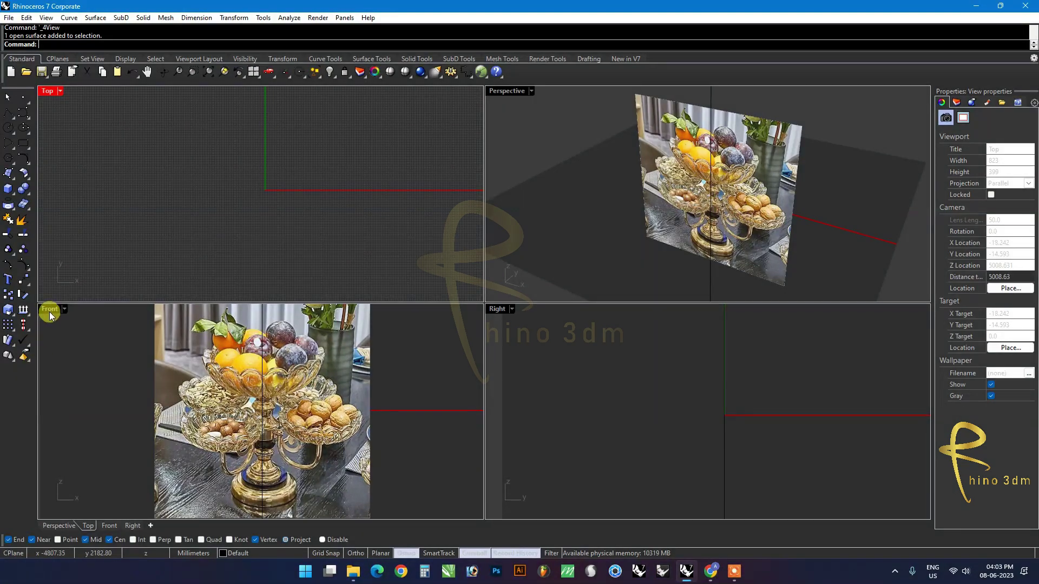
Step: Maximize the Front view and zoom in on the stem in the reference photo
{"action": "double_click", "coordinate": [50, 310]}
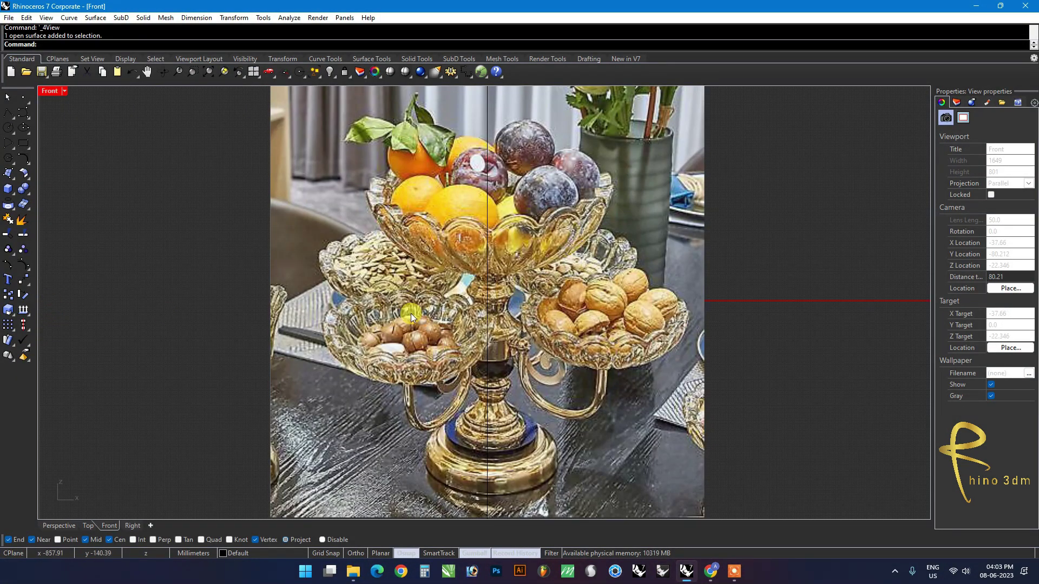
{"action": "scroll", "coordinate": [411, 313], "scroll_direction": "down", "scroll_amount": 2}
{"action": "scroll", "coordinate": [410, 313], "scroll_direction": "up", "scroll_amount": 1}
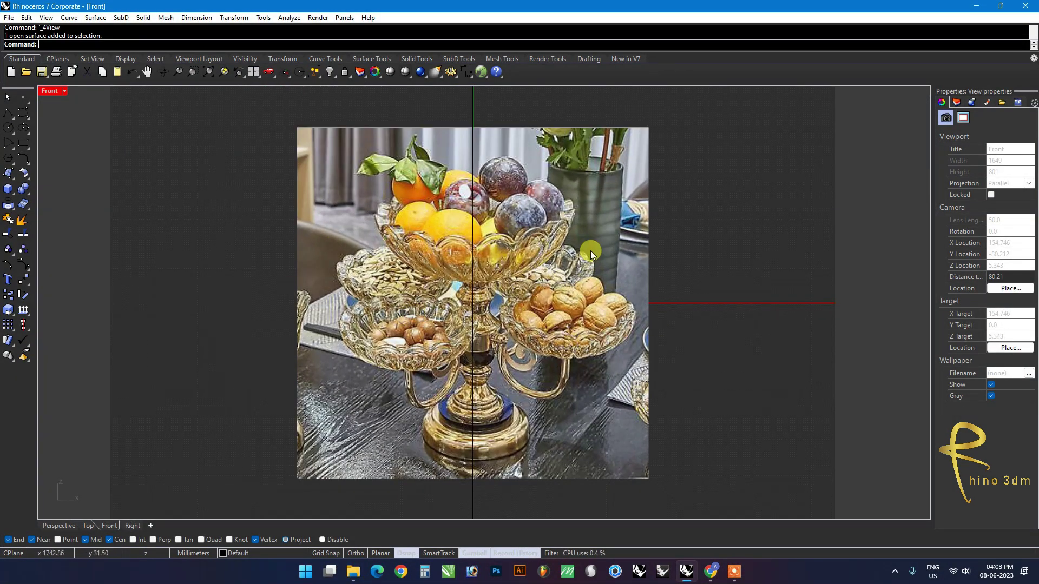
{"action": "scroll", "coordinate": [491, 333], "scroll_direction": "up", "scroll_amount": 1}
{"action": "scroll", "coordinate": [484, 331], "scroll_direction": "up", "scroll_amount": 3}
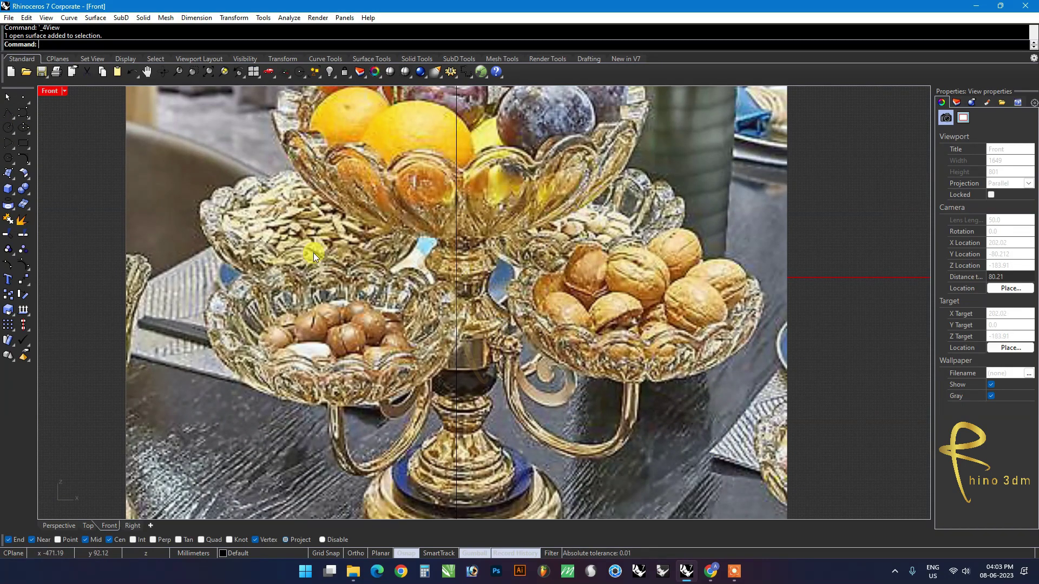
Step: Begin a Start-End-Point arc at the top of the stem, then cancel it
{"action": "left_click", "coordinate": [23, 158]}
{"action": "left_click", "coordinate": [53, 163]}
{"action": "scroll", "coordinate": [383, 245], "scroll_direction": "up", "scroll_amount": 2}
{"action": "scroll", "coordinate": [441, 233], "scroll_direction": "up", "scroll_amount": 1}
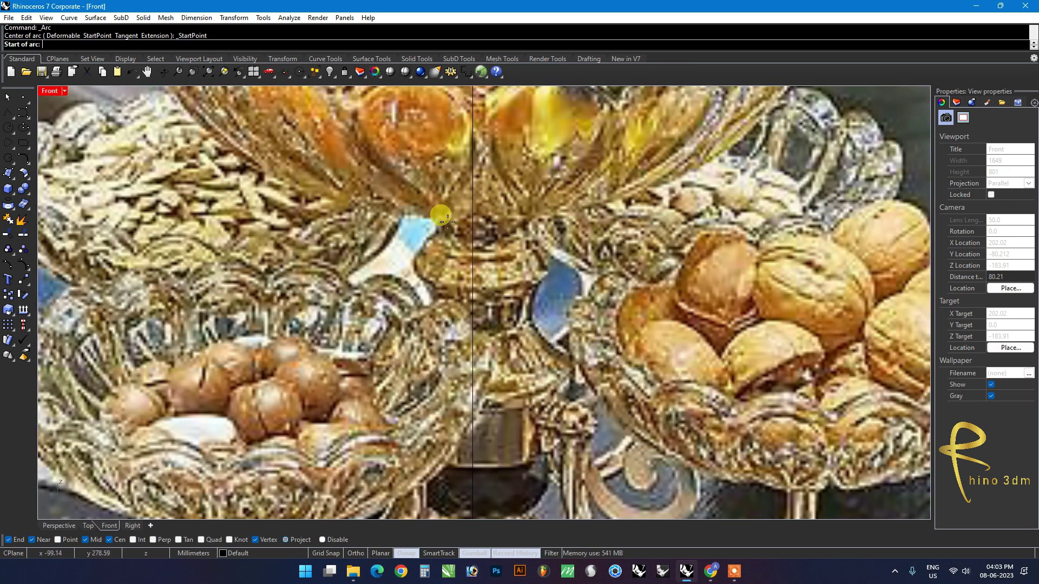
{"action": "left_click", "coordinate": [441, 227]}
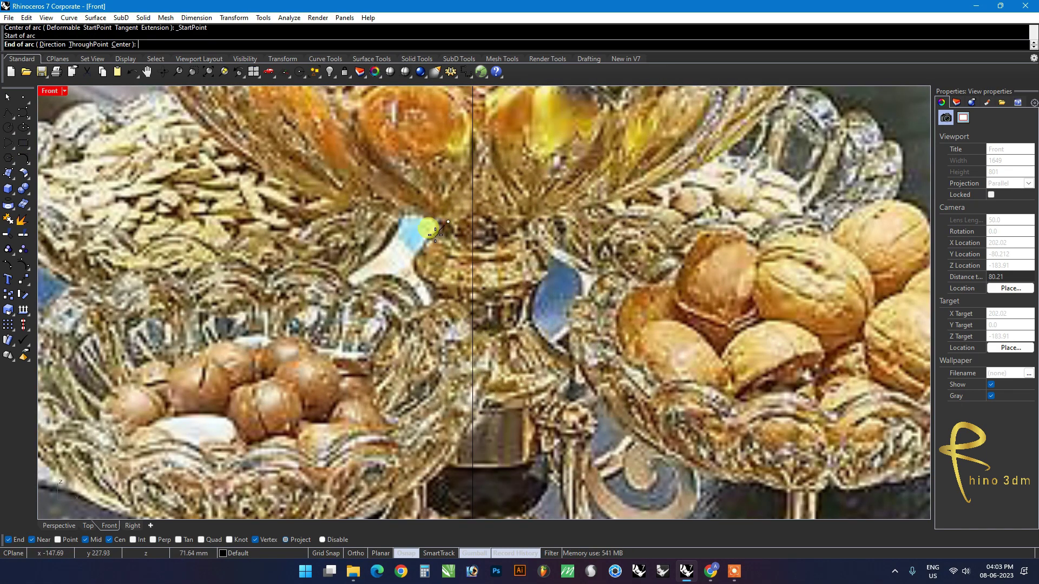
{"action": "left_click", "coordinate": [436, 233]}
{"action": "scroll", "coordinate": [436, 228], "scroll_direction": "up", "scroll_amount": 1}
{"action": "key", "text": "Escape"}
Step: Trace two connected arcs down the stem's upper left outline
{"action": "key", "text": "Return"}
{"action": "left_click", "coordinate": [431, 242]}
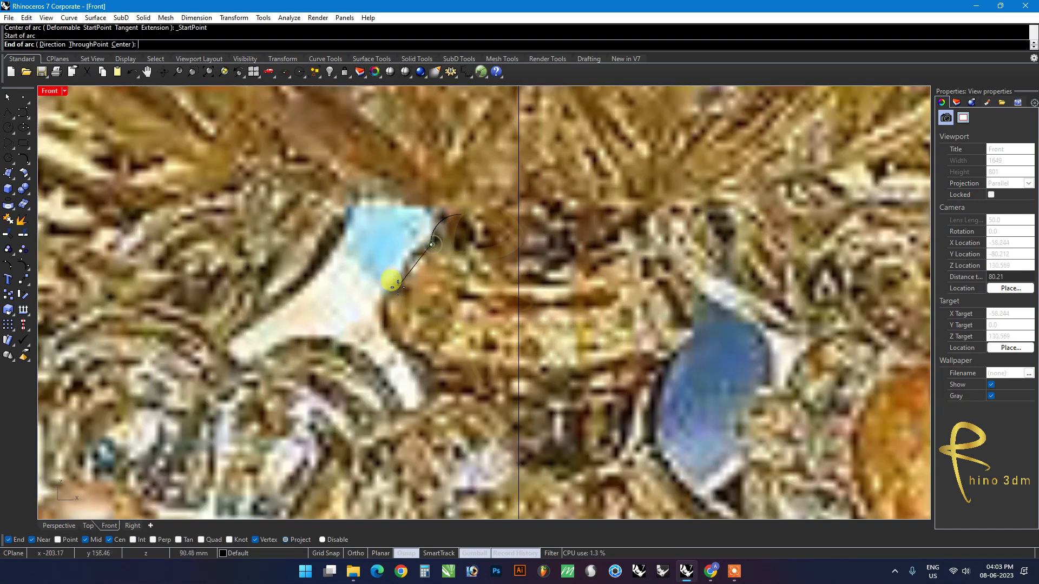
{"action": "left_click", "coordinate": [398, 288]}
{"action": "left_click", "coordinate": [405, 263]}
{"action": "key", "text": "Return"}
{"action": "left_click", "coordinate": [400, 290]}
{"action": "scroll", "coordinate": [407, 351], "scroll_direction": "down", "scroll_amount": 1}
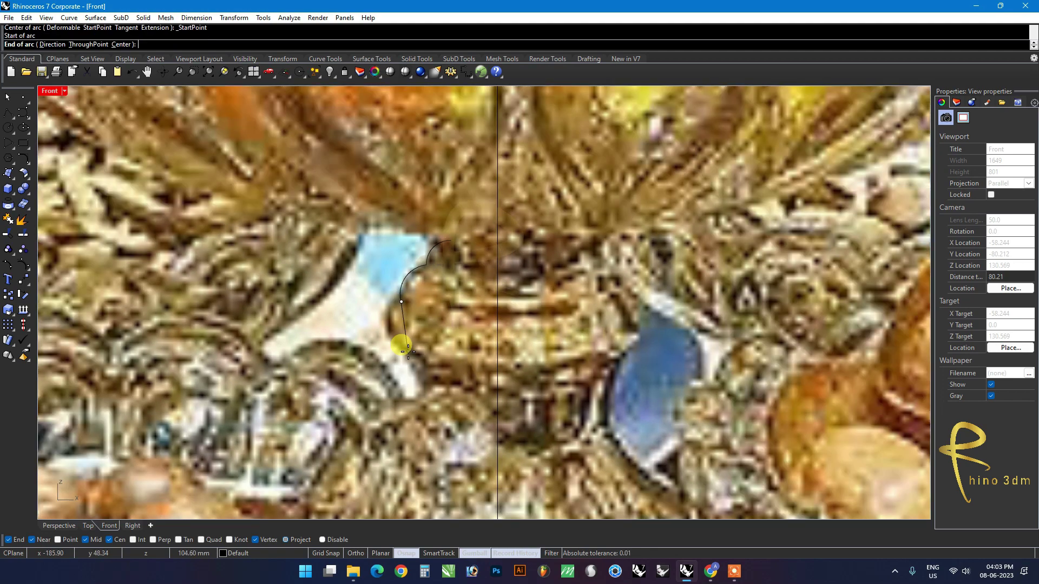
{"action": "scroll", "coordinate": [408, 352], "scroll_direction": "down", "scroll_amount": 1}
{"action": "left_click", "coordinate": [406, 350]}
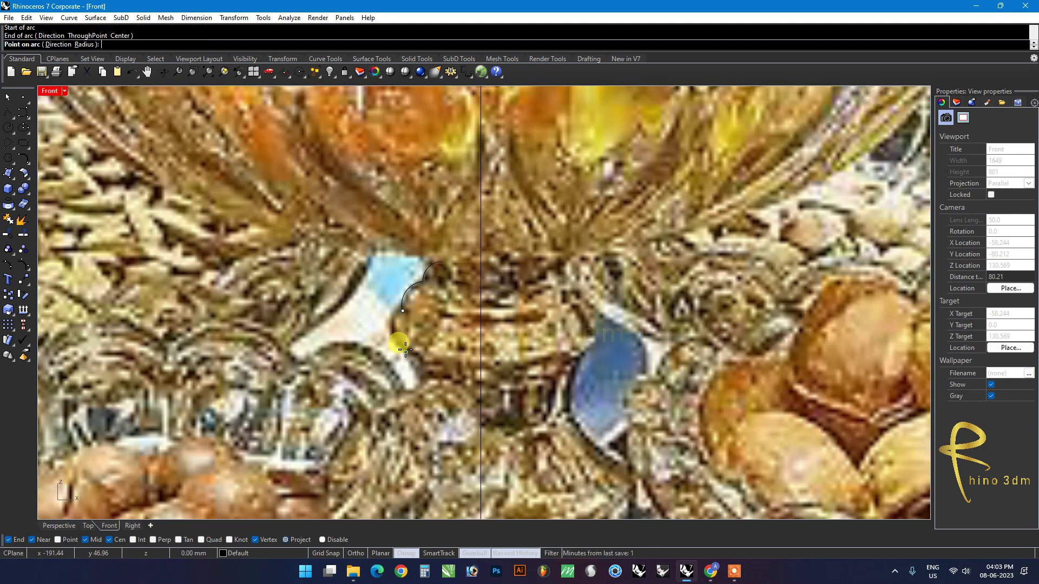
Step: Place the next arc along the stem's left outline
{"action": "key", "text": "Return"}
{"action": "scroll", "coordinate": [410, 327], "scroll_direction": "up", "scroll_amount": 1}
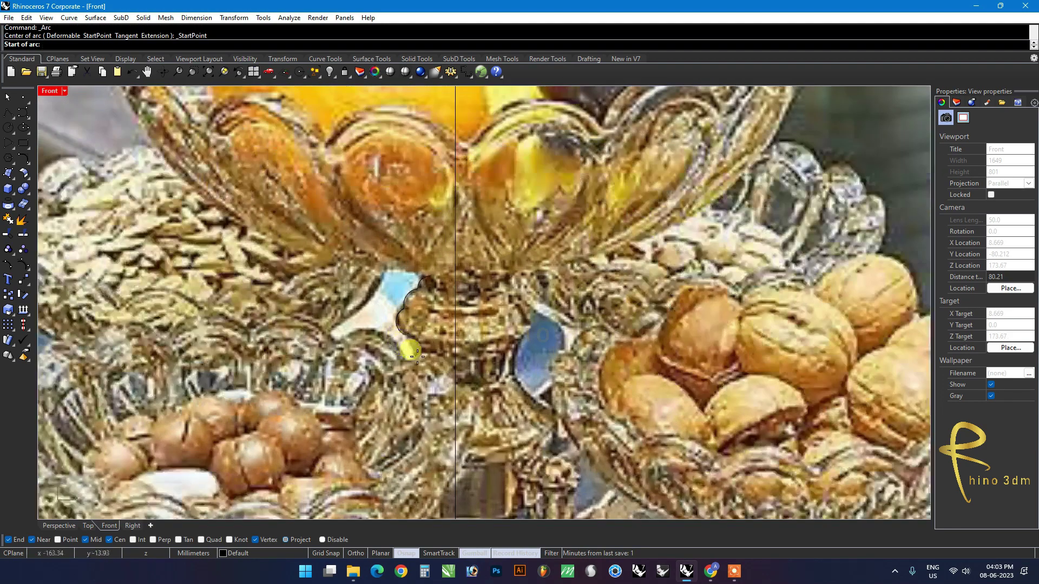
{"action": "left_click", "coordinate": [399, 318]}
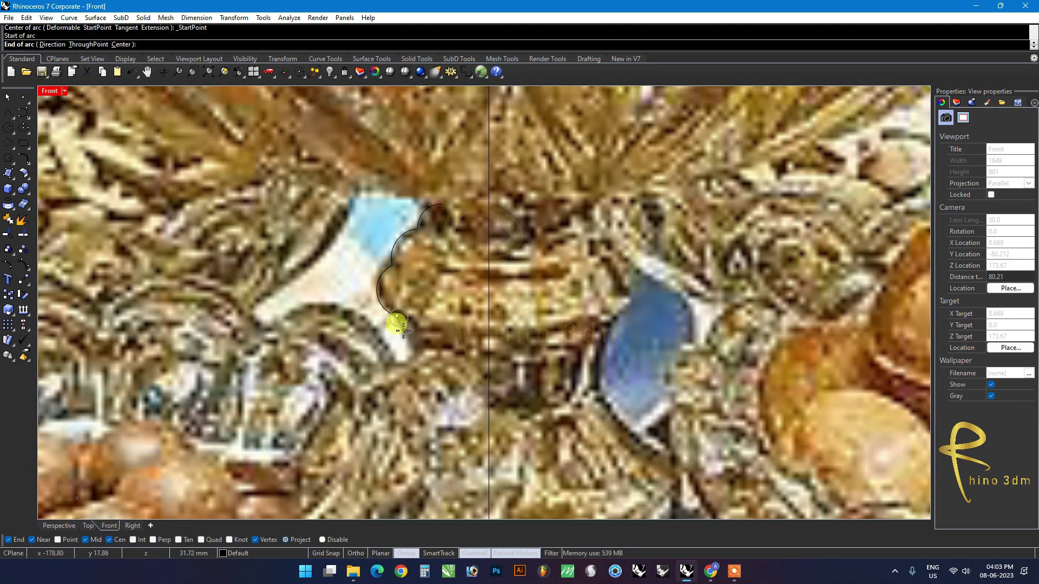
{"action": "key", "text": "Escape"}
{"action": "scroll", "coordinate": [402, 339], "scroll_direction": "up", "scroll_amount": 1}
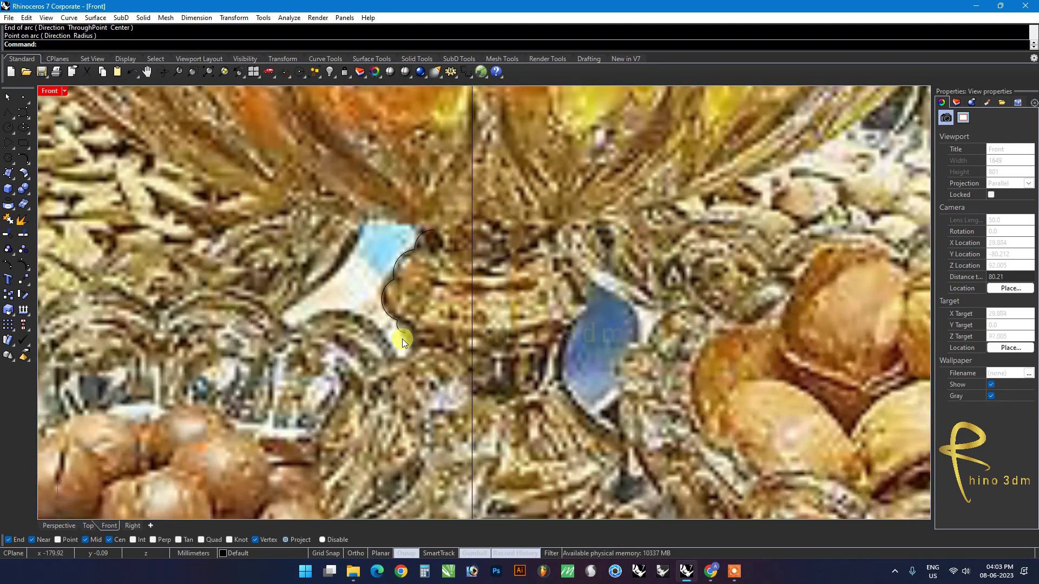
Step: Draw a small arc below the previous one, then undo it
{"action": "key", "text": "Return"}
{"action": "left_click", "coordinate": [405, 327]}
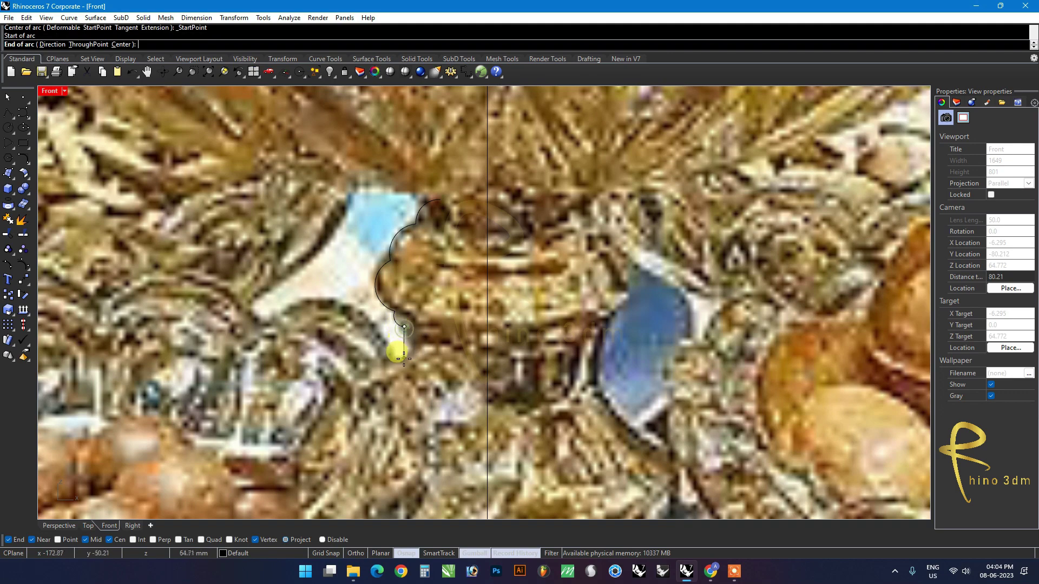
{"action": "left_click", "coordinate": [399, 356]}
{"action": "scroll", "coordinate": [449, 323], "scroll_direction": "down", "scroll_amount": 5}
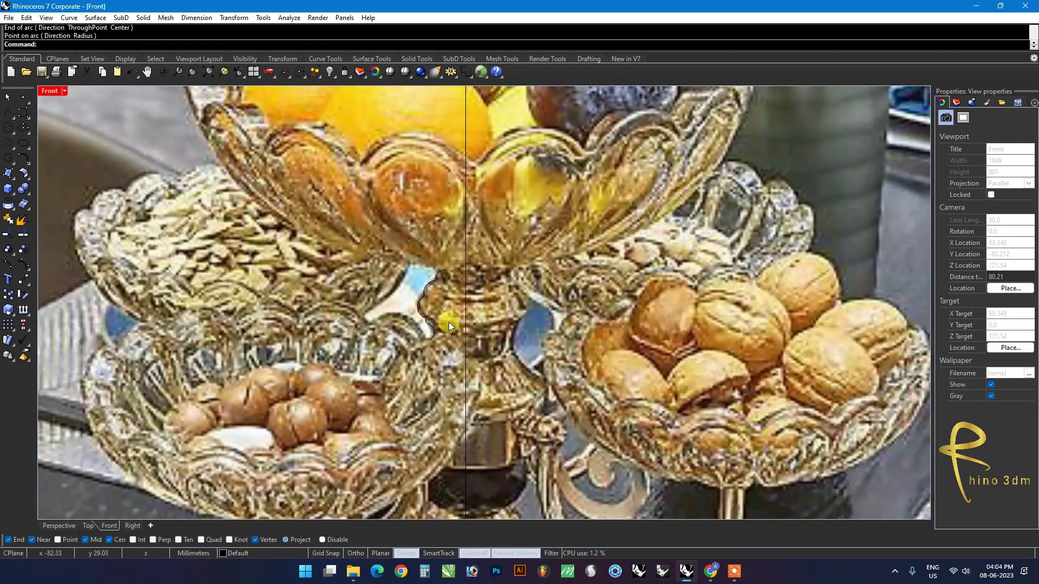
{"action": "scroll", "coordinate": [466, 347], "scroll_direction": "down", "scroll_amount": 3}
{"action": "scroll", "coordinate": [454, 354], "scroll_direction": "down", "scroll_amount": 2}
{"action": "scroll", "coordinate": [471, 376], "scroll_direction": "up", "scroll_amount": 3}
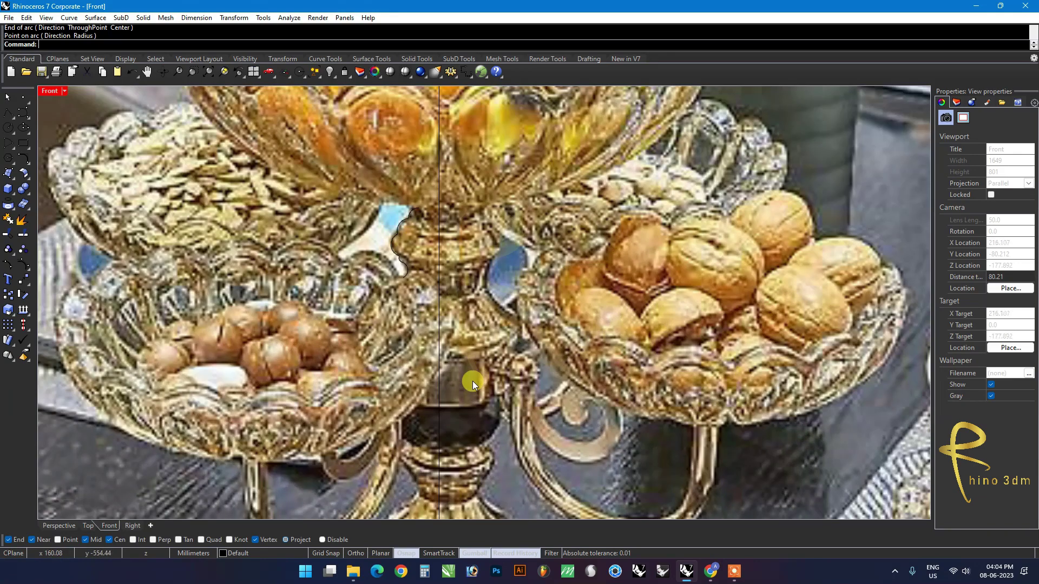
{"action": "key", "text": "ctrl+z"}
{"action": "scroll", "coordinate": [433, 332], "scroll_direction": "up", "scroll_amount": 2}
Step: Draw an arc from the outline's end bulging into the lower left bowl
{"action": "key", "text": "Return"}
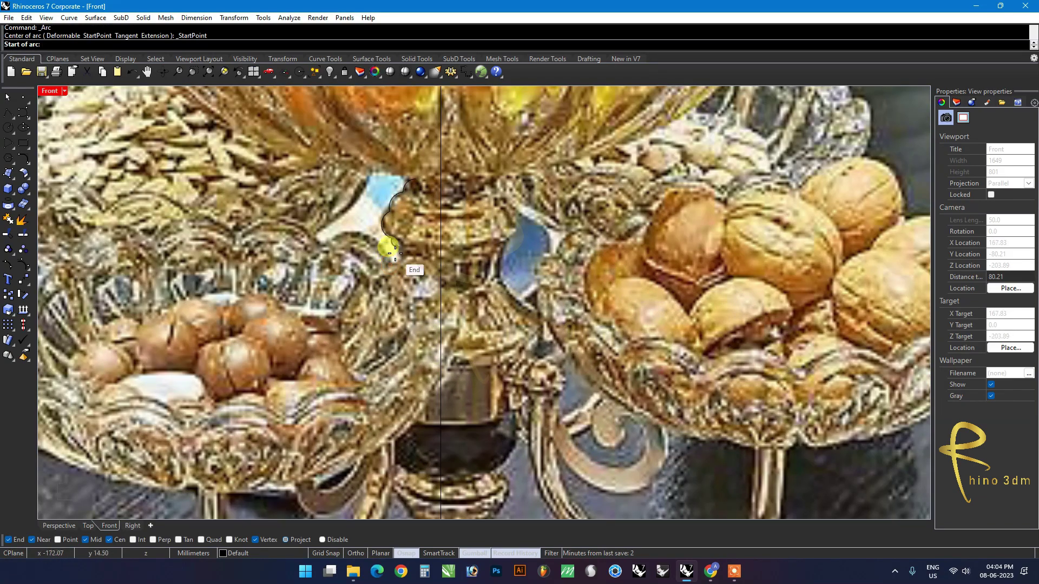
{"action": "left_click", "coordinate": [396, 247]}
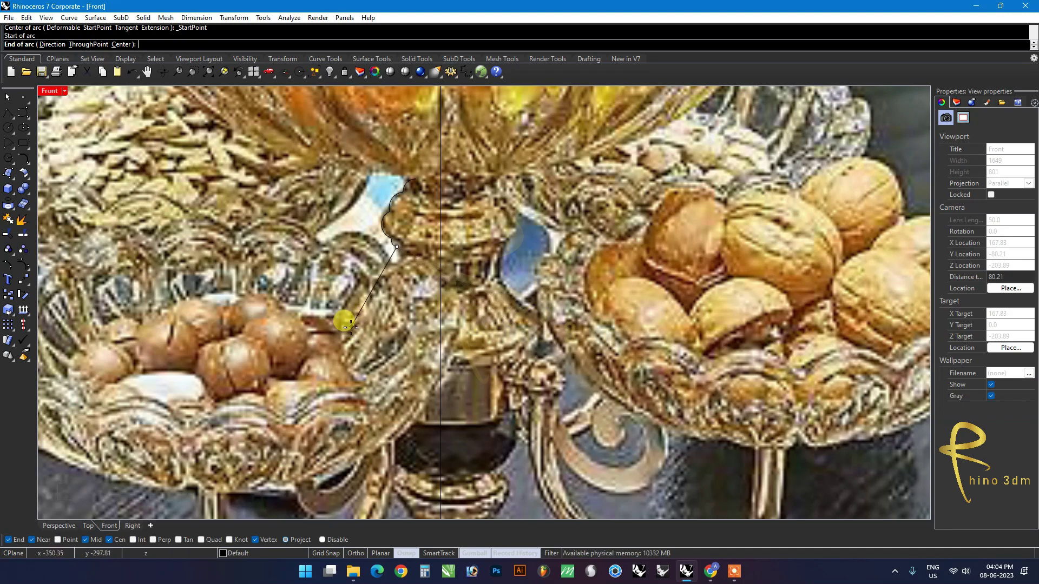
{"action": "left_click", "coordinate": [345, 332]}
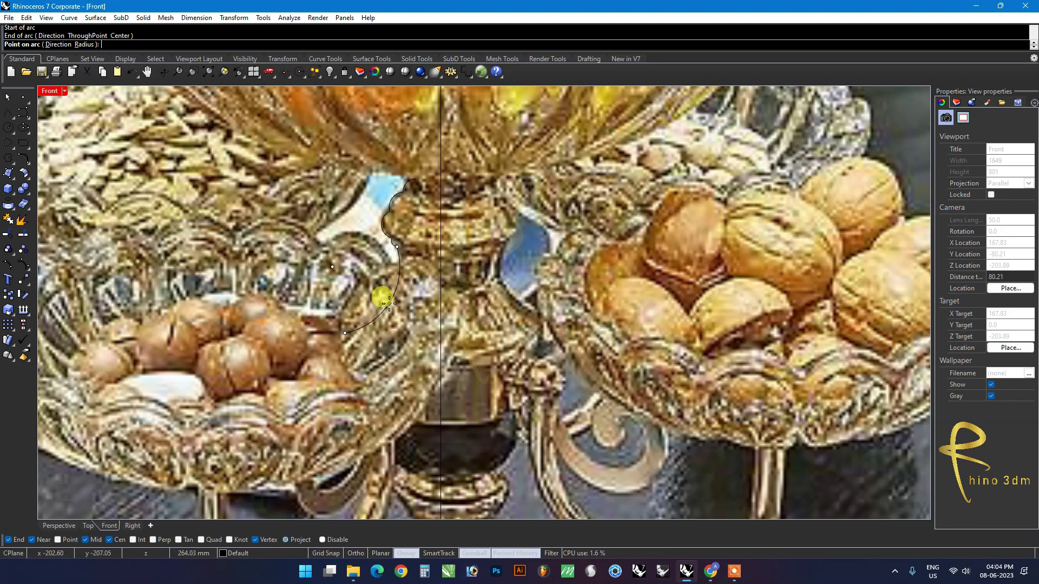
{"action": "left_click", "coordinate": [385, 334]}
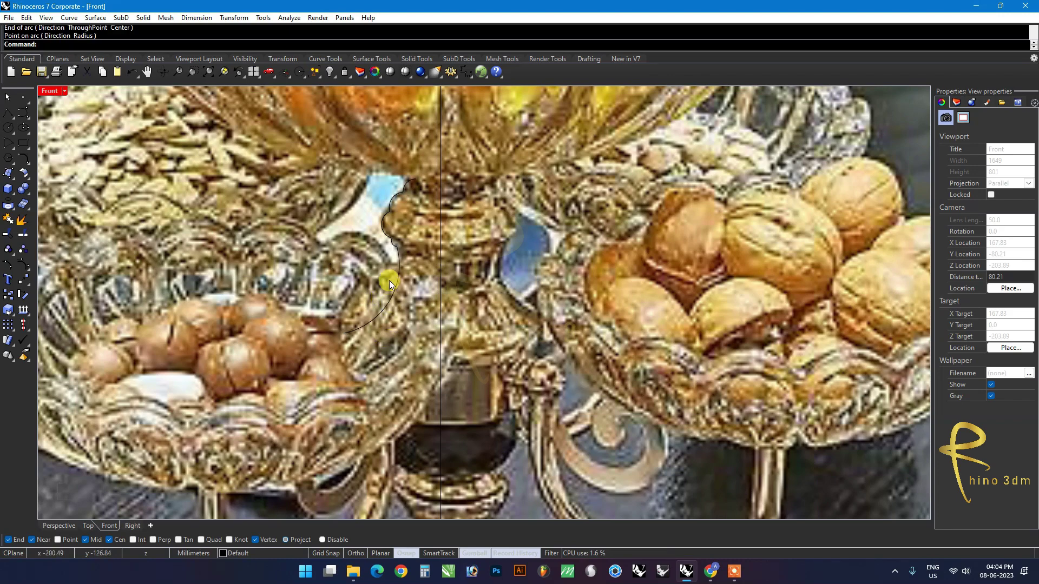
{"action": "scroll", "coordinate": [392, 320], "scroll_direction": "down", "scroll_amount": 2}
{"action": "scroll", "coordinate": [438, 365], "scroll_direction": "up", "scroll_amount": 2}
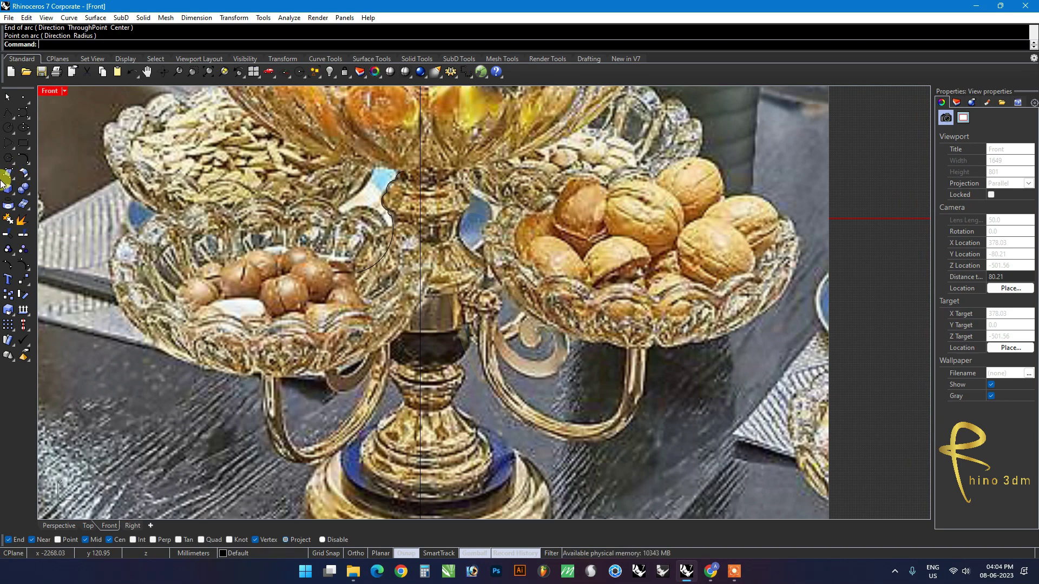
Step: Close the profile with a straight polyline segment from the last arc's end
{"action": "left_click", "coordinate": [9, 116]}
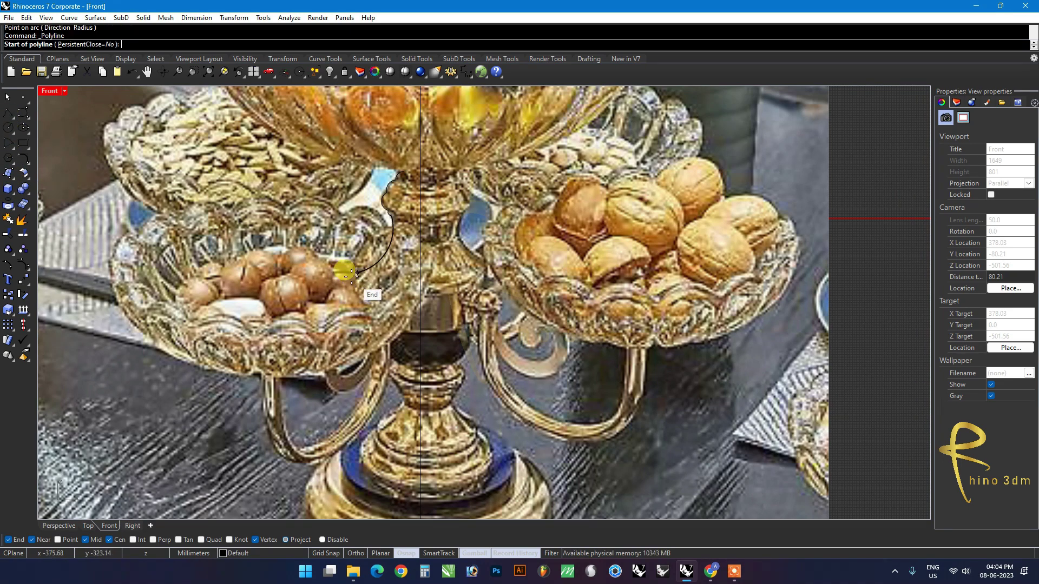
{"action": "left_click", "coordinate": [357, 273]}
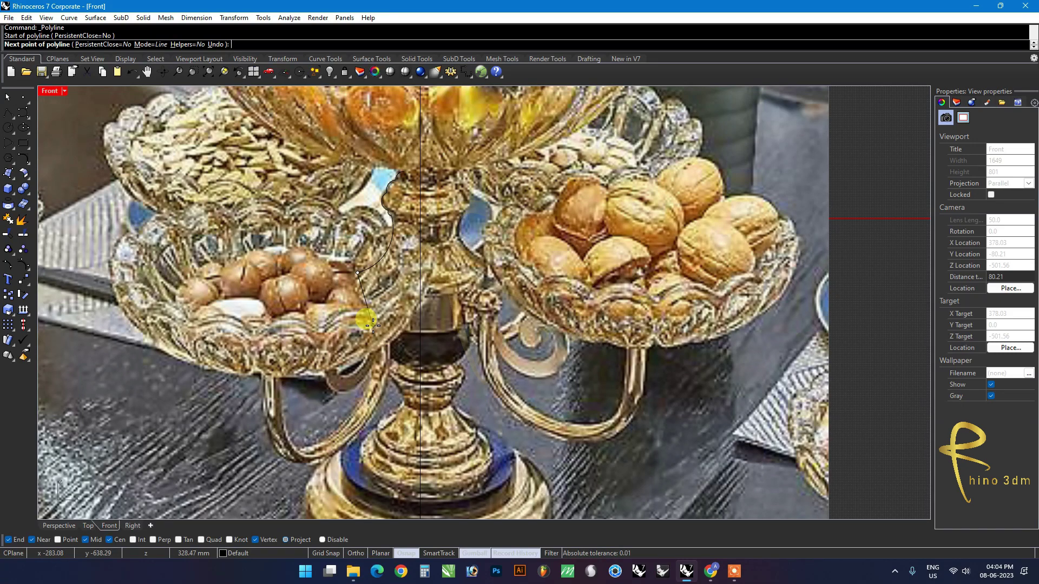
{"action": "left_click", "coordinate": [373, 326]}
{"action": "key", "text": "Return"}
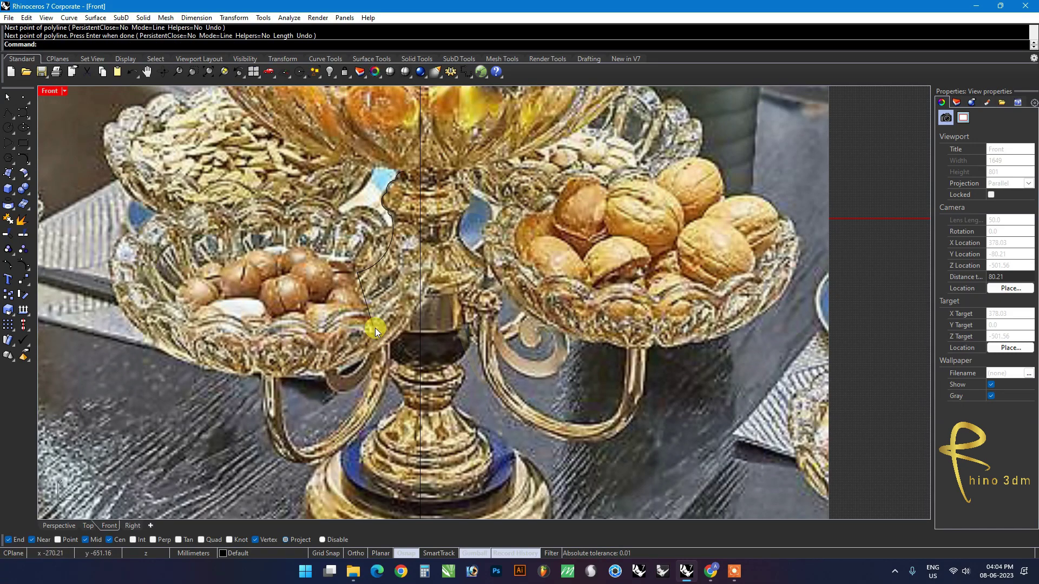
Step: Lock the reference photo and join the six traced curves into one
{"action": "left_click", "coordinate": [337, 296]}
{"action": "left_click", "coordinate": [344, 73]}
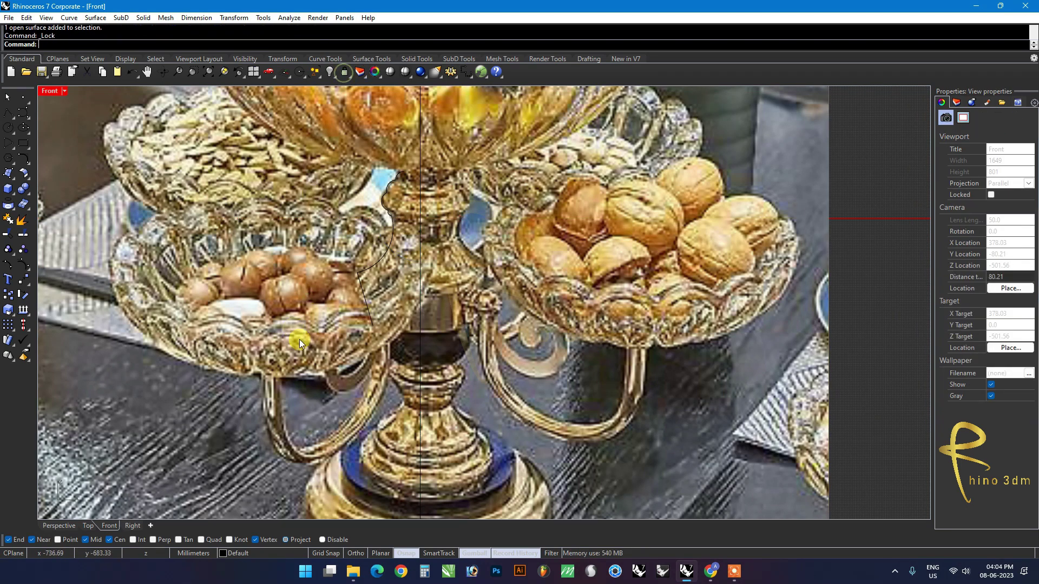
{"action": "left_click_drag", "start_coordinate": [295, 382], "coordinate": [423, 171]}
{"action": "key", "text": "ctrl+j"}
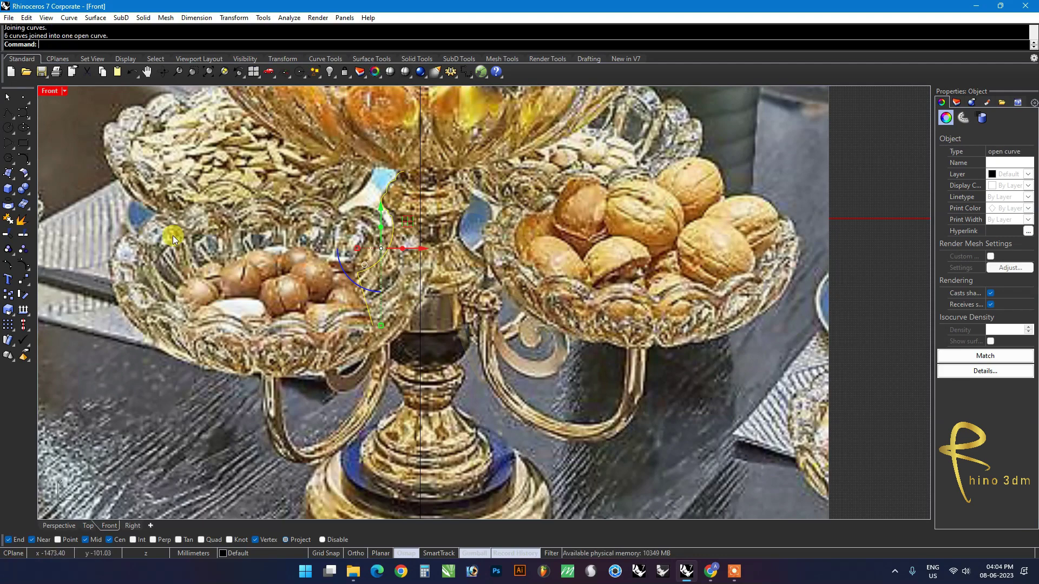
Step: Revolve the joined profile a full circle about the vertical centre line
{"action": "type", "text": "revolve"}
{"action": "key", "text": "Return"}
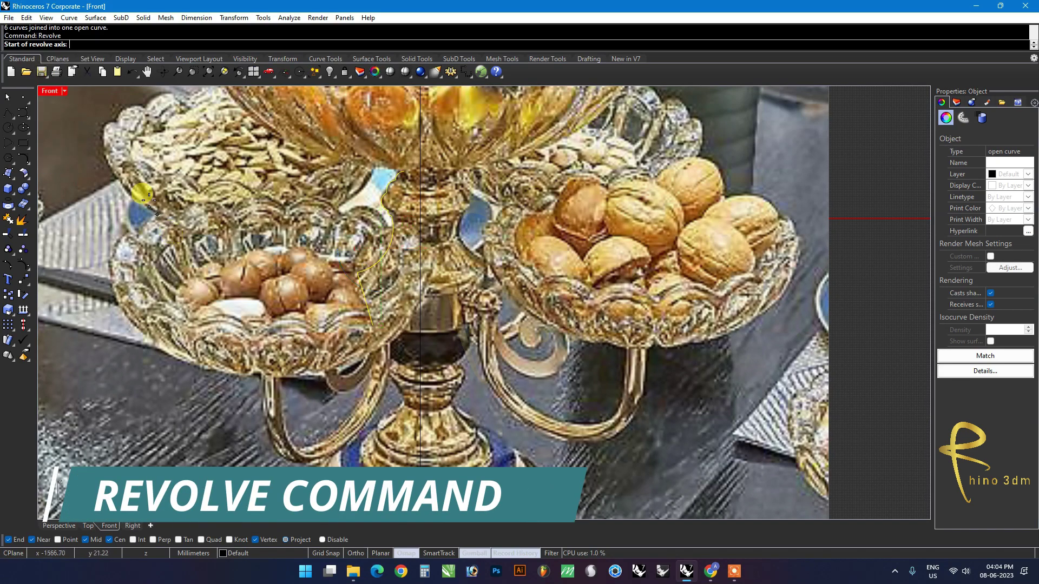
{"action": "double_click", "coordinate": [50, 92]}
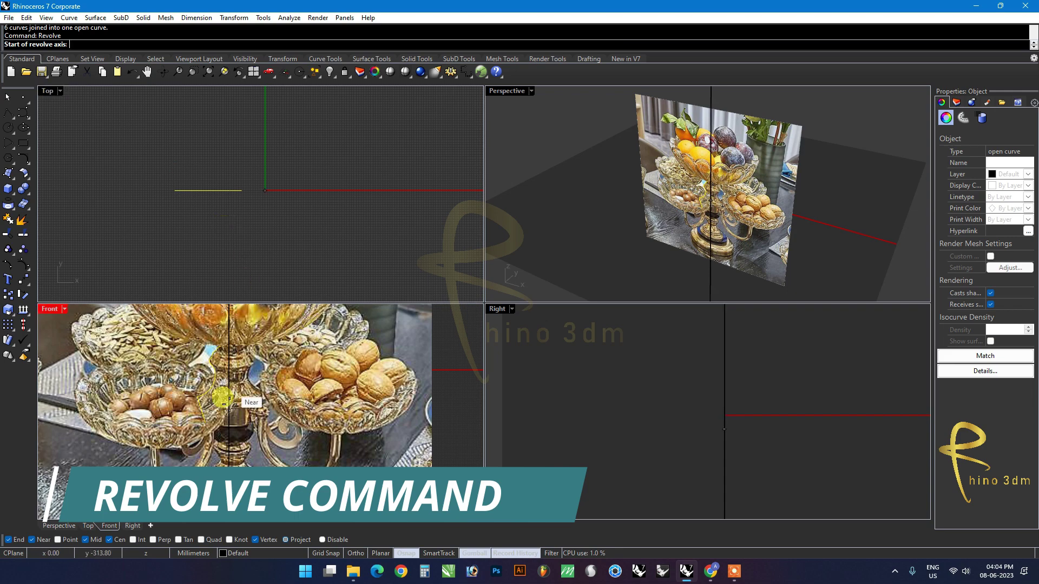
{"action": "left_click", "coordinate": [228, 429]}
{"action": "left_click", "coordinate": [230, 335]}
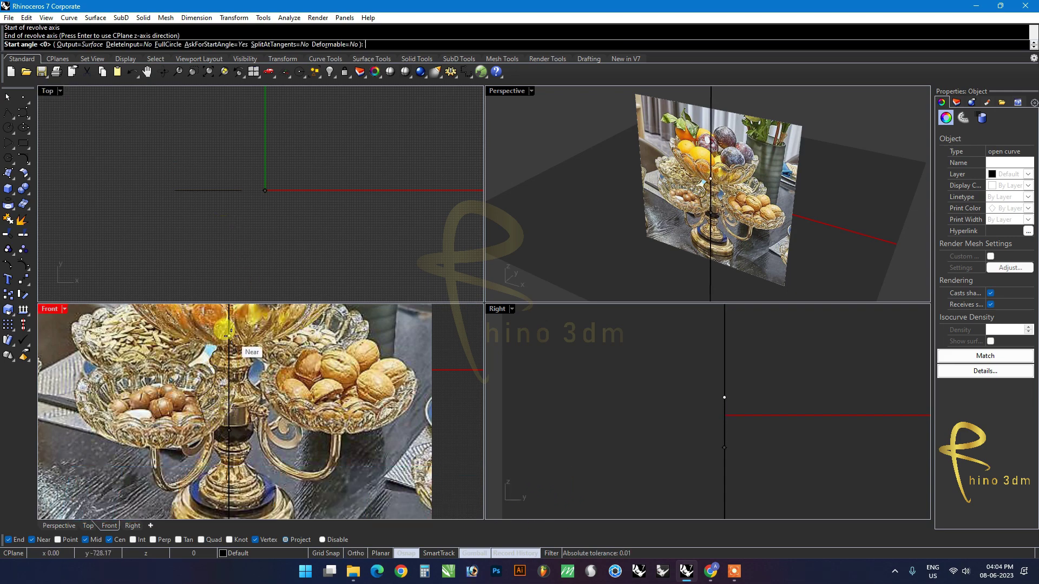
{"action": "left_click", "coordinate": [181, 45]}
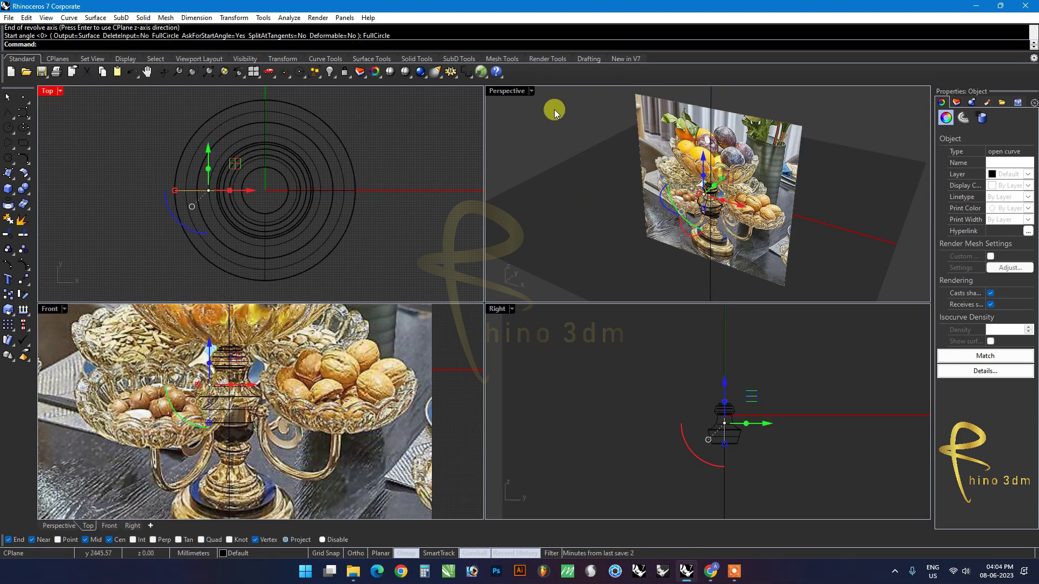
Step: Switch the Perspective view to Shaded and orbit around the revolved stem
{"action": "left_click", "coordinate": [531, 91]}
{"action": "left_click", "coordinate": [521, 149]}
{"action": "key", "text": "Escape"}
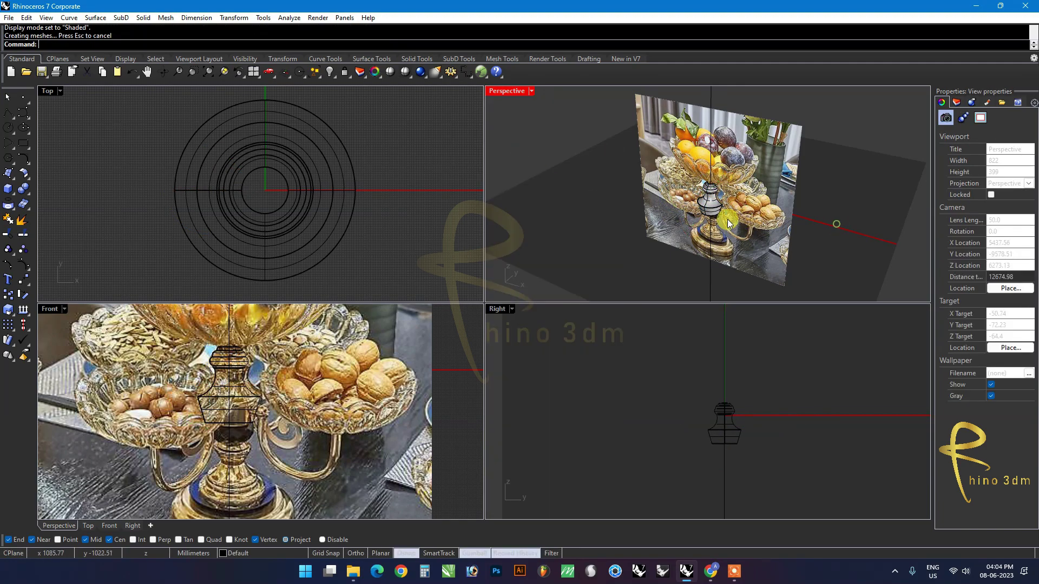
{"action": "scroll", "coordinate": [712, 213], "scroll_direction": "up", "scroll_amount": 2}
{"action": "scroll", "coordinate": [713, 214], "scroll_direction": "up", "scroll_amount": 3}
{"action": "right_click_drag", "start_coordinate": [712, 213], "coordinate": [722, 178]}
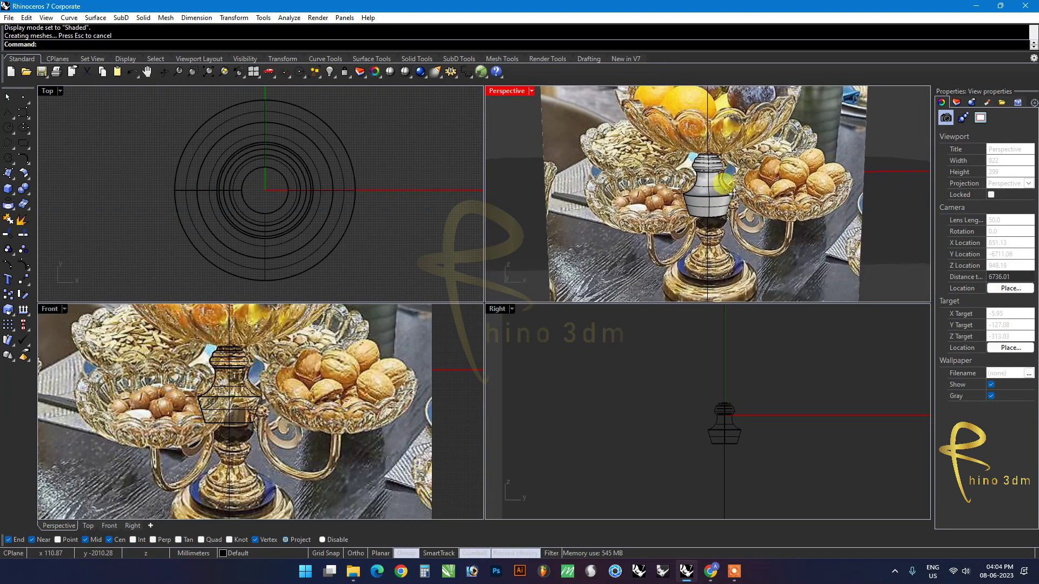
{"action": "double_click", "coordinate": [54, 309]}
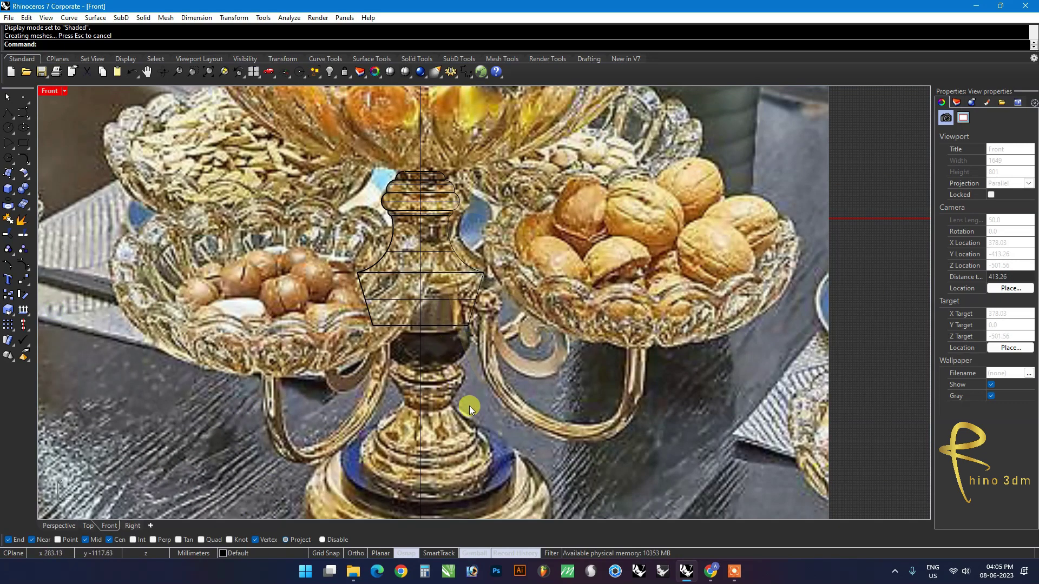
Step: Draw a two-segment polyline from the centre axis out to the stem's edge
{"action": "scroll", "coordinate": [470, 405], "scroll_direction": "up", "scroll_amount": 2}
{"action": "scroll", "coordinate": [455, 336], "scroll_direction": "up", "scroll_amount": 2}
{"action": "scroll", "coordinate": [440, 323], "scroll_direction": "down", "scroll_amount": 1}
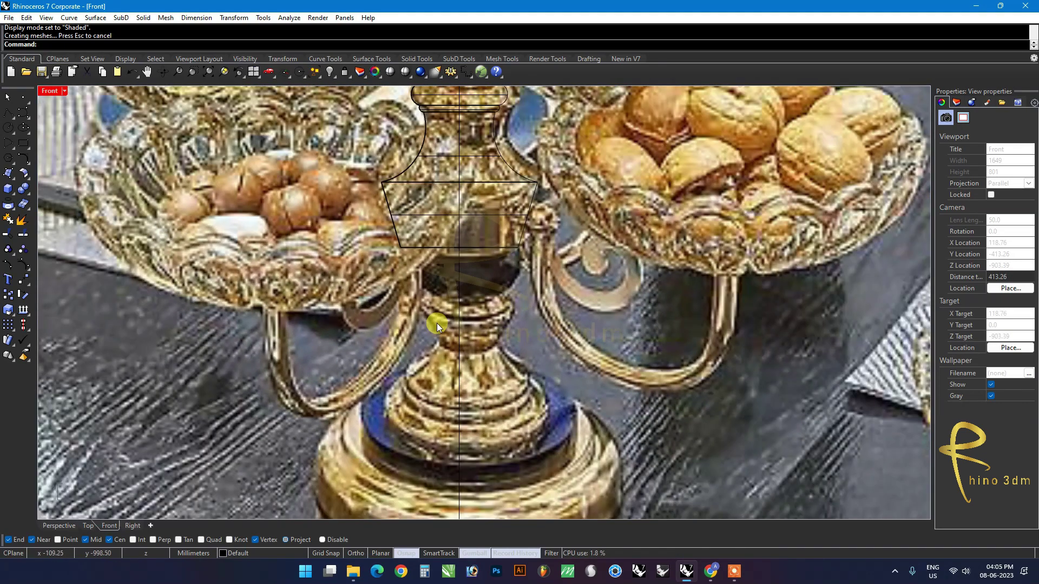
{"action": "left_click", "coordinate": [8, 112]}
{"action": "scroll", "coordinate": [382, 298], "scroll_direction": "up", "scroll_amount": 1}
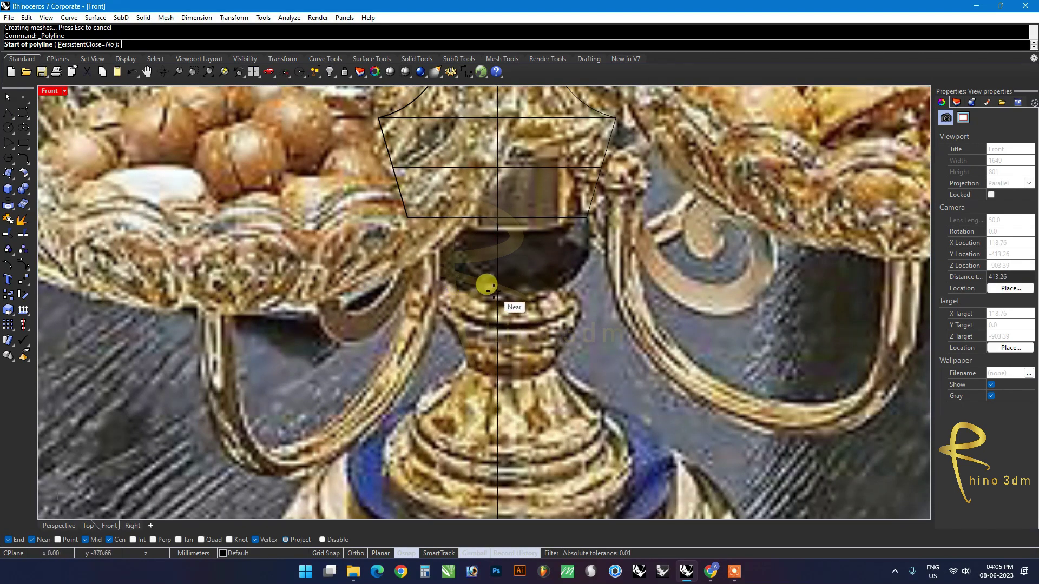
{"action": "left_click", "coordinate": [495, 290]}
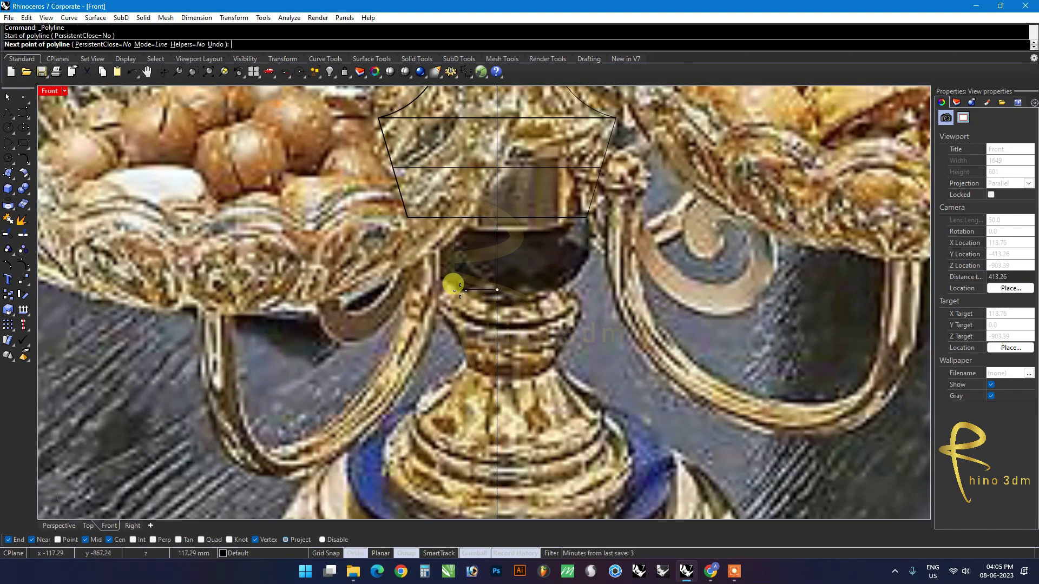
{"action": "left_click", "coordinate": [459, 290]}
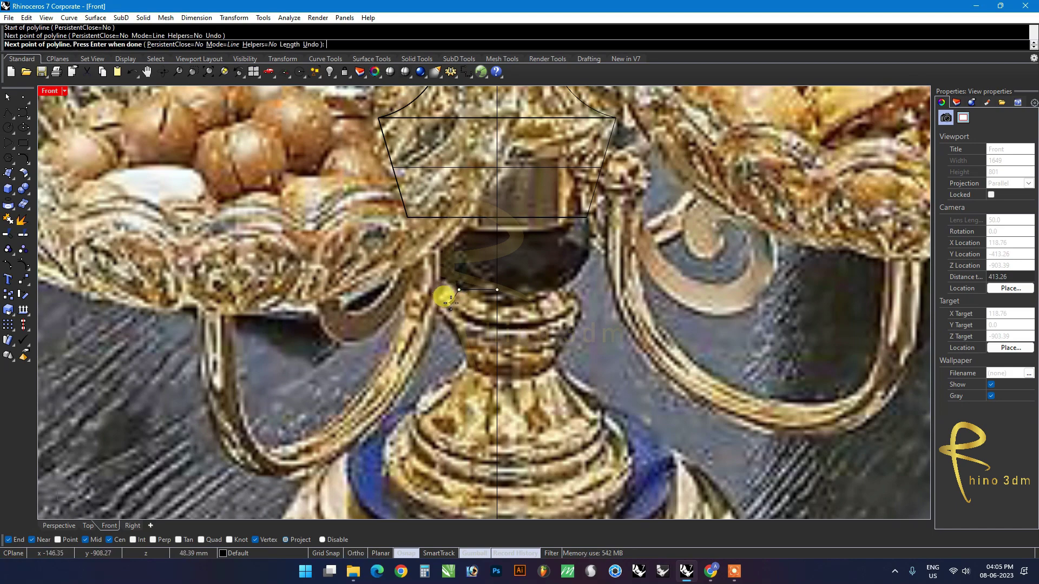
{"action": "left_click", "coordinate": [450, 302]}
{"action": "key", "text": "Return"}
Step: Add two arcs continuing down to the stem's narrow neck
{"action": "scroll", "coordinate": [451, 304], "scroll_direction": "up", "scroll_amount": 4}
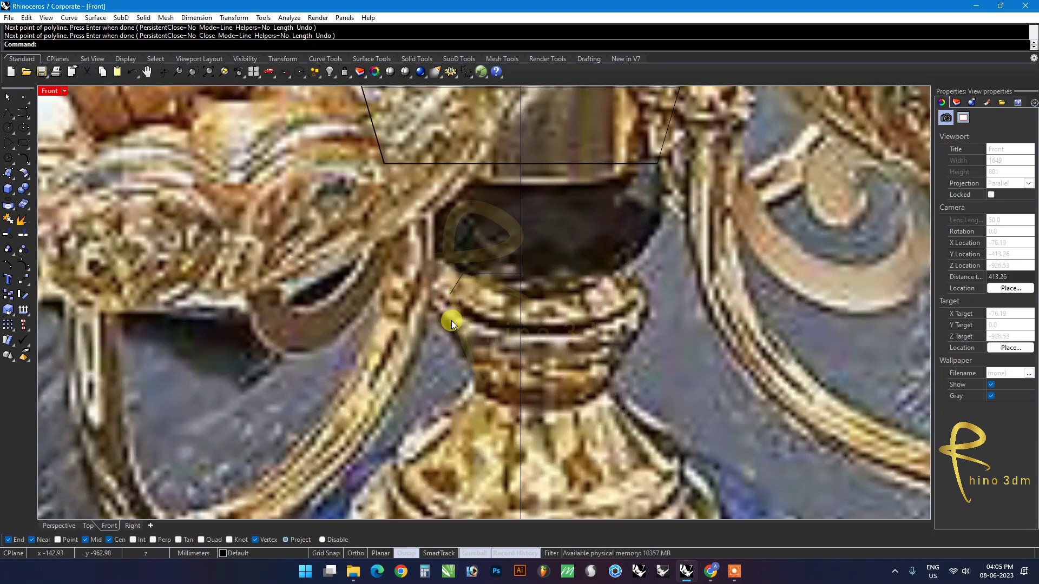
{"action": "left_click", "coordinate": [12, 157]}
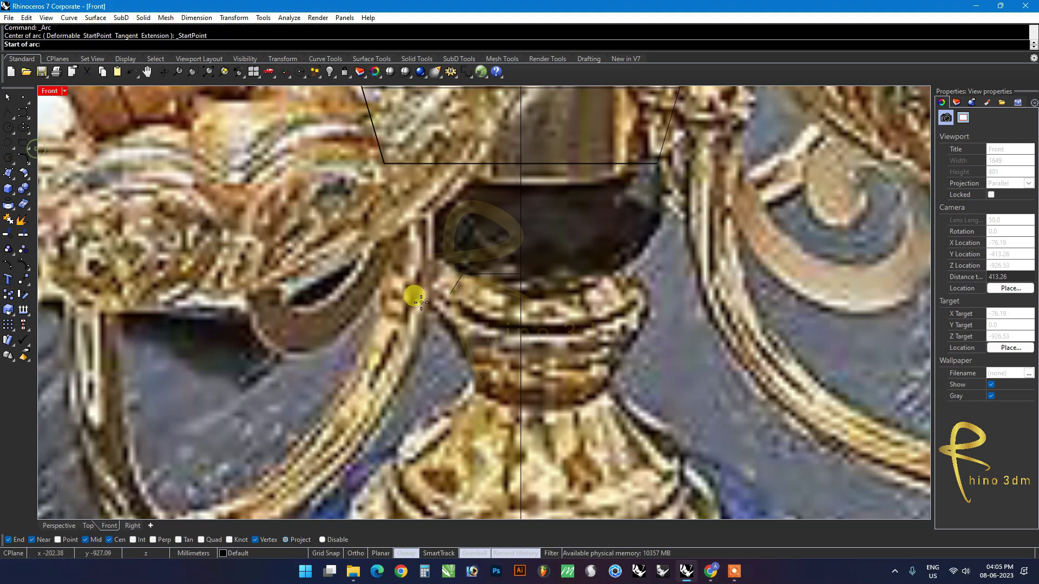
{"action": "left_click", "coordinate": [450, 294]}
{"action": "left_click", "coordinate": [440, 318]}
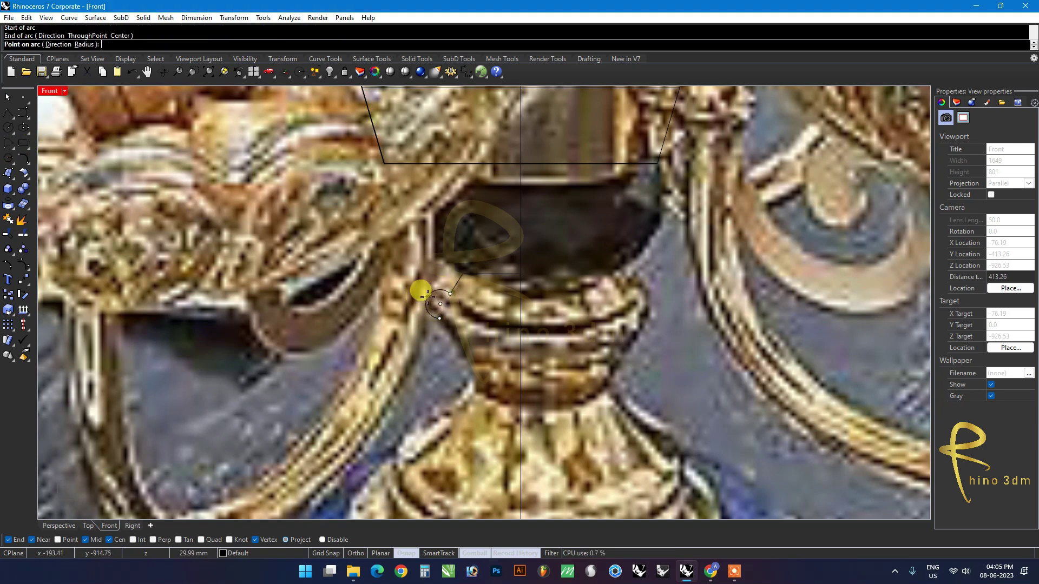
{"action": "left_click", "coordinate": [434, 300]}
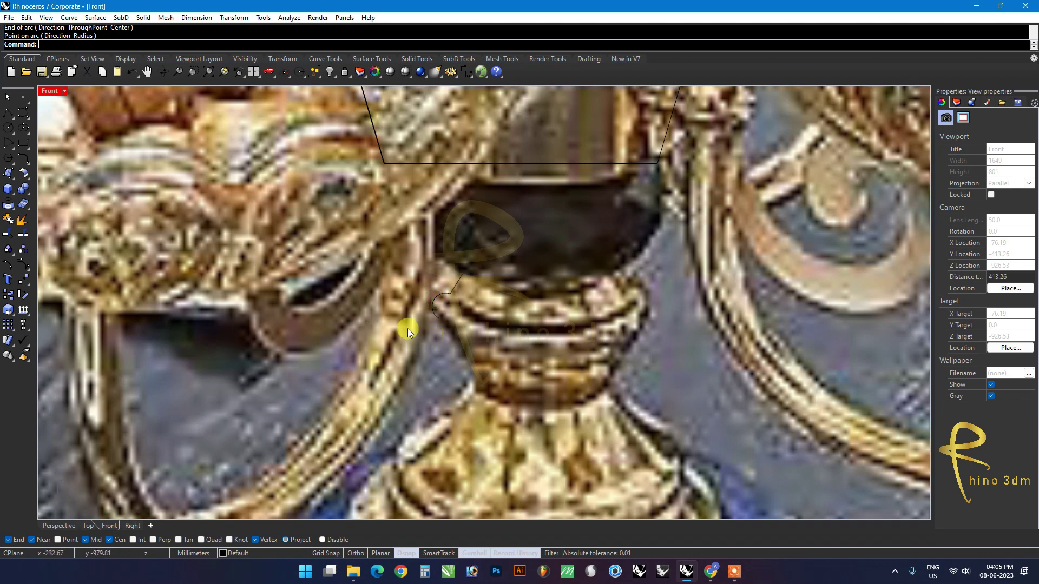
{"action": "left_click", "coordinate": [10, 145]}
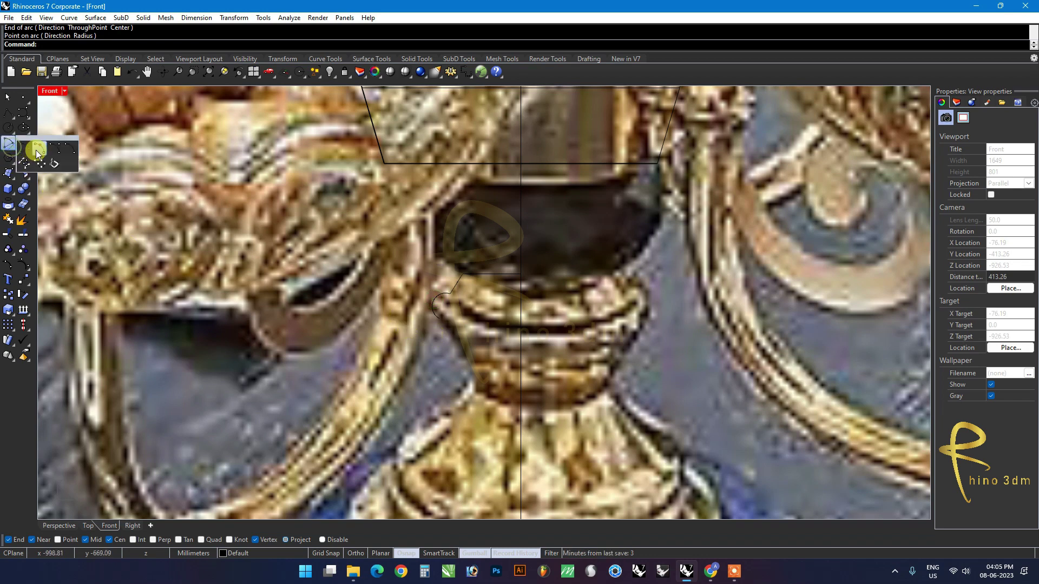
{"action": "left_click", "coordinate": [45, 154]}
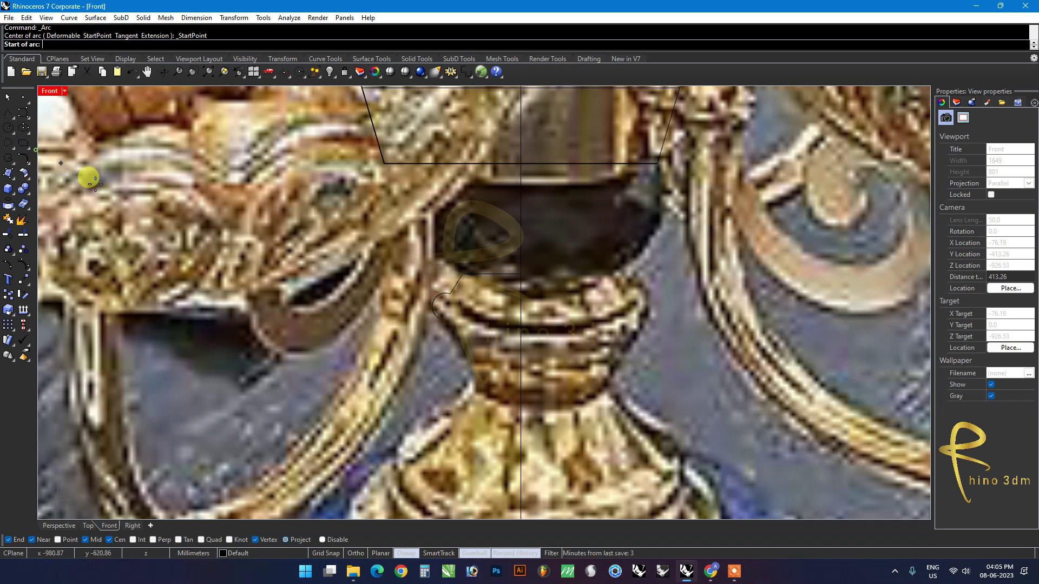
{"action": "left_click", "coordinate": [440, 320]}
{"action": "left_click", "coordinate": [469, 395]}
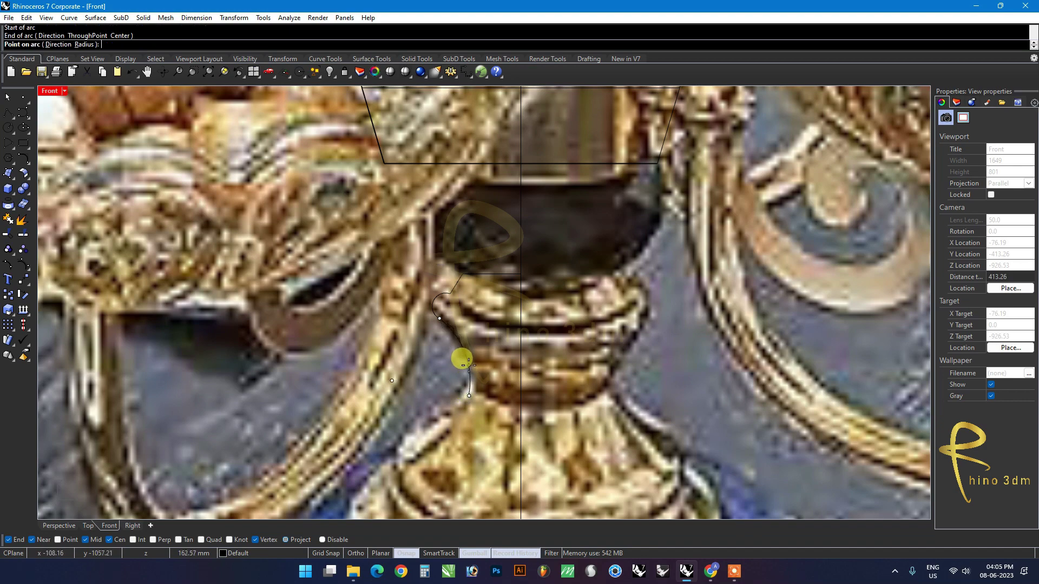
{"action": "left_click", "coordinate": [469, 366]}
Step: Trace the flared outline toward the base with two more arcs
{"action": "scroll", "coordinate": [463, 364], "scroll_direction": "down", "scroll_amount": 2}
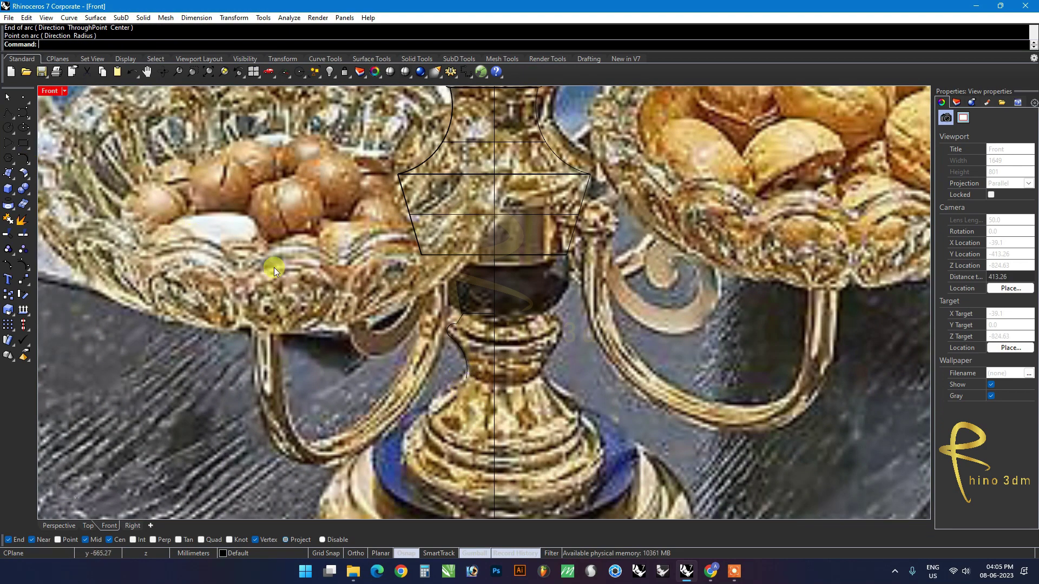
{"action": "key", "text": "Return"}
{"action": "left_click", "coordinate": [467, 378]}
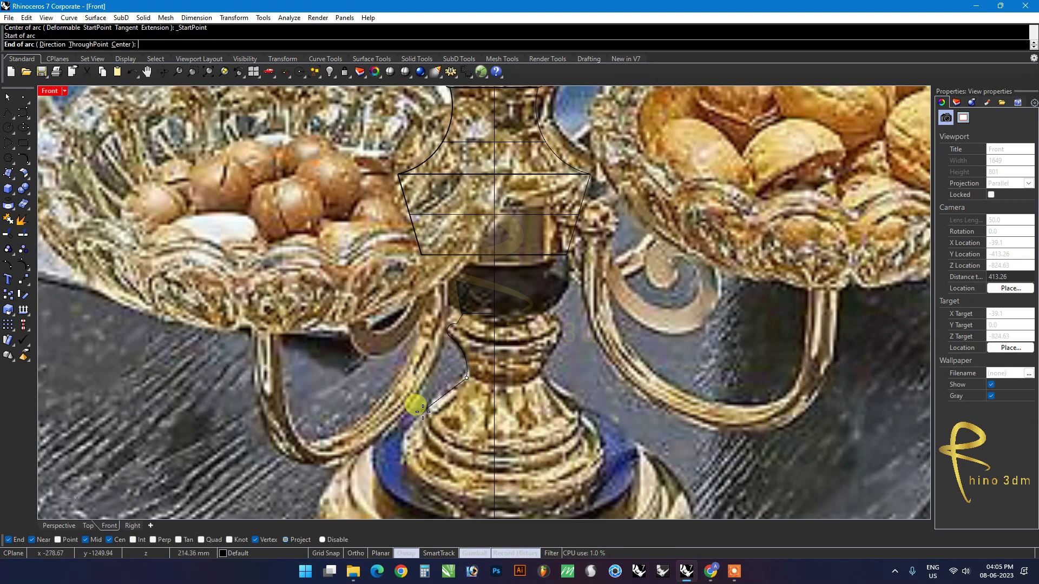
{"action": "left_click", "coordinate": [425, 410]}
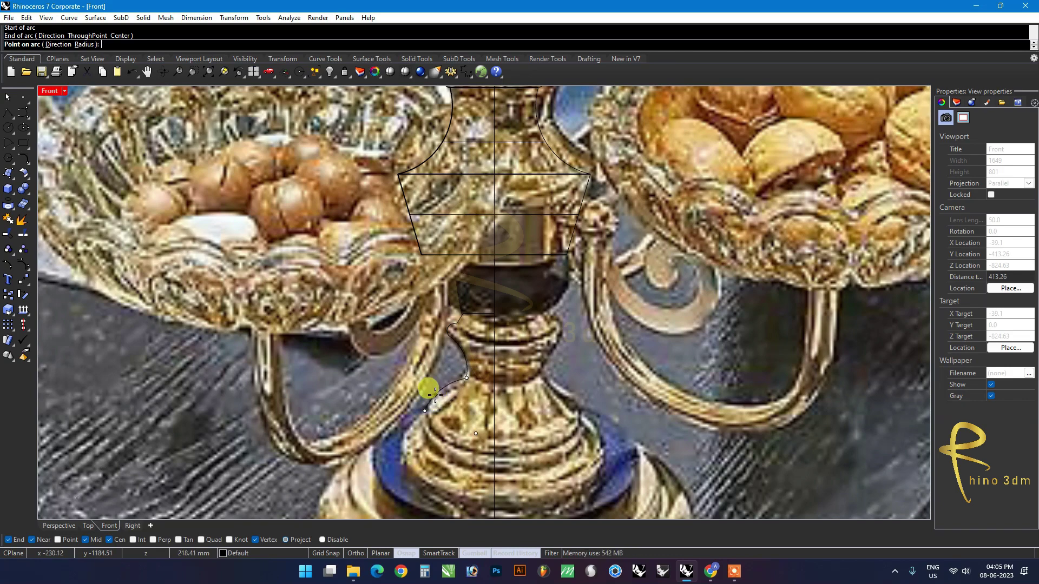
{"action": "scroll", "coordinate": [435, 395], "scroll_direction": "up", "scroll_amount": 3}
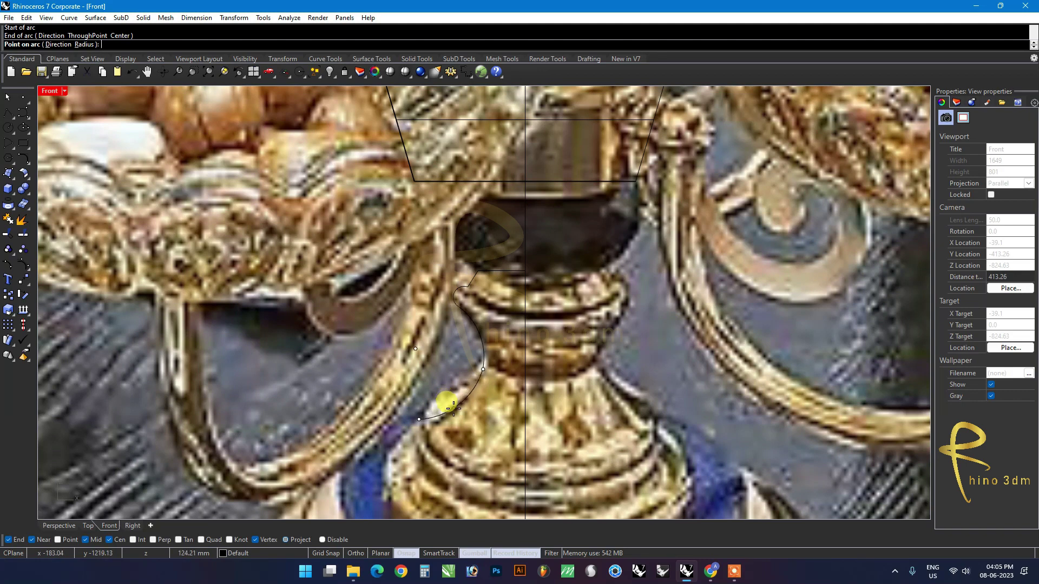
{"action": "left_click", "coordinate": [453, 407]}
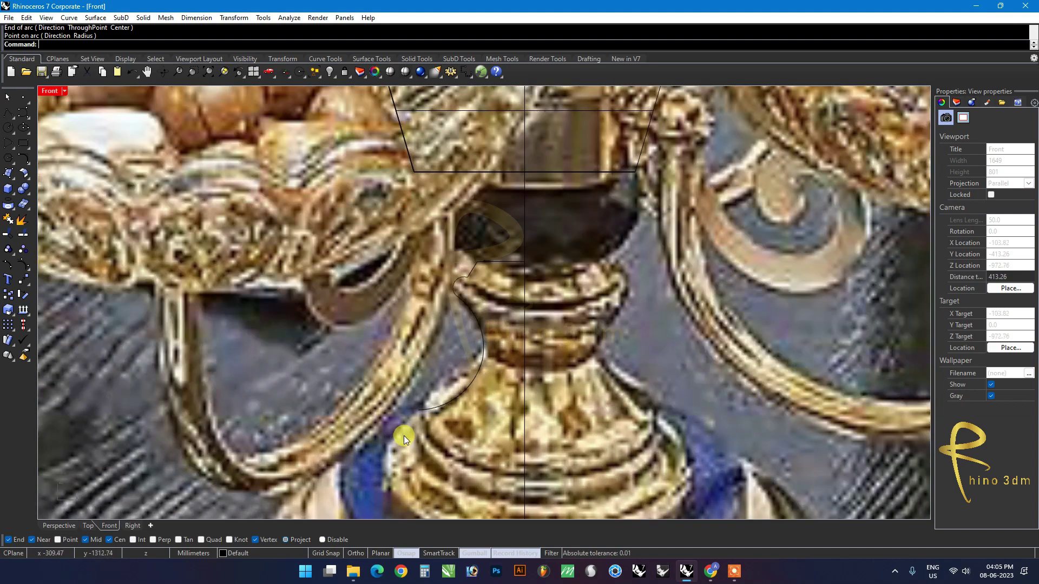
{"action": "right_click", "coordinate": [404, 428]}
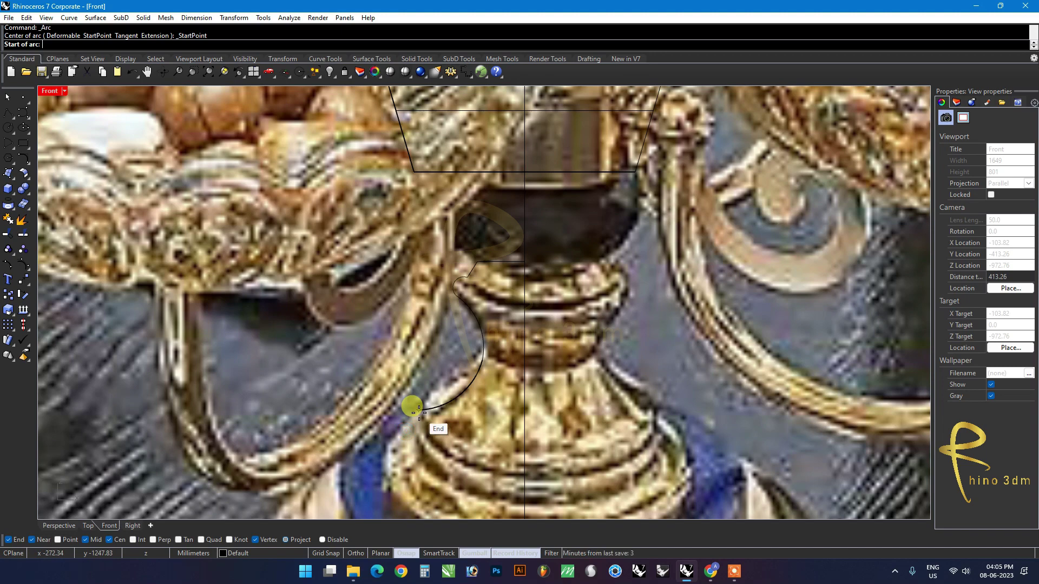
{"action": "left_click", "coordinate": [418, 415]}
{"action": "scroll", "coordinate": [414, 419], "scroll_direction": "up", "scroll_amount": 3}
{"action": "scroll", "coordinate": [410, 422], "scroll_direction": "up", "scroll_amount": 3}
{"action": "left_click", "coordinate": [408, 425]}
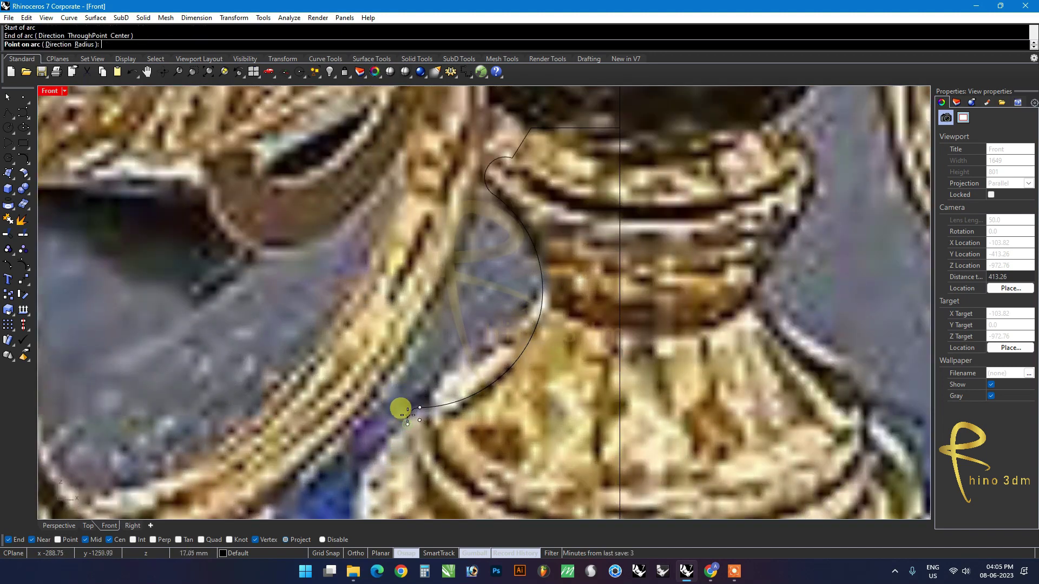
{"action": "left_click", "coordinate": [407, 413]}
Step: Add two more small arcs along the base outline
{"action": "right_click", "coordinate": [408, 426]}
{"action": "left_click", "coordinate": [407, 425]}
{"action": "left_click", "coordinate": [396, 442]}
{"action": "scroll", "coordinate": [396, 433], "scroll_direction": "down", "scroll_amount": 3}
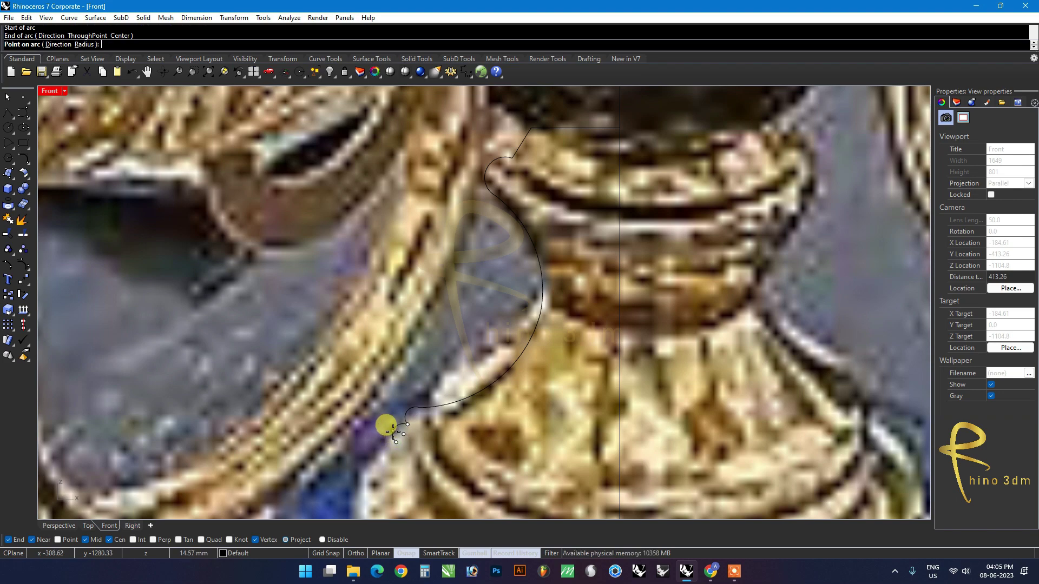
{"action": "left_click", "coordinate": [399, 433]}
{"action": "scroll", "coordinate": [421, 434], "scroll_direction": "down", "scroll_amount": 3}
{"action": "scroll", "coordinate": [426, 468], "scroll_direction": "up", "scroll_amount": 1}
{"action": "scroll", "coordinate": [434, 428], "scroll_direction": "up", "scroll_amount": 1}
{"action": "scroll", "coordinate": [436, 430], "scroll_direction": "up", "scroll_amount": 1}
{"action": "right_click", "coordinate": [447, 414]}
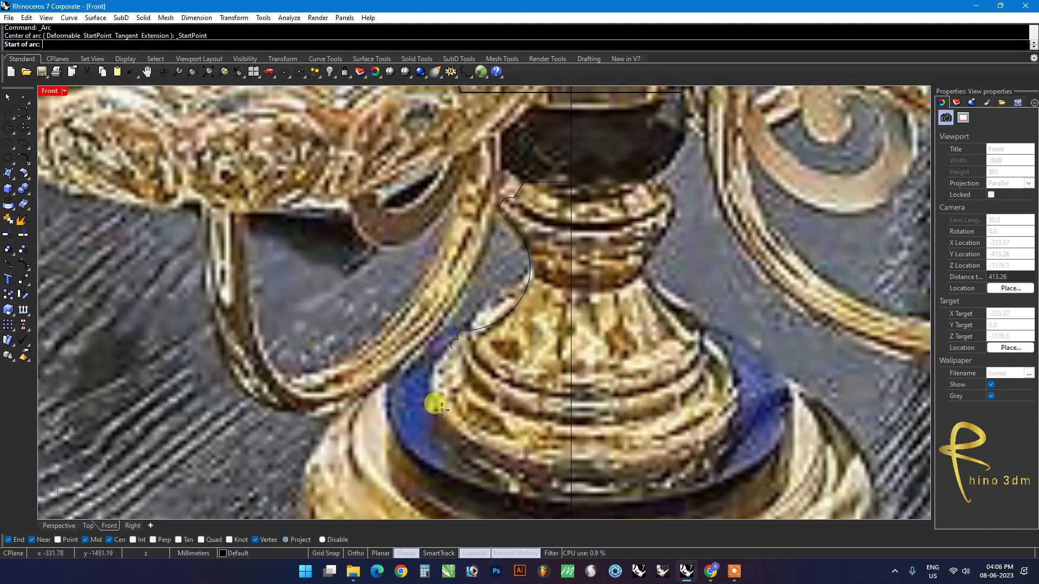
{"action": "left_click", "coordinate": [453, 347]}
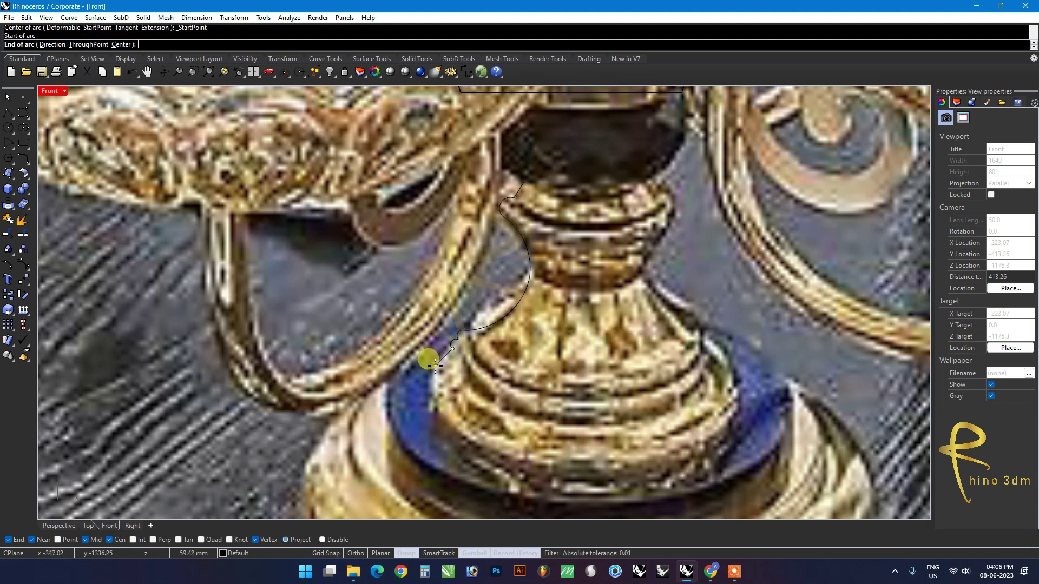
{"action": "left_click", "coordinate": [444, 363]}
{"action": "left_click", "coordinate": [446, 363]}
Step: Draw a final small arc to the blue base ring and close with a straight line
{"action": "right_click", "coordinate": [434, 366]}
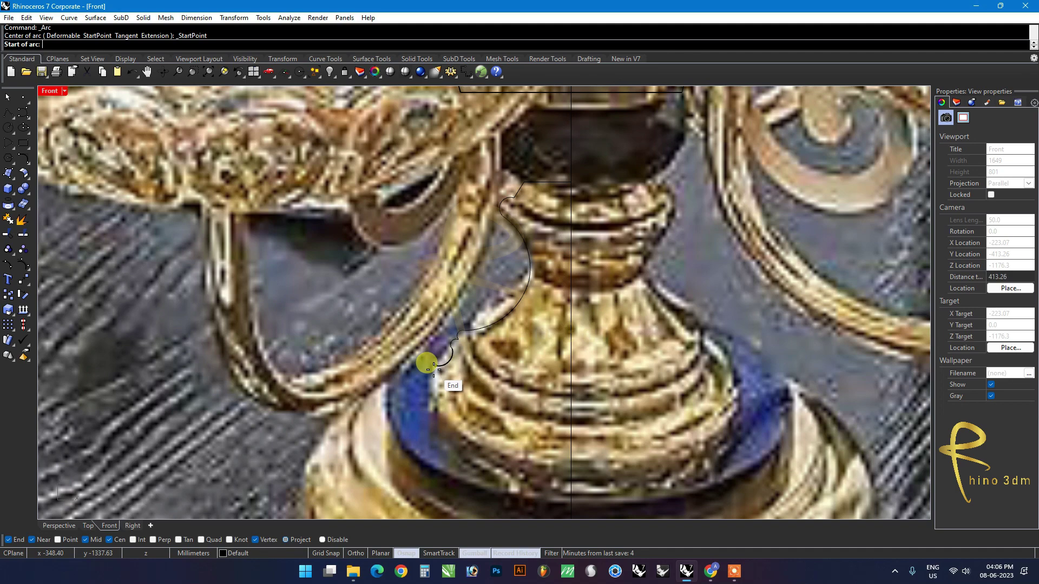
{"action": "scroll", "coordinate": [427, 363], "scroll_direction": "up", "scroll_amount": 2}
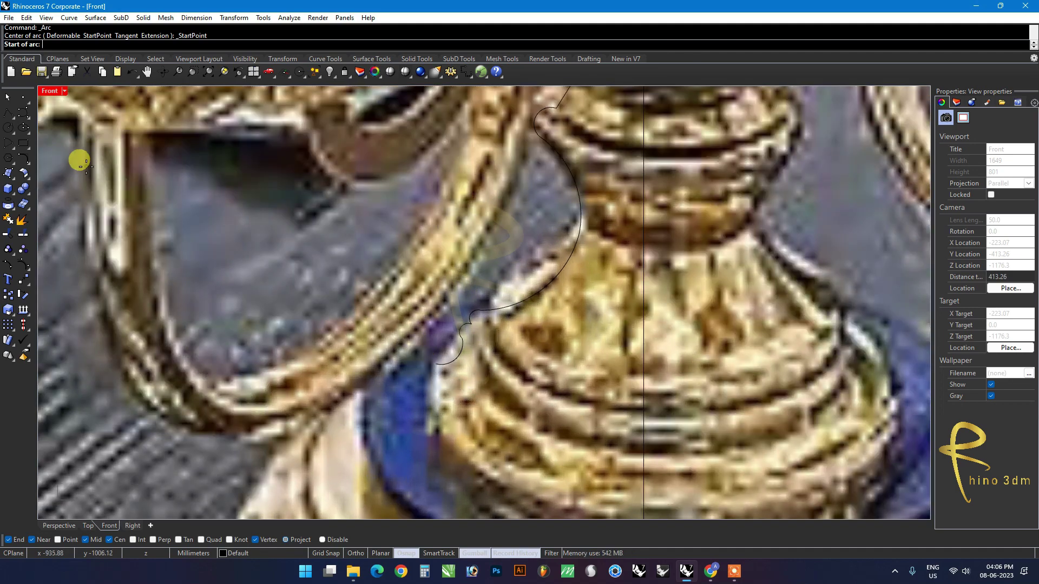
{"action": "left_click", "coordinate": [426, 376]}
{"action": "left_click", "coordinate": [423, 380]}
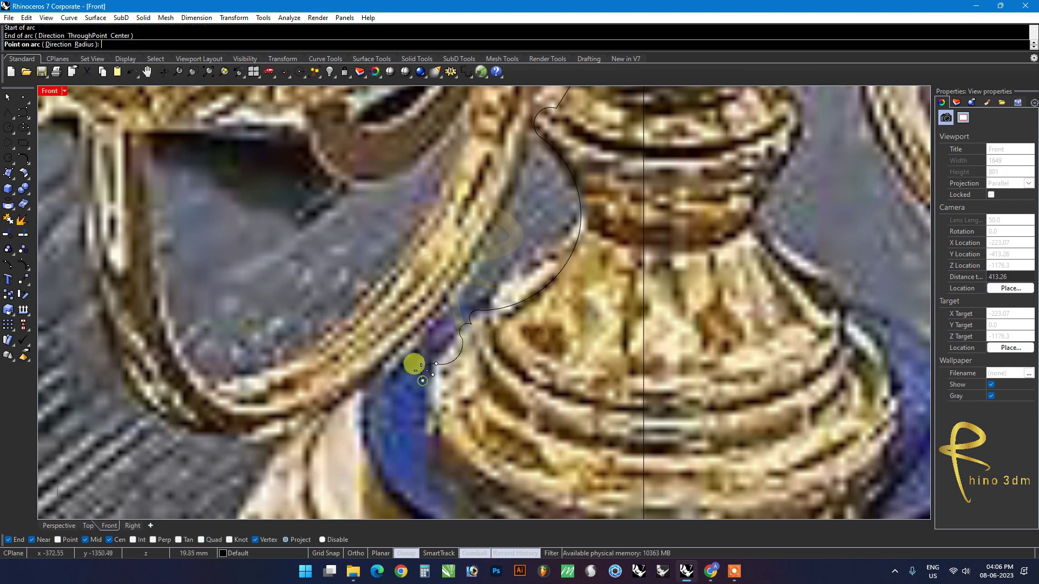
{"action": "scroll", "coordinate": [416, 362], "scroll_direction": "up", "scroll_amount": 2}
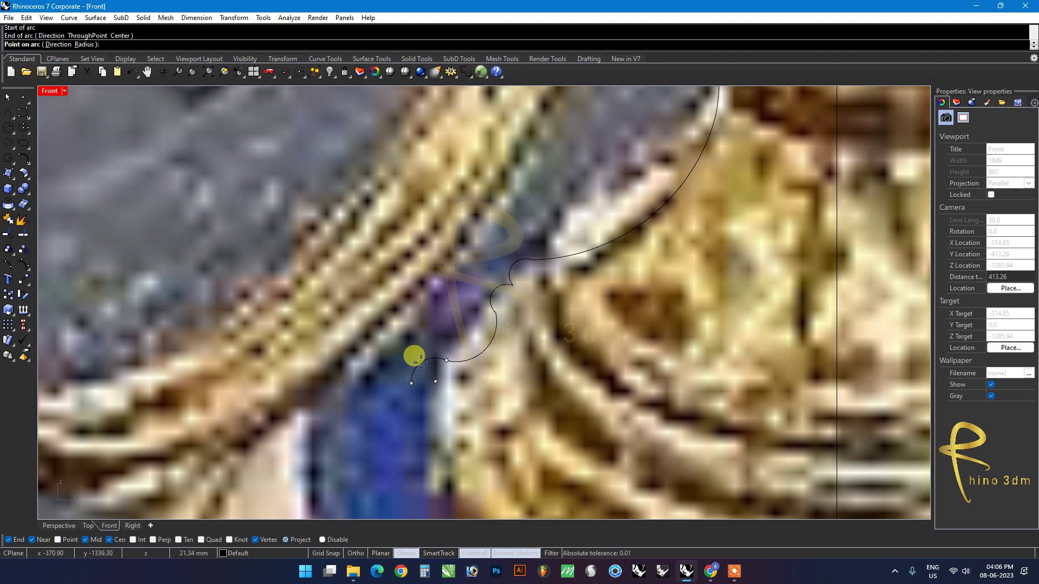
{"action": "left_click", "coordinate": [416, 365]}
{"action": "scroll", "coordinate": [415, 365], "scroll_direction": "down", "scroll_amount": 3}
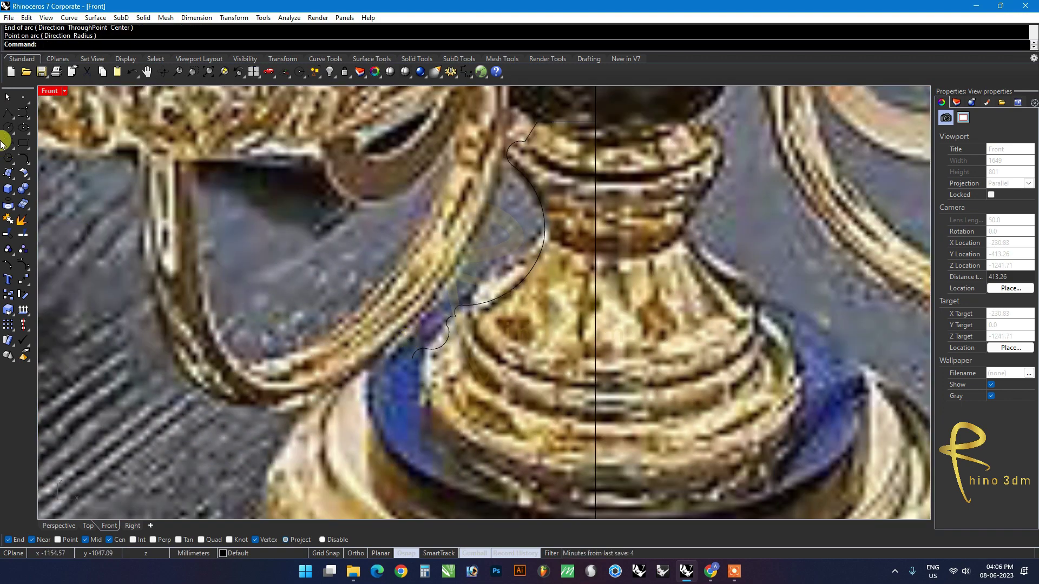
{"action": "scroll", "coordinate": [412, 357], "scroll_direction": "down", "scroll_amount": 1}
{"action": "left_click", "coordinate": [413, 357]}
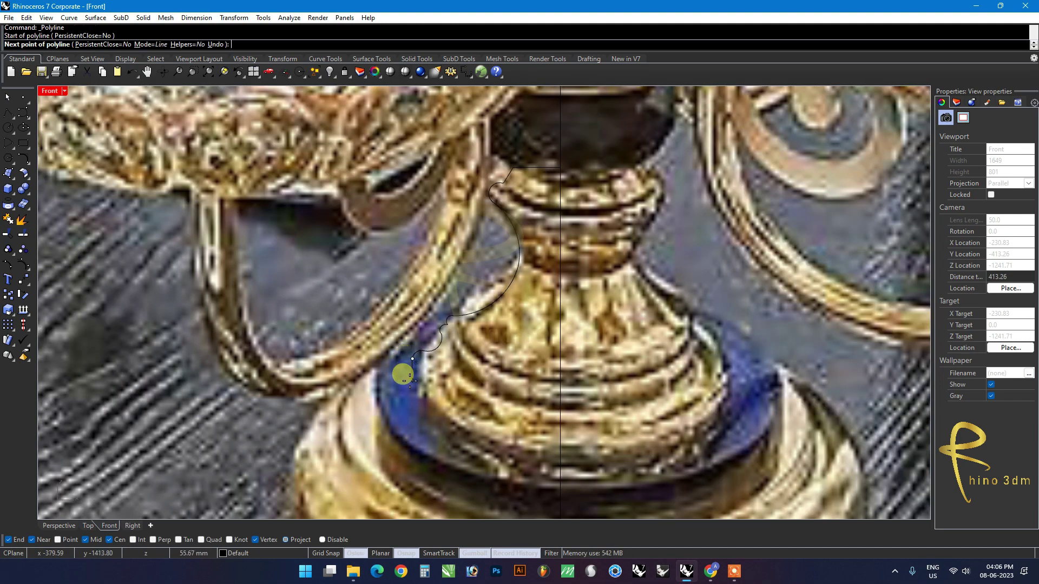
{"action": "left_click", "coordinate": [410, 379]}
{"action": "key", "text": "Return"}
{"action": "scroll", "coordinate": [427, 395], "scroll_direction": "down", "scroll_amount": 2}
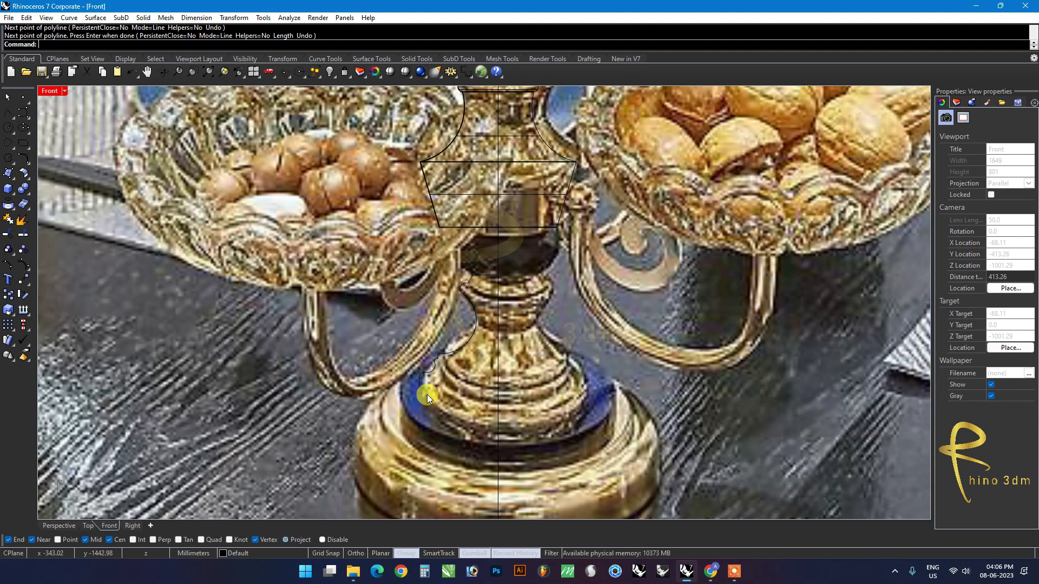
Step: Join the nine profile curves and revolve them a full circle around the centreline
{"action": "left_click_drag", "start_coordinate": [384, 407], "coordinate": [543, 260]}
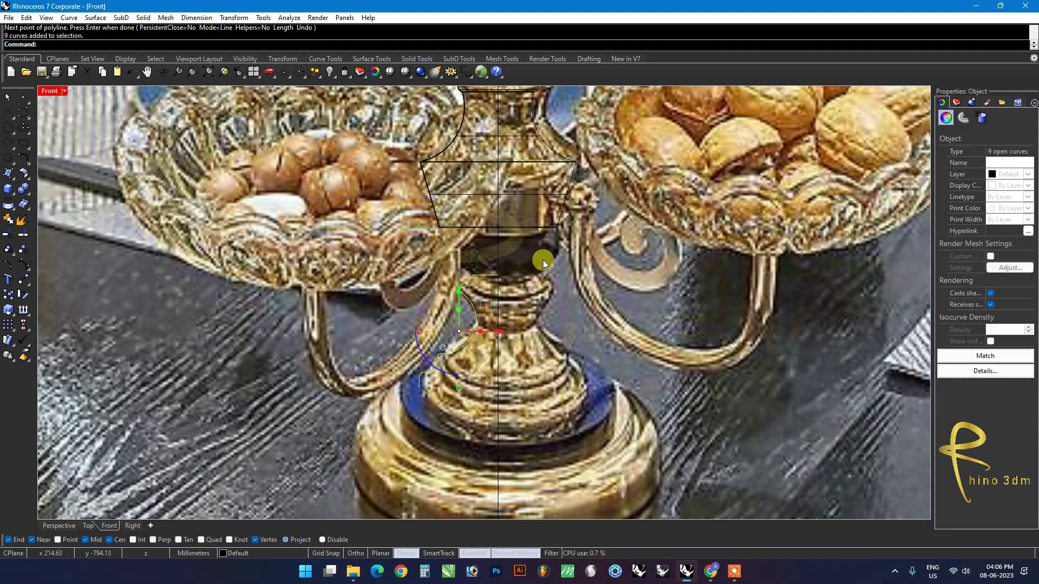
{"action": "key", "text": "ctrl+j"}
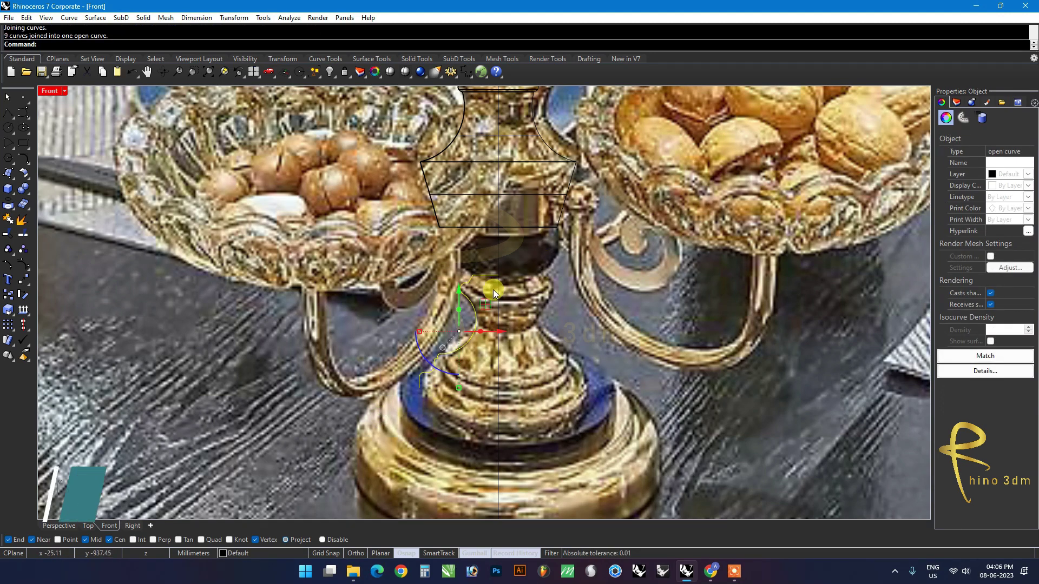
{"action": "type", "text": "Revolve"}
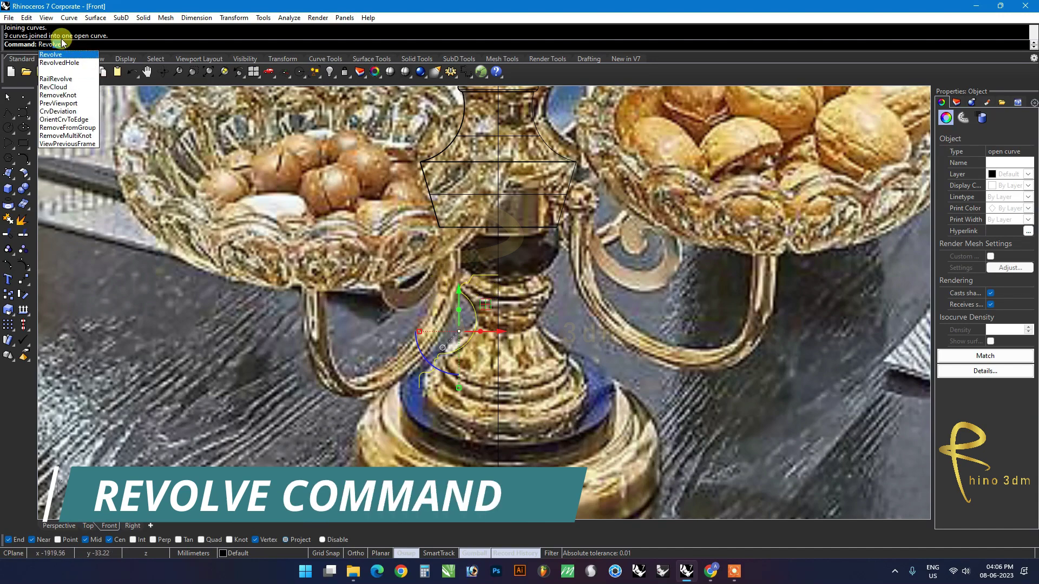
{"action": "left_click", "coordinate": [57, 60]}
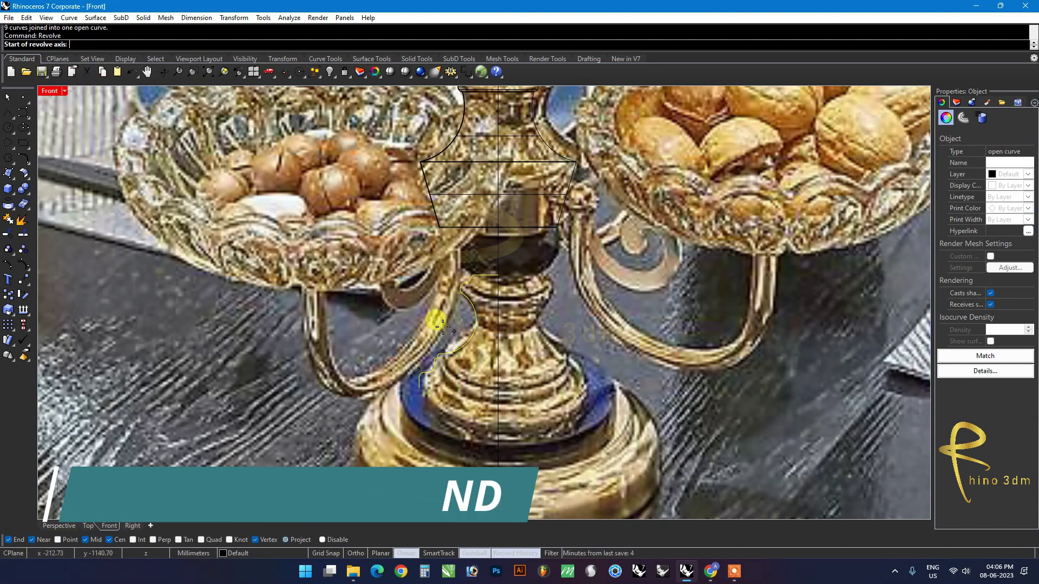
{"action": "double_click", "coordinate": [45, 92]}
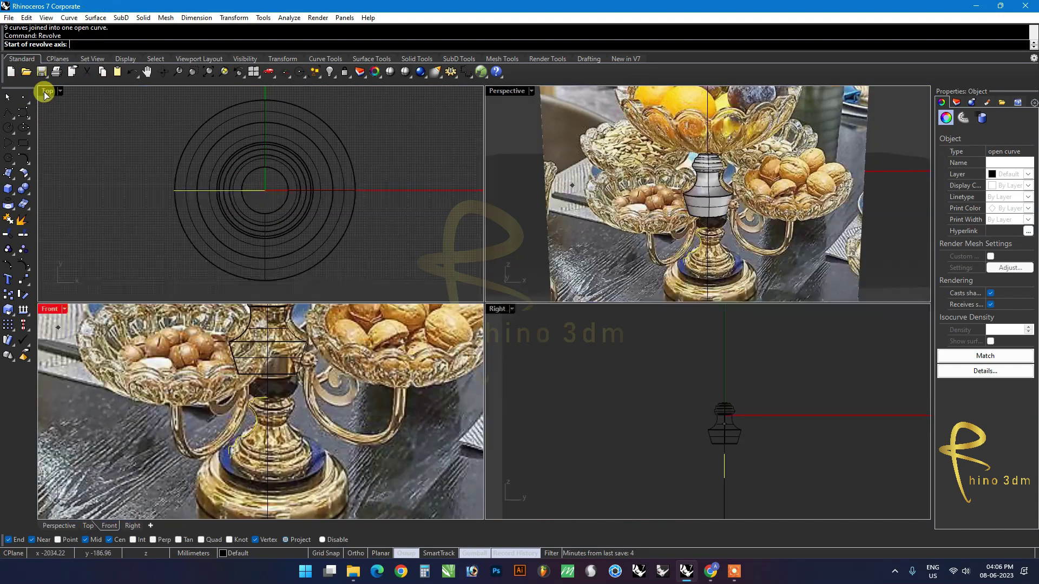
{"action": "left_click", "coordinate": [266, 464]}
{"action": "left_click", "coordinate": [266, 379]}
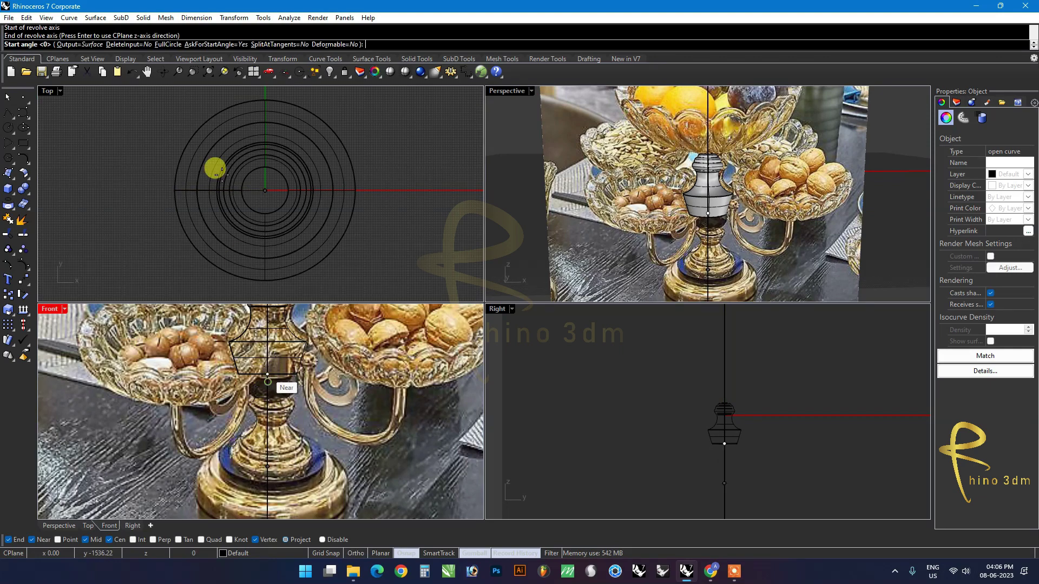
{"action": "left_click", "coordinate": [174, 44]}
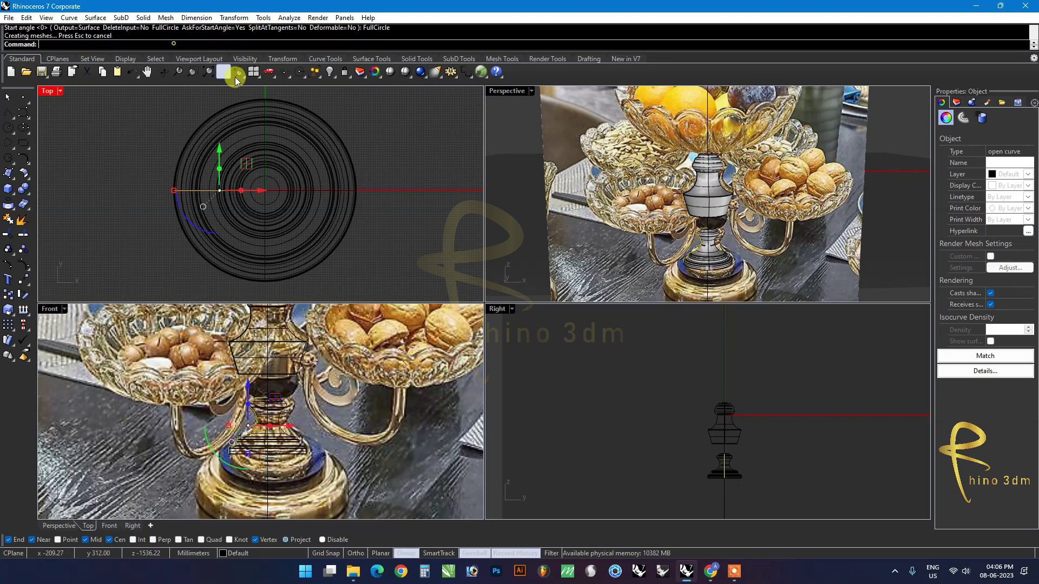
Step: Inspect the result in the Perspective and maximized Front views, then restore four views
{"action": "left_click", "coordinate": [865, 262]}
{"action": "scroll", "coordinate": [711, 271], "scroll_direction": "up", "scroll_amount": 3}
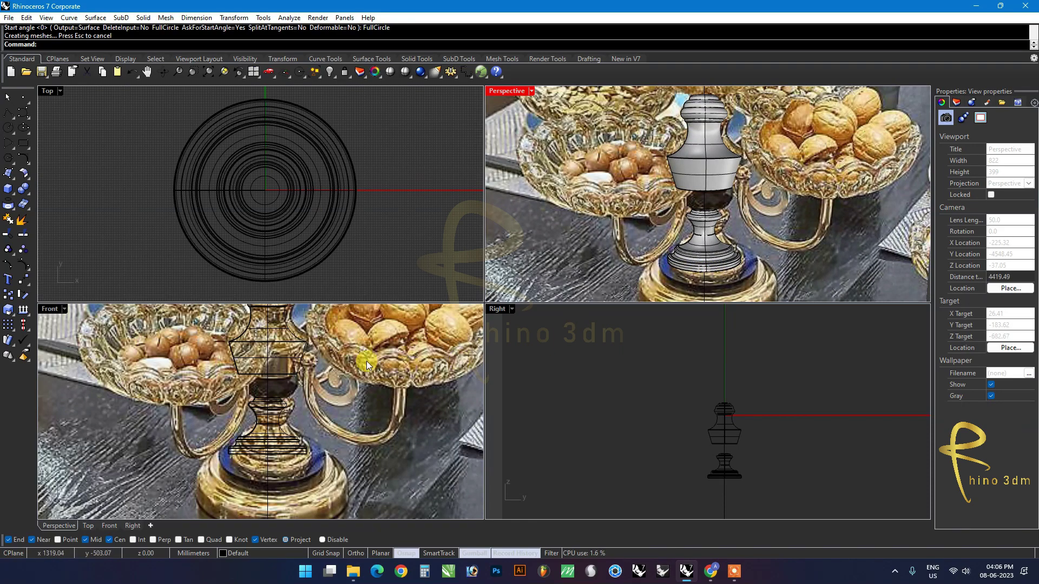
{"action": "double_click", "coordinate": [49, 309]}
{"action": "scroll", "coordinate": [271, 407], "scroll_direction": "up", "scroll_amount": 2}
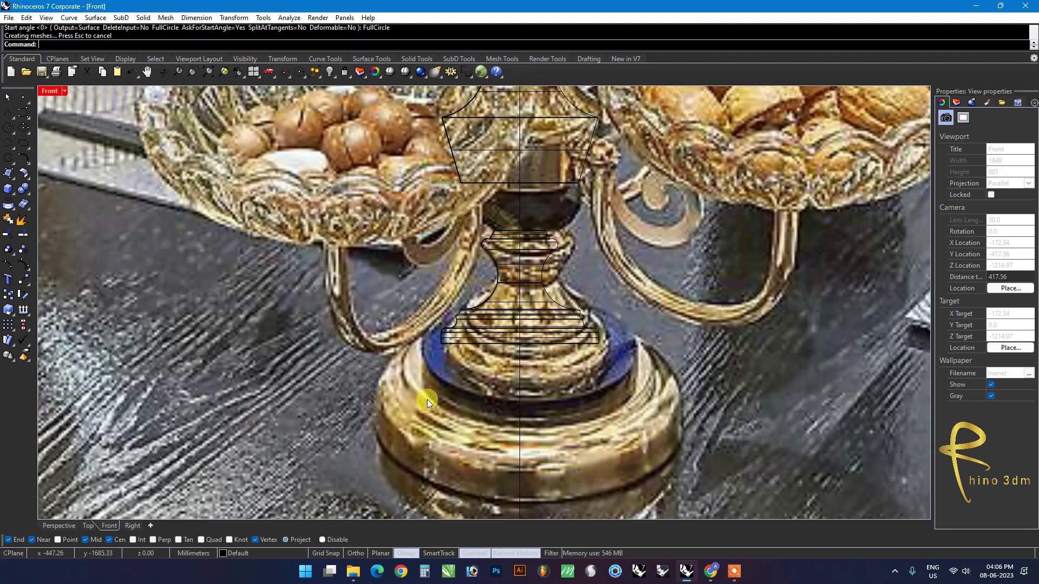
{"action": "double_click", "coordinate": [56, 95]}
{"action": "left_click", "coordinate": [272, 216]}
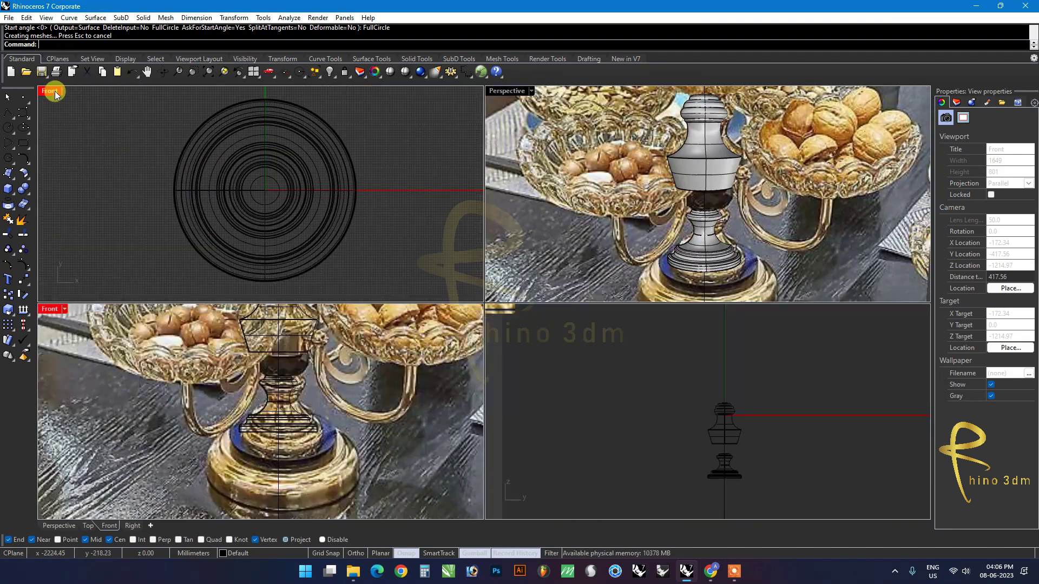
Step: Draw a circle centred at the origin (0) with a picked radius
{"action": "left_click", "coordinate": [6, 129]}
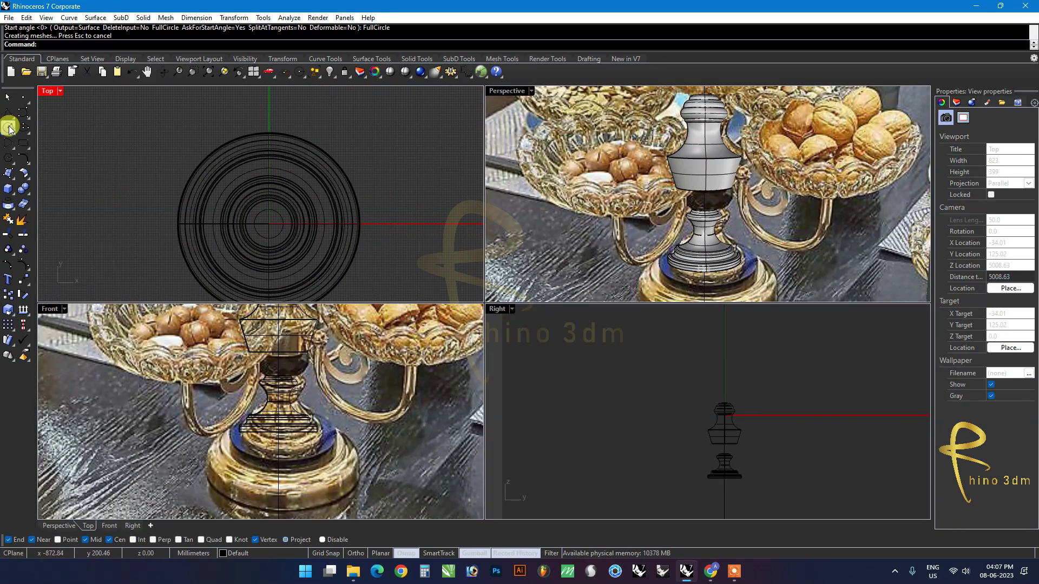
{"action": "type", "text": "0"}
{"action": "key", "text": "Return"}
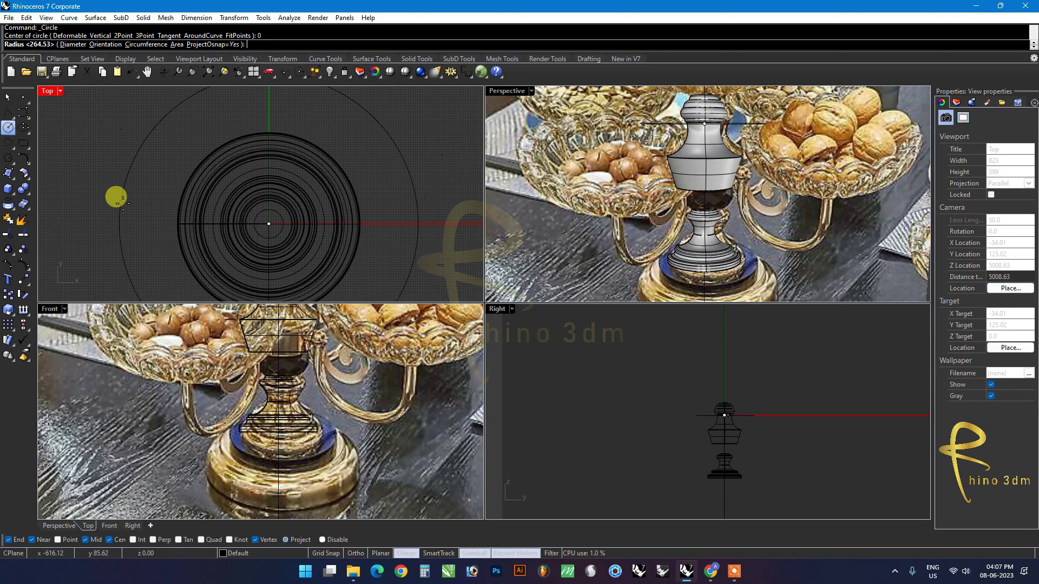
{"action": "left_click", "coordinate": [130, 205]}
Step: Move the circle down to the base level and scale it to the base's width with the gumball
{"action": "left_click", "coordinate": [134, 228]}
{"action": "scroll", "coordinate": [259, 369], "scroll_direction": "down", "scroll_amount": 3}
{"action": "scroll", "coordinate": [259, 369], "scroll_direction": "down", "scroll_amount": 2}
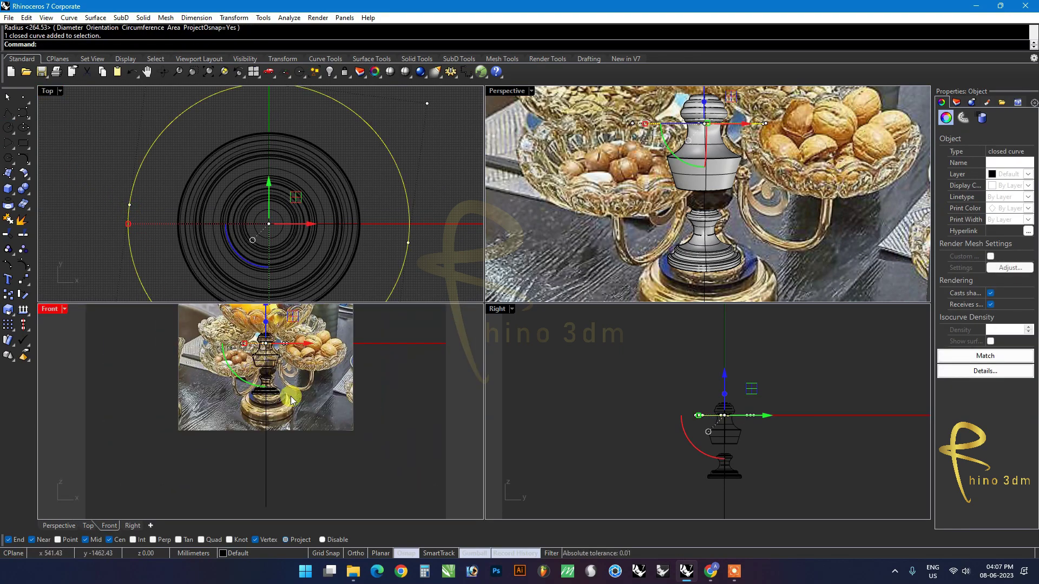
{"action": "left_click_drag", "start_coordinate": [266, 316], "coordinate": [267, 379]}
{"action": "scroll", "coordinate": [269, 387], "scroll_direction": "up", "scroll_amount": 3}
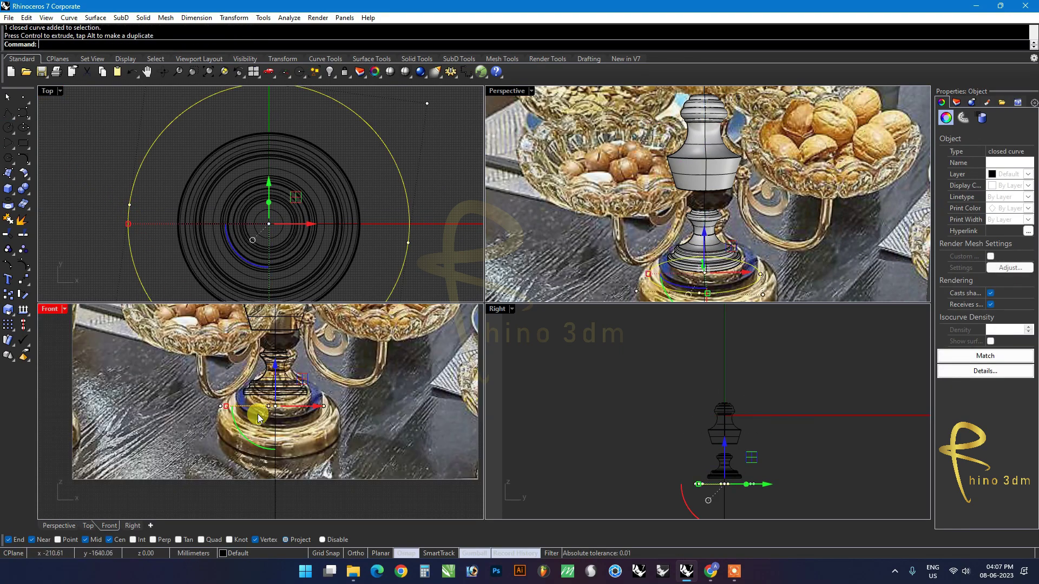
{"action": "scroll", "coordinate": [271, 396], "scroll_direction": "up", "scroll_amount": 2}
{"action": "left_click_drag", "start_coordinate": [194, 406], "coordinate": [215, 408]}
{"action": "scroll", "coordinate": [190, 409], "scroll_direction": "up", "scroll_amount": 2}
{"action": "left_click_drag", "start_coordinate": [324, 368], "coordinate": [326, 361]}
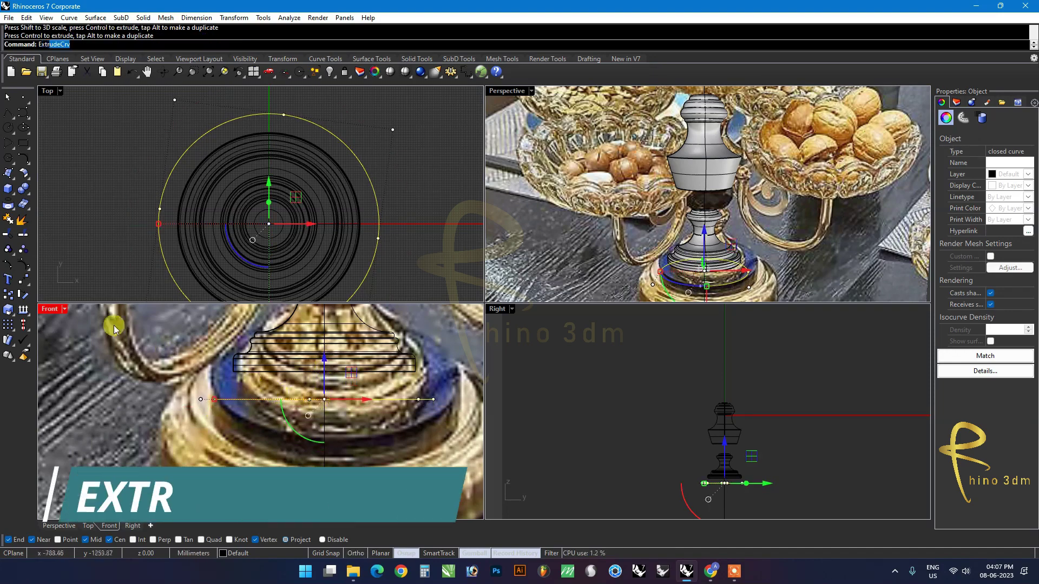
Step: Extrude the circle into a solid disc to a snapped height beneath the stem
{"action": "type", "text": "tr"}
{"action": "key", "text": "Return"}
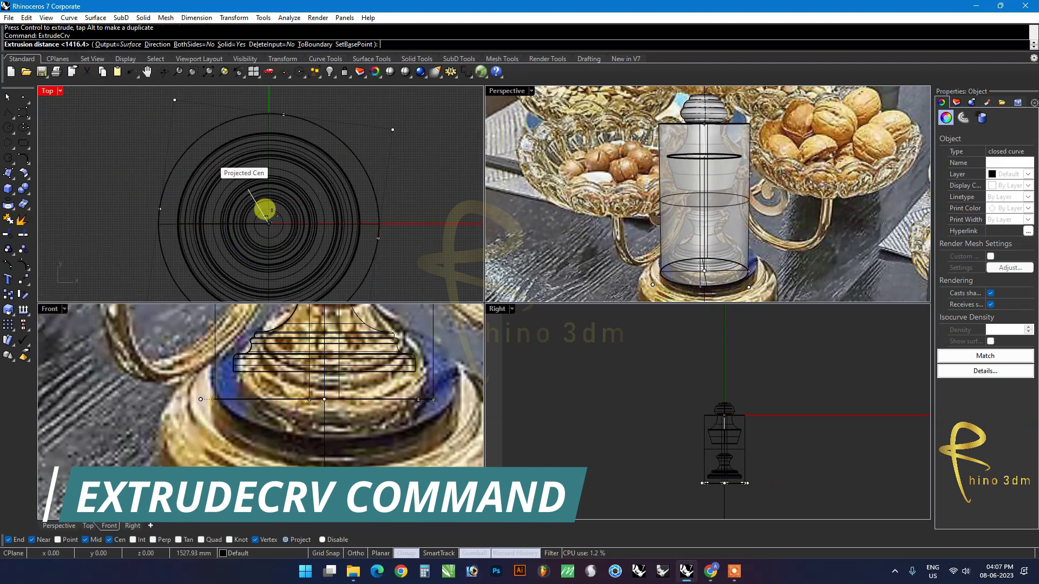
{"action": "scroll", "coordinate": [323, 375], "scroll_direction": "up", "scroll_amount": 5}
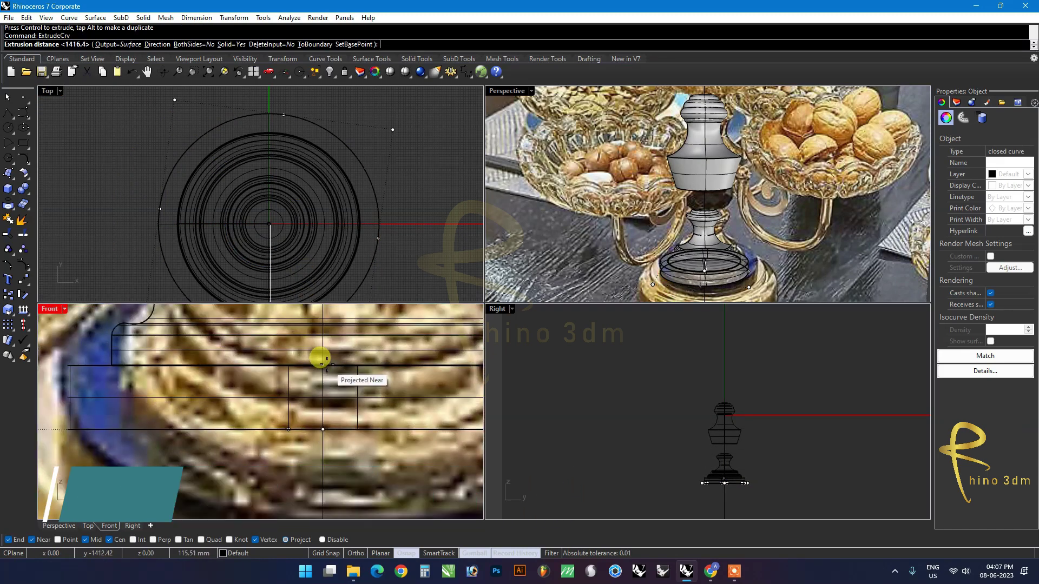
{"action": "left_click", "coordinate": [322, 366]}
{"action": "left_click", "coordinate": [744, 281]}
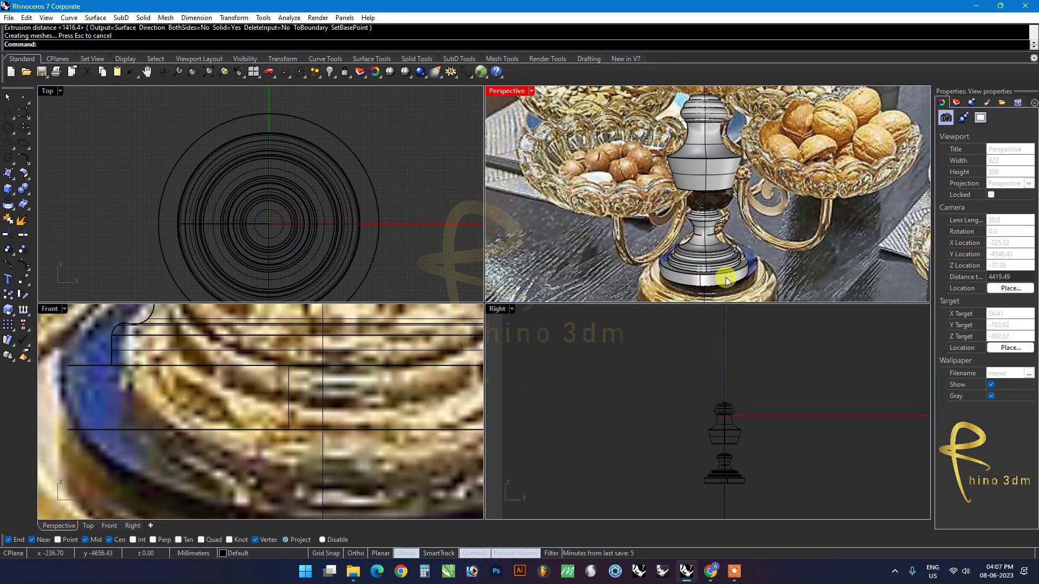
{"action": "scroll", "coordinate": [727, 279], "scroll_direction": "up", "scroll_amount": 3}
{"action": "scroll", "coordinate": [653, 281], "scroll_direction": "up", "scroll_amount": 1}
{"action": "scroll", "coordinate": [185, 429], "scroll_direction": "down", "scroll_amount": 5}
{"action": "mouse_move", "coordinate": [185, 430]}
{"action": "right_mouse_down"}
{"action": "mouse_move", "coordinate": [186, 448]}
{"action": "mouse_move", "coordinate": [200, 435]}
{"action": "right_mouse_up"}
{"action": "scroll", "coordinate": [199, 435], "scroll_direction": "up", "scroll_amount": 2}
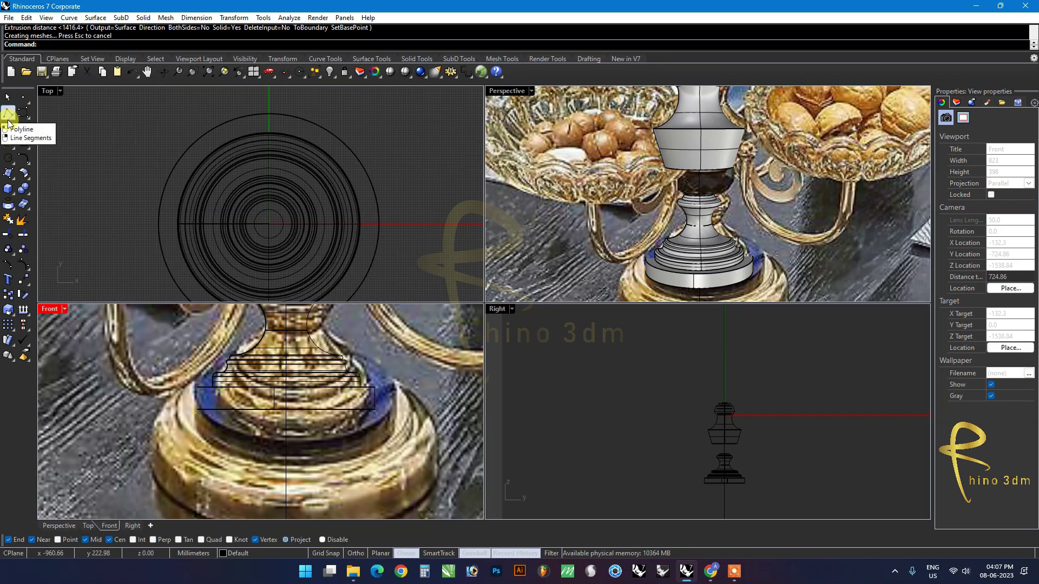
Step: Draw a short straight line leftward from the base profile's end
{"action": "left_click", "coordinate": [16, 149]}
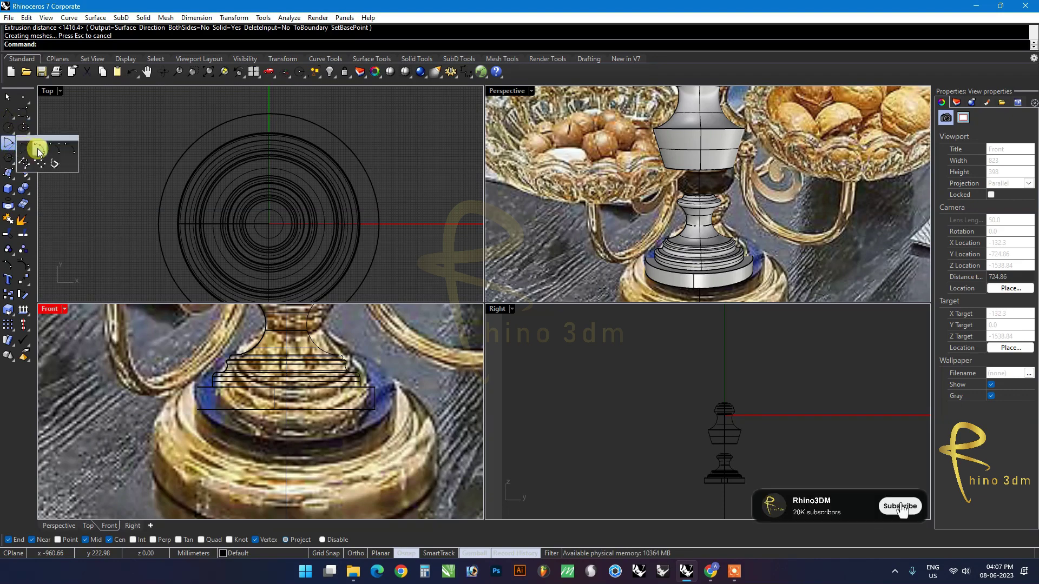
{"action": "left_click", "coordinate": [38, 148]}
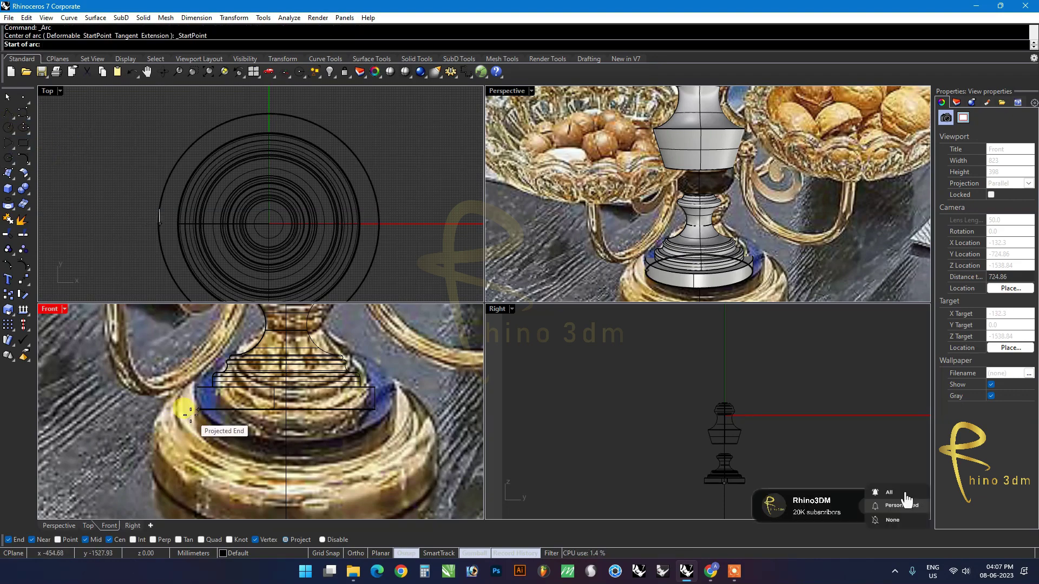
{"action": "scroll", "coordinate": [184, 410], "scroll_direction": "up", "scroll_amount": 2}
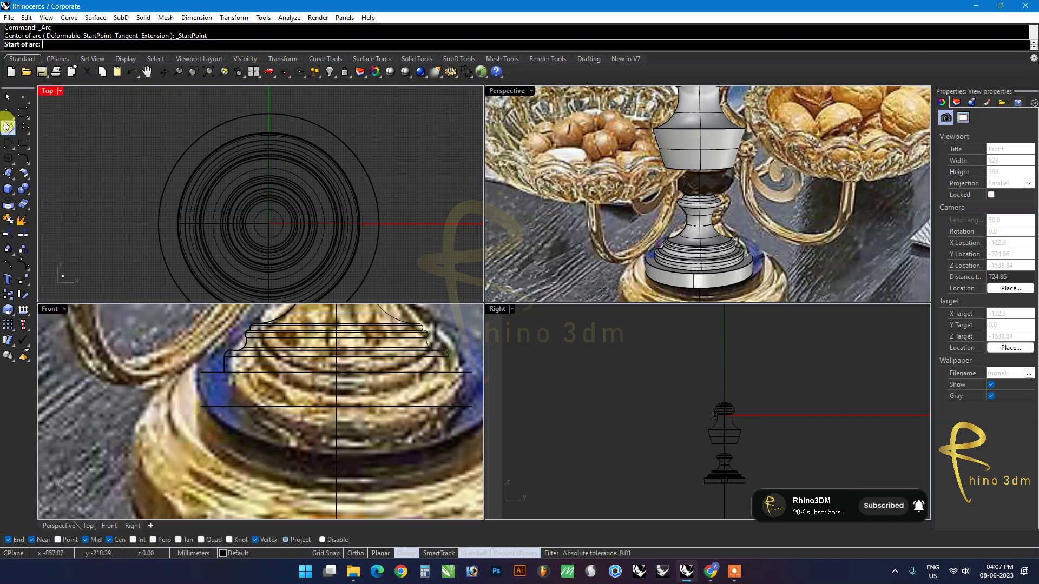
{"action": "left_click", "coordinate": [7, 124]}
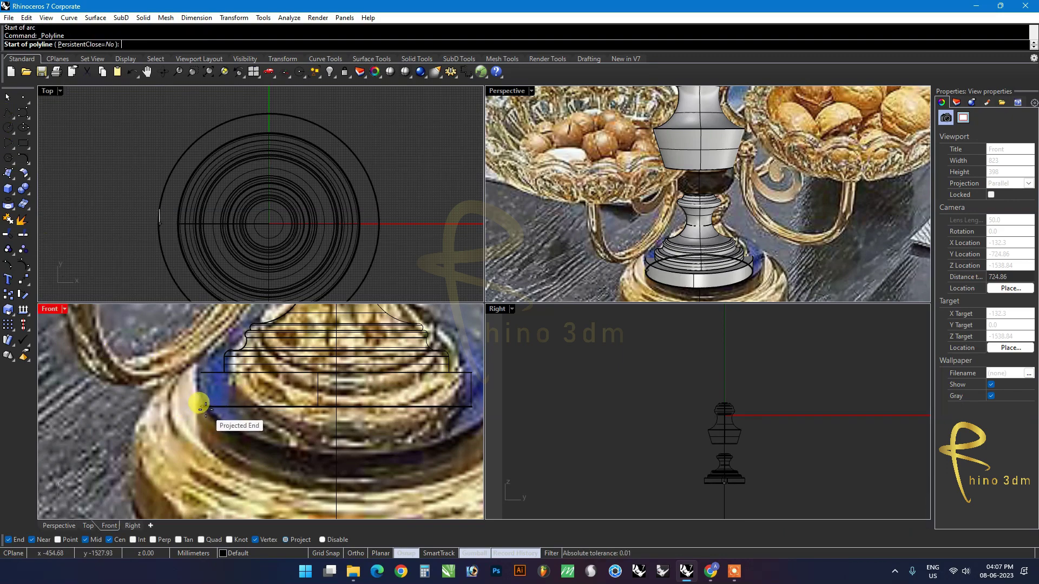
{"action": "right_click_drag", "start_coordinate": [201, 406], "coordinate": [207, 388]}
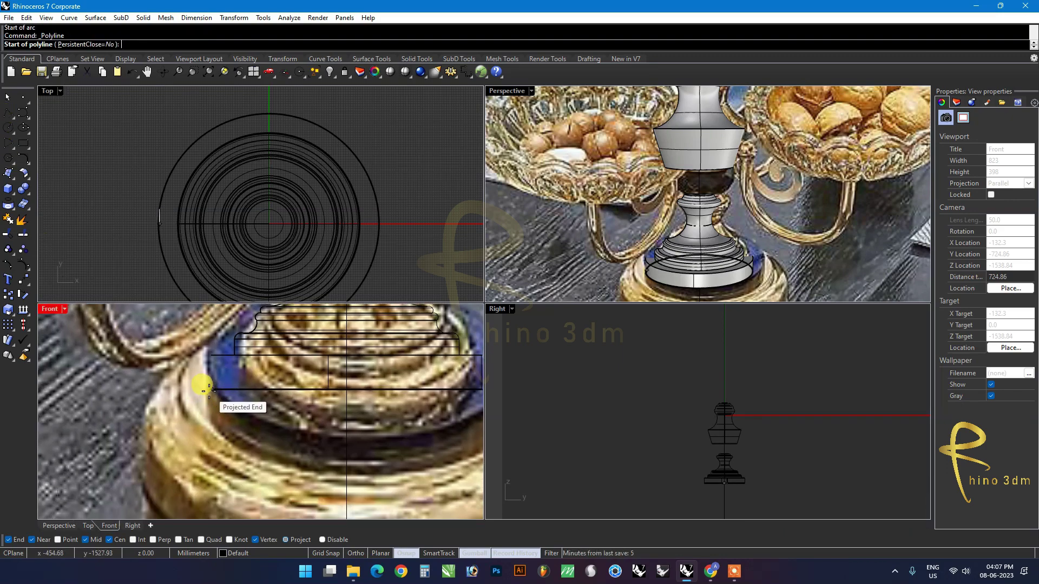
{"action": "left_click", "coordinate": [211, 388]}
{"action": "left_click", "coordinate": [180, 389]}
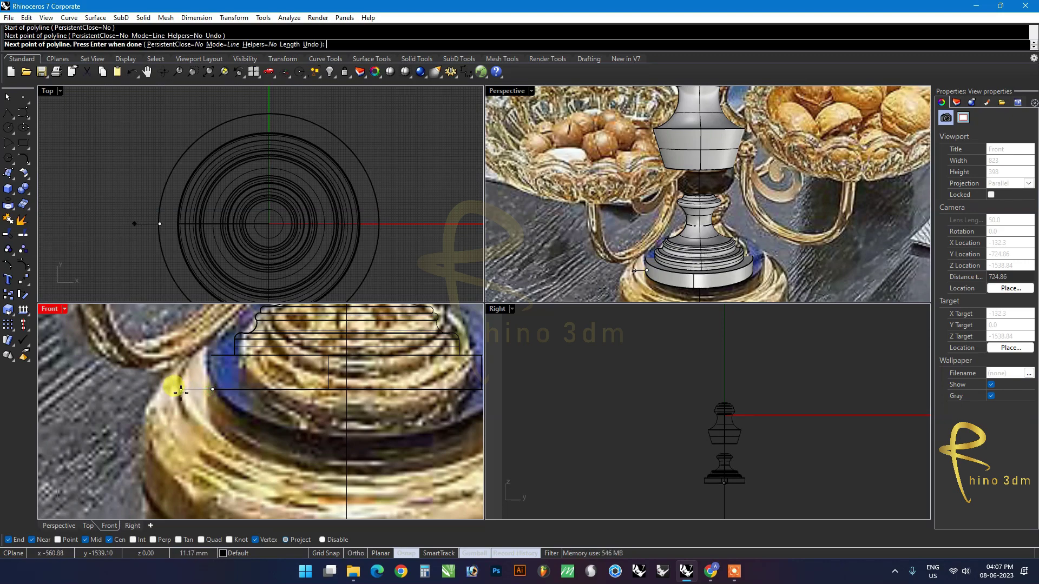
{"action": "key", "text": "Return"}
Step: Draw an arc from the new line's end curving down along the base
{"action": "left_click", "coordinate": [13, 149]}
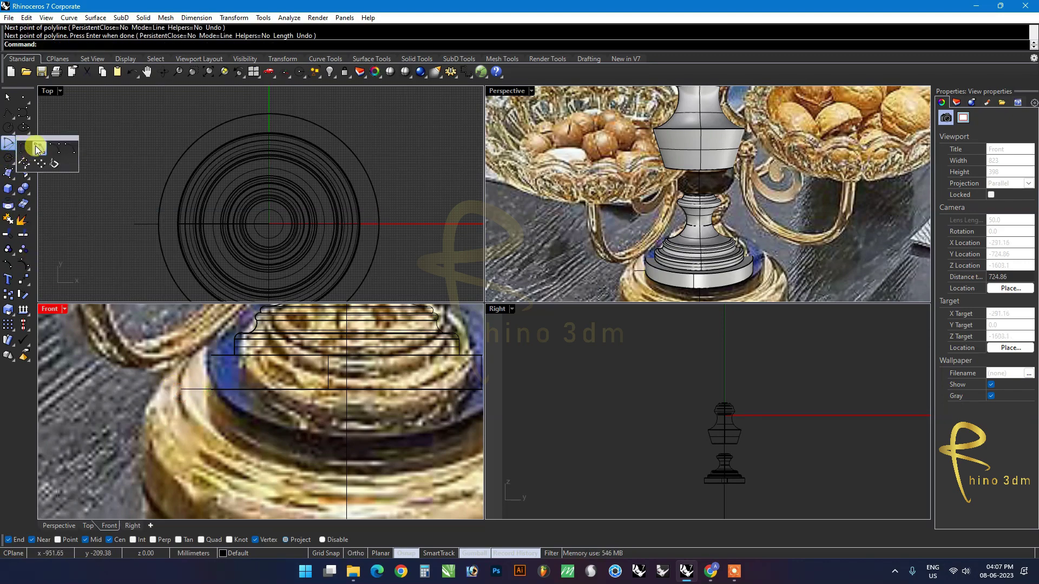
{"action": "left_click", "coordinate": [180, 390]}
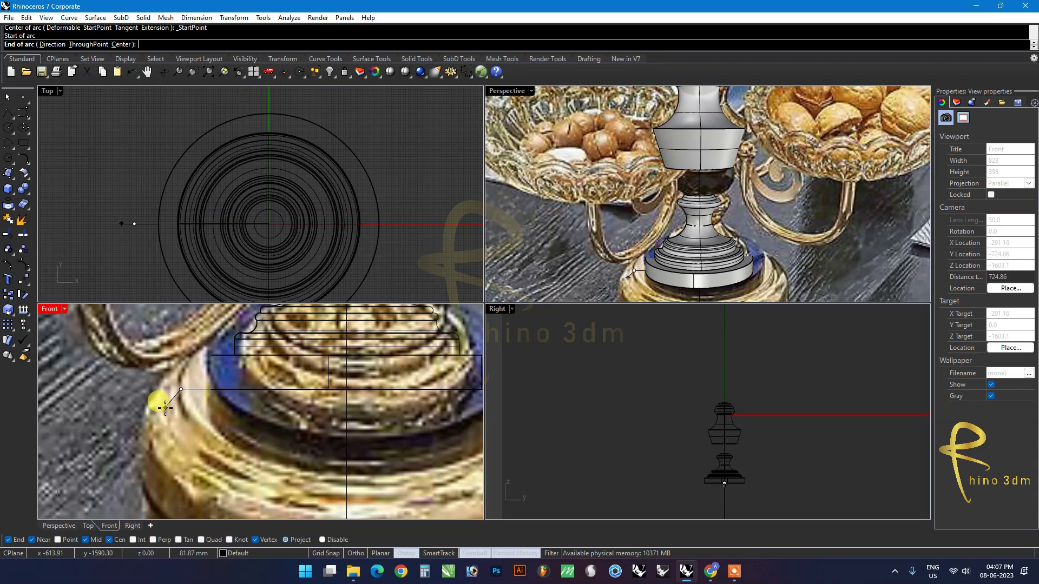
{"action": "left_click", "coordinate": [165, 406]}
{"action": "scroll", "coordinate": [162, 392], "scroll_direction": "up", "scroll_amount": 3}
{"action": "left_click", "coordinate": [168, 394]}
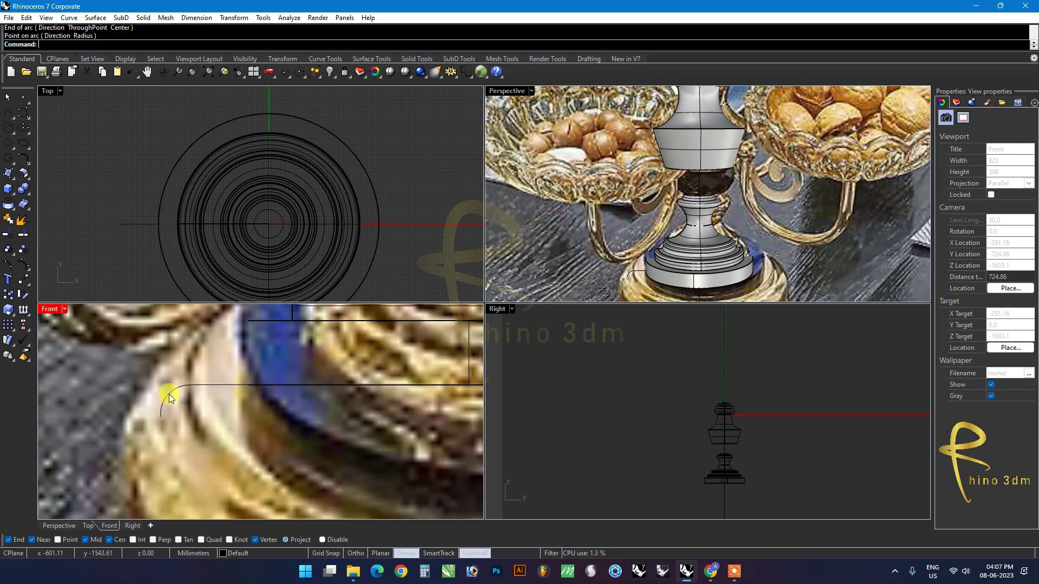
{"action": "scroll", "coordinate": [183, 397], "scroll_direction": "down", "scroll_amount": 4}
{"action": "right_click_drag", "start_coordinate": [213, 434], "coordinate": [200, 431]}
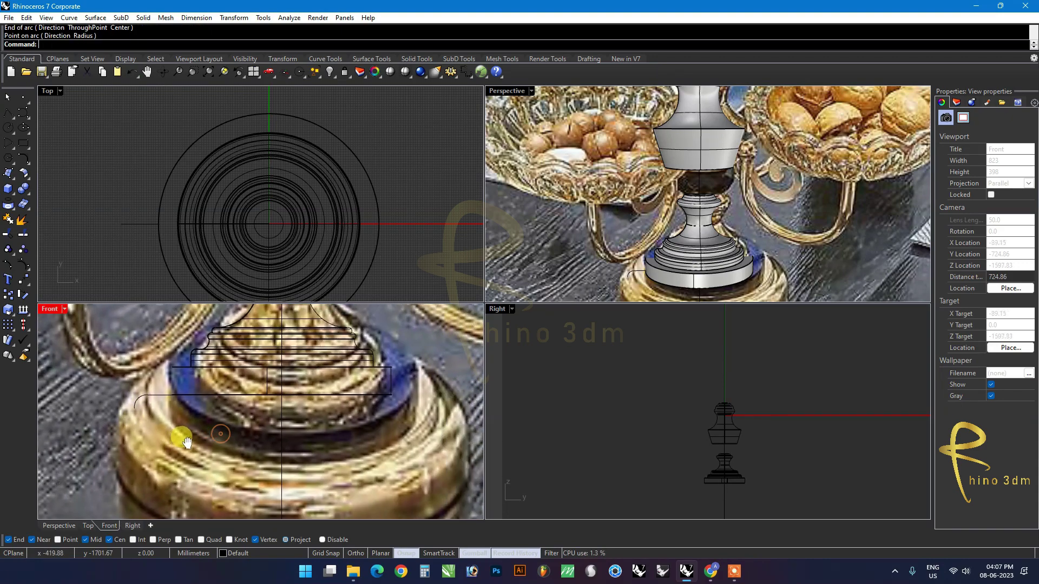
{"action": "scroll", "coordinate": [199, 431], "scroll_direction": "up", "scroll_amount": 1}
{"action": "scroll", "coordinate": [156, 410], "scroll_direction": "up", "scroll_amount": 1}
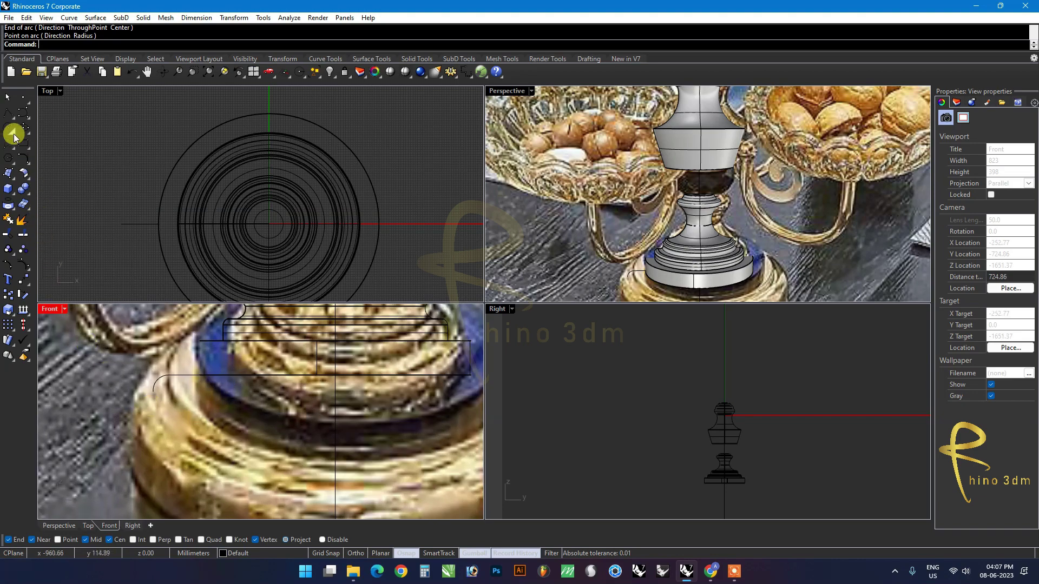
Step: Add another arc continuing from the previous curve's end toward the base's left edge
{"action": "left_click", "coordinate": [23, 161]}
{"action": "scroll", "coordinate": [150, 394], "scroll_direction": "up", "scroll_amount": 1}
{"action": "scroll", "coordinate": [151, 394], "scroll_direction": "up", "scroll_amount": 1}
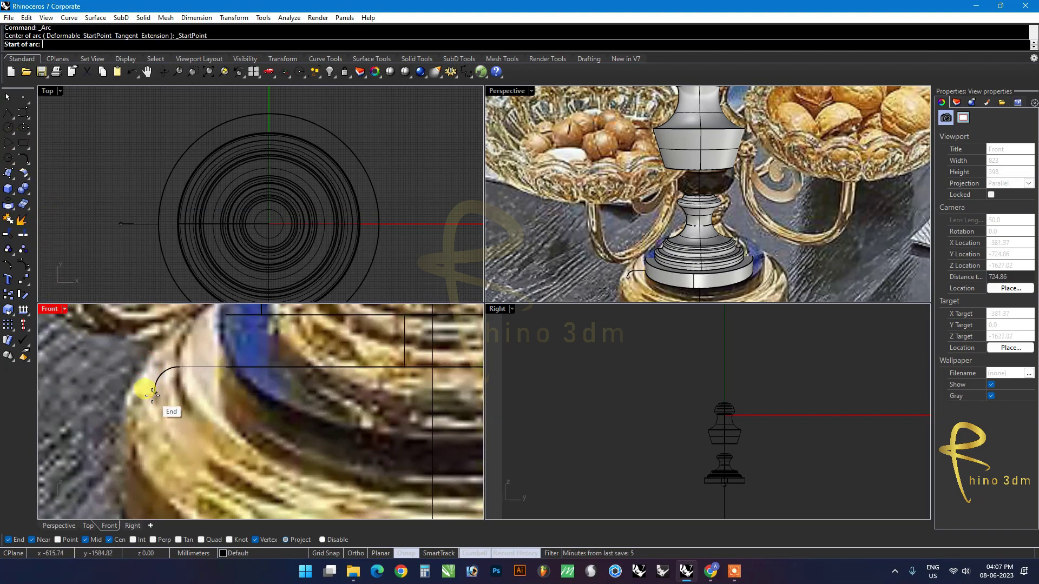
{"action": "left_click", "coordinate": [154, 393]}
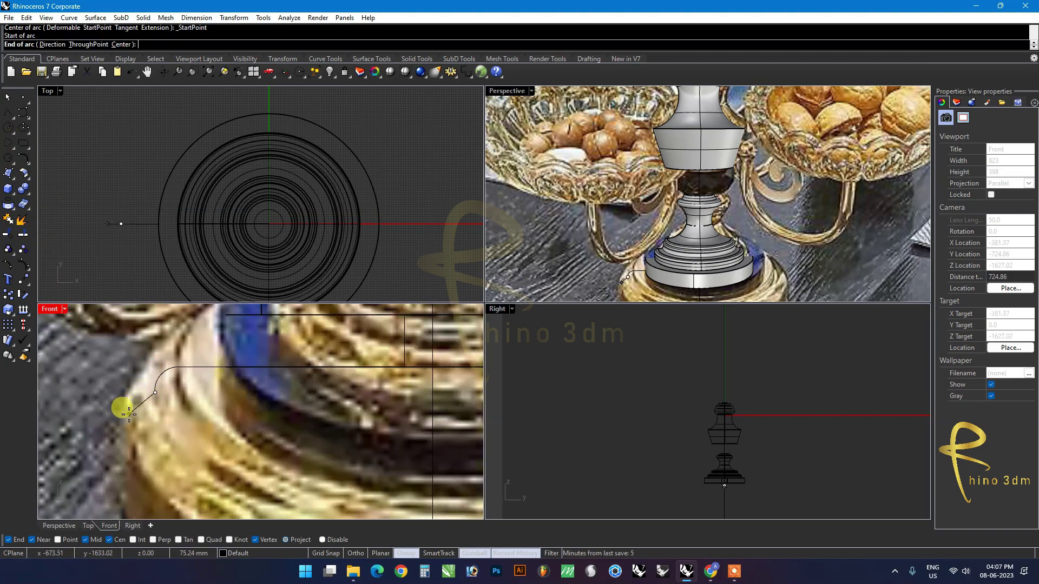
{"action": "left_click", "coordinate": [129, 415]}
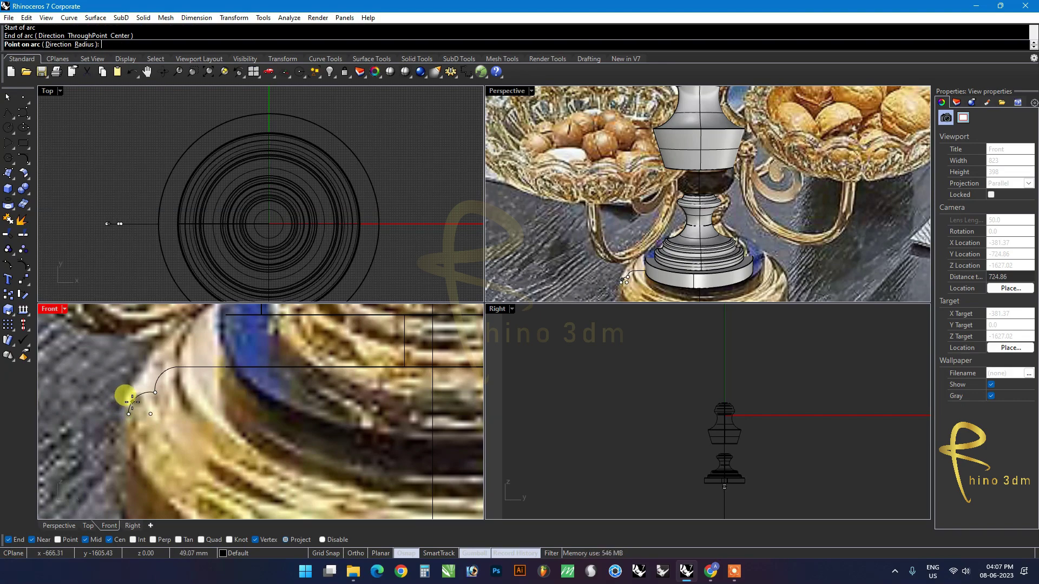
{"action": "left_click", "coordinate": [130, 403]}
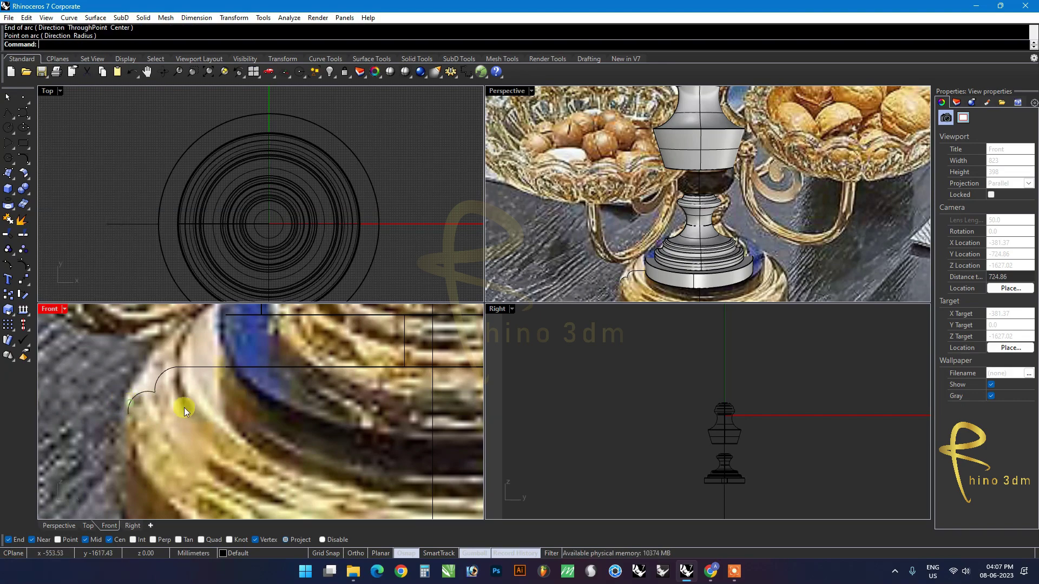
{"action": "scroll", "coordinate": [181, 407], "scroll_direction": "down", "scroll_amount": 3}
{"action": "scroll", "coordinate": [156, 433], "scroll_direction": "up", "scroll_amount": 1}
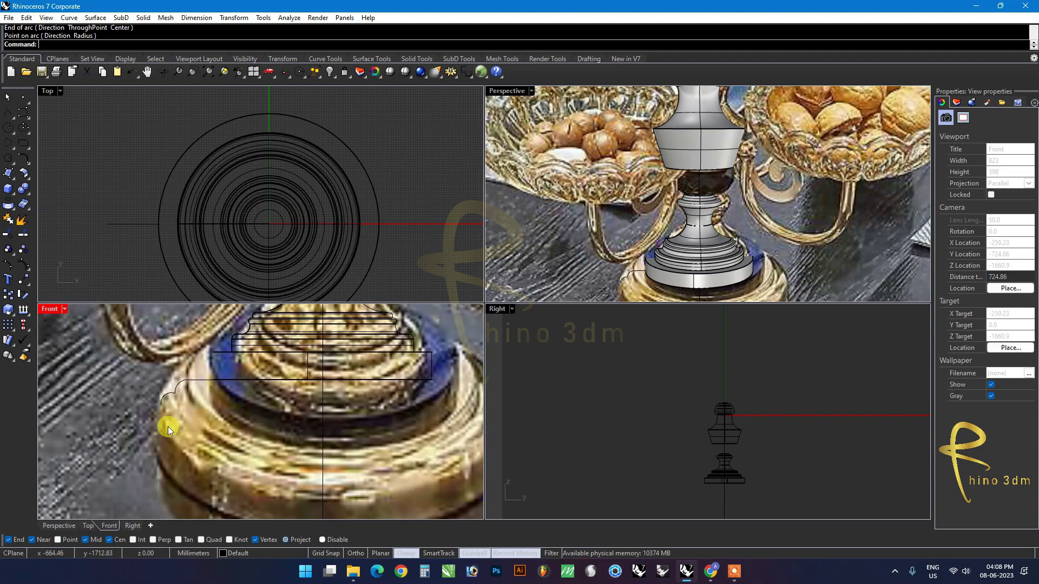
Step: Draw a further arc from the existing curve end onto the base outline
{"action": "key", "text": "Return"}
{"action": "scroll", "coordinate": [144, 413], "scroll_direction": "up", "scroll_amount": 2}
{"action": "scroll", "coordinate": [157, 397], "scroll_direction": "up", "scroll_amount": 2}
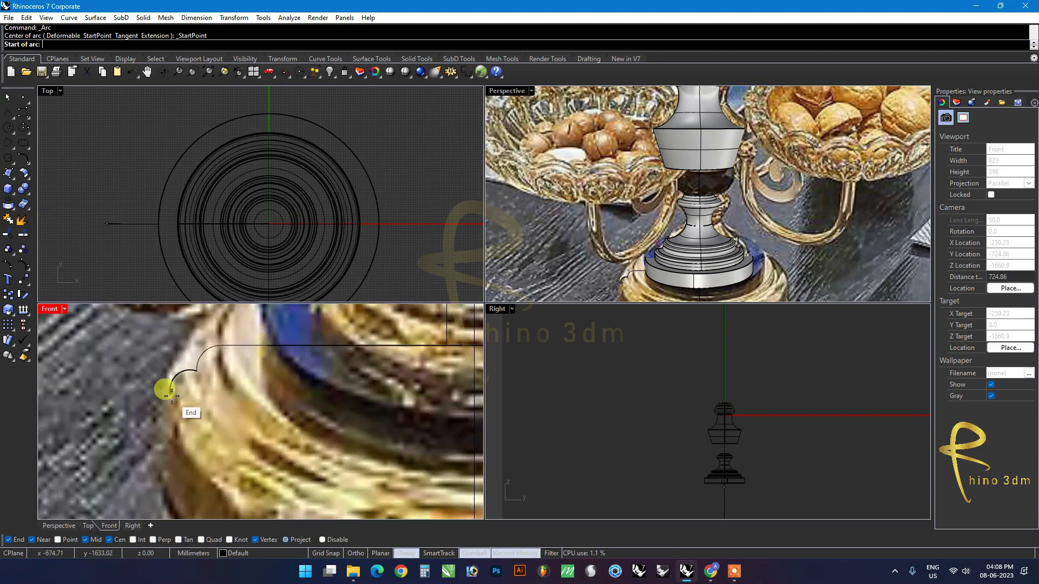
{"action": "left_click", "coordinate": [169, 389]}
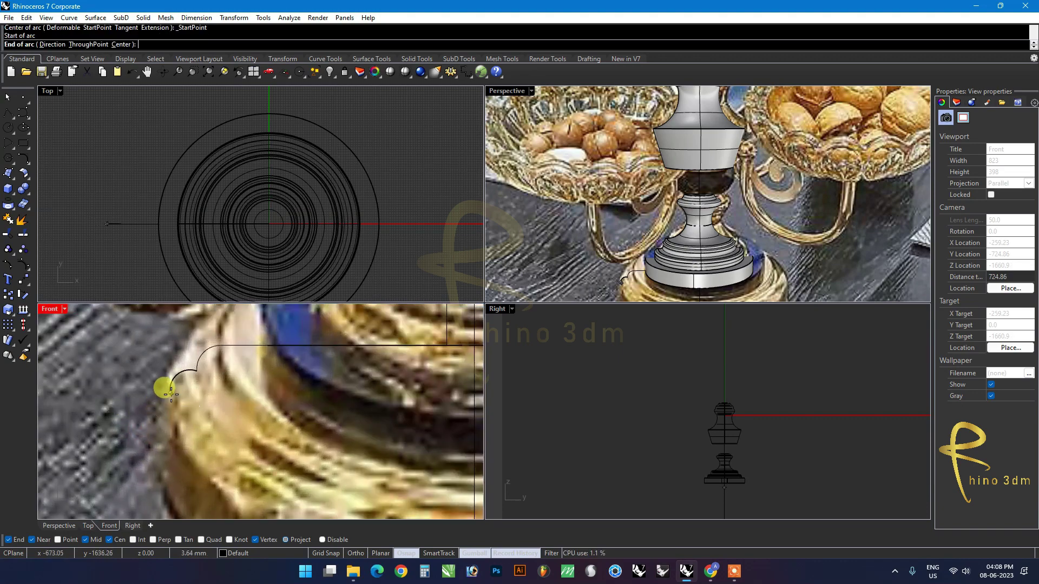
{"action": "left_click", "coordinate": [148, 412]}
{"action": "scroll", "coordinate": [156, 407], "scroll_direction": "up", "scroll_amount": 1}
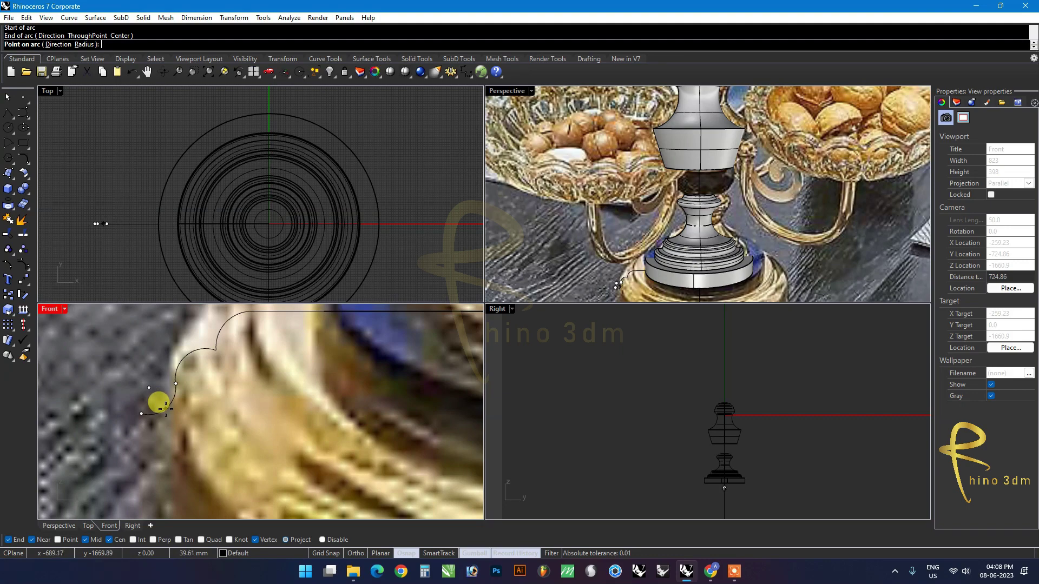
{"action": "left_click", "coordinate": [164, 409]}
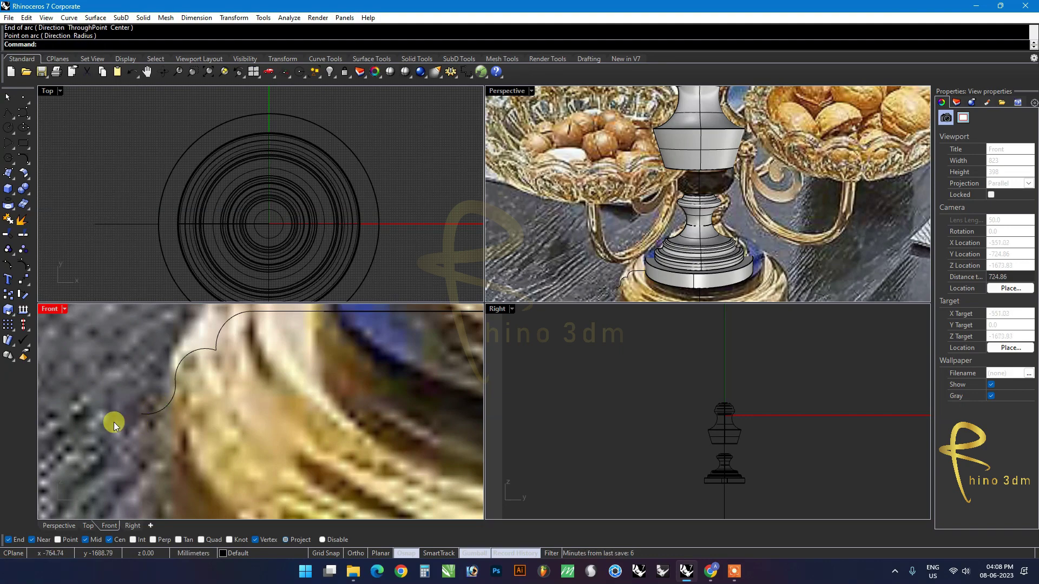
{"action": "scroll", "coordinate": [126, 325], "scroll_direction": "down", "scroll_amount": 1}
Step: Abandon the started line and undo the stray last arc
{"action": "left_click", "coordinate": [8, 112]}
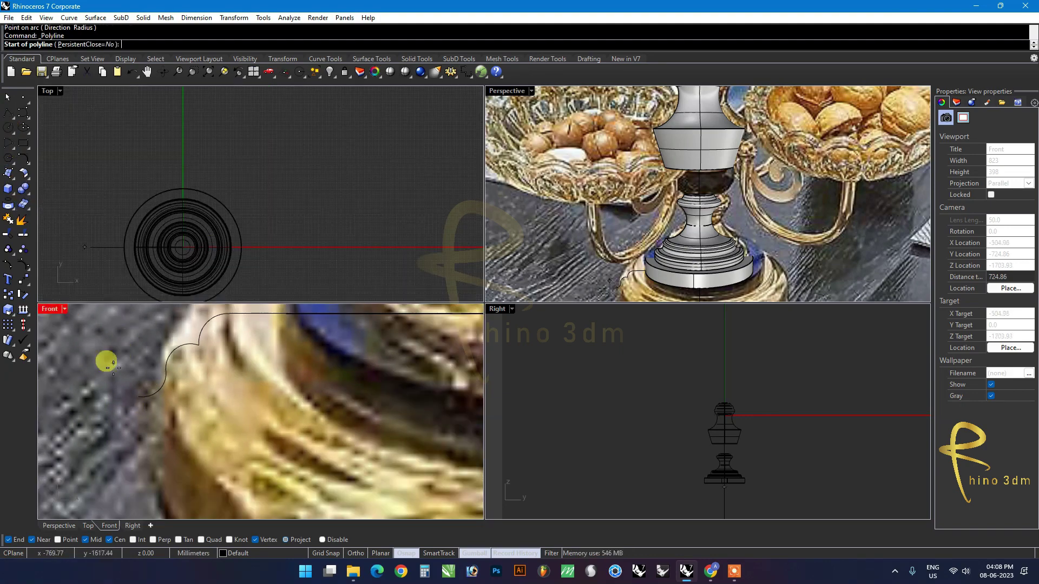
{"action": "scroll", "coordinate": [122, 395], "scroll_direction": "up", "scroll_amount": 1}
{"action": "left_click", "coordinate": [143, 395]}
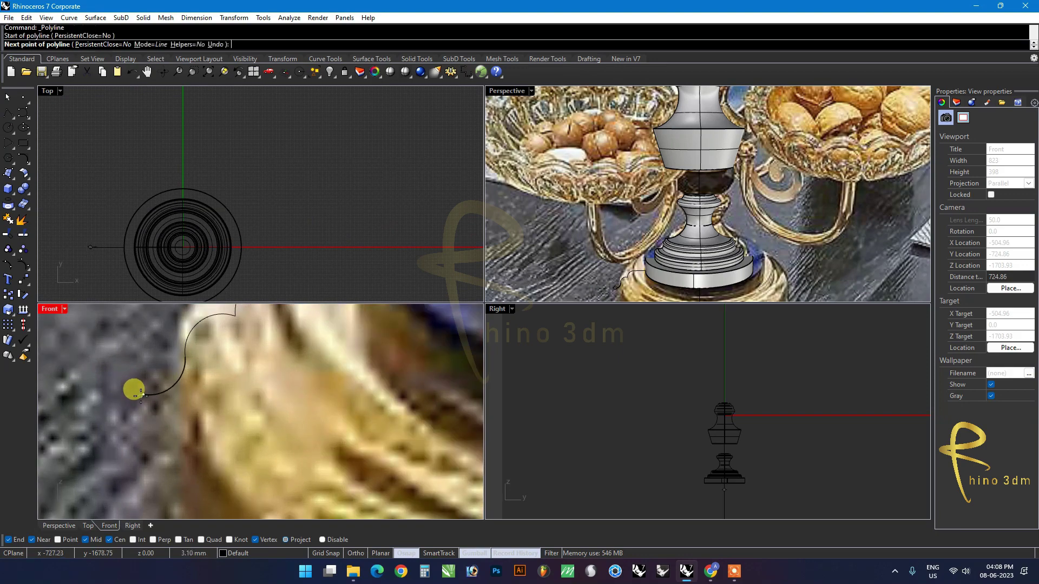
{"action": "right_click", "coordinate": [141, 429]}
{"action": "key", "text": "ctrl+z"}
{"action": "scroll", "coordinate": [169, 399], "scroll_direction": "down", "scroll_amount": 2}
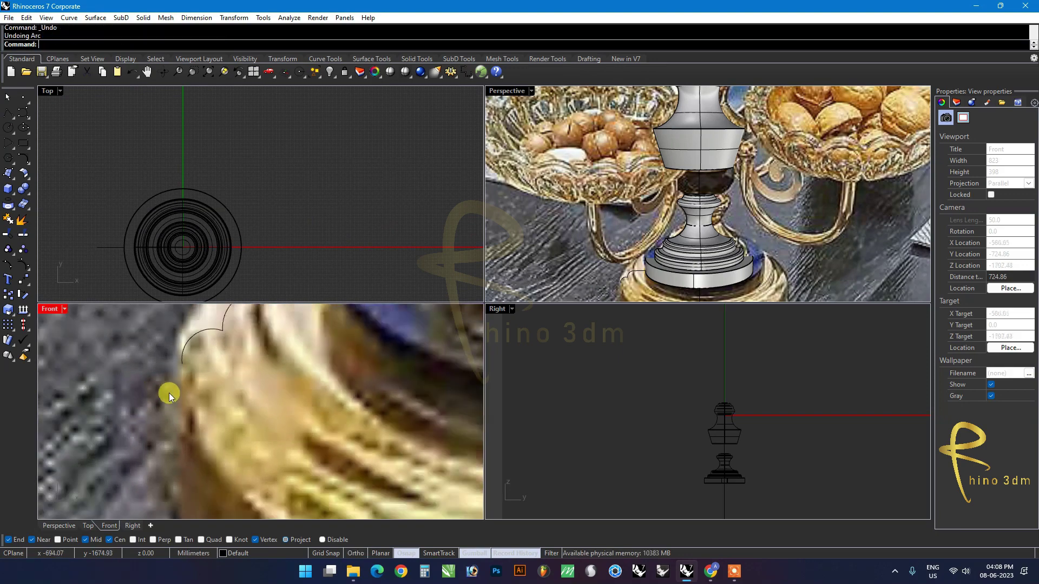
Step: Draw a control-point curve sweeping down-left from the arc's end
{"action": "left_click", "coordinate": [25, 114]}
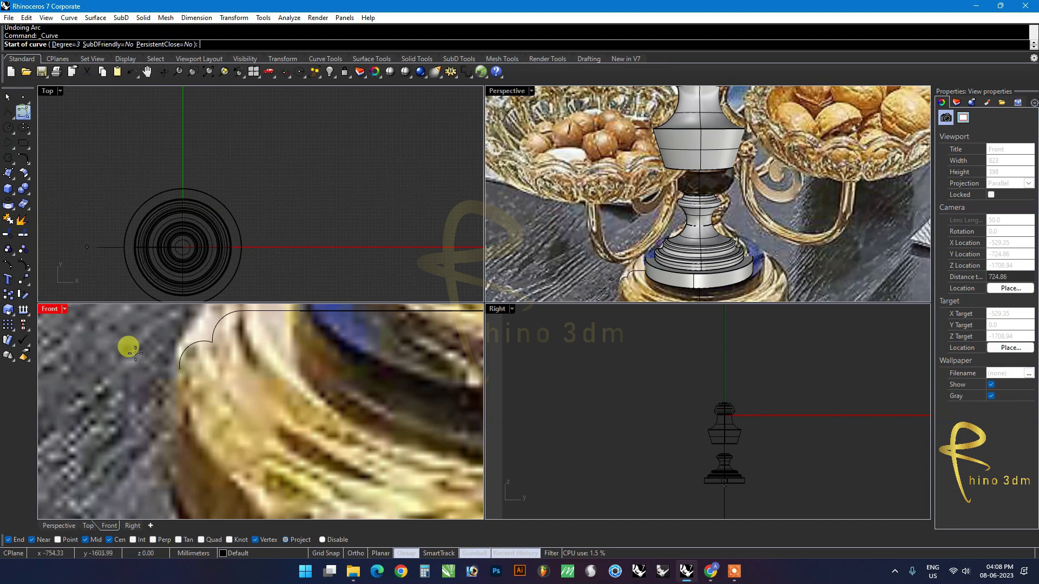
{"action": "left_click", "coordinate": [172, 367]}
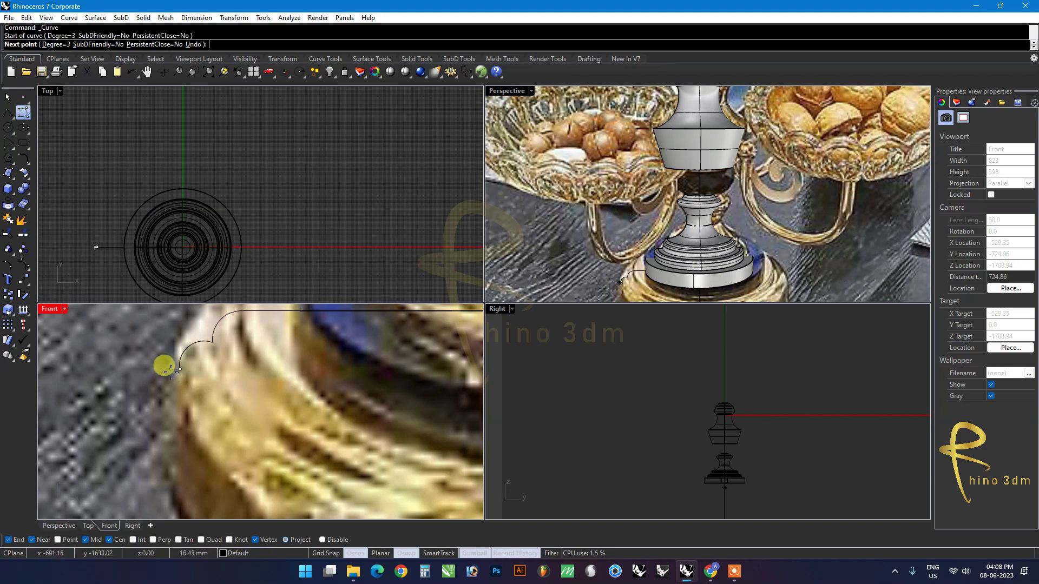
{"action": "left_click", "coordinate": [171, 370]}
{"action": "left_click", "coordinate": [150, 385]}
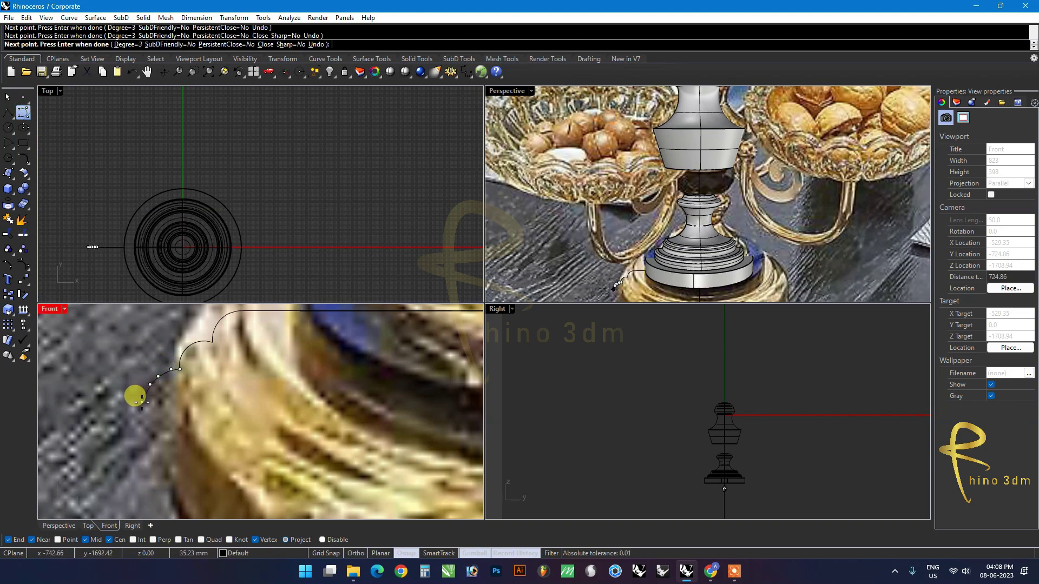
{"action": "left_click", "coordinate": [145, 398]}
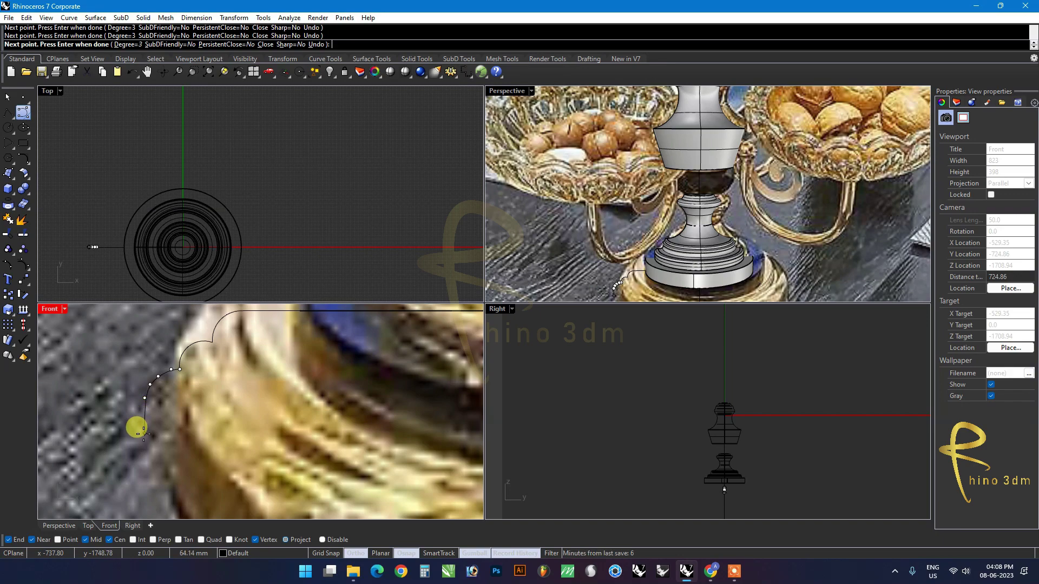
{"action": "key", "text": "Return"}
Step: Draw a polyline straight down to the base bottom and across to the centre axis
{"action": "left_click", "coordinate": [8, 114]}
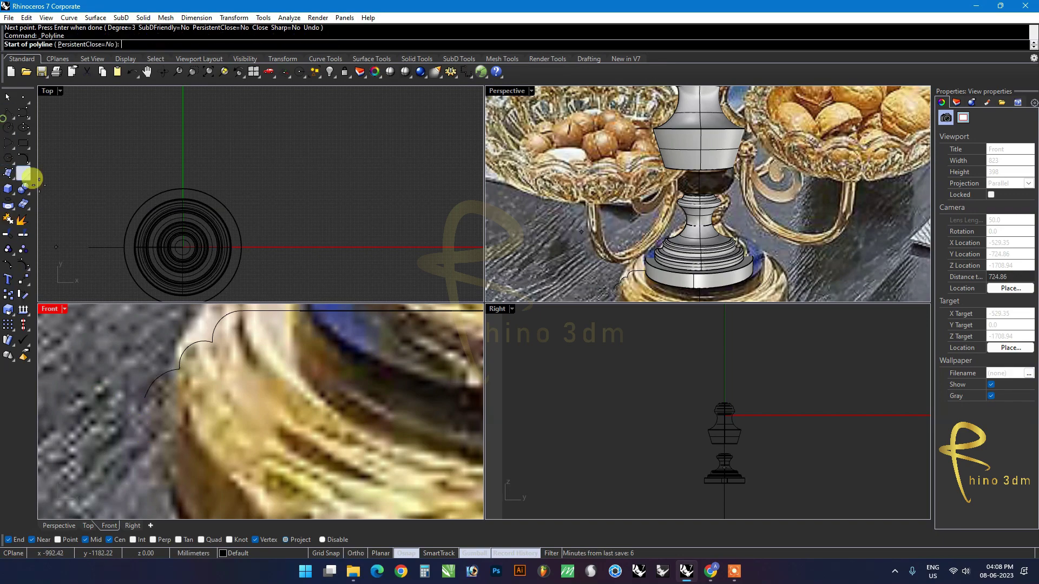
{"action": "left_click", "coordinate": [144, 403]}
{"action": "scroll", "coordinate": [144, 489], "scroll_direction": "down", "scroll_amount": 2}
{"action": "scroll", "coordinate": [140, 468], "scroll_direction": "down", "scroll_amount": 2}
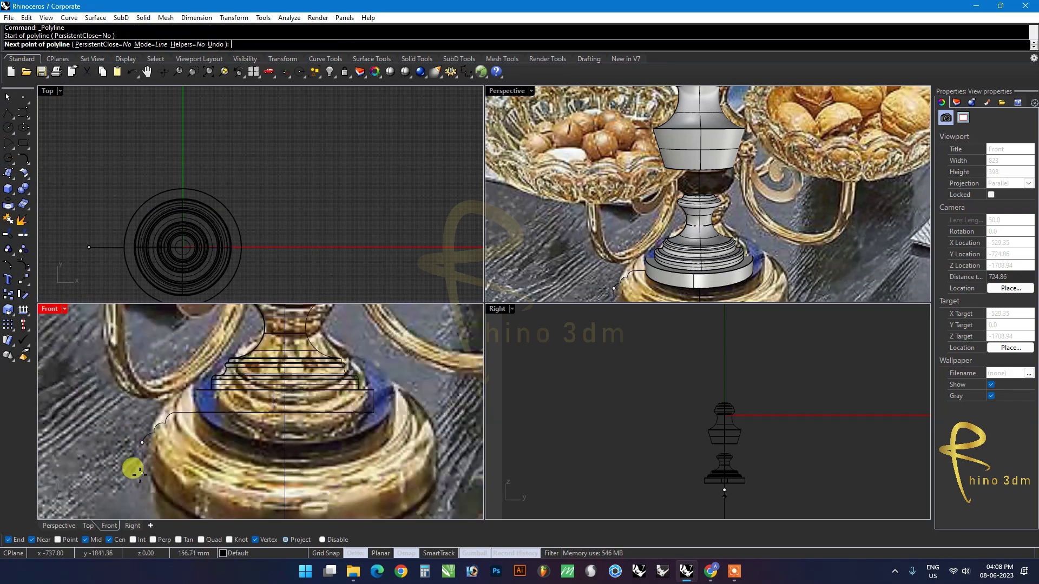
{"action": "scroll", "coordinate": [140, 474], "scroll_direction": "down", "scroll_amount": 1}
{"action": "left_click", "coordinate": [141, 479]}
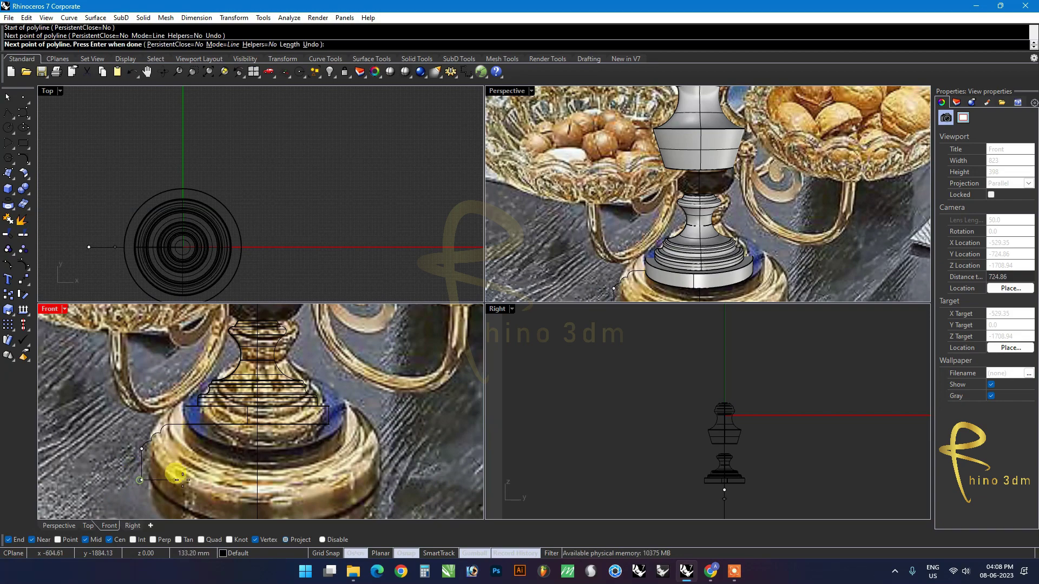
{"action": "left_click", "coordinate": [257, 479]}
{"action": "key", "text": "Return"}
{"action": "scroll", "coordinate": [141, 459], "scroll_direction": "up", "scroll_amount": 1}
{"action": "left_click", "coordinate": [141, 438]}
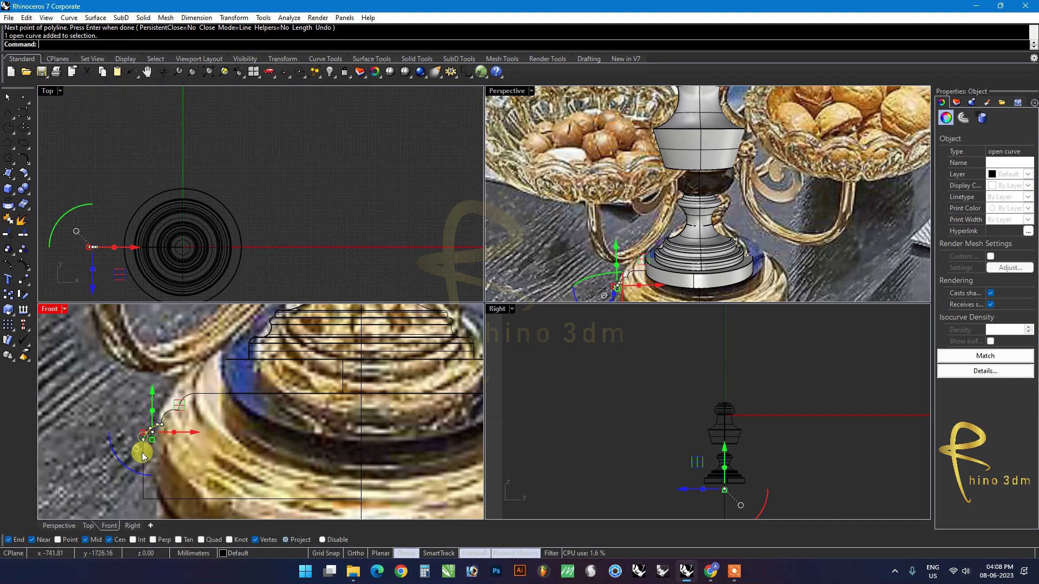
Step: Select the five profile curves and join them into one outline
{"action": "scroll", "coordinate": [140, 440], "scroll_direction": "up", "scroll_amount": 1}
{"action": "left_click_drag", "start_coordinate": [356, 397], "coordinate": [314, 495]}
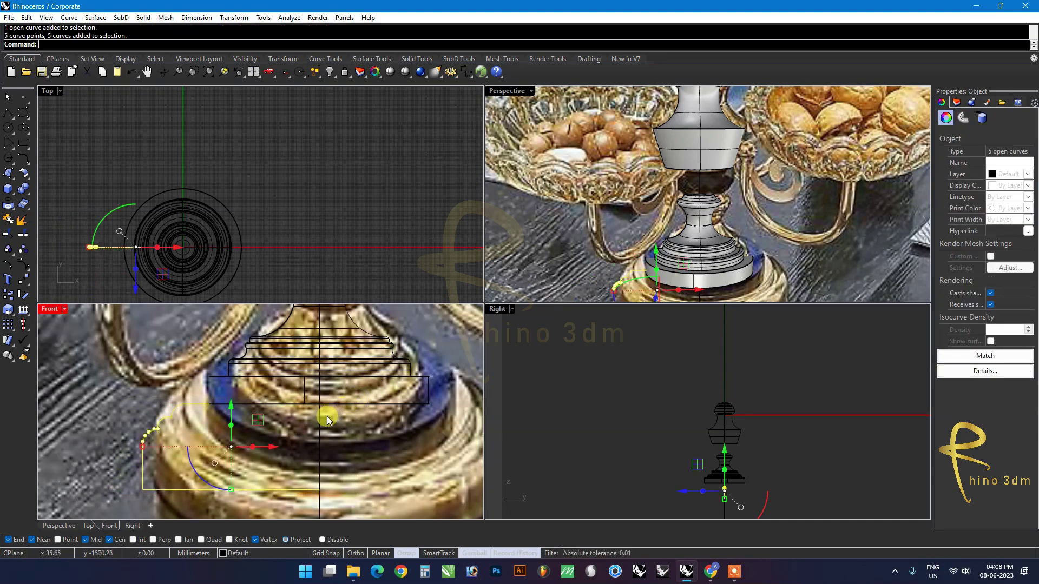
{"action": "key", "text": "ctrl+j"}
{"action": "scroll", "coordinate": [138, 444], "scroll_direction": "up", "scroll_amount": 3}
{"action": "scroll", "coordinate": [160, 433], "scroll_direction": "up", "scroll_amount": 2}
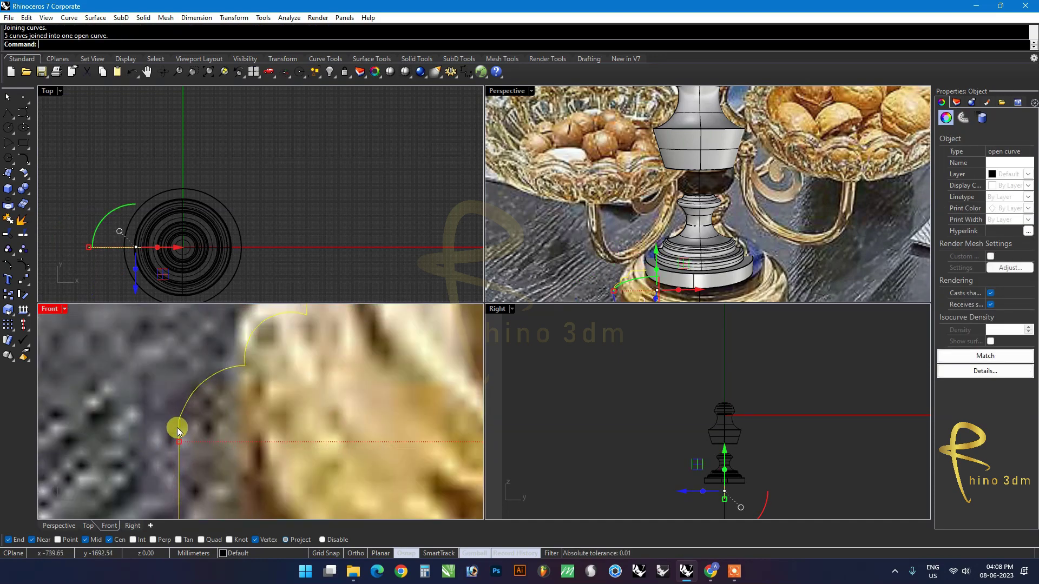
Step: Try deleting control points on the joined curve, then restore and reselect it
{"action": "left_click", "coordinate": [180, 427]}
{"action": "key", "text": "F10"}
{"action": "left_click", "coordinate": [192, 434]}
{"action": "key", "text": "Delete"}
{"action": "key", "text": "ctrl+z"}
{"action": "scroll", "coordinate": [163, 422], "scroll_direction": "down", "scroll_amount": 2}
{"action": "scroll", "coordinate": [192, 414], "scroll_direction": "up", "scroll_amount": 2}
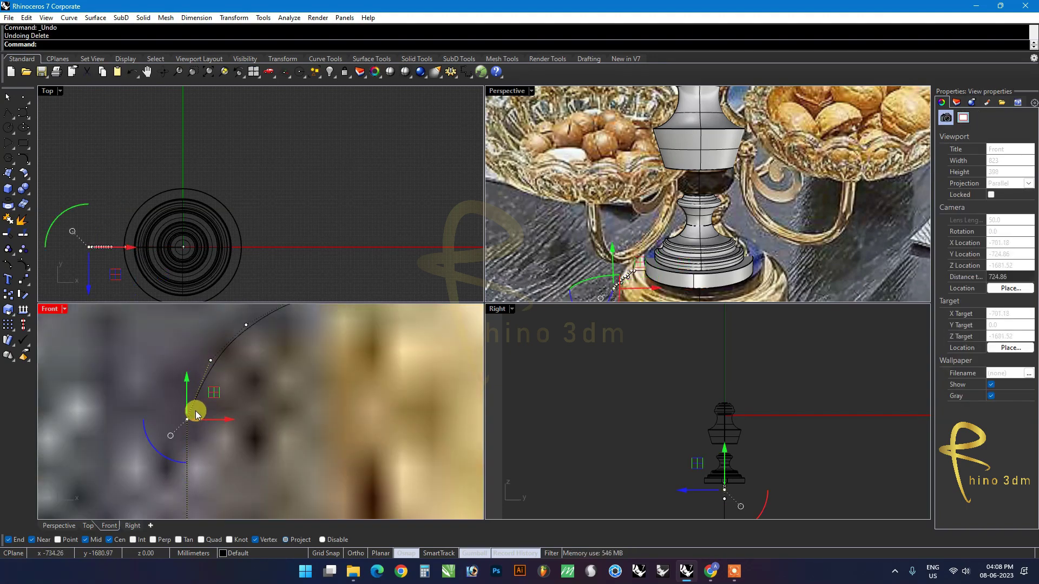
{"action": "left_click", "coordinate": [187, 424]}
Step: Fillet the arc and vertical line at radius 5, then undo and cancel it
{"action": "type", "text": "fil"}
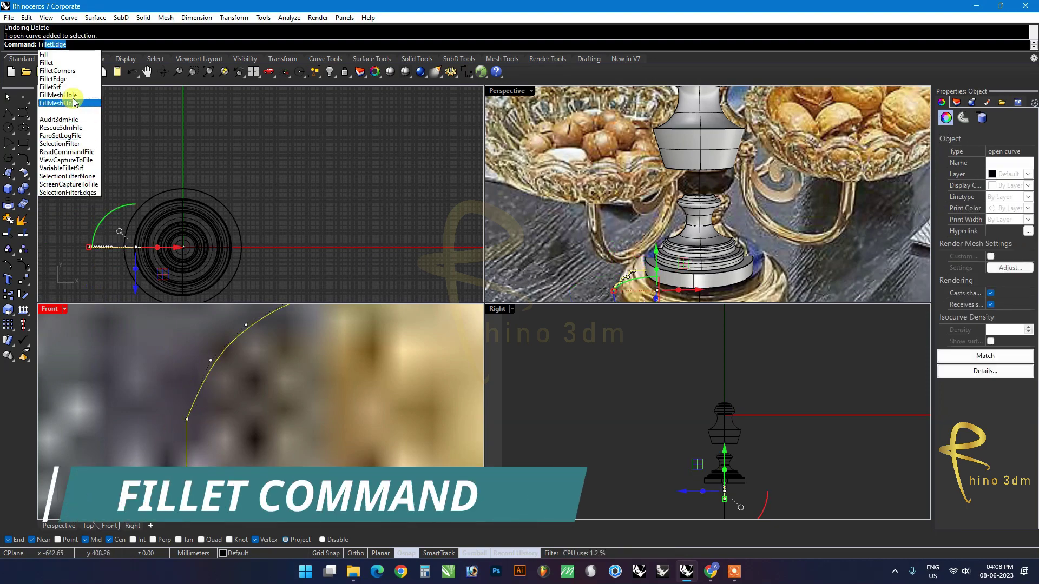
{"action": "left_click", "coordinate": [51, 63]}
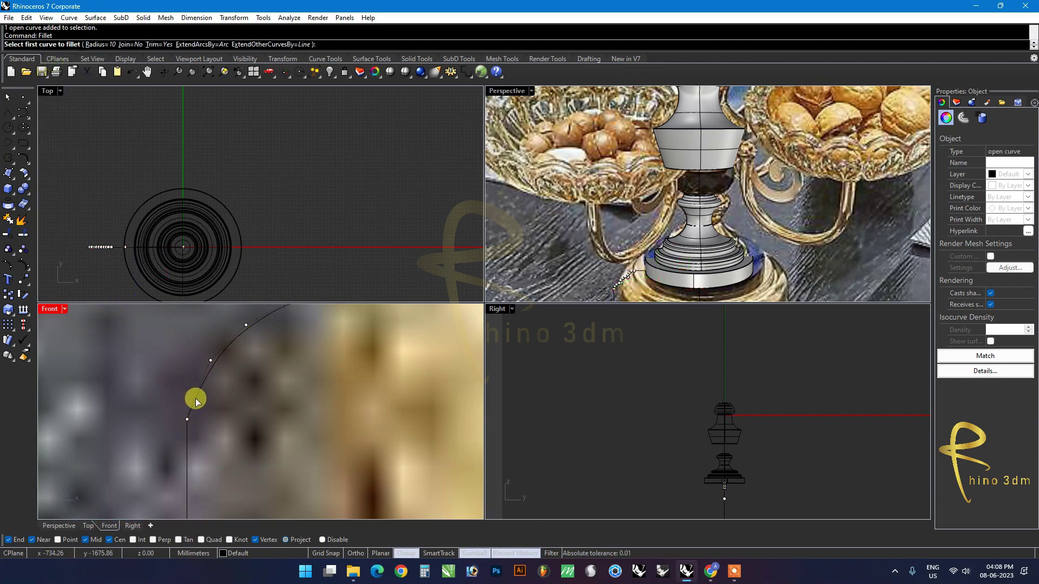
{"action": "left_click", "coordinate": [100, 43]}
{"action": "type", "text": "5"}
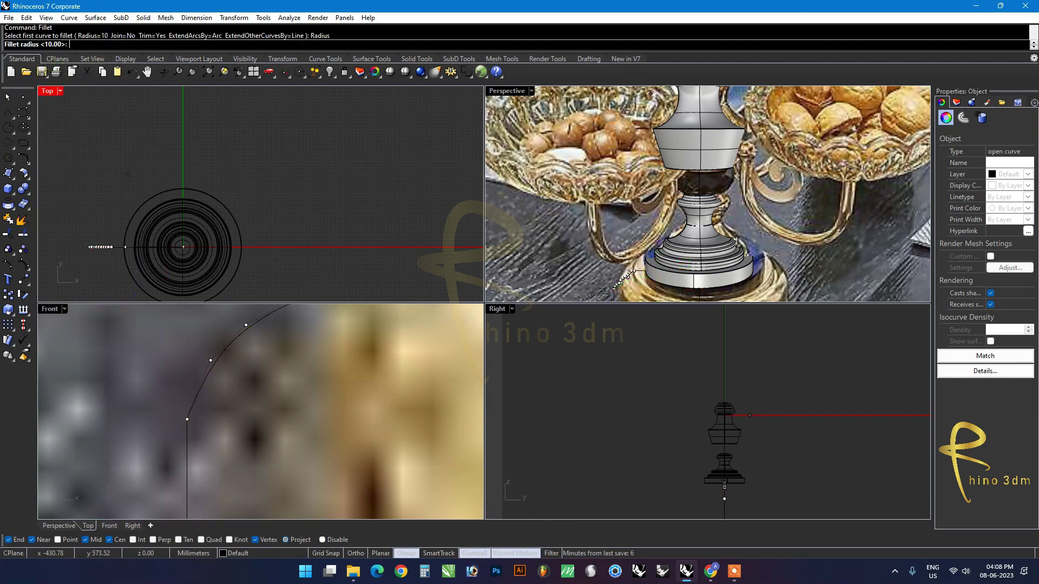
{"action": "key", "text": "Return"}
{"action": "left_click", "coordinate": [195, 401]}
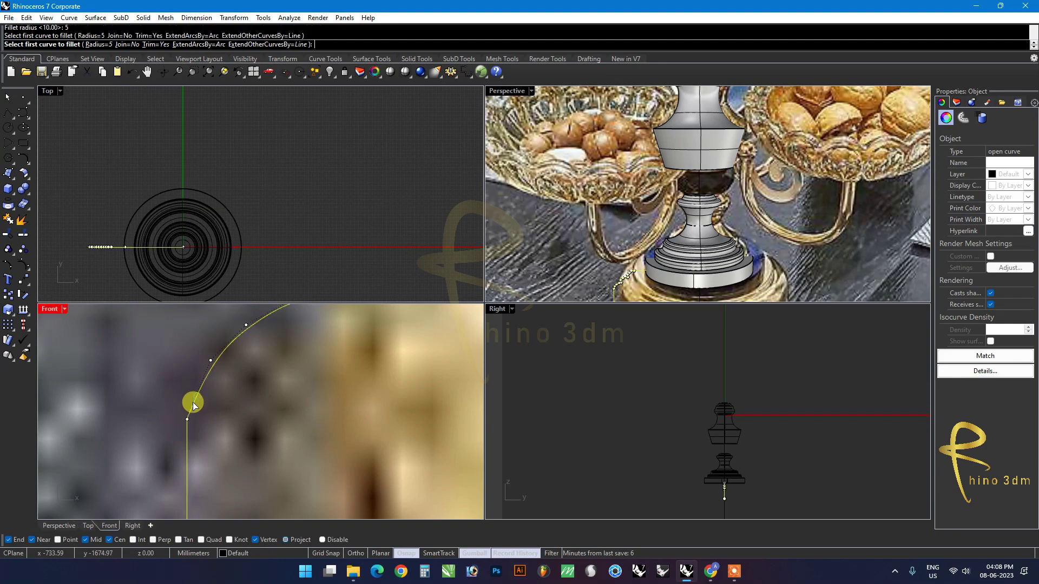
{"action": "left_click", "coordinate": [186, 445]}
{"action": "key", "text": "Return"}
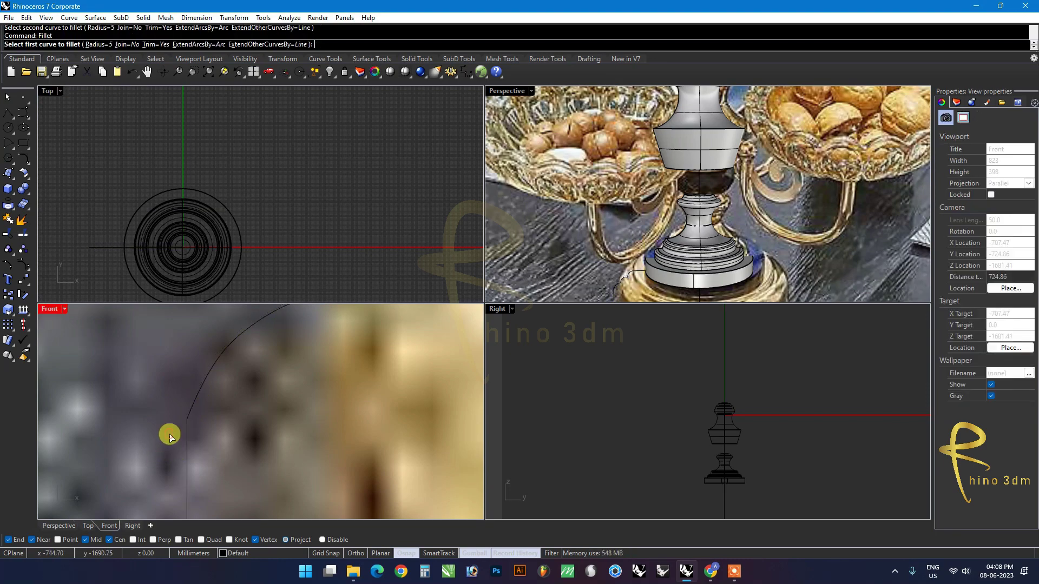
{"action": "key", "text": "ctrl+z"}
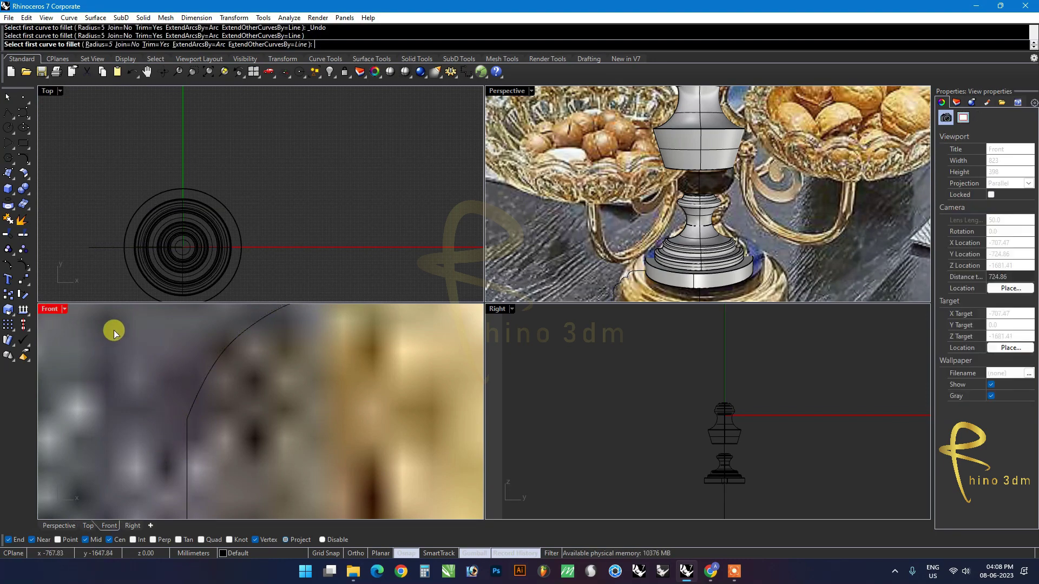
{"action": "key", "text": "Escape"}
Step: Try rounding all corners of the profile polycurve with a picked radius
{"action": "key", "text": "Return"}
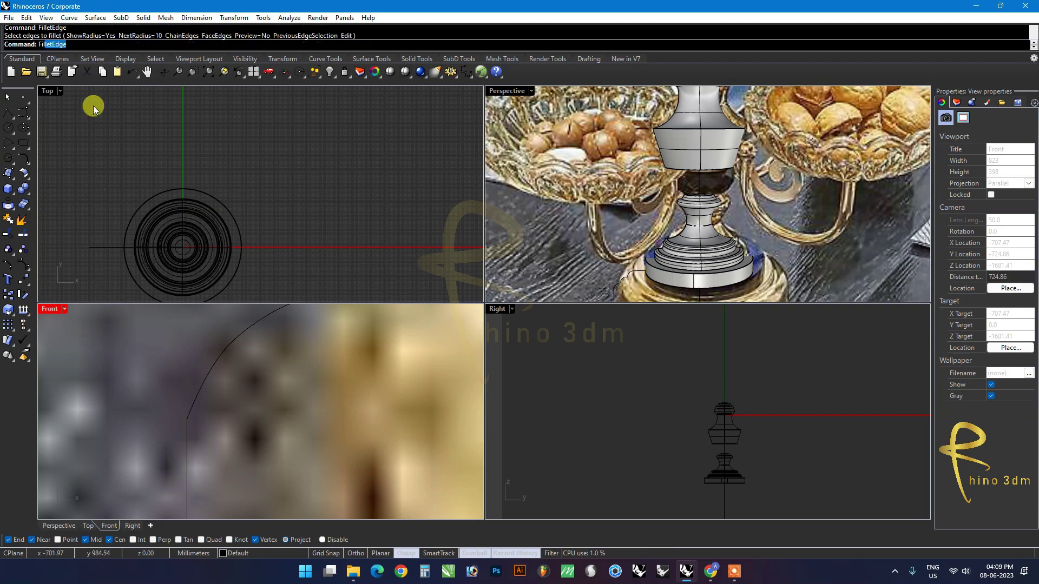
{"action": "left_click", "coordinate": [73, 77]}
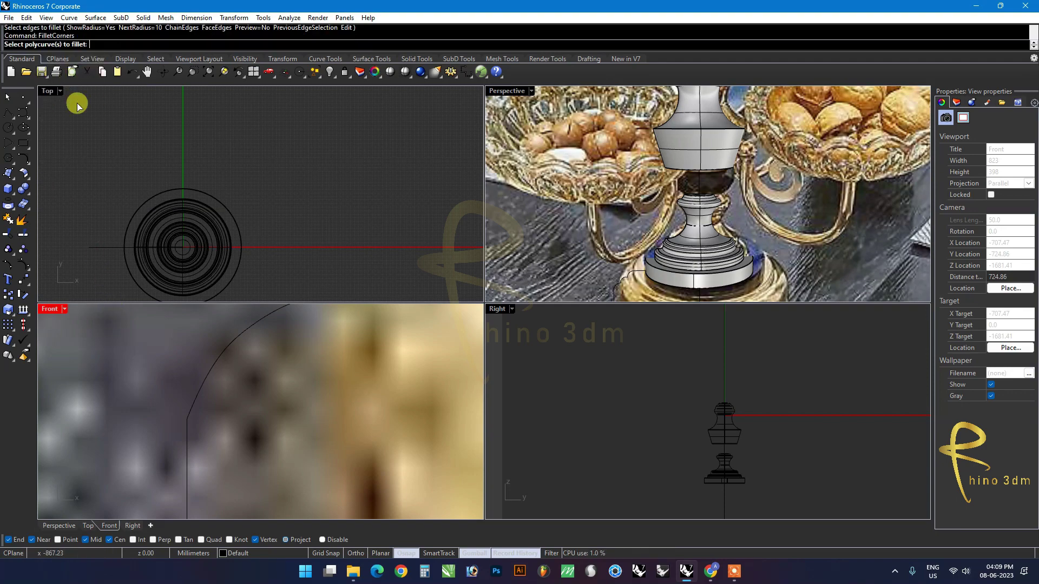
{"action": "left_click", "coordinate": [189, 402]}
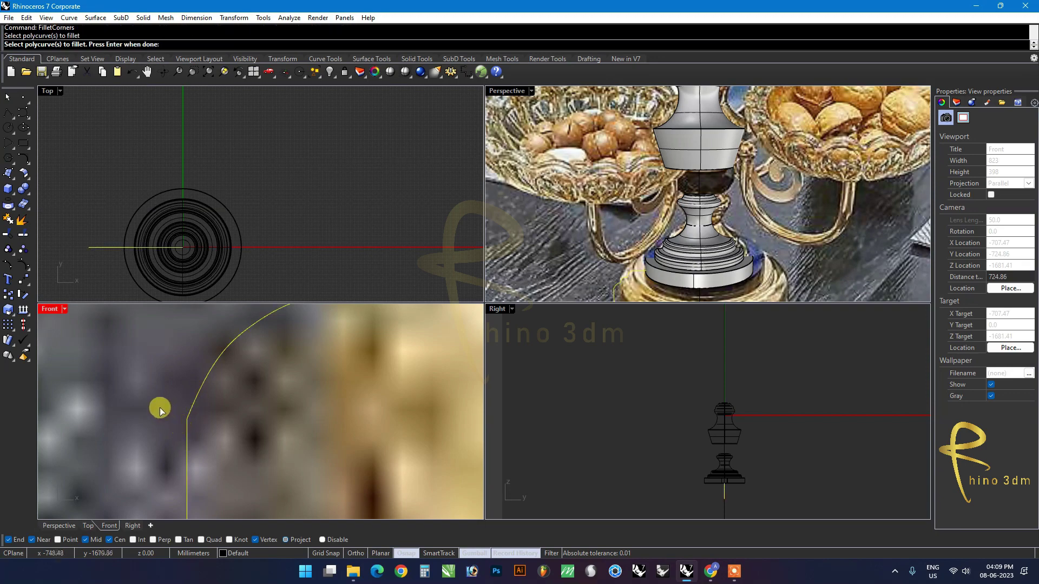
{"action": "key", "text": "Return"}
{"action": "left_click", "coordinate": [185, 419]}
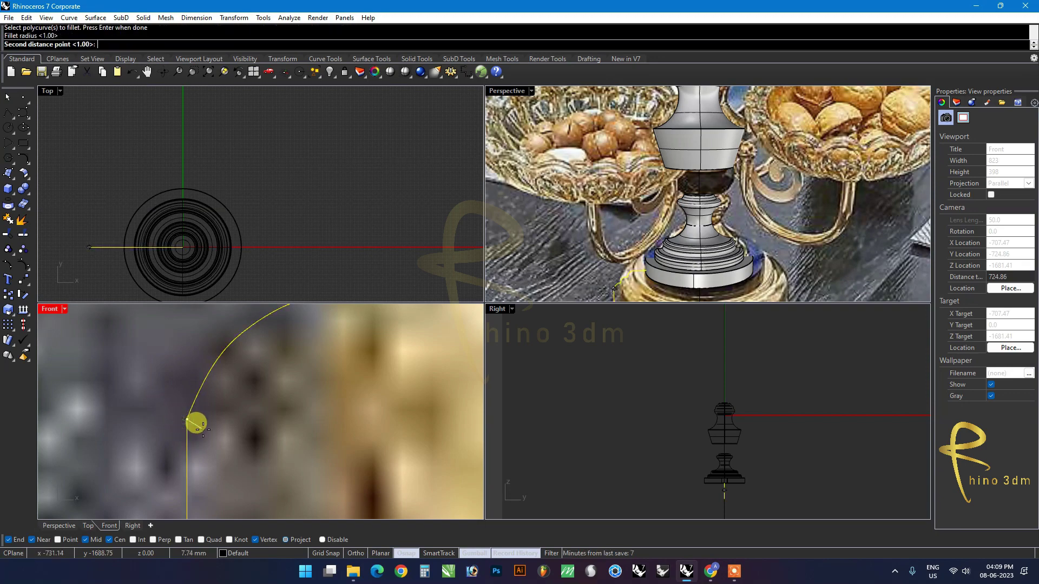
{"action": "left_click", "coordinate": [205, 391]}
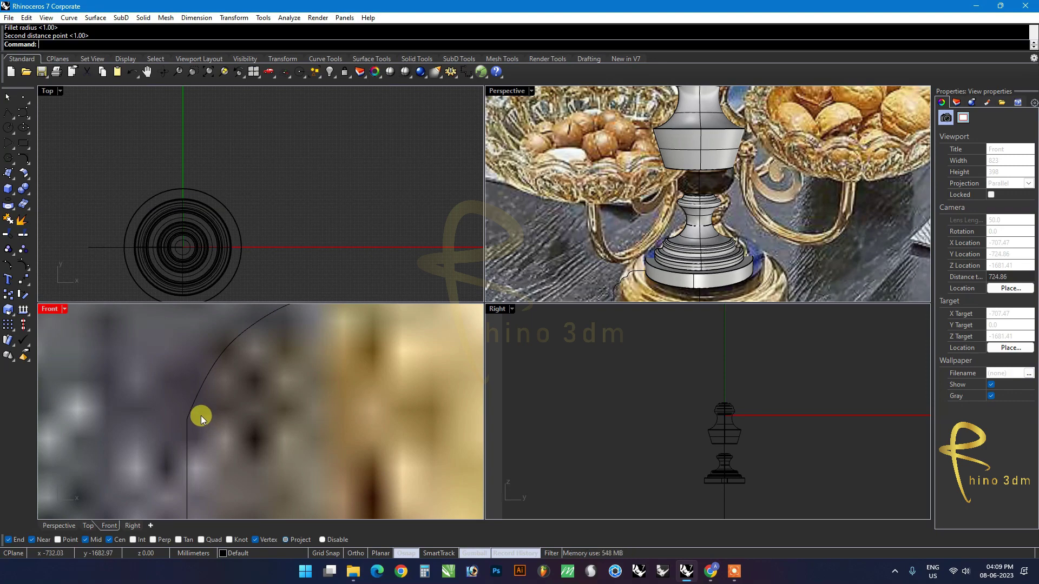
Step: Fillet the arc-to-vertical-line corner at radius 35 and select the finished profile
{"action": "type", "text": "FilletEdge"}
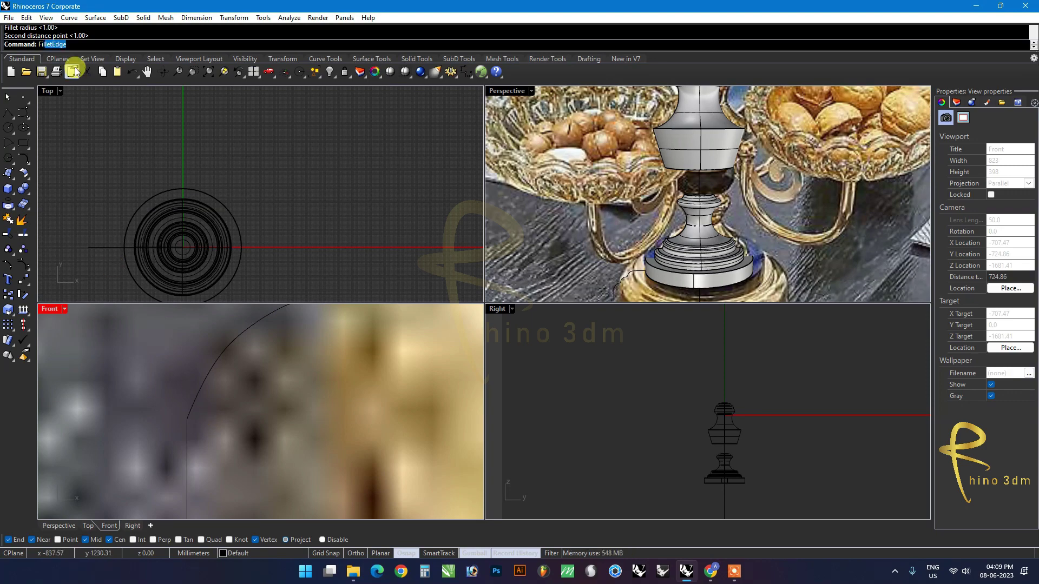
{"action": "left_click", "coordinate": [65, 62]}
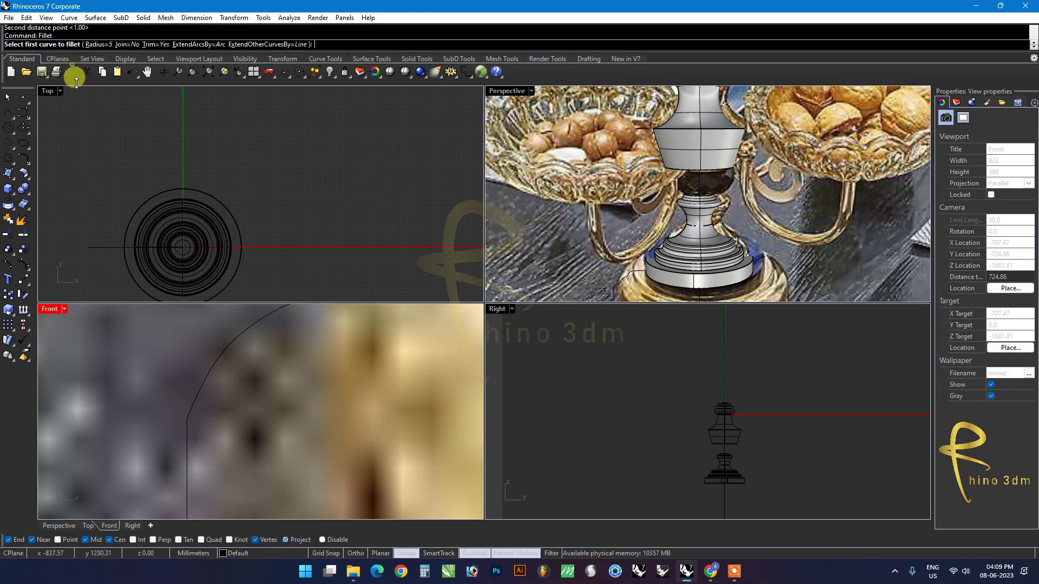
{"action": "left_click", "coordinate": [103, 44]}
{"action": "type", "text": "35"}
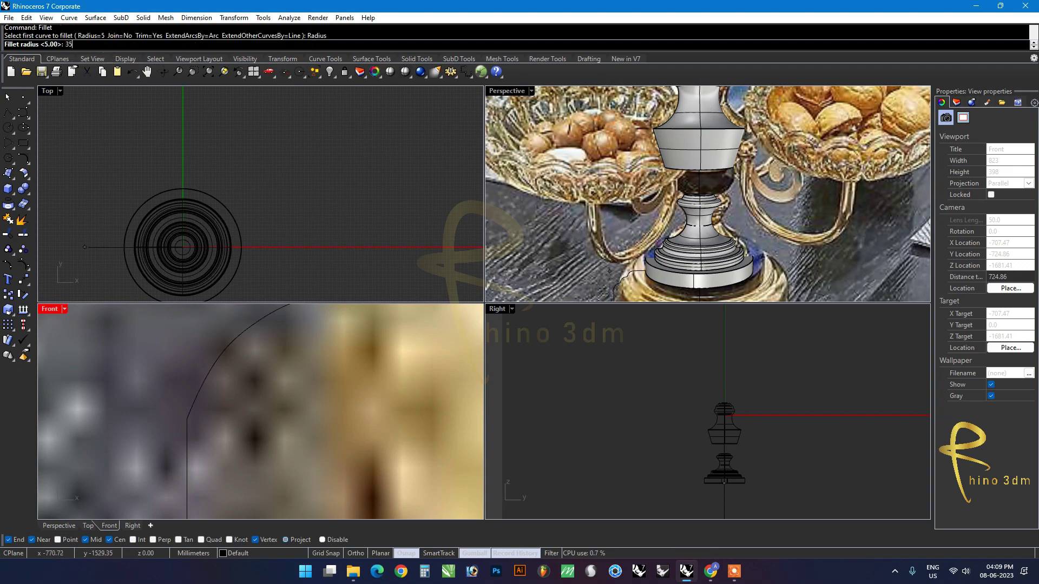
{"action": "key", "text": "Return"}
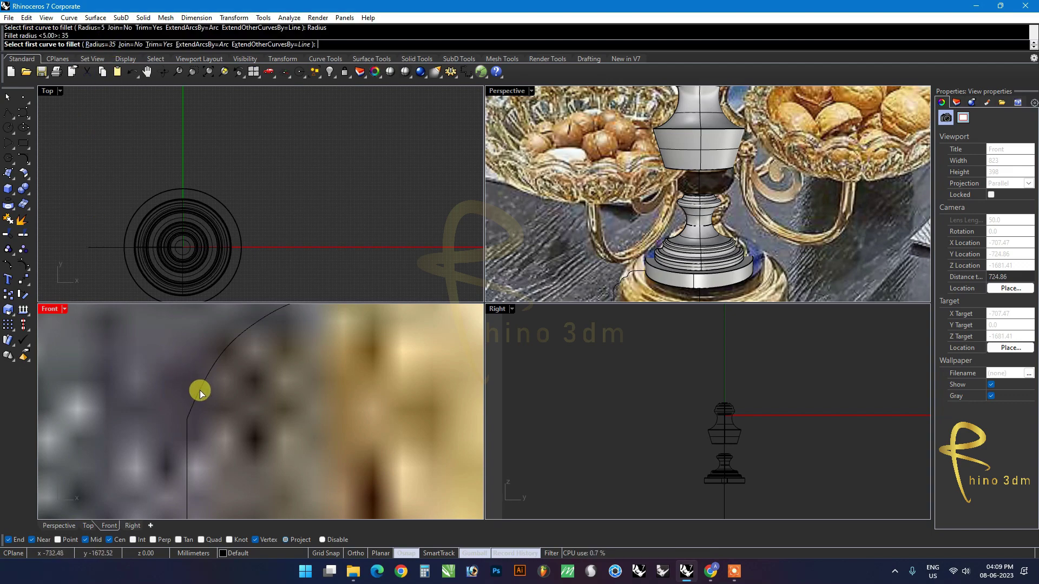
{"action": "left_click", "coordinate": [199, 391]}
{"action": "left_click", "coordinate": [187, 450]}
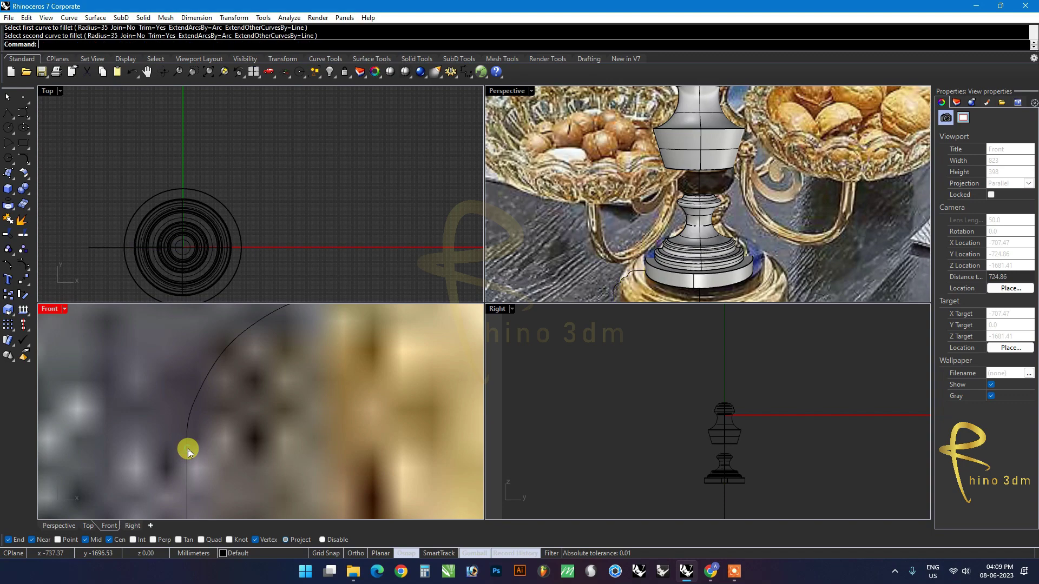
{"action": "scroll", "coordinate": [181, 430], "scroll_direction": "up", "scroll_amount": 3}
{"action": "scroll", "coordinate": [182, 443], "scroll_direction": "up", "scroll_amount": 3}
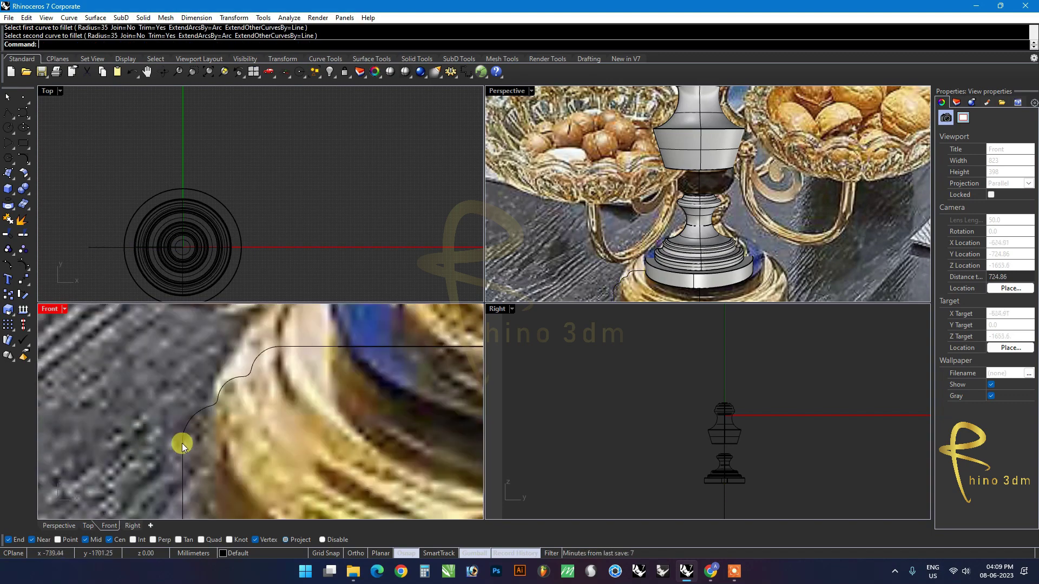
{"action": "scroll", "coordinate": [182, 444], "scroll_direction": "down", "scroll_amount": 5}
{"action": "left_click", "coordinate": [174, 438]}
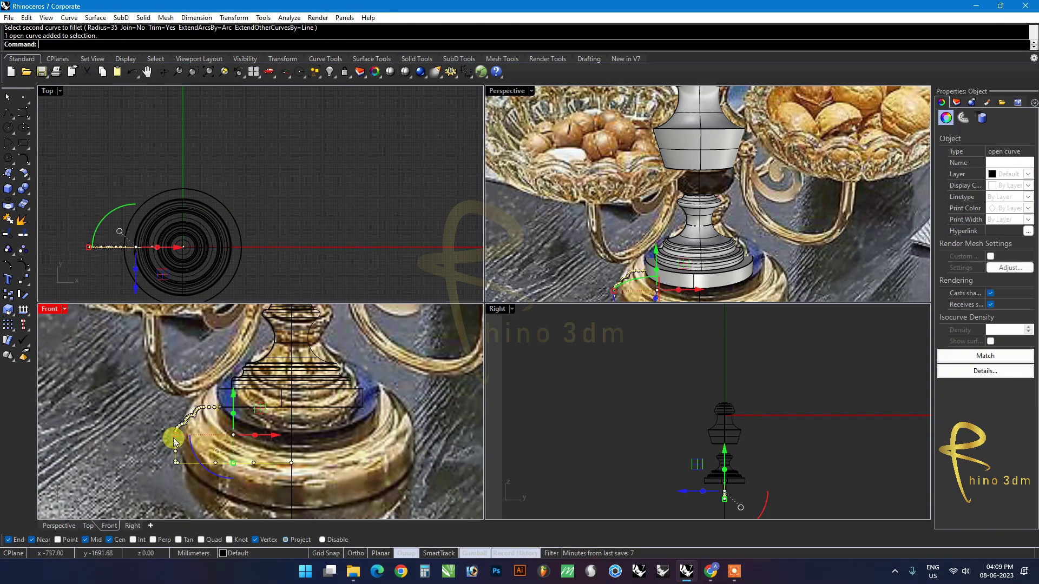
Step: Revolve the filleted profile a full circle about the vertical centre line into the foot surface
{"action": "type", "text": "revolve"}
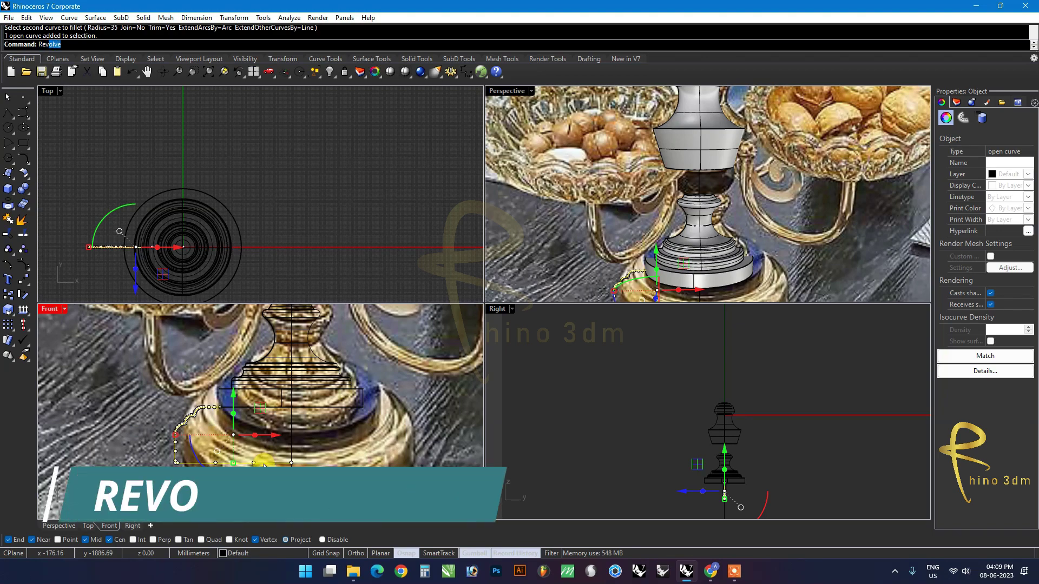
{"action": "key", "text": "Return"}
{"action": "left_click", "coordinate": [291, 463]}
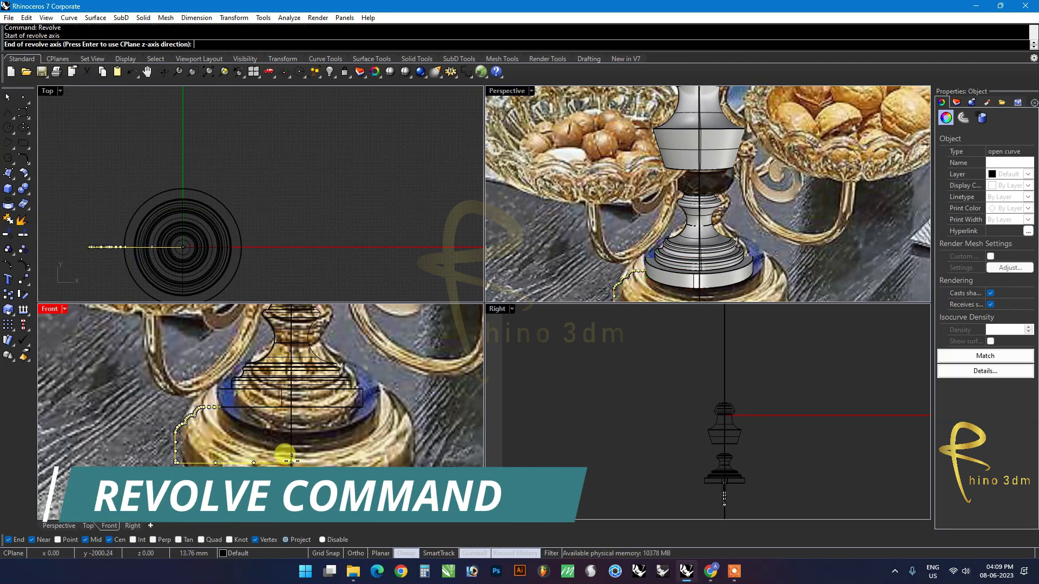
{"action": "left_click", "coordinate": [291, 377]}
{"action": "left_click", "coordinate": [161, 48]}
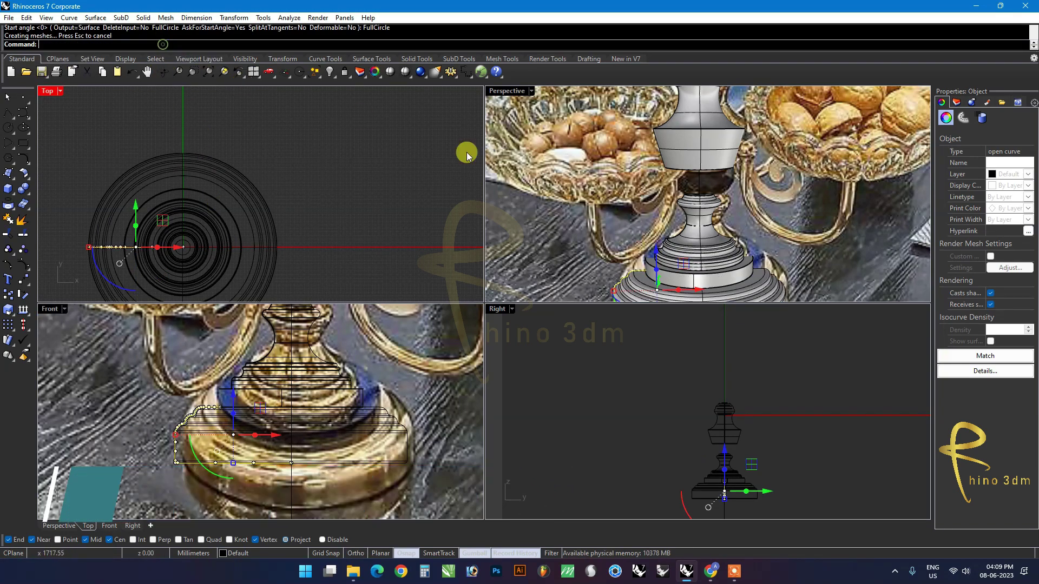
{"action": "scroll", "coordinate": [790, 258], "scroll_direction": "down", "scroll_amount": 3}
{"action": "scroll", "coordinate": [752, 271], "scroll_direction": "down", "scroll_amount": 3}
{"action": "scroll", "coordinate": [741, 285], "scroll_direction": "up", "scroll_amount": 2}
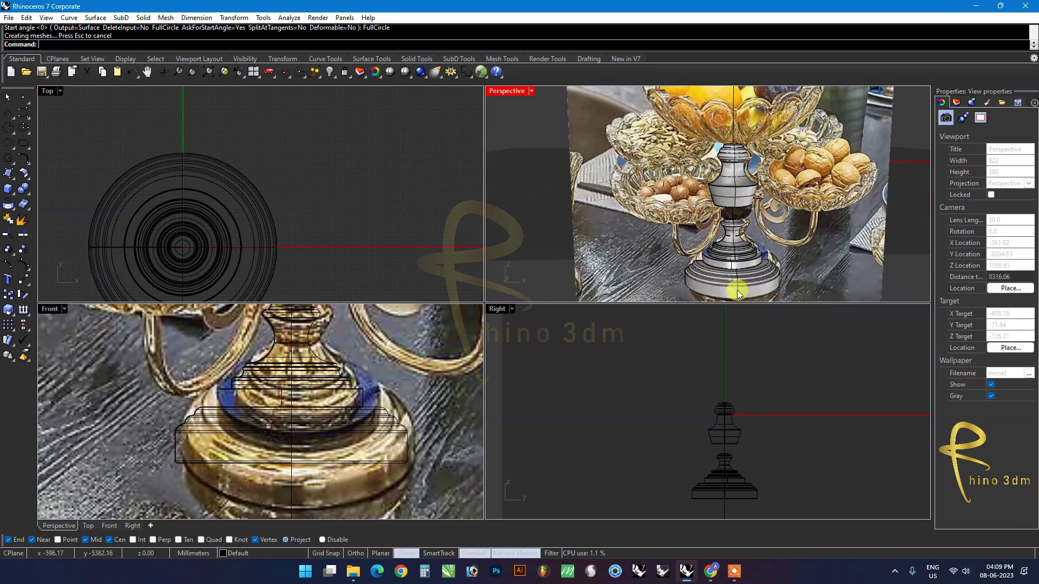
{"action": "scroll", "coordinate": [735, 290], "scroll_direction": "up", "scroll_amount": 2}
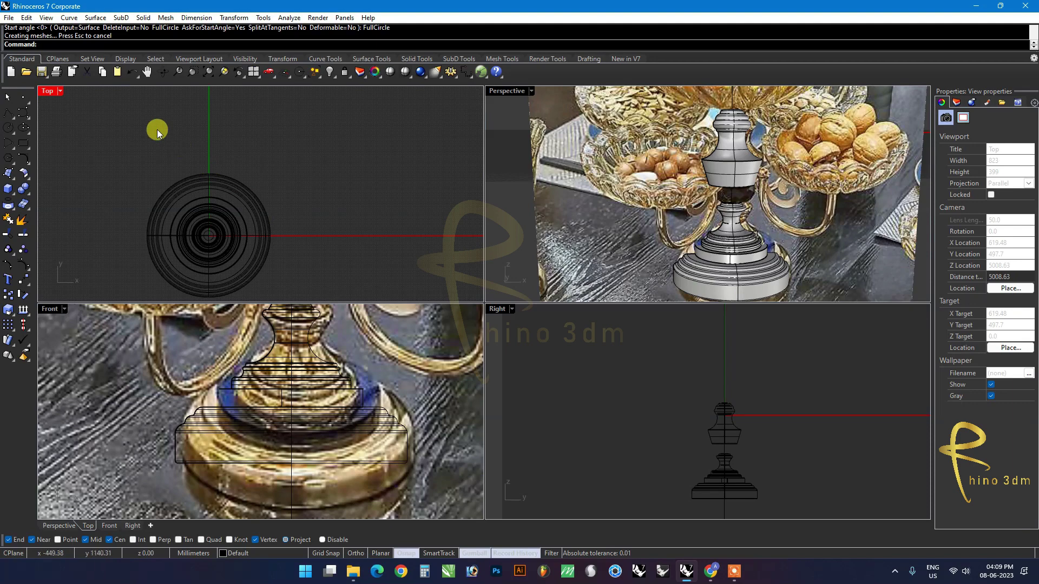
{"action": "left_click", "coordinate": [9, 18]}
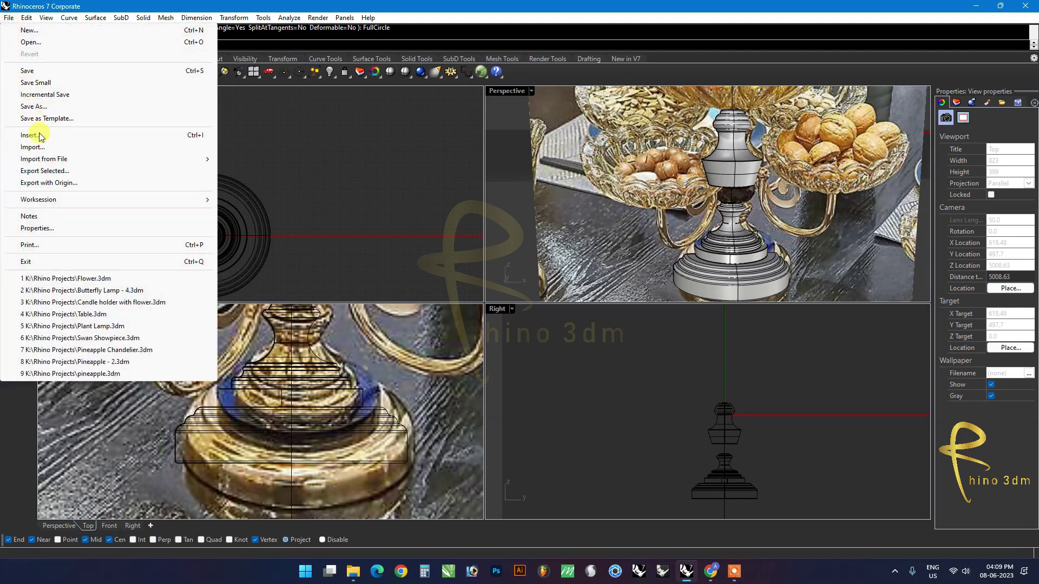
Step: Import the Diamond Ball.3dm model from the project folder
{"action": "left_click", "coordinate": [43, 152]}
{"action": "left_click", "coordinate": [576, 301]}
{"action": "scroll", "coordinate": [576, 302], "scroll_direction": "down", "scroll_amount": 3}
{"action": "left_click", "coordinate": [755, 226]}
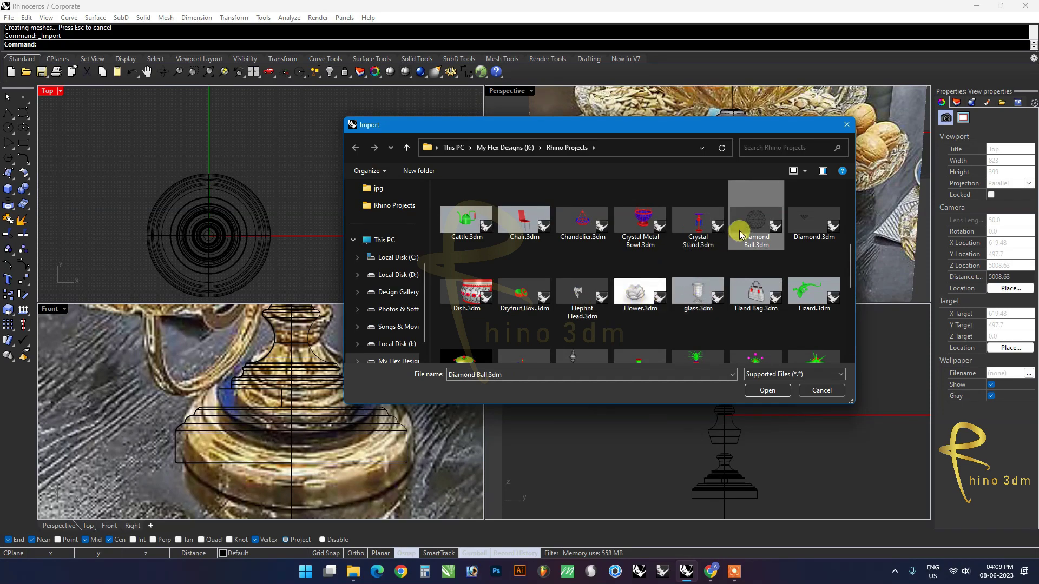
{"action": "double_click", "coordinate": [755, 227]}
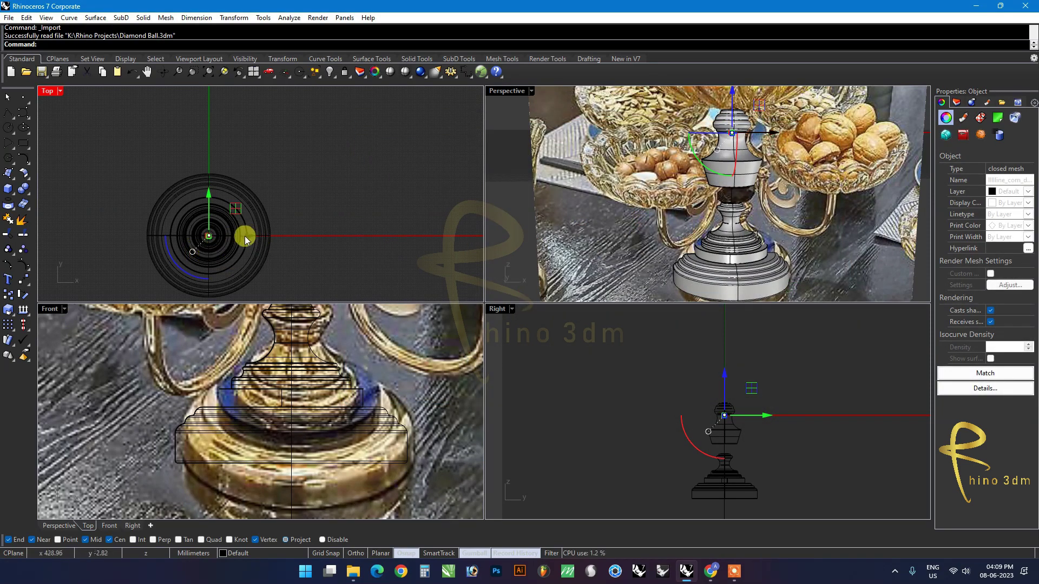
{"action": "scroll", "coordinate": [204, 240], "scroll_direction": "up", "scroll_amount": 3}
{"action": "scroll", "coordinate": [204, 241], "scroll_direction": "up", "scroll_amount": 2}
{"action": "key", "text": "Down"}
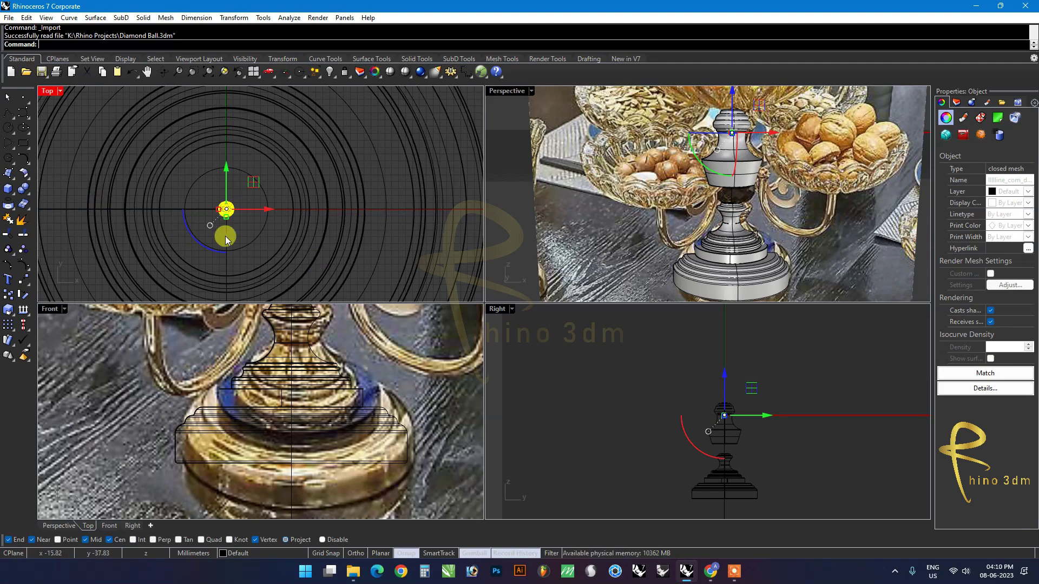
Step: Enlarge the imported diamond ball and lower it onto the stem
{"action": "left_click_drag", "start_coordinate": [226, 222], "coordinate": [614, 244]}
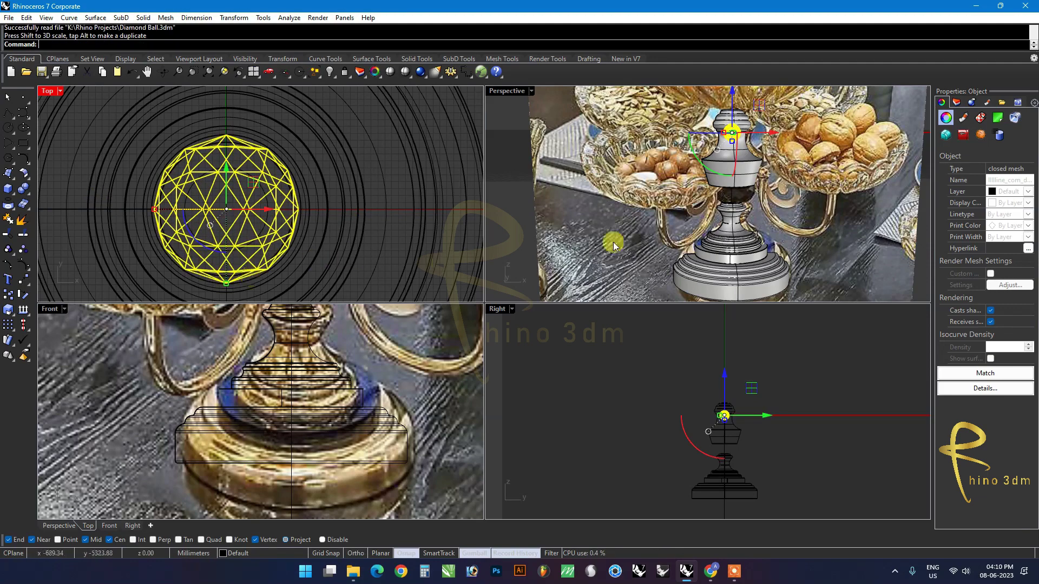
{"action": "scroll", "coordinate": [741, 175], "scroll_direction": "up", "scroll_amount": 1}
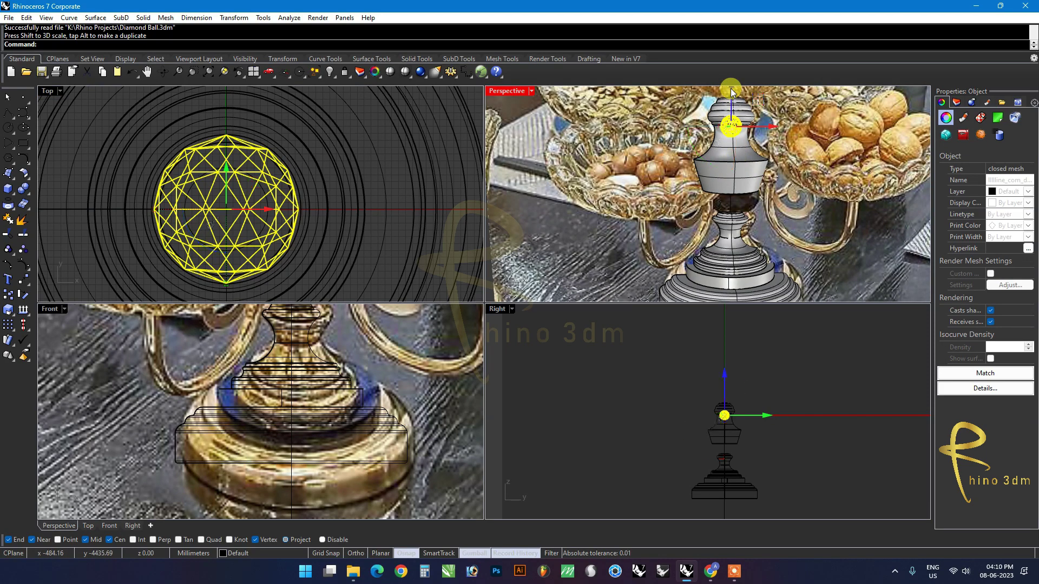
{"action": "left_click_drag", "start_coordinate": [730, 89], "coordinate": [731, 166]}
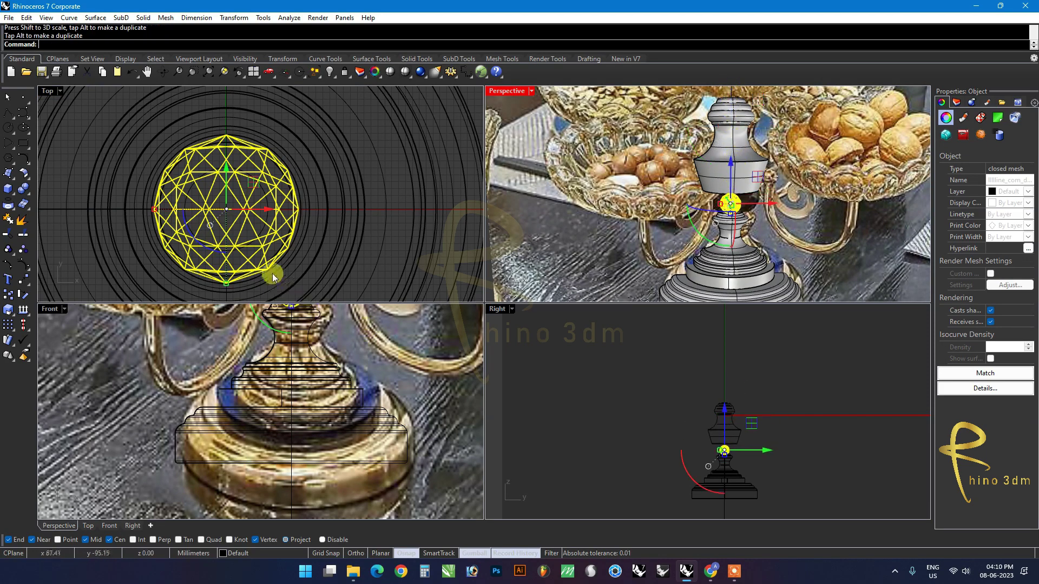
{"action": "scroll", "coordinate": [274, 277], "scroll_direction": "down", "scroll_amount": 4}
{"action": "scroll", "coordinate": [301, 363], "scroll_direction": "up", "scroll_amount": 2}
{"action": "scroll", "coordinate": [303, 428], "scroll_direction": "up", "scroll_amount": 2}
{"action": "scroll", "coordinate": [307, 432], "scroll_direction": "up", "scroll_amount": 2}
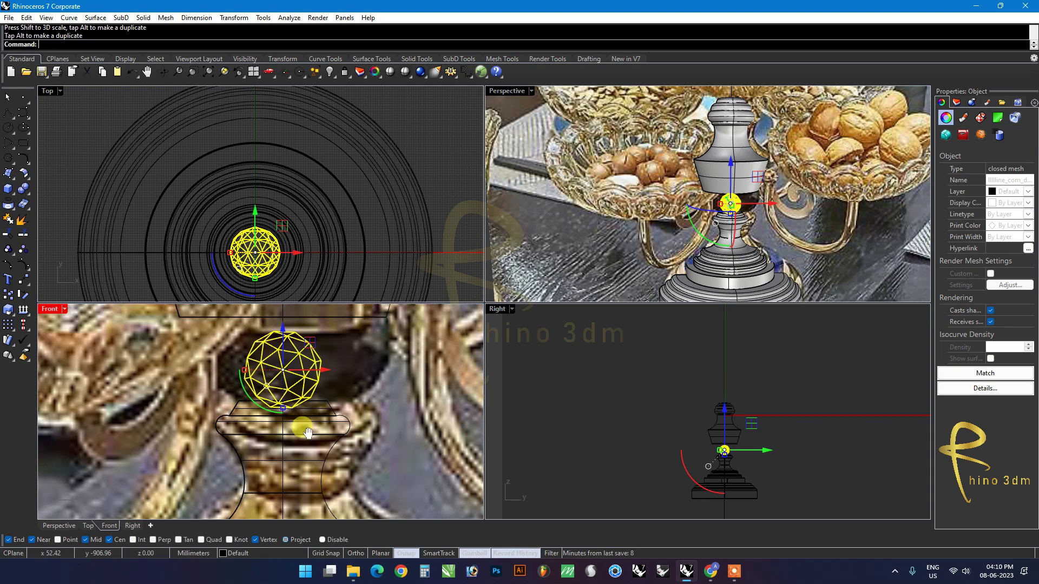
Step: Gumball-scale the ball larger, taller and wider, raising it slightly into the stem bulge
{"action": "right_click_drag", "start_coordinate": [307, 433], "coordinate": [305, 486]}
{"action": "left_click_drag", "start_coordinate": [245, 425], "coordinate": [285, 417]}
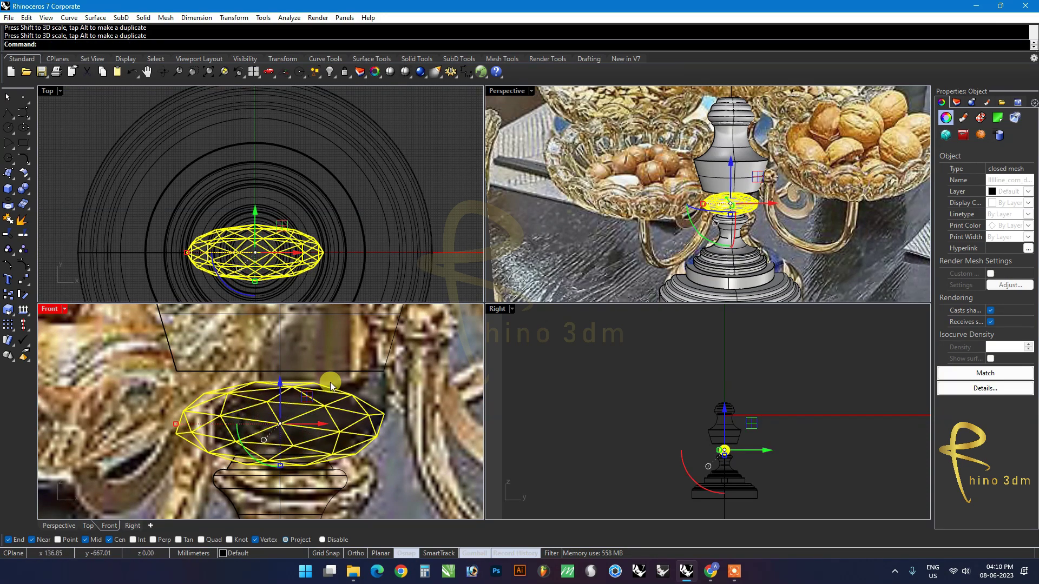
{"action": "left_click_drag", "start_coordinate": [281, 382], "coordinate": [284, 371]}
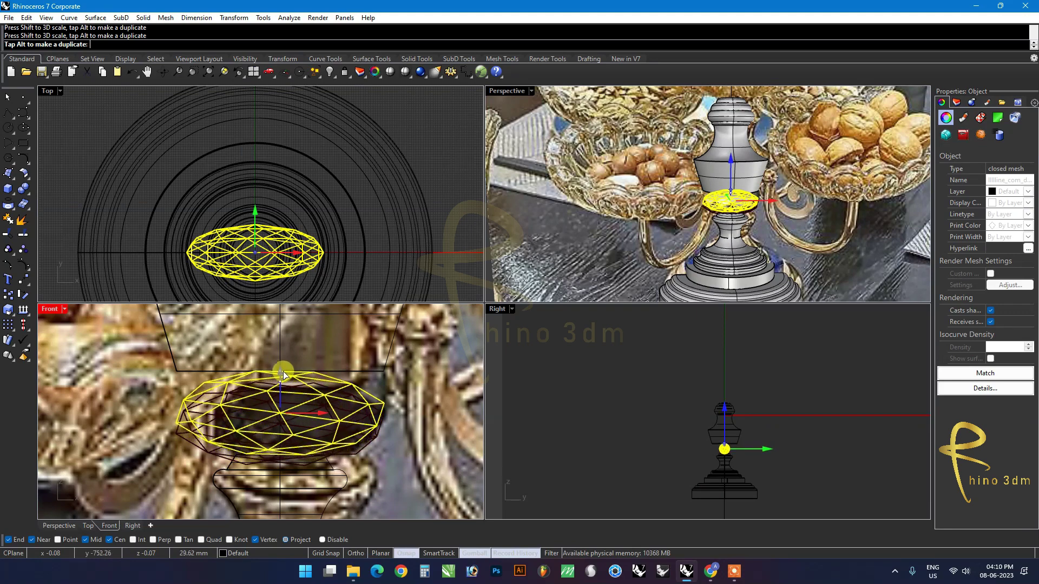
{"action": "left_click_drag", "start_coordinate": [279, 462], "coordinate": [280, 466]}
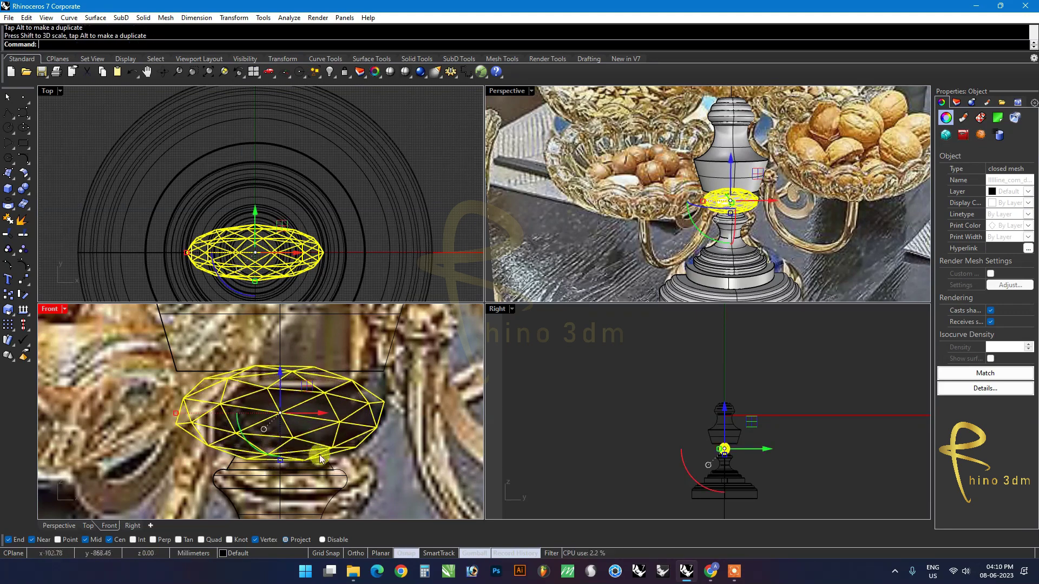
{"action": "left_click_drag", "start_coordinate": [173, 416], "coordinate": [152, 416]}
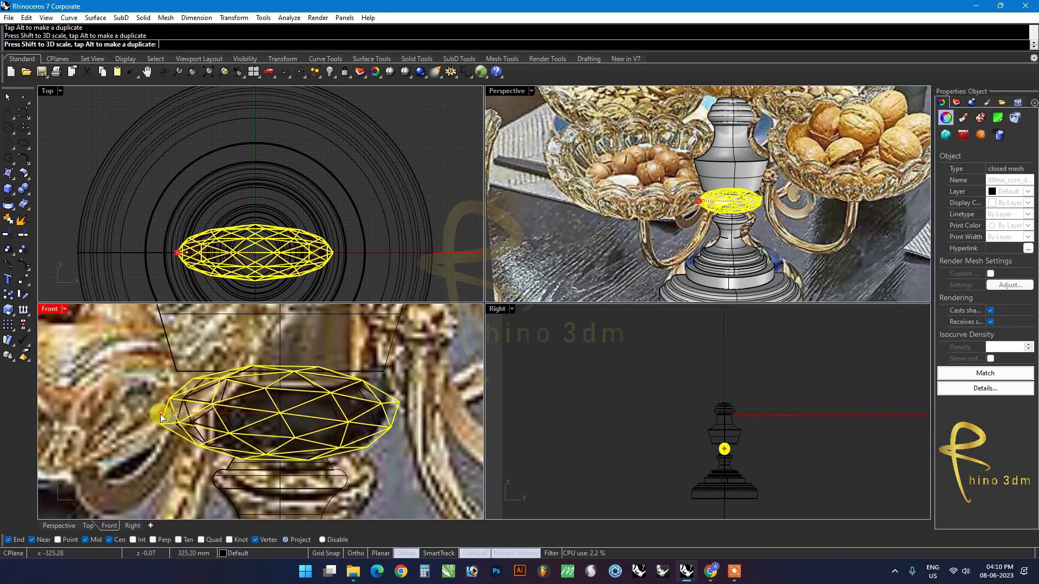
{"action": "left_click_drag", "start_coordinate": [281, 462], "coordinate": [280, 470]}
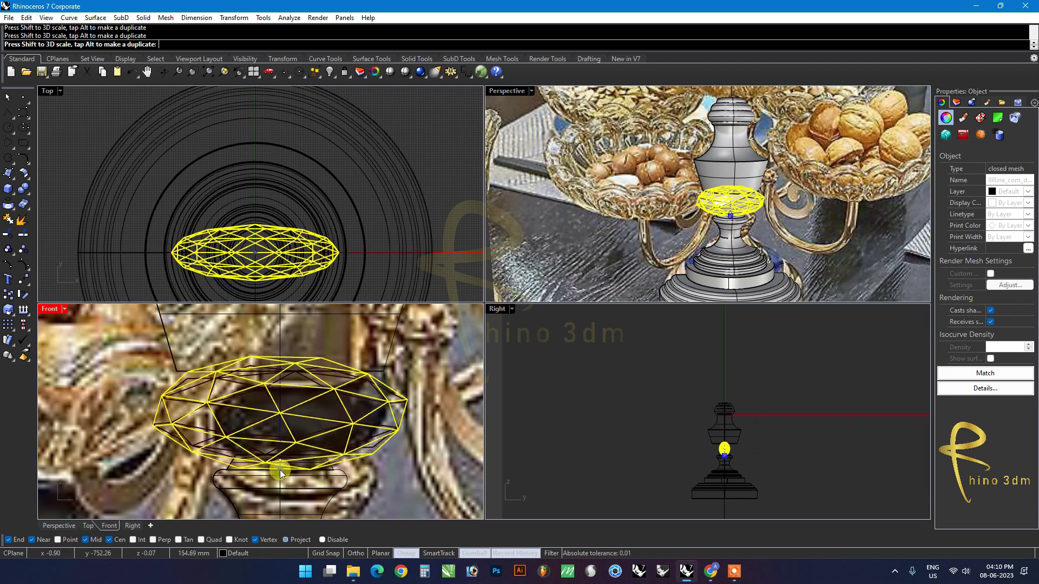
{"action": "left_click", "coordinate": [811, 214]}
{"action": "mouse_move", "coordinate": [811, 214]}
{"action": "right_mouse_down"}
{"action": "mouse_move", "coordinate": [820, 189]}
{"action": "mouse_move", "coordinate": [758, 222]}
{"action": "right_mouse_up"}
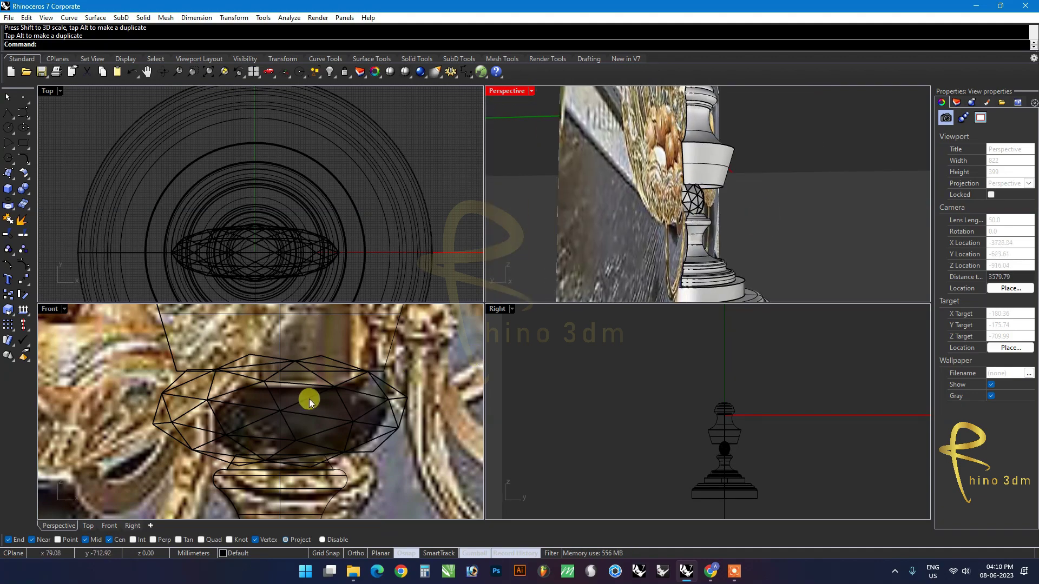
Step: Widen the ball front to back, then hide the reference picture surface
{"action": "left_click", "coordinate": [291, 406]}
{"action": "scroll", "coordinate": [729, 449], "scroll_direction": "up", "scroll_amount": 5}
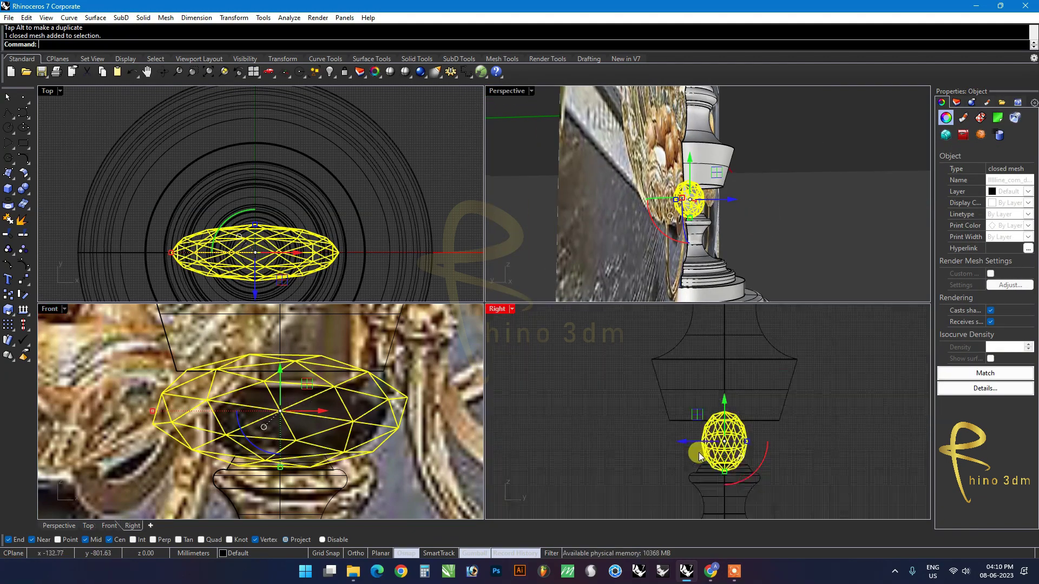
{"action": "scroll", "coordinate": [699, 453], "scroll_direction": "up", "scroll_amount": 2}
{"action": "left_click_drag", "start_coordinate": [768, 444], "coordinate": [794, 440]}
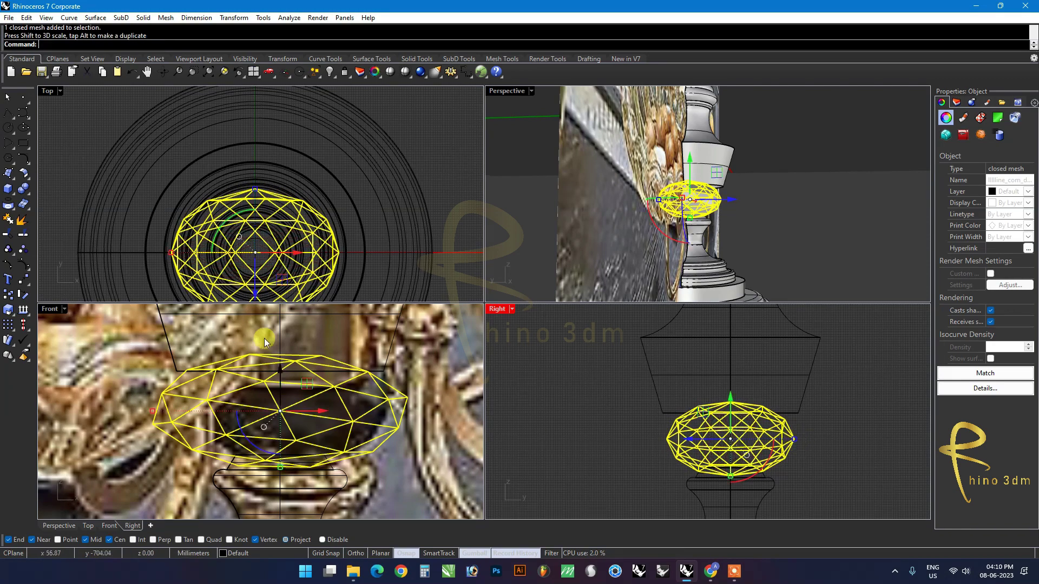
{"action": "left_click", "coordinate": [437, 219]}
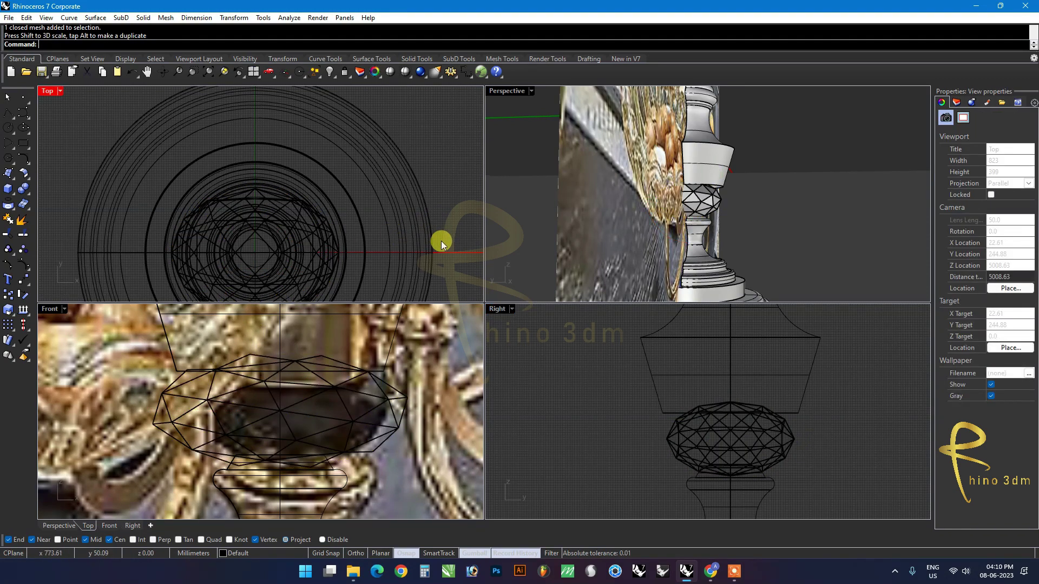
{"action": "mouse_move", "coordinate": [690, 282]}
{"action": "right_mouse_down"}
{"action": "mouse_move", "coordinate": [698, 231]}
{"action": "mouse_move", "coordinate": [816, 204]}
{"action": "mouse_move", "coordinate": [649, 227]}
{"action": "mouse_move", "coordinate": [747, 220]}
{"action": "mouse_move", "coordinate": [698, 219]}
{"action": "right_mouse_up"}
{"action": "left_click", "coordinate": [694, 218]}
{"action": "left_click", "coordinate": [763, 246]}
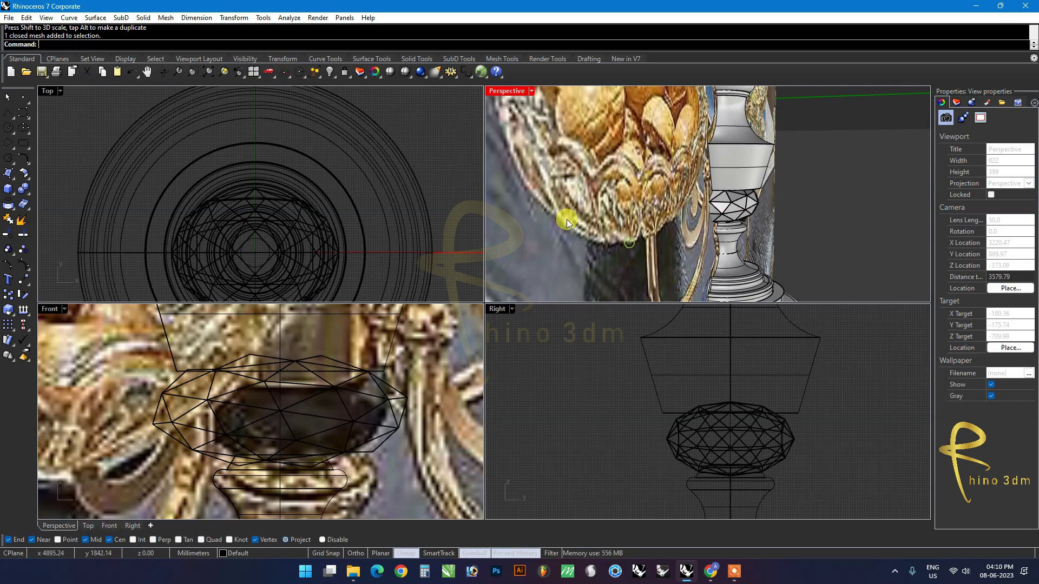
{"action": "left_click", "coordinate": [561, 143]}
{"action": "left_click", "coordinate": [330, 72]}
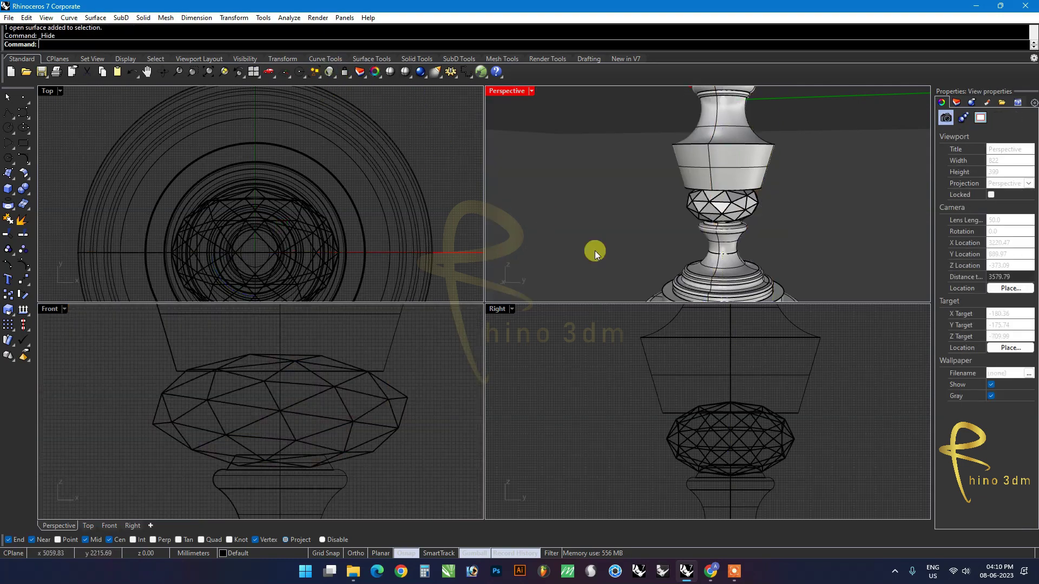
Step: Undo two scaling steps, then enlarge the ball and flatten it vertically
{"action": "mouse_move", "coordinate": [595, 251]}
{"action": "right_mouse_down"}
{"action": "mouse_move", "coordinate": [779, 213]}
{"action": "mouse_move", "coordinate": [807, 218]}
{"action": "mouse_move", "coordinate": [659, 227]}
{"action": "mouse_move", "coordinate": [592, 250]}
{"action": "right_mouse_up"}
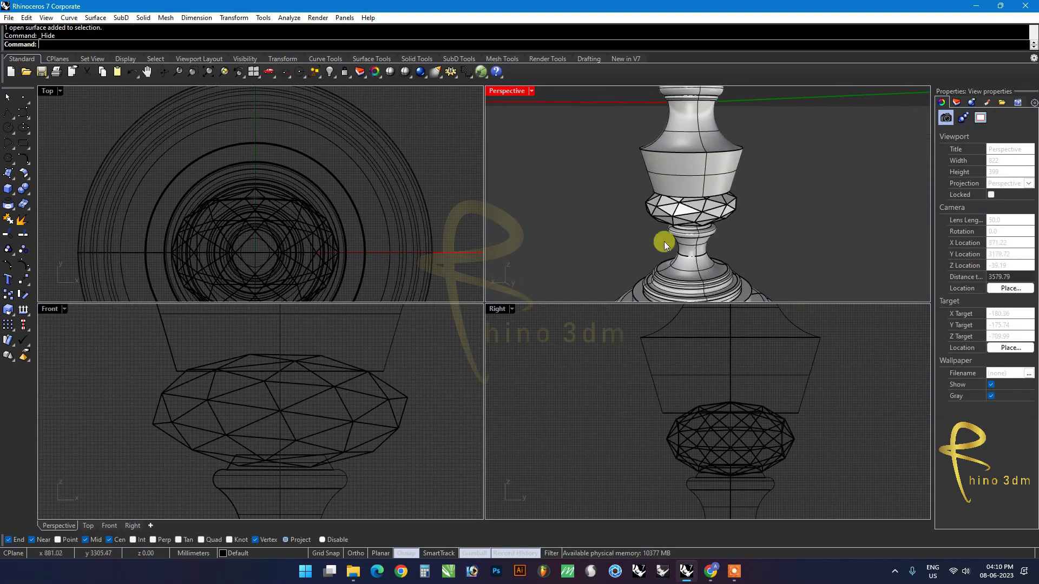
{"action": "key", "text": "ctrl+z"}
{"action": "key", "text": "ctrl+z"}
{"action": "key", "text": "ctrl+z"}
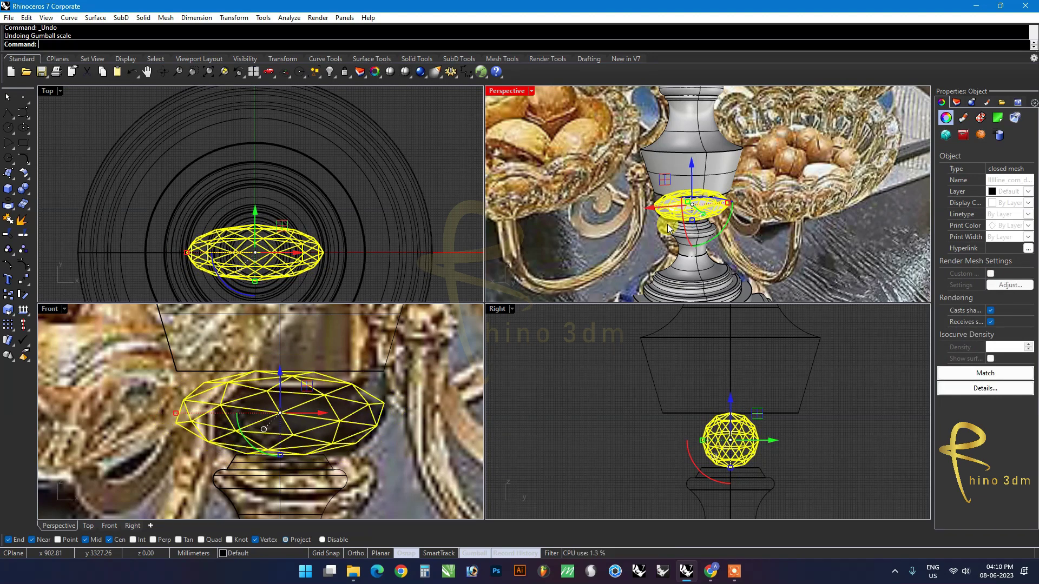
{"action": "key", "text": "ctrl+z"}
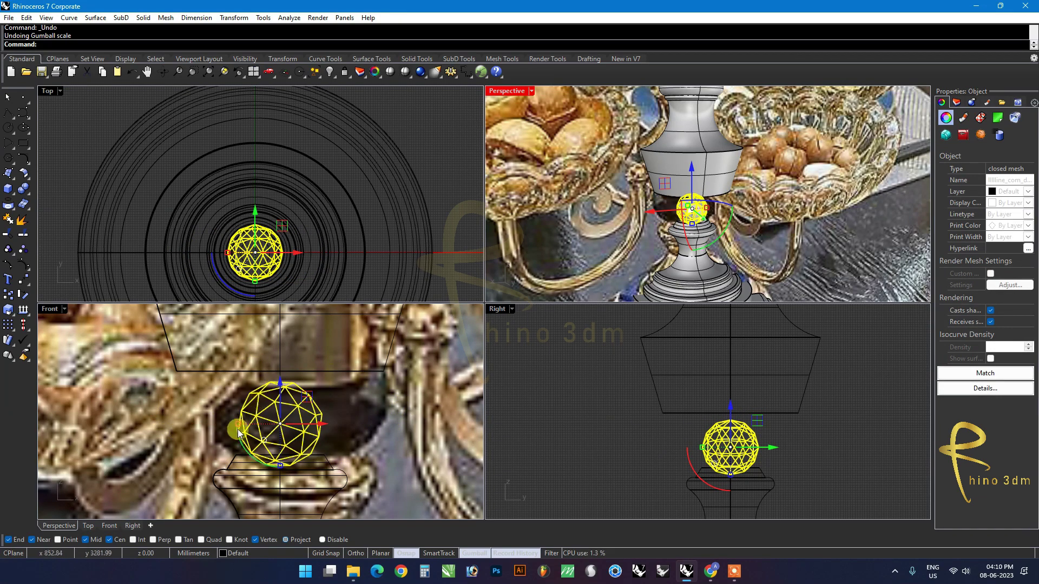
{"action": "left_click_drag", "start_coordinate": [239, 431], "coordinate": [154, 437]}
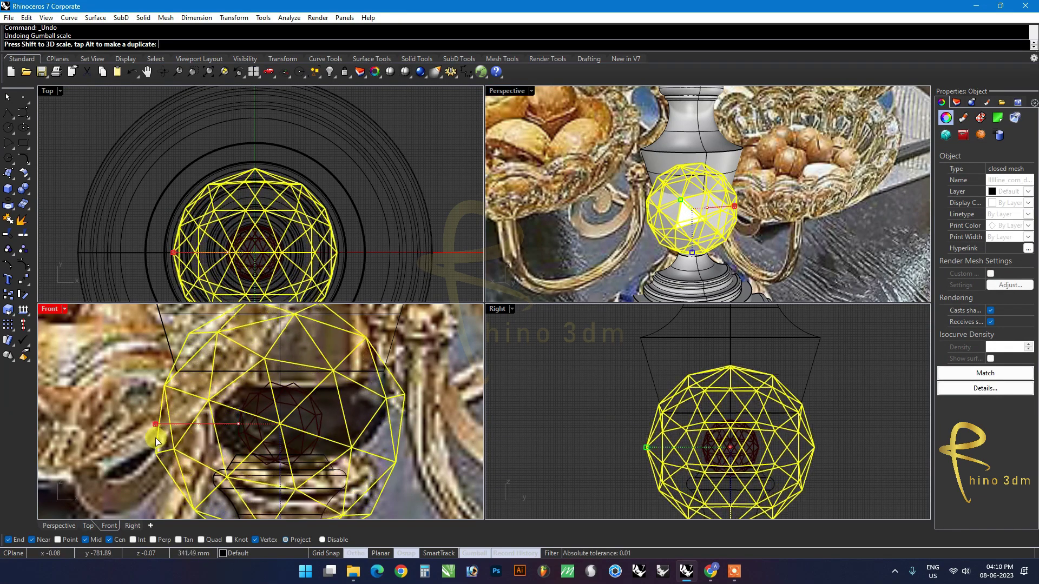
{"action": "left_click_drag", "start_coordinate": [155, 437], "coordinate": [155, 438]}
{"action": "scroll", "coordinate": [190, 418], "scroll_direction": "down", "scroll_amount": 3}
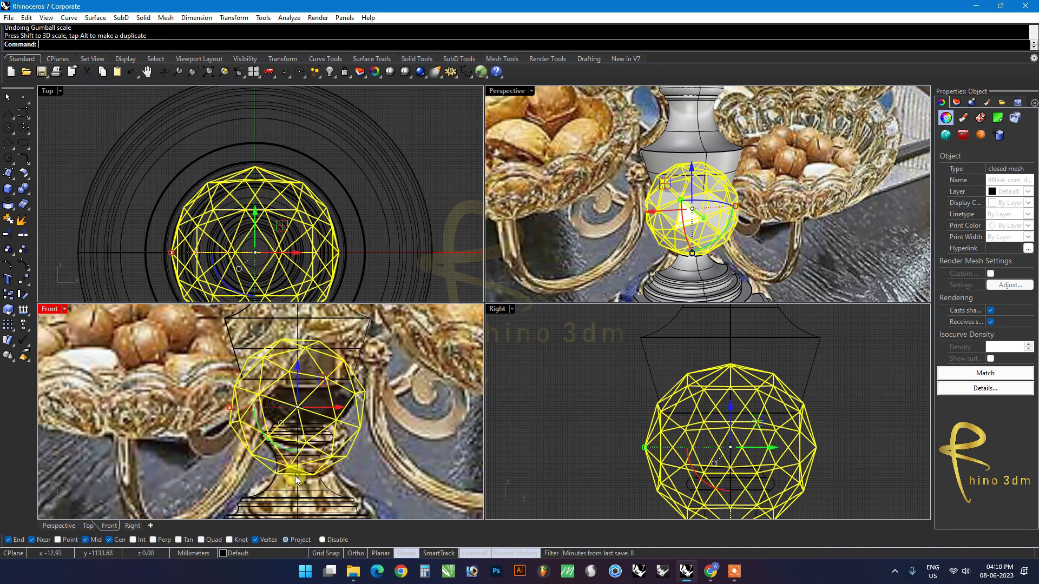
{"action": "left_click_drag", "start_coordinate": [294, 476], "coordinate": [294, 436]}
{"action": "left_click", "coordinate": [674, 226]}
{"action": "mouse_move", "coordinate": [679, 230]}
{"action": "right_mouse_down"}
{"action": "mouse_move", "coordinate": [723, 209]}
{"action": "mouse_move", "coordinate": [630, 231]}
{"action": "right_mouse_up"}
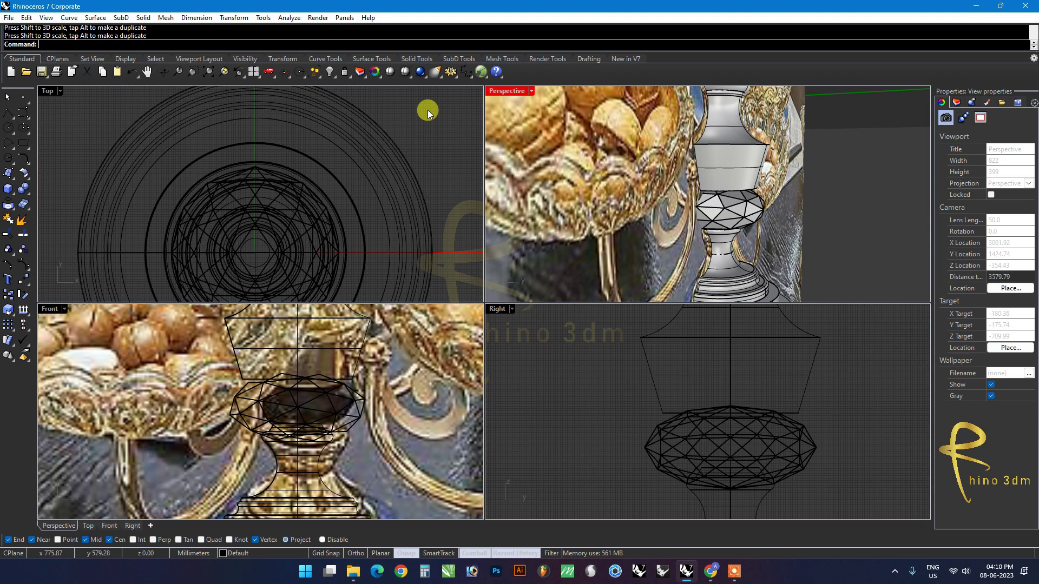
Step: Unlock the background reference photo and hide it
{"action": "right_click", "coordinate": [342, 73]}
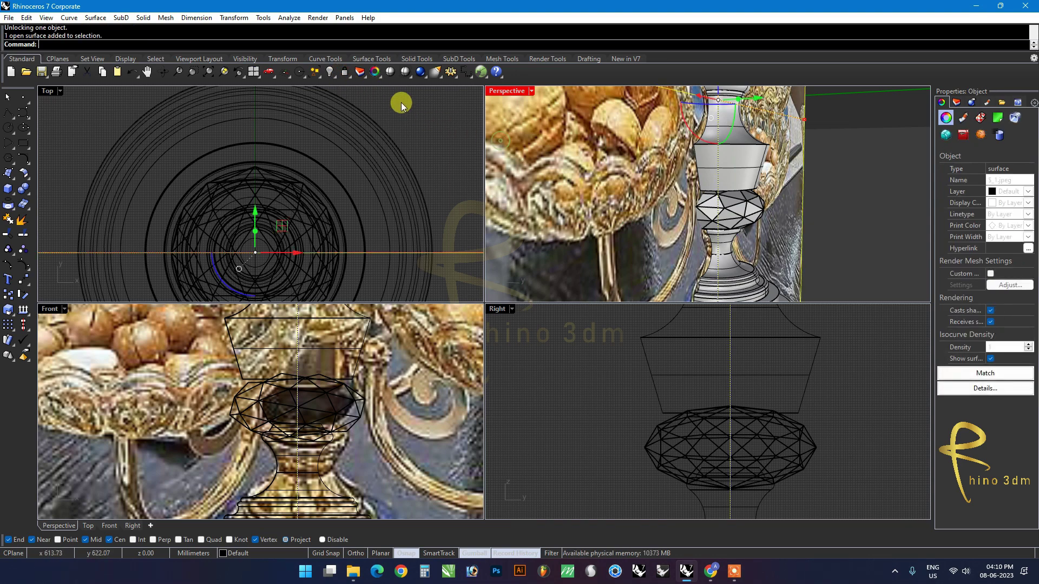
{"action": "left_click", "coordinate": [329, 72]}
{"action": "mouse_move", "coordinate": [758, 225]}
{"action": "right_mouse_down"}
{"action": "mouse_move", "coordinate": [754, 202]}
{"action": "mouse_move", "coordinate": [791, 198]}
{"action": "mouse_move", "coordinate": [733, 163]}
{"action": "mouse_move", "coordinate": [698, 166]}
{"action": "right_mouse_up"}
{"action": "left_click", "coordinate": [713, 159]}
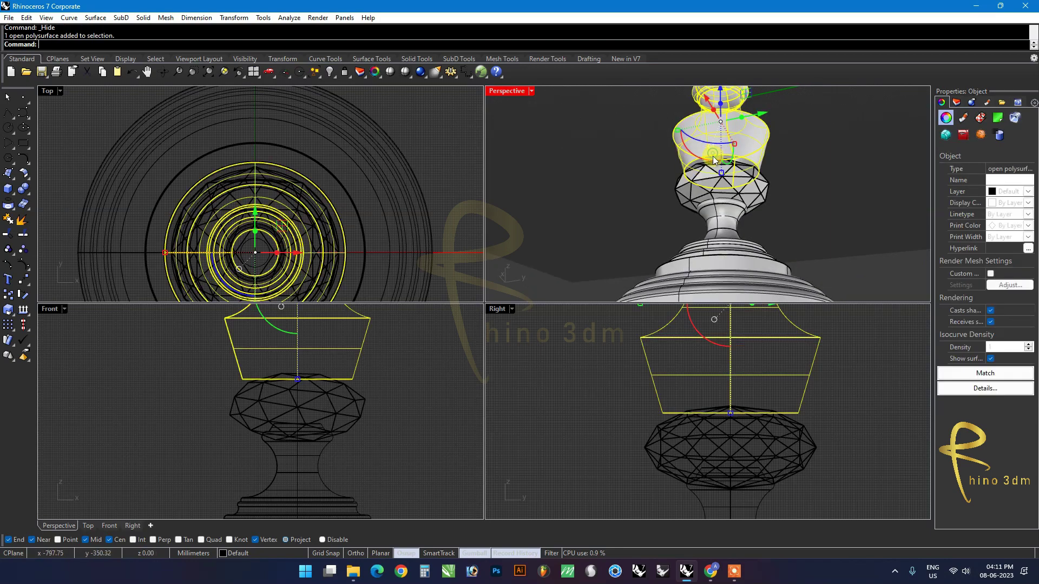
Step: Run Append and move the faceted gem mesh sideways away from the stem
{"action": "type", "text": "Append"}
{"action": "key", "text": "Return"}
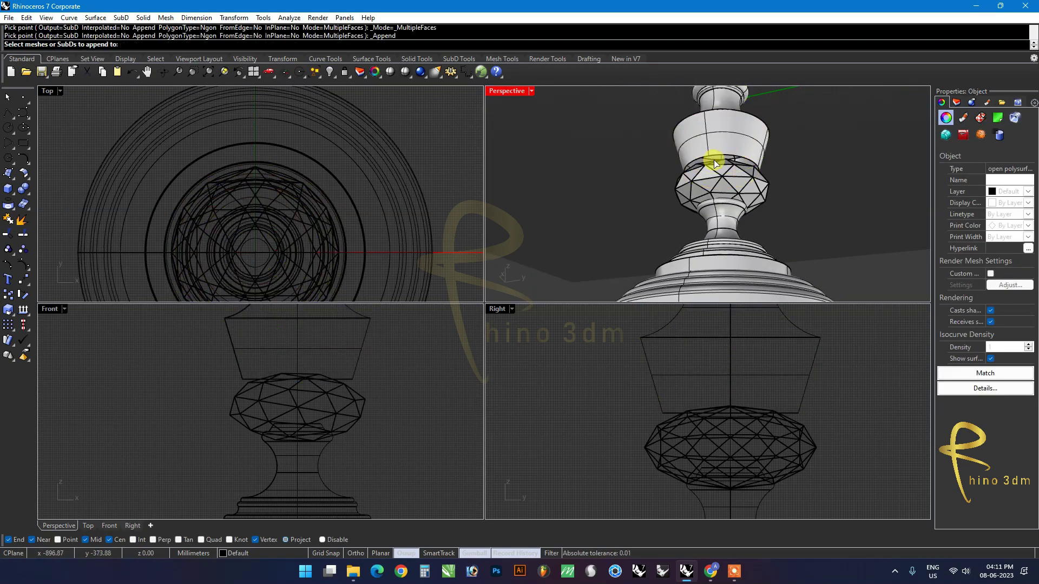
{"action": "scroll", "coordinate": [714, 162], "scroll_direction": "up", "scroll_amount": 5}
{"action": "left_click", "coordinate": [707, 211]}
{"action": "left_click_drag", "start_coordinate": [777, 243], "coordinate": [661, 248]}
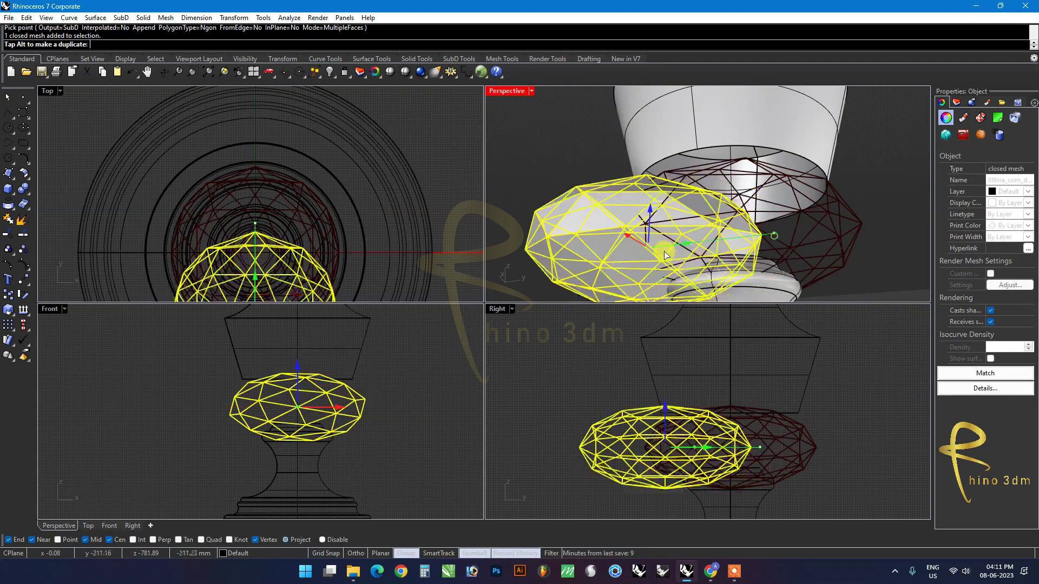
{"action": "left_click", "coordinate": [807, 220]}
{"action": "right_click_drag", "start_coordinate": [807, 220], "coordinate": [672, 128]}
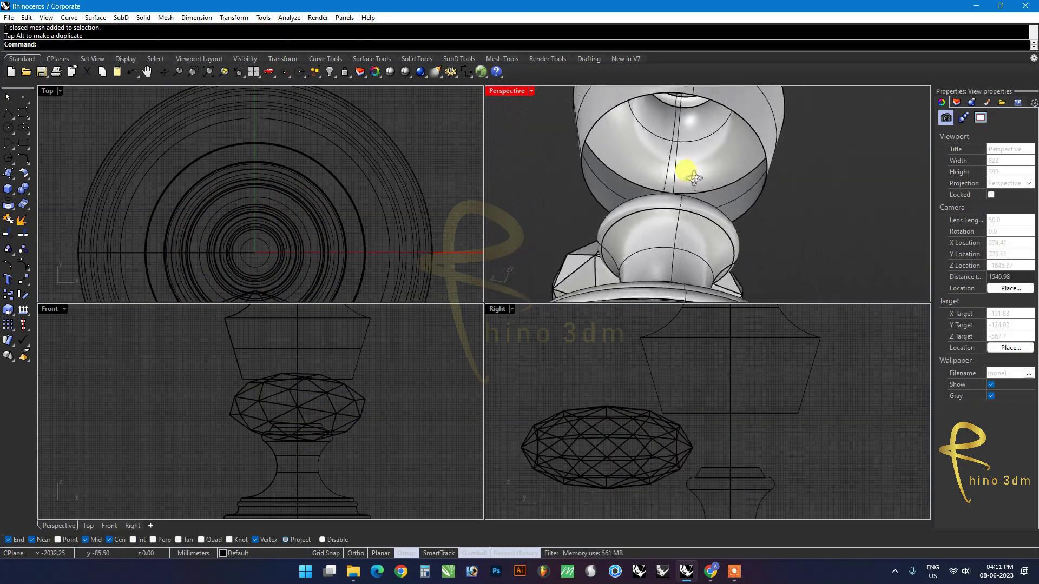
Step: Cap the upper vase section into a closed solid, accepting the history warning, and undo the gem move
{"action": "left_click", "coordinate": [674, 122]}
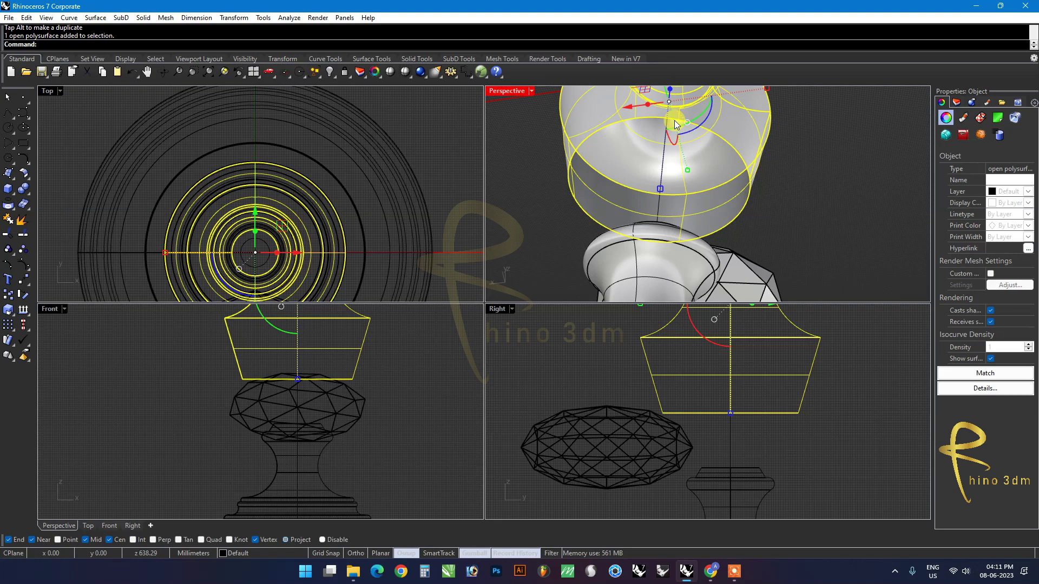
{"action": "type", "text": "Cap"}
{"action": "key", "text": "Return"}
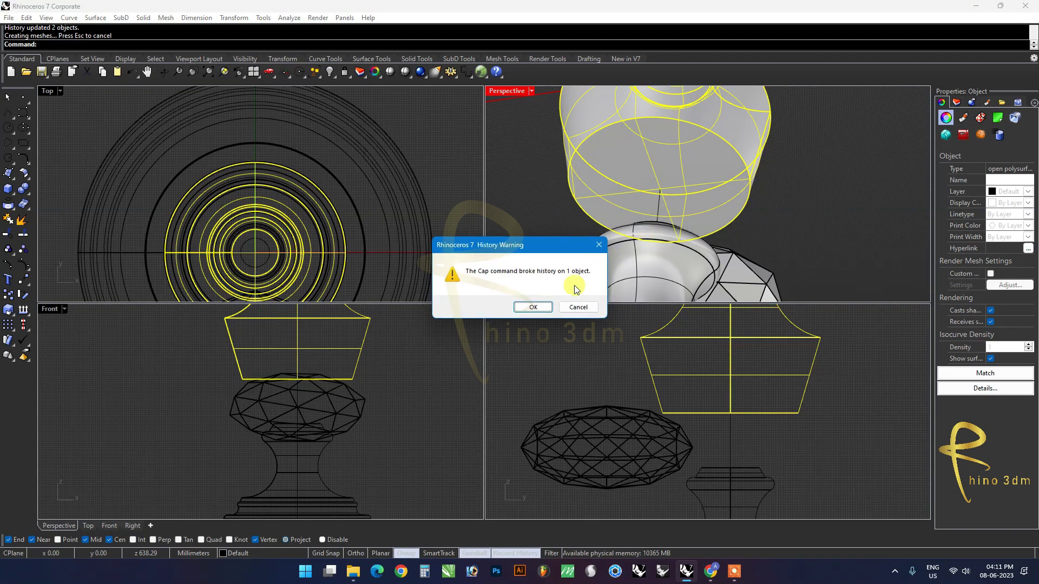
{"action": "left_click", "coordinate": [532, 306]}
{"action": "left_click", "coordinate": [802, 209]}
{"action": "key", "text": "ctrl+z"}
{"action": "key", "text": "ctrl+z"}
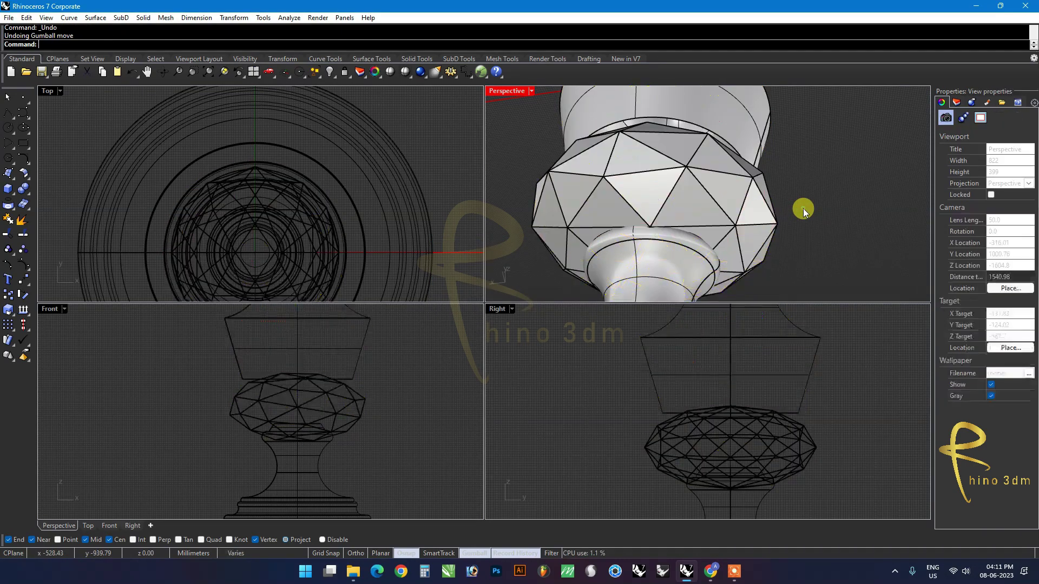
{"action": "left_click", "coordinate": [700, 128]}
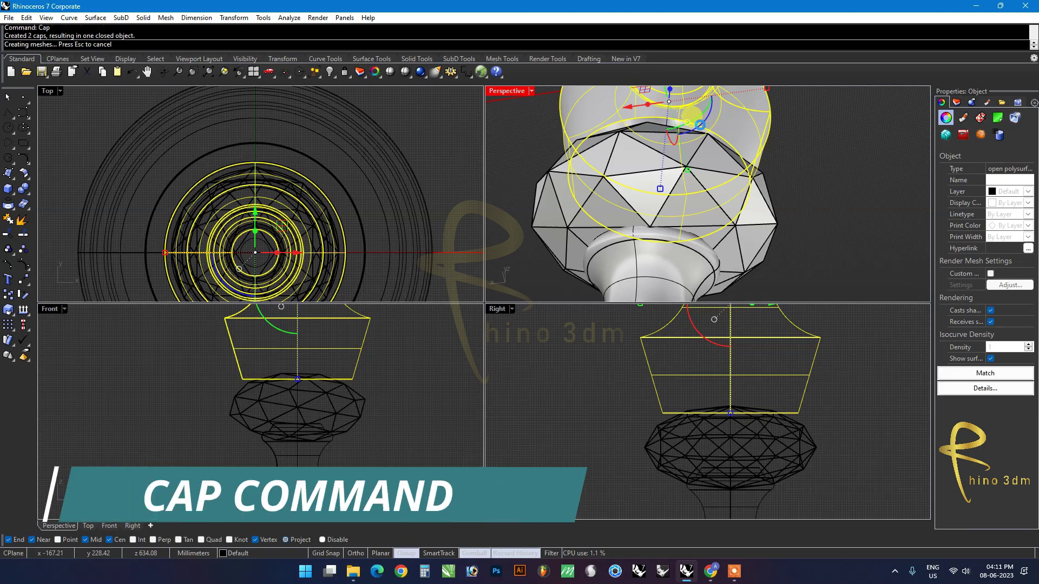
{"action": "key", "text": "Return"}
{"action": "left_click", "coordinate": [531, 307]}
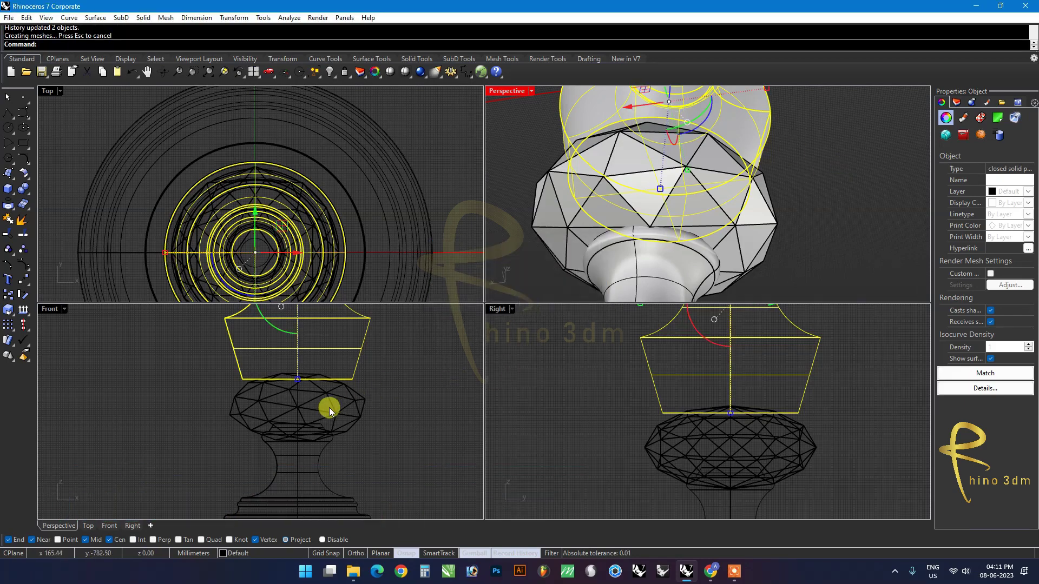
Step: Enlarge the faceted gem slightly with the gumball scale handle
{"action": "left_click", "coordinate": [362, 405]}
{"action": "left_click_drag", "start_coordinate": [238, 410], "coordinate": [218, 411]}
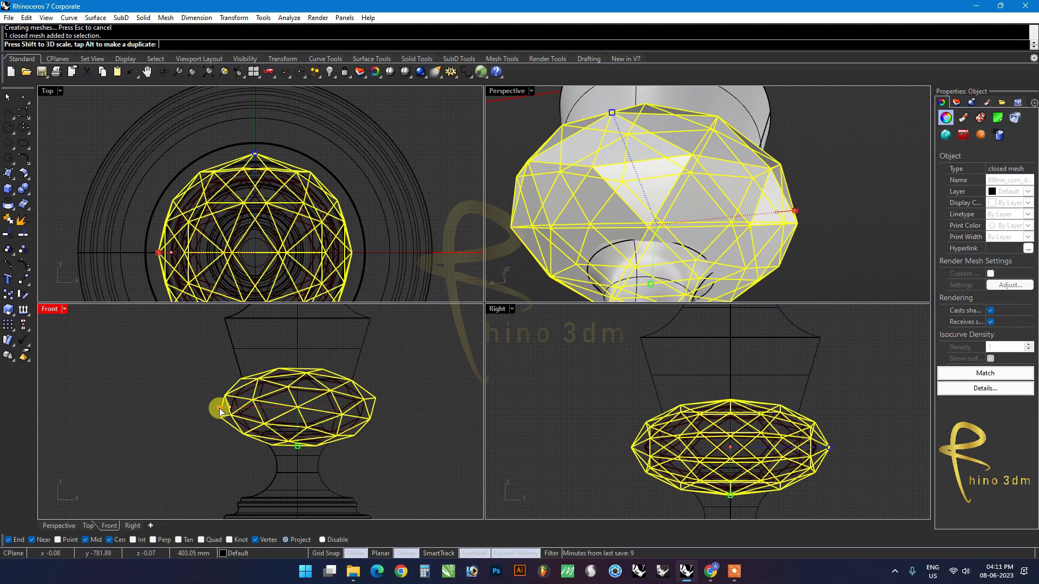
{"action": "right_click", "coordinate": [819, 165]}
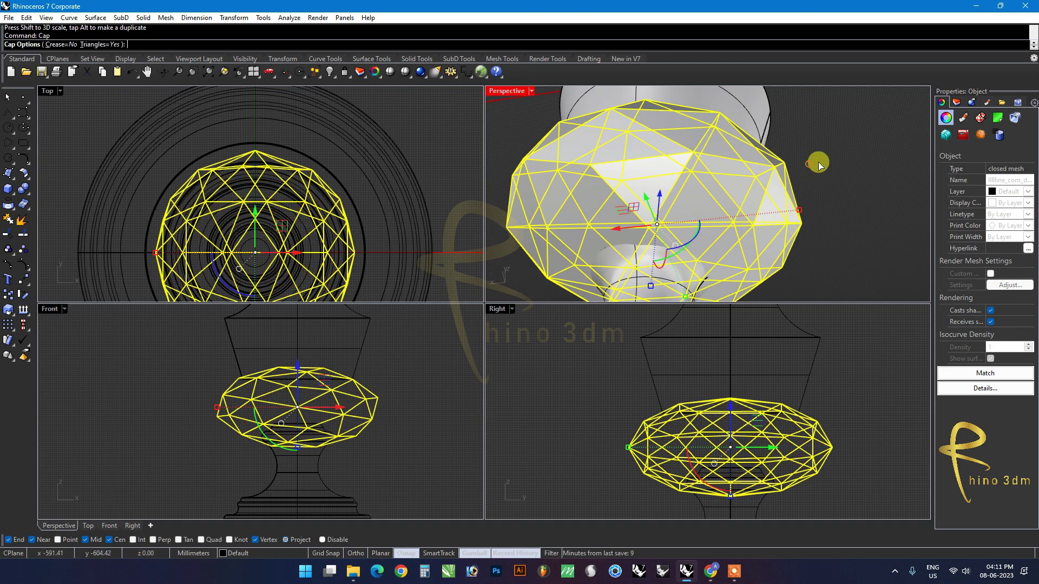
{"action": "key", "text": "Return"}
{"action": "right_click_drag", "start_coordinate": [825, 155], "coordinate": [794, 258]}
{"action": "key", "text": "Escape"}
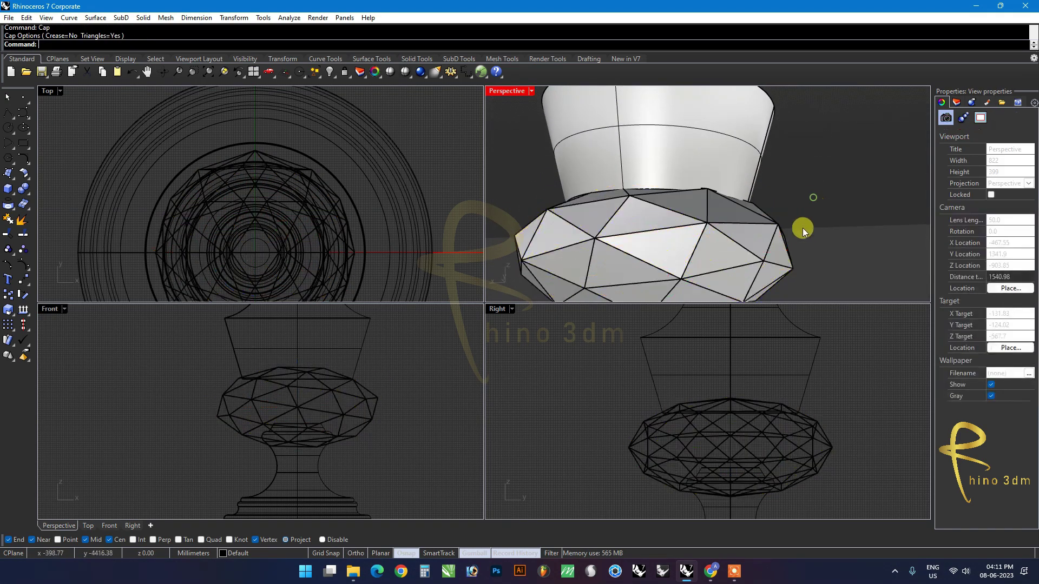
{"action": "left_click", "coordinate": [618, 279]}
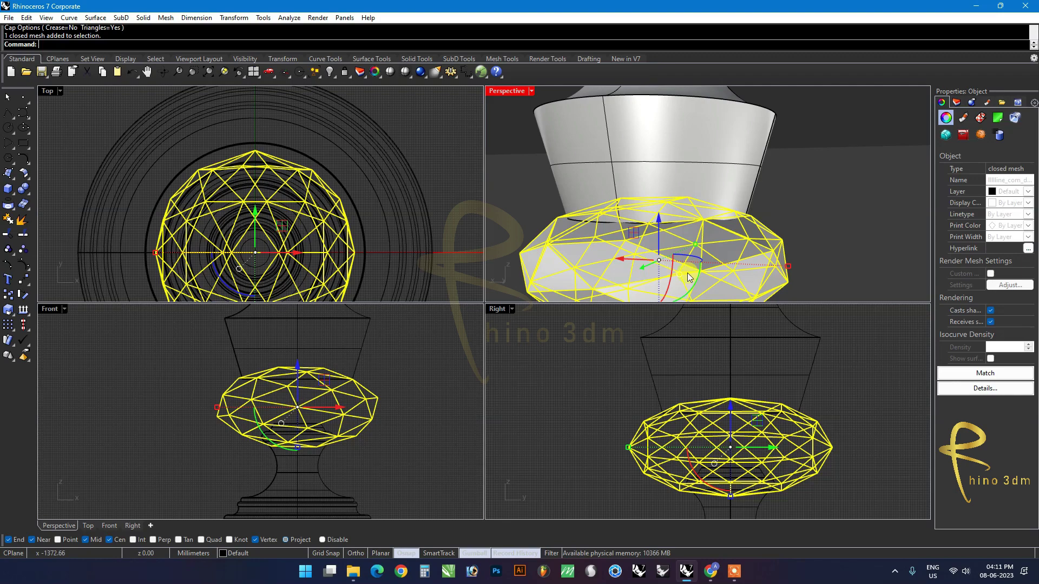
Step: Undo the gem's enlargement and shrink it uniformly in the Front view
{"action": "key", "text": "ctrl+z"}
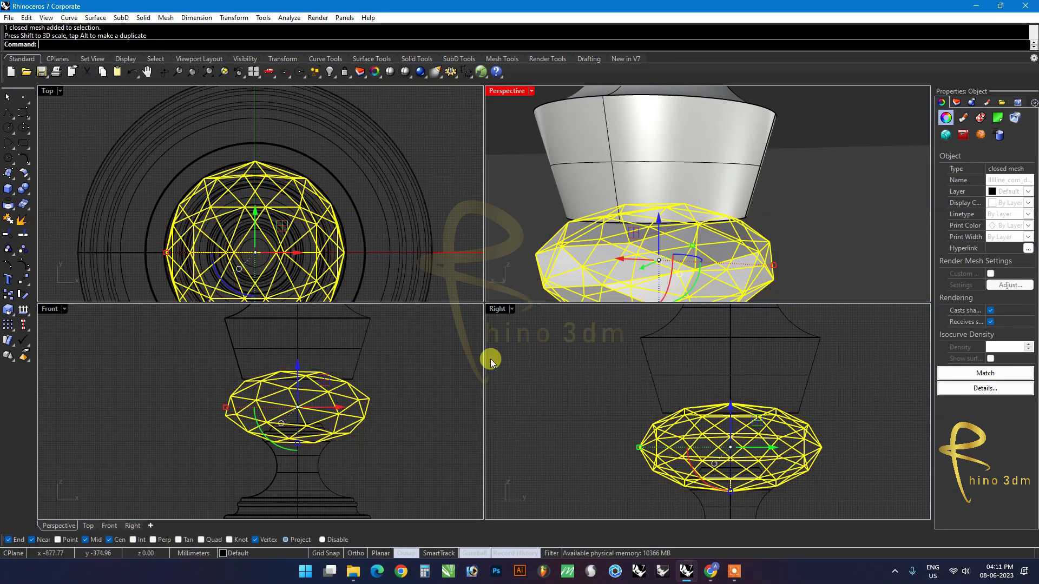
{"action": "left_click", "coordinate": [291, 420]}
{"action": "scroll", "coordinate": [291, 420], "scroll_direction": "up", "scroll_amount": 3}
{"action": "left_click_drag", "start_coordinate": [132, 398], "coordinate": [140, 399], "text": "shift"}
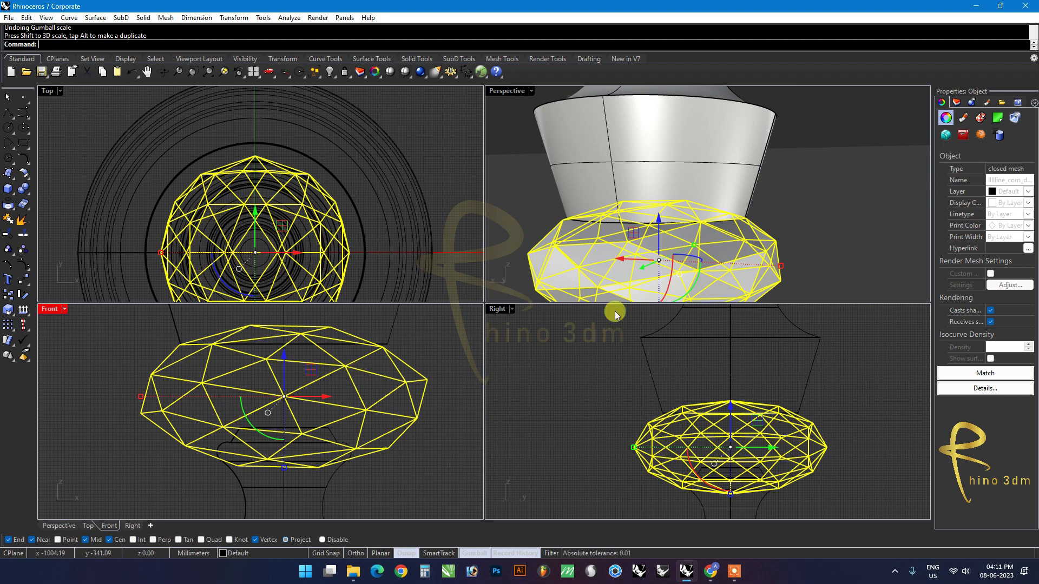
{"action": "left_click", "coordinate": [836, 224]}
{"action": "mouse_move", "coordinate": [796, 225]}
{"action": "right_mouse_down"}
{"action": "mouse_move", "coordinate": [687, 241]}
{"action": "mouse_move", "coordinate": [678, 232]}
{"action": "mouse_move", "coordinate": [805, 224]}
{"action": "mouse_move", "coordinate": [783, 213]}
{"action": "mouse_move", "coordinate": [798, 184]}
{"action": "mouse_move", "coordinate": [791, 193]}
{"action": "right_mouse_up"}
Step: Try squashing the gem flatter vertically, then view the whole vase
{"action": "left_click", "coordinate": [791, 193]}
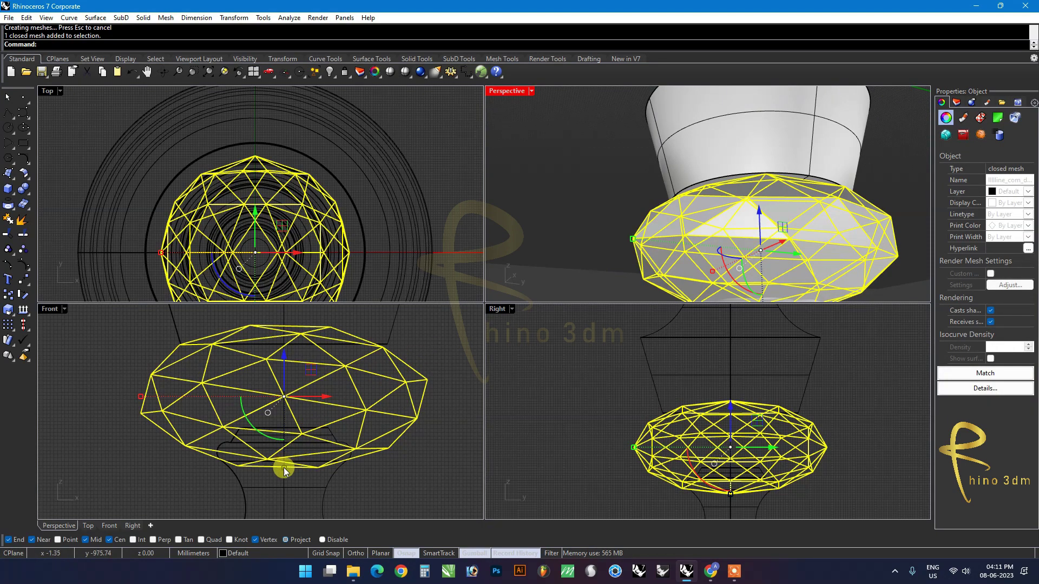
{"action": "left_click_drag", "start_coordinate": [284, 471], "coordinate": [285, 346]}
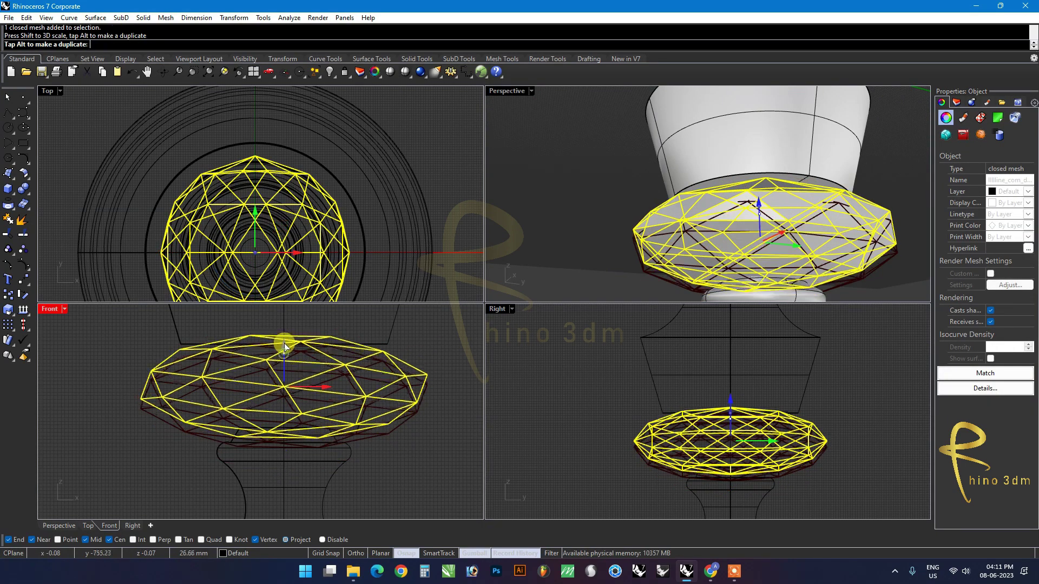
{"action": "left_click_drag", "start_coordinate": [285, 346], "coordinate": [284, 338]}
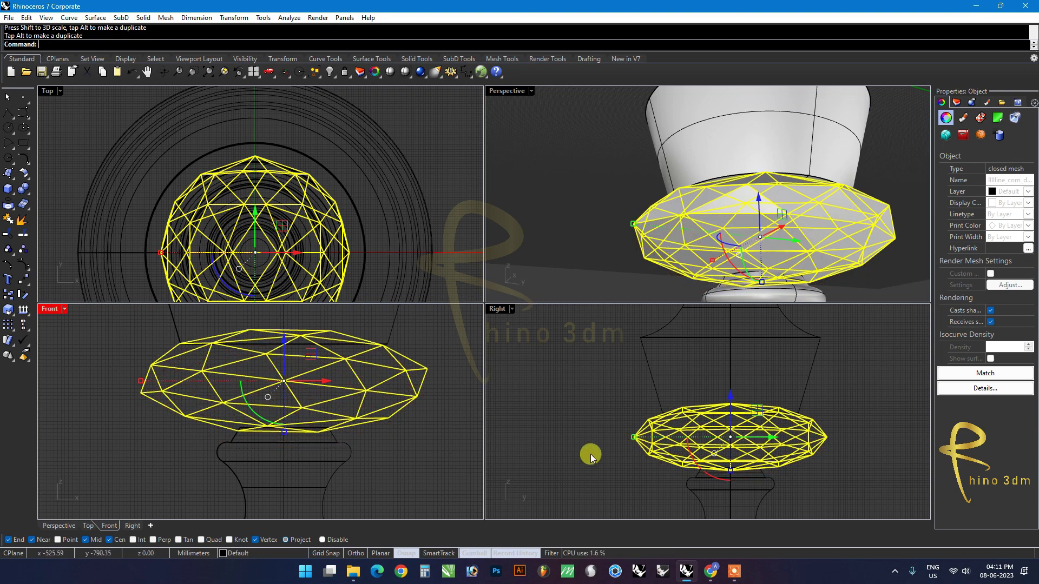
{"action": "left_click", "coordinate": [590, 454]}
{"action": "mouse_move", "coordinate": [765, 267]}
{"action": "right_mouse_down"}
{"action": "mouse_move", "coordinate": [804, 252]}
{"action": "mouse_move", "coordinate": [779, 249]}
{"action": "mouse_move", "coordinate": [748, 271]}
{"action": "mouse_move", "coordinate": [737, 260]}
{"action": "mouse_move", "coordinate": [762, 265]}
{"action": "mouse_move", "coordinate": [807, 246]}
{"action": "mouse_move", "coordinate": [755, 246]}
{"action": "right_mouse_up"}
{"action": "scroll", "coordinate": [765, 267], "scroll_direction": "down", "scroll_amount": 5}
{"action": "scroll", "coordinate": [762, 265], "scroll_direction": "up", "scroll_amount": 3}
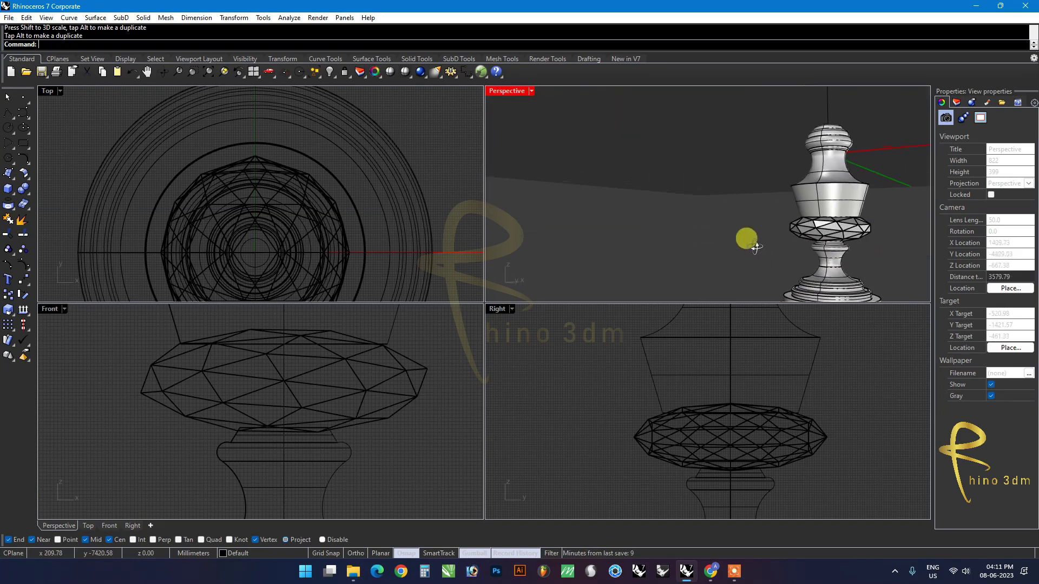
Step: Shrink the gem ring, then undo that resize to keep the rounder size
{"action": "left_click", "coordinate": [794, 239]}
{"action": "left_click_drag", "start_coordinate": [137, 380], "coordinate": [156, 379]}
{"action": "left_click", "coordinate": [677, 235]}
{"action": "scroll", "coordinate": [817, 226], "scroll_direction": "up", "scroll_amount": 3}
{"action": "scroll", "coordinate": [817, 230], "scroll_direction": "down", "scroll_amount": 3}
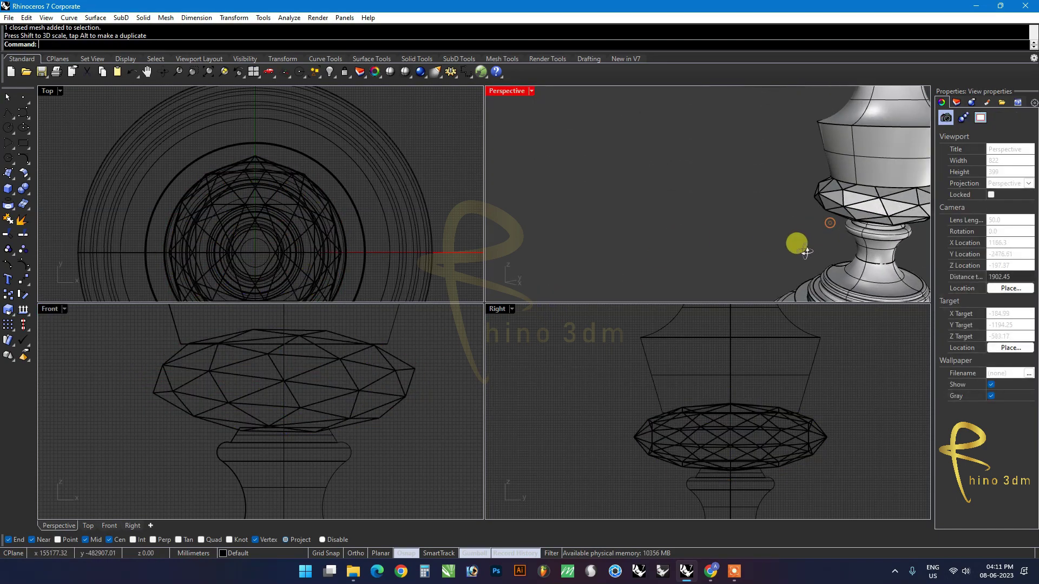
{"action": "key", "text": "ctrl+z"}
{"action": "key", "text": "ctrl+z"}
{"action": "key", "text": "ctrl+z"}
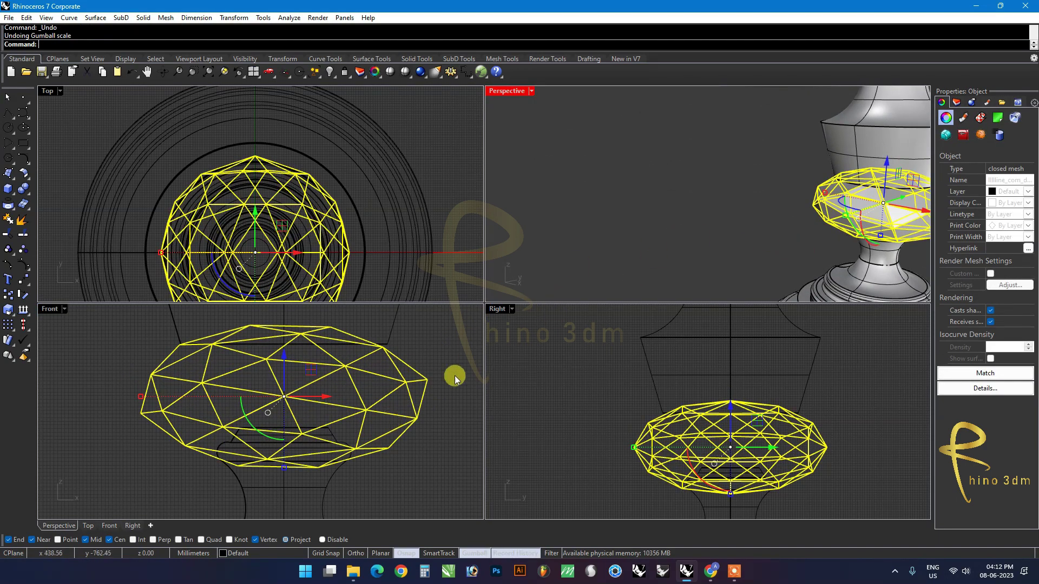
Step: Nudge the gem slightly upward beneath the vase section
{"action": "left_click", "coordinate": [790, 248]}
{"action": "scroll", "coordinate": [790, 247], "scroll_direction": "up", "scroll_amount": 3}
{"action": "scroll", "coordinate": [747, 229], "scroll_direction": "down", "scroll_amount": 3}
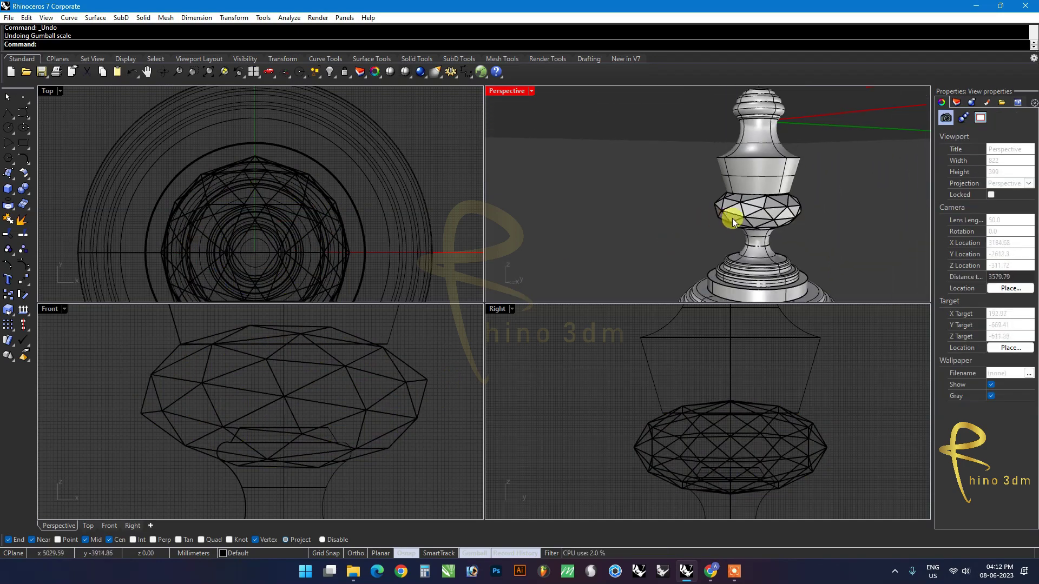
{"action": "scroll", "coordinate": [732, 216], "scroll_direction": "down", "scroll_amount": 2}
{"action": "left_click", "coordinate": [786, 226]}
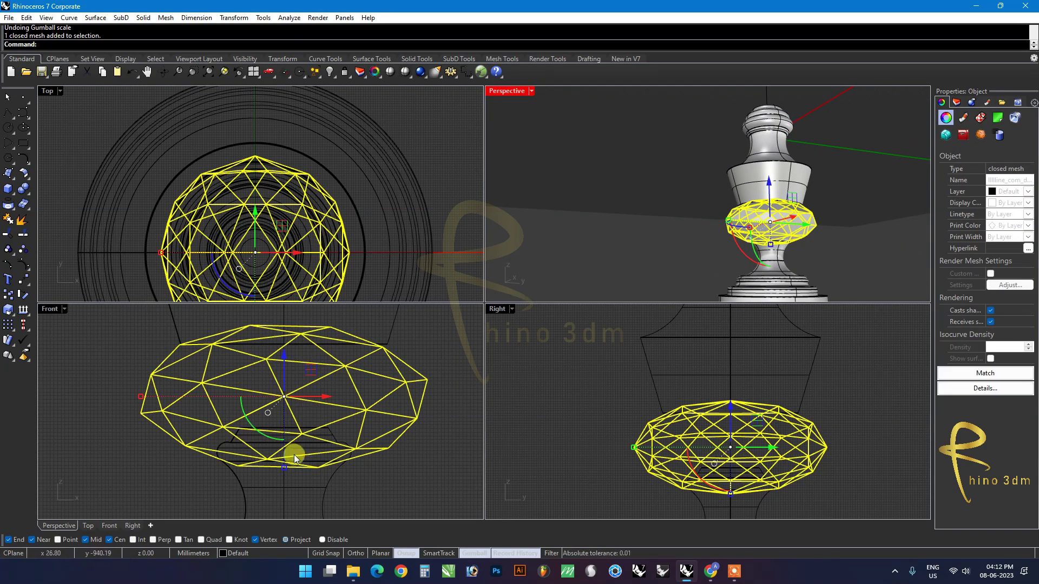
{"action": "left_click_drag", "start_coordinate": [281, 353], "coordinate": [284, 340]}
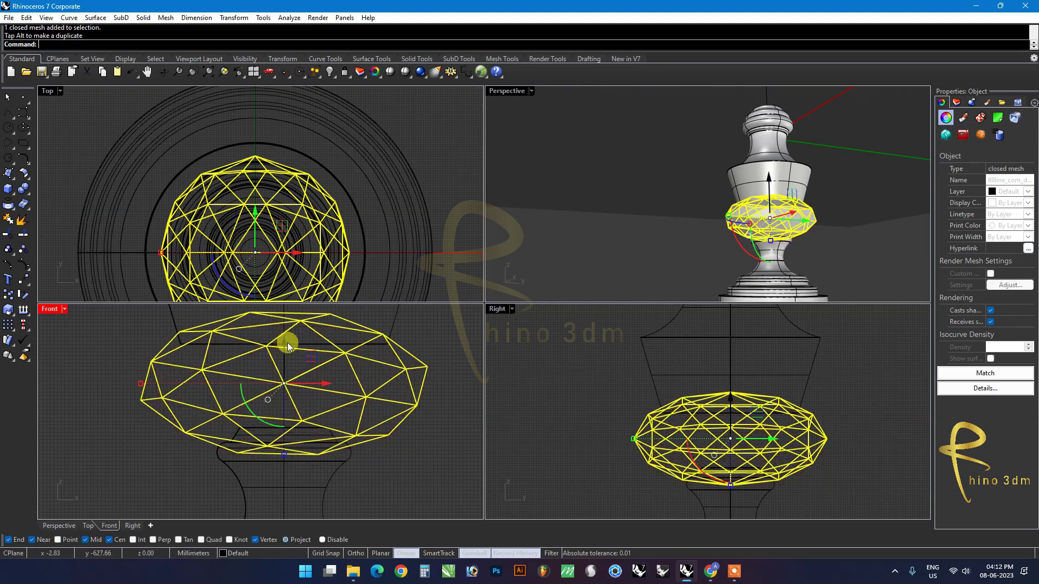
Step: Select the base pieces in Front view and reposition them vertically under the gem
{"action": "left_click", "coordinate": [285, 458]}
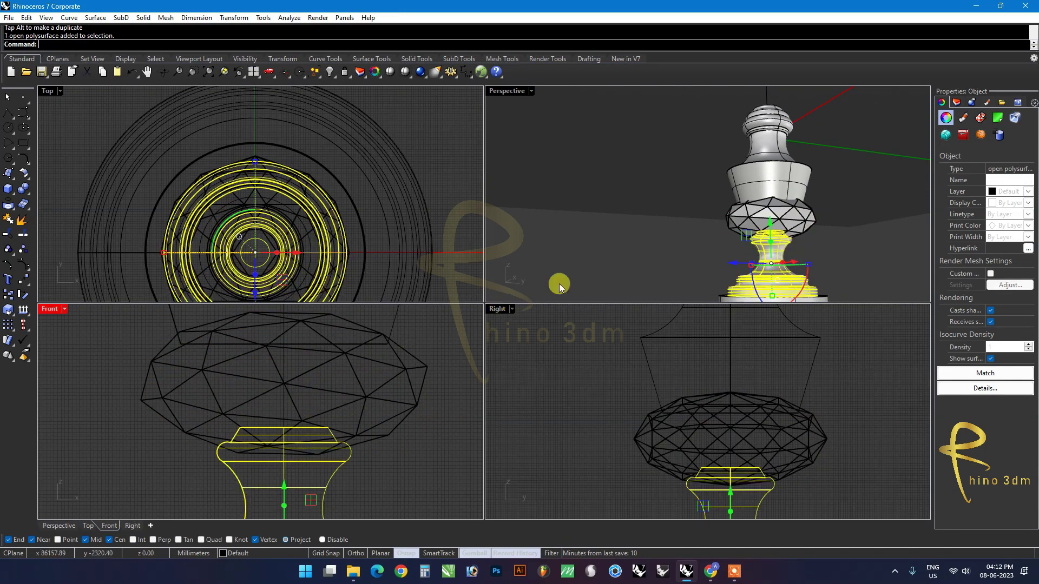
{"action": "scroll", "coordinate": [648, 242], "scroll_direction": "down", "scroll_amount": 3}
{"action": "scroll", "coordinate": [648, 242], "scroll_direction": "down", "scroll_amount": 2}
{"action": "scroll", "coordinate": [453, 417], "scroll_direction": "down", "scroll_amount": 3}
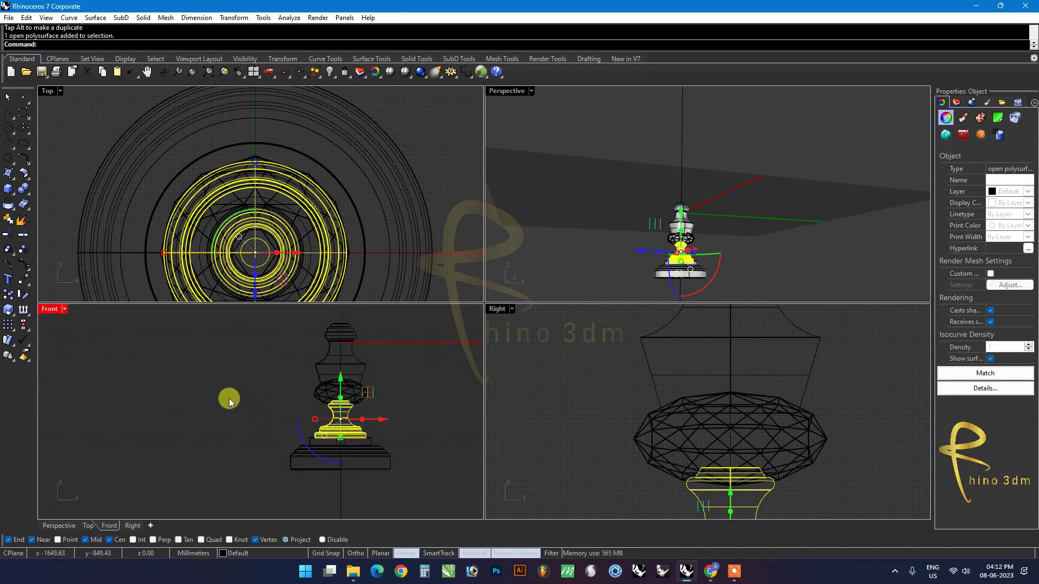
{"action": "left_click_drag", "start_coordinate": [228, 399], "coordinate": [416, 484]}
{"action": "scroll", "coordinate": [330, 390], "scroll_direction": "up", "scroll_amount": 3}
{"action": "scroll", "coordinate": [314, 368], "scroll_direction": "up", "scroll_amount": 2}
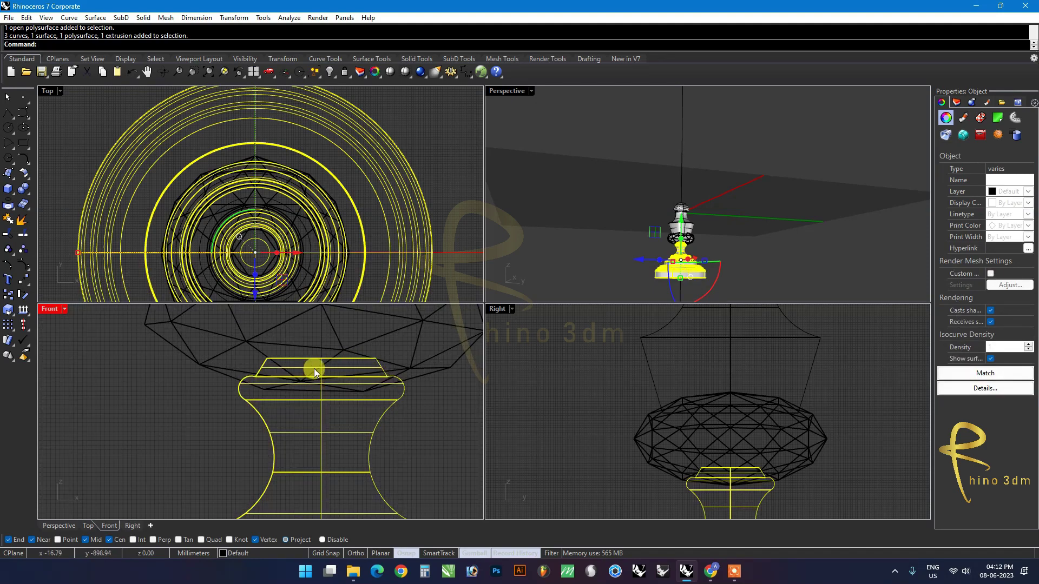
{"action": "scroll", "coordinate": [320, 385], "scroll_direction": "down", "scroll_amount": 3}
{"action": "left_click_drag", "start_coordinate": [317, 444], "coordinate": [320, 463]}
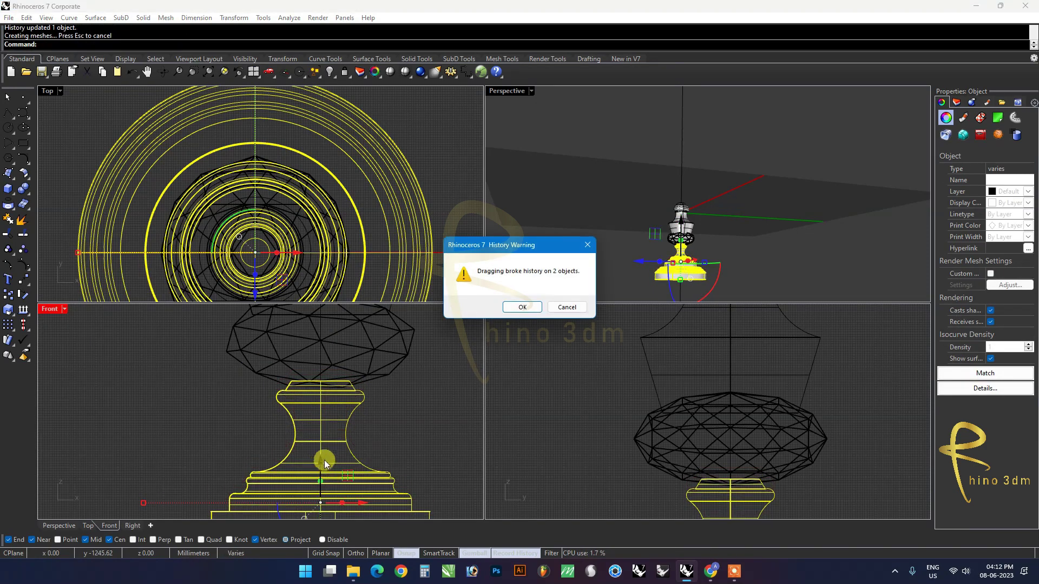
{"action": "left_click", "coordinate": [436, 425]}
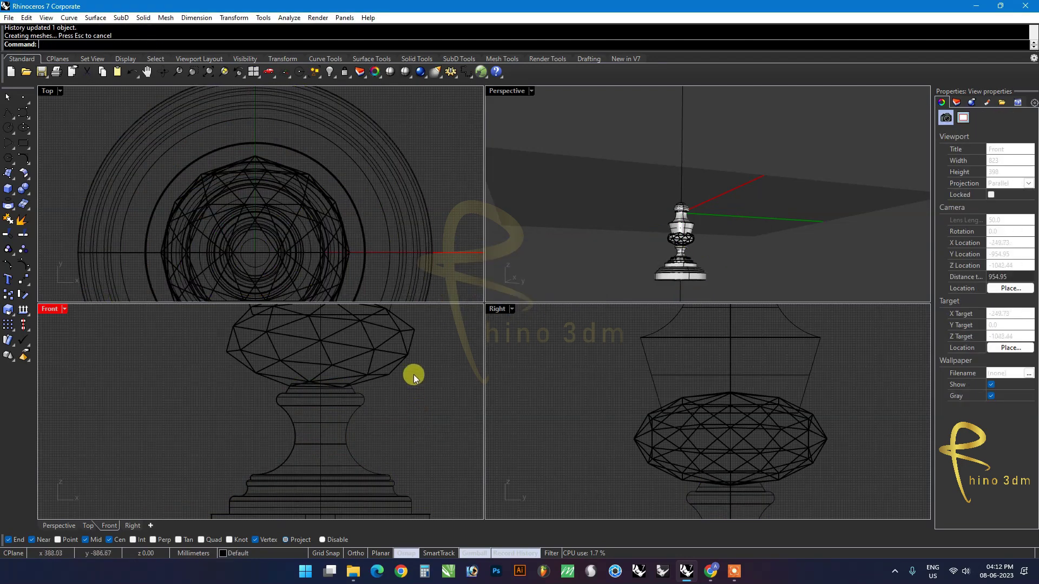
Step: Raise the upper vase parts slightly, leaving the gem and axis line in place
{"action": "scroll", "coordinate": [406, 412], "scroll_direction": "down", "scroll_amount": 3}
{"action": "scroll", "coordinate": [382, 415], "scroll_direction": "down", "scroll_amount": 2}
{"action": "left_click_drag", "start_coordinate": [409, 422], "coordinate": [255, 295]}
{"action": "left_click", "coordinate": [363, 421], "text": "ctrl"}
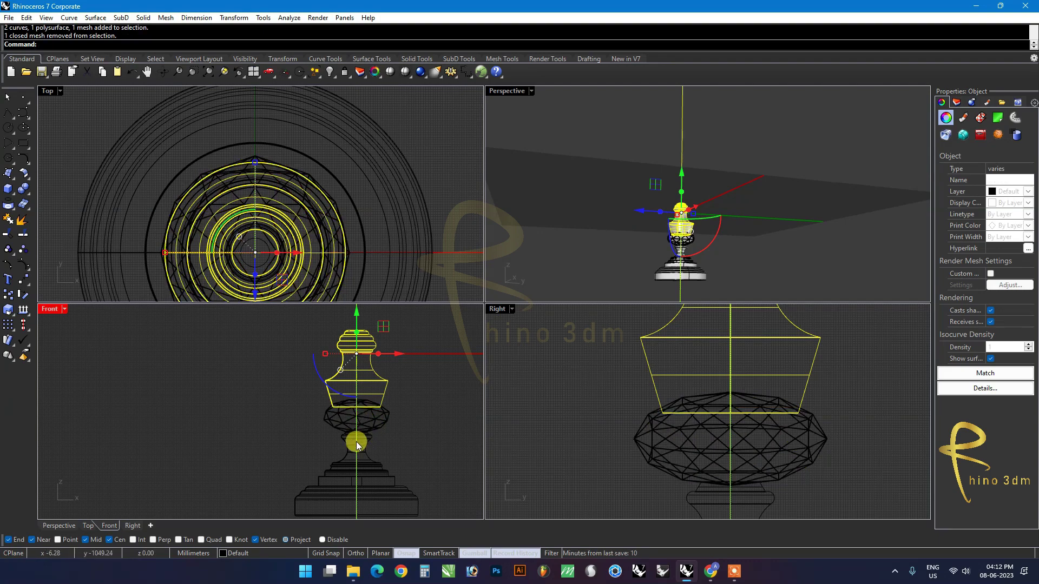
{"action": "left_click", "coordinate": [357, 442], "text": "ctrl"}
{"action": "scroll", "coordinate": [357, 416], "scroll_direction": "up", "scroll_amount": 1}
{"action": "scroll", "coordinate": [362, 407], "scroll_direction": "up", "scroll_amount": 2}
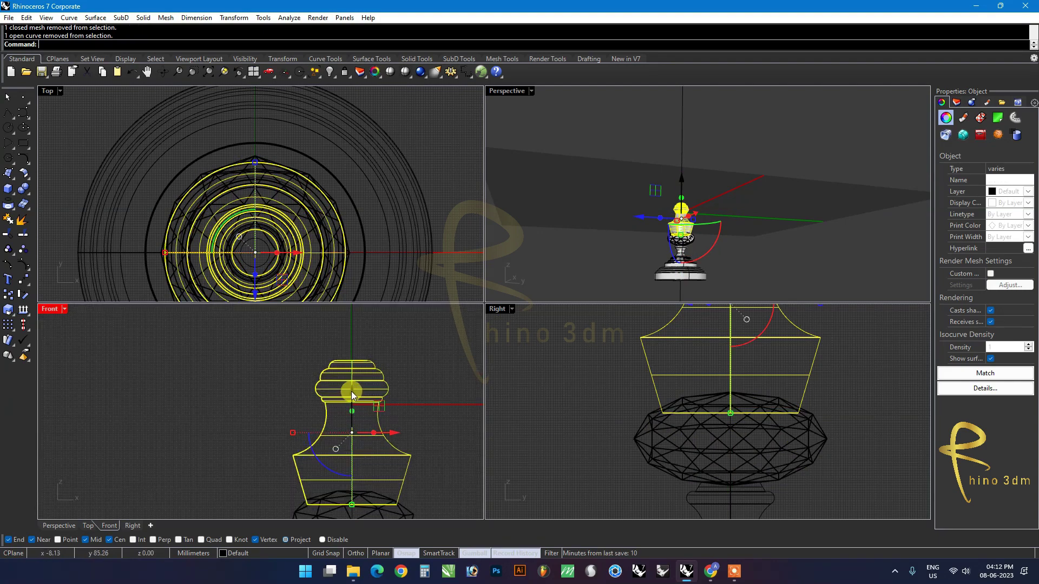
{"action": "left_click_drag", "start_coordinate": [350, 392], "coordinate": [351, 387]}
{"action": "left_click", "coordinate": [655, 280]}
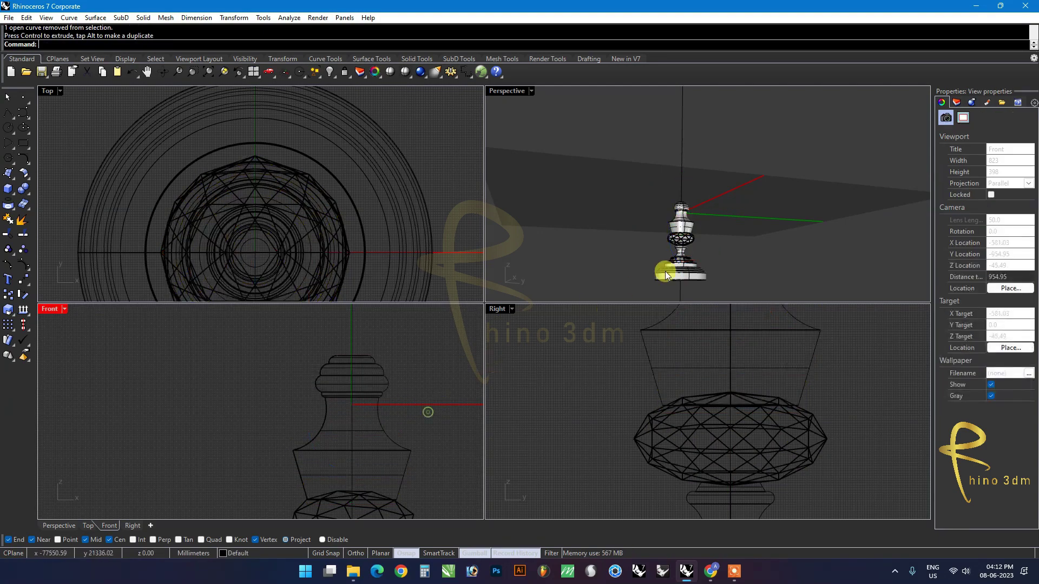
Step: Show the hidden fruit-stand reference photo again behind the model
{"action": "scroll", "coordinate": [671, 260], "scroll_direction": "up", "scroll_amount": 4}
{"action": "scroll", "coordinate": [704, 243], "scroll_direction": "up", "scroll_amount": 3}
{"action": "scroll", "coordinate": [698, 253], "scroll_direction": "up", "scroll_amount": 2}
{"action": "scroll", "coordinate": [687, 246], "scroll_direction": "up", "scroll_amount": 2}
{"action": "right_click_drag", "start_coordinate": [690, 242], "coordinate": [761, 214]}
{"action": "scroll", "coordinate": [691, 255], "scroll_direction": "down", "scroll_amount": 3}
{"action": "scroll", "coordinate": [752, 227], "scroll_direction": "down", "scroll_amount": 2}
{"action": "scroll", "coordinate": [752, 227], "scroll_direction": "down", "scroll_amount": 3}
{"action": "scroll", "coordinate": [733, 219], "scroll_direction": "down", "scroll_amount": 3}
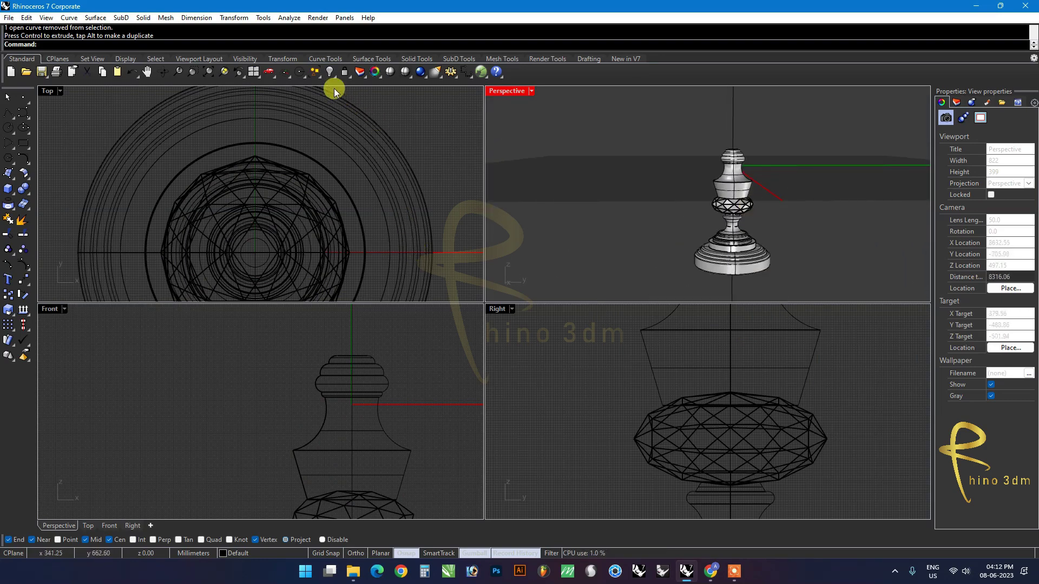
{"action": "left_click", "coordinate": [330, 71]}
{"action": "scroll", "coordinate": [323, 371], "scroll_direction": "down", "scroll_amount": 3}
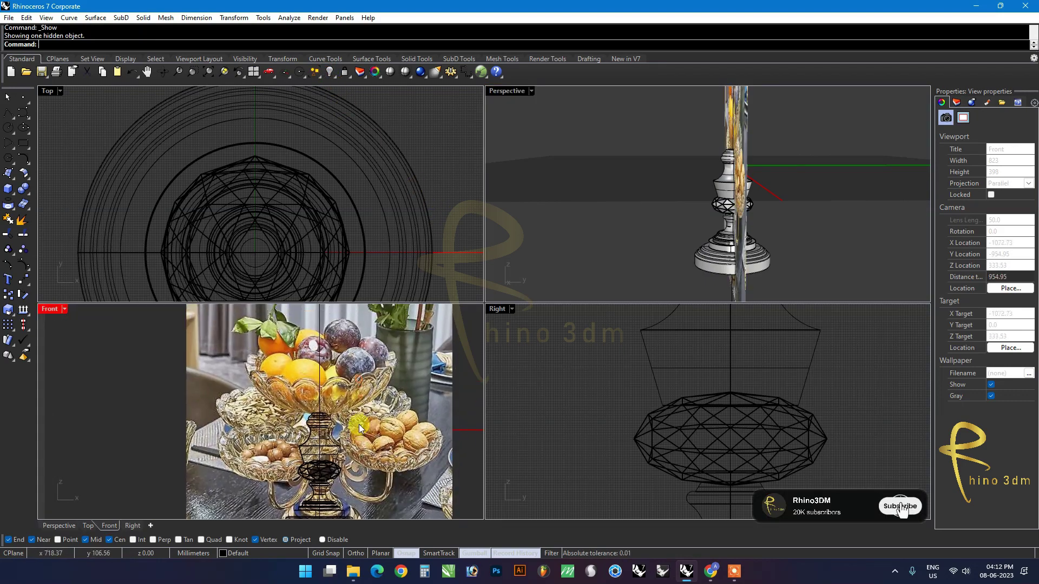
Step: Select the fruit-stand reference photo and lock it in place
{"action": "scroll", "coordinate": [316, 418], "scroll_direction": "up", "scroll_amount": 2}
{"action": "scroll", "coordinate": [269, 425], "scroll_direction": "down", "scroll_amount": 3}
{"action": "scroll", "coordinate": [325, 273], "scroll_direction": "down", "scroll_amount": 3}
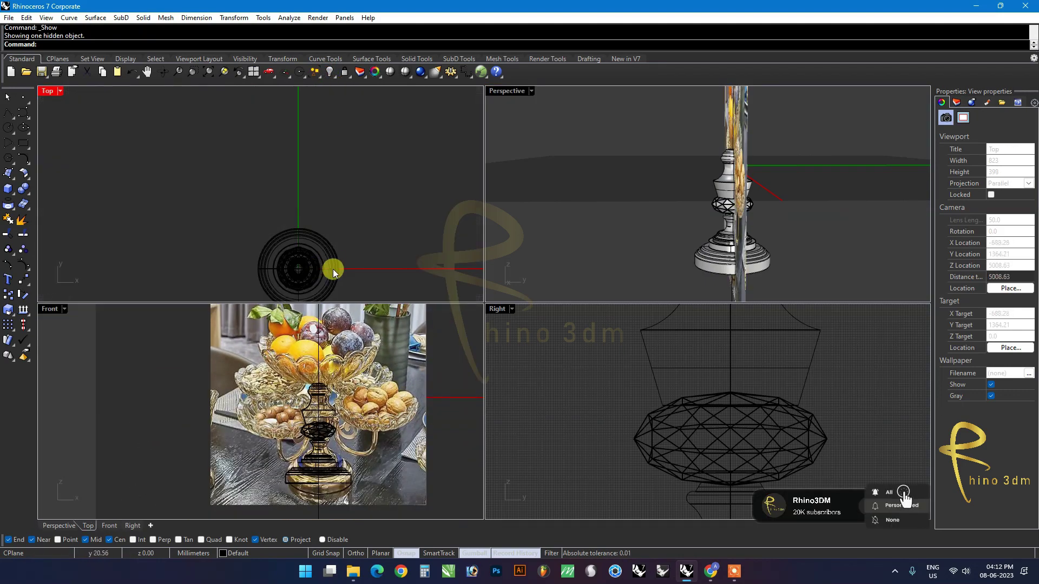
{"action": "left_click_drag", "start_coordinate": [221, 110], "coordinate": [375, 247]}
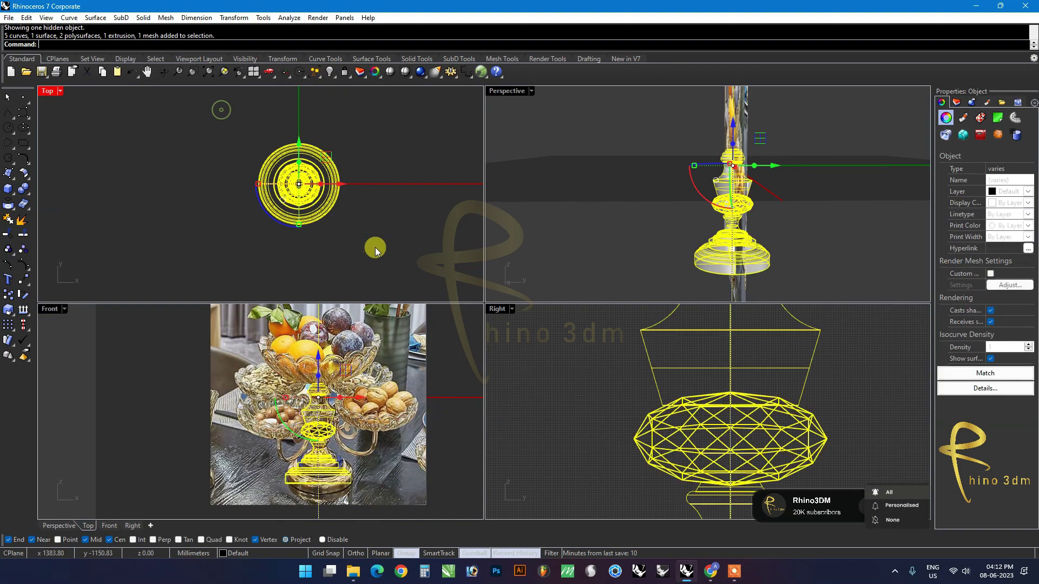
{"action": "left_click", "coordinate": [244, 380]}
{"action": "left_click", "coordinate": [243, 381]}
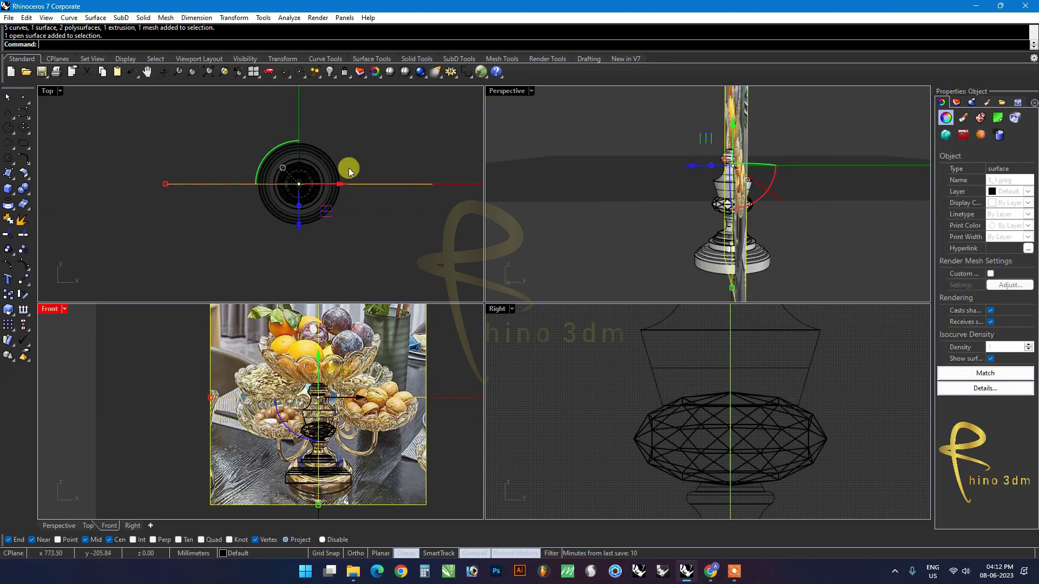
{"action": "left_click", "coordinate": [341, 72]}
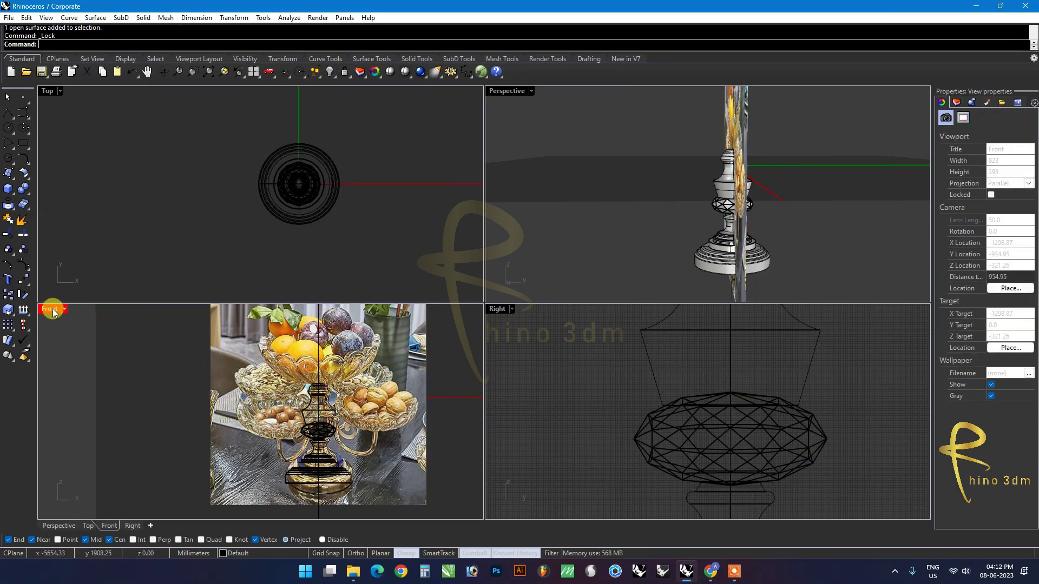
Step: In a maximized Front view, group all the vase parts into one object
{"action": "double_click", "coordinate": [54, 311]}
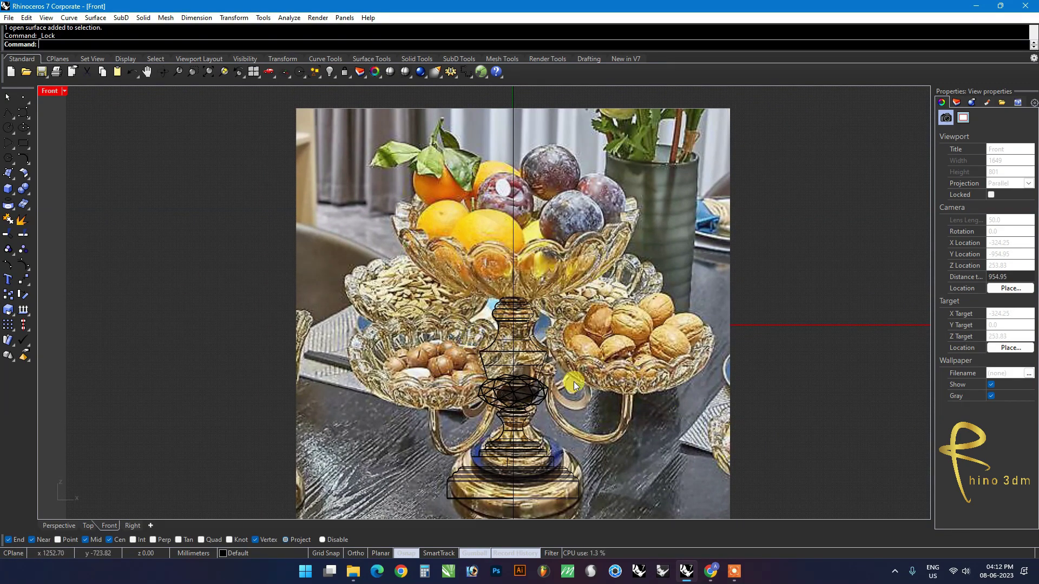
{"action": "left_click", "coordinate": [489, 357]}
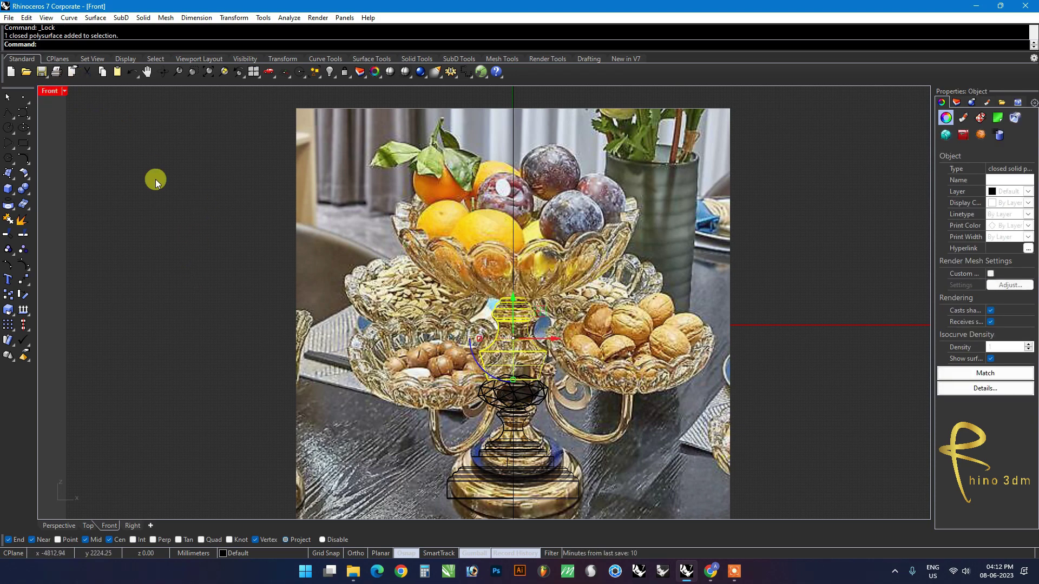
{"action": "scroll", "coordinate": [189, 217], "scroll_direction": "down", "scroll_amount": 2}
{"action": "left_click_drag", "start_coordinate": [213, 239], "coordinate": [547, 470]}
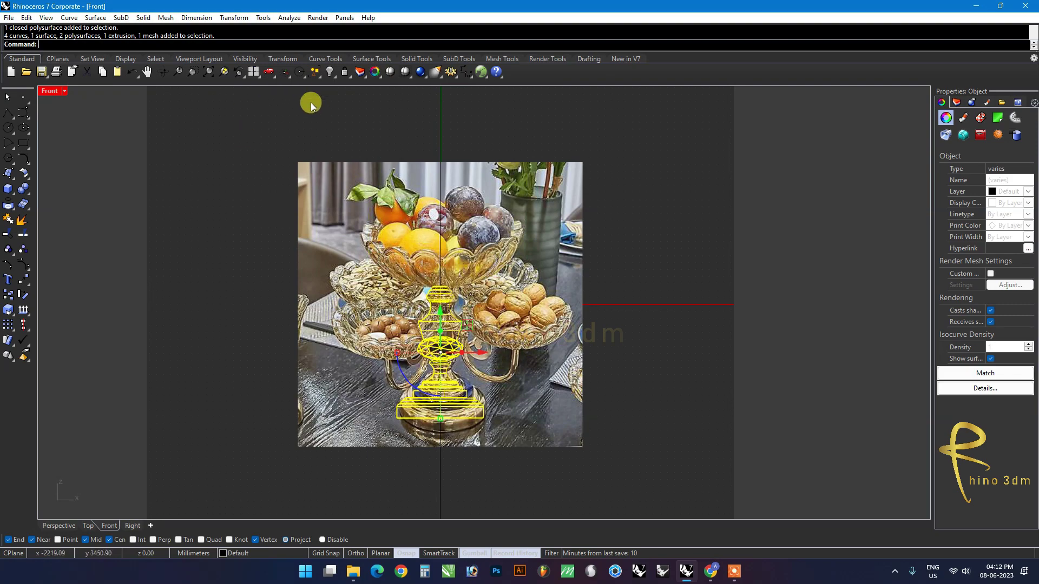
{"action": "key", "text": "ctrl+g"}
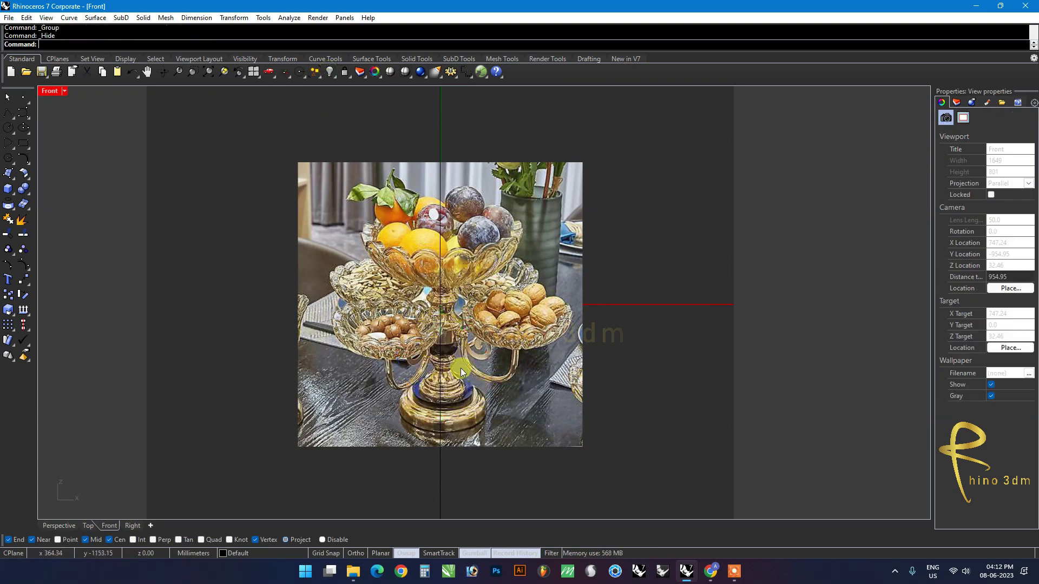
{"action": "scroll", "coordinate": [459, 368], "scroll_direction": "up", "scroll_amount": 5}
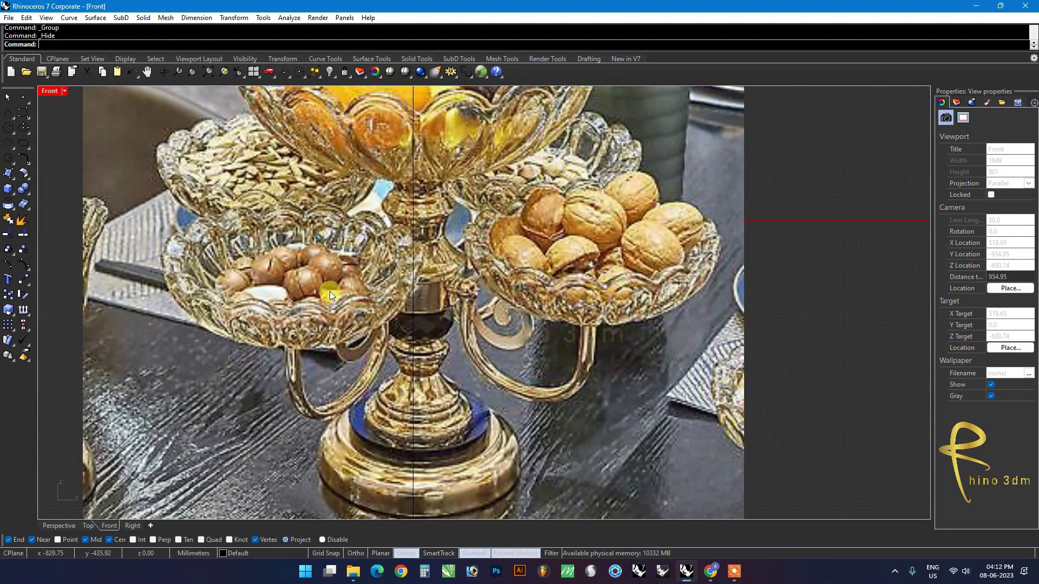
{"action": "scroll", "coordinate": [472, 303], "scroll_direction": "up", "scroll_amount": 2}
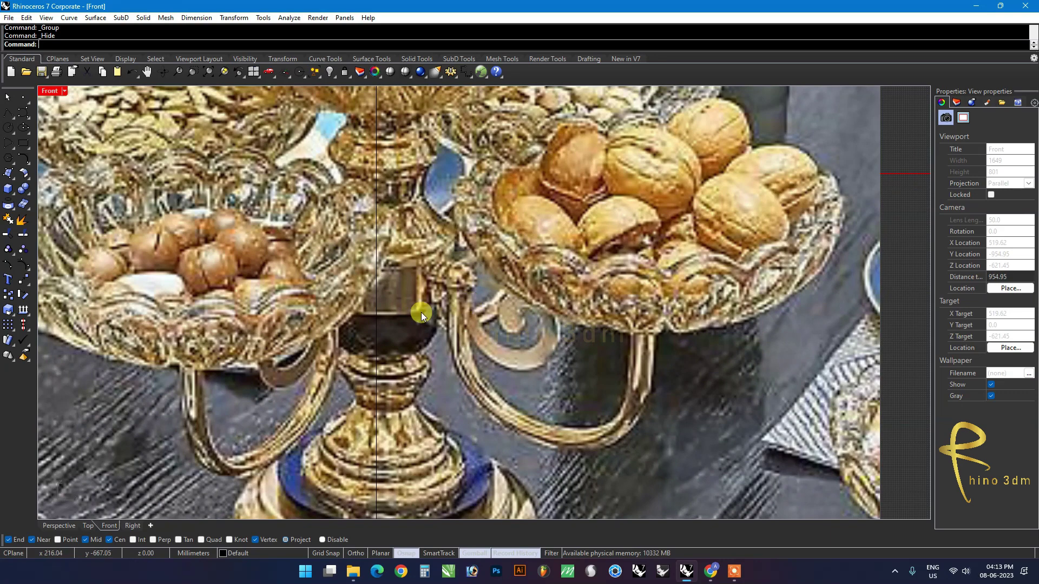
{"action": "scroll", "coordinate": [433, 297], "scroll_direction": "up", "scroll_amount": 1}
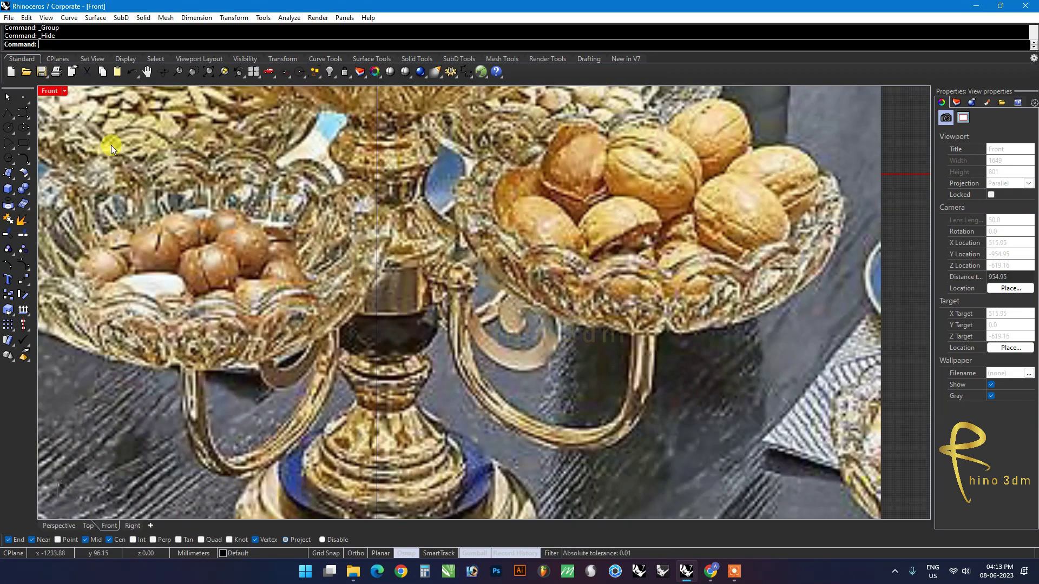
Step: Restore the four-view layout and show the hidden vase parts again
{"action": "double_click", "coordinate": [53, 90]}
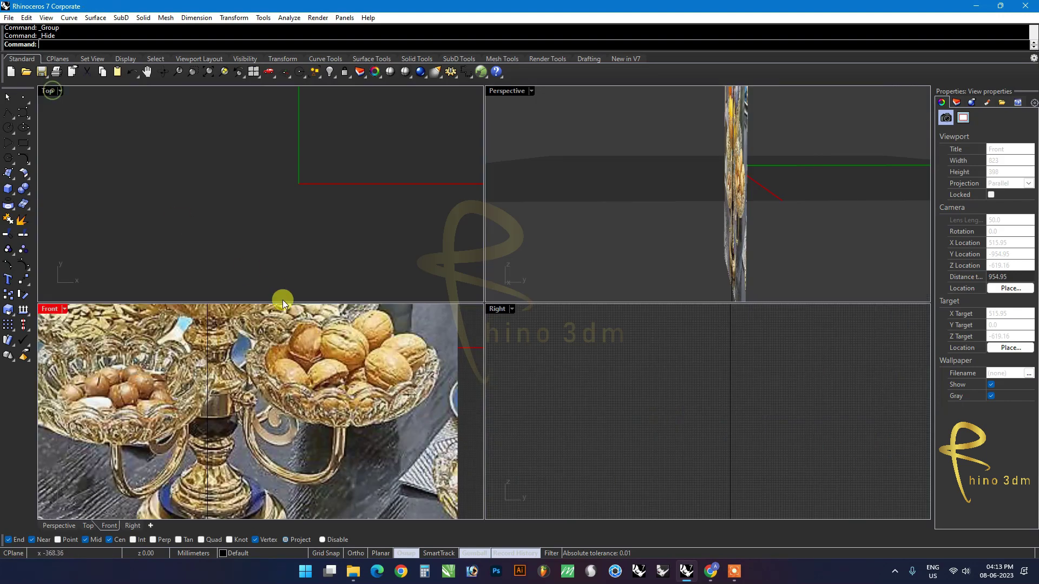
{"action": "left_click", "coordinate": [328, 72]}
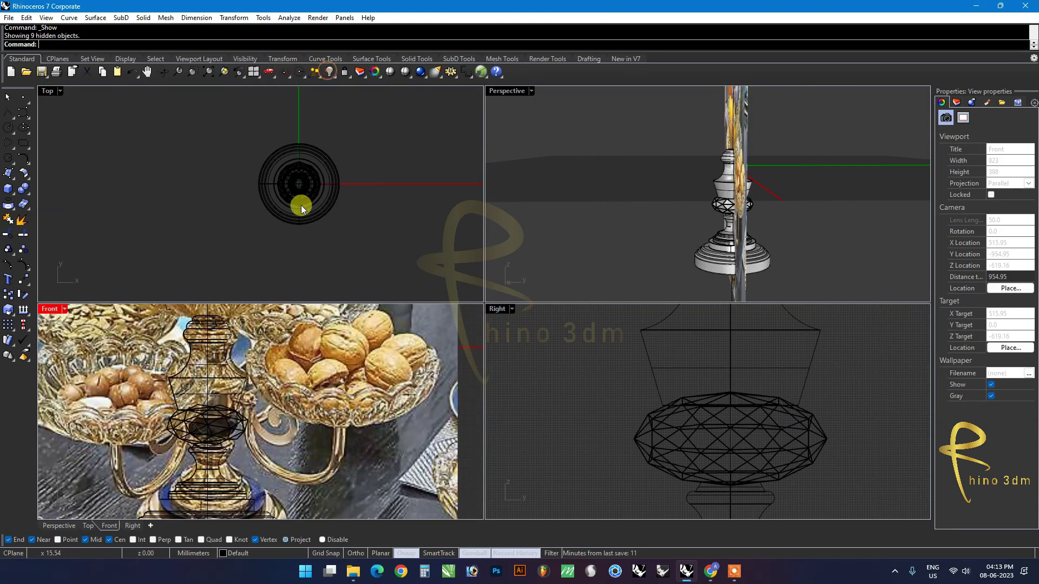
{"action": "scroll", "coordinate": [718, 212], "scroll_direction": "up", "scroll_amount": 3}
{"action": "scroll", "coordinate": [699, 209], "scroll_direction": "up", "scroll_amount": 2}
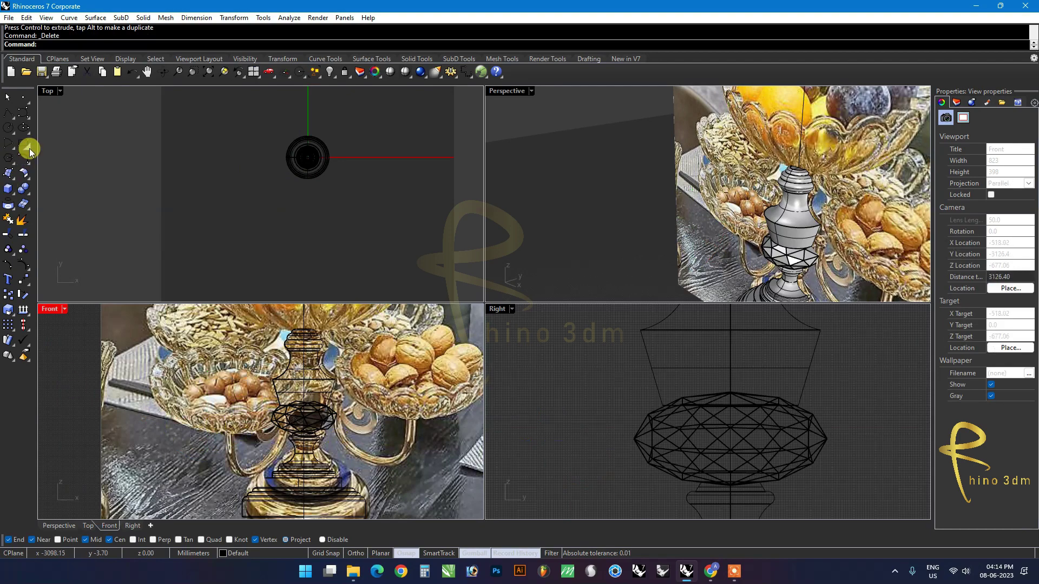
Step: Draw a rectangle with fully rounded corners, forming a capsule
{"action": "left_click", "coordinate": [30, 152]}
{"action": "left_click", "coordinate": [92, 148]}
{"action": "left_click", "coordinate": [196, 124]}
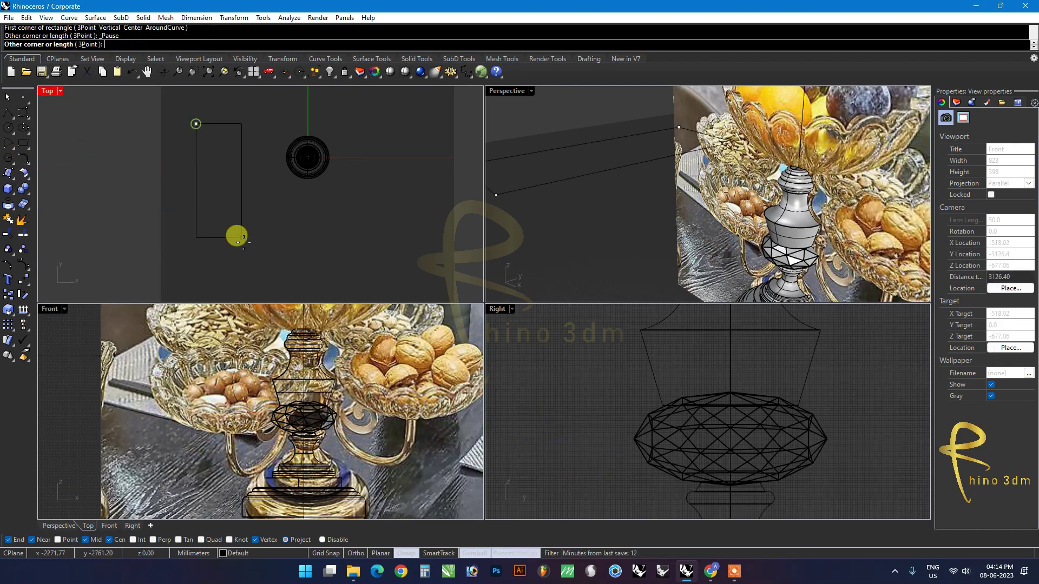
{"action": "left_click", "coordinate": [269, 276]}
{"action": "left_click", "coordinate": [238, 207]}
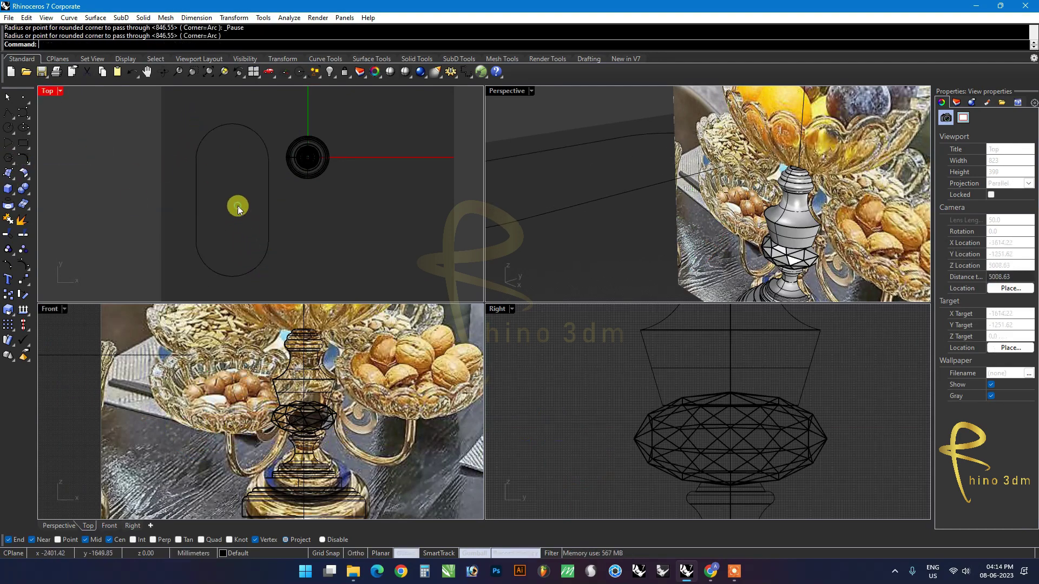
Step: Trim the capsule's top arc with a cutting rectangle, then delete the cutter
{"action": "left_click", "coordinate": [23, 143]}
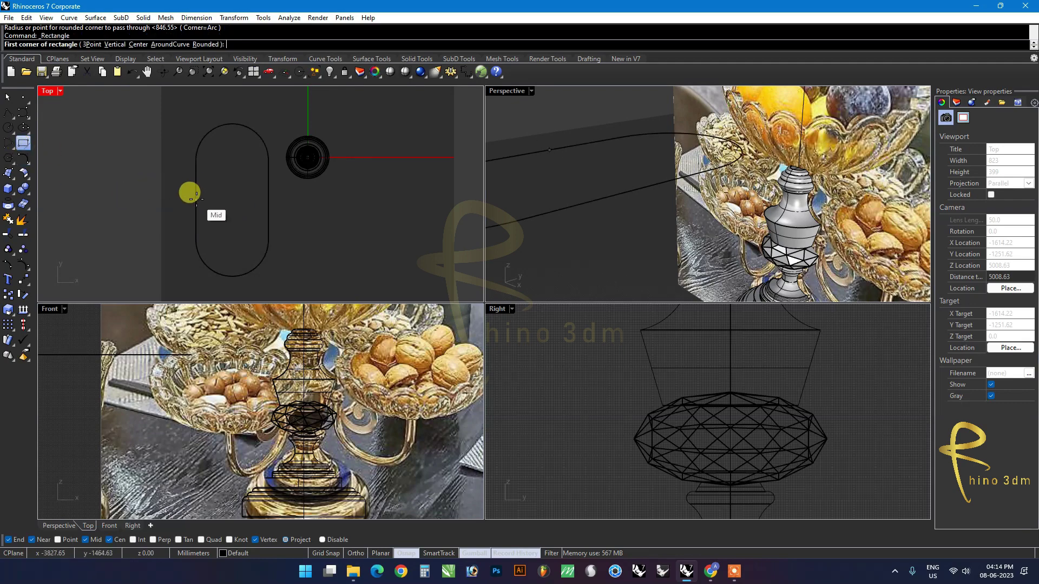
{"action": "left_click", "coordinate": [197, 200]}
{"action": "left_click", "coordinate": [306, 102]}
{"action": "left_click_drag", "start_coordinate": [265, 103], "coordinate": [243, 103]}
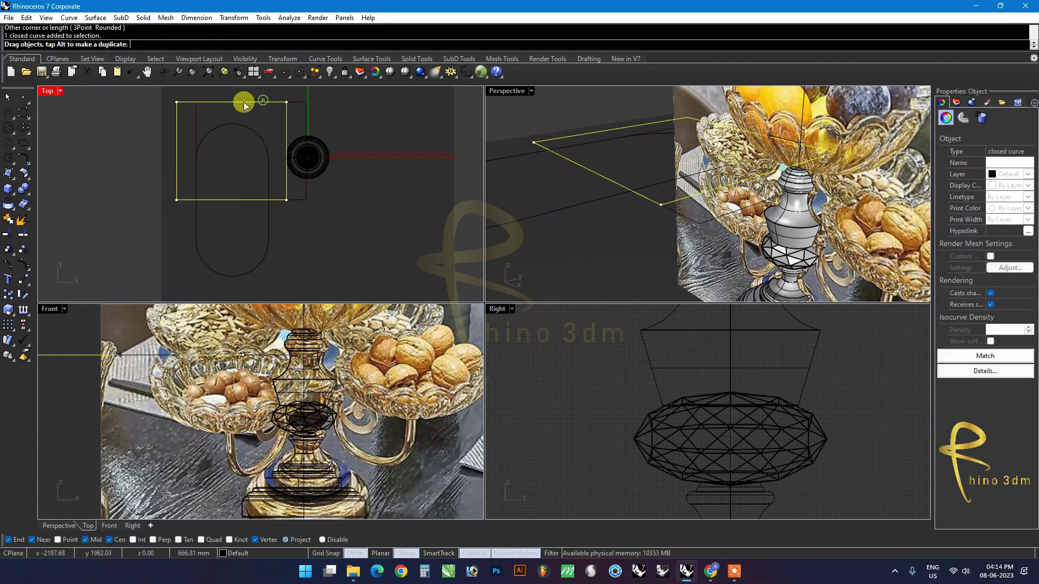
{"action": "left_click", "coordinate": [268, 226], "text": "shift"}
{"action": "left_click", "coordinate": [7, 234]}
{"action": "left_click", "coordinate": [199, 146]}
{"action": "key", "text": "Return"}
{"action": "left_click", "coordinate": [214, 200]}
{"action": "key", "text": "Delete"}
Step: Rotate the U-shaped curve 90 degrees to stand it upright
{"action": "left_click", "coordinate": [262, 240]}
{"action": "scroll", "coordinate": [222, 254], "scroll_direction": "down", "scroll_amount": 2}
{"action": "scroll", "coordinate": [148, 390], "scroll_direction": "down", "scroll_amount": 3}
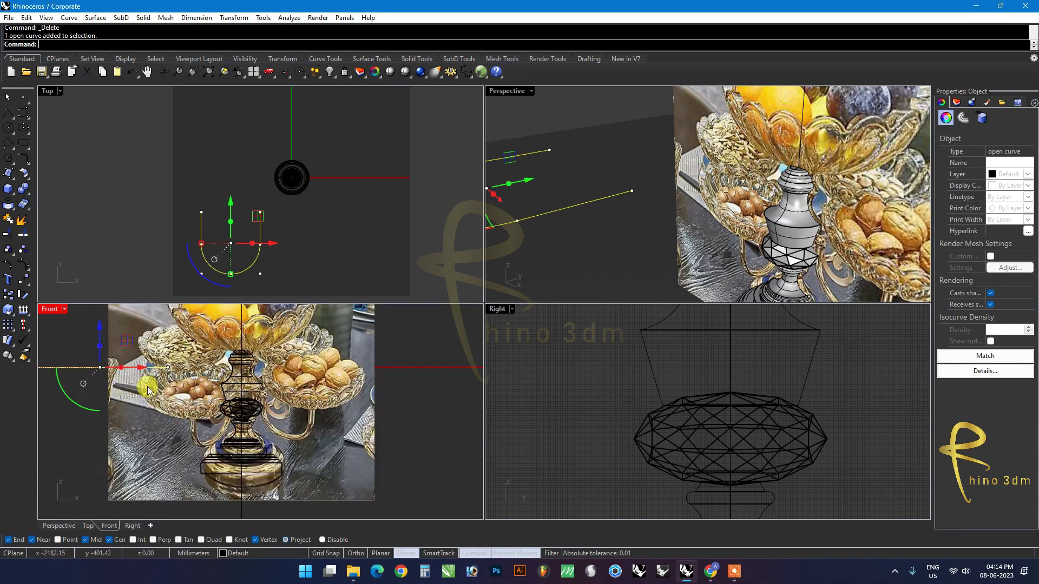
{"action": "right_click_drag", "start_coordinate": [554, 225], "coordinate": [518, 207]}
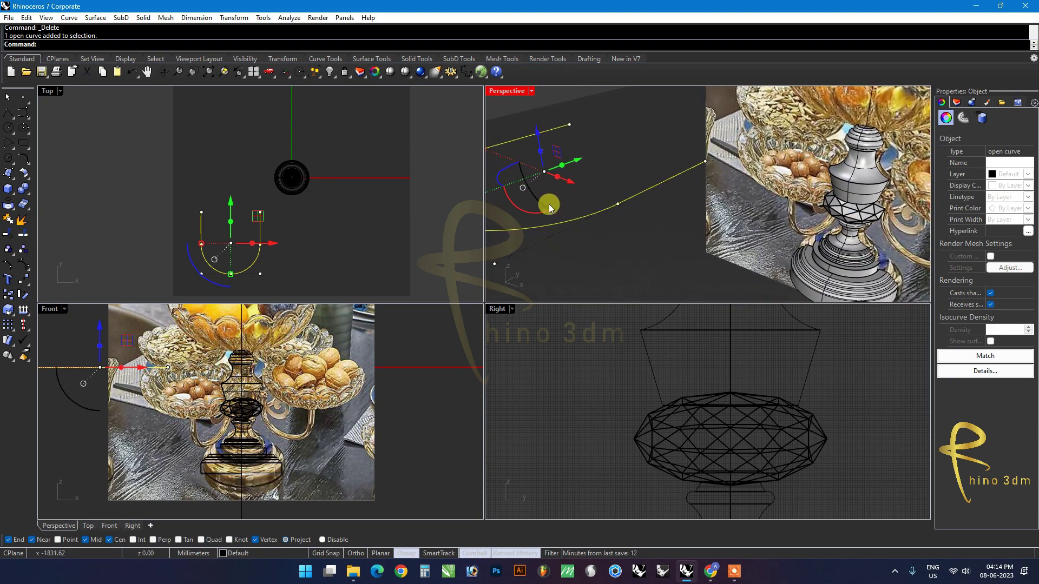
{"action": "left_click", "coordinate": [518, 207]}
{"action": "key", "text": "Return"}
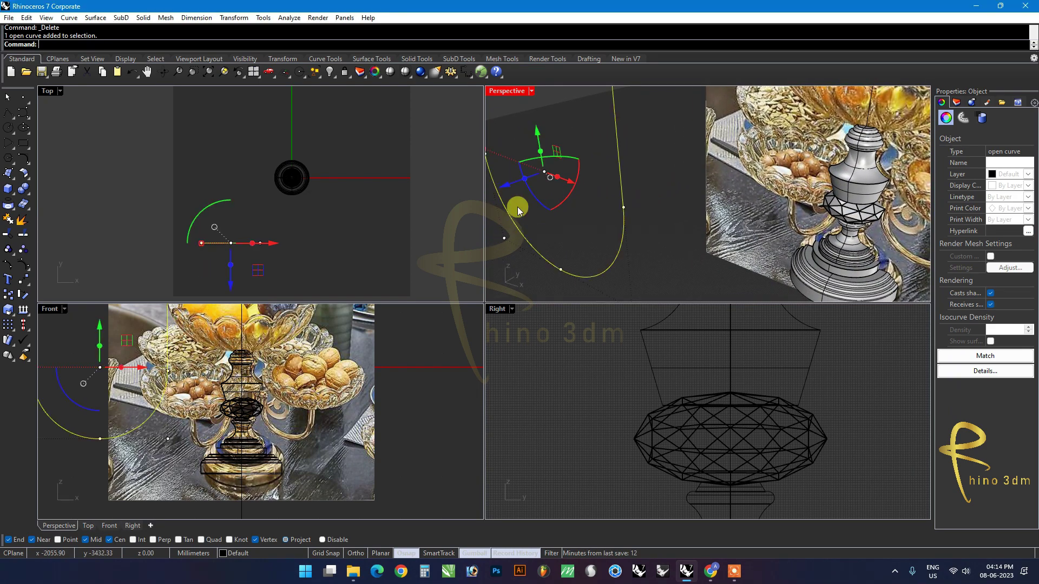
Step: Scale the U curve down and move it beside the stem onto the photo's arm
{"action": "scroll", "coordinate": [321, 383], "scroll_direction": "down", "scroll_amount": 2}
{"action": "left_click_drag", "start_coordinate": [168, 377], "coordinate": [190, 369]}
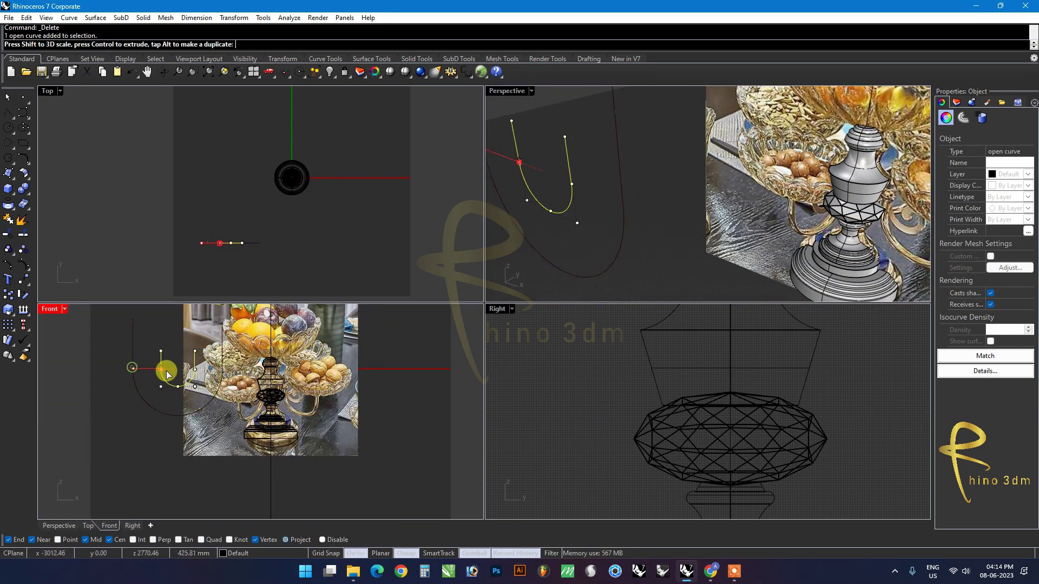
{"action": "left_click_drag", "start_coordinate": [190, 370], "coordinate": [265, 397]}
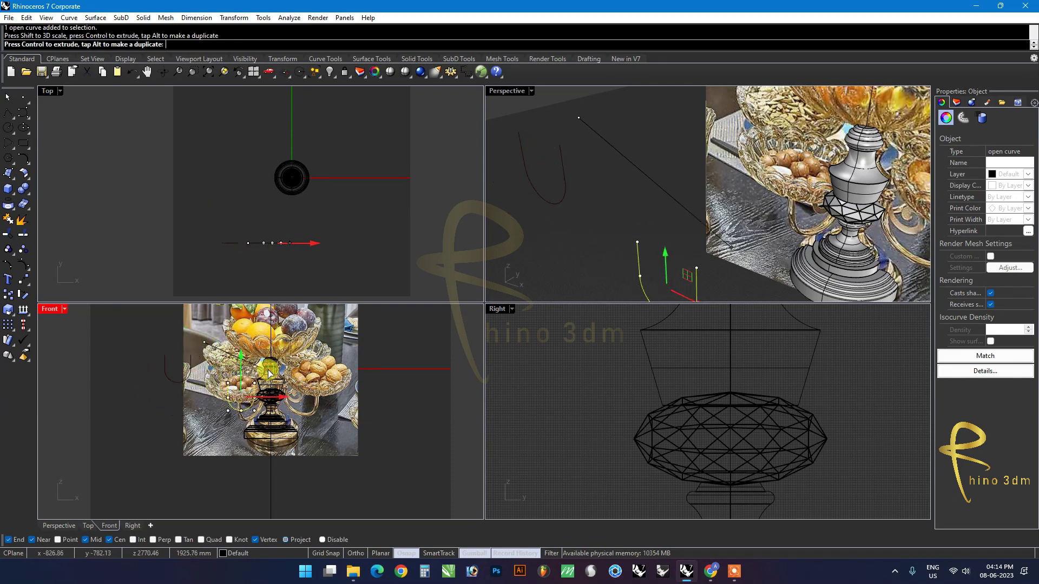
{"action": "scroll", "coordinate": [265, 398], "scroll_direction": "up", "scroll_amount": 3}
{"action": "scroll", "coordinate": [266, 397], "scroll_direction": "up", "scroll_amount": 1}
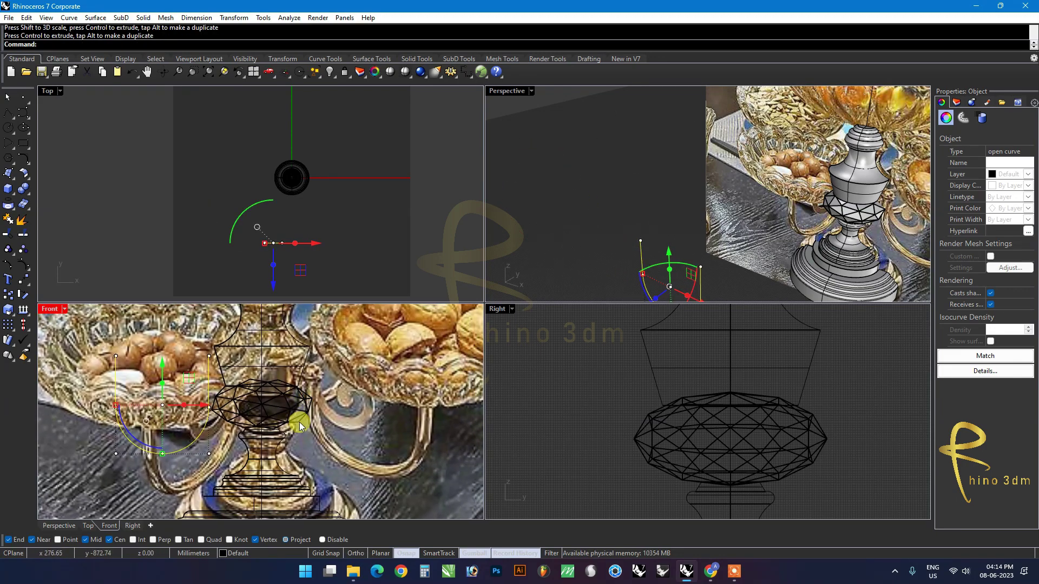
{"action": "scroll", "coordinate": [210, 377], "scroll_direction": "up", "scroll_amount": 1}
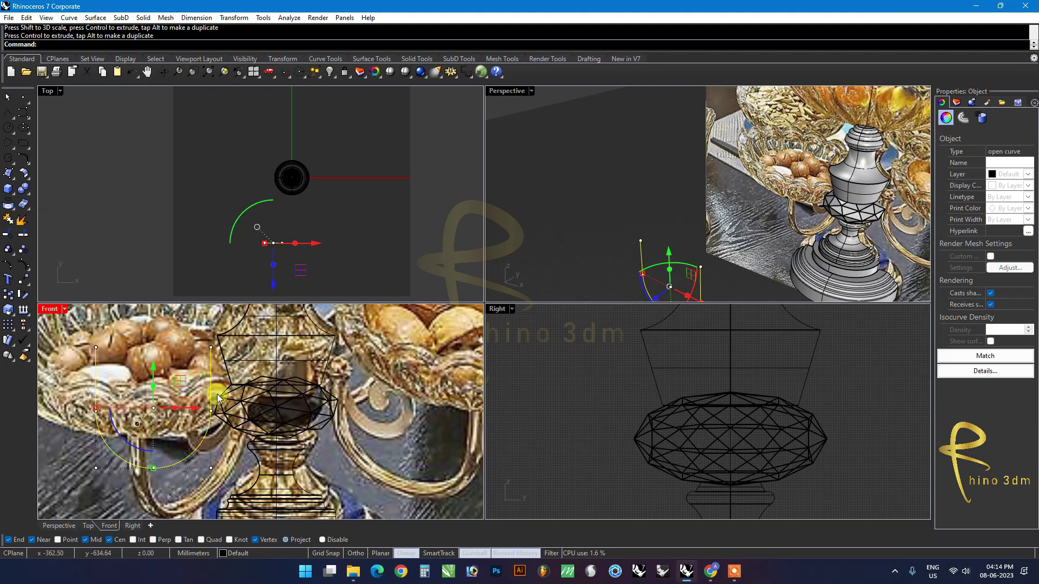
{"action": "left_click_drag", "start_coordinate": [200, 407], "coordinate": [192, 401]}
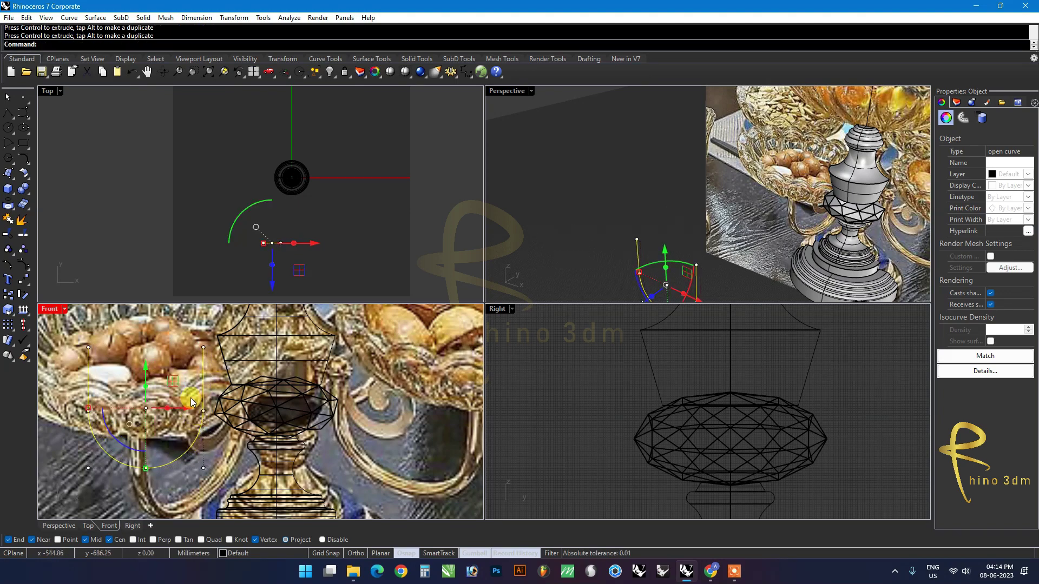
Step: Raise two control points of the arm curve to reshape it
{"action": "left_click_drag", "start_coordinate": [72, 342], "coordinate": [214, 365]}
{"action": "left_click_drag", "start_coordinate": [147, 310], "coordinate": [147, 324]}
{"action": "left_click", "coordinate": [201, 429]}
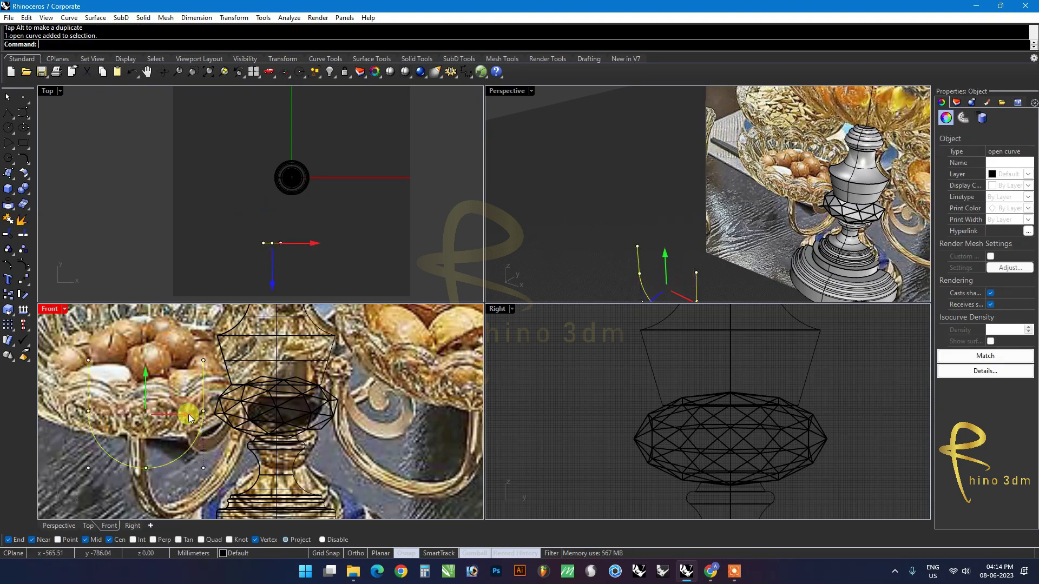
{"action": "left_click", "coordinate": [209, 423]}
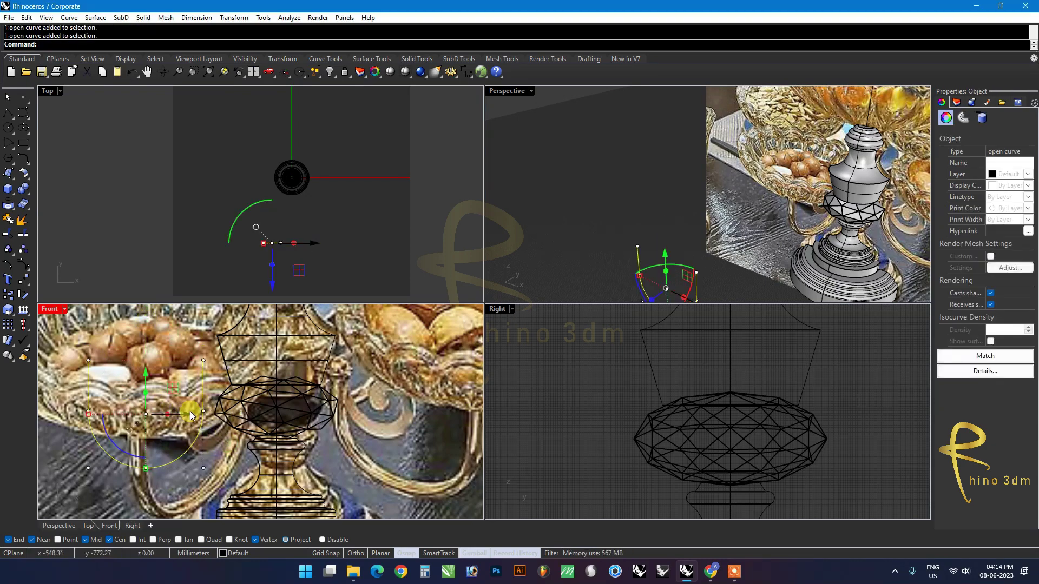
Step: Make a first Pipe tube along the curve, inspect it, then undo it
{"action": "type", "text": "Pipe"}
{"action": "key", "text": "Return"}
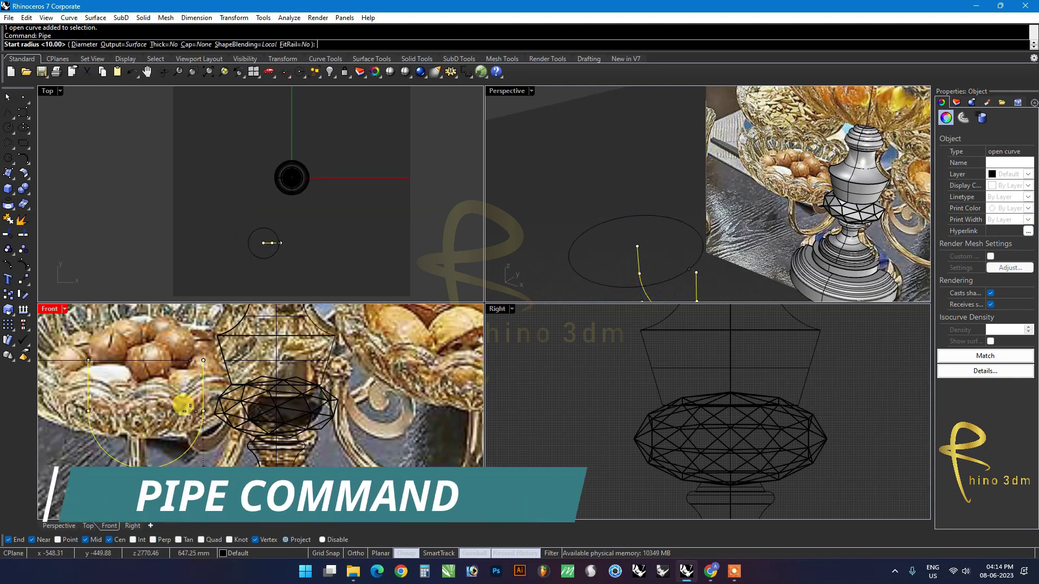
{"action": "left_click", "coordinate": [196, 411]}
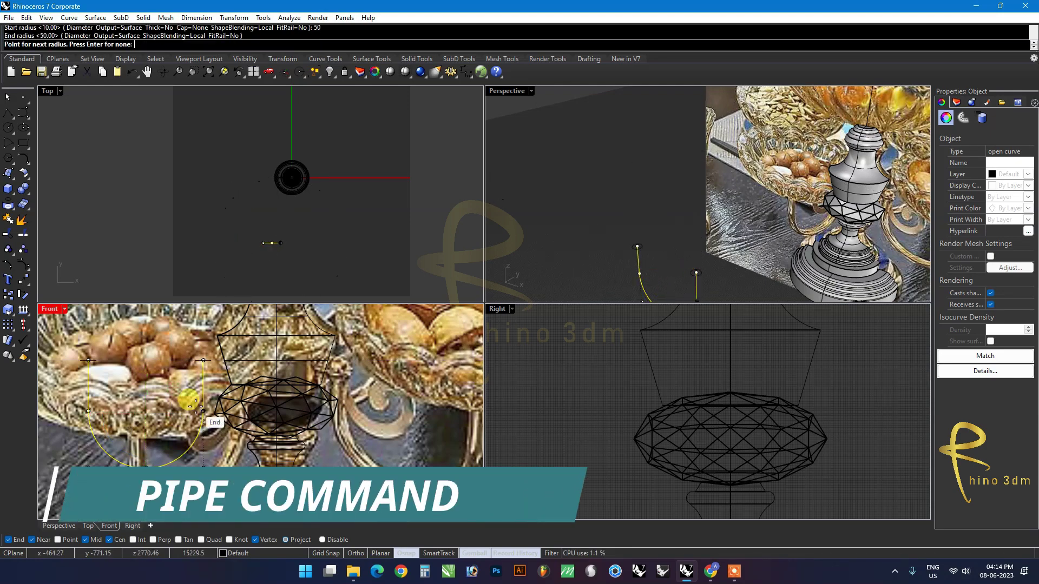
{"action": "key", "text": "Return"}
{"action": "left_click", "coordinate": [618, 274]}
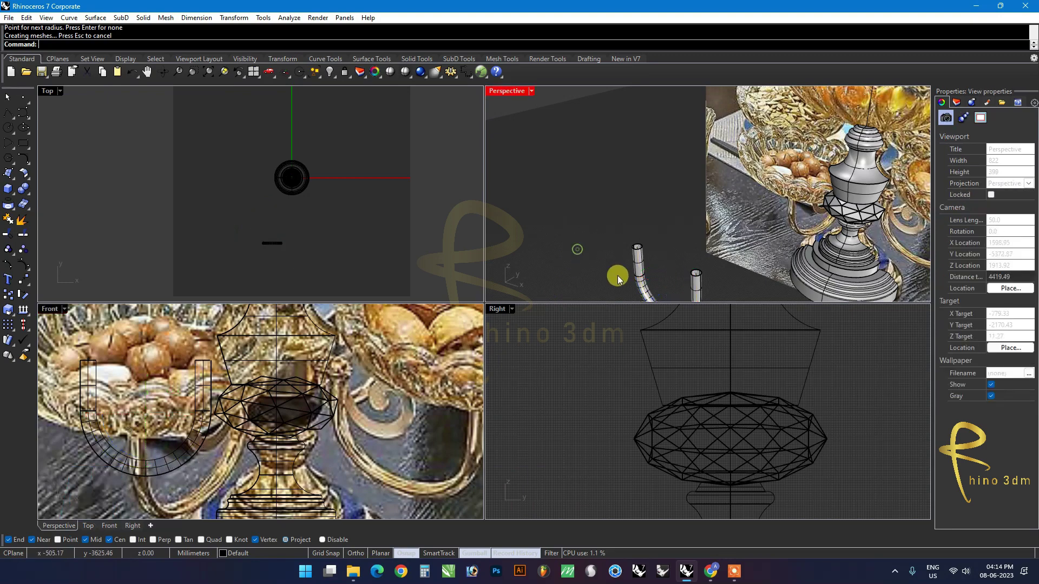
{"action": "scroll", "coordinate": [639, 250], "scroll_direction": "up", "scroll_amount": 3}
{"action": "scroll", "coordinate": [640, 250], "scroll_direction": "up", "scroll_amount": 2}
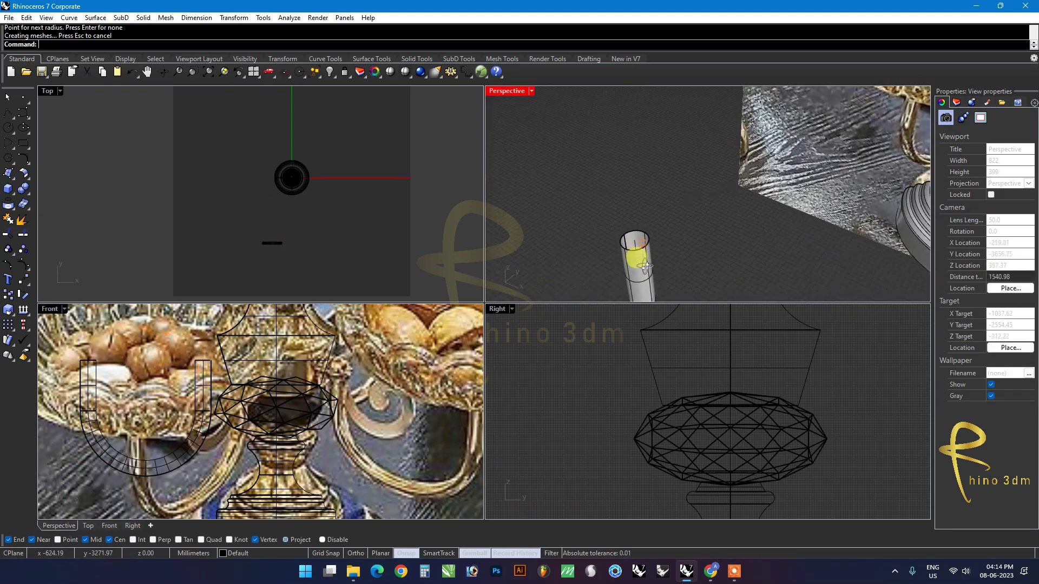
{"action": "scroll", "coordinate": [642, 260], "scroll_direction": "up", "scroll_amount": 2}
{"action": "key", "text": "ctrl+z"}
Step: Pipe the U curve again with Cap=Flat and a single radius
{"action": "right_click", "coordinate": [647, 267]}
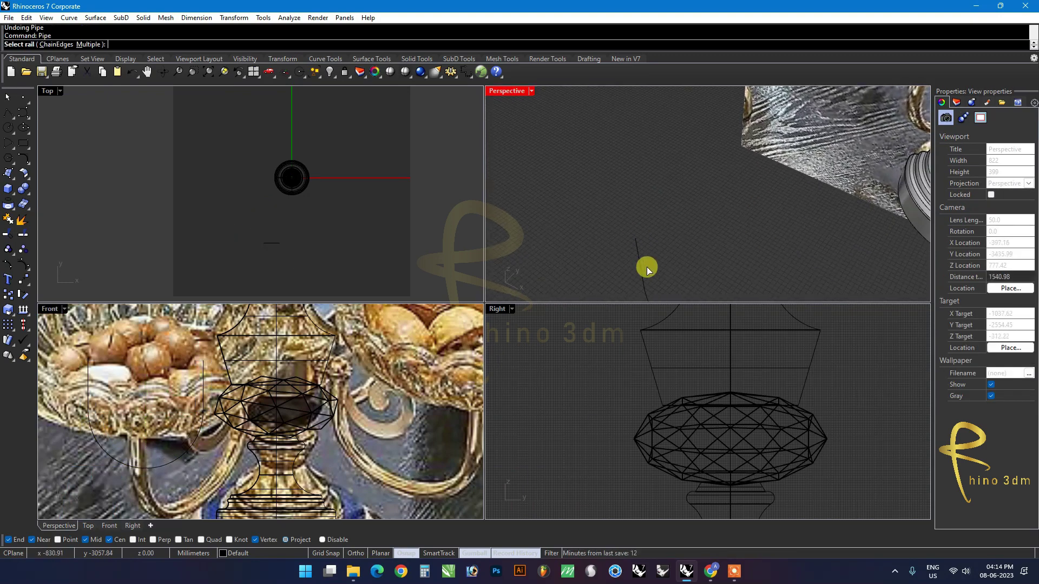
{"action": "left_click", "coordinate": [205, 370]}
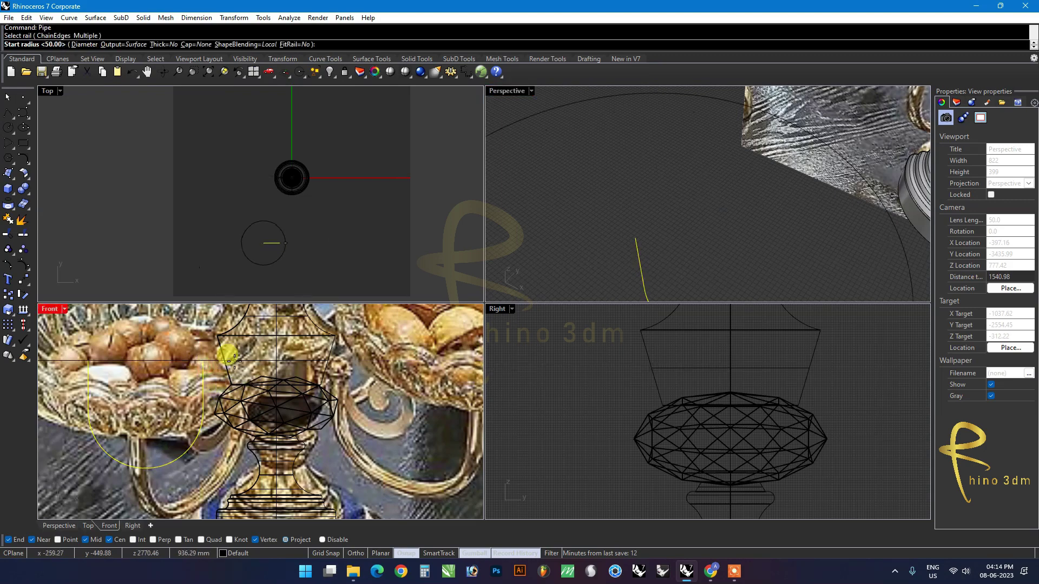
{"action": "left_click", "coordinate": [193, 44]}
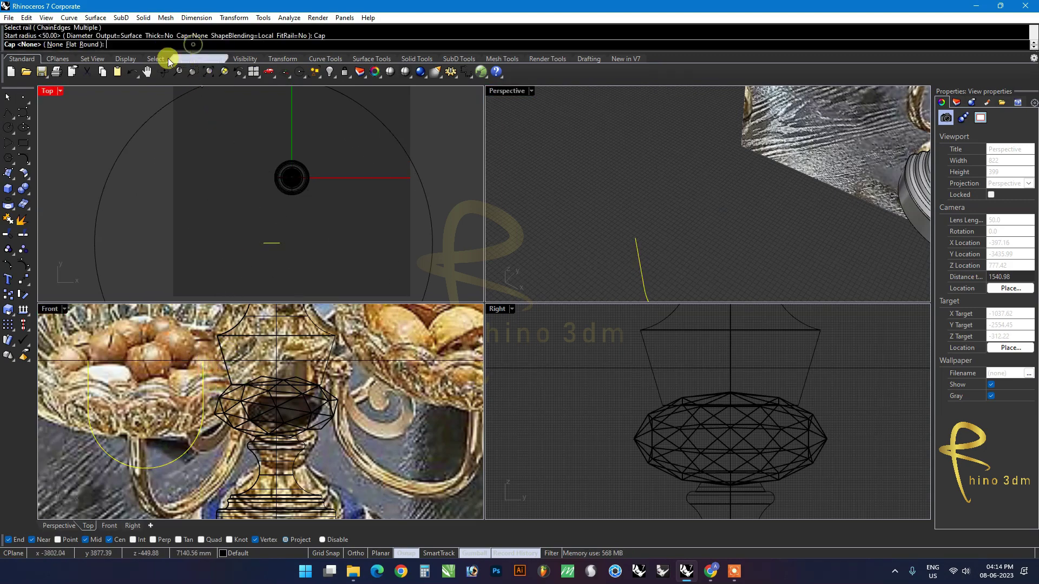
{"action": "left_click", "coordinate": [70, 44]}
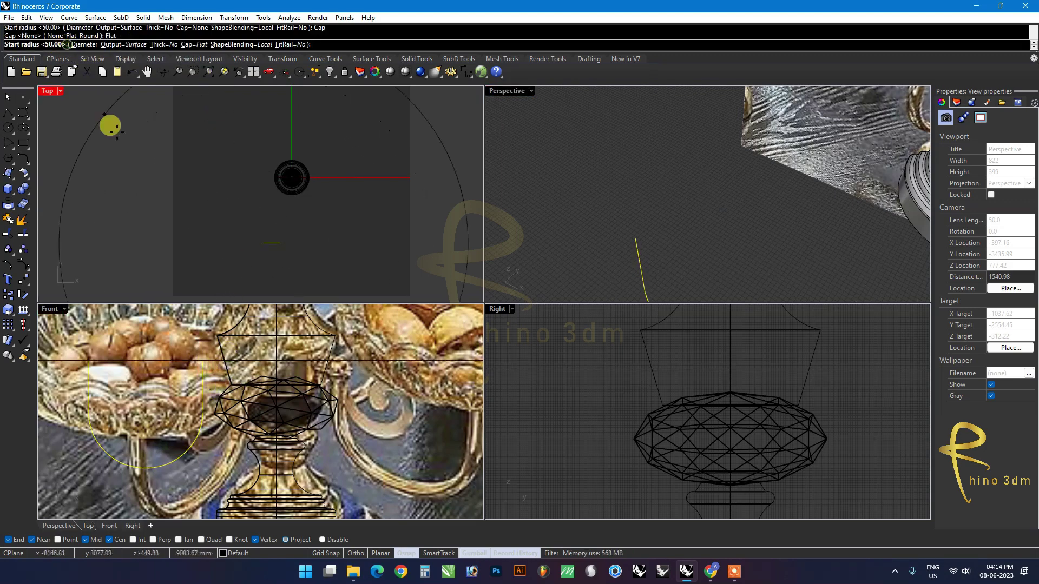
{"action": "left_click", "coordinate": [188, 191]}
{"action": "key", "text": "Return"}
{"action": "scroll", "coordinate": [547, 242], "scroll_direction": "down", "scroll_amount": 2}
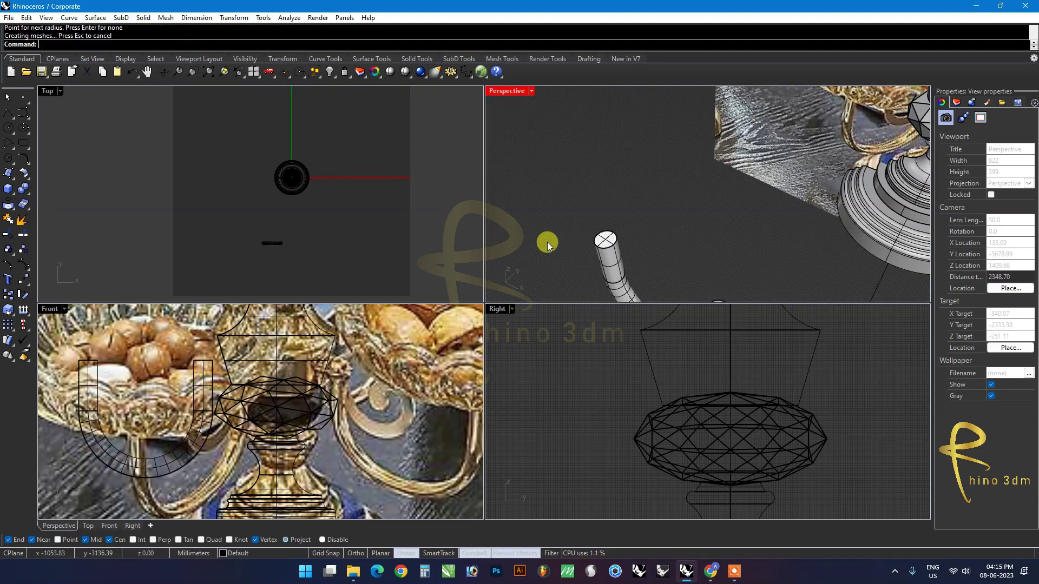
{"action": "scroll", "coordinate": [547, 242], "scroll_direction": "down", "scroll_amount": 2}
{"action": "scroll", "coordinate": [362, 373], "scroll_direction": "down", "scroll_amount": 3}
{"action": "scroll", "coordinate": [615, 241], "scroll_direction": "down", "scroll_amount": 2}
{"action": "scroll", "coordinate": [615, 241], "scroll_direction": "down", "scroll_amount": 2}
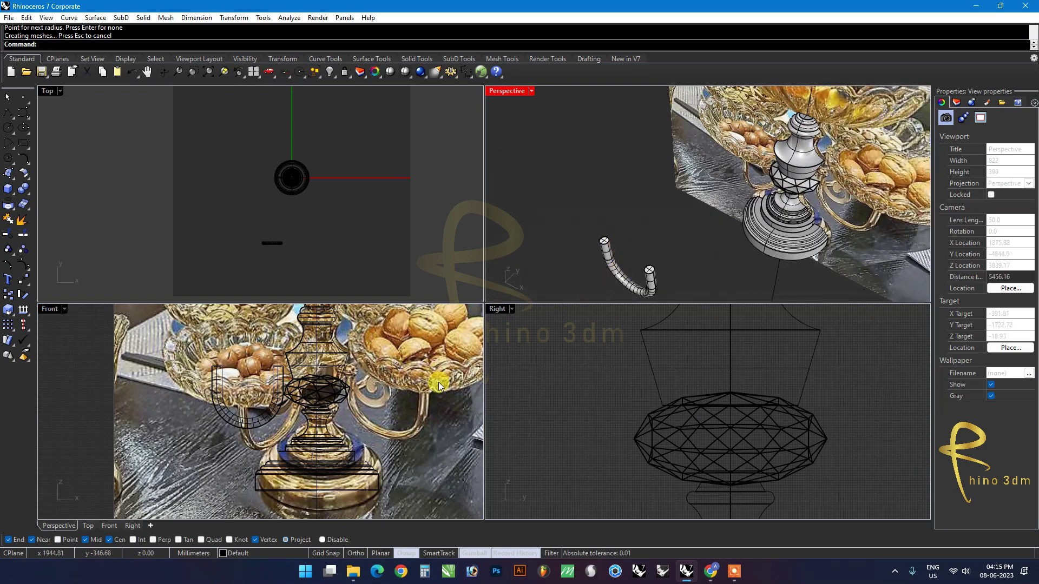
{"action": "scroll", "coordinate": [338, 388], "scroll_direction": "down", "scroll_amount": 2}
{"action": "left_click", "coordinate": [292, 385]}
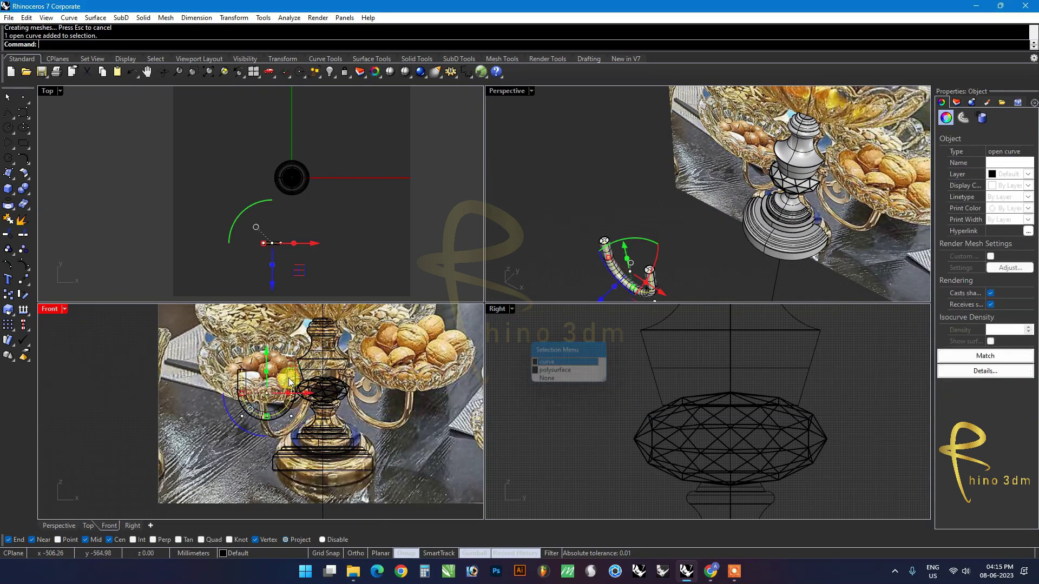
Step: Group the arm tube together with its path curve
{"action": "scroll", "coordinate": [288, 382], "scroll_direction": "up", "scroll_amount": 3}
{"action": "left_click", "coordinate": [289, 368]}
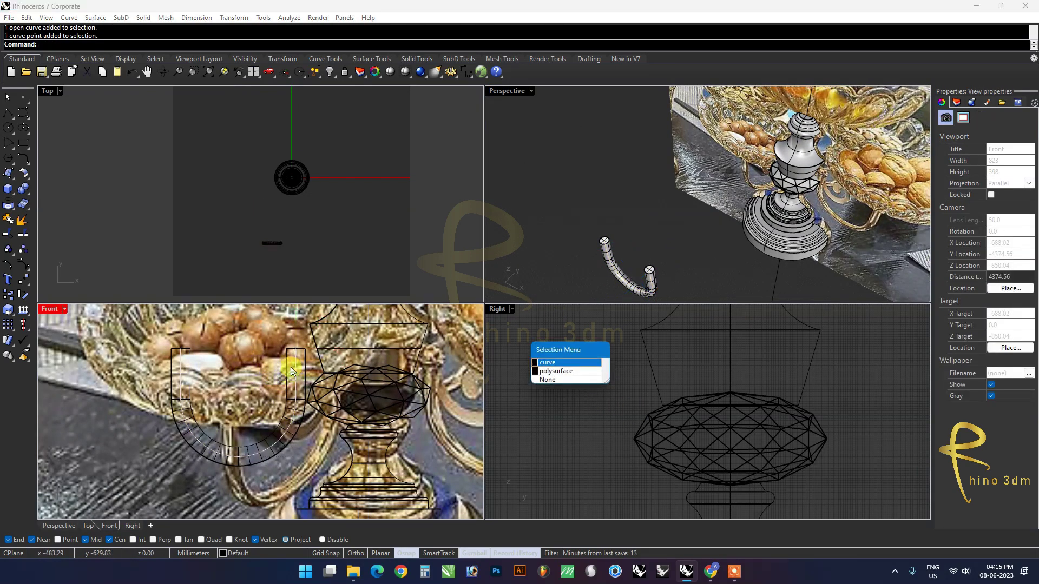
{"action": "key", "text": "ctrl+g"}
{"action": "scroll", "coordinate": [438, 379], "scroll_direction": "down", "scroll_amount": 3}
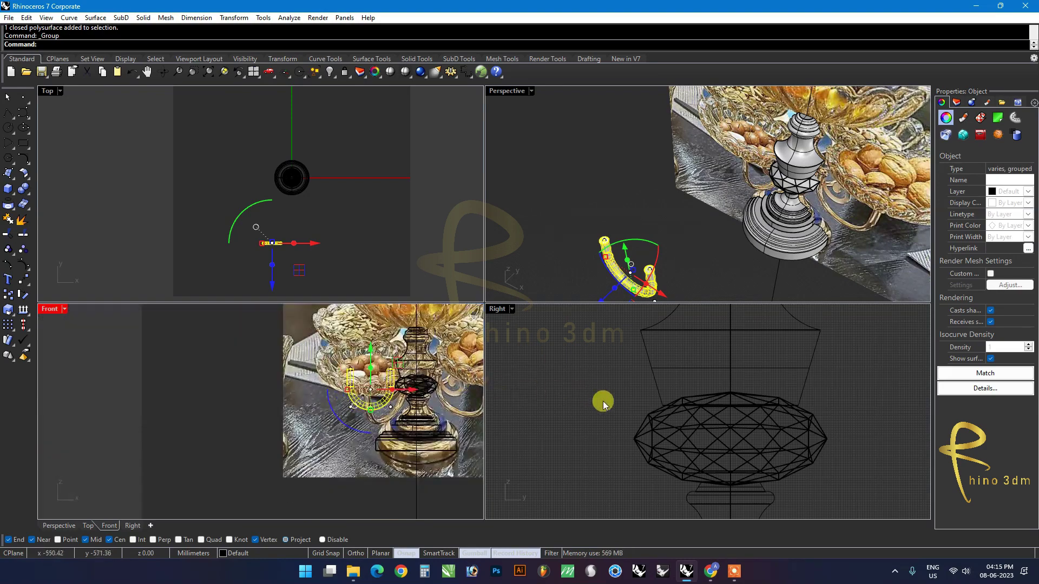
{"action": "scroll", "coordinate": [629, 396], "scroll_direction": "down", "scroll_amount": 3}
{"action": "scroll", "coordinate": [617, 397], "scroll_direction": "up", "scroll_amount": 2}
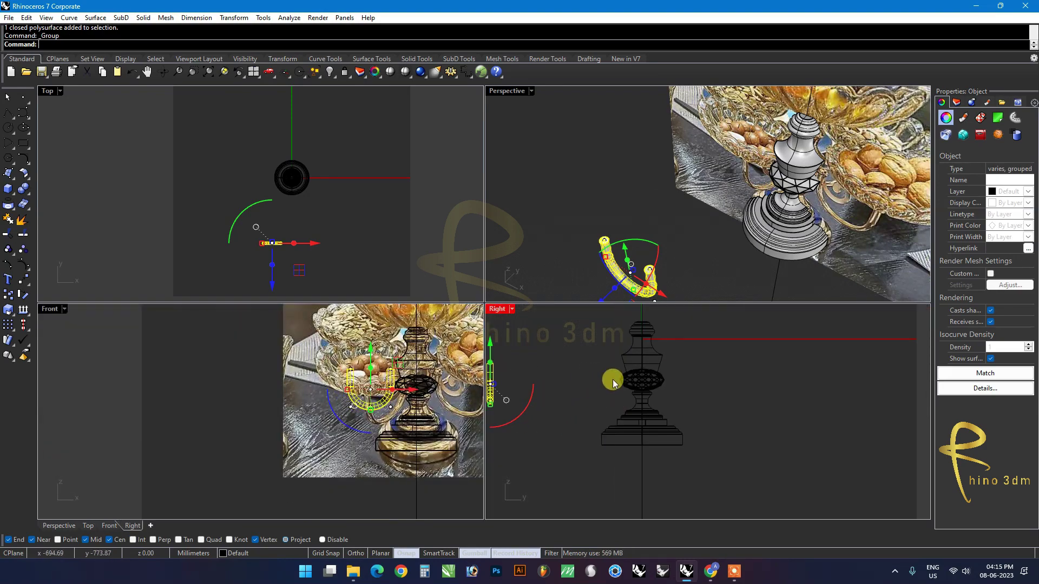
Step: Align the arm to the stem's vertical centre in the Right view, accepting the history warning
{"action": "left_click", "coordinate": [30, 332]}
{"action": "left_click", "coordinate": [54, 340]}
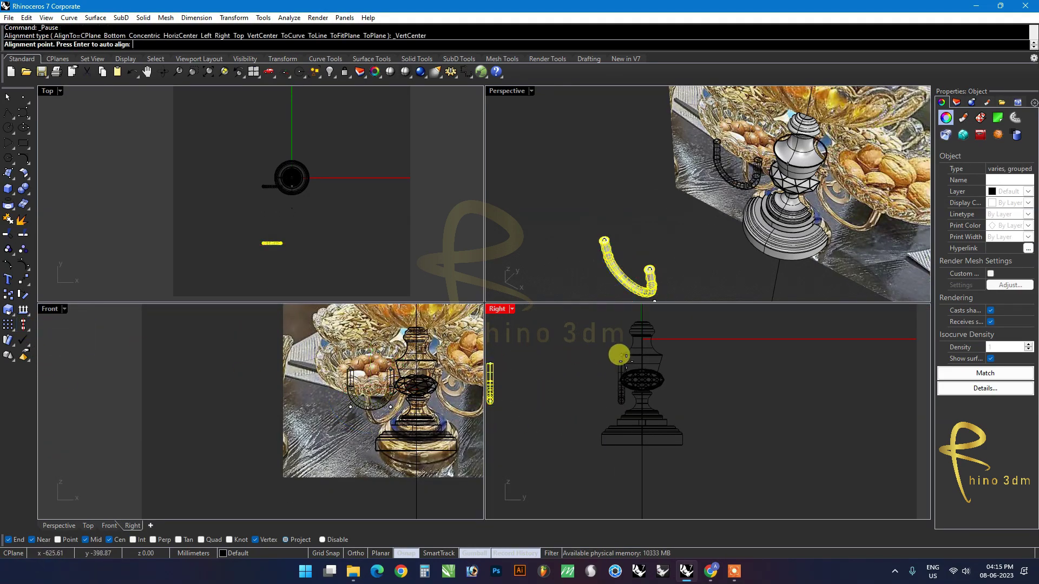
{"action": "scroll", "coordinate": [638, 354], "scroll_direction": "up", "scroll_amount": 2}
{"action": "left_click", "coordinate": [639, 355]}
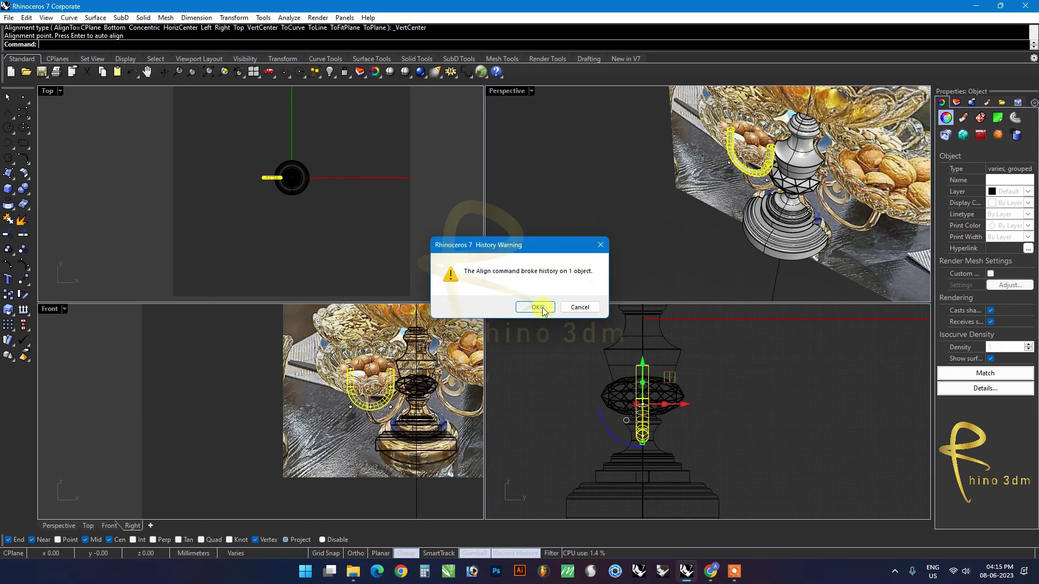
{"action": "left_click", "coordinate": [536, 305]}
{"action": "right_click_drag", "start_coordinate": [729, 236], "coordinate": [713, 294]}
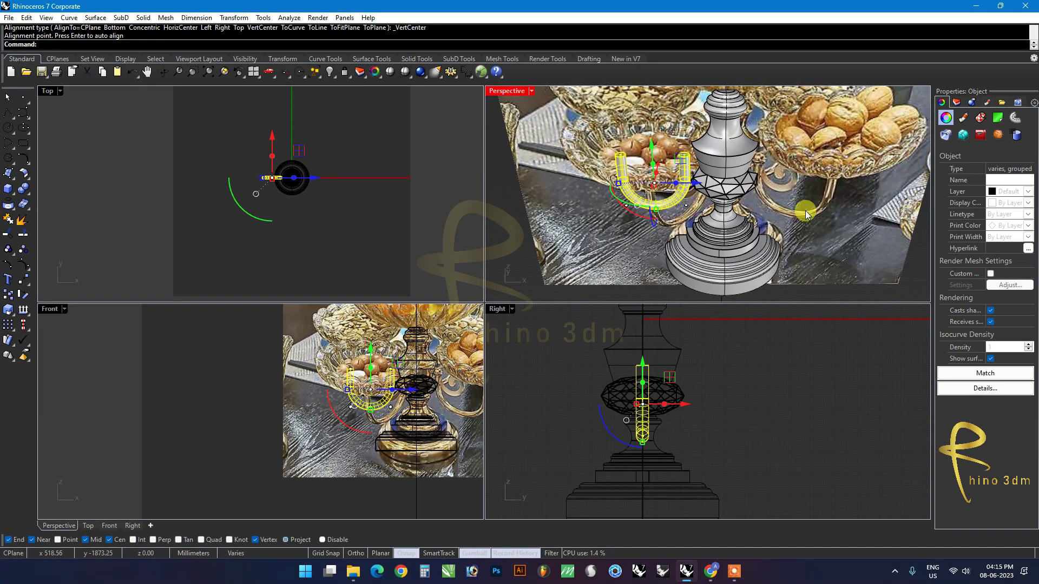
Step: Drag the grouped arm left of the stem along X, then lower it along Z
{"action": "key", "text": "Escape"}
{"action": "scroll", "coordinate": [417, 411], "scroll_direction": "up", "scroll_amount": 2}
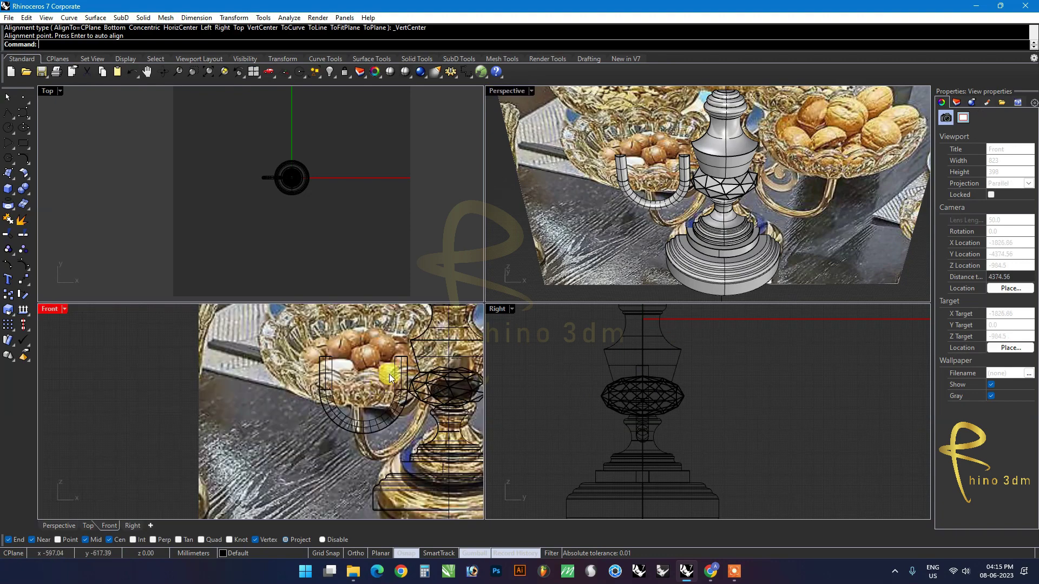
{"action": "left_click", "coordinate": [387, 370]}
{"action": "scroll", "coordinate": [398, 378], "scroll_direction": "up", "scroll_amount": 3}
{"action": "left_click_drag", "start_coordinate": [358, 418], "coordinate": [351, 418]}
{"action": "scroll", "coordinate": [346, 378], "scroll_direction": "down", "scroll_amount": 2}
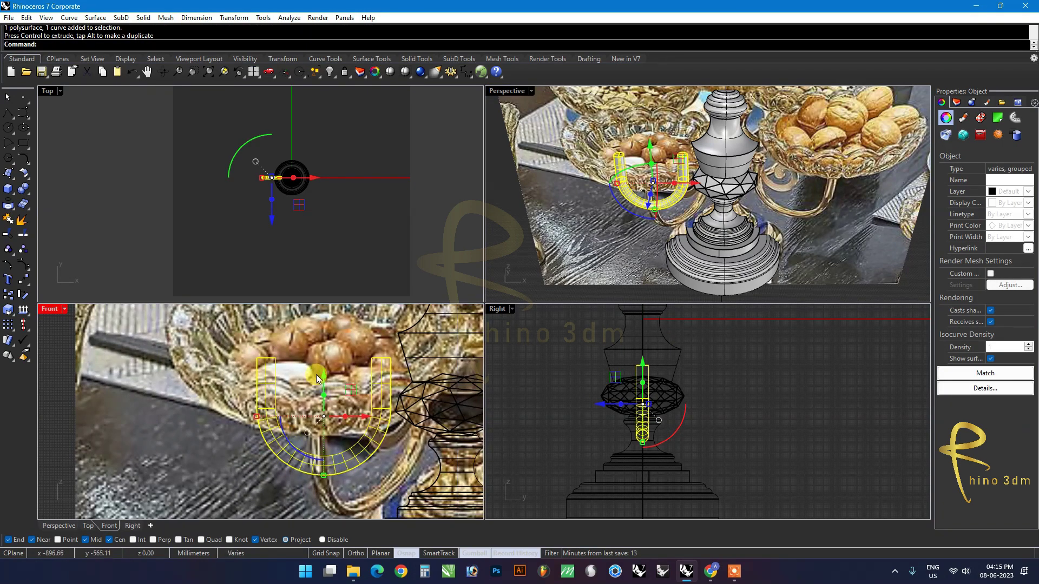
{"action": "left_click_drag", "start_coordinate": [330, 385], "coordinate": [361, 372]}
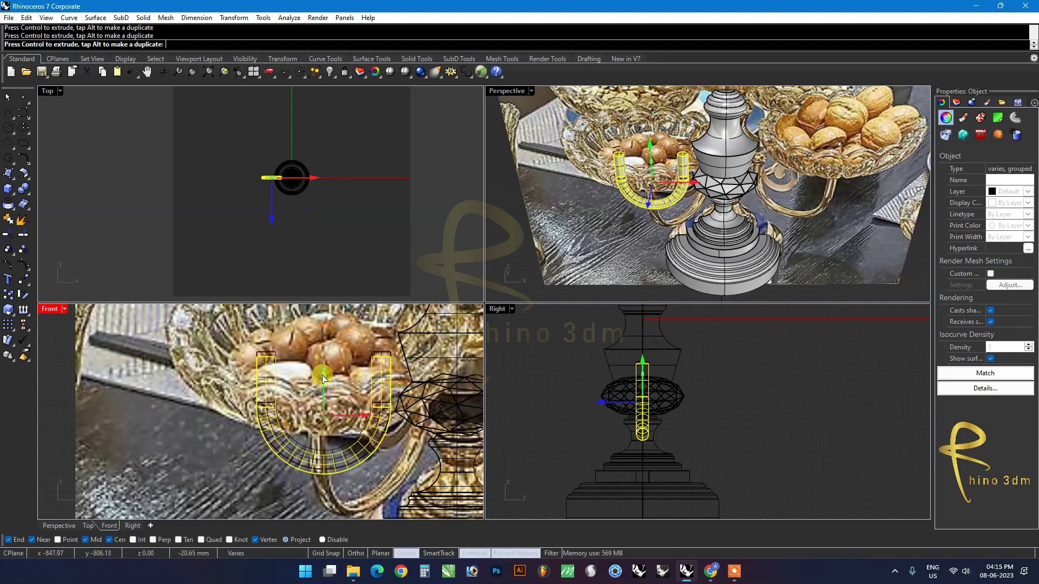
{"action": "scroll", "coordinate": [361, 372], "scroll_direction": "up", "scroll_amount": 3}
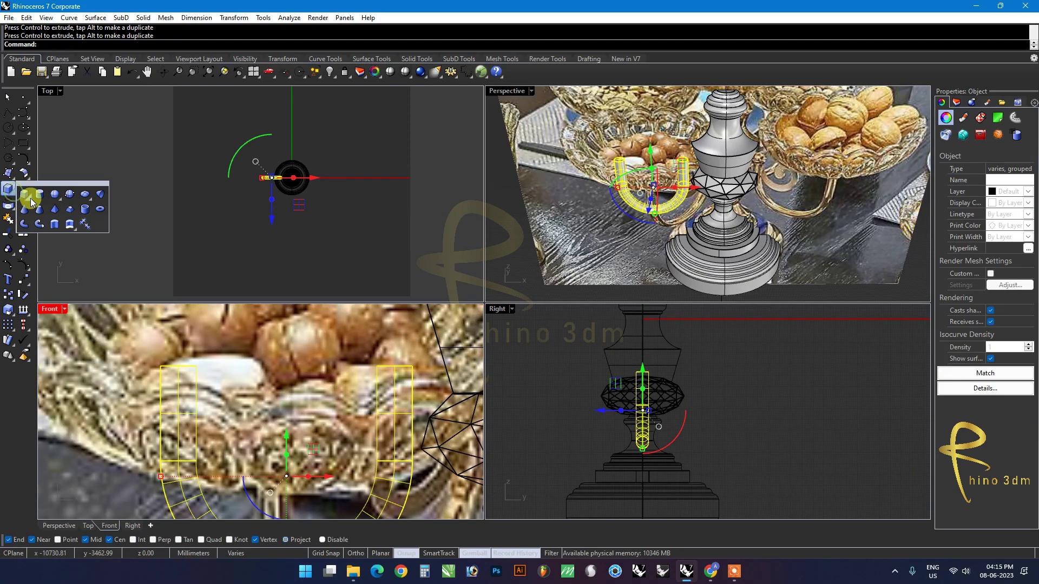
Step: Create a sphere centred on the pipe's end with a small radius
{"action": "left_click", "coordinate": [49, 196]}
{"action": "scroll", "coordinate": [254, 178], "scroll_direction": "up", "scroll_amount": 3}
{"action": "scroll", "coordinate": [349, 178], "scroll_direction": "up", "scroll_amount": 5}
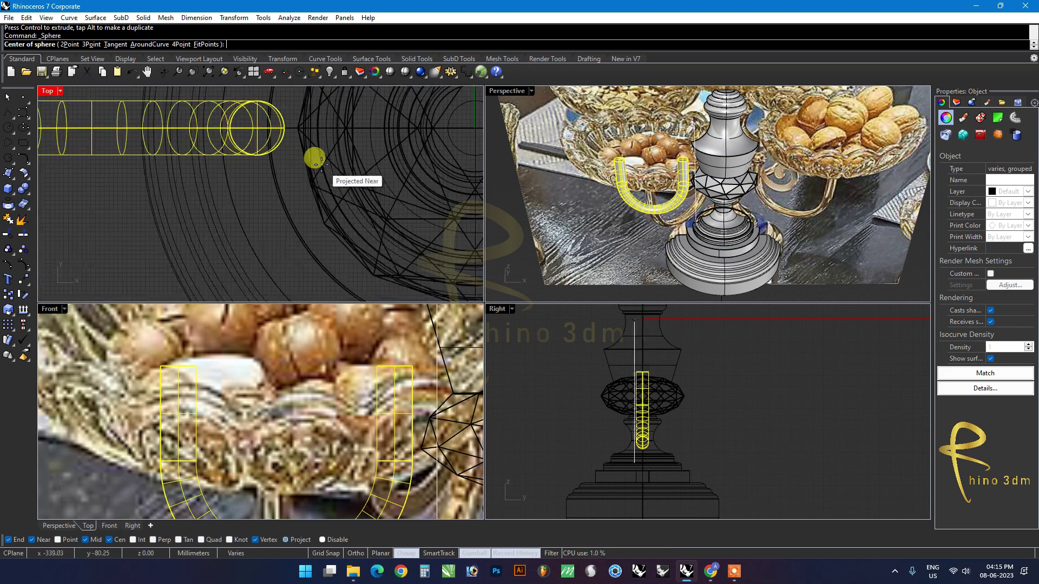
{"action": "scroll", "coordinate": [250, 123], "scroll_direction": "up", "scroll_amount": 4}
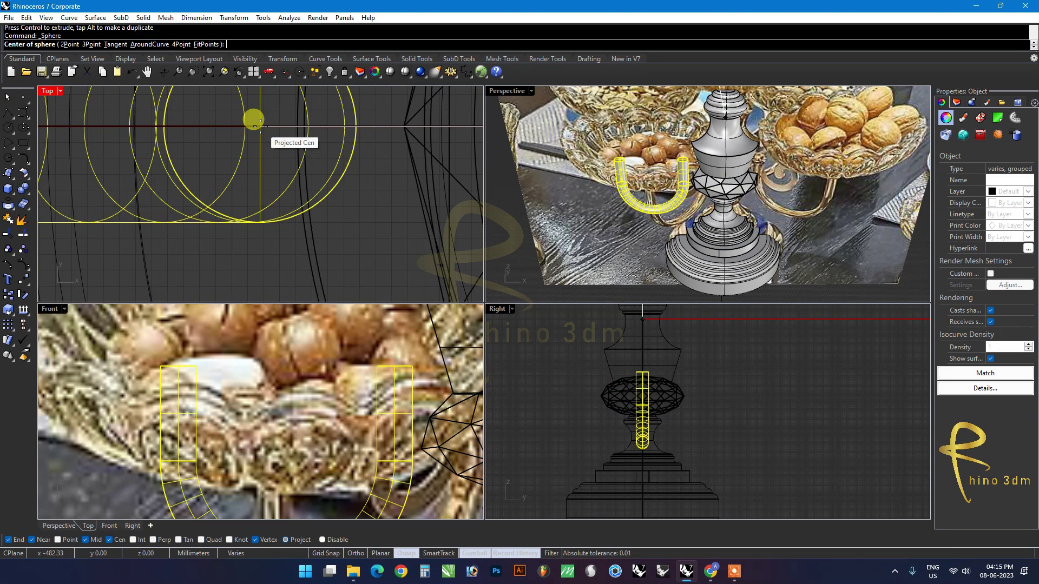
{"action": "left_click", "coordinate": [260, 124]}
{"action": "scroll", "coordinate": [297, 173], "scroll_direction": "down", "scroll_amount": 2}
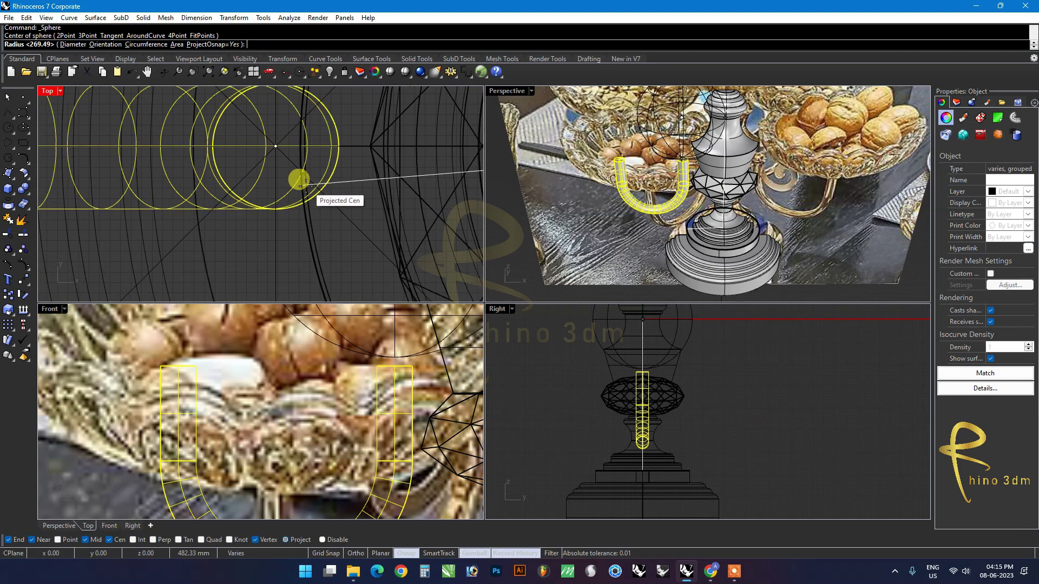
{"action": "left_click", "coordinate": [337, 214]}
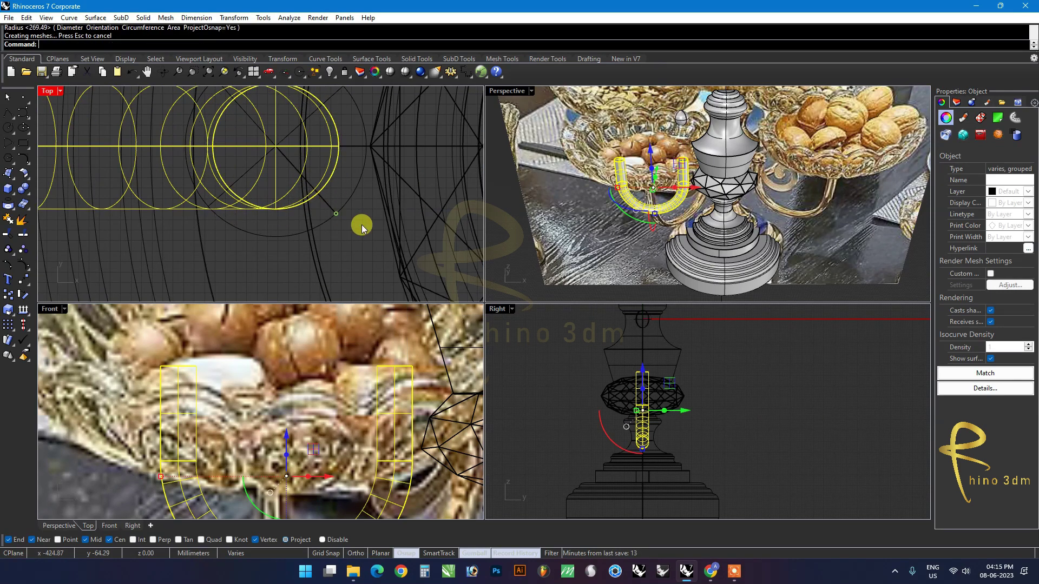
Step: Move the sphere down onto the arm's end
{"action": "left_click", "coordinate": [687, 124]}
{"action": "scroll", "coordinate": [352, 444], "scroll_direction": "down", "scroll_amount": 3}
{"action": "scroll", "coordinate": [351, 379], "scroll_direction": "down", "scroll_amount": 2}
{"action": "left_click_drag", "start_coordinate": [349, 331], "coordinate": [670, 242]}
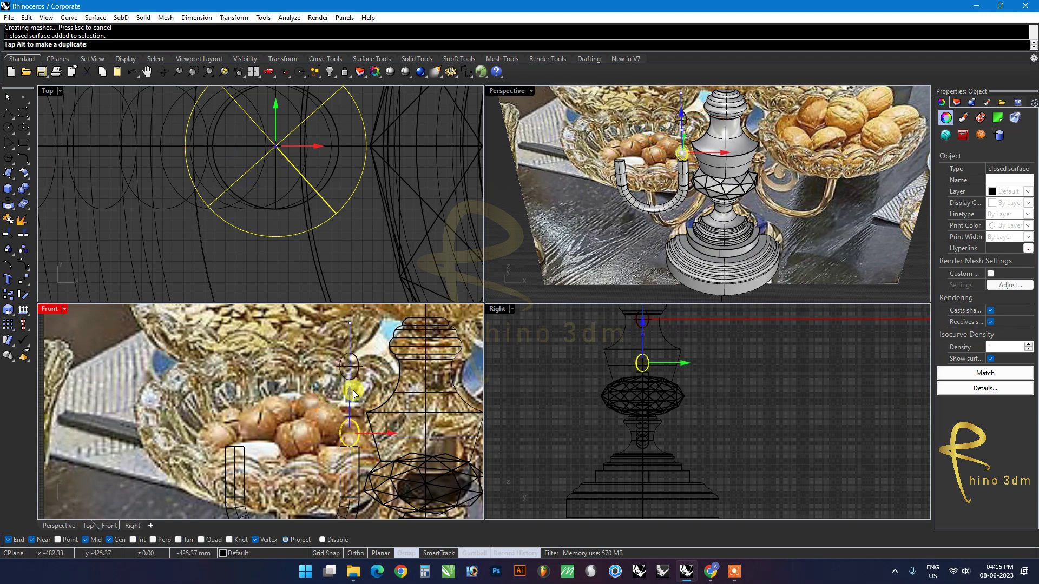
{"action": "scroll", "coordinate": [693, 176], "scroll_direction": "up", "scroll_amount": 3}
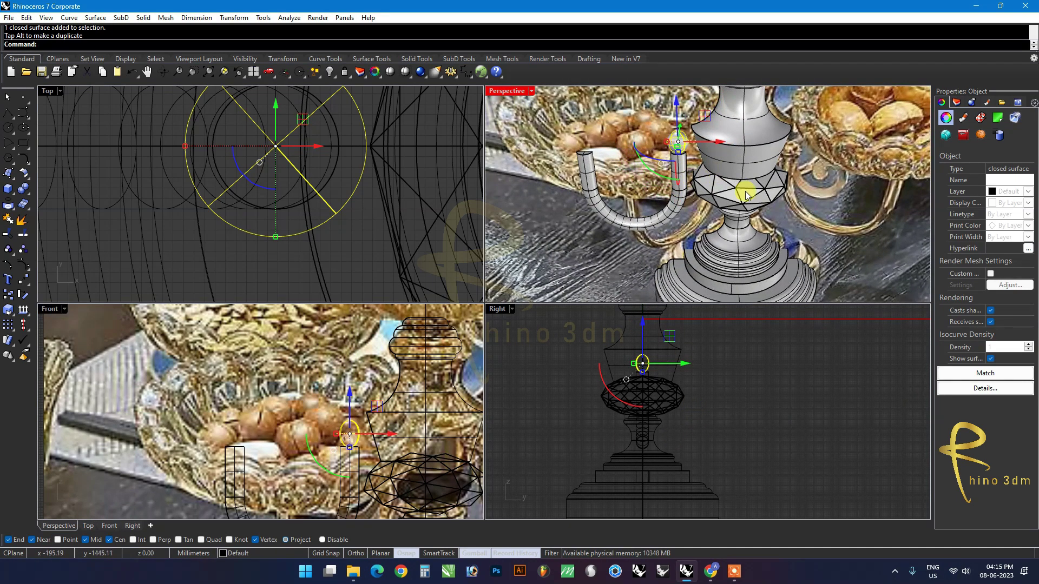
{"action": "scroll", "coordinate": [793, 164], "scroll_direction": "up", "scroll_amount": 2}
{"action": "scroll", "coordinate": [793, 154], "scroll_direction": "up", "scroll_amount": 2}
{"action": "left_click", "coordinate": [688, 155]}
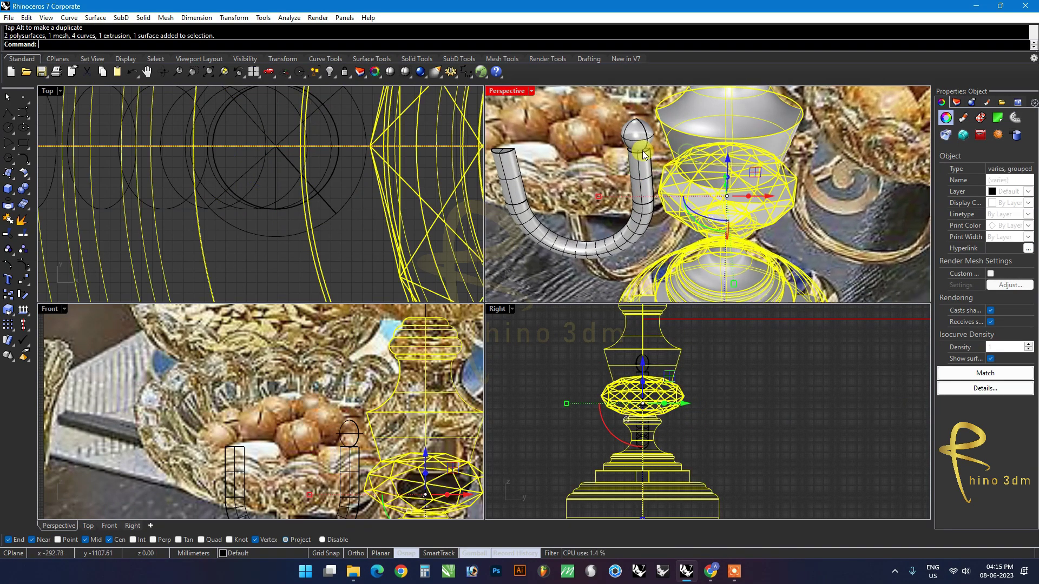
{"action": "scroll", "coordinate": [671, 142], "scroll_direction": "up", "scroll_amount": 2}
Step: Shrink the sphere with the gumball to fit the tube
{"action": "left_click", "coordinate": [581, 225]}
{"action": "left_click_drag", "start_coordinate": [576, 228], "coordinate": [567, 231]}
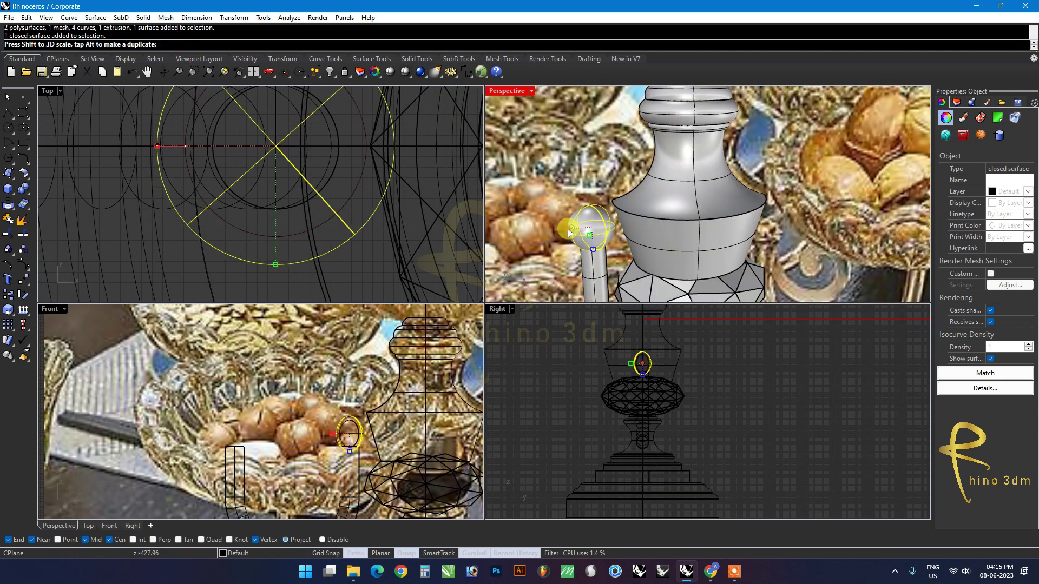
{"action": "left_click", "coordinate": [705, 270]}
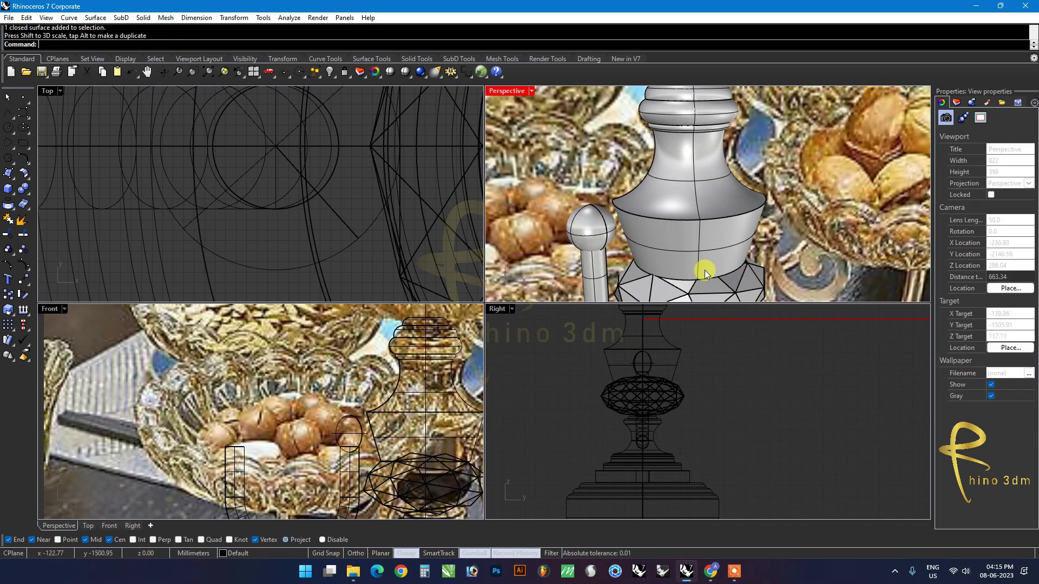
{"action": "left_click", "coordinate": [601, 246]}
{"action": "scroll", "coordinate": [365, 246], "scroll_direction": "down", "scroll_amount": 3}
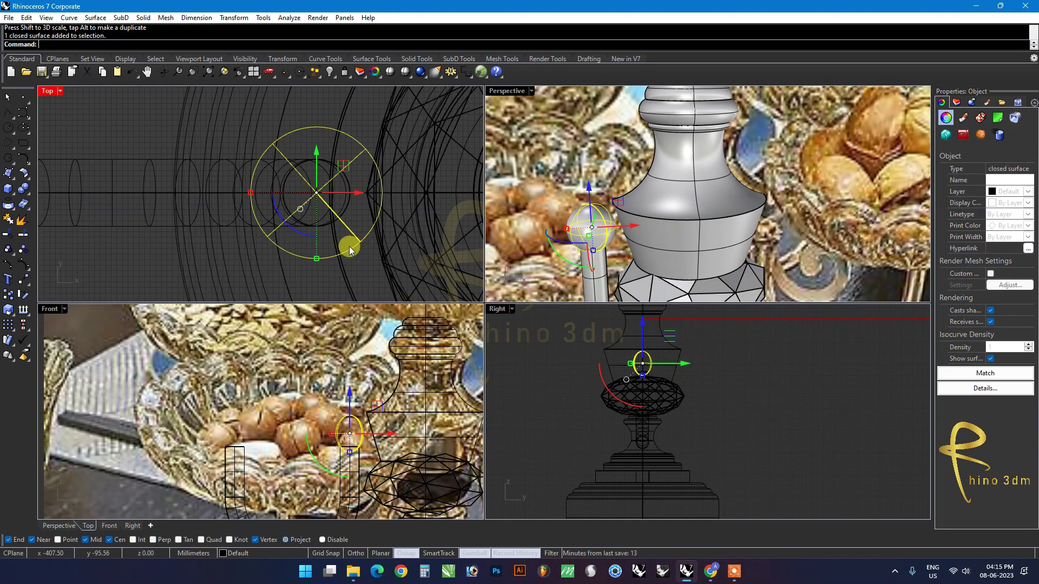
Step: Draw a circle in Top view centred on the arm's top, just below the sphere cap
{"action": "left_click", "coordinate": [92, 135]}
{"action": "left_click", "coordinate": [8, 128]}
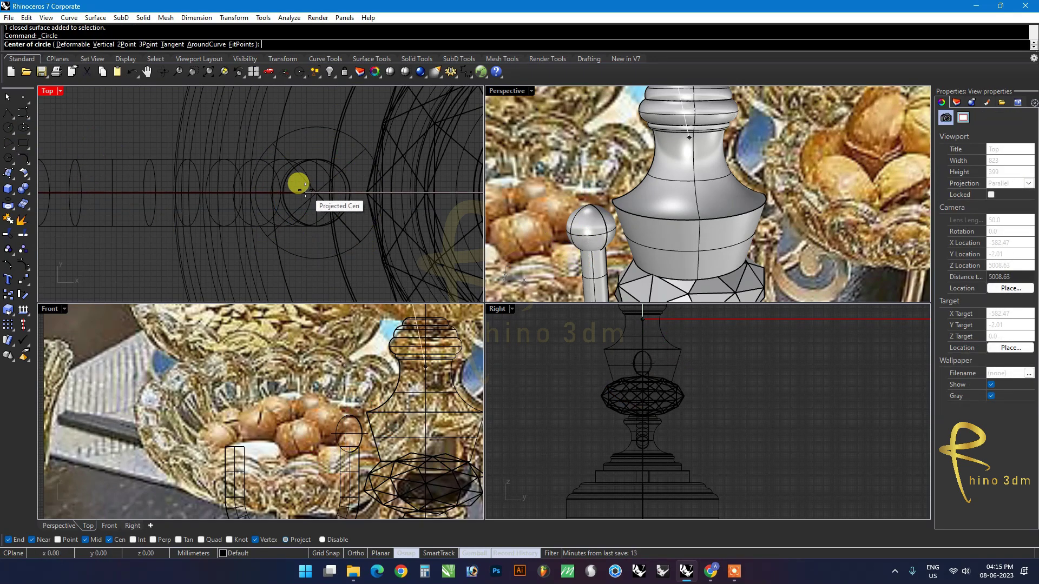
{"action": "left_click", "coordinate": [308, 185]}
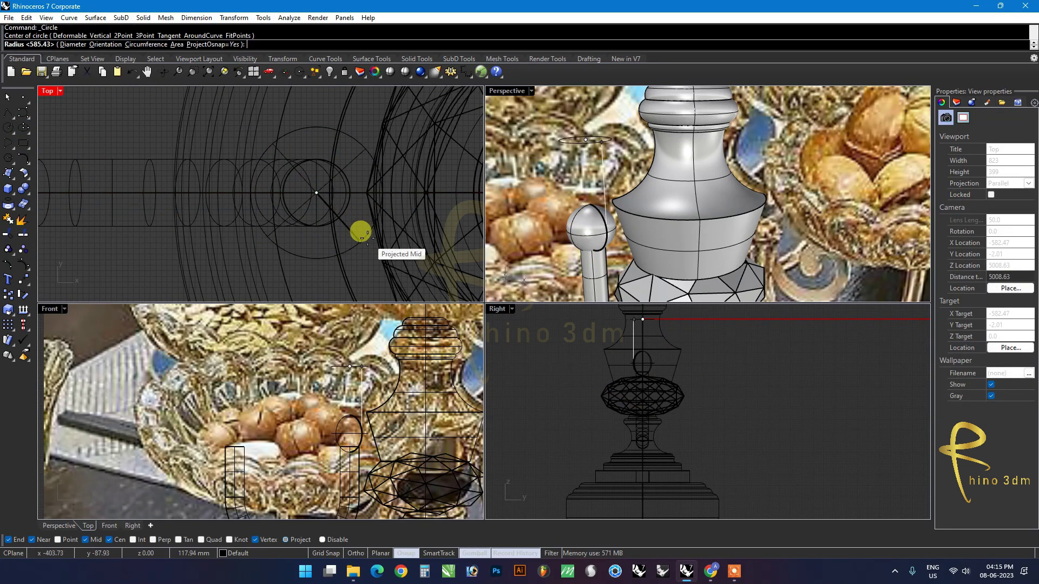
{"action": "scroll", "coordinate": [361, 233], "scroll_direction": "up", "scroll_amount": 2}
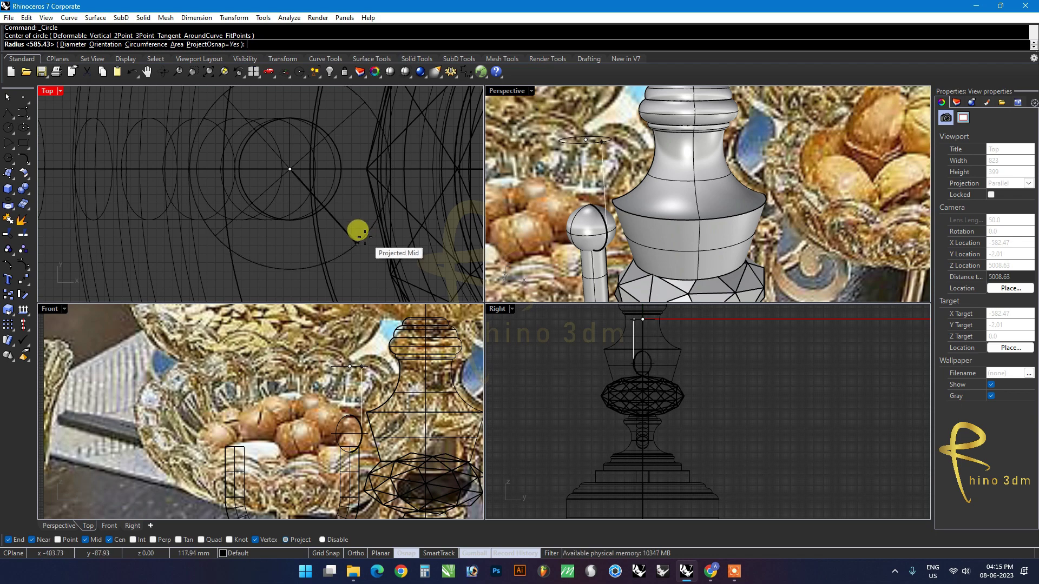
{"action": "left_click", "coordinate": [359, 241]}
Step: Align the circle horizontally to the arm's centre in Front view
{"action": "left_click", "coordinate": [544, 365]}
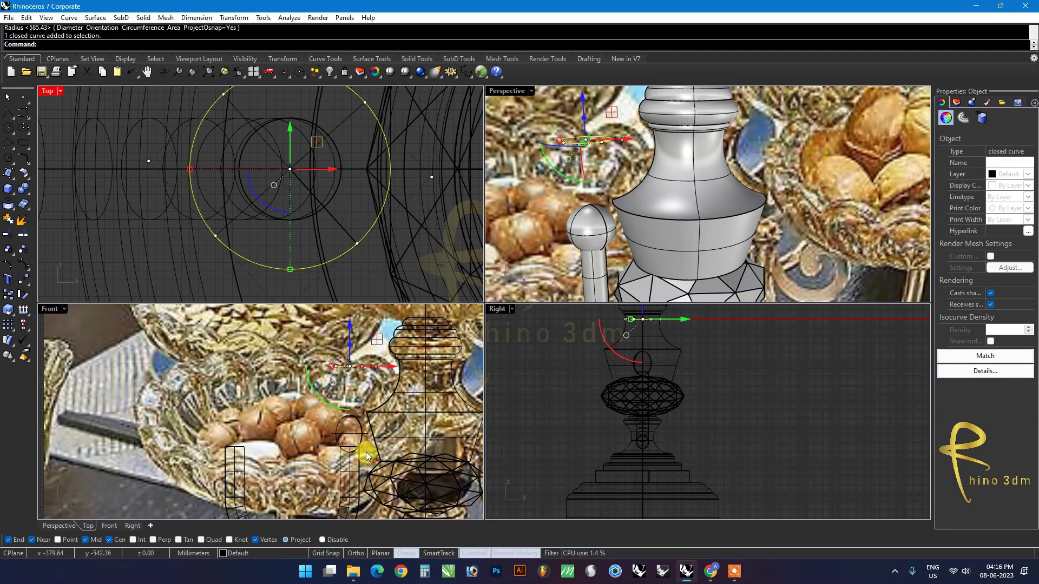
{"action": "scroll", "coordinate": [366, 456], "scroll_direction": "down", "scroll_amount": 1}
{"action": "scroll", "coordinate": [367, 456], "scroll_direction": "down", "scroll_amount": 1}
{"action": "left_click", "coordinate": [26, 328]}
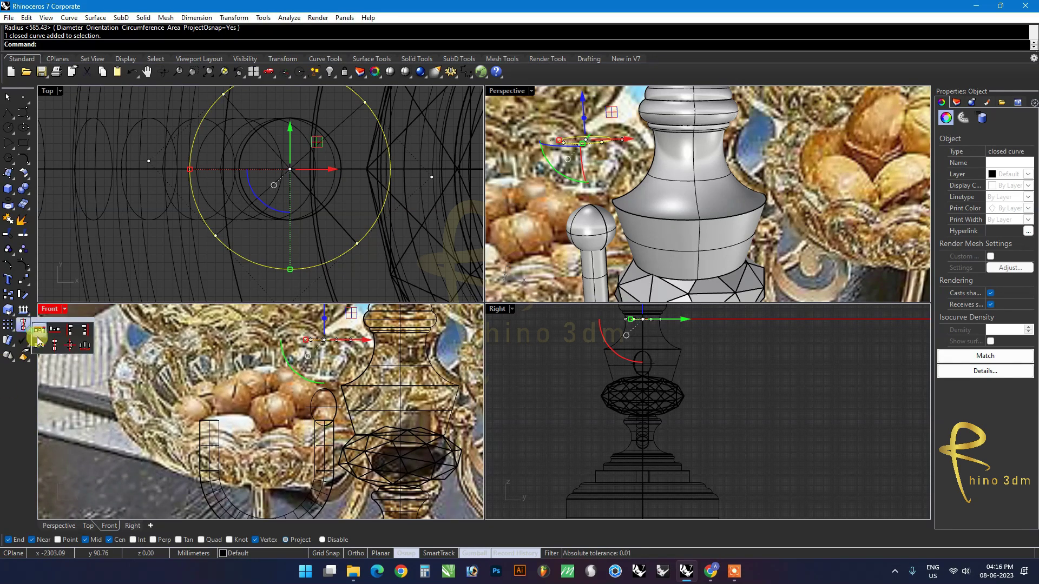
{"action": "scroll", "coordinate": [307, 404], "scroll_direction": "up", "scroll_amount": 3}
{"action": "scroll", "coordinate": [305, 406], "scroll_direction": "up", "scroll_amount": 2}
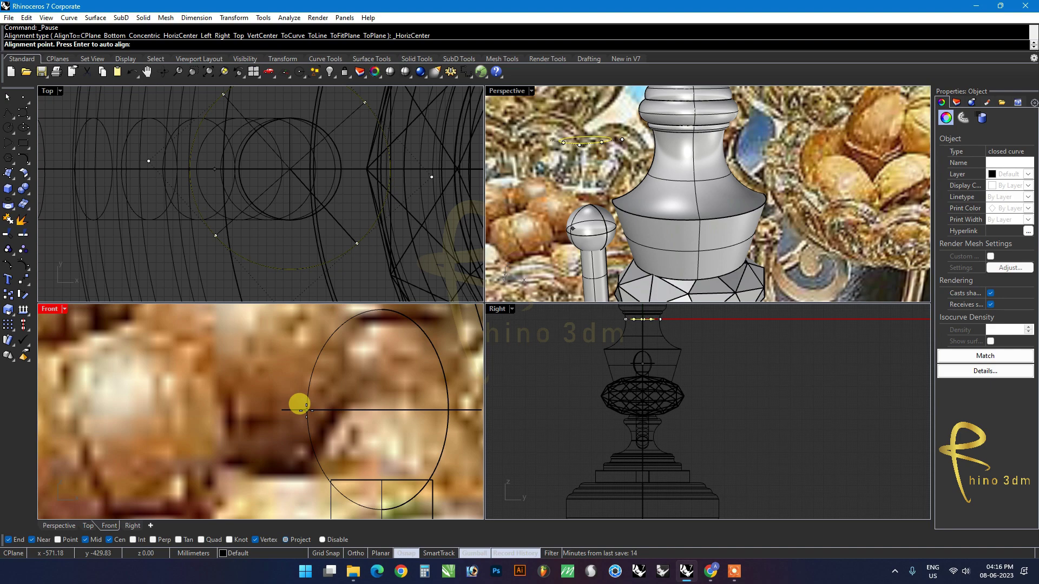
{"action": "left_click", "coordinate": [306, 410]}
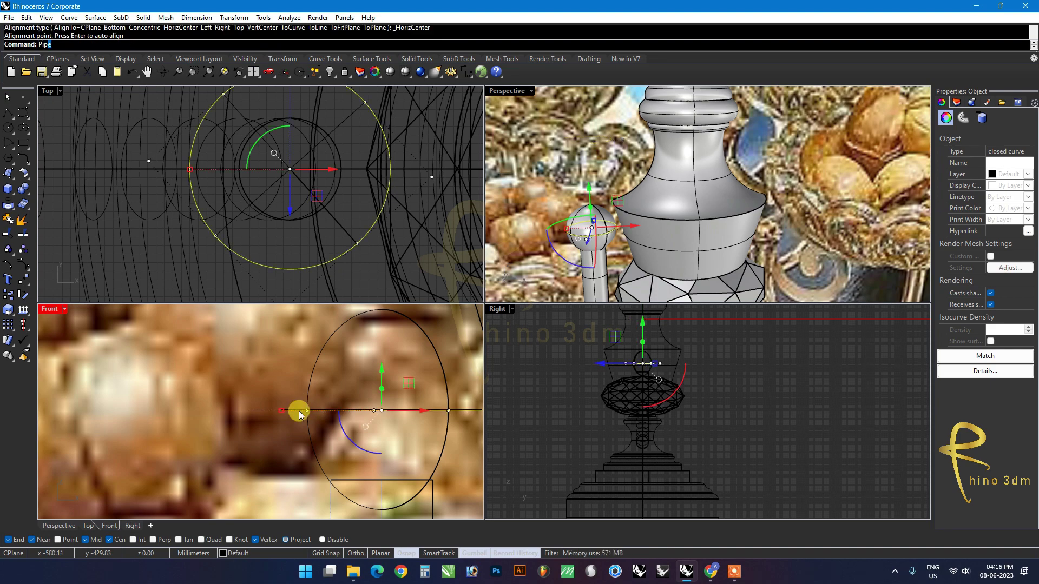
Step: Pipe the circle into a thin ring collar around the arm's ball knob
{"action": "key", "text": "Return"}
{"action": "left_click", "coordinate": [299, 413]}
{"action": "left_click", "coordinate": [299, 414]}
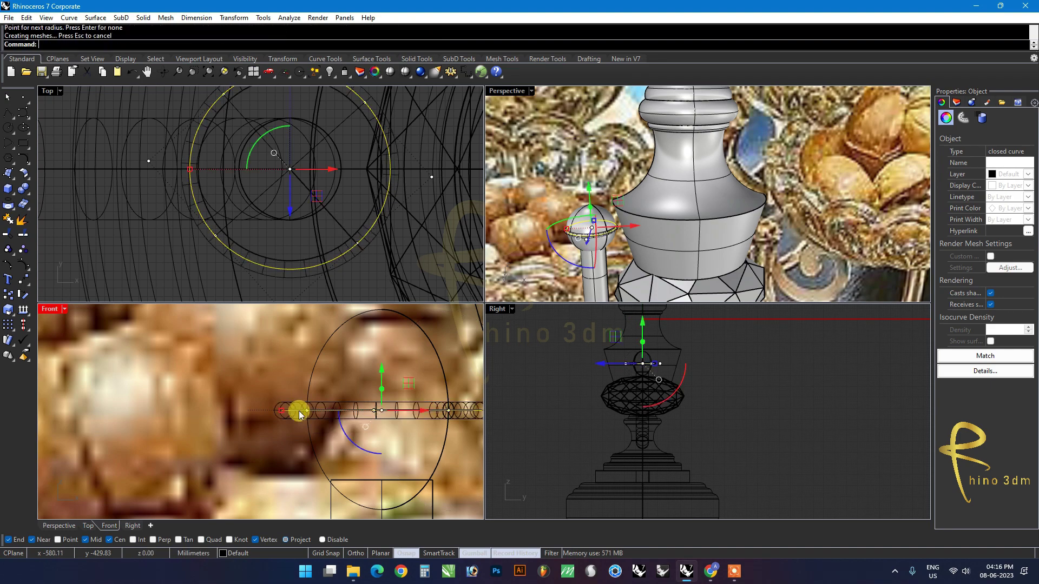
{"action": "left_click", "coordinate": [533, 261]}
{"action": "scroll", "coordinate": [629, 255], "scroll_direction": "down", "scroll_amount": 2}
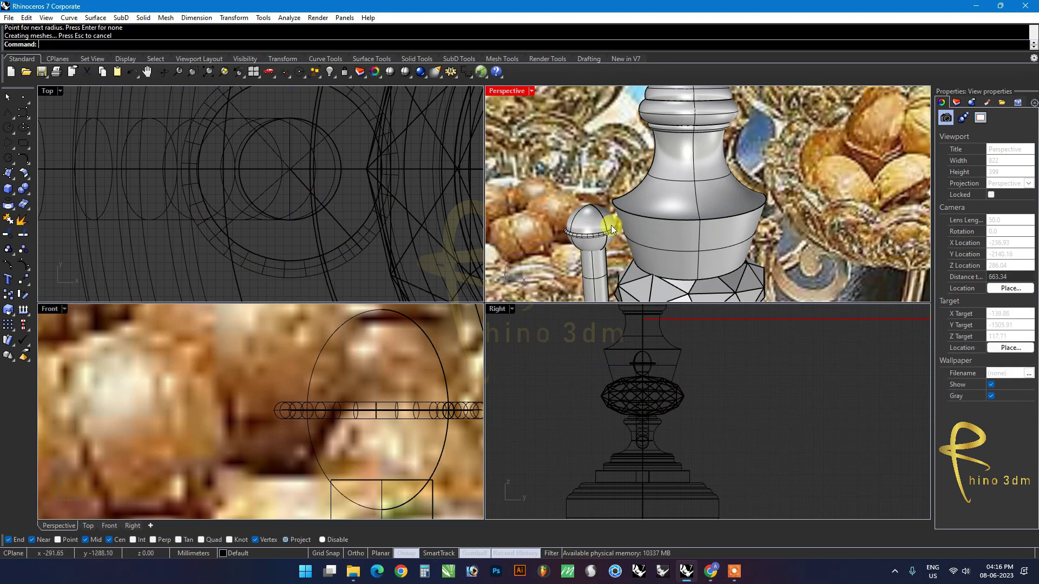
{"action": "right_click_drag", "start_coordinate": [618, 230], "coordinate": [739, 248]}
{"action": "scroll", "coordinate": [739, 248], "scroll_direction": "down", "scroll_amount": 3}
Step: Select the U-shaped arm together with its new ring collar
{"action": "scroll", "coordinate": [782, 259], "scroll_direction": "up", "scroll_amount": 5}
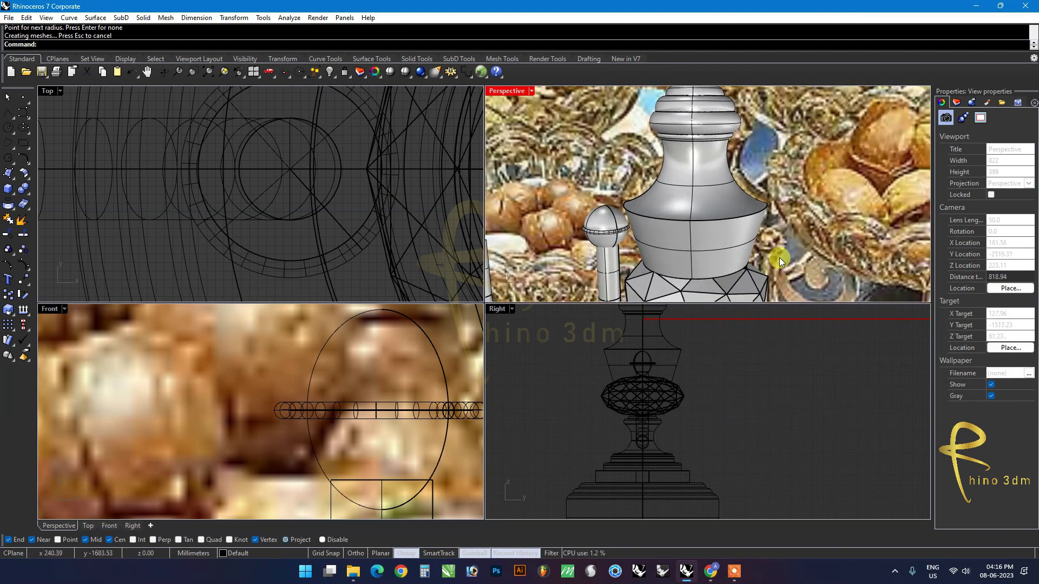
{"action": "scroll", "coordinate": [616, 236], "scroll_direction": "down", "scroll_amount": 2}
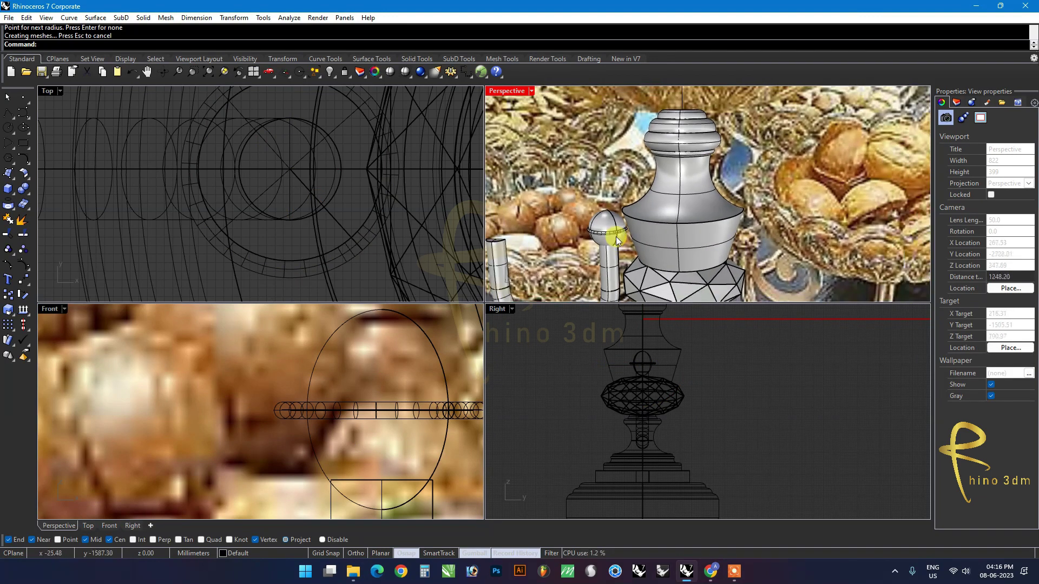
{"action": "scroll", "coordinate": [616, 236], "scroll_direction": "down", "scroll_amount": 1}
{"action": "scroll", "coordinate": [365, 396], "scroll_direction": "down", "scroll_amount": 3}
{"action": "right_click_drag", "start_coordinate": [365, 397], "coordinate": [377, 426]}
{"action": "scroll", "coordinate": [313, 407], "scroll_direction": "down", "scroll_amount": 1}
{"action": "scroll", "coordinate": [287, 444], "scroll_direction": "down", "scroll_amount": 1}
{"action": "scroll", "coordinate": [238, 427], "scroll_direction": "down", "scroll_amount": 1}
{"action": "left_click", "coordinate": [250, 428]}
{"action": "left_click", "coordinate": [297, 418], "text": "shift"}
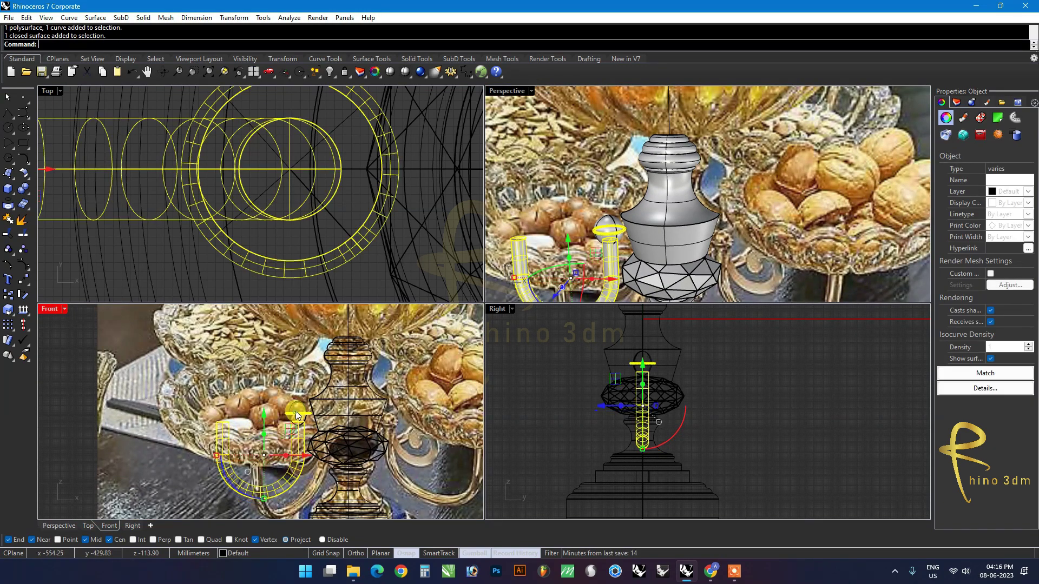
Step: Group the arm and ring, then nudge the group slightly left
{"action": "key", "text": "ctrl+g"}
{"action": "scroll", "coordinate": [308, 432], "scroll_direction": "up", "scroll_amount": 1}
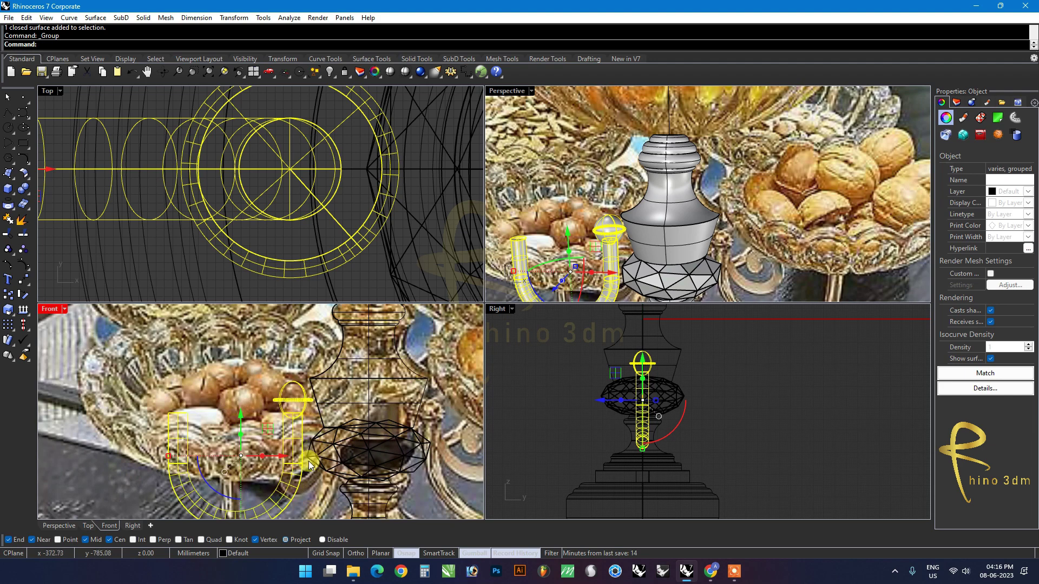
{"action": "left_click_drag", "start_coordinate": [285, 456], "coordinate": [279, 456]}
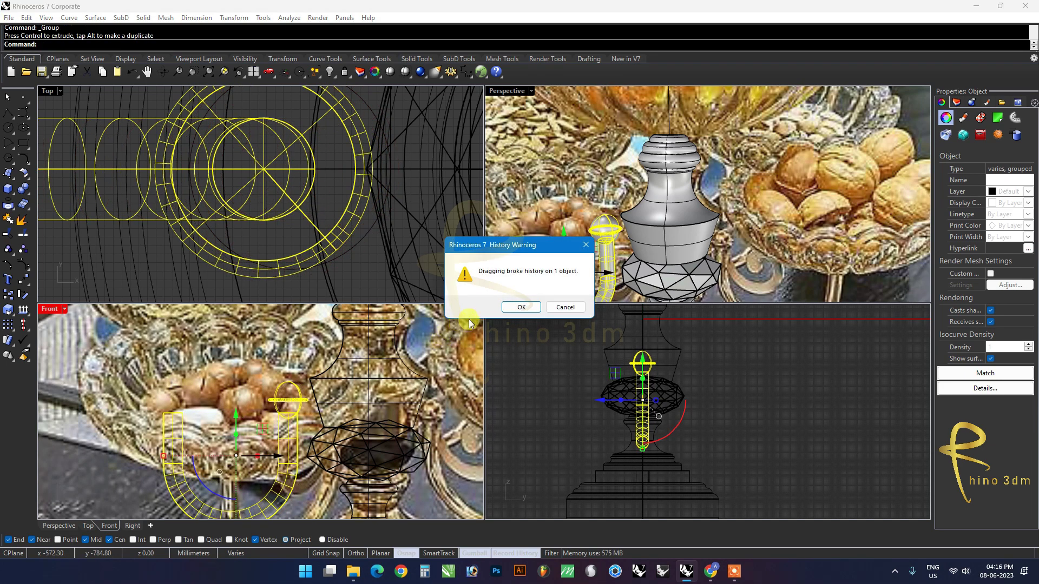
{"action": "left_click", "coordinate": [530, 306]}
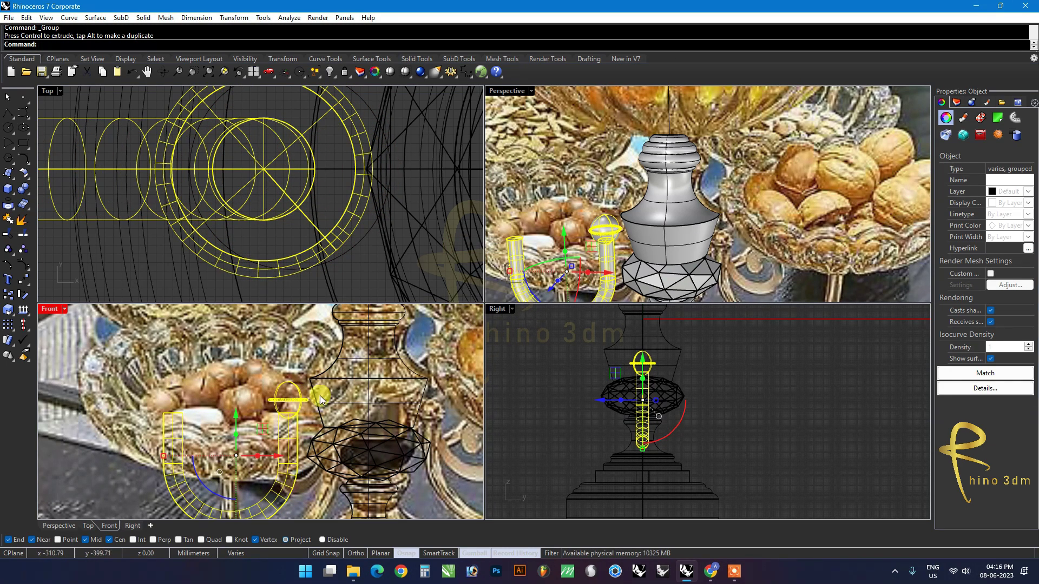
Step: Draw a horizontal polyline from the ring toward the stem and pipe it at radius 60
{"action": "left_click", "coordinate": [10, 143]}
{"action": "scroll", "coordinate": [264, 421], "scroll_direction": "up", "scroll_amount": 3}
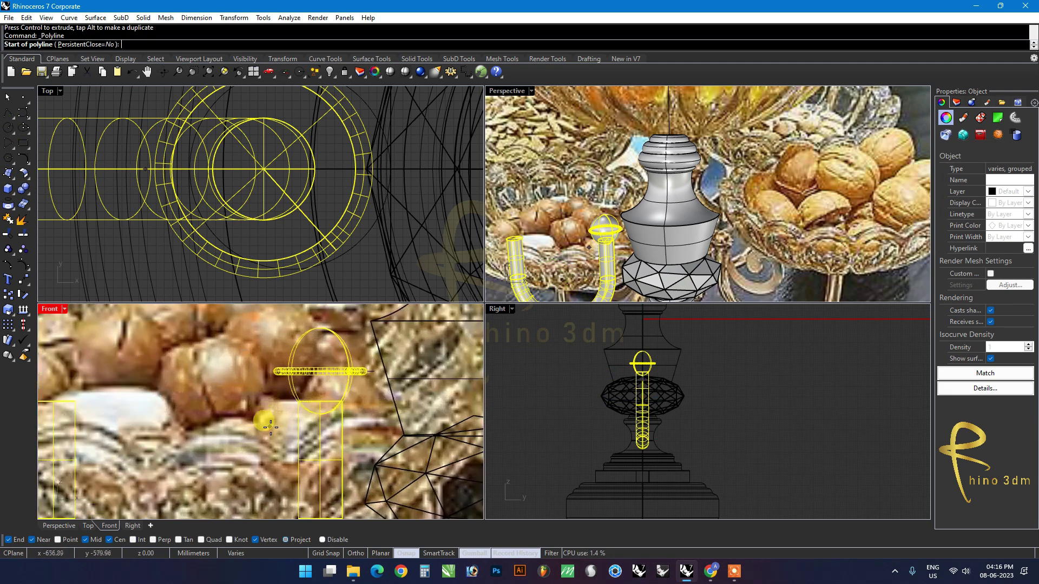
{"action": "left_click", "coordinate": [352, 372]}
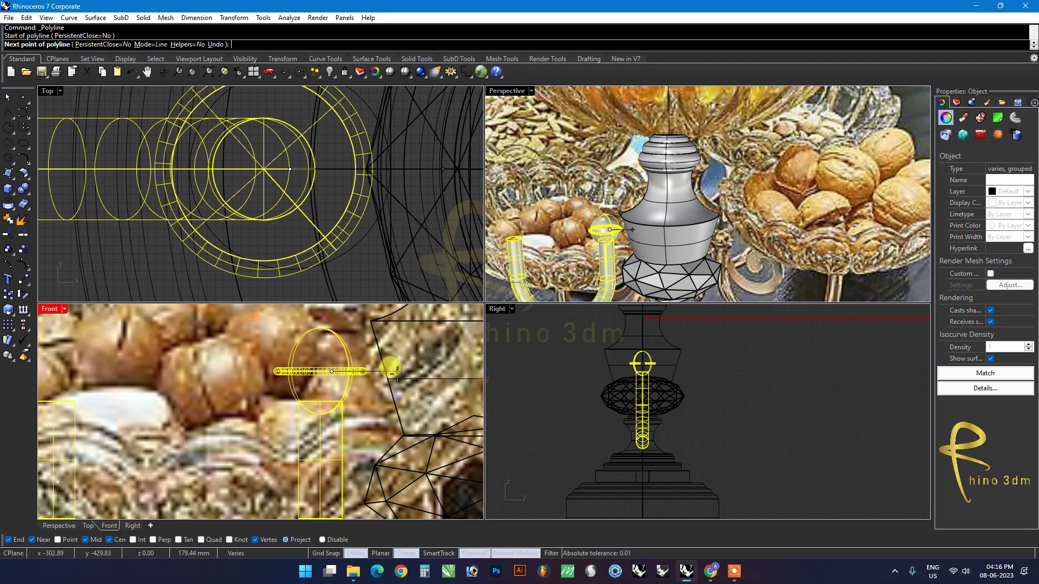
{"action": "key", "text": "Return"}
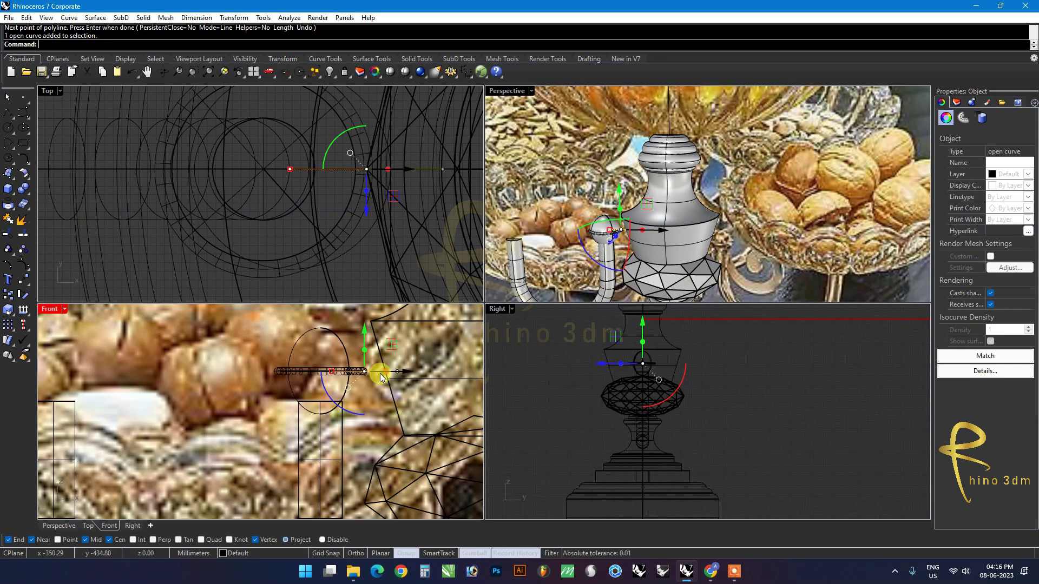
{"action": "type", "text": "Pip"}
{"action": "key", "text": "Return"}
{"action": "key", "text": "Return"}
{"action": "left_click", "coordinate": [386, 372]}
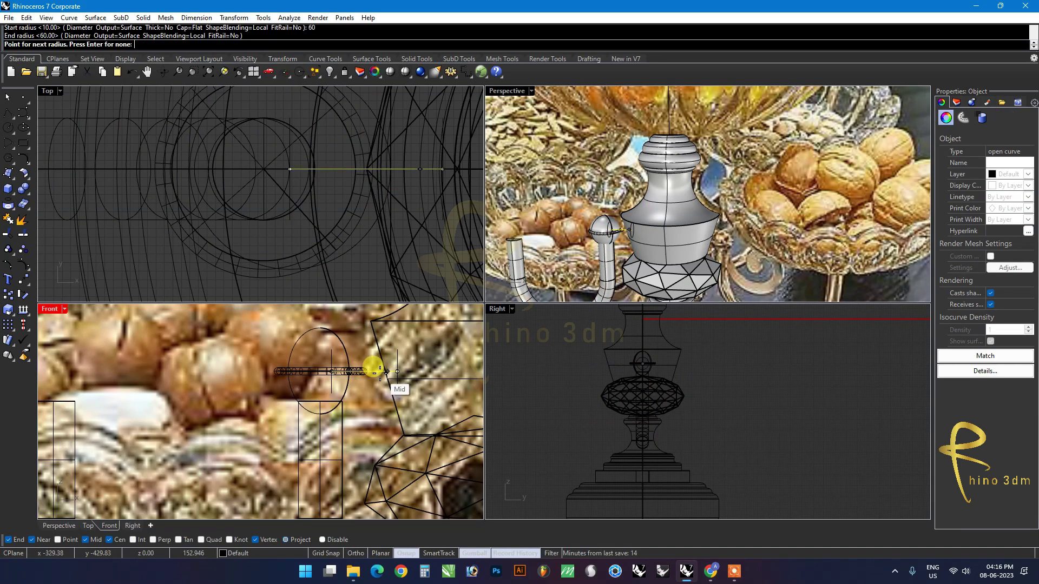
{"action": "key", "text": "Return"}
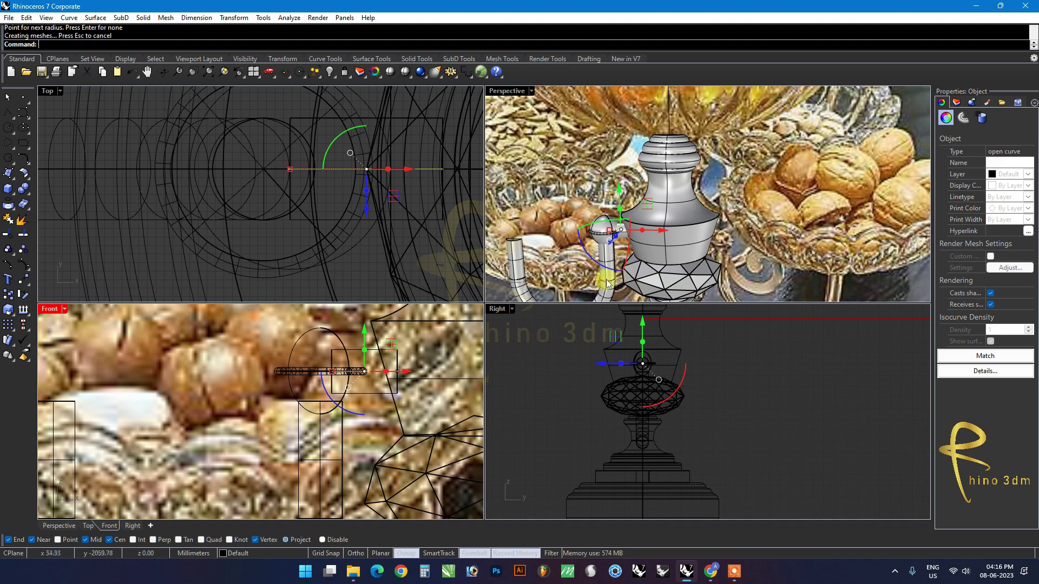
Step: Check the new connector tube against the arm parts in the perspective view
{"action": "left_click", "coordinate": [605, 233]}
{"action": "scroll", "coordinate": [606, 232], "scroll_direction": "up", "scroll_amount": 2}
{"action": "scroll", "coordinate": [605, 233], "scroll_direction": "up", "scroll_amount": 2}
{"action": "left_click", "coordinate": [603, 260], "text": "shift"}
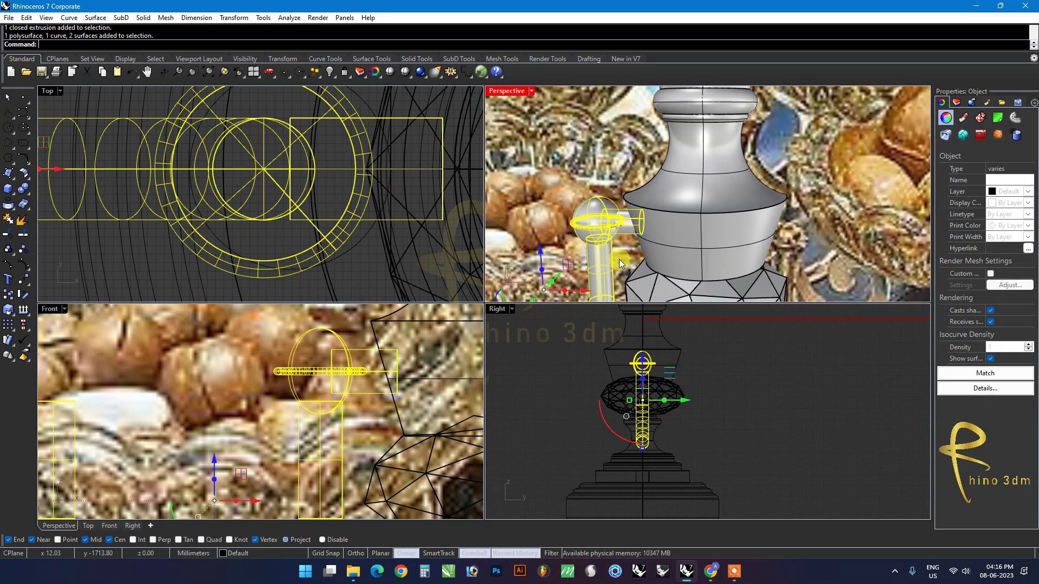
{"action": "key", "text": "Escape"}
{"action": "mouse_move", "coordinate": [609, 257]}
{"action": "right_mouse_down"}
{"action": "mouse_move", "coordinate": [687, 235]}
{"action": "mouse_move", "coordinate": [607, 242]}
{"action": "right_mouse_up"}
{"action": "scroll", "coordinate": [607, 243], "scroll_direction": "down", "scroll_amount": 5}
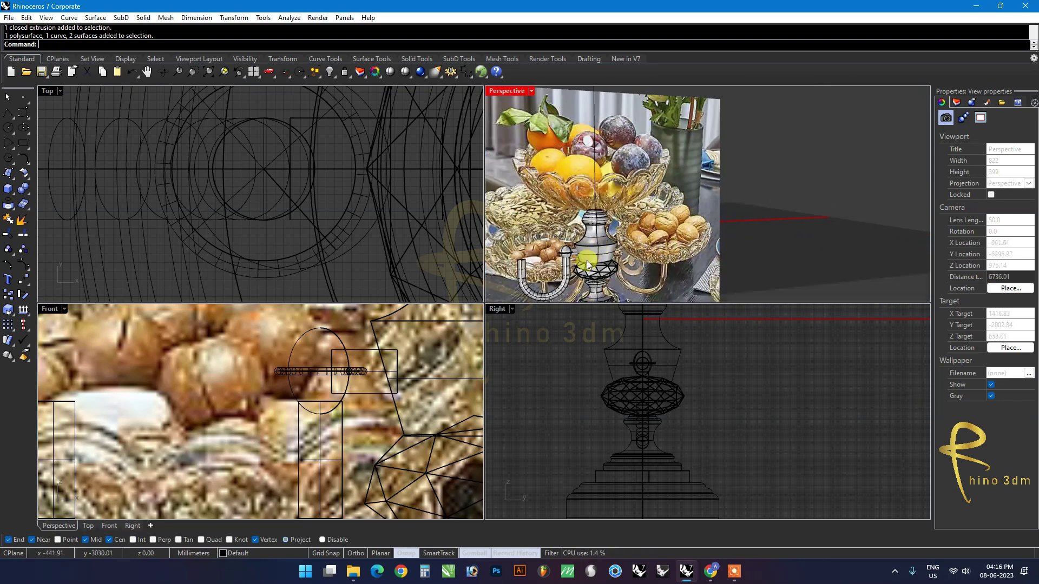
{"action": "scroll", "coordinate": [603, 239], "scroll_direction": "up", "scroll_amount": 2}
{"action": "right_click_drag", "start_coordinate": [591, 233], "coordinate": [576, 233]}
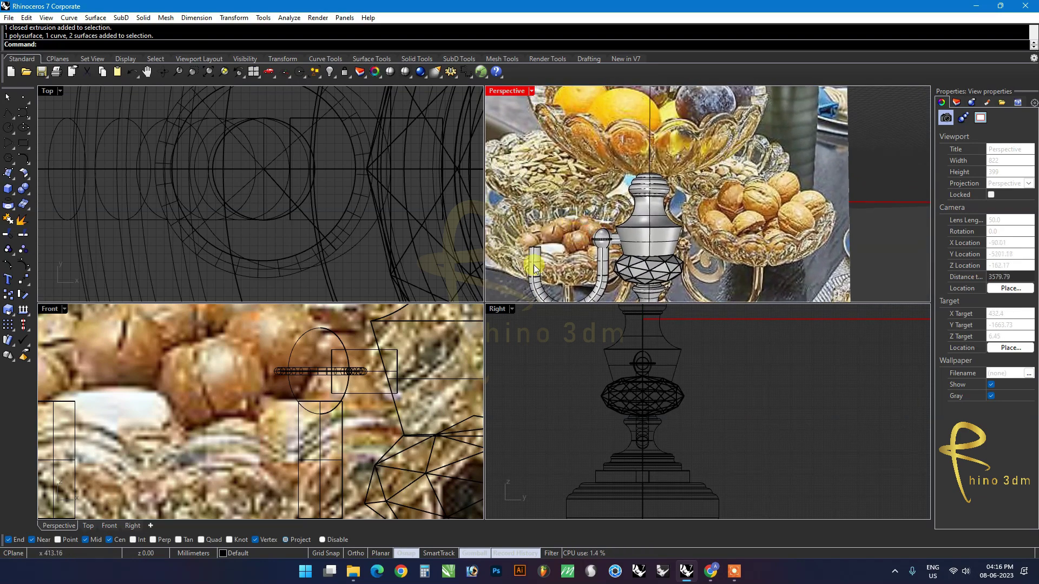
Step: Move the connector tube and grouped arm slightly right
{"action": "left_click", "coordinate": [367, 363]}
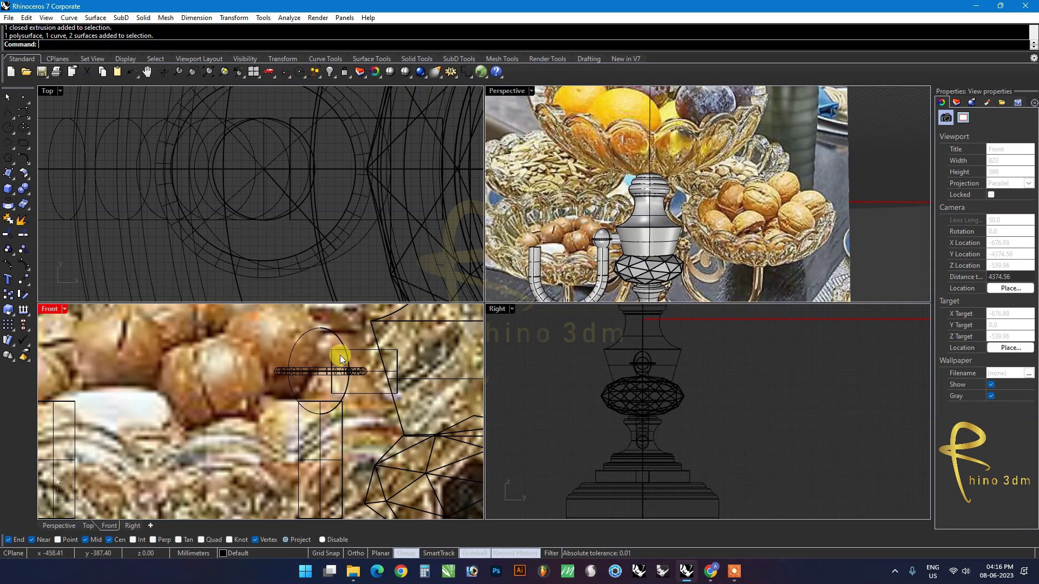
{"action": "left_click", "coordinate": [315, 373], "text": "shift"}
{"action": "scroll", "coordinate": [352, 402], "scroll_direction": "down", "scroll_amount": 3}
{"action": "scroll", "coordinate": [345, 416], "scroll_direction": "up", "scroll_amount": 2}
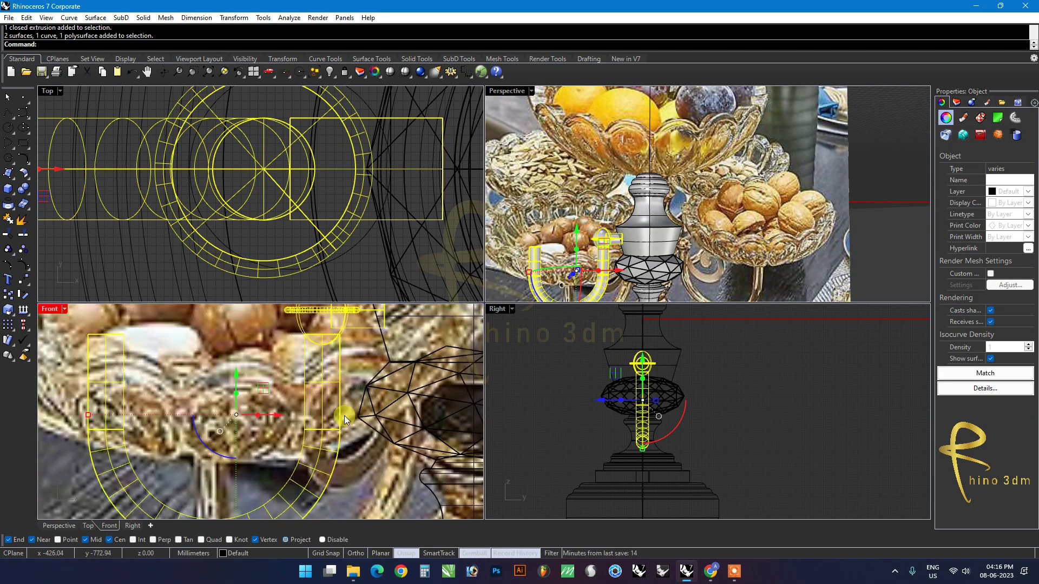
{"action": "left_click_drag", "start_coordinate": [274, 422], "coordinate": [373, 349]}
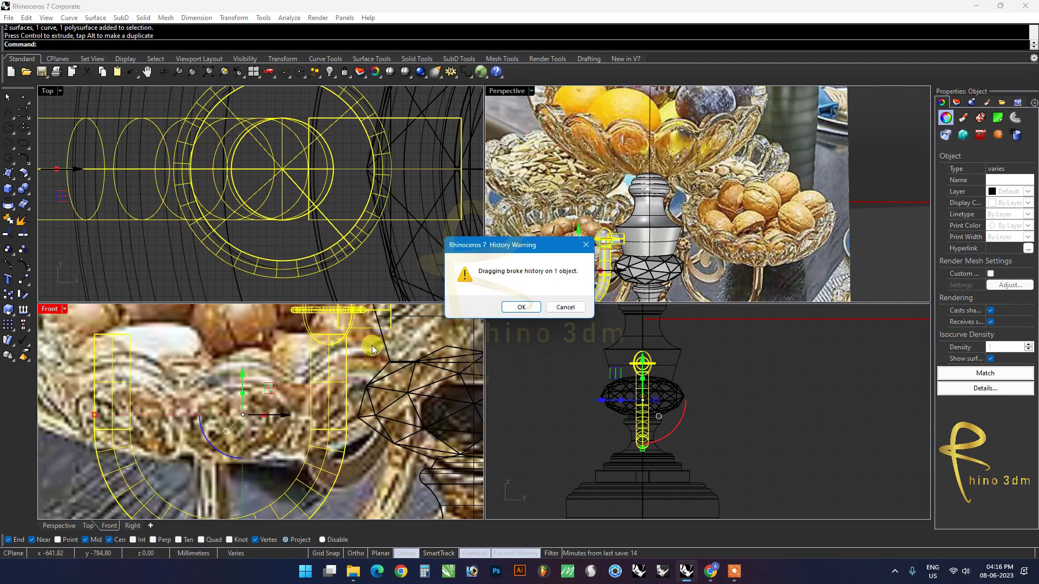
{"action": "left_click", "coordinate": [514, 307]}
Step: Group the arm, ring and connector tube into one object
{"action": "scroll", "coordinate": [494, 353], "scroll_direction": "down", "scroll_amount": 3}
{"action": "left_click", "coordinate": [394, 363]}
{"action": "scroll", "coordinate": [395, 363], "scroll_direction": "down", "scroll_amount": 2}
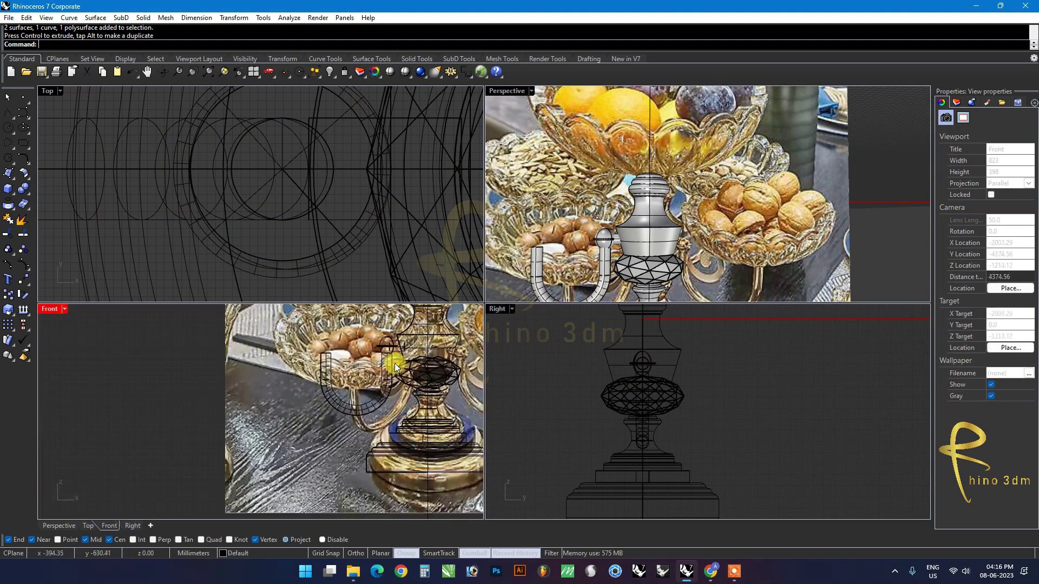
{"action": "left_click", "coordinate": [397, 347], "text": "shift"}
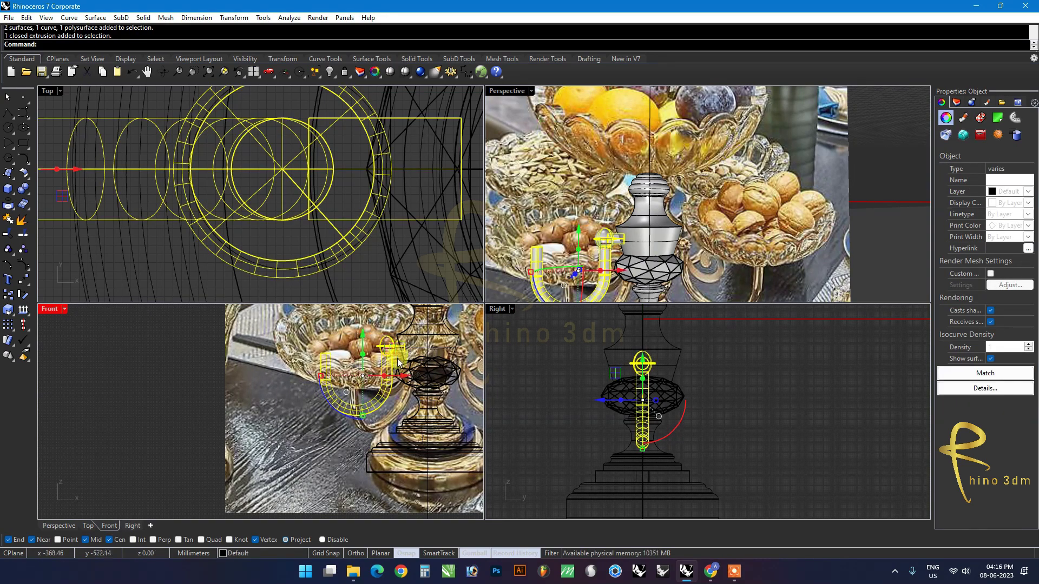
{"action": "key", "text": "ctrl+g"}
{"action": "scroll", "coordinate": [297, 293], "scroll_direction": "down", "scroll_amount": 5}
{"action": "type", "text": "A"}
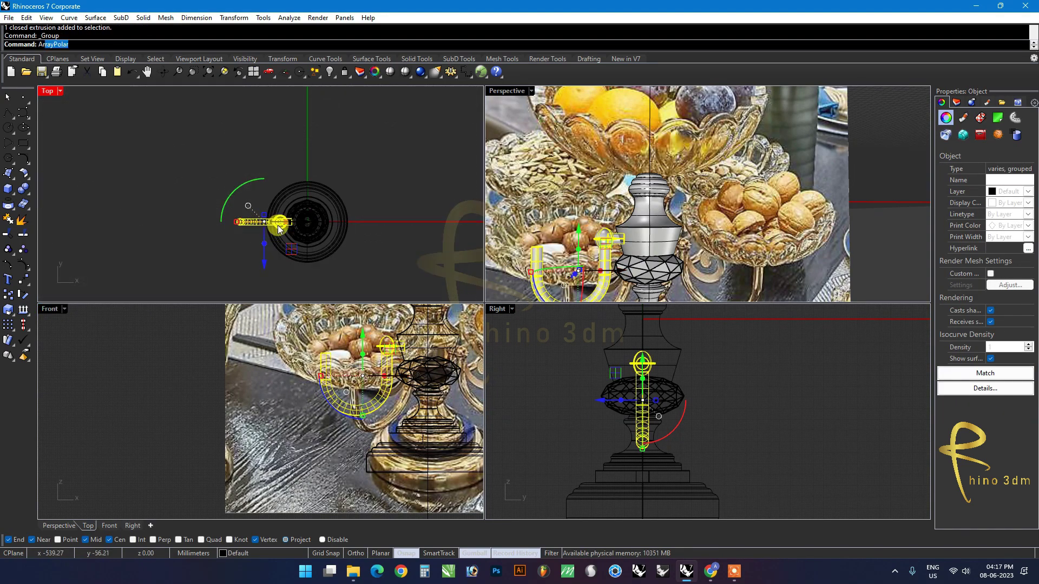
{"action": "key", "text": "Return"}
{"action": "left_click", "coordinate": [278, 227]}
{"action": "type", "text": "4"}
{"action": "key", "text": "Return"}
{"action": "key", "text": "Return"}
{"action": "key", "text": "Return"}
{"action": "left_click", "coordinate": [250, 147]}
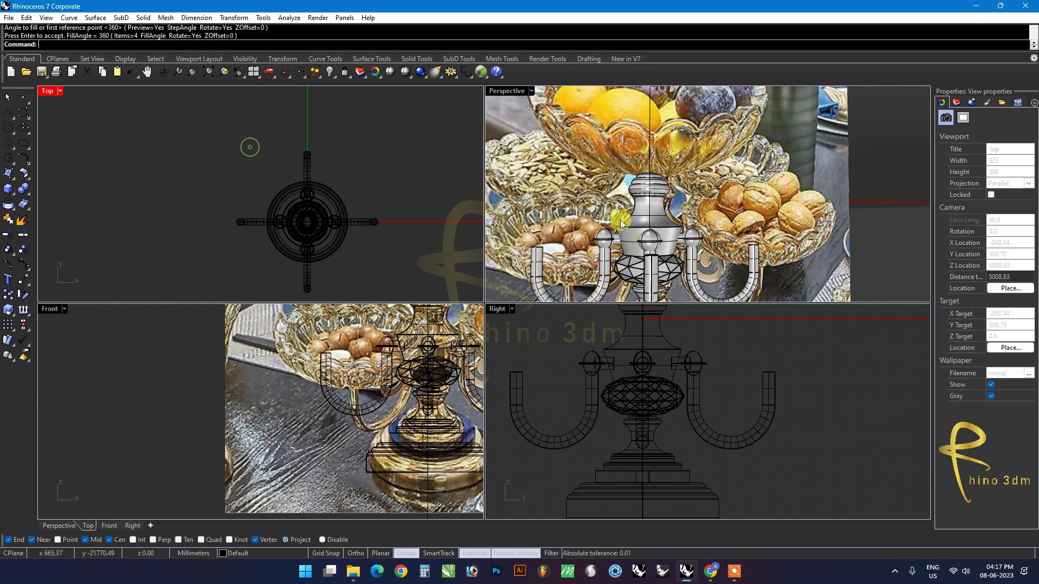
{"action": "scroll", "coordinate": [339, 252], "scroll_direction": "down", "scroll_amount": 5}
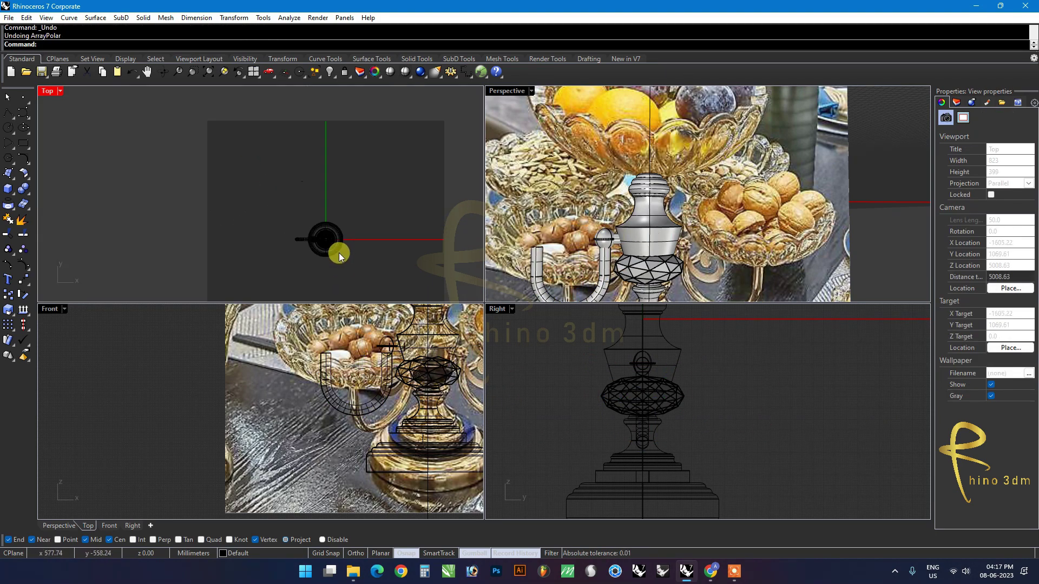
{"action": "scroll", "coordinate": [339, 252], "scroll_direction": "down", "scroll_amount": 3}
{"action": "scroll", "coordinate": [301, 406], "scroll_direction": "down", "scroll_amount": 3}
{"action": "scroll", "coordinate": [302, 406], "scroll_direction": "down", "scroll_amount": 3}
{"action": "scroll", "coordinate": [302, 406], "scroll_direction": "up", "scroll_amount": 3}
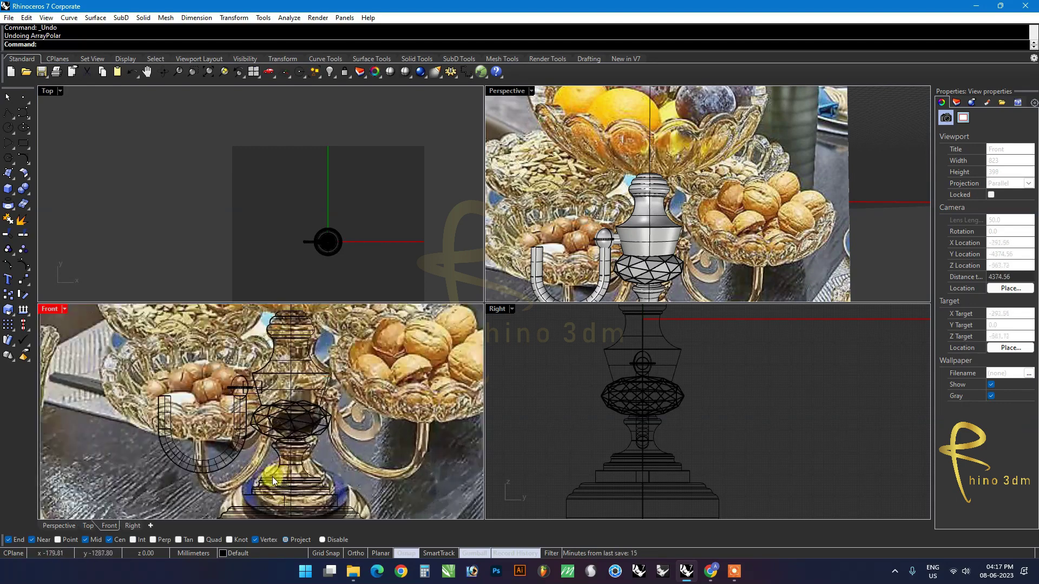
{"action": "scroll", "coordinate": [306, 446], "scroll_direction": "up", "scroll_amount": 2}
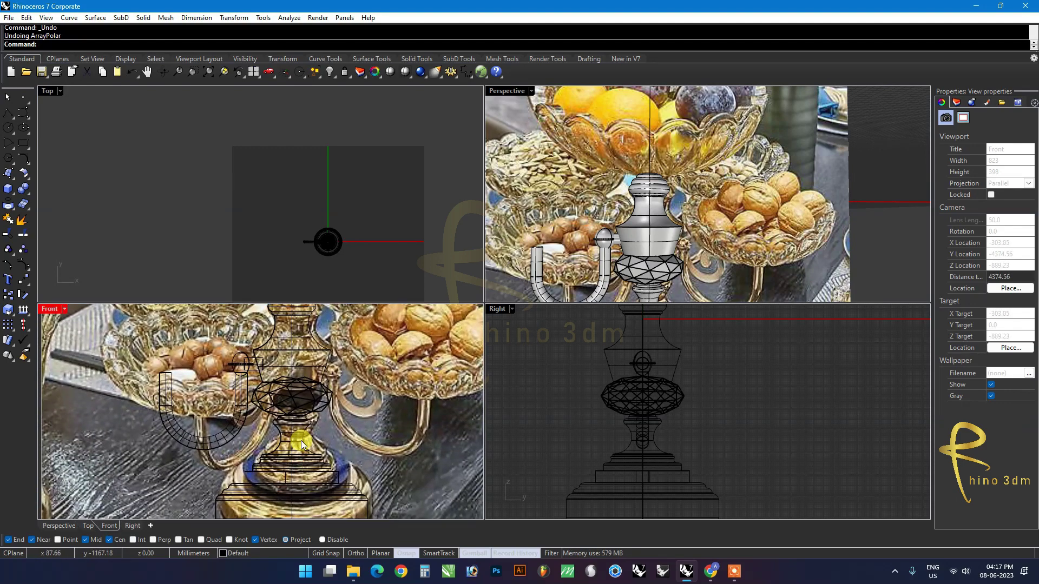
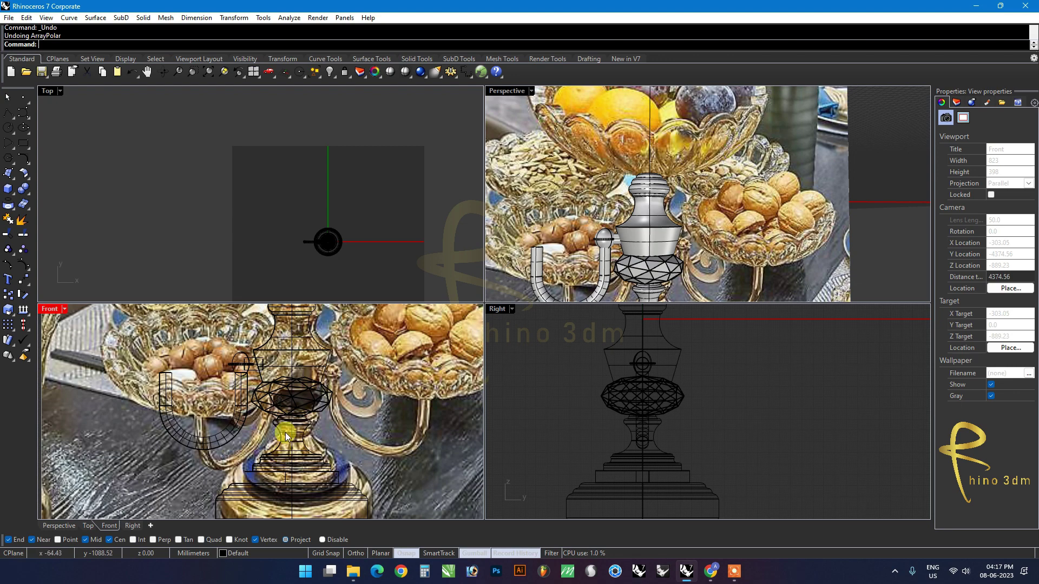
Step: Create a sphere centred at origin 0, with its radius picked in the Top view
{"action": "scroll", "coordinate": [303, 415], "scroll_direction": "up", "scroll_amount": 2}
{"action": "double_click", "coordinate": [50, 309]}
{"action": "scroll", "coordinate": [423, 321], "scroll_direction": "down", "scroll_amount": 2}
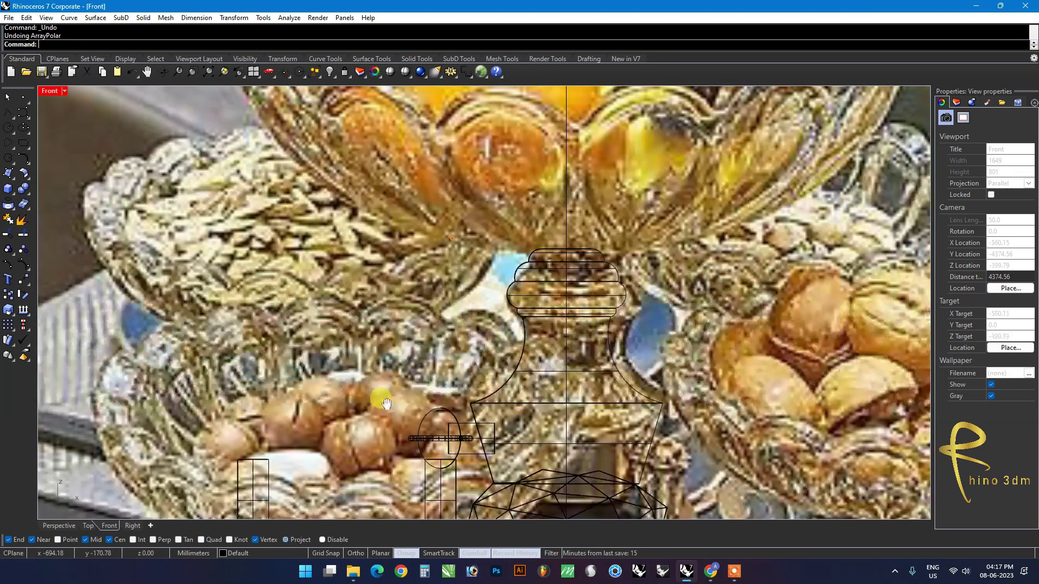
{"action": "scroll", "coordinate": [424, 321], "scroll_direction": "down", "scroll_amount": 2}
{"action": "right_click_drag", "start_coordinate": [423, 321], "coordinate": [402, 362]}
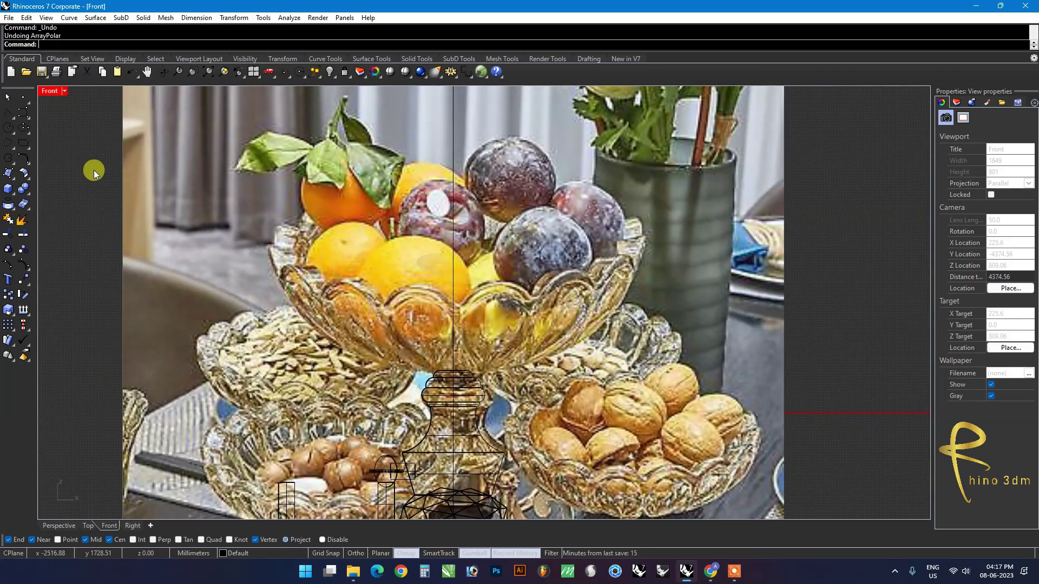
{"action": "double_click", "coordinate": [50, 91]}
{"action": "left_click", "coordinate": [327, 234]}
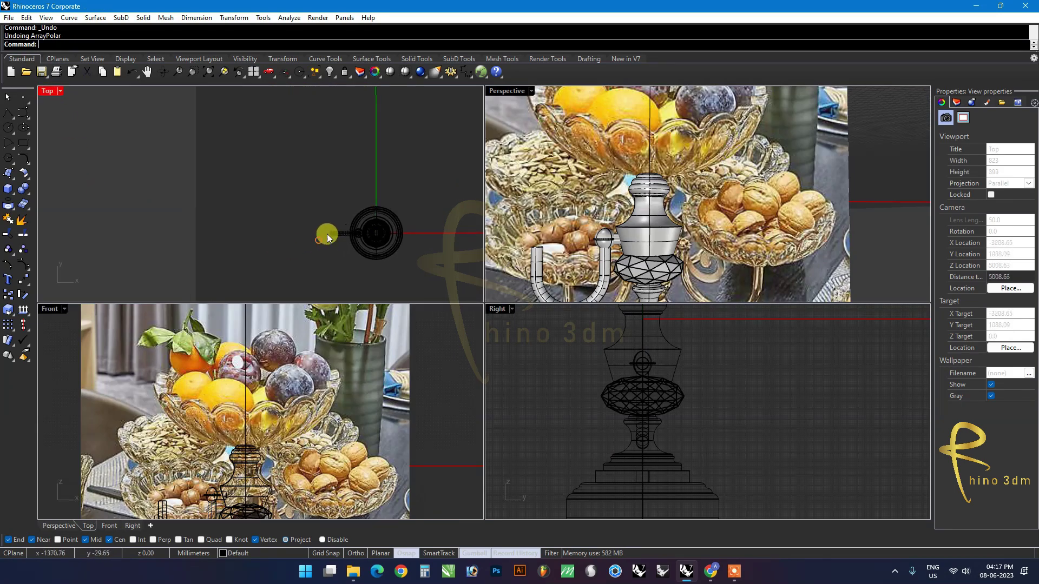
{"action": "left_click", "coordinate": [14, 196]}
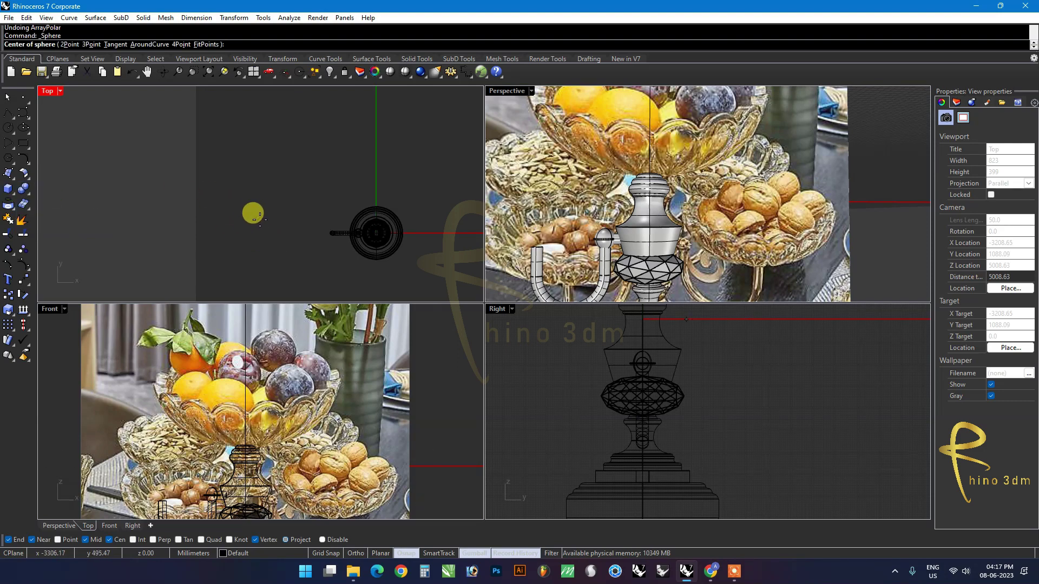
{"action": "type", "text": "0"}
{"action": "key", "text": "Return"}
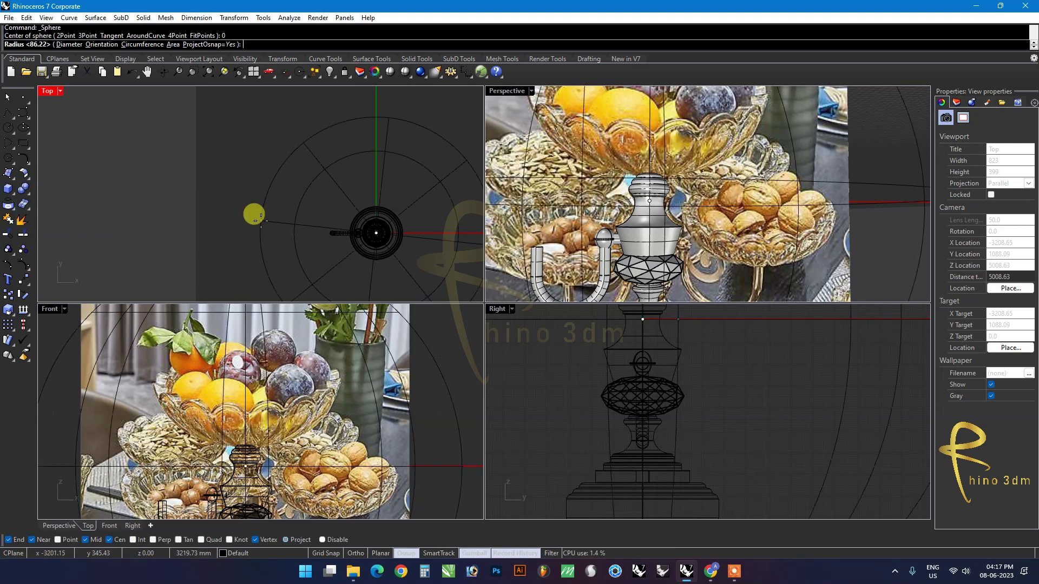
{"action": "scroll", "coordinate": [286, 226], "scroll_direction": "up", "scroll_amount": 2}
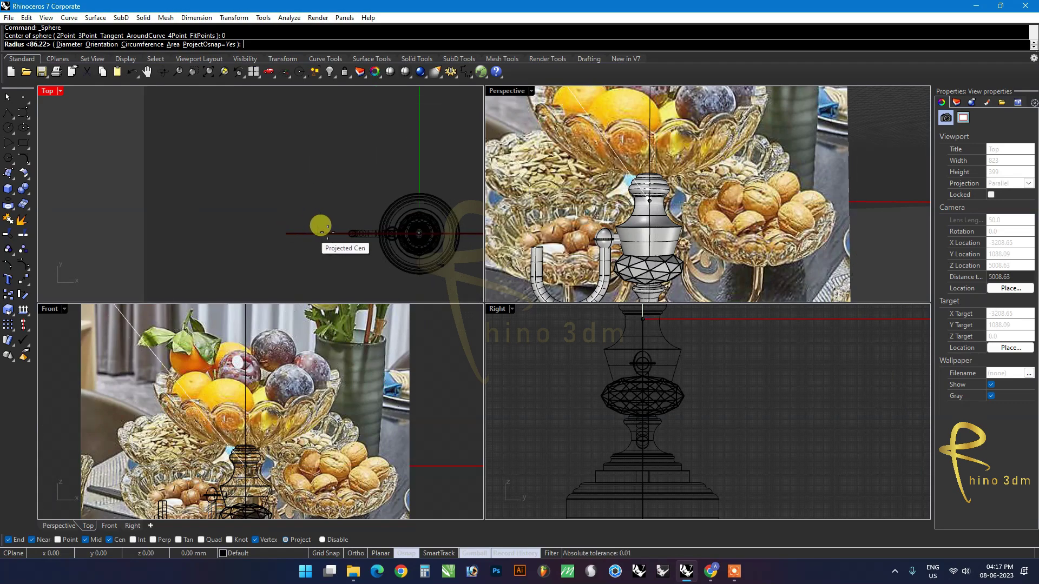
{"action": "scroll", "coordinate": [255, 227], "scroll_direction": "down", "scroll_amount": 2}
{"action": "scroll", "coordinate": [276, 227], "scroll_direction": "down", "scroll_amount": 2}
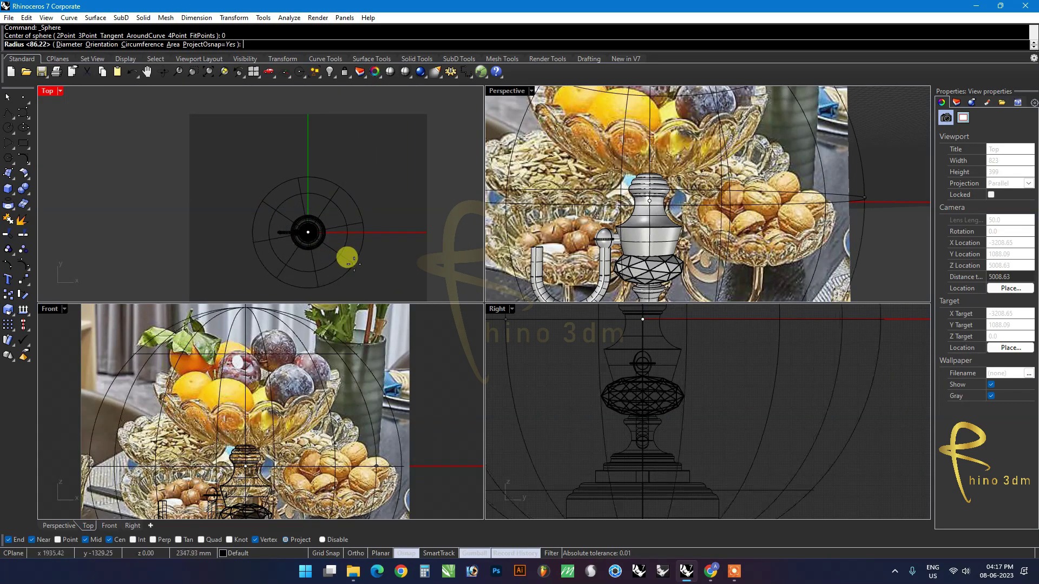
{"action": "left_click", "coordinate": [350, 259]}
Step: Raise the sphere above the stand and scale it to match the photo's large bowl
{"action": "left_click", "coordinate": [552, 260]}
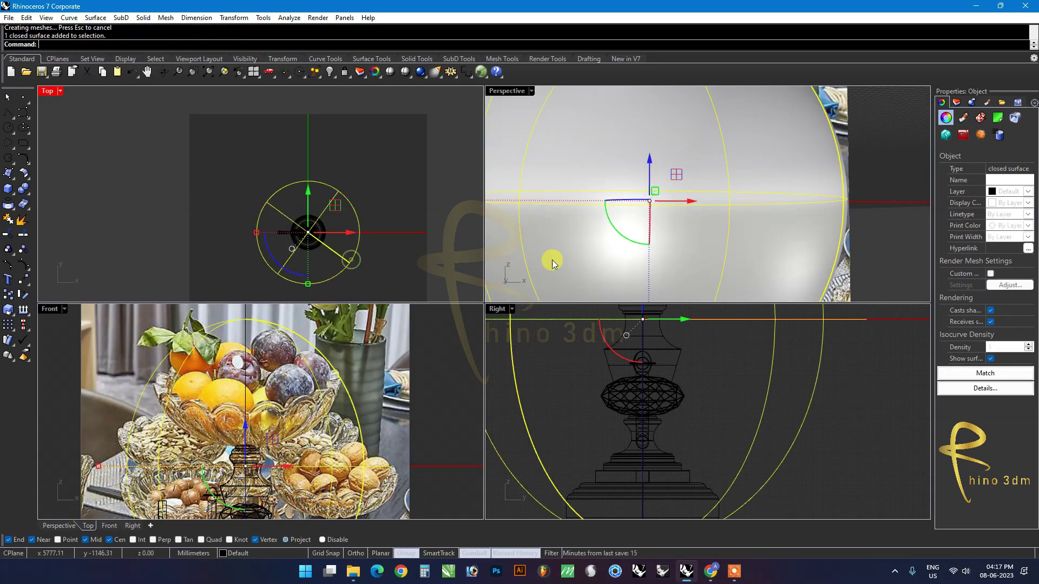
{"action": "scroll", "coordinate": [676, 243], "scroll_direction": "down", "scroll_amount": 3}
{"action": "scroll", "coordinate": [666, 249], "scroll_direction": "down", "scroll_amount": 1}
{"action": "mouse_move", "coordinate": [641, 203]}
{"action": "left_mouse_down"}
{"action": "mouse_move", "coordinate": [626, 144]}
{"action": "mouse_move", "coordinate": [658, 206]}
{"action": "left_mouse_up"}
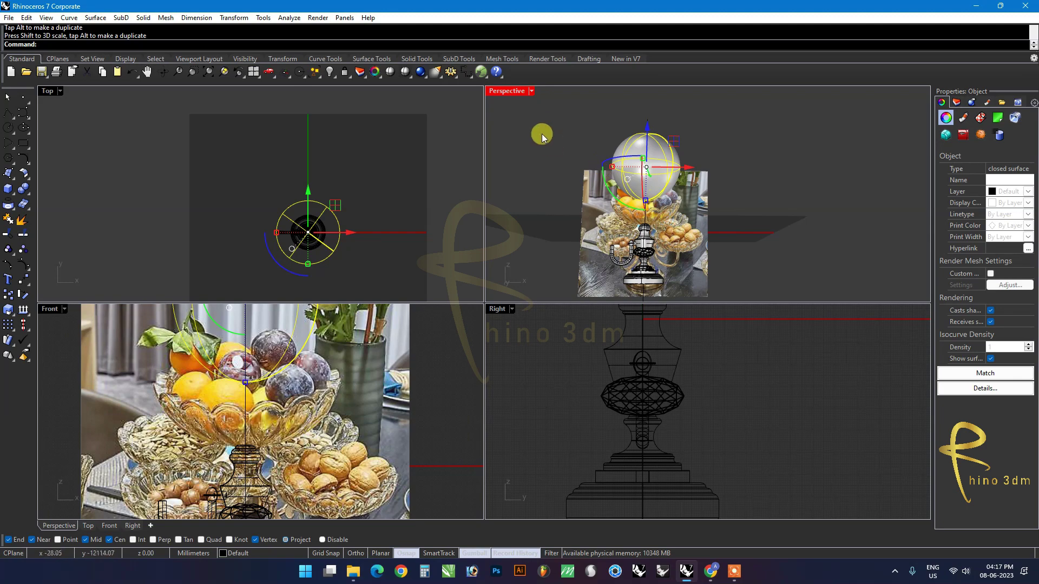
{"action": "double_click", "coordinate": [523, 91]}
{"action": "left_click_drag", "start_coordinate": [363, 213], "coordinate": [362, 259]}
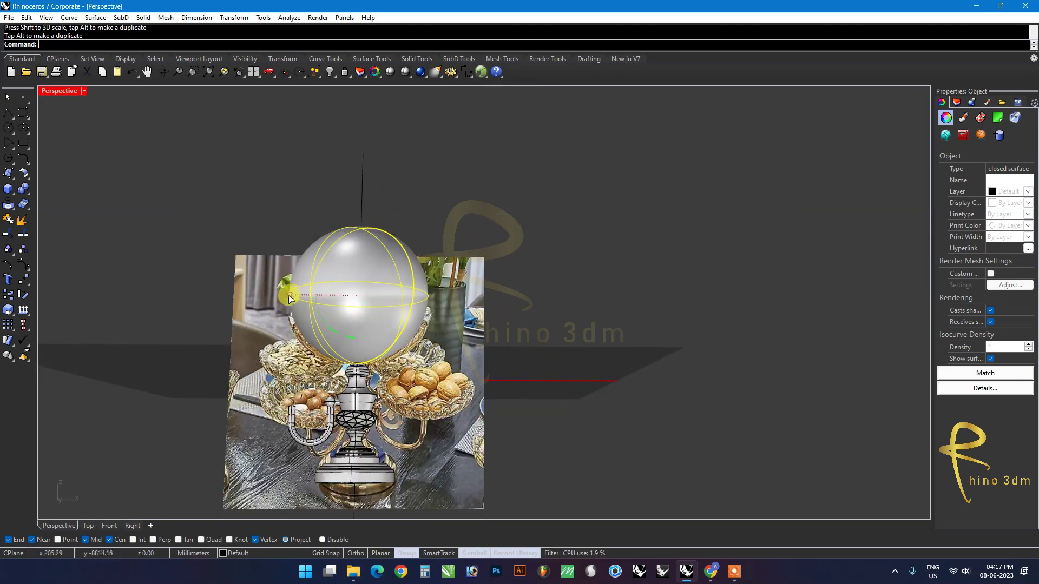
{"action": "left_click_drag", "start_coordinate": [290, 298], "coordinate": [281, 298]}
{"action": "left_click_drag", "start_coordinate": [361, 263], "coordinate": [361, 251]}
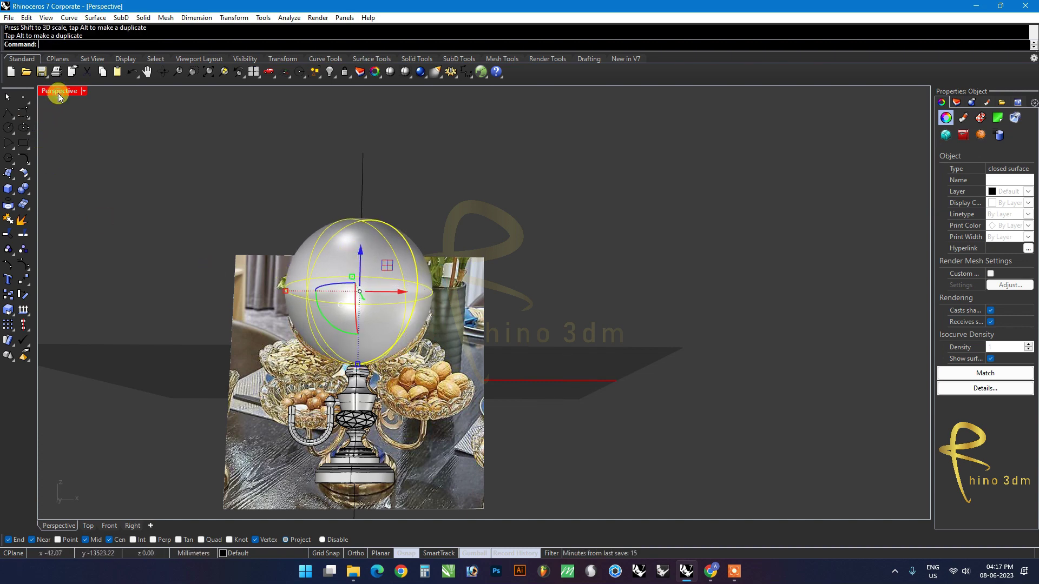
{"action": "double_click", "coordinate": [57, 92]}
{"action": "right_click", "coordinate": [58, 92]}
{"action": "left_click", "coordinate": [265, 216]}
{"action": "left_click", "coordinate": [329, 254]}
{"action": "left_click", "coordinate": [265, 244]}
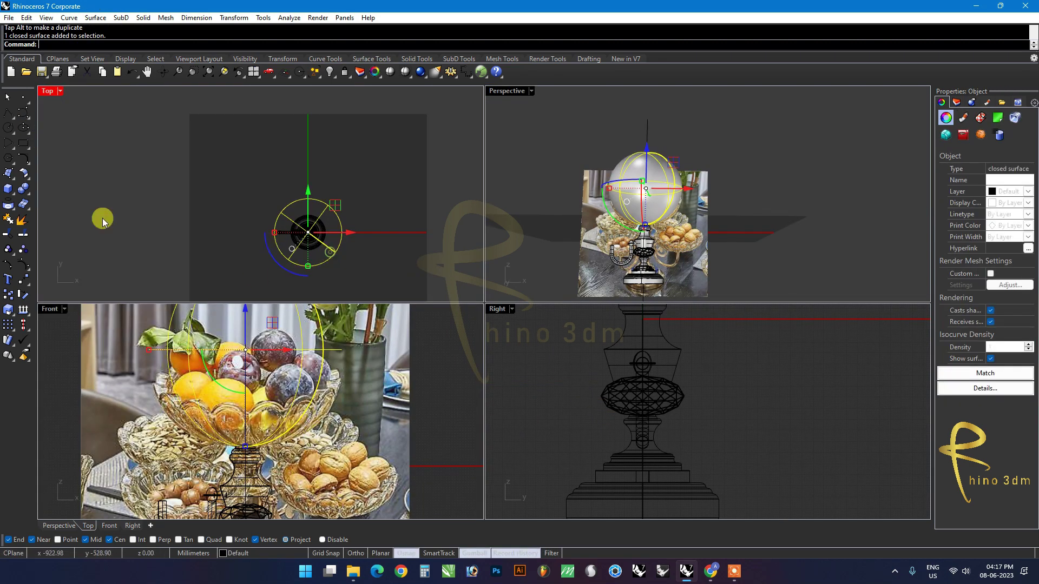
Step: Draw a rectangle enclosing the sphere, raise it to rim height, and centre it horizontally
{"action": "left_click", "coordinate": [11, 150]}
{"action": "left_click", "coordinate": [255, 183]}
{"action": "left_click", "coordinate": [361, 289]}
{"action": "left_click", "coordinate": [362, 270]}
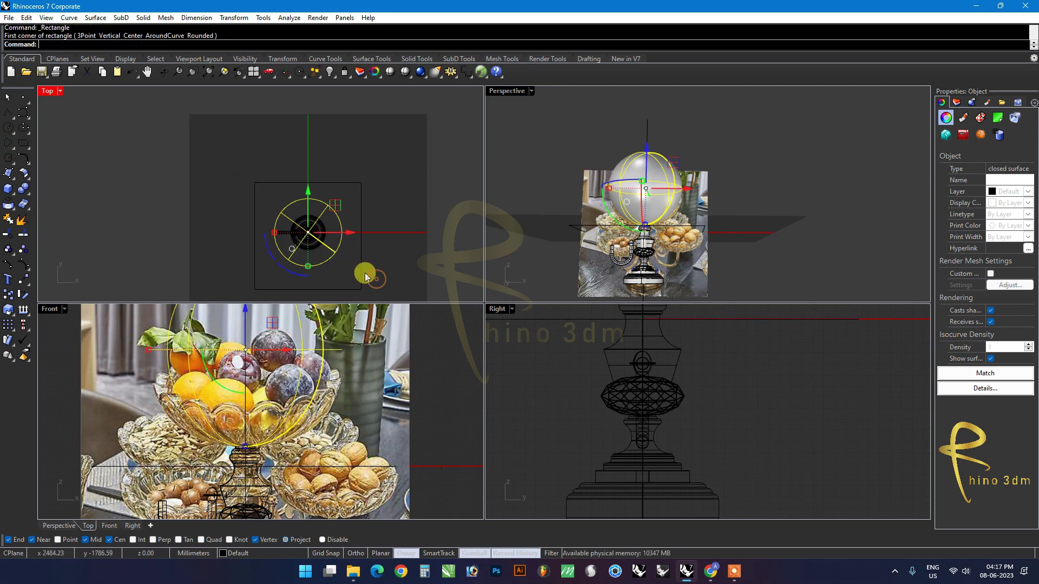
{"action": "scroll", "coordinate": [281, 414], "scroll_direction": "down", "scroll_amount": 5}
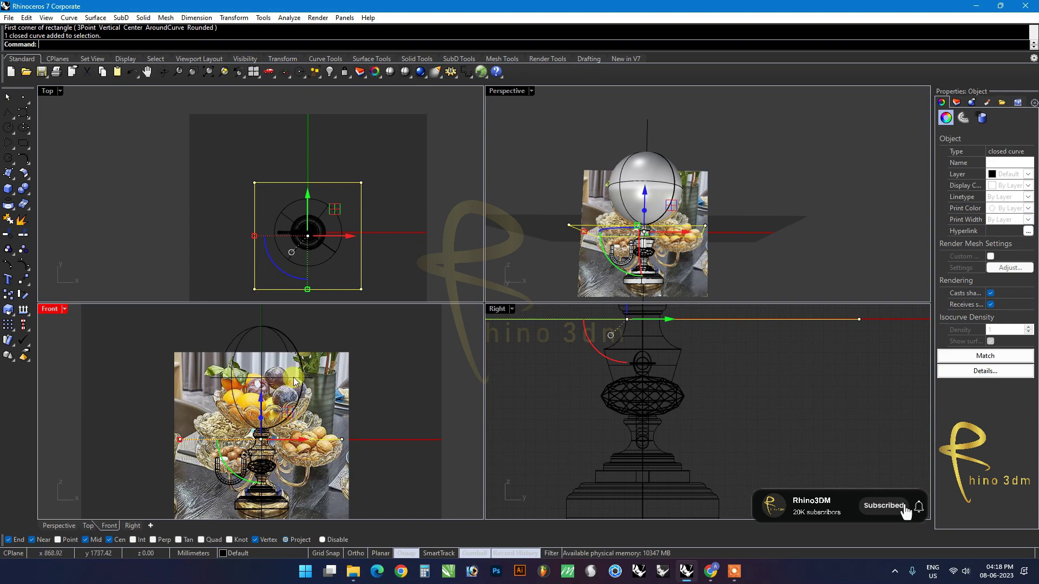
{"action": "left_click_drag", "start_coordinate": [261, 427], "coordinate": [243, 373]}
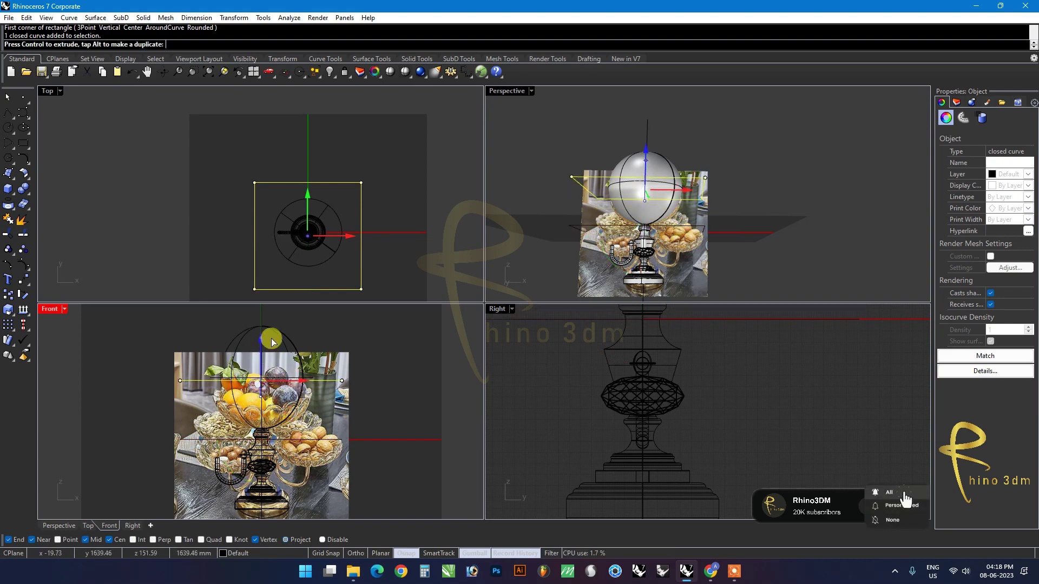
{"action": "scroll", "coordinate": [243, 372], "scroll_direction": "up", "scroll_amount": 3}
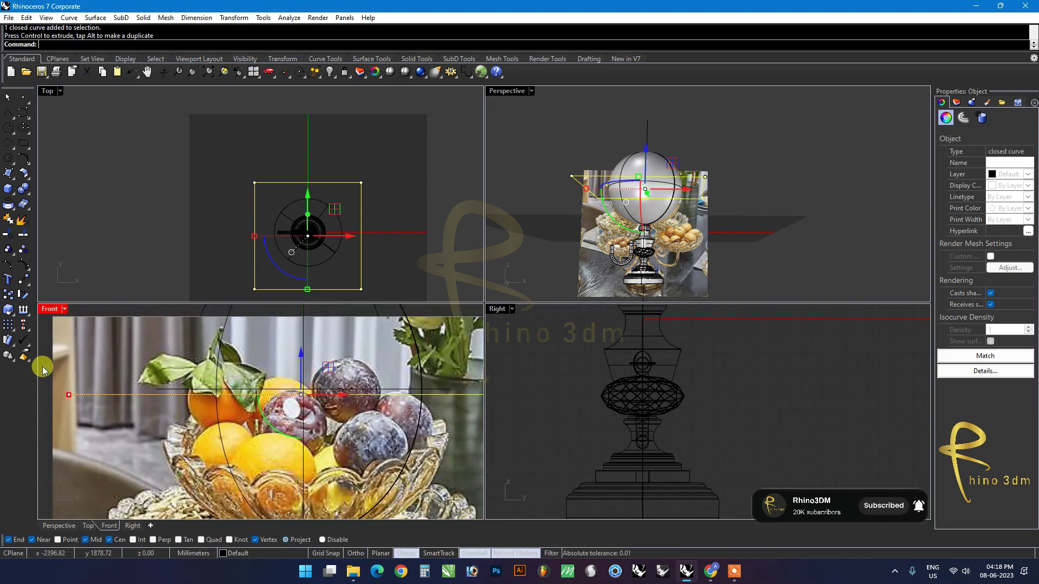
{"action": "left_click", "coordinate": [29, 333]}
{"action": "left_click", "coordinate": [40, 345]}
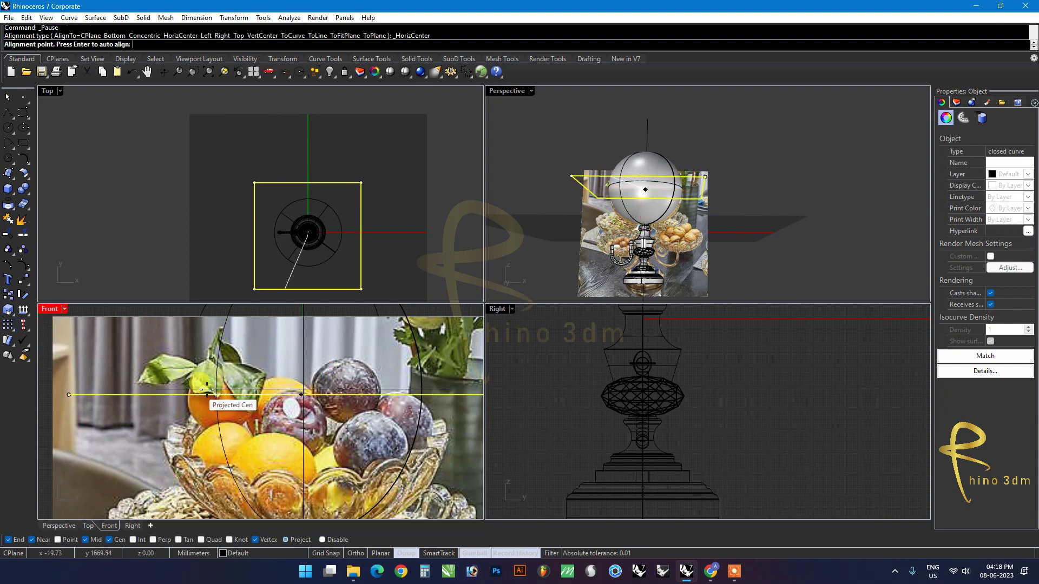
{"action": "scroll", "coordinate": [218, 389], "scroll_direction": "up", "scroll_amount": 3}
{"action": "left_click", "coordinate": [218, 390]}
{"action": "scroll", "coordinate": [218, 389], "scroll_direction": "down", "scroll_amount": 5}
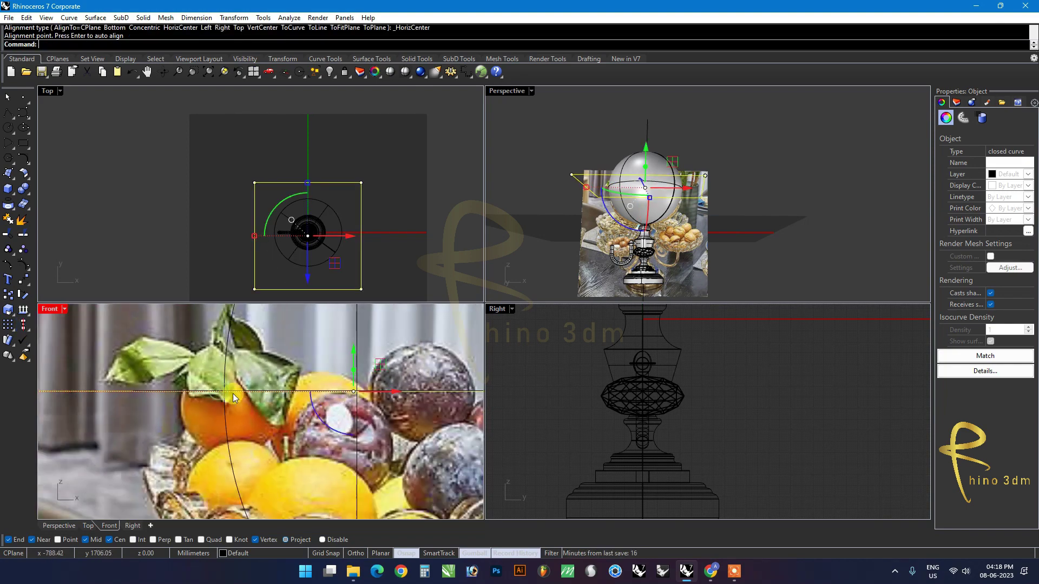
Step: Attempt to trim the sphere using the rectangle curve
{"action": "left_click", "coordinate": [644, 183], "text": "shift"}
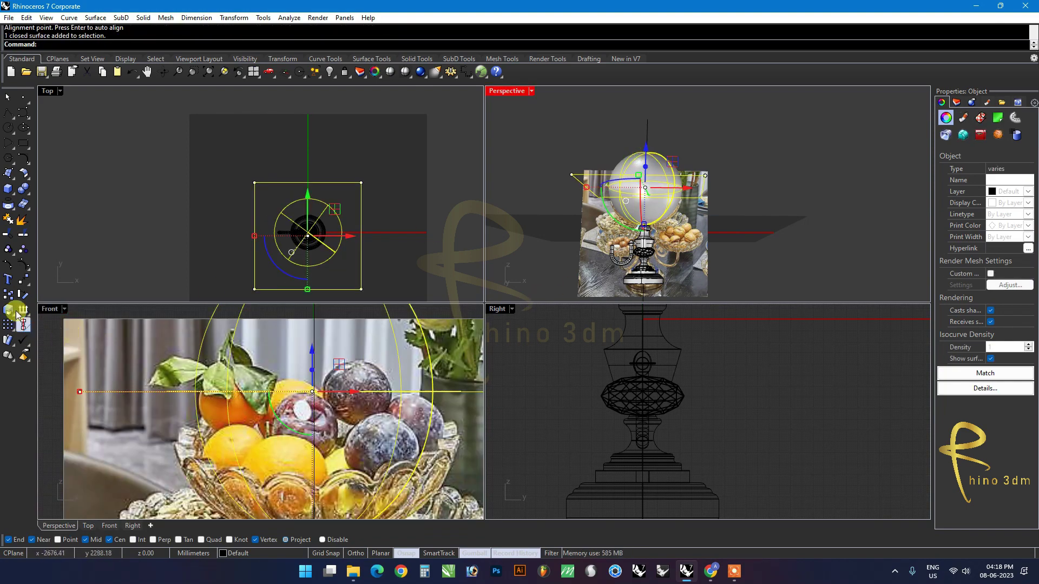
{"action": "left_click", "coordinate": [31, 236]}
{"action": "left_click", "coordinate": [648, 163]}
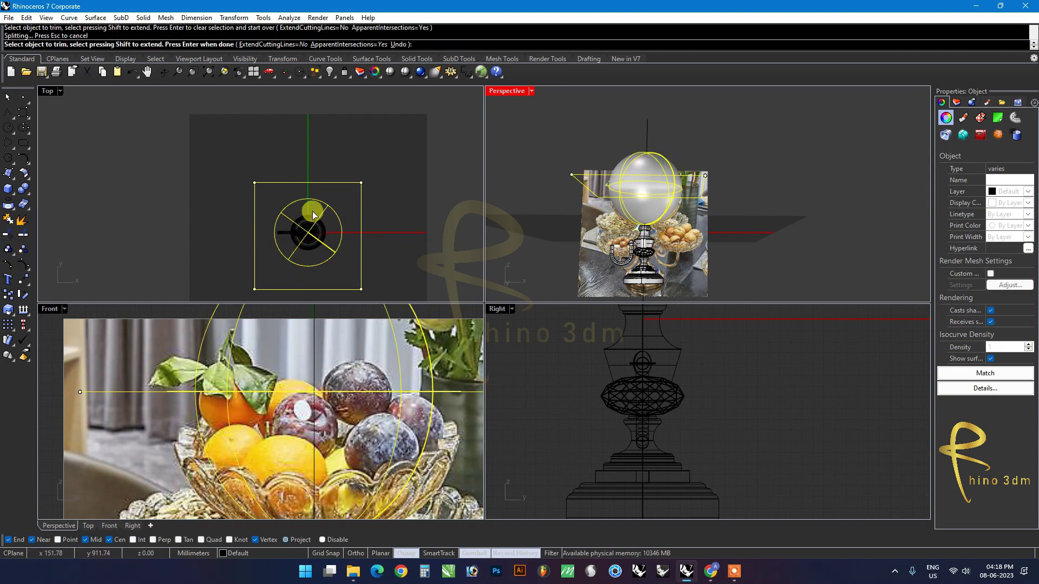
{"action": "scroll", "coordinate": [361, 362], "scroll_direction": "down", "scroll_amount": 2}
{"action": "scroll", "coordinate": [360, 362], "scroll_direction": "down", "scroll_amount": 3}
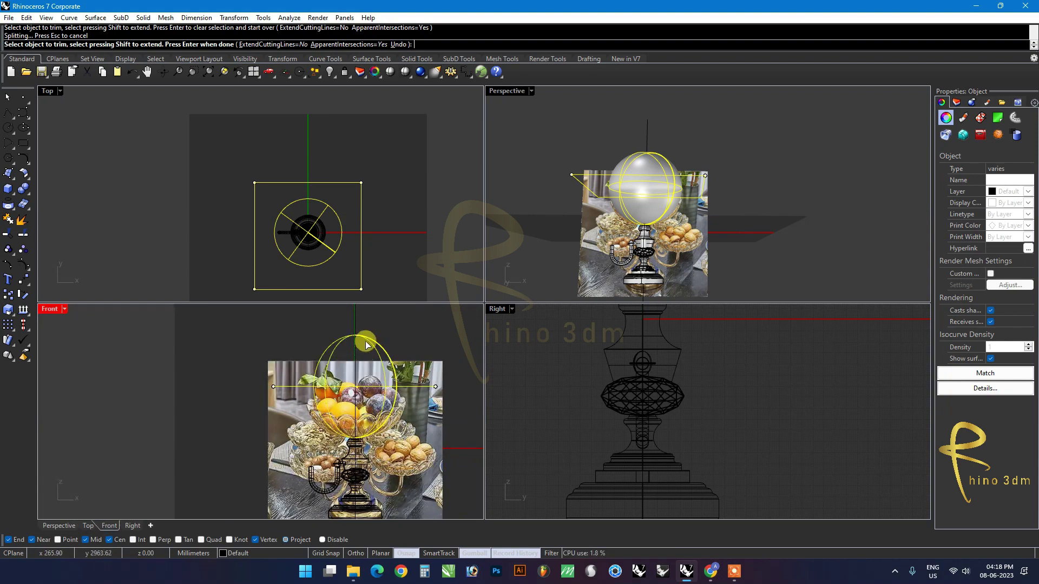
{"action": "key", "text": "Return"}
{"action": "key", "text": "Escape"}
Step: Fill the rectangle with a planar surface and trim away the sphere's upper half
{"action": "left_click", "coordinate": [385, 346]}
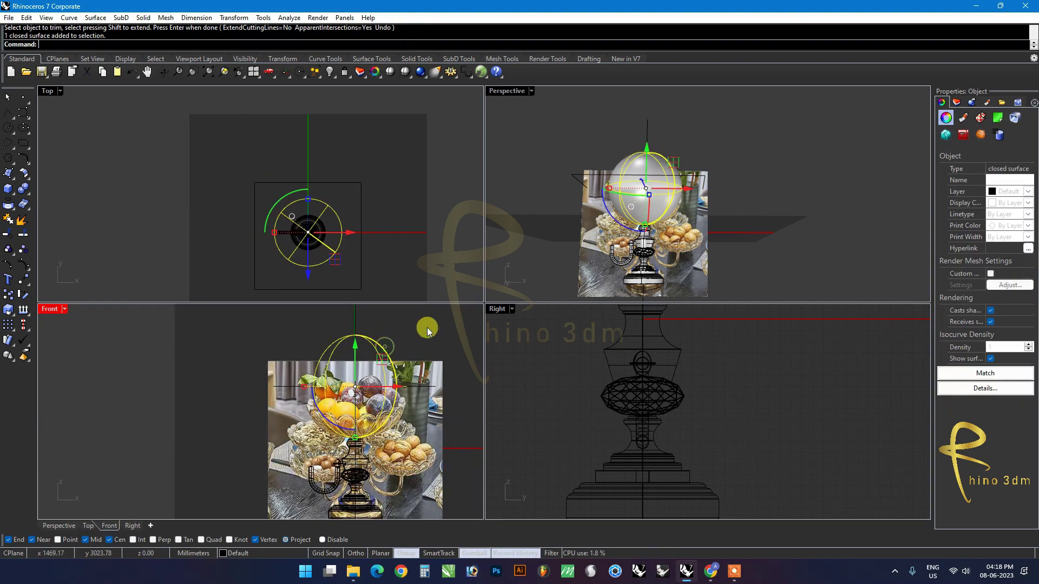
{"action": "right_click_drag", "start_coordinate": [518, 210], "coordinate": [553, 209]}
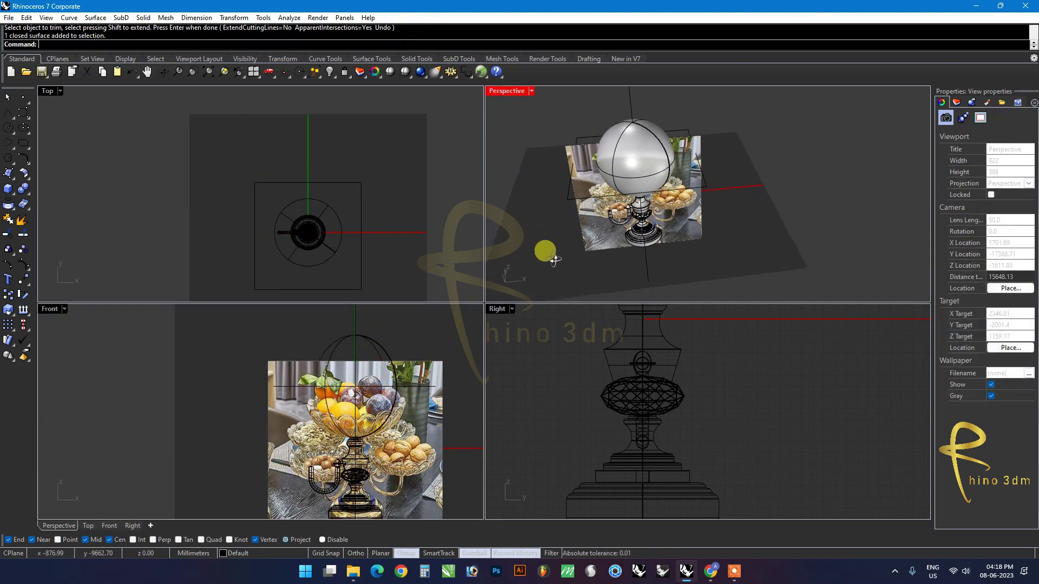
{"action": "left_click", "coordinate": [568, 204], "text": "shift"}
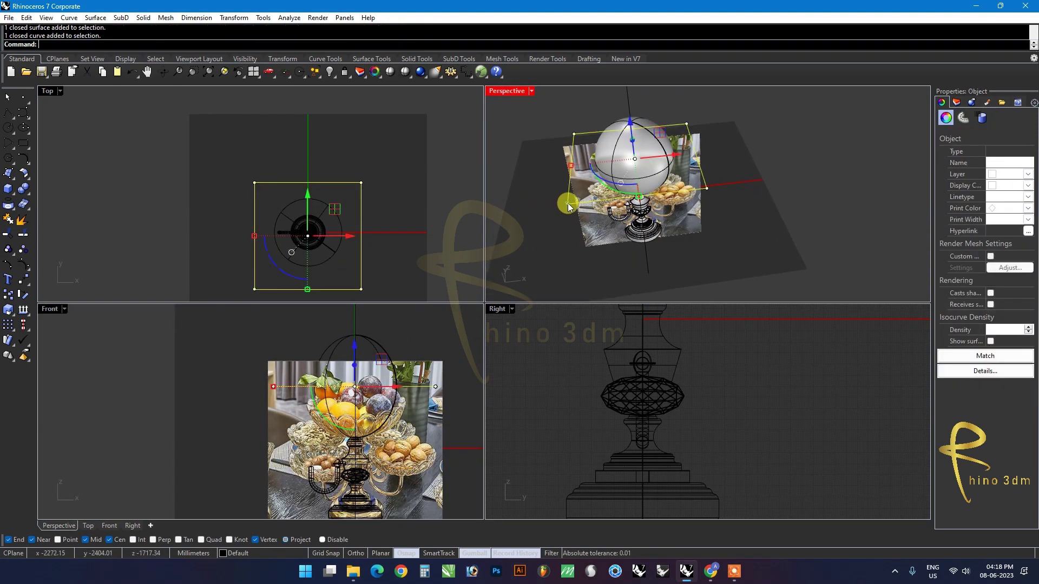
{"action": "left_click", "coordinate": [16, 183]}
{"action": "left_click", "coordinate": [41, 184]}
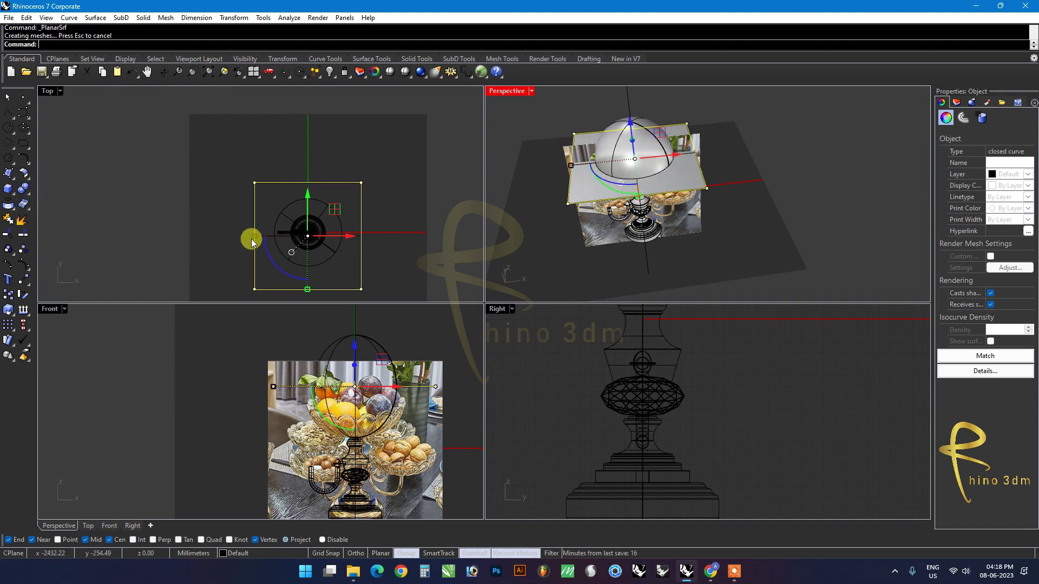
{"action": "left_click", "coordinate": [345, 342], "text": "shift"}
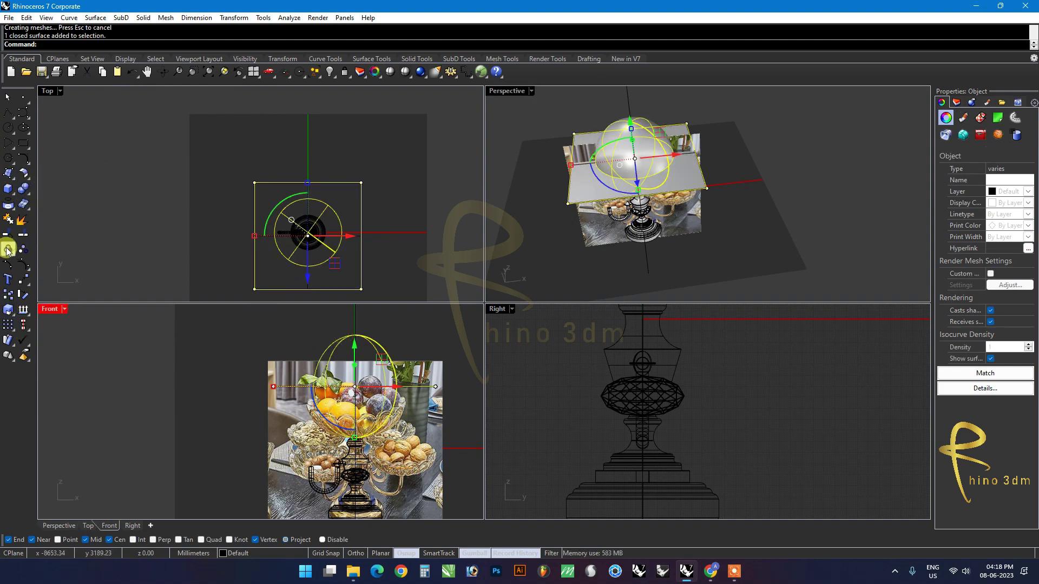
{"action": "left_click", "coordinate": [8, 237]}
{"action": "left_click", "coordinate": [330, 346]}
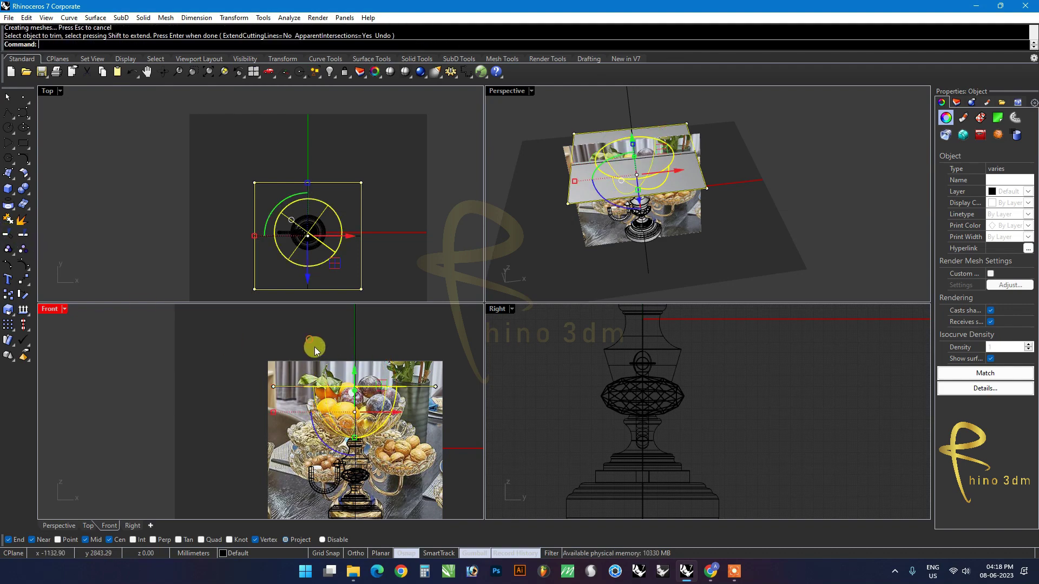
{"action": "left_click", "coordinate": [315, 348]}
Step: Delete the rectangle curve and the unwanted picture plane
{"action": "left_click", "coordinate": [282, 386]}
{"action": "key", "text": "Delete"}
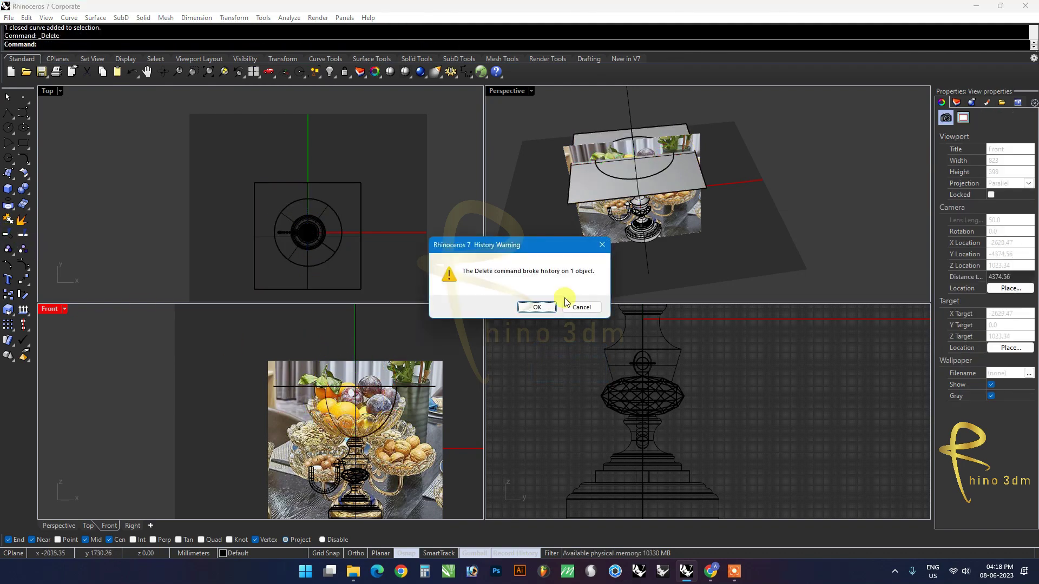
{"action": "left_click", "coordinate": [536, 307]}
{"action": "left_click", "coordinate": [561, 198]}
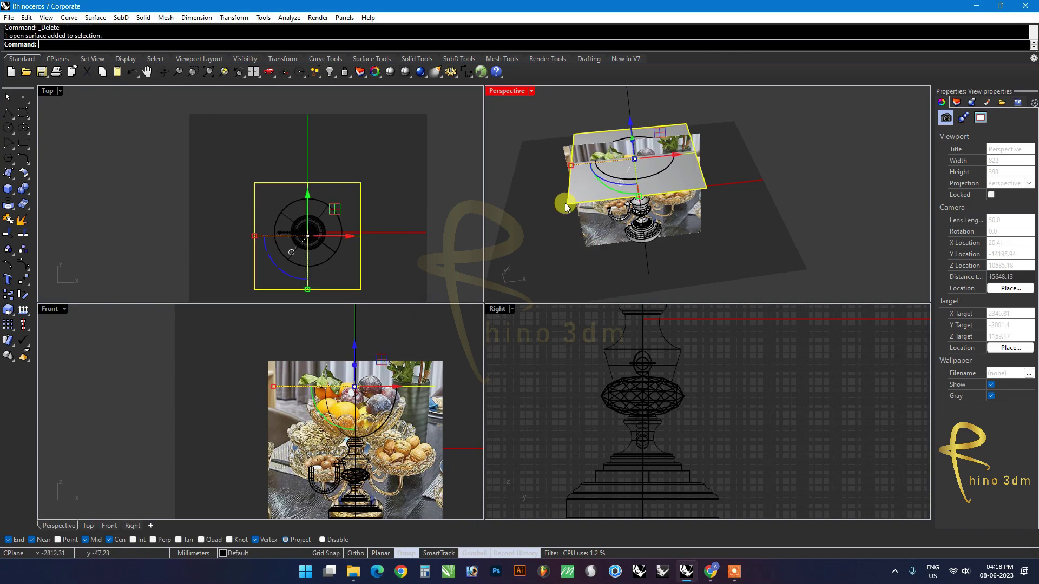
{"action": "key", "text": "Delete"}
{"action": "scroll", "coordinate": [325, 274], "scroll_direction": "up", "scroll_amount": 4}
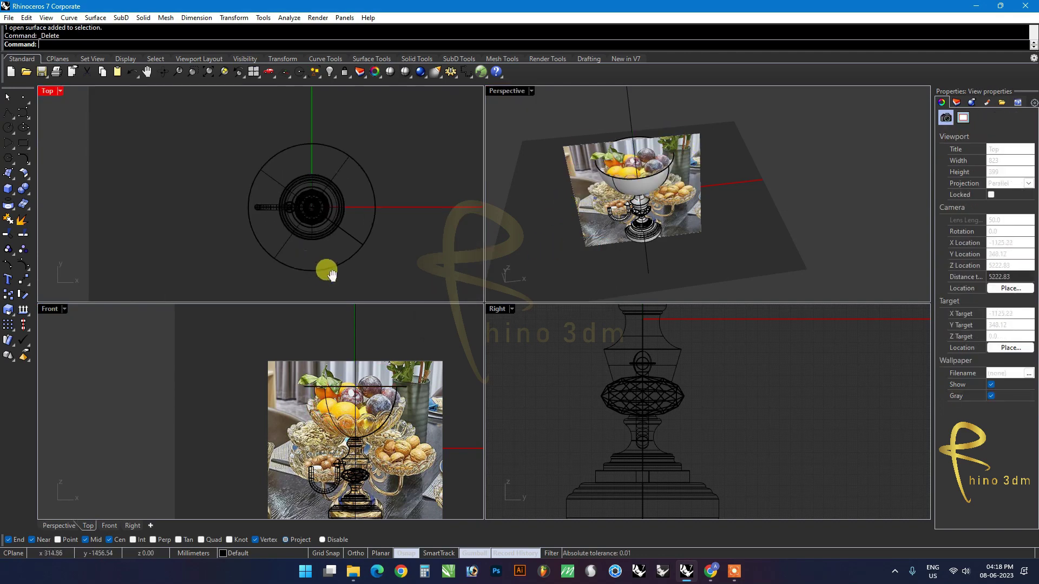
Step: Draw an arc in the Front view from two endpoints and a height point
{"action": "scroll", "coordinate": [324, 274], "scroll_direction": "up", "scroll_amount": 2}
{"action": "scroll", "coordinate": [318, 400], "scroll_direction": "up", "scroll_amount": 3}
{"action": "right_click_drag", "start_coordinate": [400, 389], "coordinate": [347, 390]}
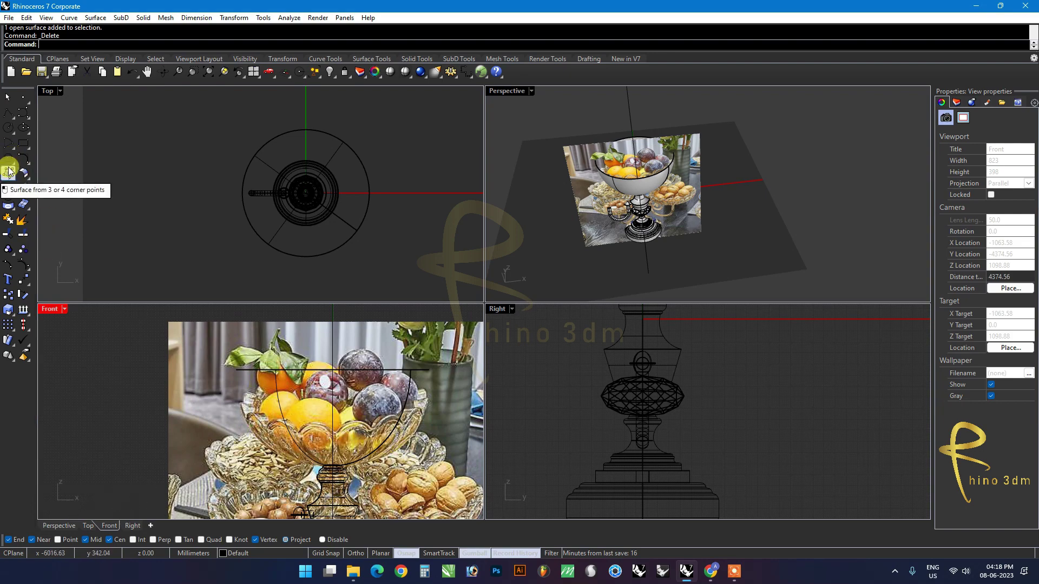
{"action": "left_click", "coordinate": [12, 146]}
{"action": "left_click", "coordinate": [39, 153]}
{"action": "right_click_drag", "start_coordinate": [106, 386], "coordinate": [240, 386]}
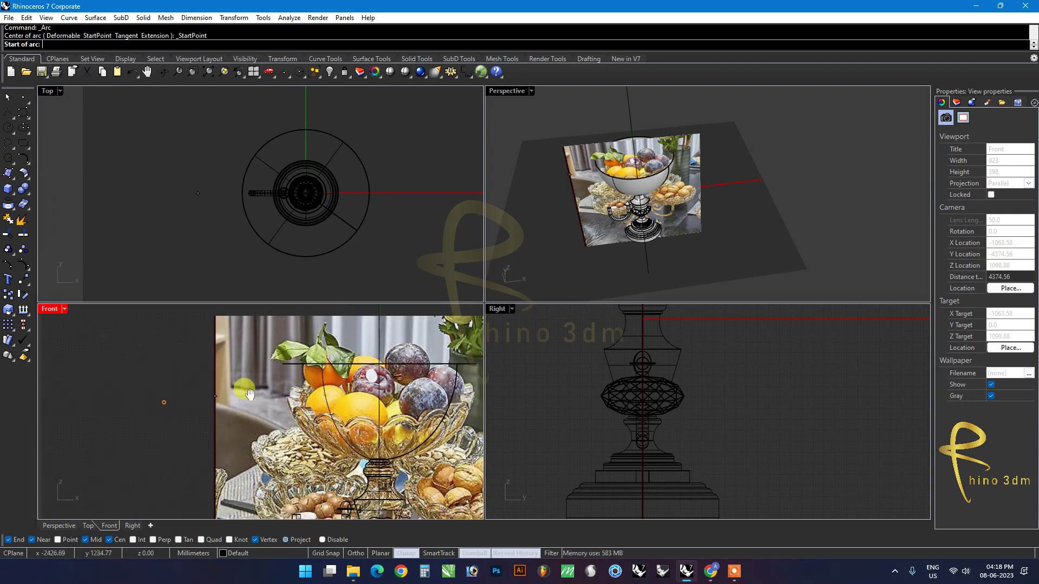
{"action": "left_click", "coordinate": [213, 367]}
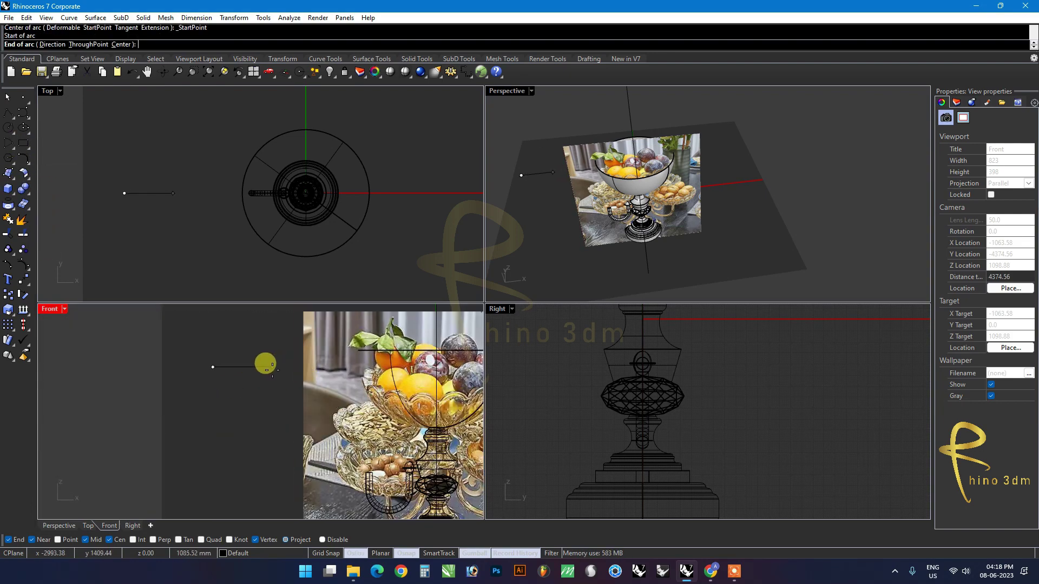
{"action": "left_click", "coordinate": [268, 368]}
{"action": "scroll", "coordinate": [254, 368], "scroll_direction": "up", "scroll_amount": 3}
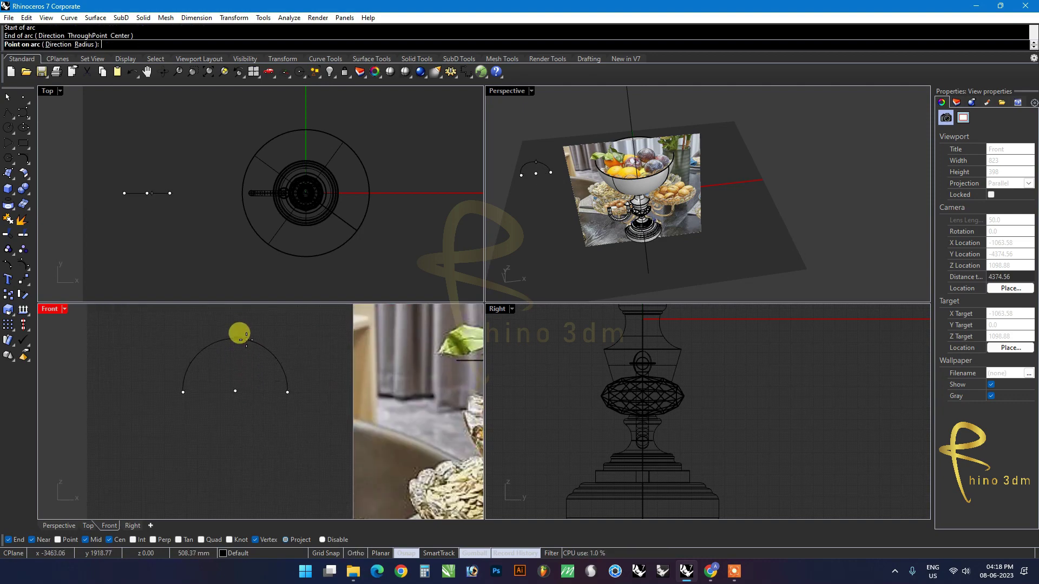
{"action": "left_click", "coordinate": [246, 337]}
{"action": "scroll", "coordinate": [246, 352], "scroll_direction": "down", "scroll_amount": 2}
{"action": "scroll", "coordinate": [247, 352], "scroll_direction": "down", "scroll_amount": 2}
Step: Draw a tapering line from the arc's left end down to the bottom point
{"action": "left_click", "coordinate": [9, 130]}
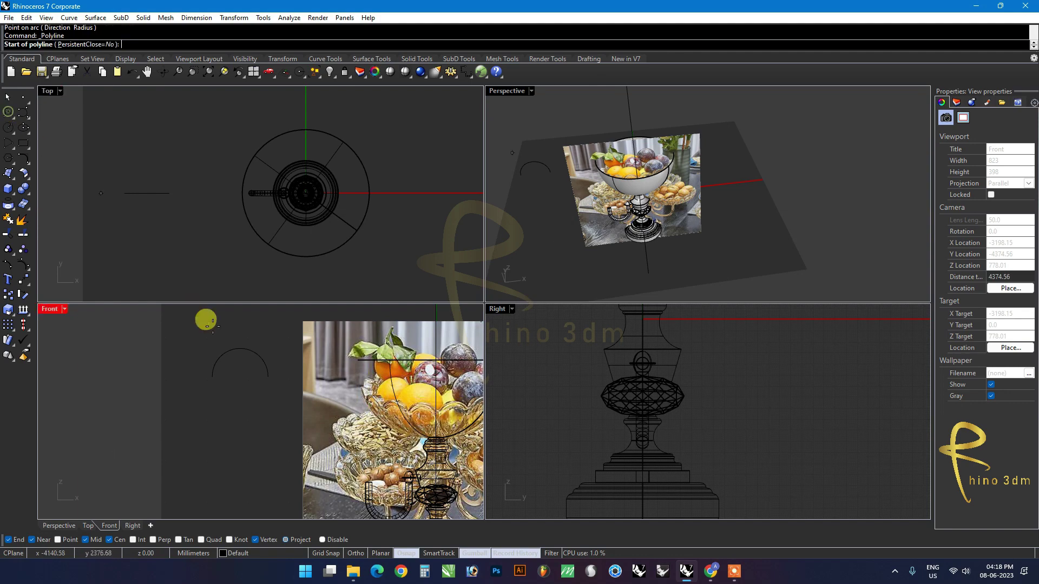
{"action": "left_click", "coordinate": [240, 349]}
{"action": "scroll", "coordinate": [228, 464], "scroll_direction": "down", "scroll_amount": 1}
{"action": "right_click_drag", "start_coordinate": [228, 464], "coordinate": [248, 425]}
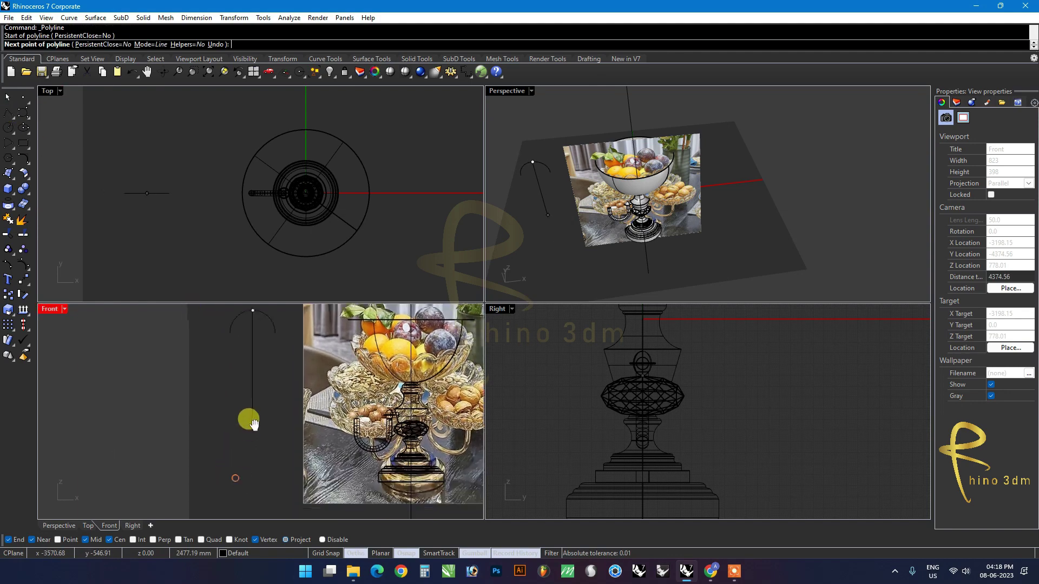
{"action": "left_click", "coordinate": [253, 468]}
{"action": "key", "text": "Return"}
{"action": "key", "text": "Return"}
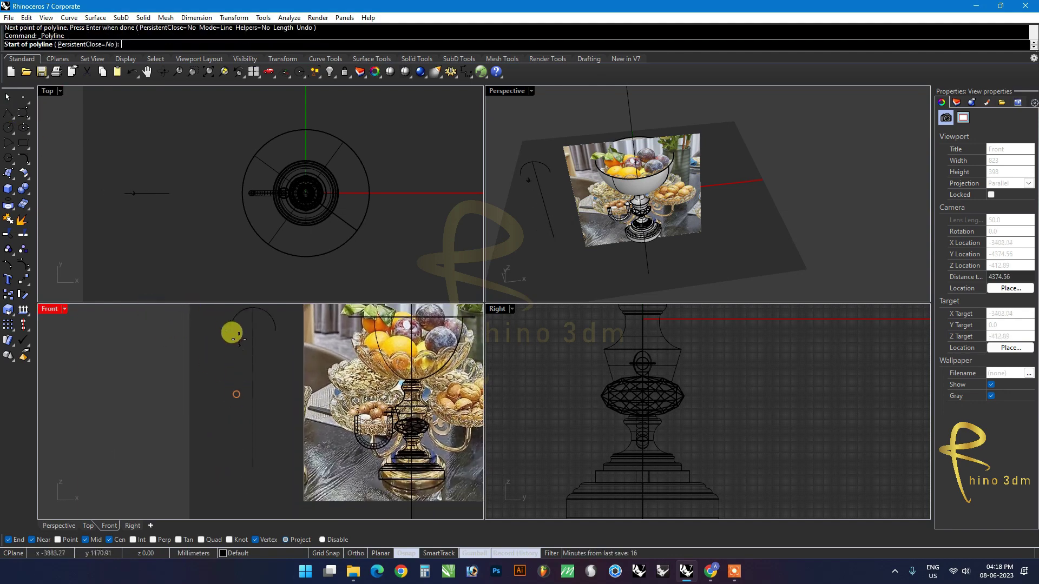
{"action": "left_click", "coordinate": [231, 330]}
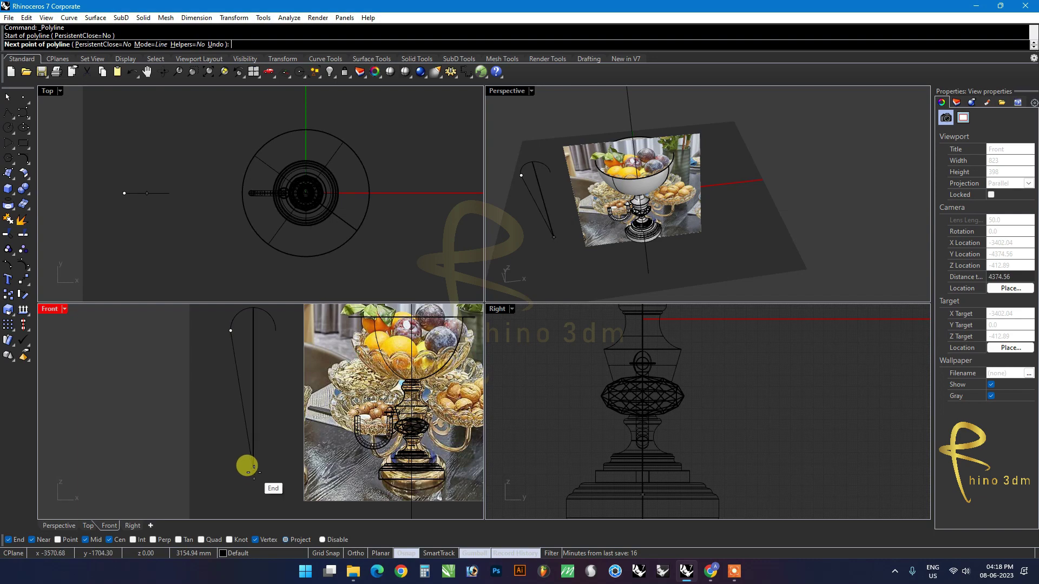
{"action": "left_click", "coordinate": [253, 469]}
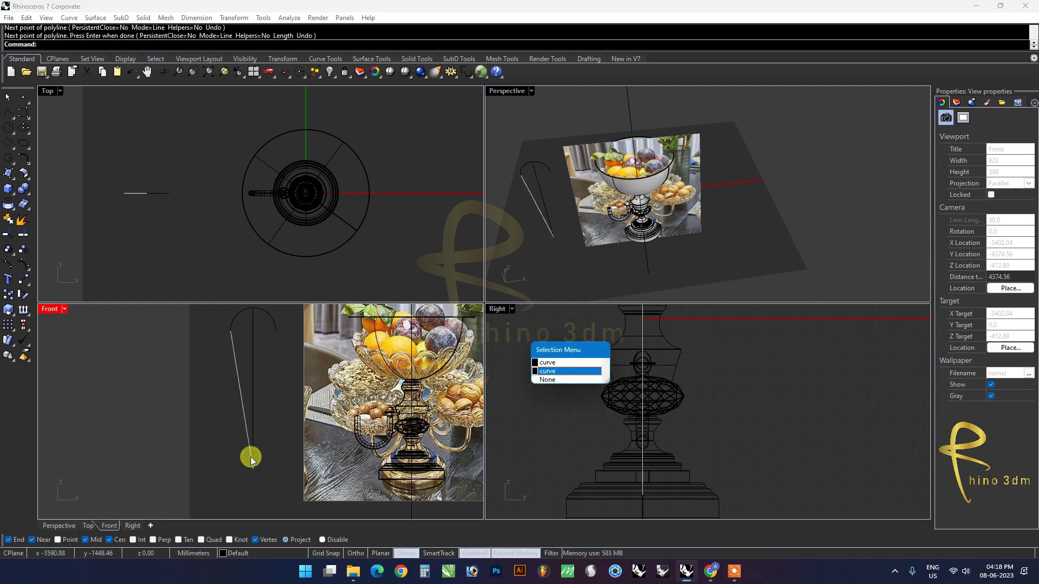
{"action": "key", "text": "Return"}
Step: Mirror the side line across the vertical centreline and join all three into a closed loop
{"action": "type", "text": "mirror"}
{"action": "key", "text": "Return"}
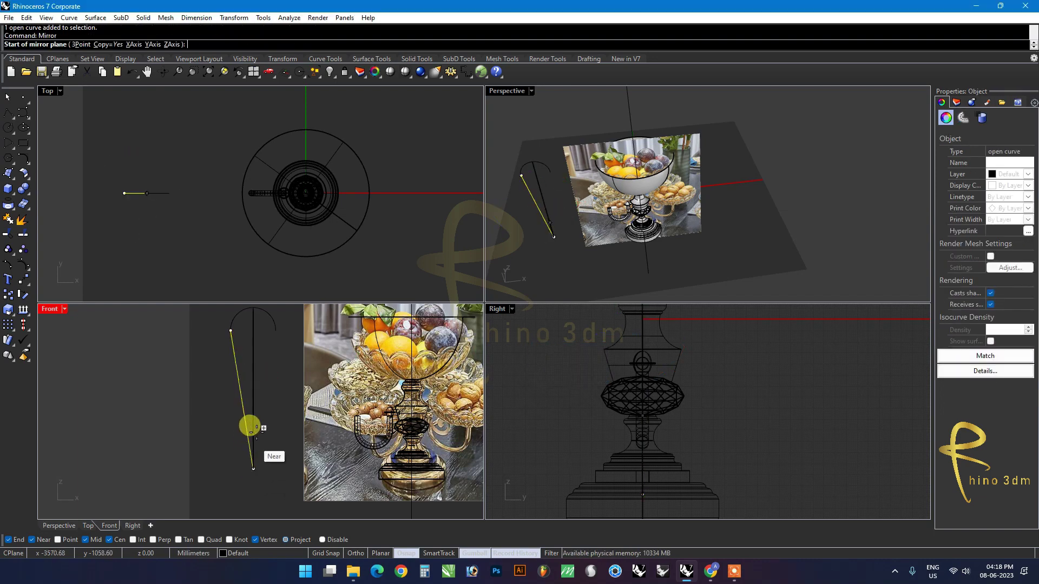
{"action": "left_click", "coordinate": [253, 411]}
{"action": "left_click", "coordinate": [254, 352]}
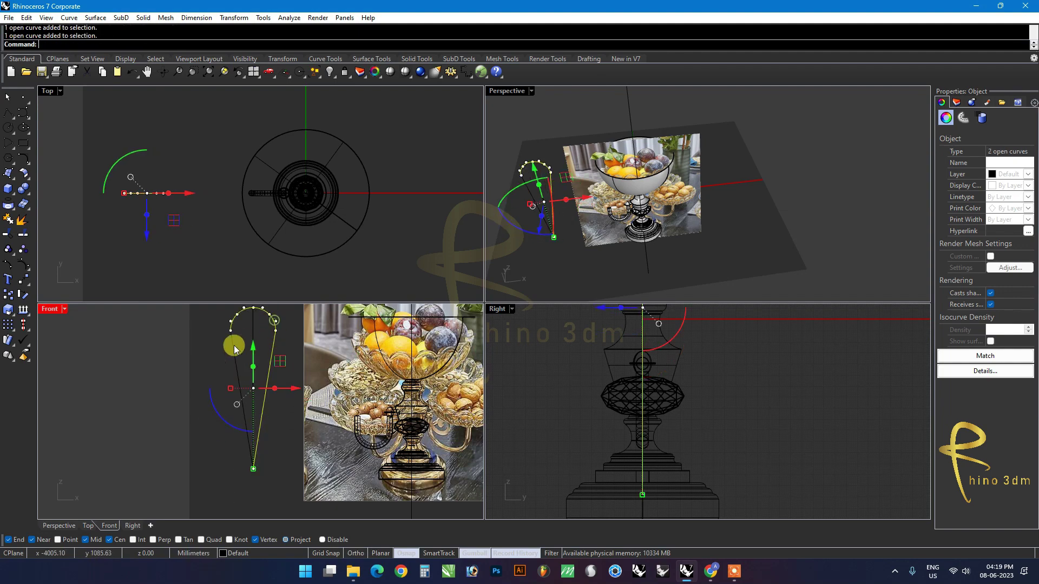
{"action": "key", "text": "ctrl+j"}
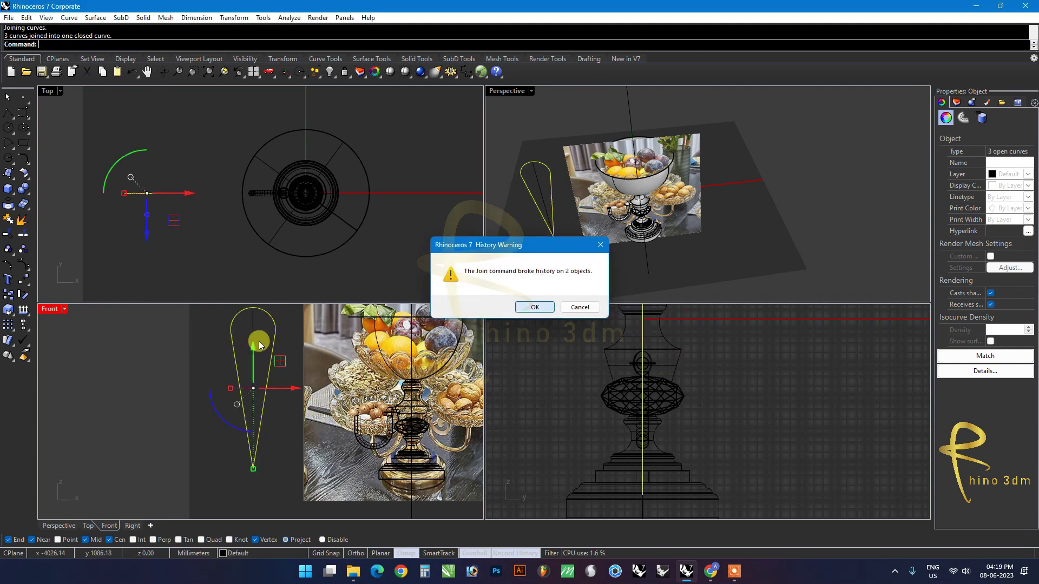
{"action": "key", "text": "Return"}
{"action": "left_click", "coordinate": [253, 346]}
{"action": "key", "text": "Delete"}
Step: Move the loop toward the bowl in plan and align its centre to the axis at 0
{"action": "left_click", "coordinate": [271, 349]}
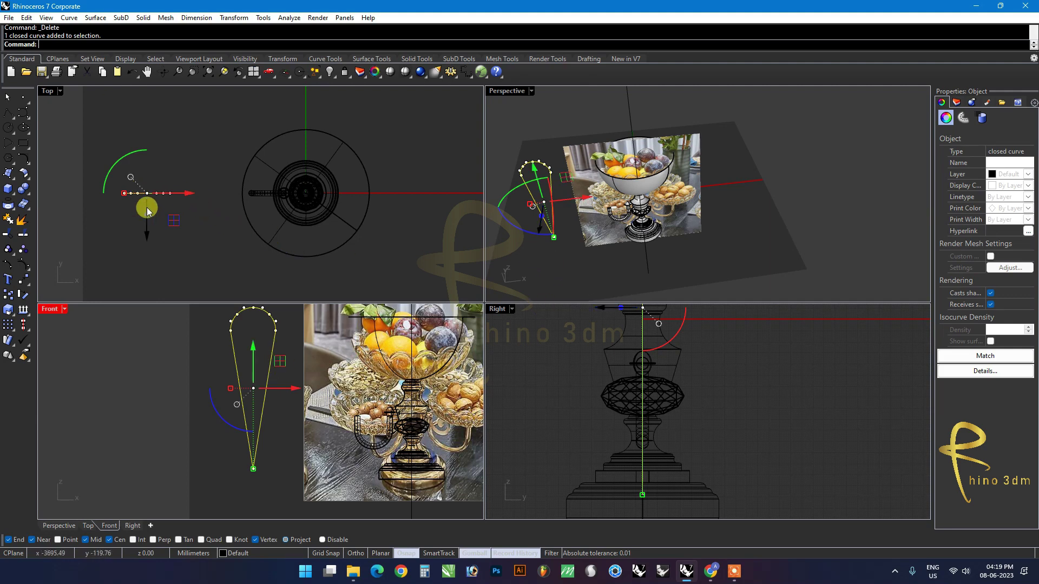
{"action": "right_click_drag", "start_coordinate": [232, 233], "coordinate": [245, 168]}
{"action": "mouse_move", "coordinate": [158, 170]}
{"action": "left_mouse_down"}
{"action": "mouse_move", "coordinate": [205, 222]}
{"action": "mouse_move", "coordinate": [351, 203]}
{"action": "left_mouse_up"}
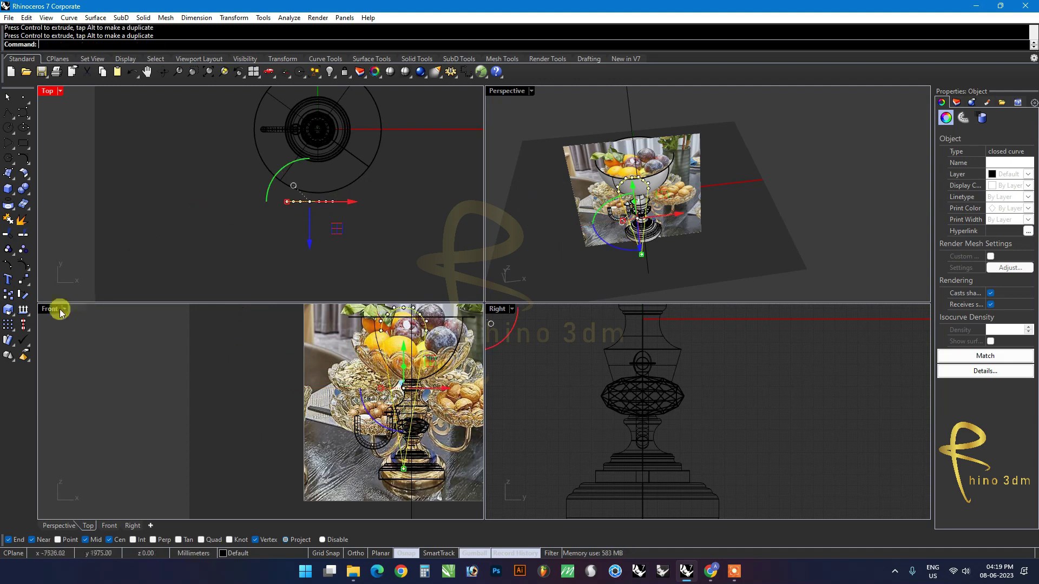
{"action": "left_click", "coordinate": [29, 334]}
{"action": "left_click", "coordinate": [56, 330]}
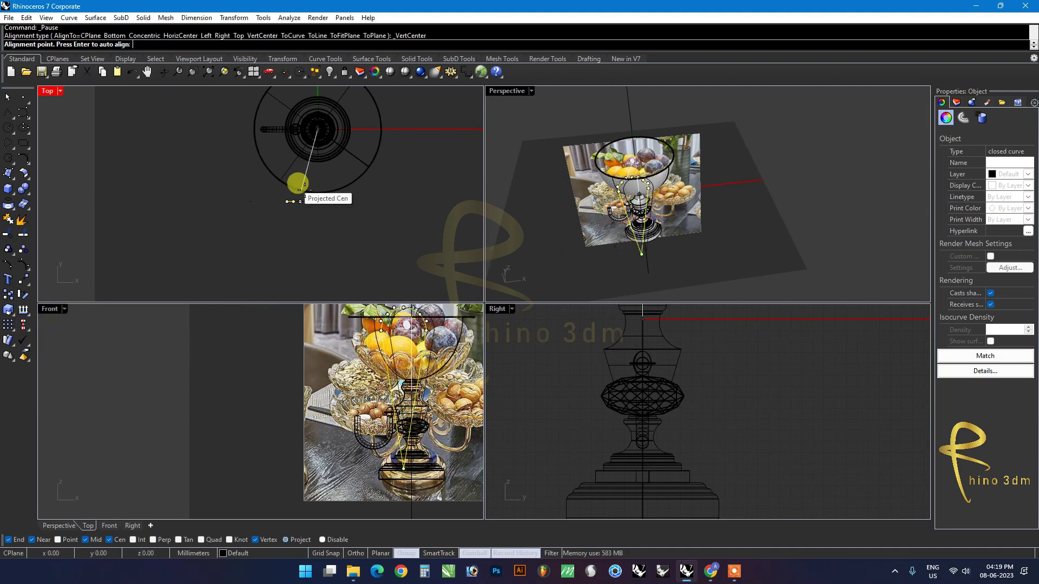
{"action": "type", "text": "0"}
{"action": "key", "text": "Return"}
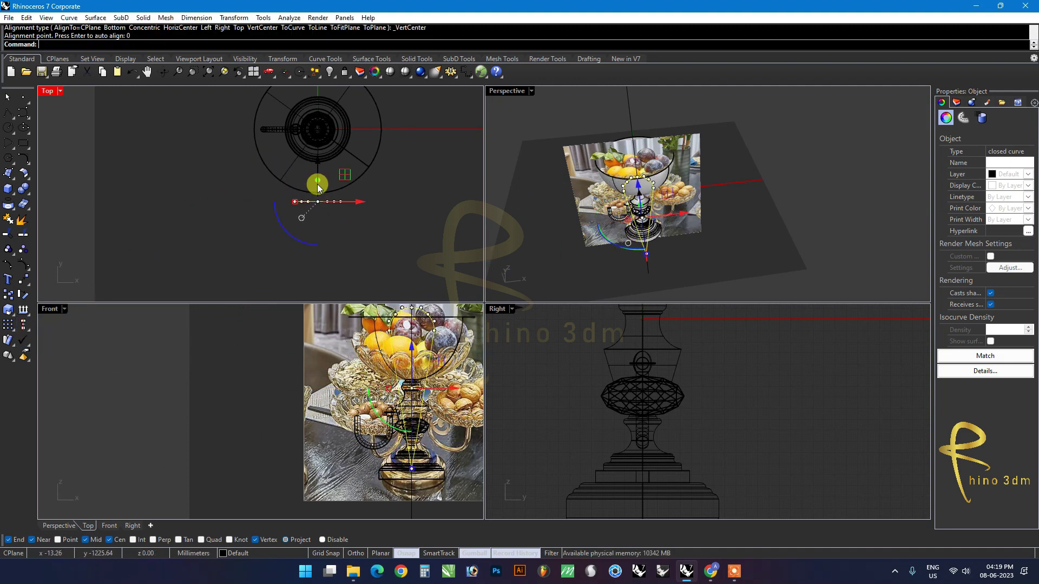
Step: Pull the teardrop loop curve onto the bowl surface
{"action": "left_click", "coordinate": [406, 274]}
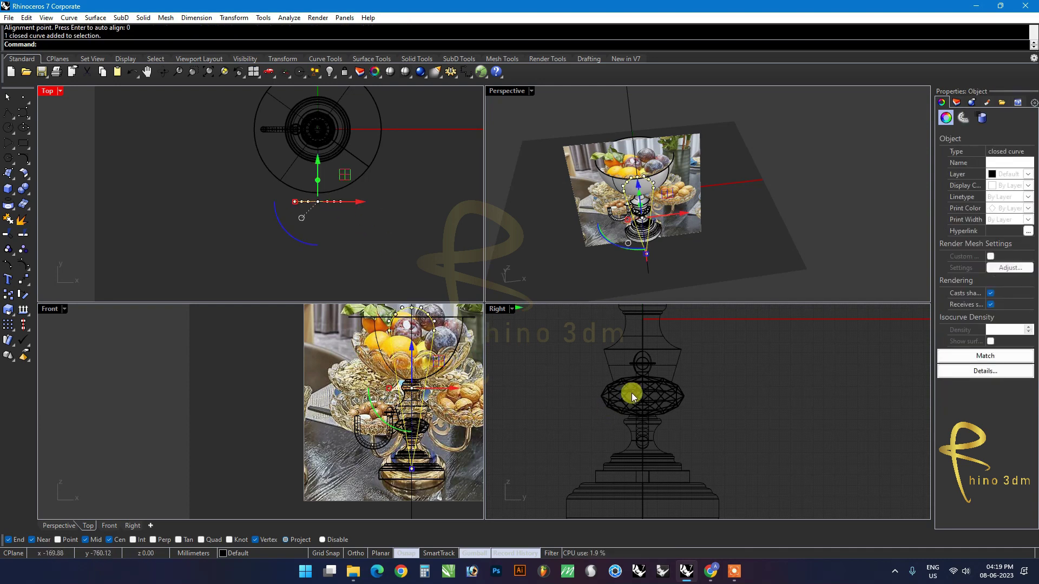
{"action": "scroll", "coordinate": [670, 429], "scroll_direction": "down", "scroll_amount": 3}
{"action": "scroll", "coordinate": [591, 419], "scroll_direction": "up", "scroll_amount": 5}
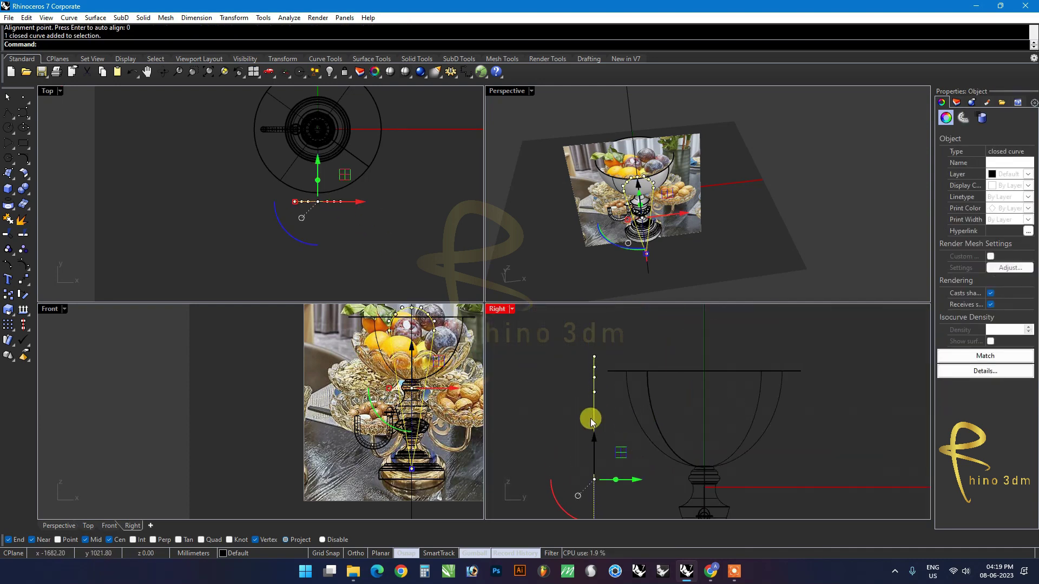
{"action": "left_click", "coordinate": [615, 363]}
{"action": "mouse_move", "coordinate": [699, 192]}
{"action": "right_mouse_down"}
{"action": "mouse_move", "coordinate": [692, 156]}
{"action": "mouse_move", "coordinate": [696, 206]}
{"action": "right_mouse_up"}
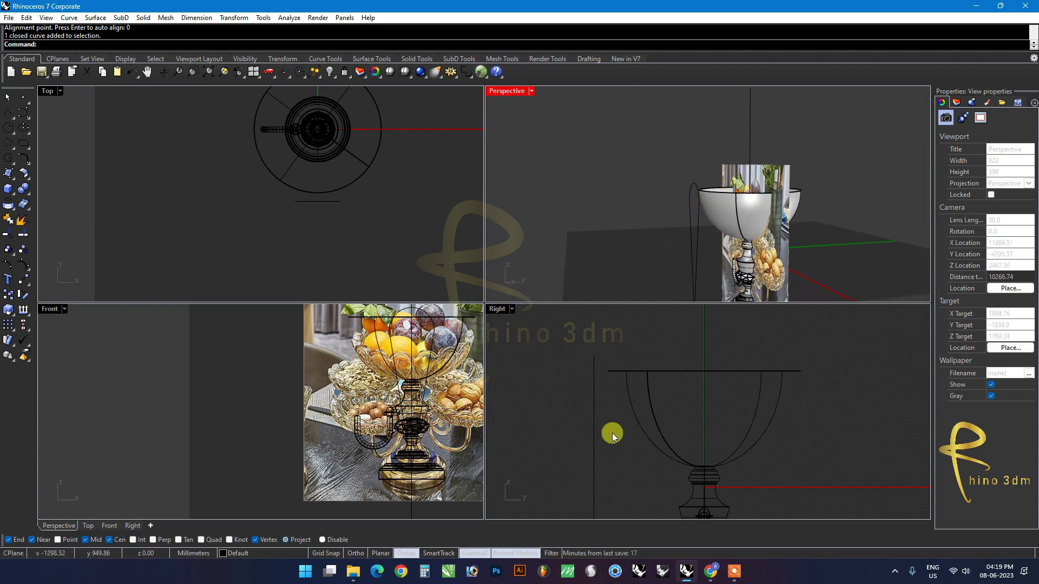
{"action": "left_click", "coordinate": [595, 427]}
{"action": "left_click", "coordinate": [624, 347]}
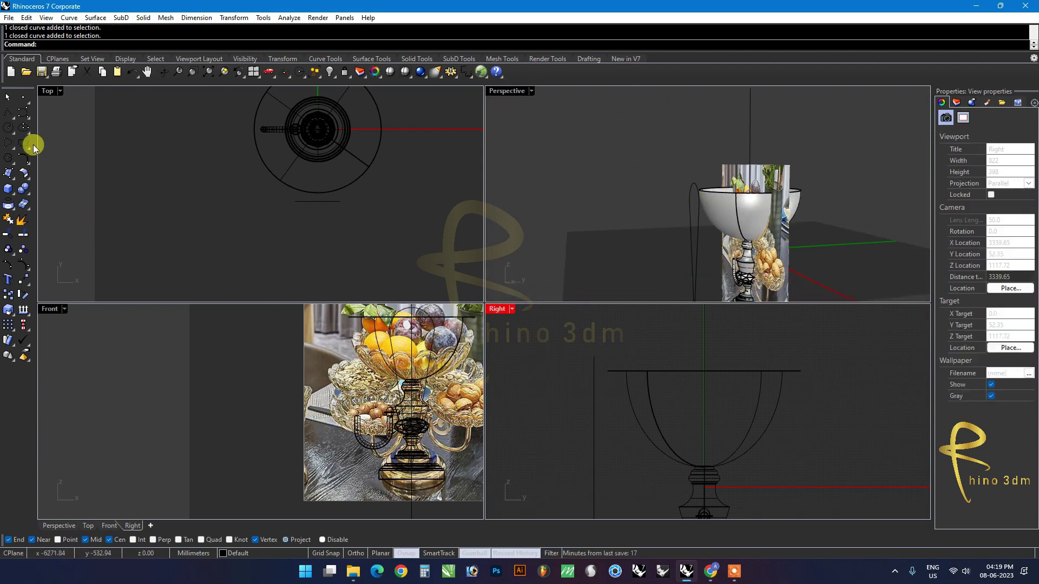
{"action": "left_click", "coordinate": [15, 212]}
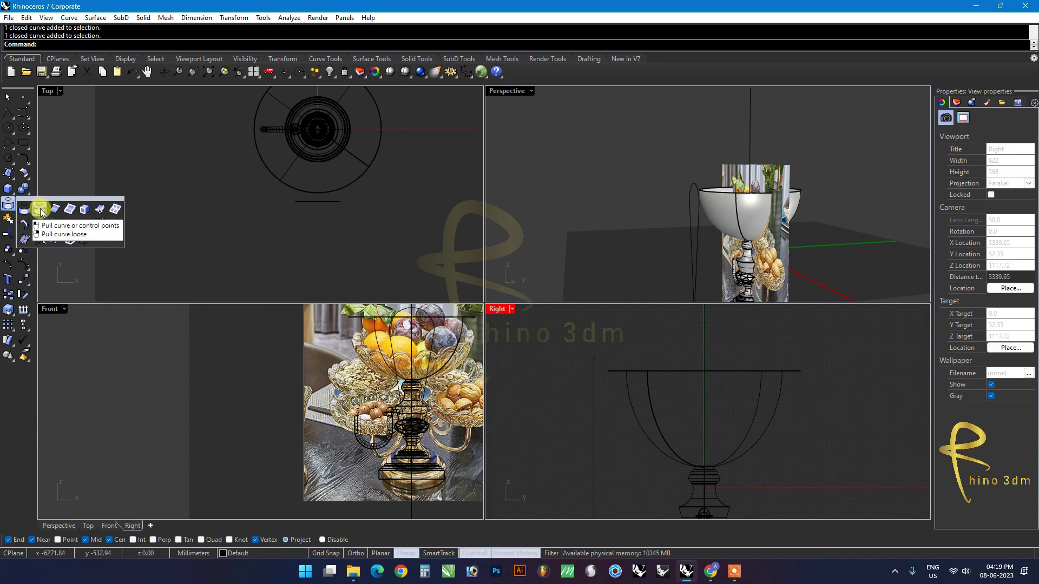
{"action": "left_click", "coordinate": [41, 210]}
{"action": "right_click", "coordinate": [684, 208]}
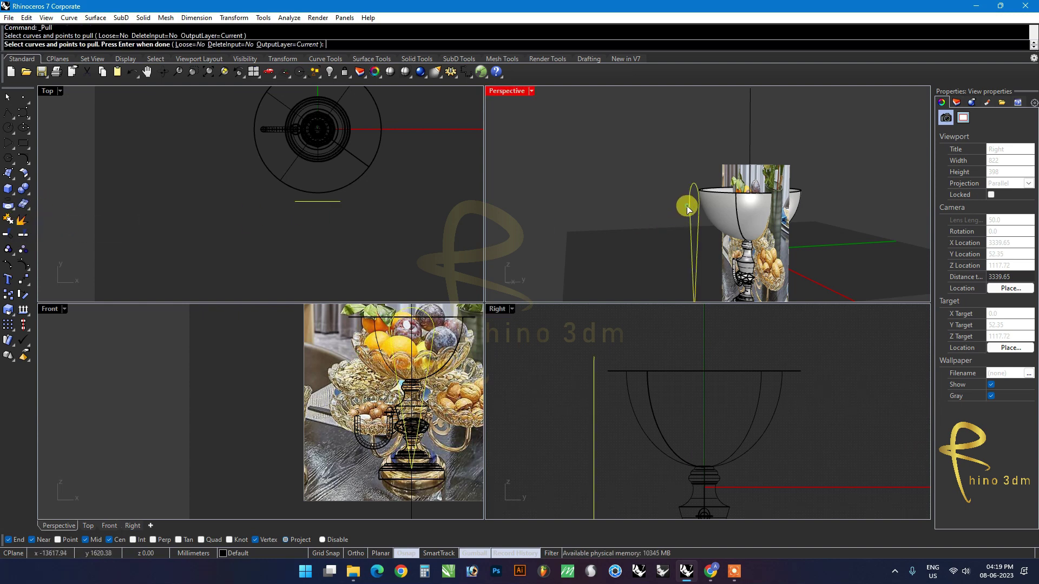
{"action": "left_click", "coordinate": [709, 210]}
{"action": "key", "text": "Return"}
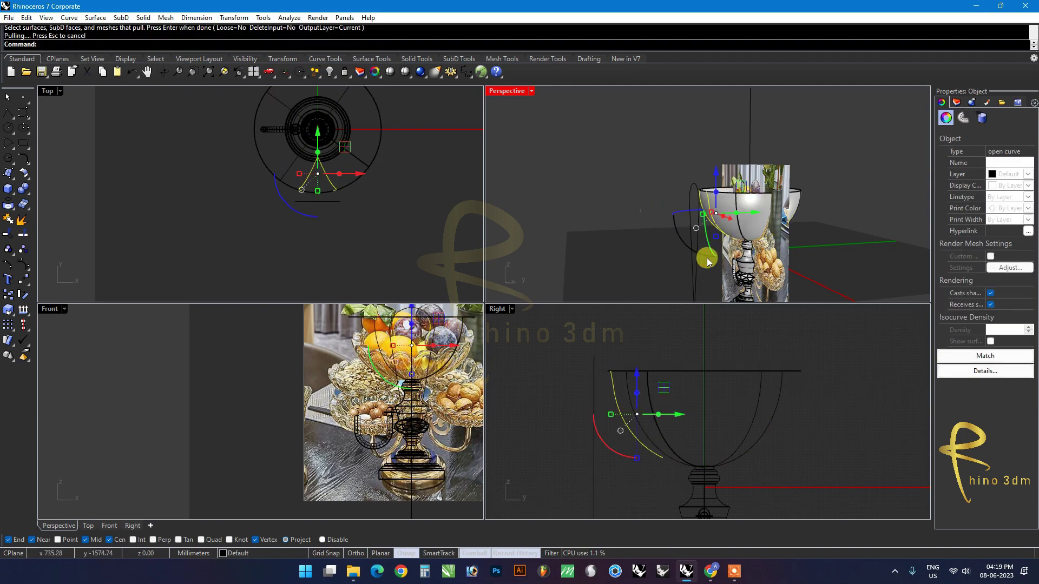
Step: Lower the loop curve along the bowl's side to match the photo
{"action": "right_click_drag", "start_coordinate": [710, 255], "coordinate": [730, 194]}
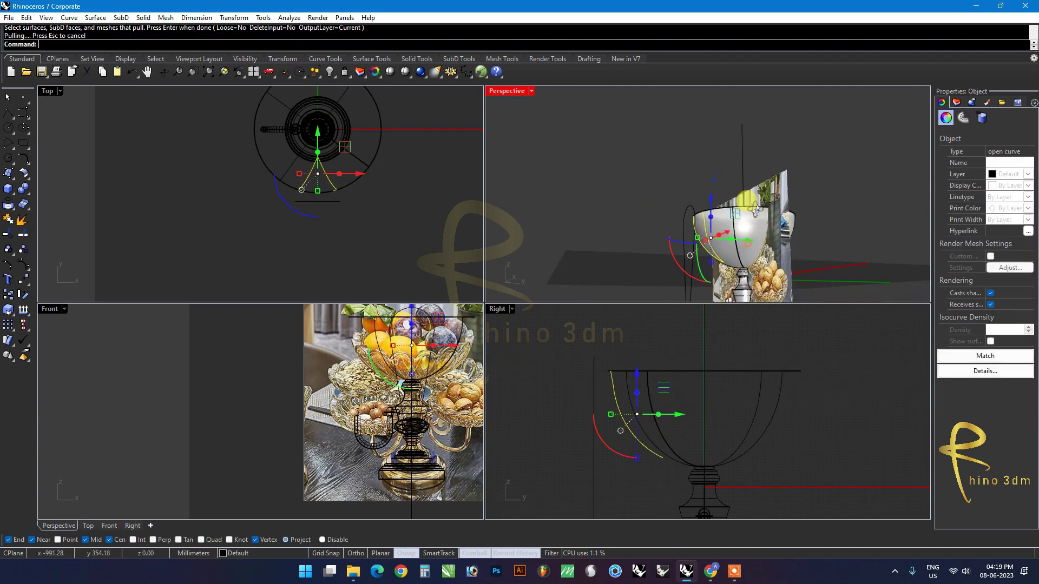
{"action": "left_click", "coordinate": [593, 384]}
{"action": "right_click_drag", "start_coordinate": [737, 264], "coordinate": [603, 349]}
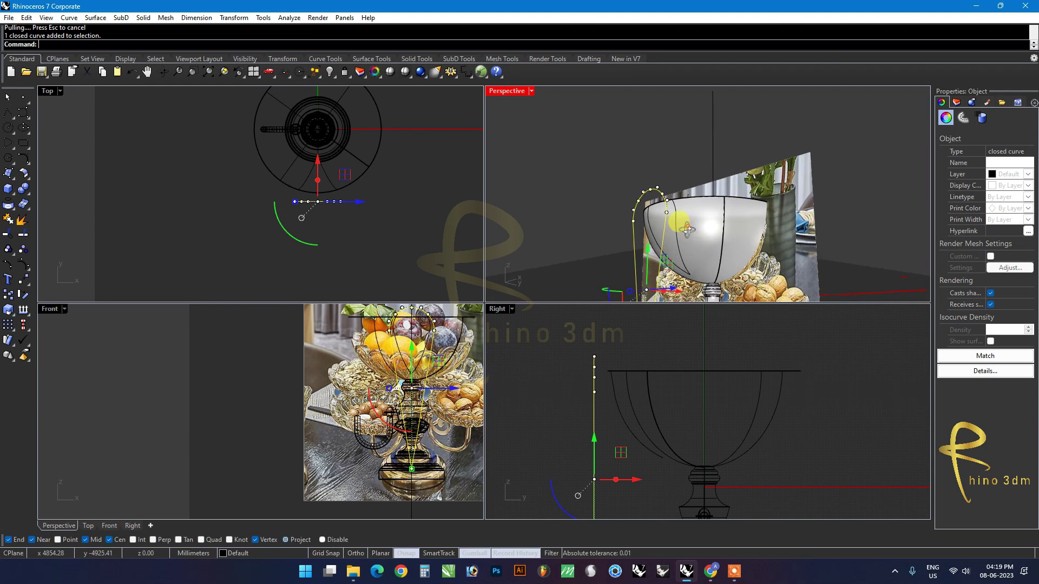
{"action": "left_click_drag", "start_coordinate": [603, 353], "coordinate": [594, 447]}
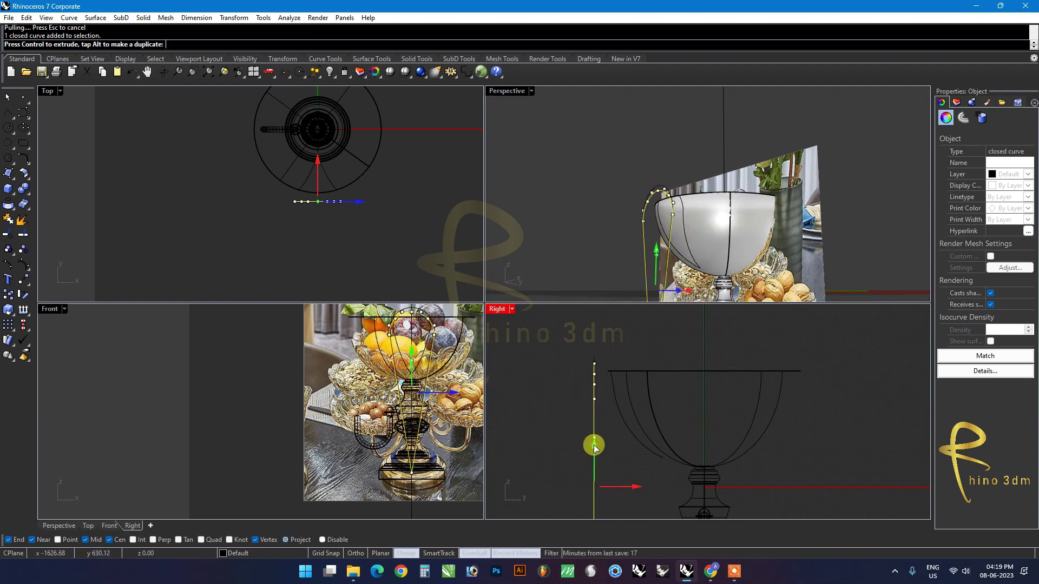
{"action": "left_click_drag", "start_coordinate": [593, 447], "coordinate": [595, 460]}
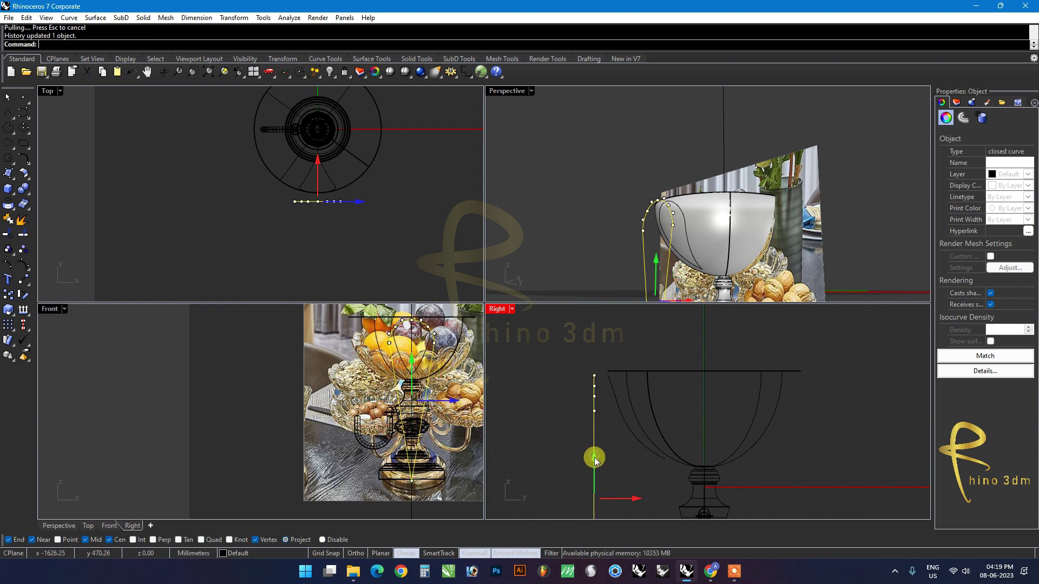
{"action": "left_click", "coordinate": [575, 436]}
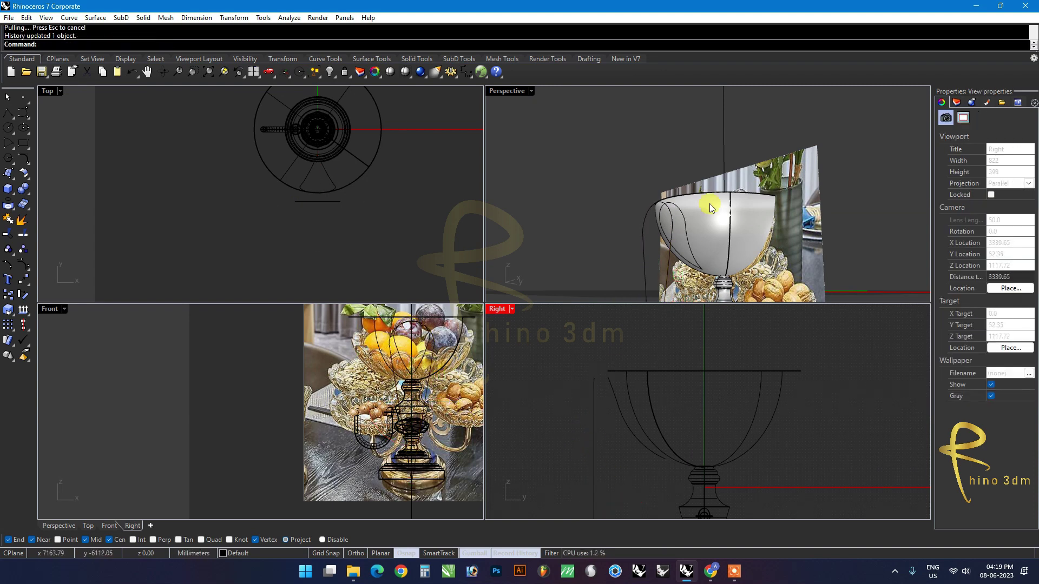
{"action": "left_click", "coordinate": [686, 230]}
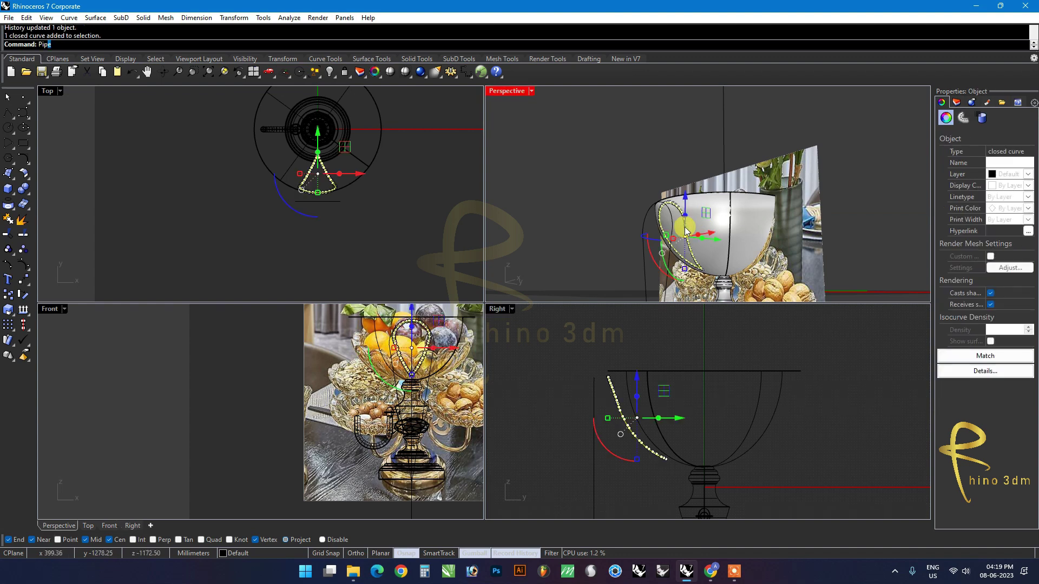
{"action": "key", "text": "Return"}
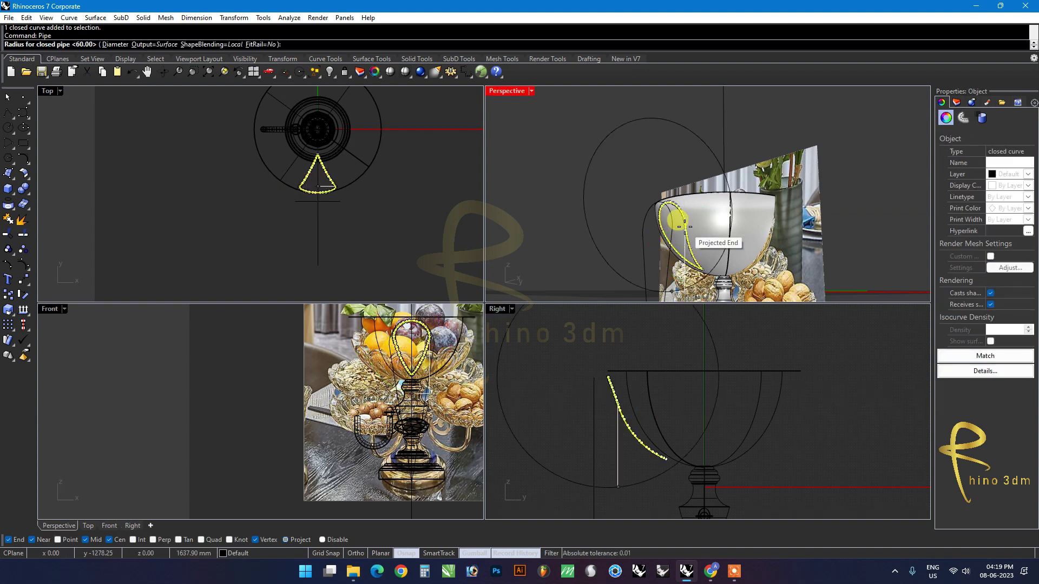
{"action": "left_click", "coordinate": [684, 226]}
{"action": "key", "text": "Return"}
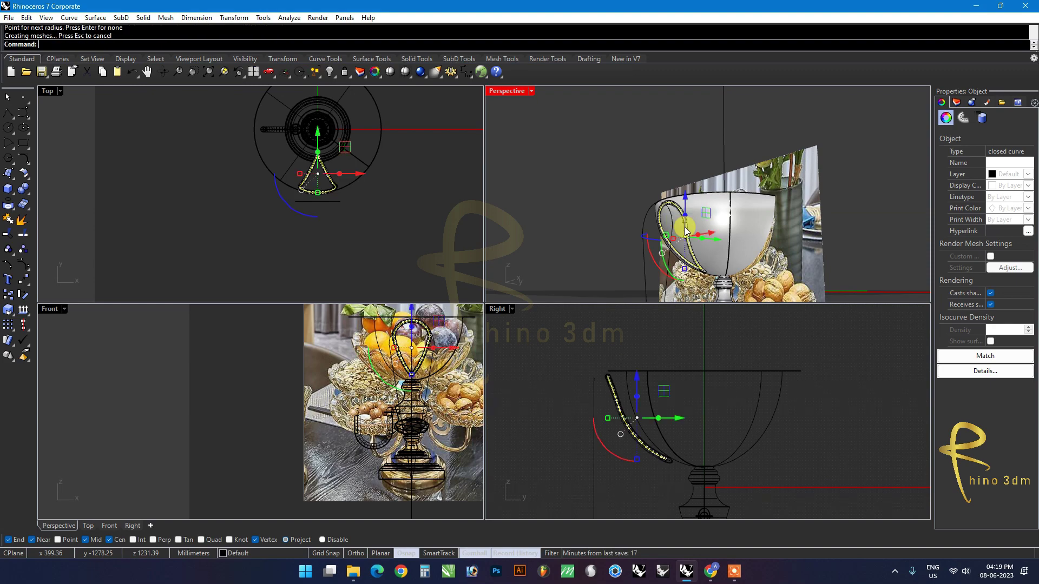
{"action": "key", "text": "ctrl+z"}
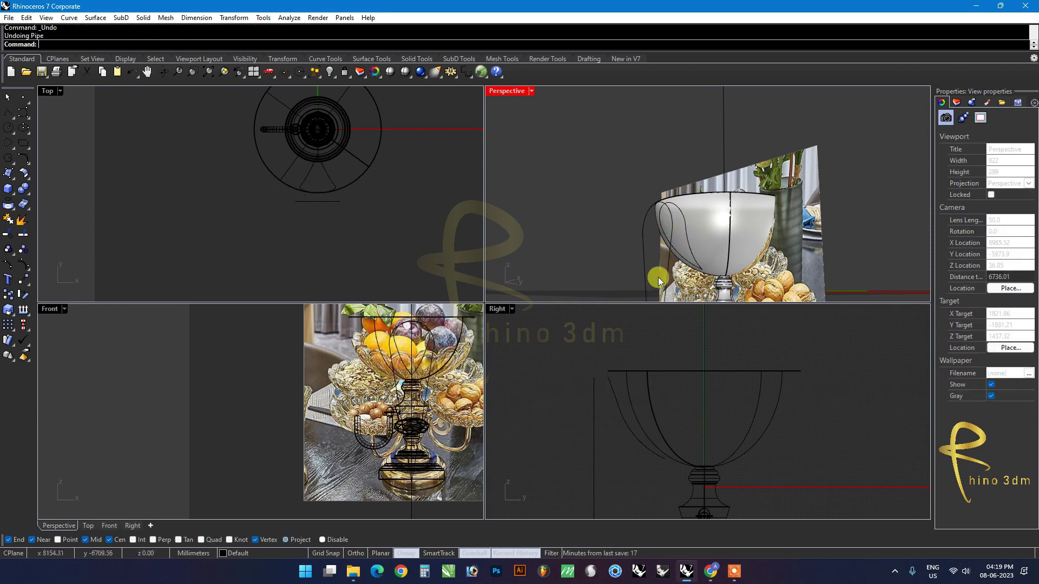
{"action": "left_click", "coordinate": [669, 264]}
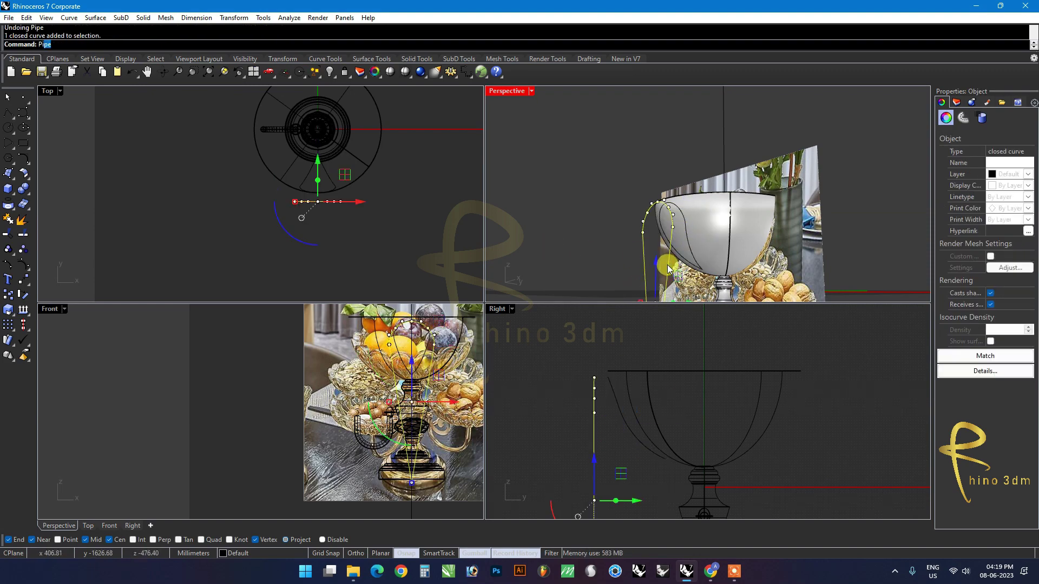
{"action": "key", "text": "Return"}
{"action": "key", "text": "Return"}
{"action": "key", "text": "Return"}
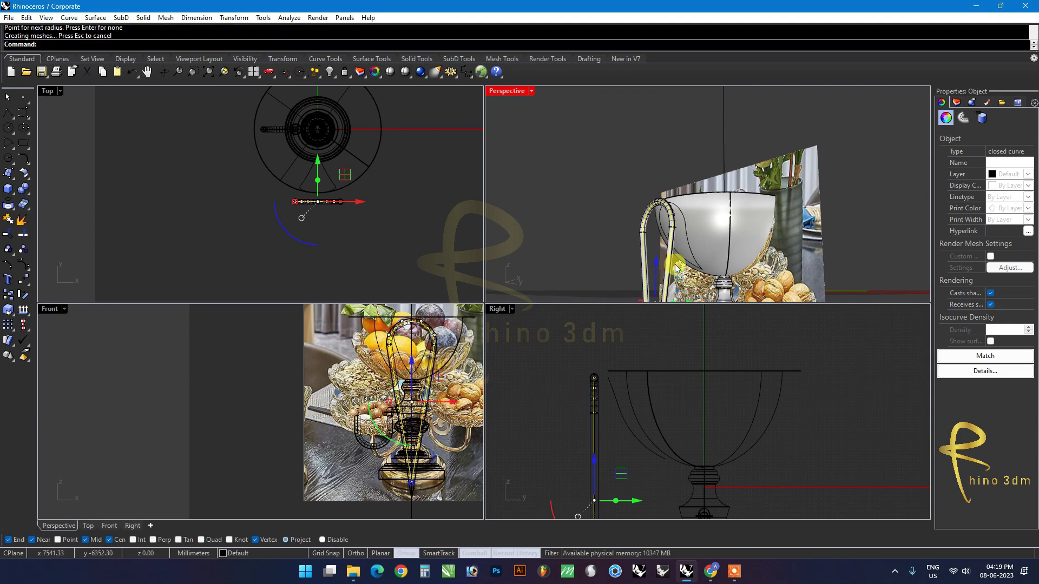
{"action": "key", "text": "ctrl+z"}
{"action": "left_click", "coordinate": [690, 251]}
{"action": "type", "text": "P"}
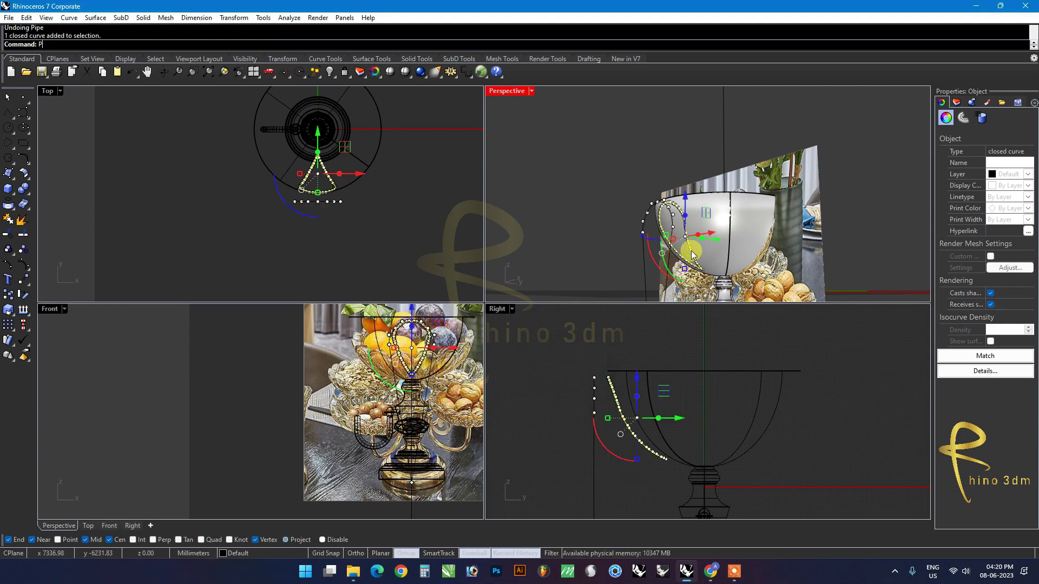
{"action": "type", "text": "ipe"}
{"action": "key", "text": "Return"}
{"action": "key", "text": "Return"}
{"action": "key", "text": "Return"}
{"action": "key", "text": "Return"}
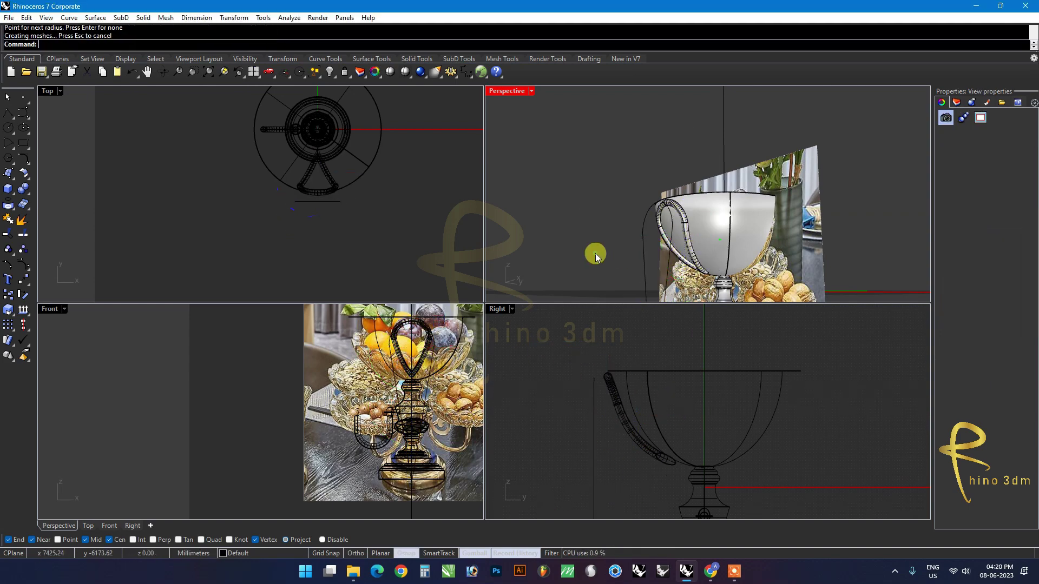
{"action": "right_click_drag", "start_coordinate": [595, 254], "coordinate": [680, 275]}
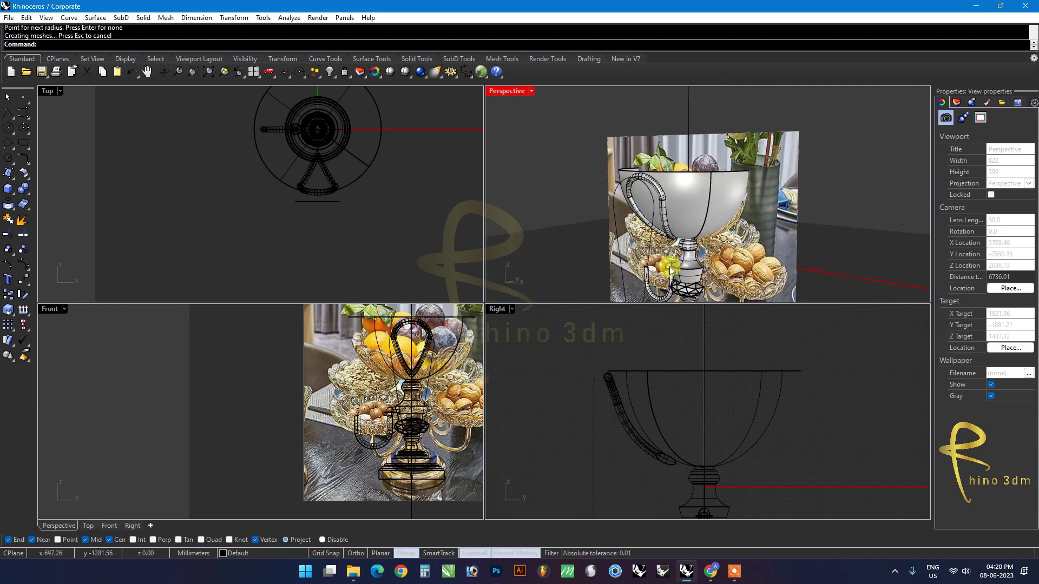
{"action": "left_click", "coordinate": [615, 239]}
{"action": "left_click", "coordinate": [330, 73]}
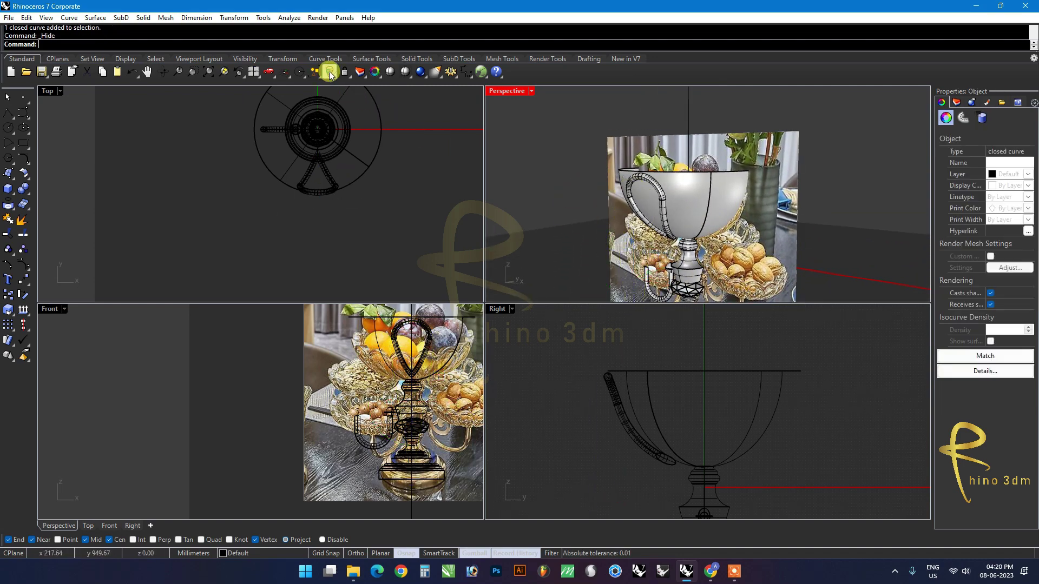
{"action": "right_click_drag", "start_coordinate": [622, 233], "coordinate": [666, 222]}
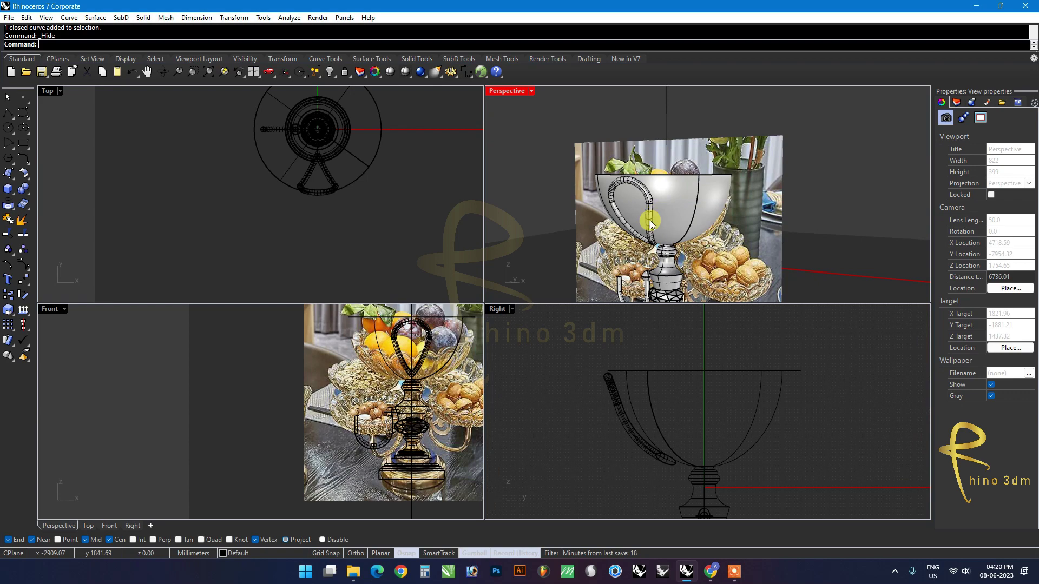
{"action": "scroll", "coordinate": [335, 192], "scroll_direction": "up", "scroll_amount": 2}
{"action": "left_click", "coordinate": [323, 192]}
{"action": "scroll", "coordinate": [330, 224], "scroll_direction": "down", "scroll_amount": 1}
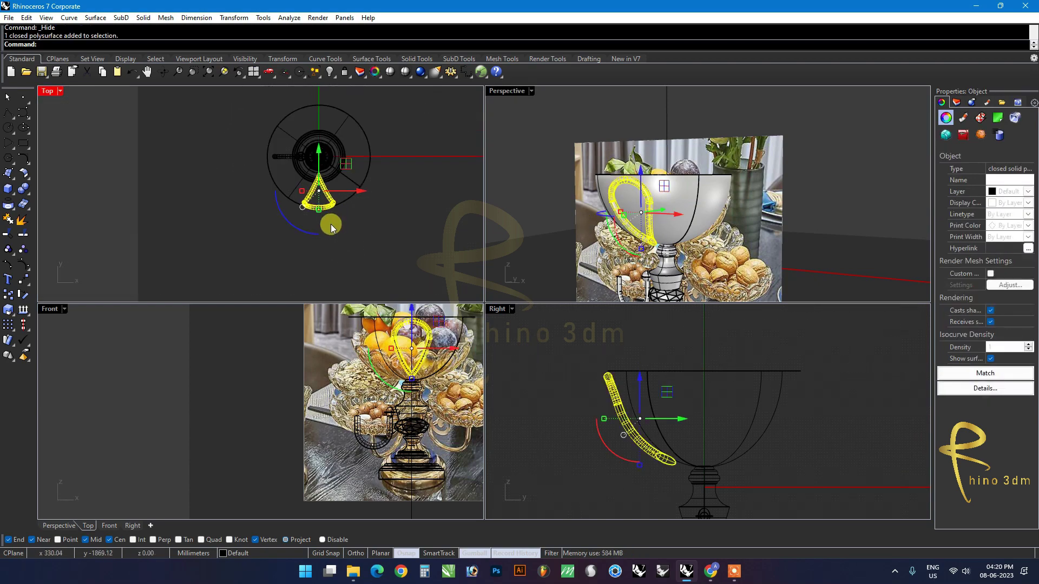
{"action": "right_click_drag", "start_coordinate": [331, 158], "coordinate": [341, 179]}
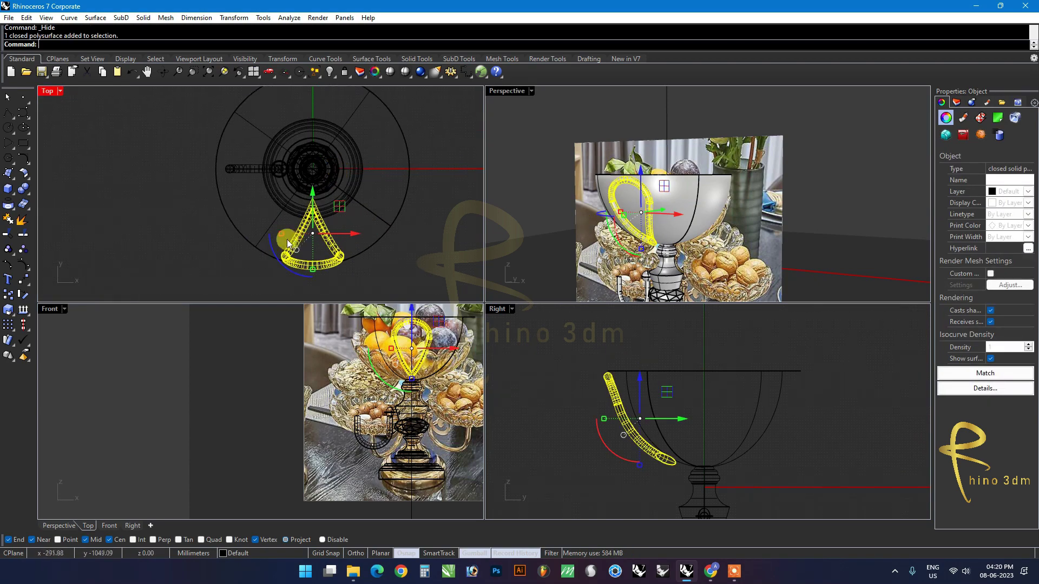
{"action": "left_click_drag", "start_coordinate": [281, 234], "coordinate": [291, 240]}
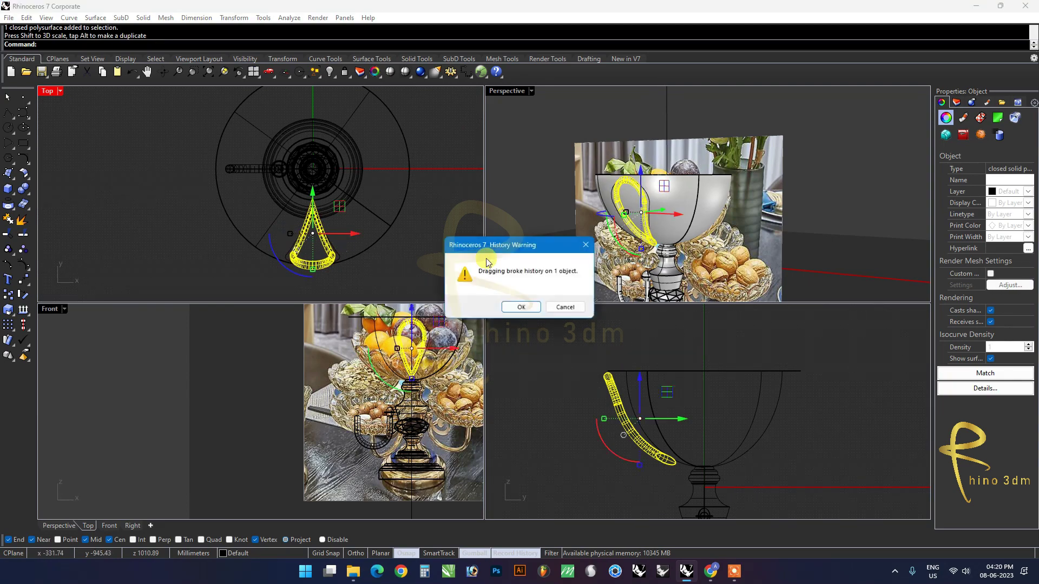
{"action": "left_click", "coordinate": [568, 304]}
{"action": "scroll", "coordinate": [744, 225], "scroll_direction": "up", "scroll_amount": 2}
{"action": "scroll", "coordinate": [743, 225], "scroll_direction": "up", "scroll_amount": 1}
{"action": "left_click", "coordinate": [743, 225]}
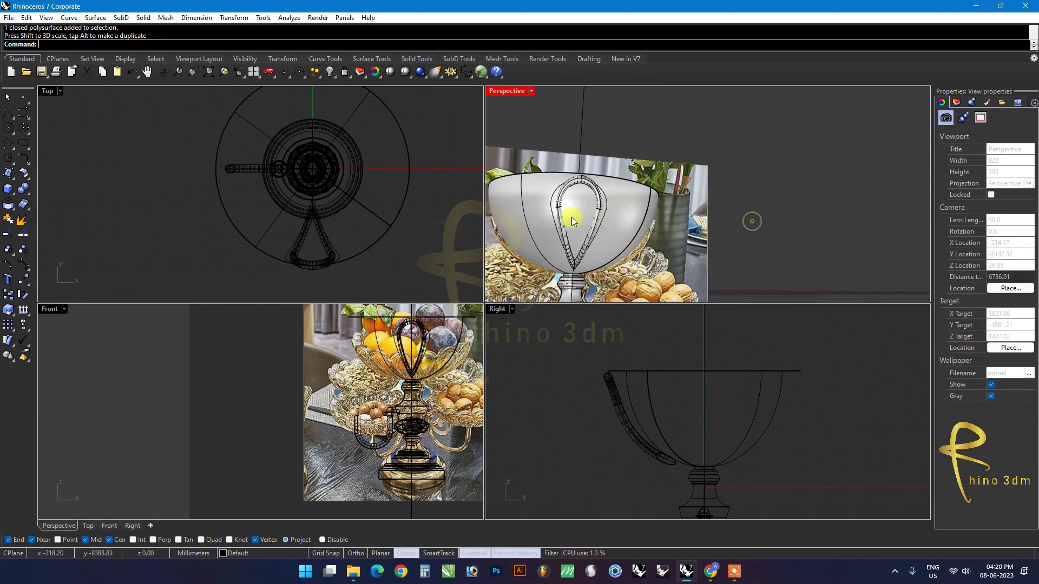
{"action": "scroll", "coordinate": [571, 216], "scroll_direction": "up", "scroll_amount": 2}
{"action": "scroll", "coordinate": [593, 211], "scroll_direction": "up", "scroll_amount": 2}
{"action": "scroll", "coordinate": [599, 219], "scroll_direction": "up", "scroll_amount": 2}
{"action": "scroll", "coordinate": [593, 186], "scroll_direction": "up", "scroll_amount": 2}
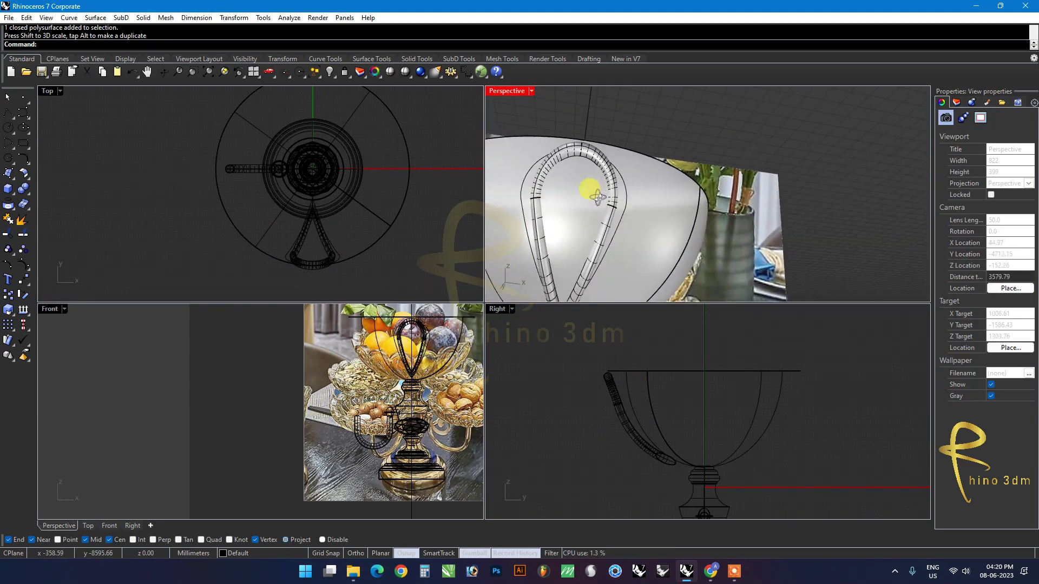
{"action": "scroll", "coordinate": [597, 200], "scroll_direction": "up", "scroll_amount": 2}
{"action": "key", "text": "ctrl+z"}
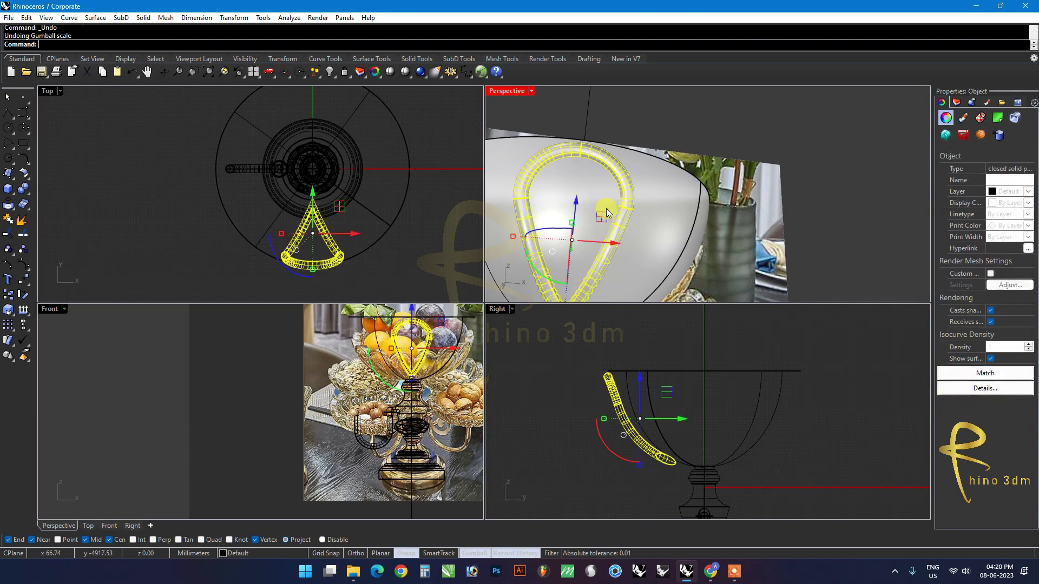
{"action": "key", "text": "ctrl+z"}
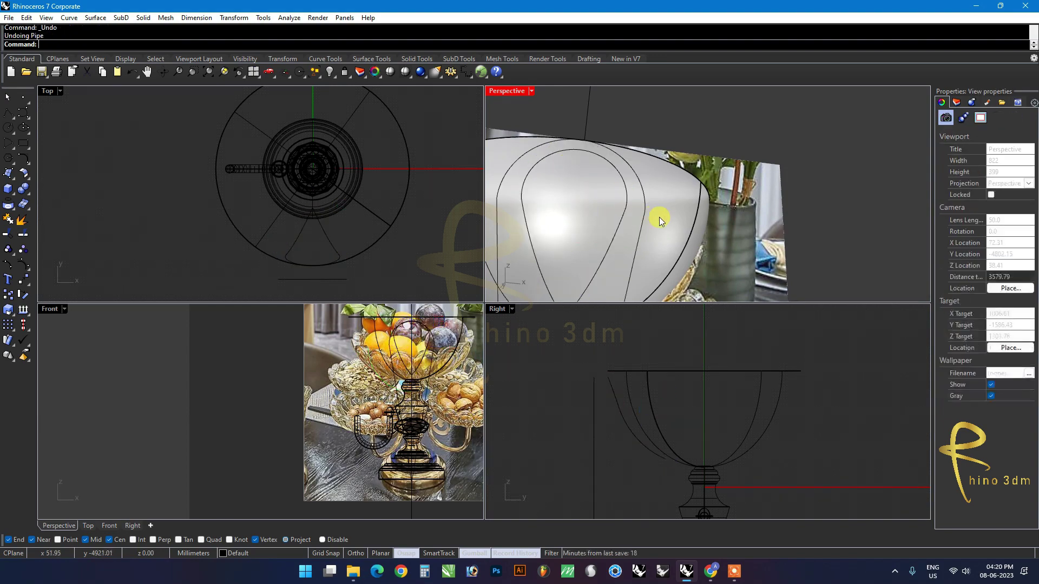
{"action": "left_click", "coordinate": [626, 212]}
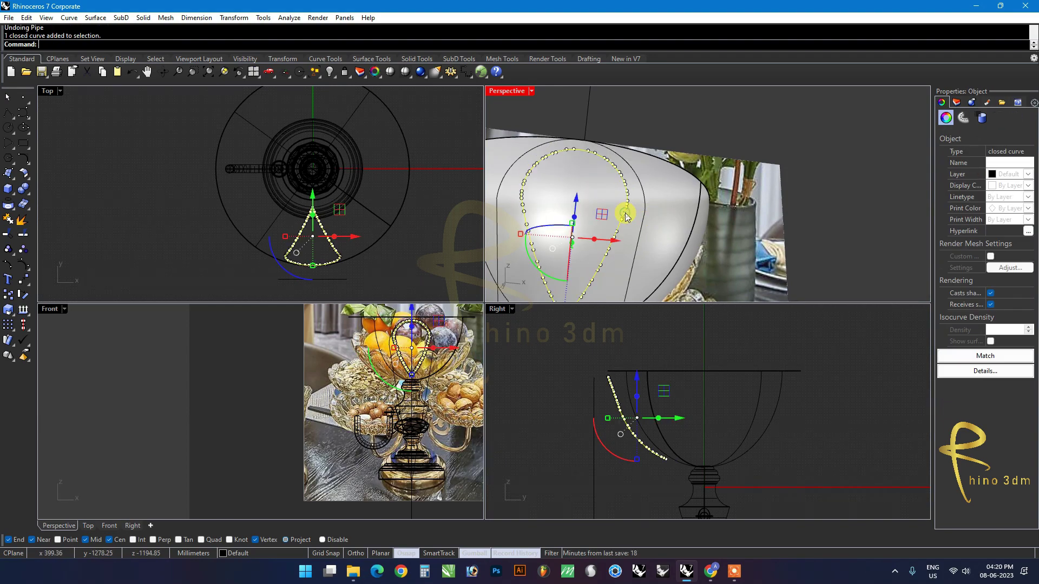
Step: Scale the teardrop loop curve narrower with the gumball
{"action": "left_click", "coordinate": [592, 443]}
{"action": "scroll", "coordinate": [393, 411], "scroll_direction": "up", "scroll_amount": 2}
{"action": "left_click_drag", "start_coordinate": [389, 406], "coordinate": [400, 407]}
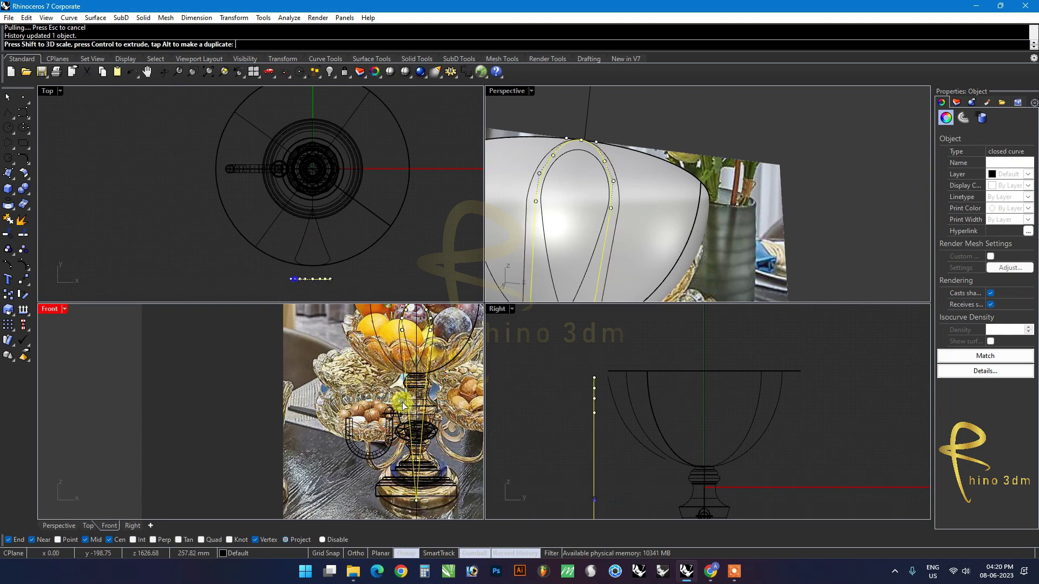
{"action": "left_click_drag", "start_coordinate": [400, 403], "coordinate": [396, 407]}
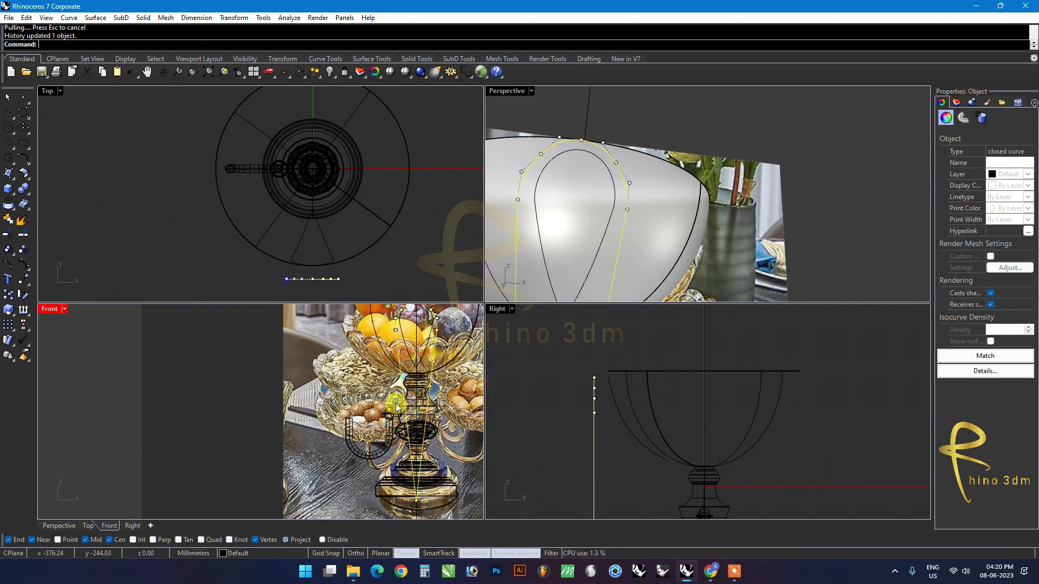
{"action": "key", "text": "Escape"}
Step: Run Pipe along the loop curve with radius 60 to form the handle
{"action": "right_click_drag", "start_coordinate": [817, 225], "coordinate": [692, 231]}
{"action": "left_click", "coordinate": [677, 214]}
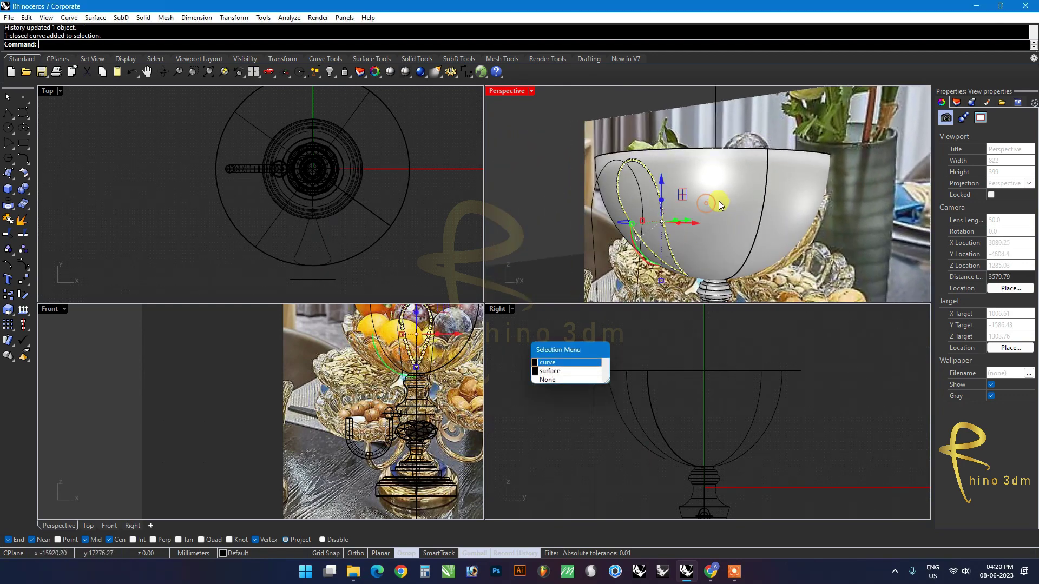
{"action": "key", "text": "BackSpace"}
{"action": "key", "text": "BackSpace"}
{"action": "key", "text": "Return"}
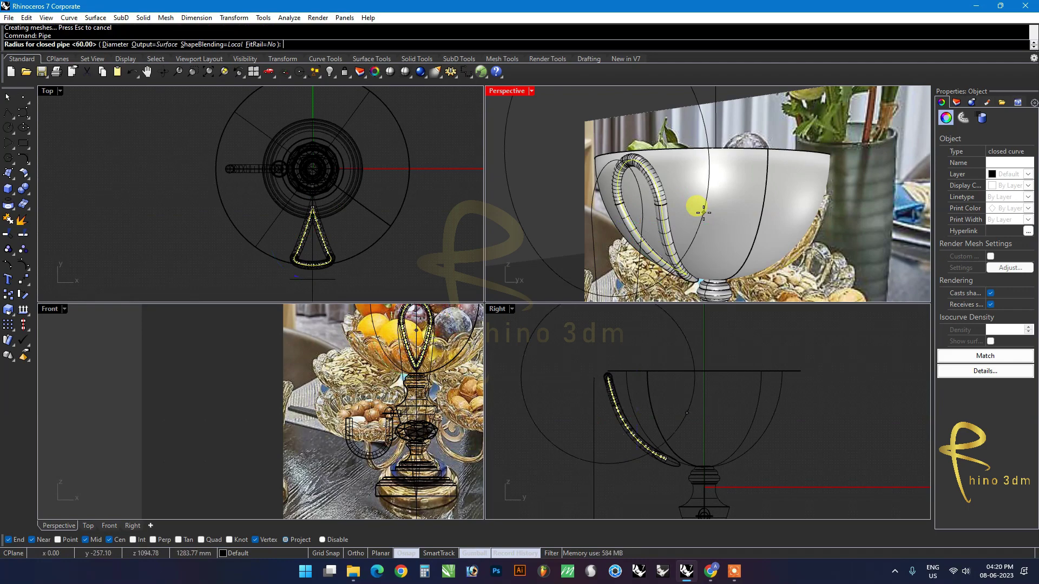
{"action": "right_click_drag", "start_coordinate": [701, 207], "coordinate": [839, 213]}
Step: Hide the guide curve and window-select the handle parts, excluding the large disc
{"action": "left_click", "coordinate": [616, 245]}
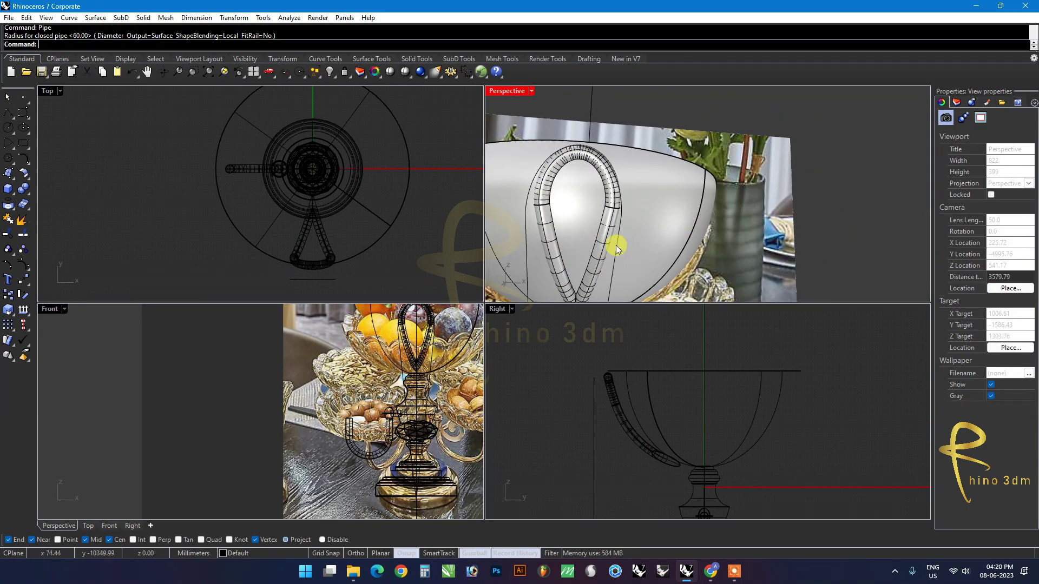
{"action": "left_click", "coordinate": [316, 76]}
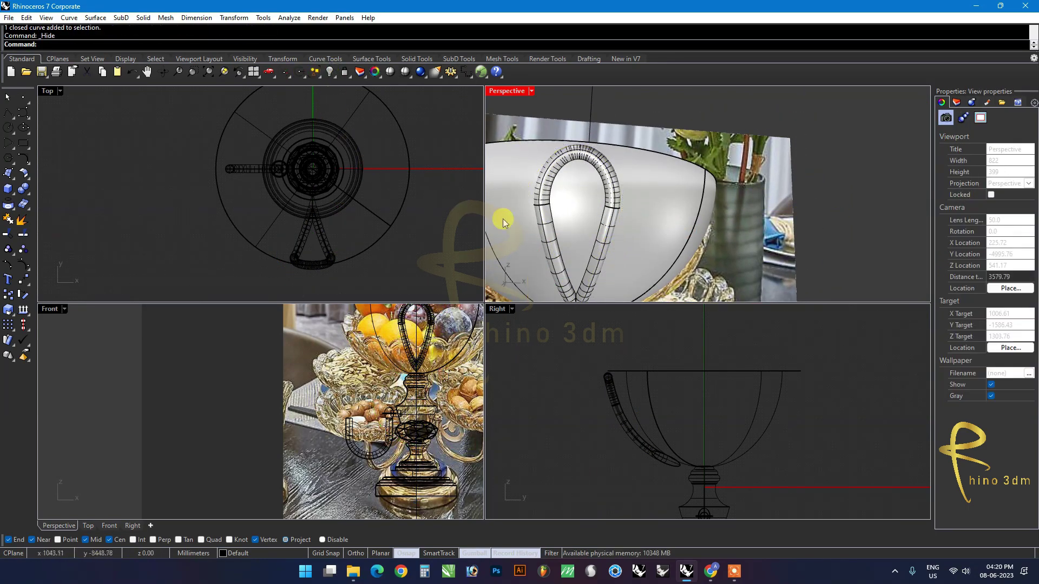
{"action": "left_click", "coordinate": [538, 216]}
{"action": "scroll", "coordinate": [546, 217], "scroll_direction": "up", "scroll_amount": 3}
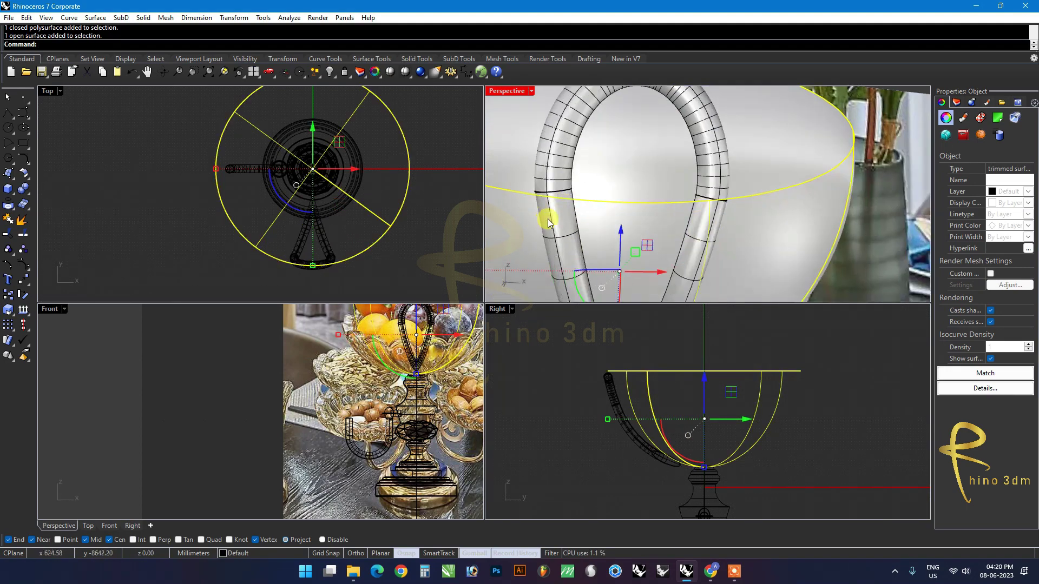
{"action": "left_click", "coordinate": [553, 219]}
{"action": "mouse_move", "coordinate": [382, 276]}
{"action": "left_mouse_down"}
{"action": "mouse_move", "coordinate": [282, 193]}
{"action": "mouse_move", "coordinate": [338, 225]}
{"action": "left_mouse_up"}
{"action": "left_click", "coordinate": [340, 268]}
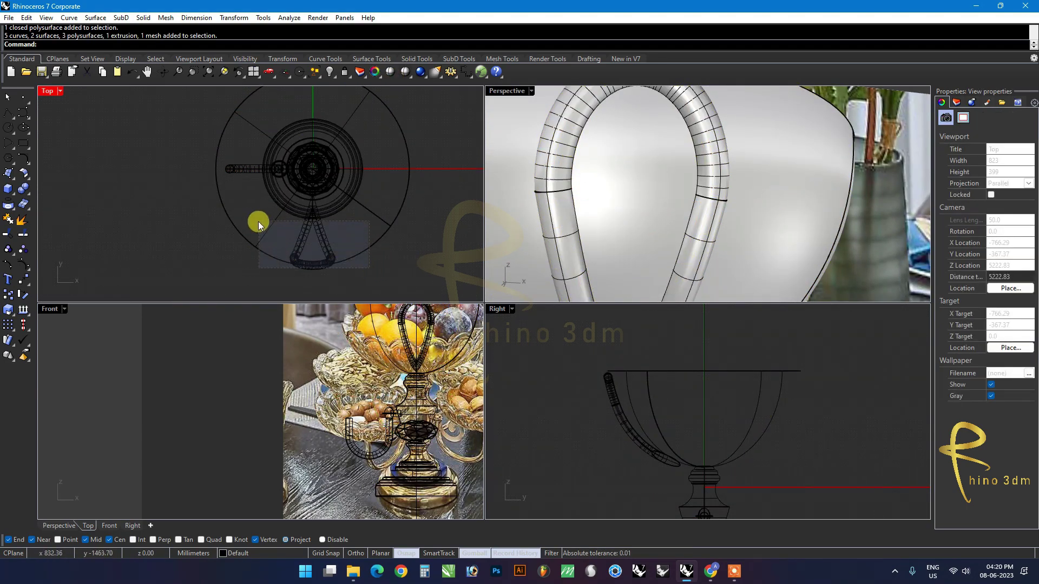
{"action": "left_click_drag", "start_coordinate": [258, 222], "coordinate": [290, 253]}
{"action": "left_click", "coordinate": [291, 253], "text": "ctrl"}
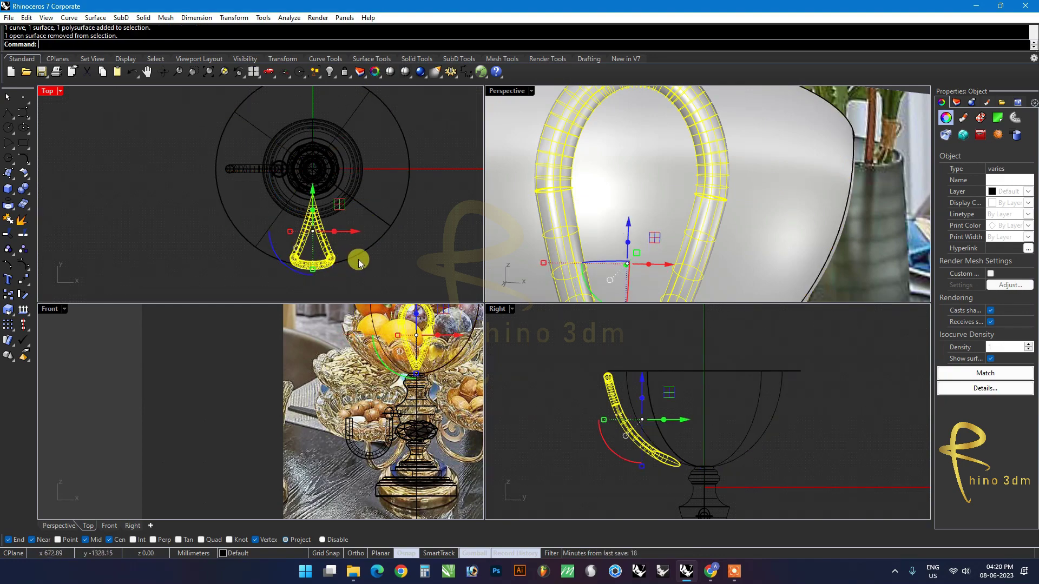
Step: Group the handle parts and start a polar array centred at the origin
{"action": "key", "text": "ctrl+g"}
{"action": "scroll", "coordinate": [357, 260], "scroll_direction": "down", "scroll_amount": 2}
{"action": "type", "text": "ArrayPolar"}
{"action": "key", "text": "Return"}
{"action": "type", "text": "0"}
{"action": "key", "text": "Return"}
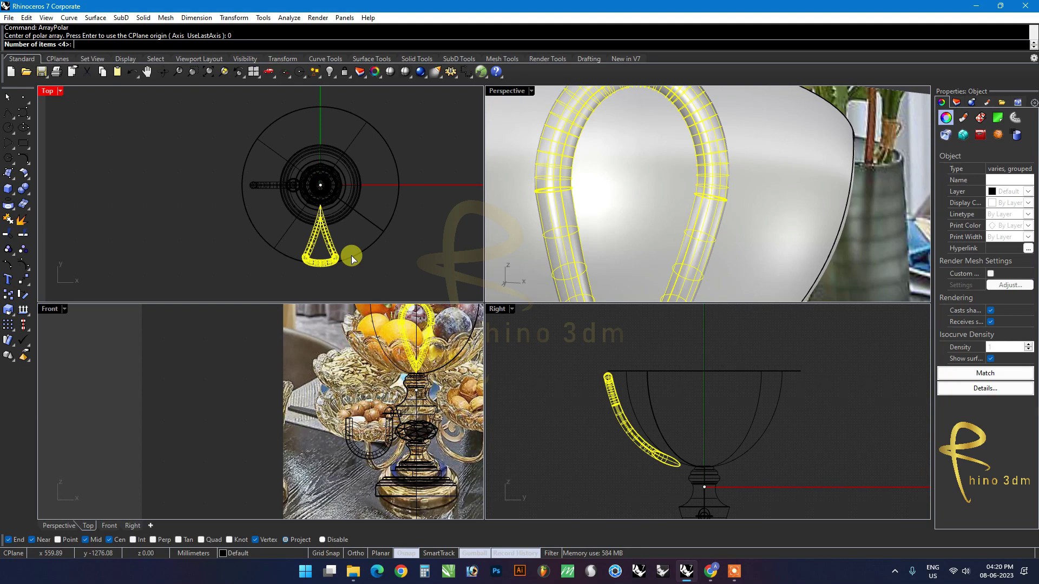
Step: Try 16, 14 and 12 items, then settle on 14 copies in the ring
{"action": "type", "text": "16"}
{"action": "key", "text": "Return"}
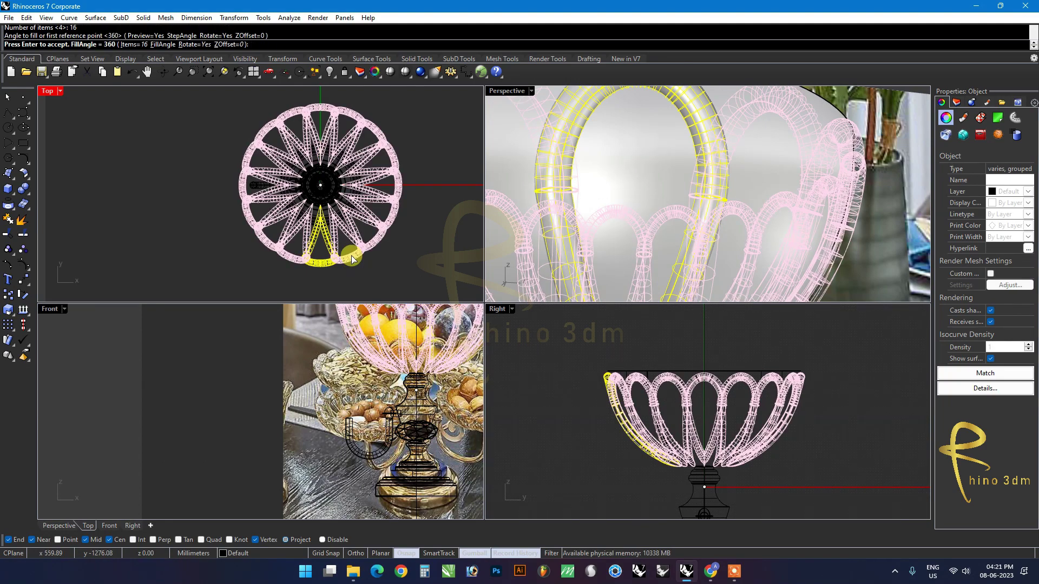
{"action": "left_click", "coordinate": [130, 45]}
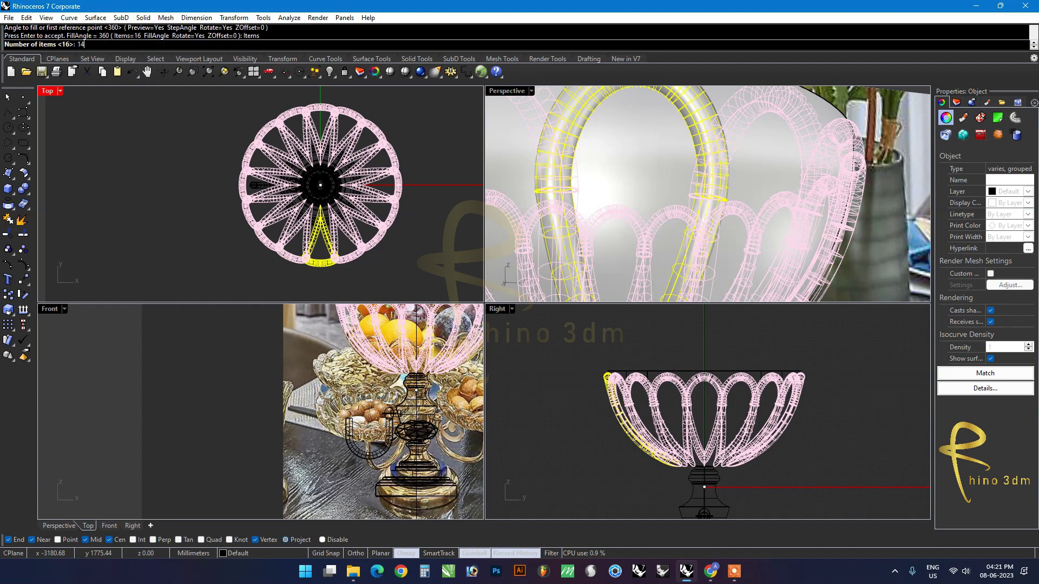
{"action": "key", "text": "Return"}
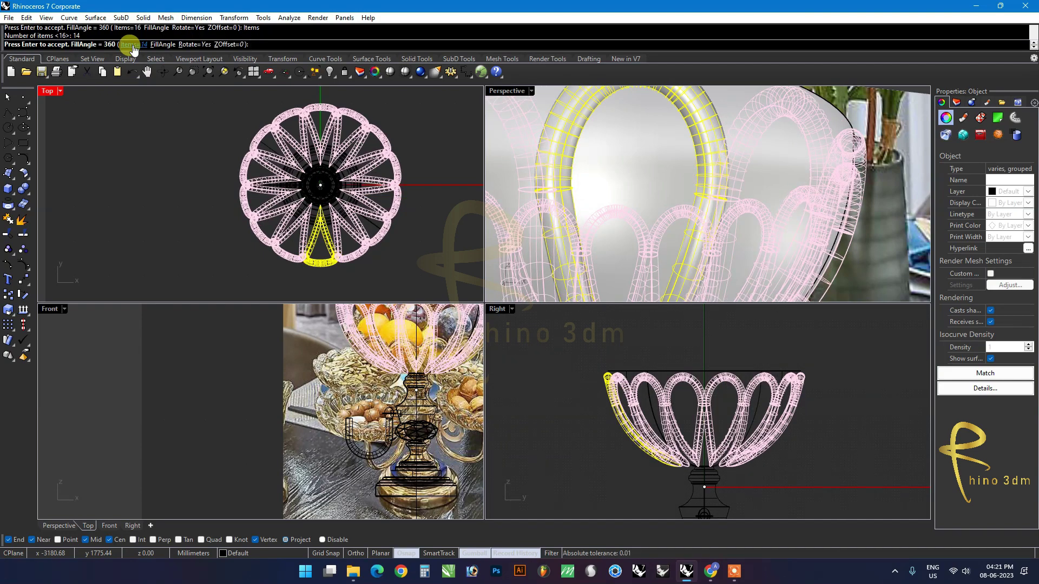
{"action": "left_click", "coordinate": [133, 46]}
{"action": "key", "text": "Return"}
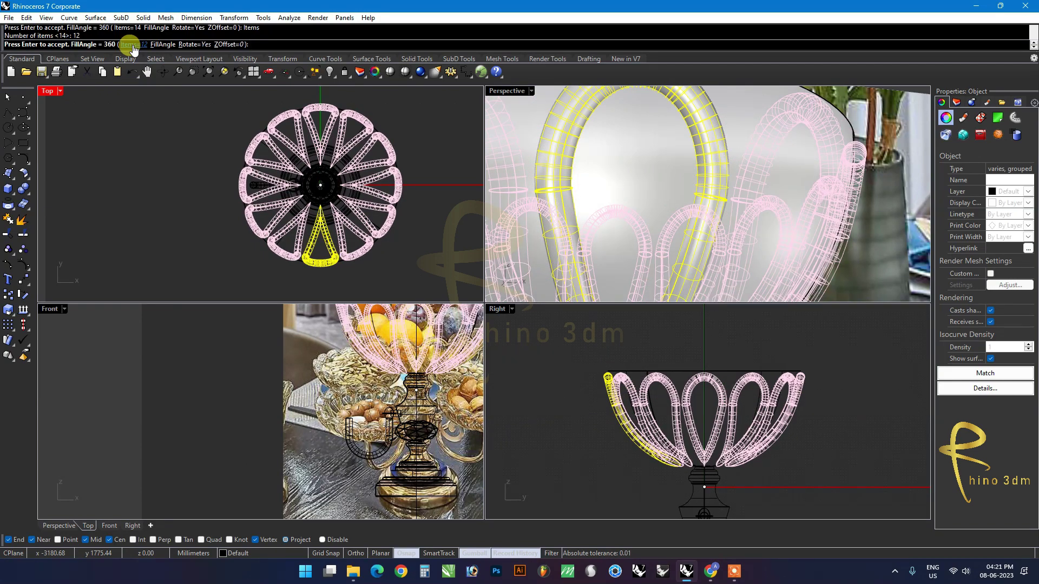
{"action": "left_click", "coordinate": [132, 46]}
{"action": "type", "text": "14"}
{"action": "key", "text": "Return"}
{"action": "key", "text": "Return"}
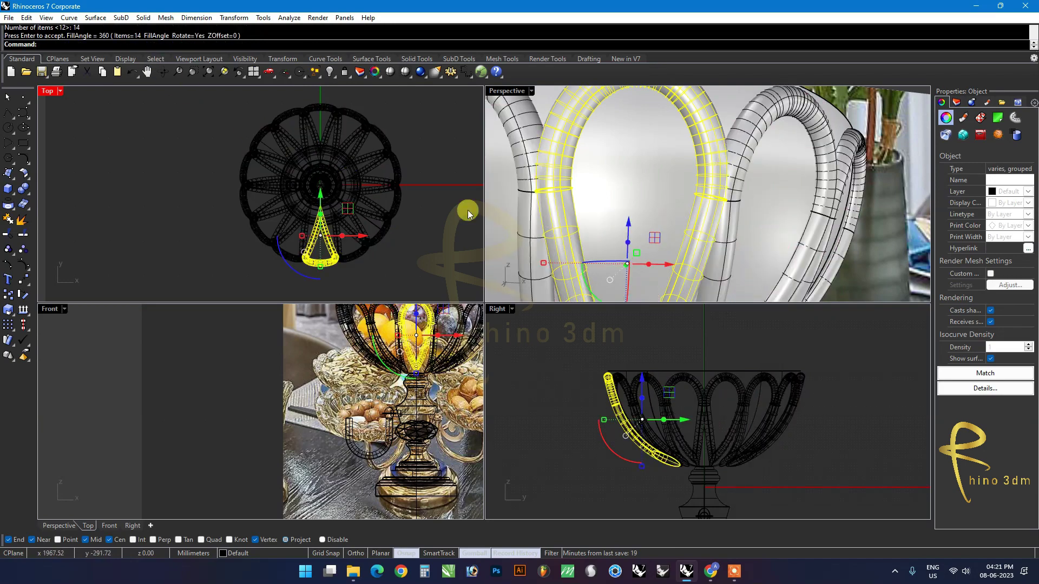
Step: Orbit around the bowl and select two neighbouring loop handles
{"action": "right_click_drag", "start_coordinate": [609, 208], "coordinate": [763, 217]}
{"action": "key", "text": "Escape"}
{"action": "scroll", "coordinate": [896, 183], "scroll_direction": "down", "scroll_amount": 3}
{"action": "mouse_move", "coordinate": [899, 183]}
{"action": "right_mouse_down"}
{"action": "mouse_move", "coordinate": [754, 180]}
{"action": "mouse_move", "coordinate": [698, 216]}
{"action": "mouse_move", "coordinate": [569, 181]}
{"action": "mouse_move", "coordinate": [587, 180]}
{"action": "right_mouse_up"}
{"action": "left_click", "coordinate": [588, 153]}
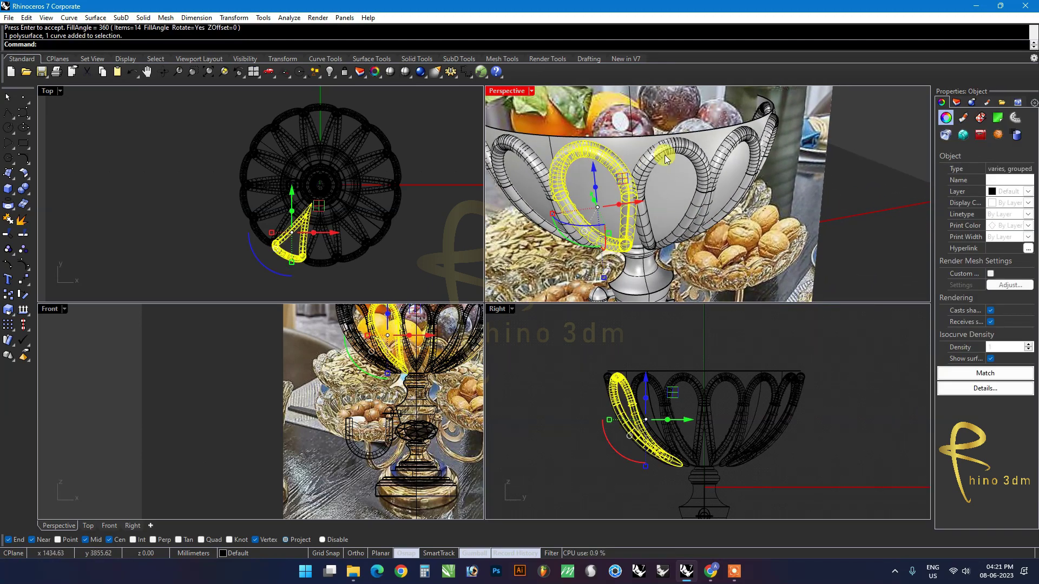
{"action": "left_click", "coordinate": [663, 153], "text": "shift"}
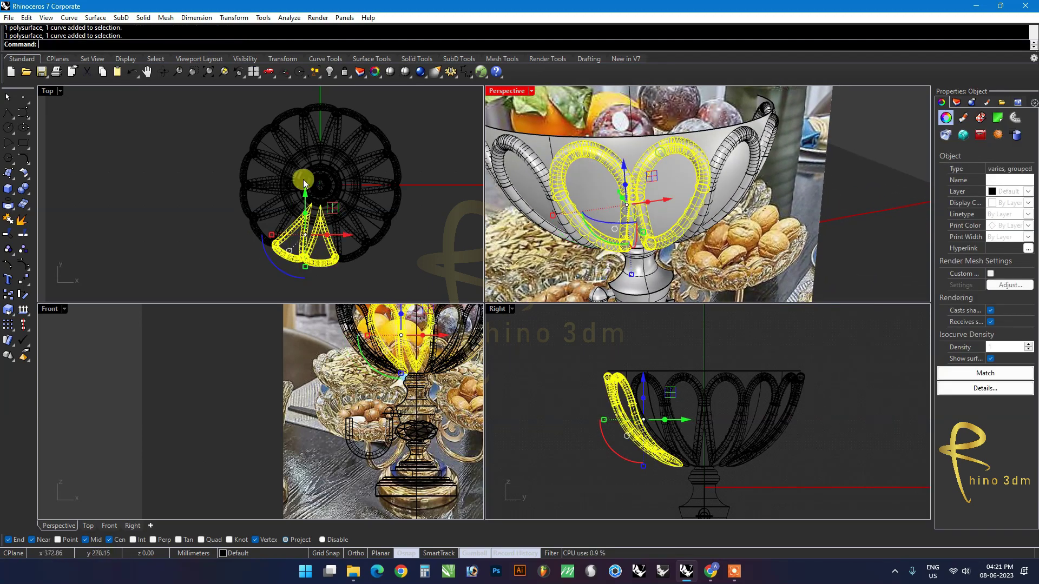
Step: Trim the bowl between the two loops, then undo the trim and the array
{"action": "left_click", "coordinate": [7, 238]}
{"action": "left_click", "coordinate": [632, 155]}
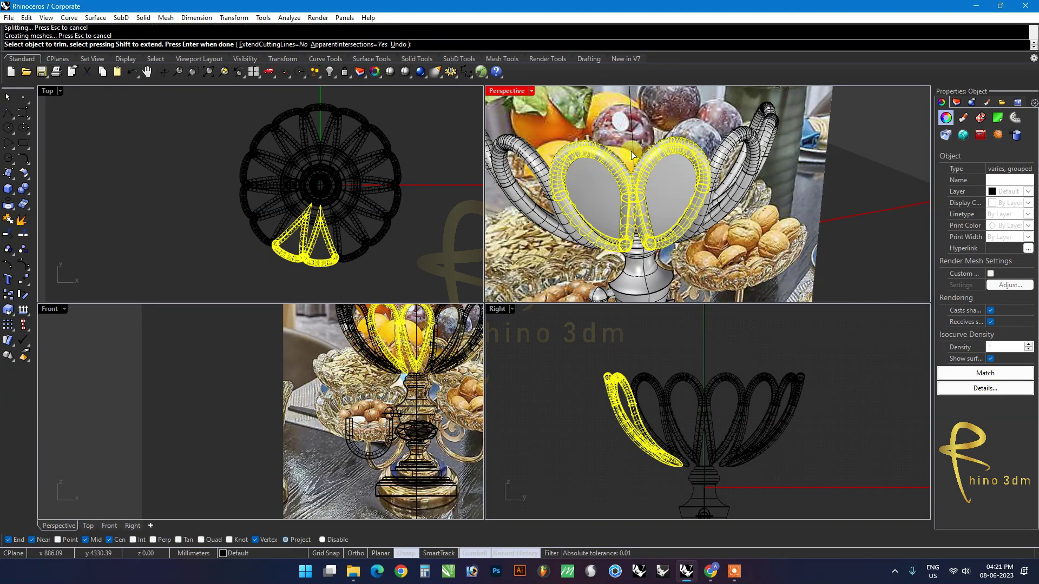
{"action": "right_click", "coordinate": [818, 196]}
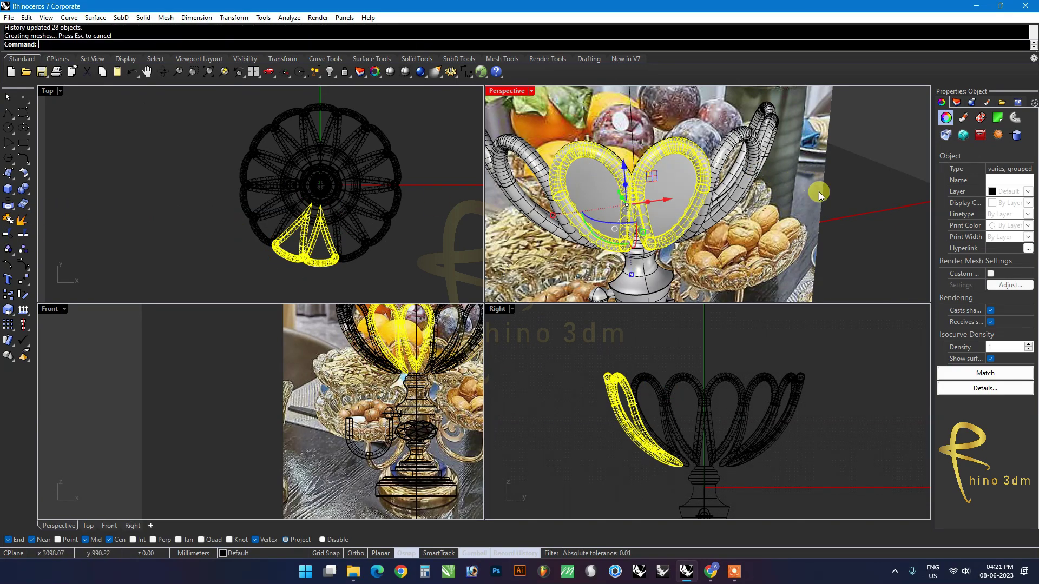
{"action": "key", "text": "ctrl+z"}
{"action": "key", "text": "ctrl+z"}
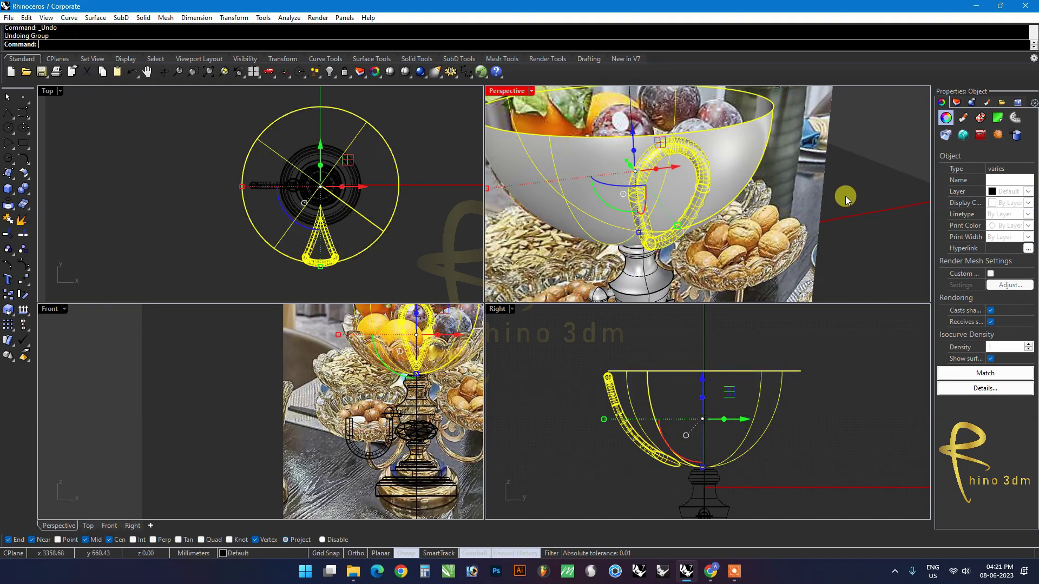
{"action": "key", "text": "ctrl+z"}
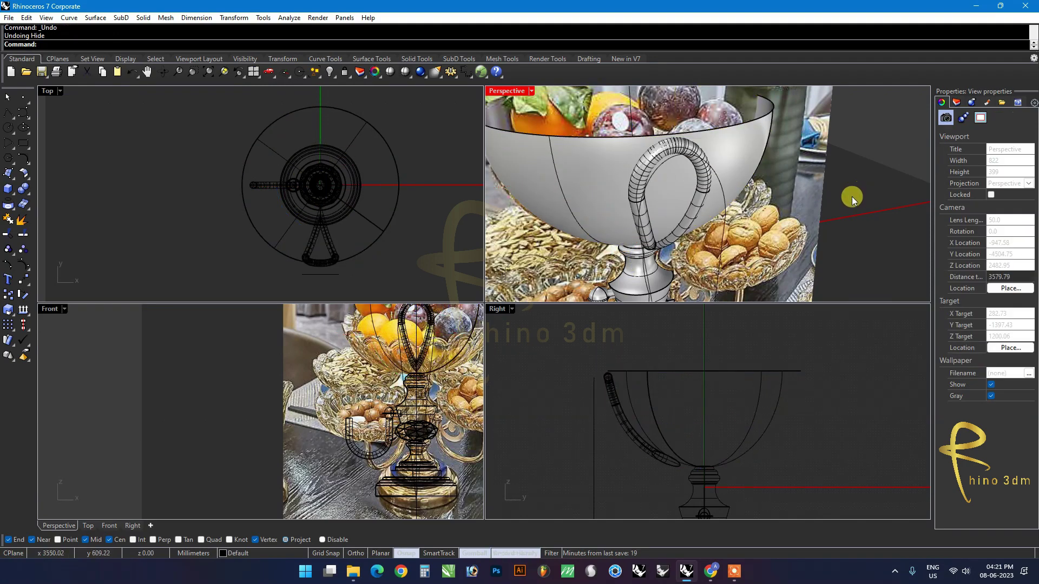
Step: Hide the small curve under the handle, then group the handle pipe with its path curve
{"action": "left_click", "coordinate": [727, 200]}
{"action": "left_click_drag", "start_coordinate": [591, 452], "coordinate": [596, 452]}
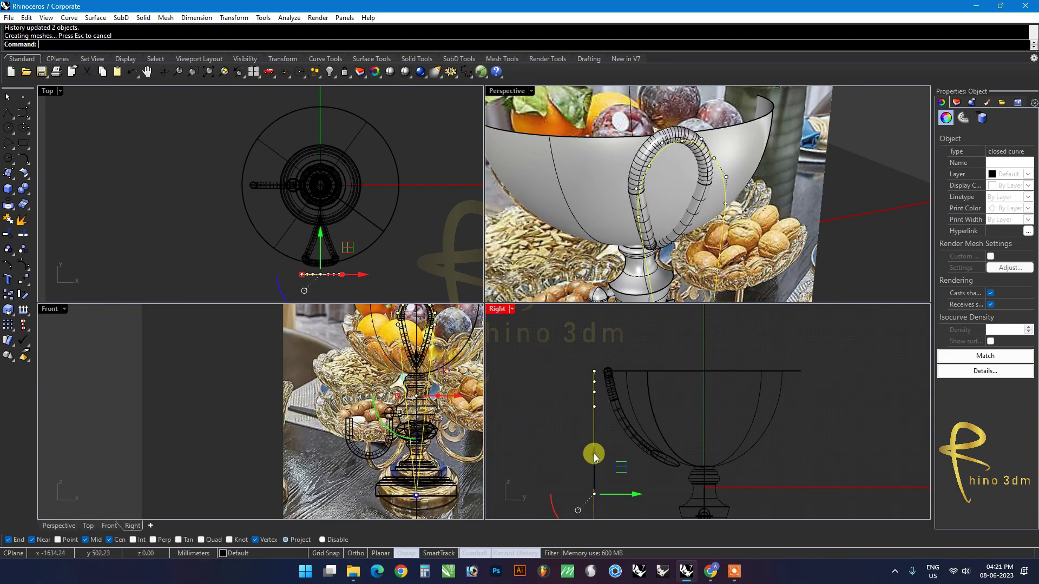
{"action": "left_click", "coordinate": [851, 224]}
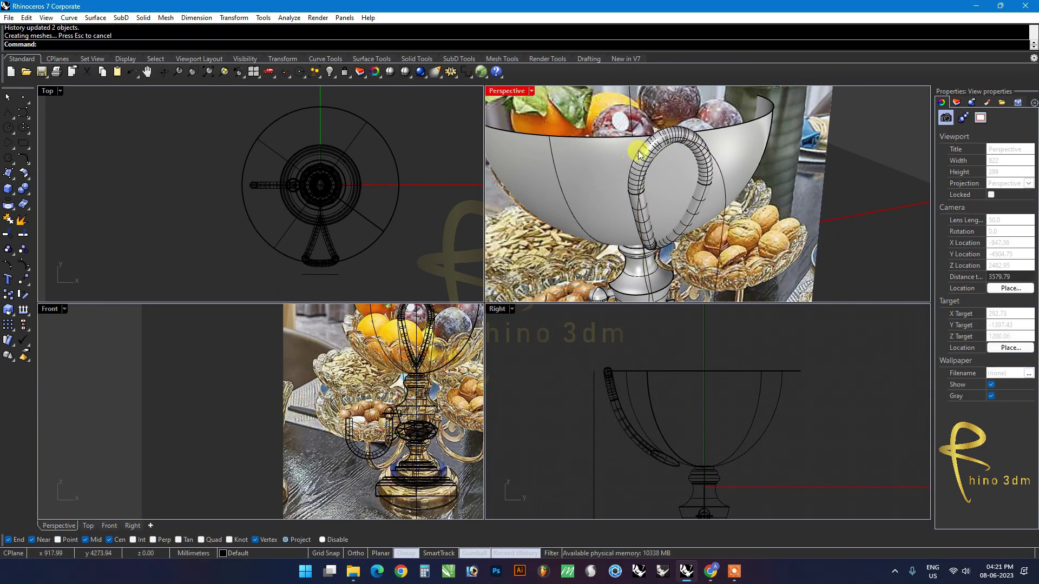
{"action": "left_click", "coordinate": [330, 274]}
{"action": "left_click", "coordinate": [330, 71]}
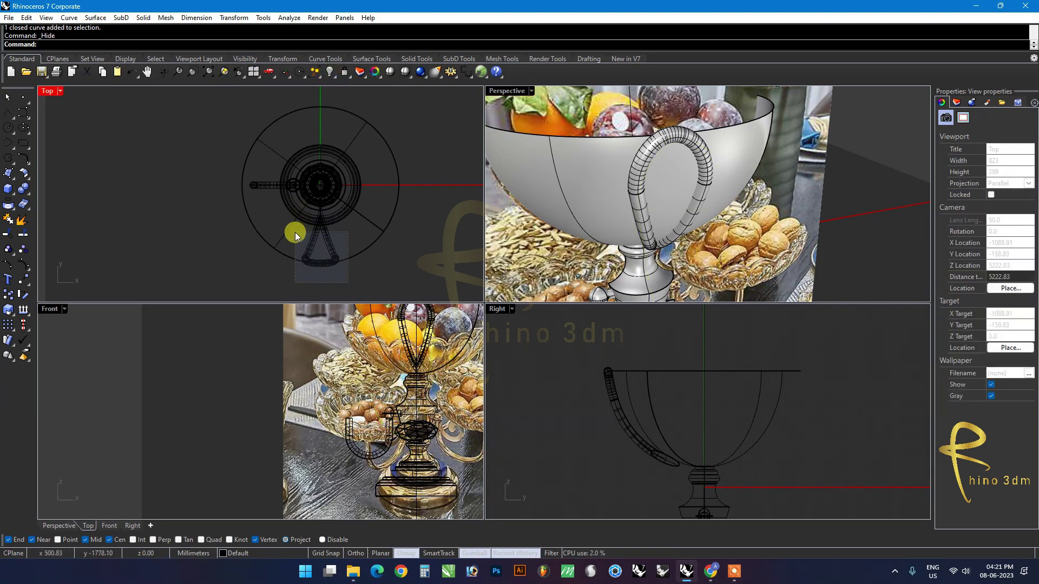
{"action": "left_click_drag", "start_coordinate": [297, 208], "coordinate": [355, 246]}
{"action": "key", "text": "ctrl+g"}
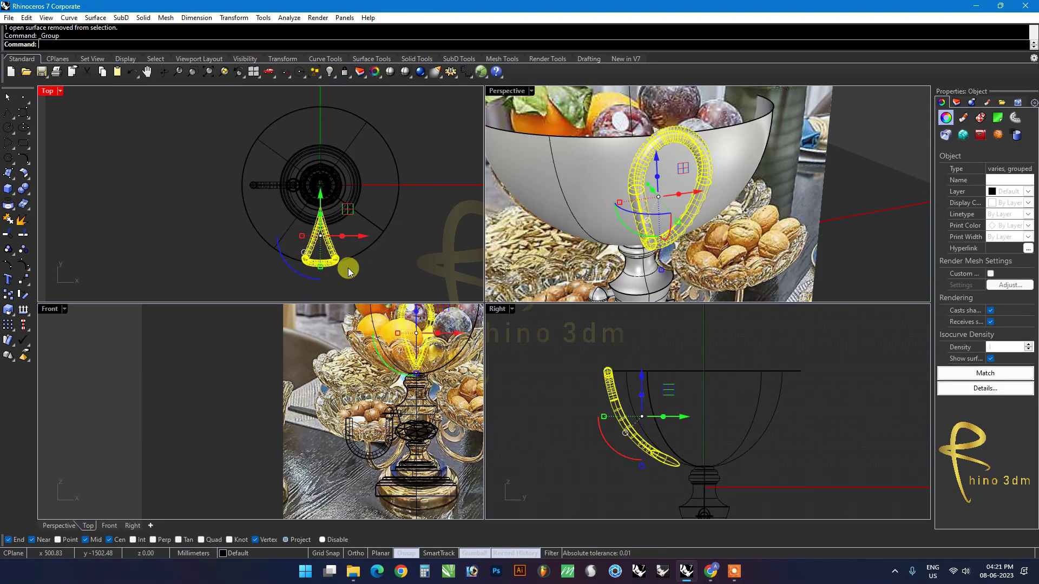
{"action": "type", "text": "Ar"}
Step: Polar-array the grouped handle 14 times around the origin (0)
{"action": "key", "text": "Return"}
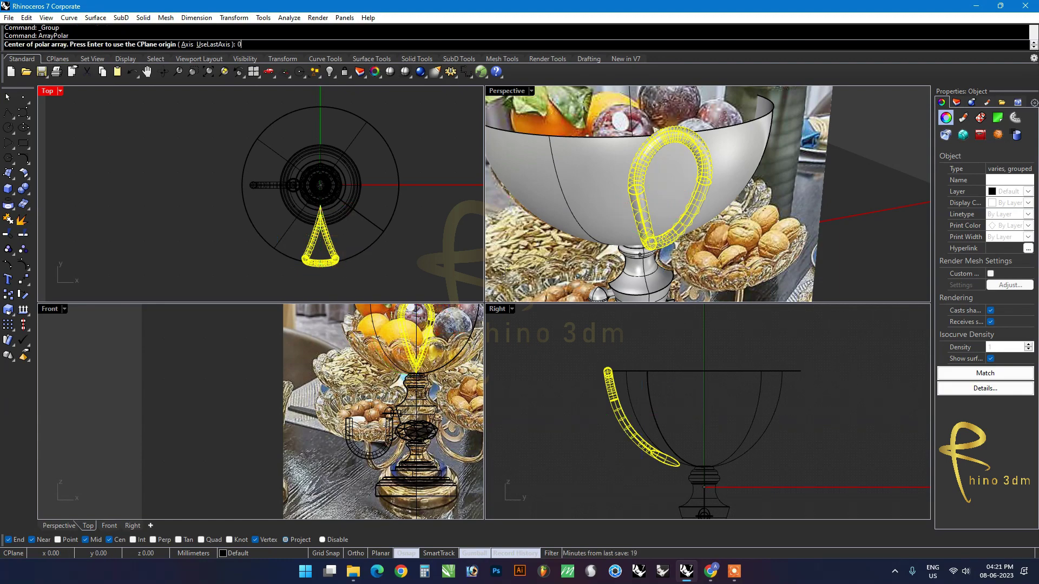
{"action": "type", "text": "0"}
{"action": "key", "text": "Return"}
{"action": "type", "text": "14"}
{"action": "key", "text": "Return"}
{"action": "key", "text": "Return"}
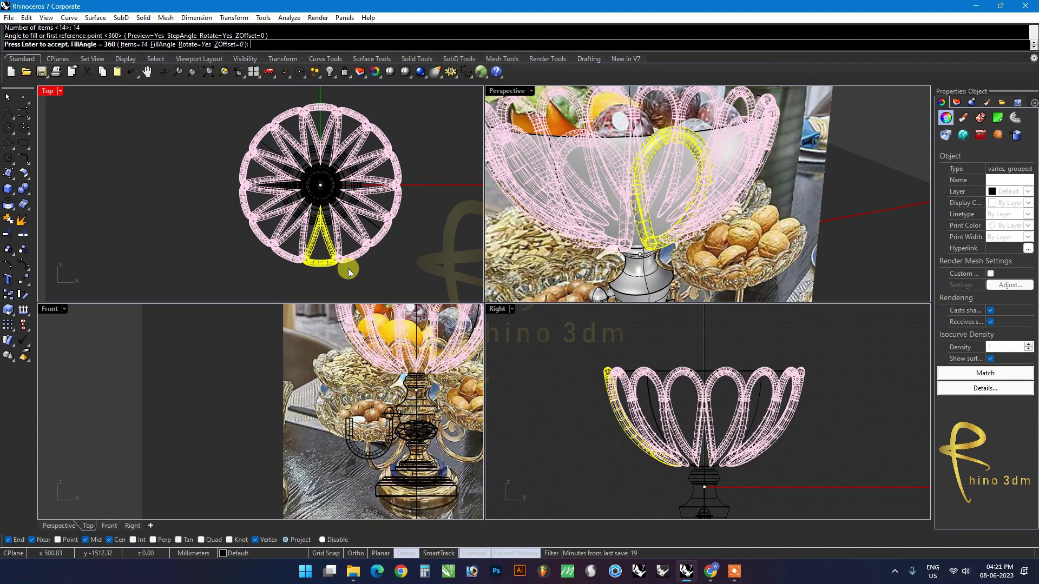
{"action": "key", "text": "Return"}
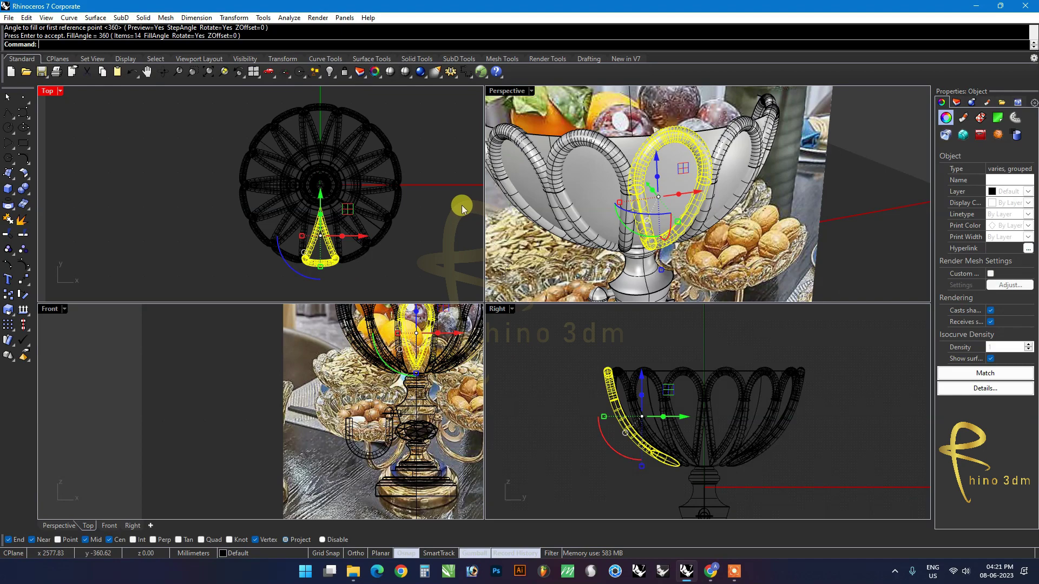
{"action": "left_click", "coordinate": [460, 209]}
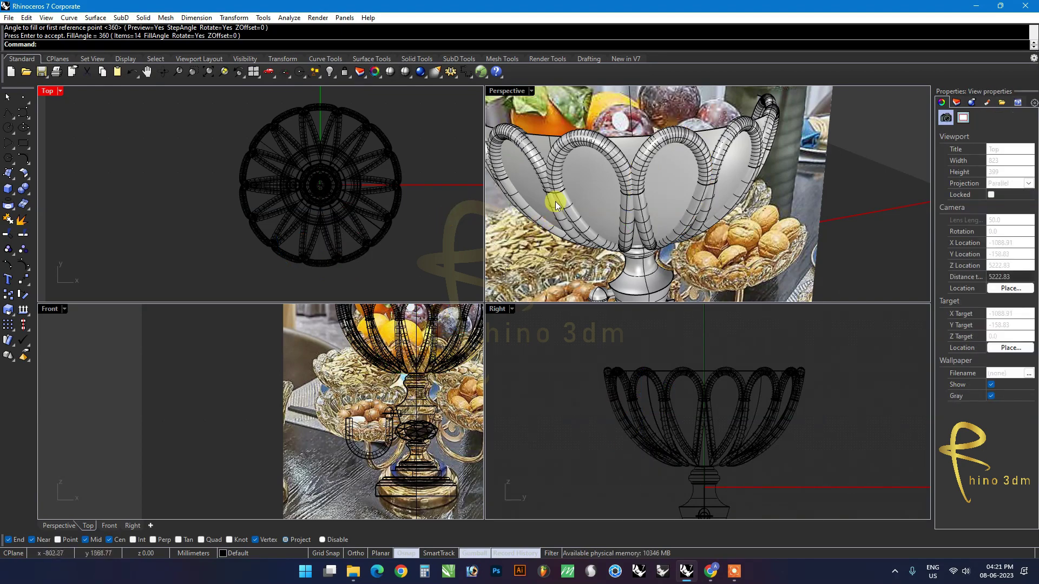
Step: Trial-trim the bowl between two adjacent handles, then undo it and deselect
{"action": "left_click", "coordinate": [581, 138]}
{"action": "left_click", "coordinate": [649, 142], "text": "shift"}
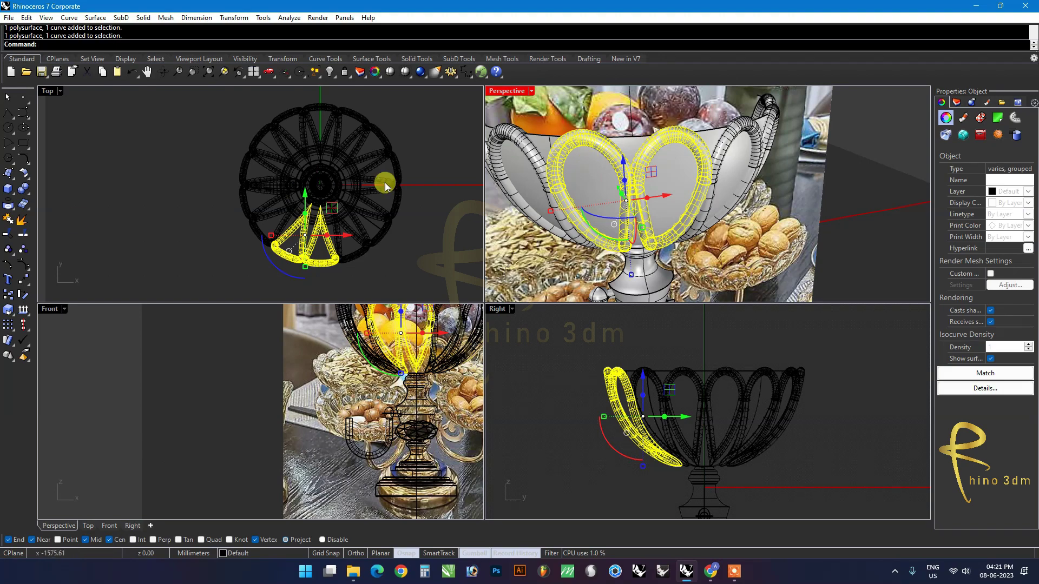
{"action": "left_click", "coordinate": [8, 235]}
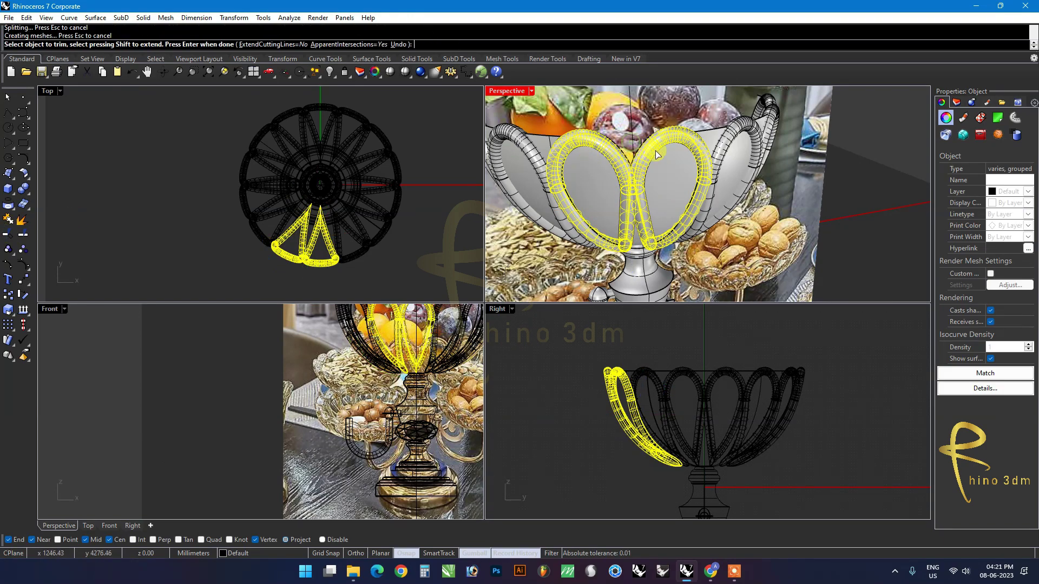
{"action": "left_click", "coordinate": [713, 142]}
{"action": "key", "text": "ctrl+z"}
{"action": "right_click_drag", "start_coordinate": [714, 157], "coordinate": [818, 177]}
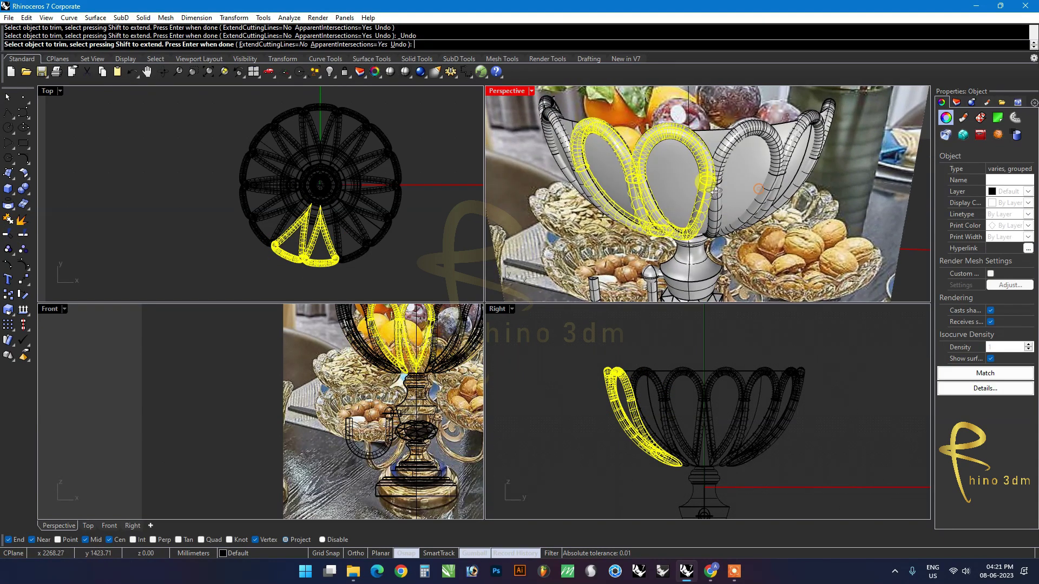
{"action": "key", "text": "Return"}
{"action": "key", "text": "ctrl+z"}
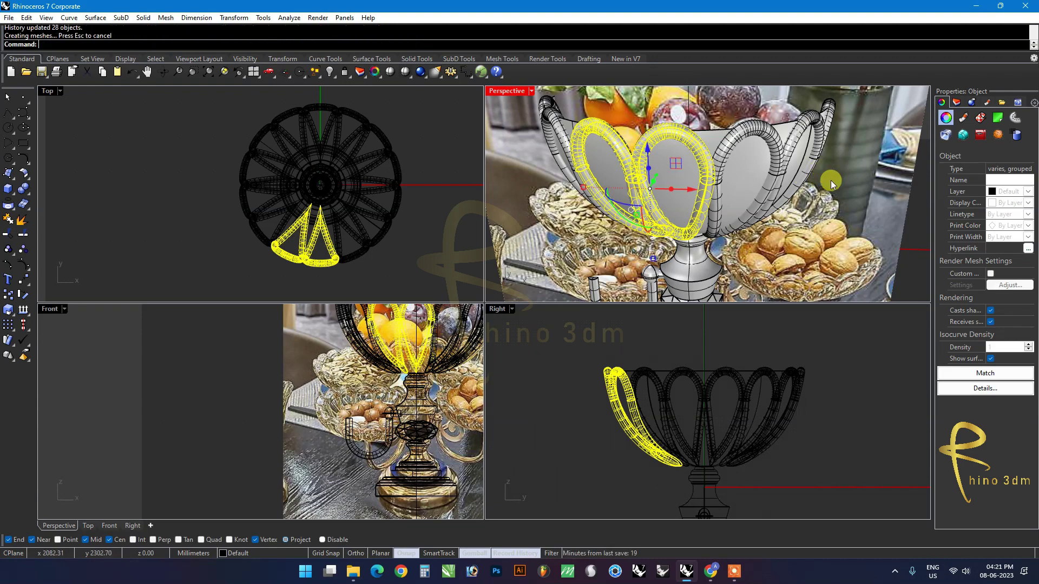
{"action": "key", "text": "Escape"}
Step: Select four handles as cutters and test-trim the bowl inside a loop, undoing the cut
{"action": "left_click", "coordinate": [810, 130]}
{"action": "left_click", "coordinate": [810, 130], "text": "shift"}
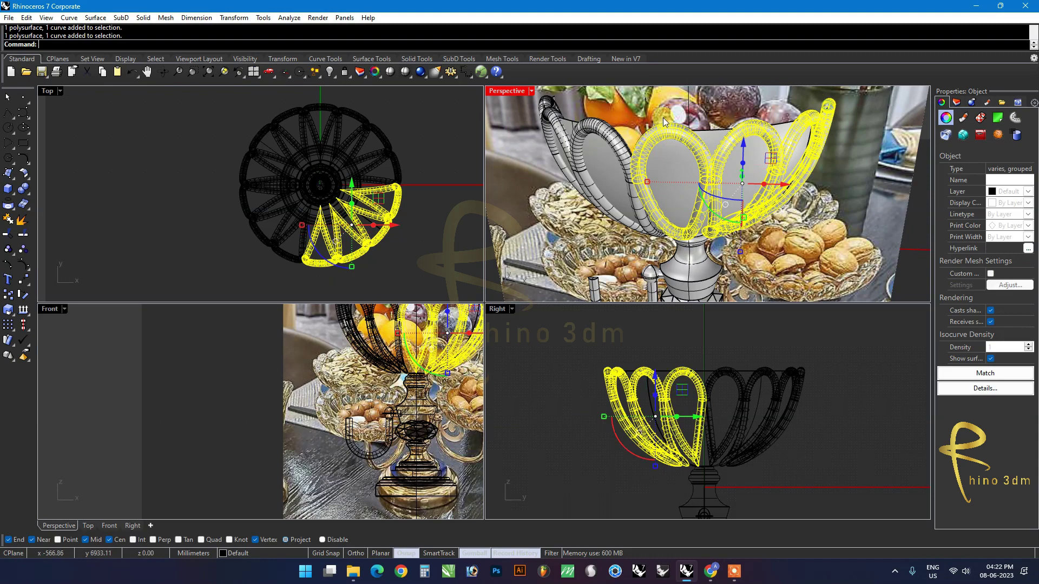
{"action": "left_click", "coordinate": [560, 126], "text": "shift"}
{"action": "left_click", "coordinate": [544, 103], "text": "shift"}
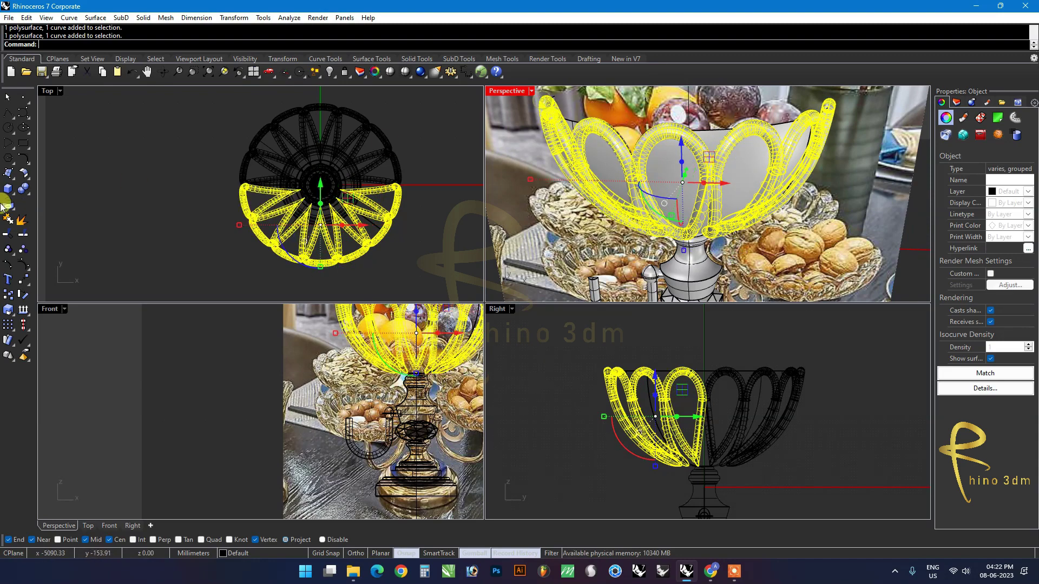
{"action": "left_click", "coordinate": [8, 233]}
{"action": "left_click", "coordinate": [780, 137]}
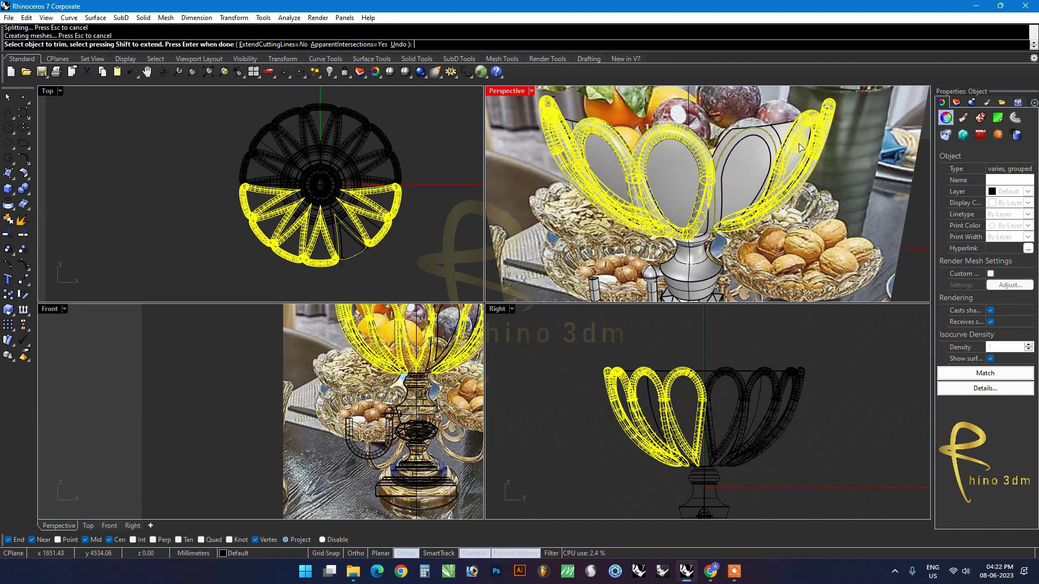
{"action": "key", "text": "ctrl+z"}
Step: Orbit to view the handles from the side, end the trim, and unlock the reference photo
{"action": "right_click_drag", "start_coordinate": [807, 143], "coordinate": [779, 172]}
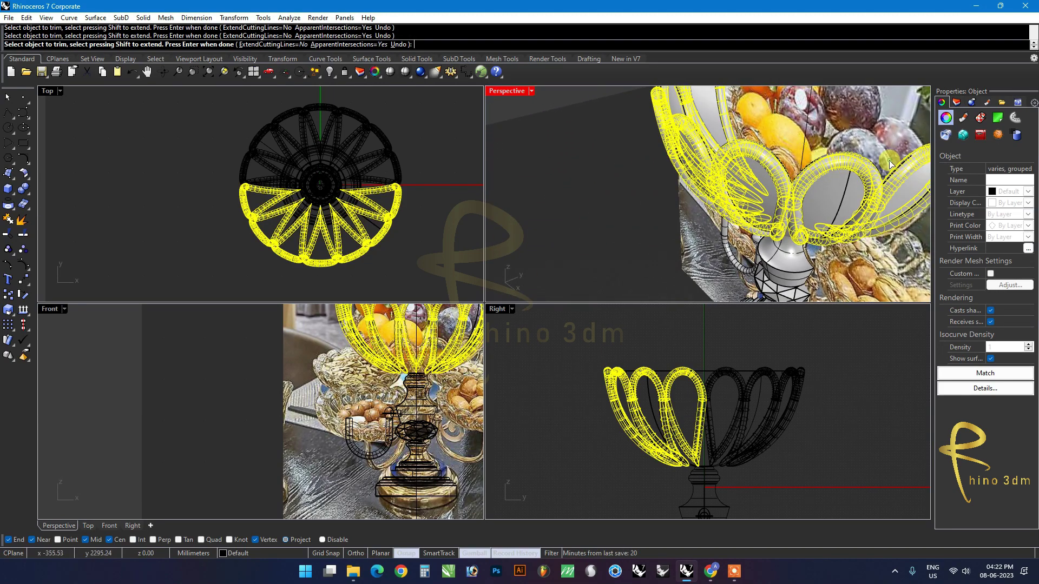
{"action": "right_click_drag", "start_coordinate": [900, 181], "coordinate": [729, 188]}
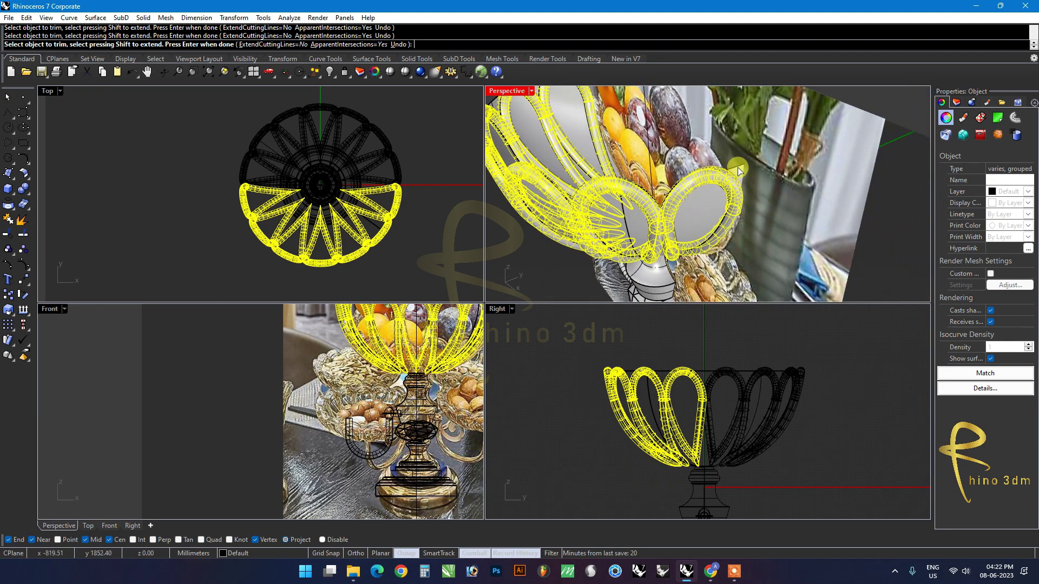
{"action": "key", "text": "Return"}
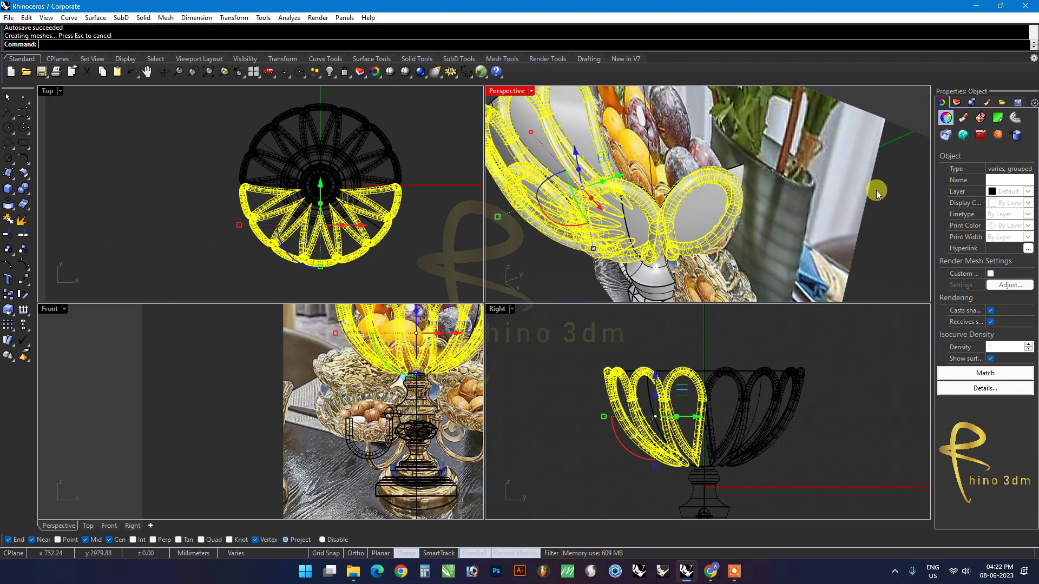
{"action": "key", "text": "Escape"}
{"action": "right_click_drag", "start_coordinate": [854, 190], "coordinate": [742, 194]}
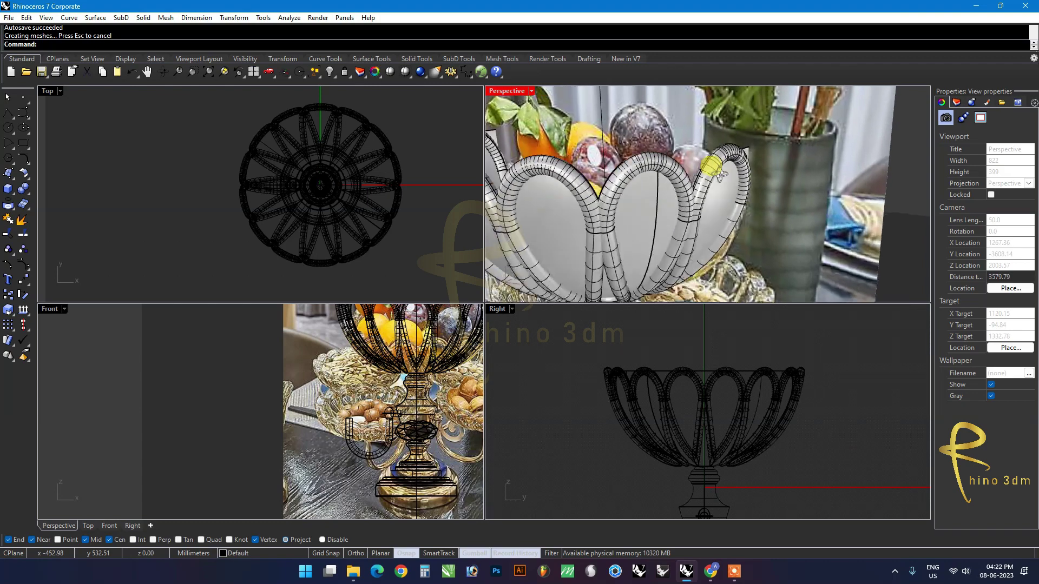
{"action": "right_click", "coordinate": [345, 73]}
Step: Hide the reference photo and select all ten petal loops around the rim
{"action": "key", "text": "ctrl+h"}
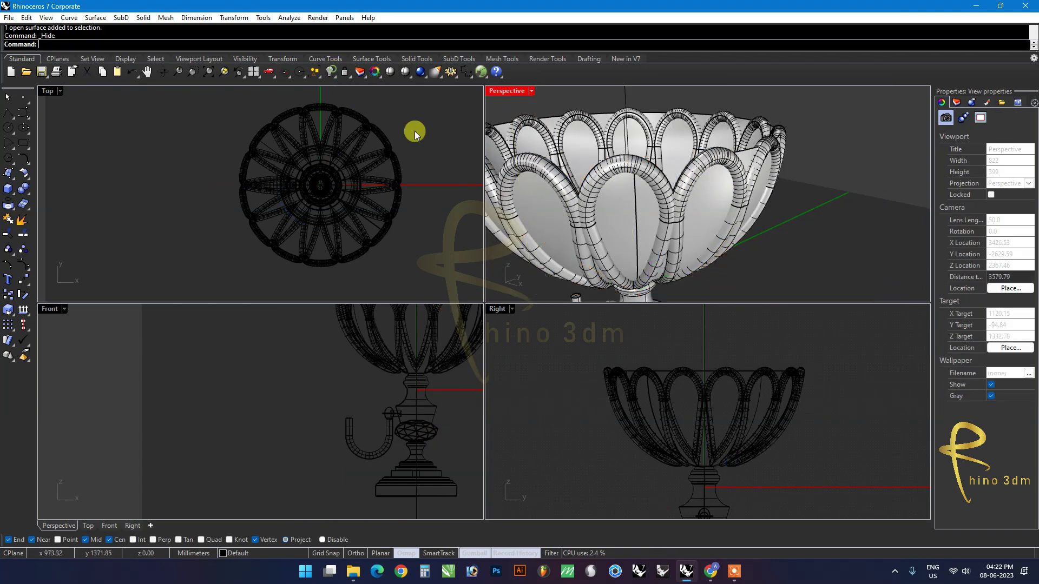
{"action": "mouse_move", "coordinate": [712, 180]}
{"action": "right_mouse_down"}
{"action": "mouse_move", "coordinate": [647, 174]}
{"action": "mouse_move", "coordinate": [692, 179]}
{"action": "right_mouse_up"}
{"action": "left_click", "coordinate": [693, 179]}
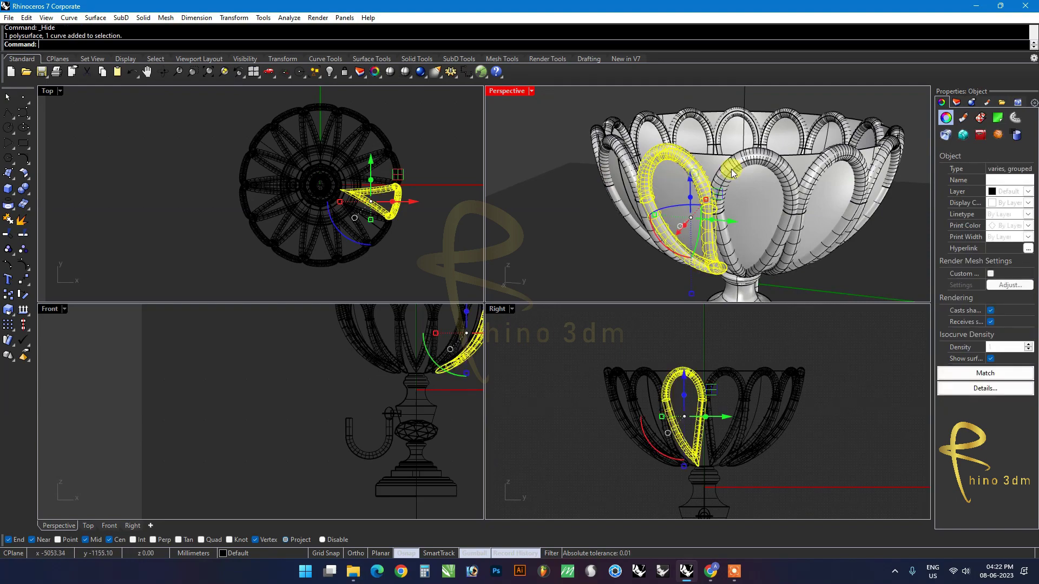
{"action": "left_click", "coordinate": [725, 172], "text": "shift"}
{"action": "left_click", "coordinate": [839, 165], "text": "shift"}
{"action": "left_click", "coordinate": [886, 155], "text": "shift"}
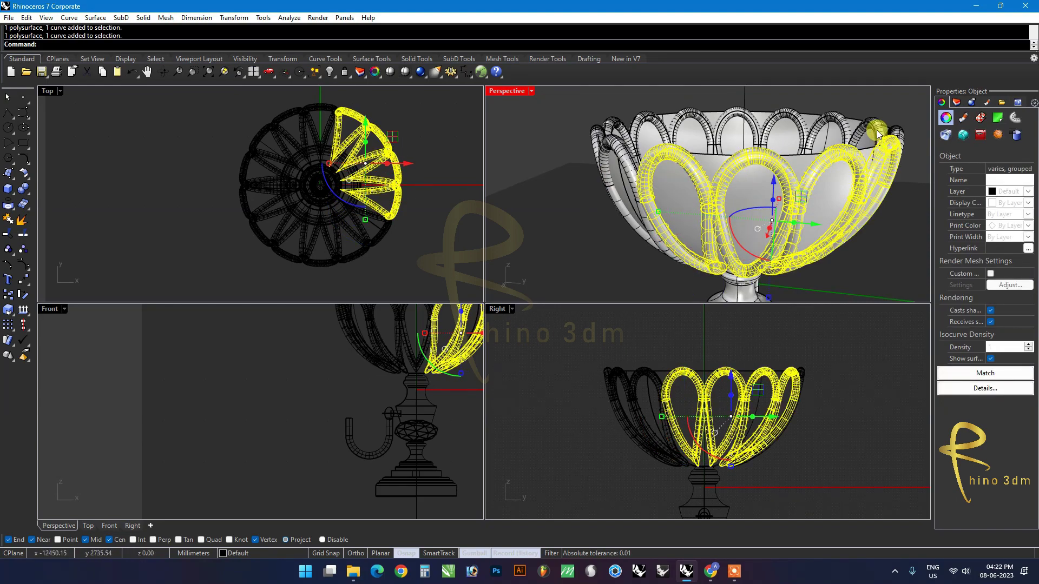
{"action": "left_click", "coordinate": [877, 134], "text": "shift"}
{"action": "left_click", "coordinate": [837, 118], "text": "shift"}
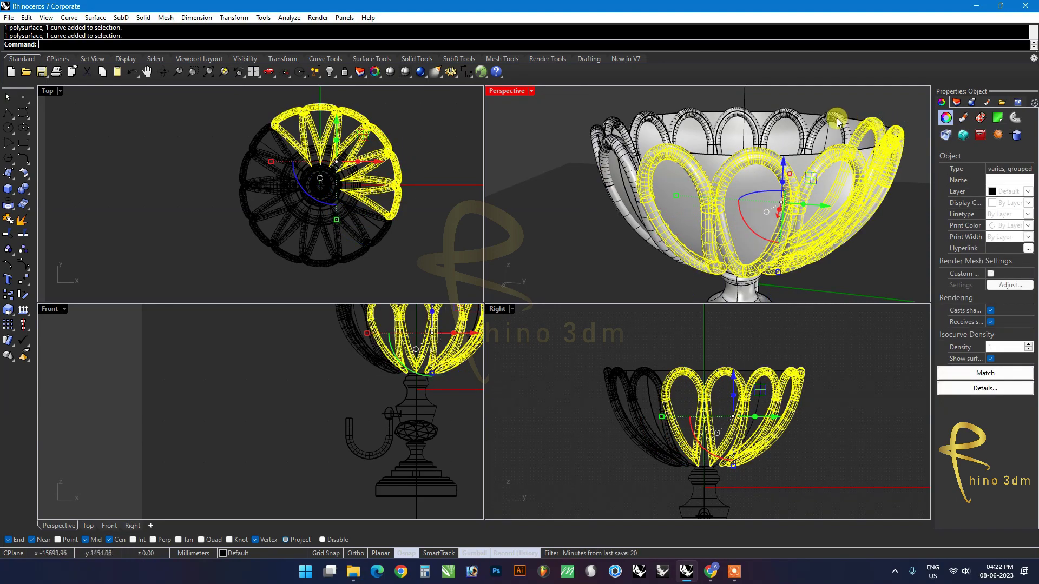
{"action": "left_click", "coordinate": [789, 118], "text": "shift"}
{"action": "left_click", "coordinate": [726, 116], "text": "shift"}
{"action": "left_click", "coordinate": [704, 120], "text": "shift"}
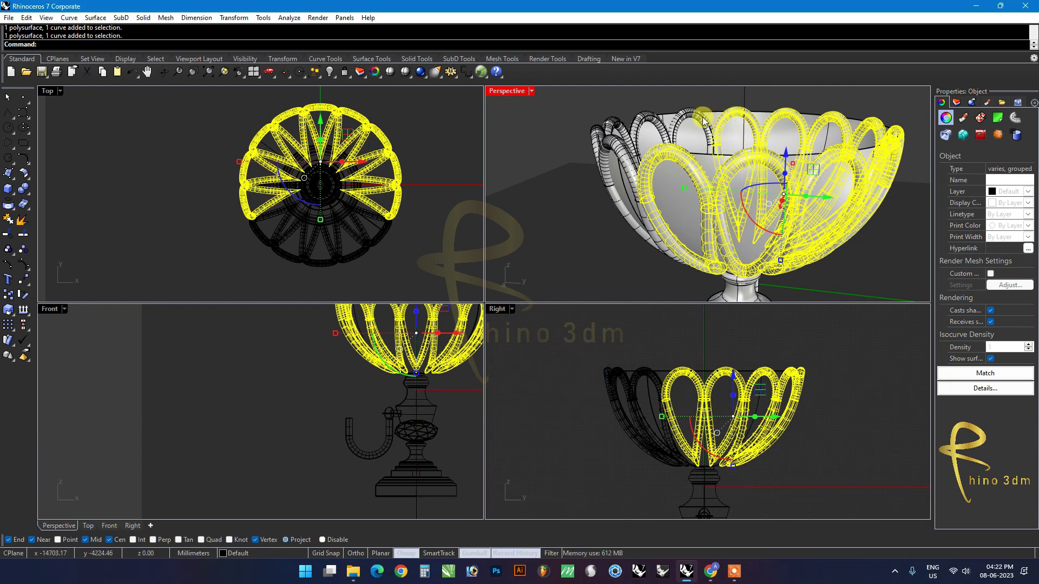
{"action": "left_click", "coordinate": [643, 116], "text": "shift"}
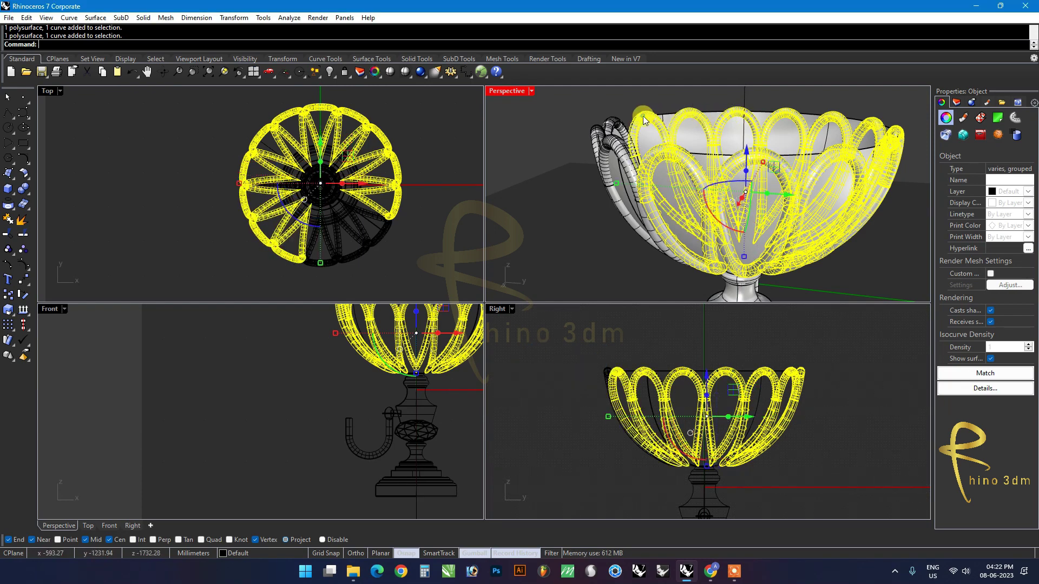
Step: Trim away the bowl parts above the petal loops
{"action": "left_click", "coordinate": [23, 235]}
{"action": "left_click", "coordinate": [700, 156]}
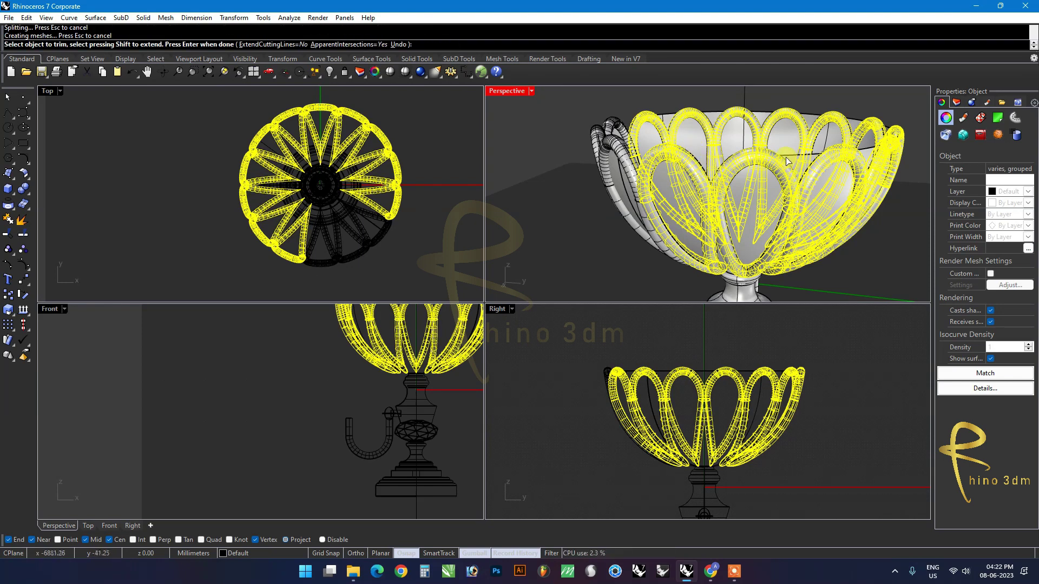
{"action": "left_click", "coordinate": [875, 153]}
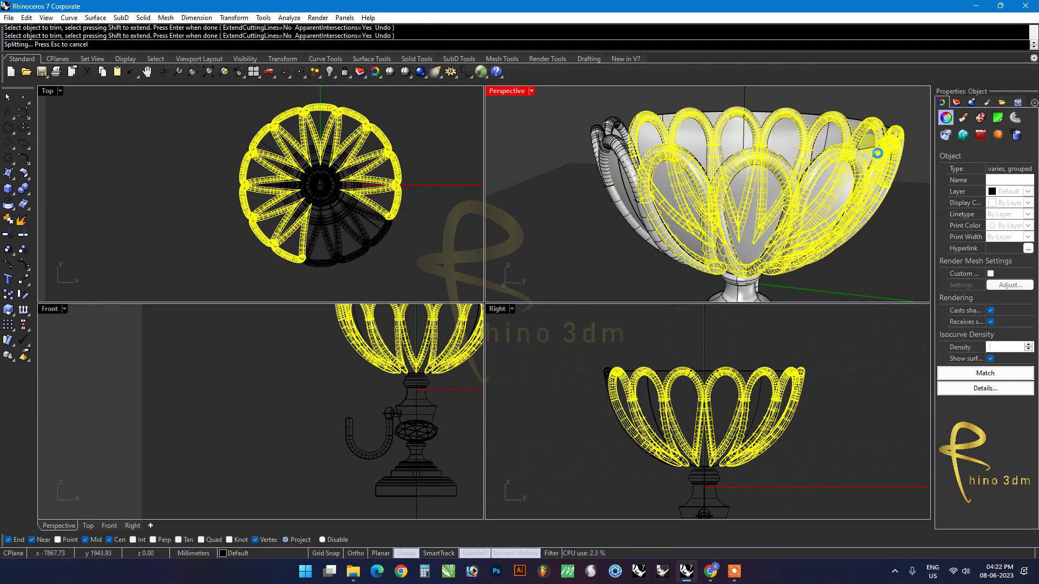
{"action": "key", "text": "ctrl+z"}
{"action": "mouse_move", "coordinate": [870, 157]}
{"action": "right_mouse_down"}
{"action": "mouse_move", "coordinate": [745, 192]}
{"action": "mouse_move", "coordinate": [769, 187]}
{"action": "right_mouse_up"}
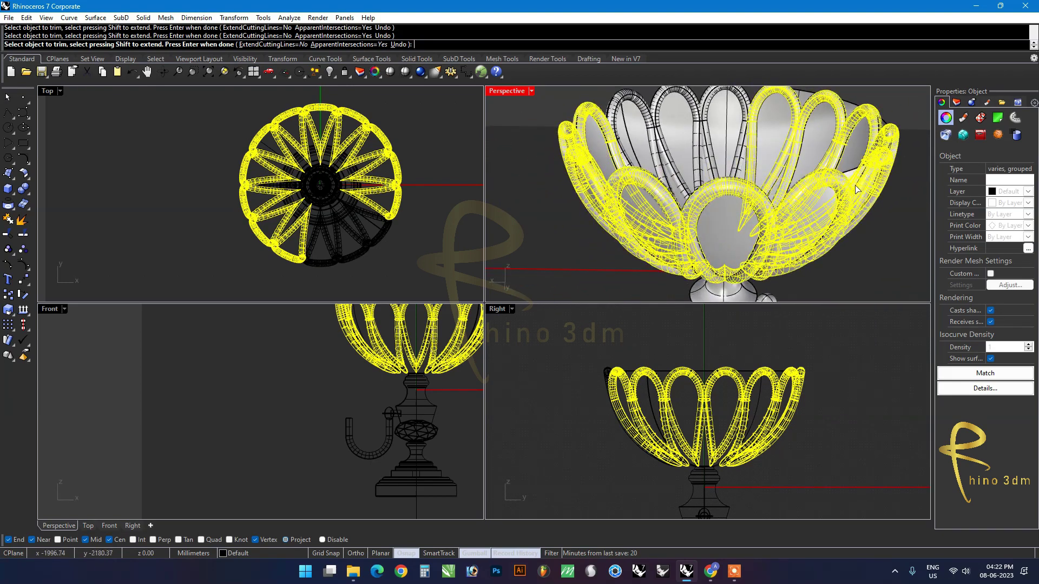
{"action": "right_click_drag", "start_coordinate": [854, 176], "coordinate": [728, 194]}
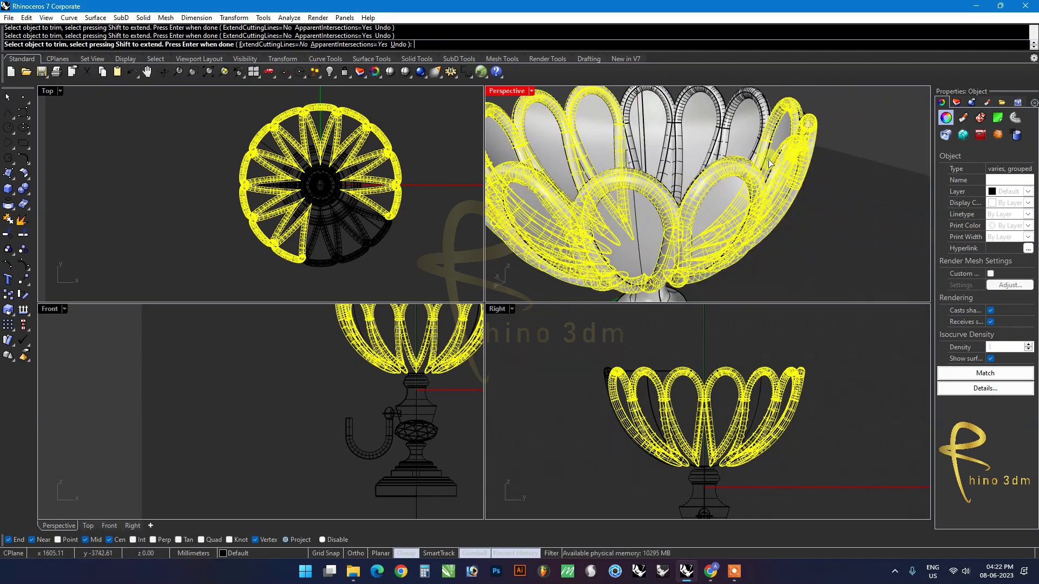
{"action": "mouse_move", "coordinate": [769, 163]}
{"action": "right_mouse_down"}
{"action": "mouse_move", "coordinate": [850, 178]}
{"action": "mouse_move", "coordinate": [833, 169]}
{"action": "mouse_move", "coordinate": [806, 180]}
{"action": "right_mouse_up"}
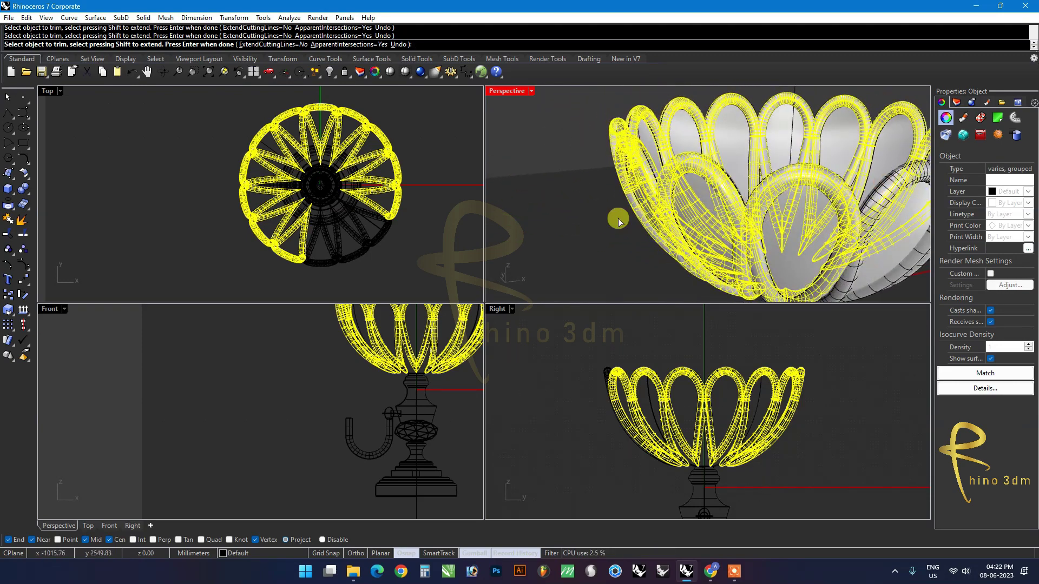
{"action": "key", "text": "Return"}
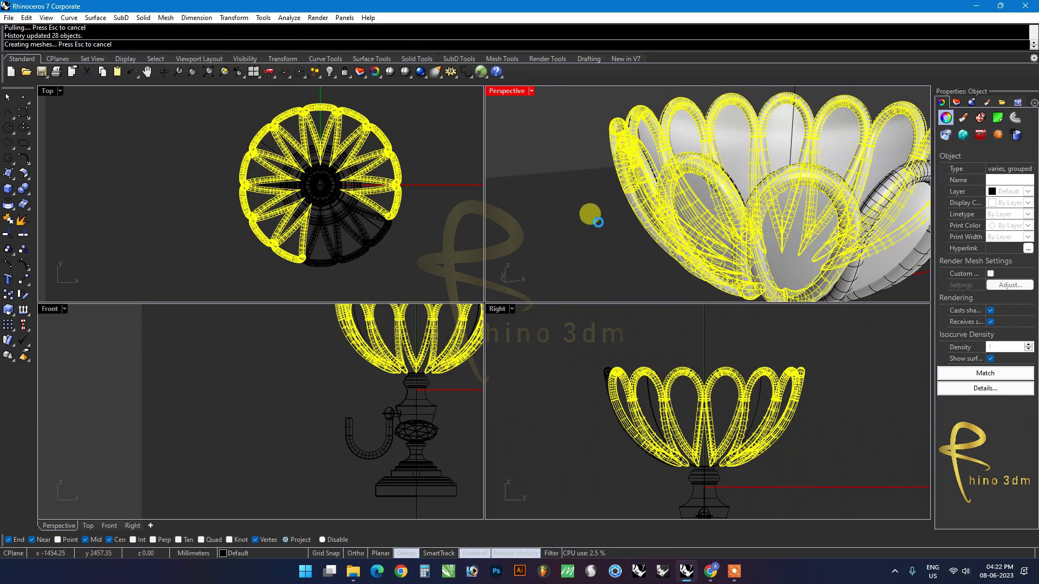
Step: Clear the selection, re-angle the perspective view and select the bowl surface
{"action": "key", "text": "Escape"}
{"action": "key", "text": "Home"}
{"action": "mouse_move", "coordinate": [598, 217]}
{"action": "right_mouse_down"}
{"action": "mouse_move", "coordinate": [707, 204]}
{"action": "mouse_move", "coordinate": [733, 231]}
{"action": "mouse_move", "coordinate": [777, 208]}
{"action": "mouse_move", "coordinate": [717, 157]}
{"action": "right_mouse_up"}
{"action": "left_click", "coordinate": [717, 156]}
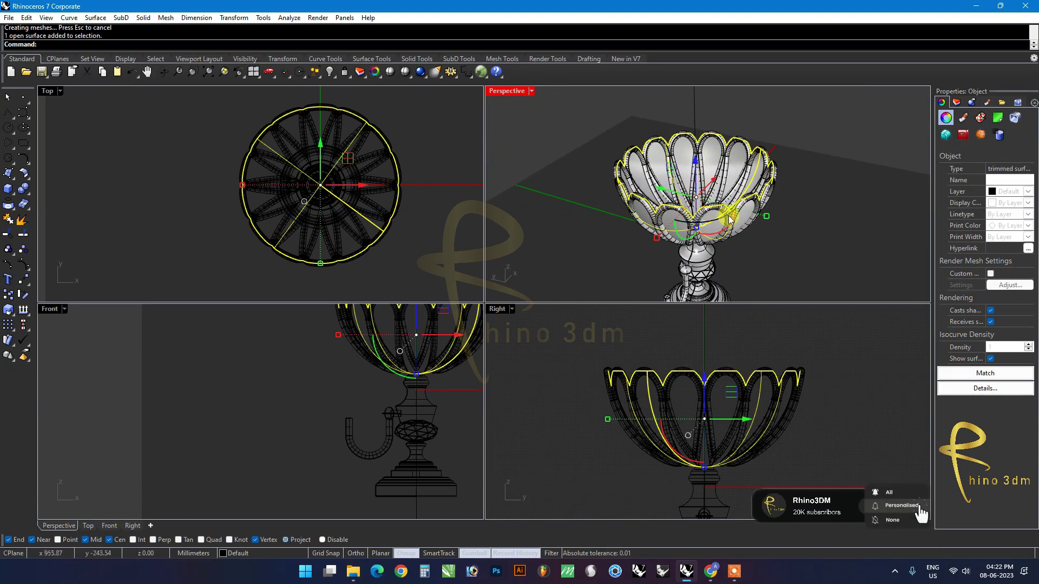
{"action": "mouse_move", "coordinate": [712, 186]}
{"action": "left_mouse_down"}
{"action": "mouse_move", "coordinate": [771, 136]}
{"action": "mouse_move", "coordinate": [808, 193]}
{"action": "left_mouse_up"}
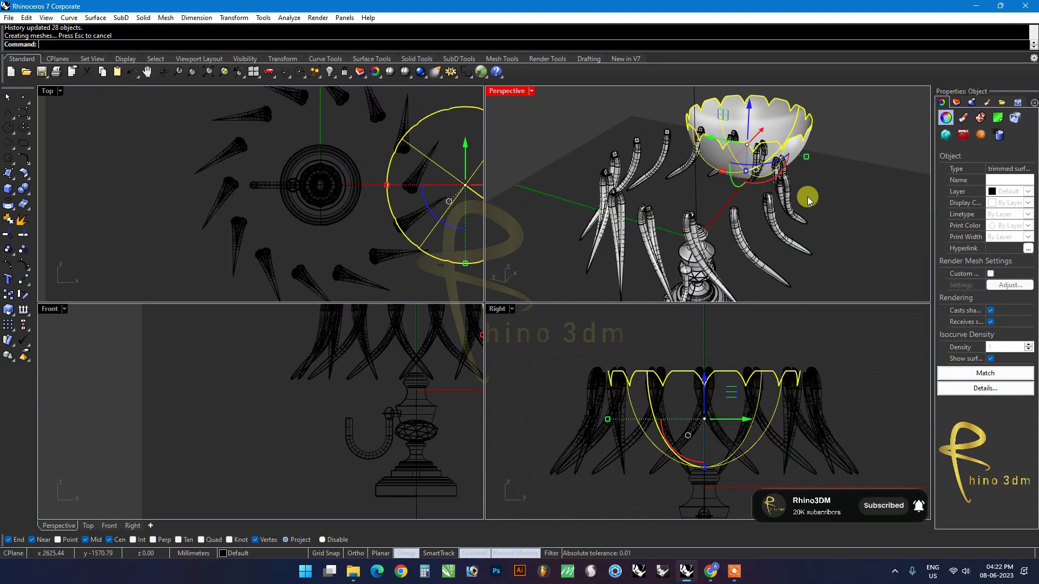
{"action": "key", "text": "ctrl+z"}
{"action": "left_click", "coordinate": [821, 222]}
{"action": "mouse_move", "coordinate": [820, 222]}
{"action": "right_mouse_down"}
{"action": "mouse_move", "coordinate": [714, 172]}
{"action": "mouse_move", "coordinate": [676, 203]}
{"action": "right_mouse_up"}
{"action": "left_click", "coordinate": [664, 156]}
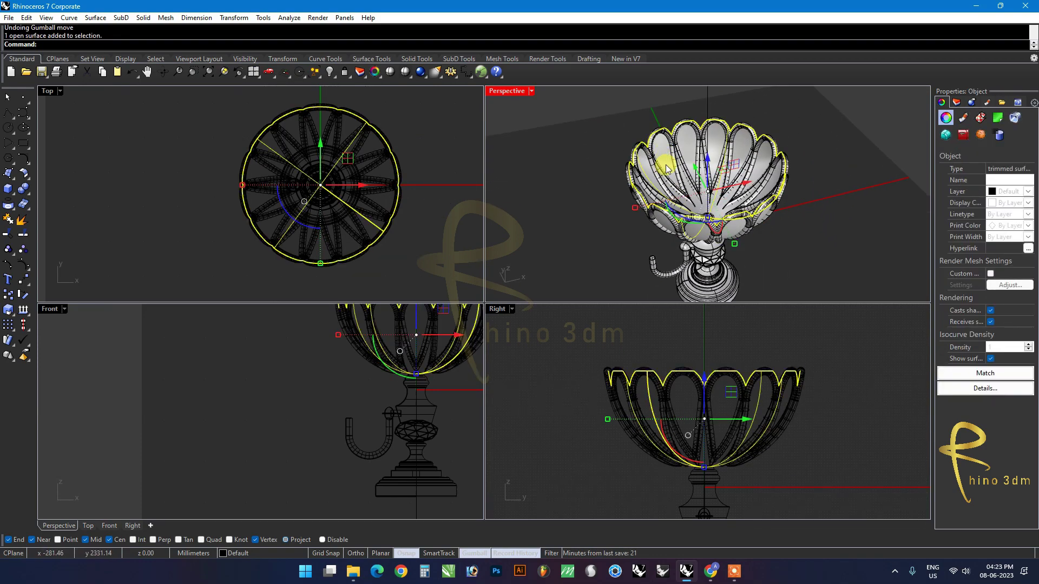
{"action": "left_click", "coordinate": [610, 221]}
{"action": "mouse_move", "coordinate": [609, 221]}
{"action": "right_mouse_down"}
{"action": "mouse_move", "coordinate": [661, 178]}
{"action": "mouse_move", "coordinate": [693, 190]}
{"action": "right_mouse_up"}
{"action": "left_click", "coordinate": [671, 203]}
{"action": "left_click", "coordinate": [625, 248]}
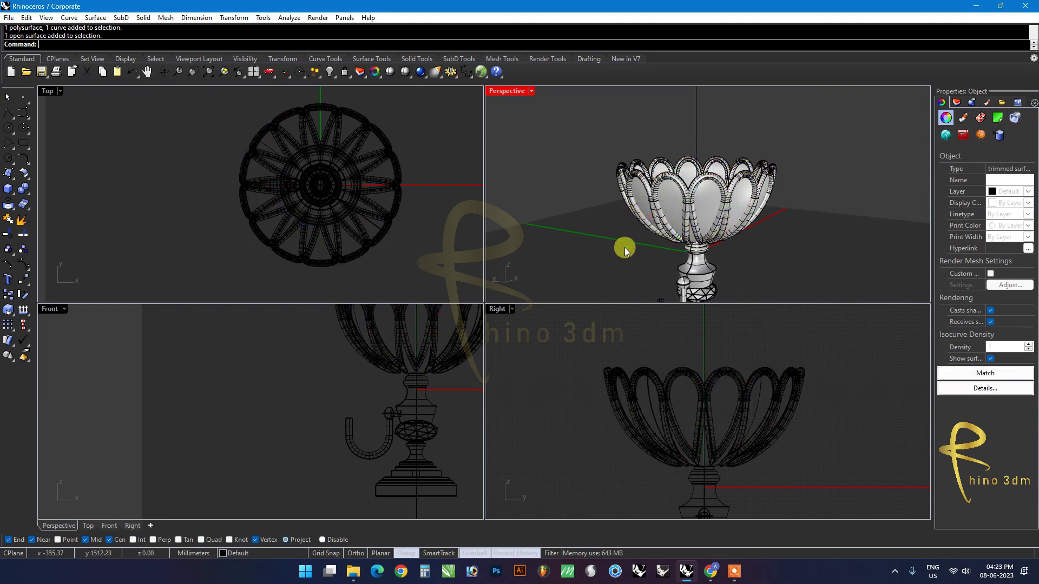
{"action": "left_click", "coordinate": [637, 196]}
{"action": "mouse_move", "coordinate": [637, 195]}
{"action": "right_mouse_down"}
{"action": "mouse_move", "coordinate": [603, 250]}
{"action": "mouse_move", "coordinate": [610, 262]}
{"action": "mouse_move", "coordinate": [538, 181]}
{"action": "mouse_move", "coordinate": [663, 157]}
{"action": "right_mouse_up"}
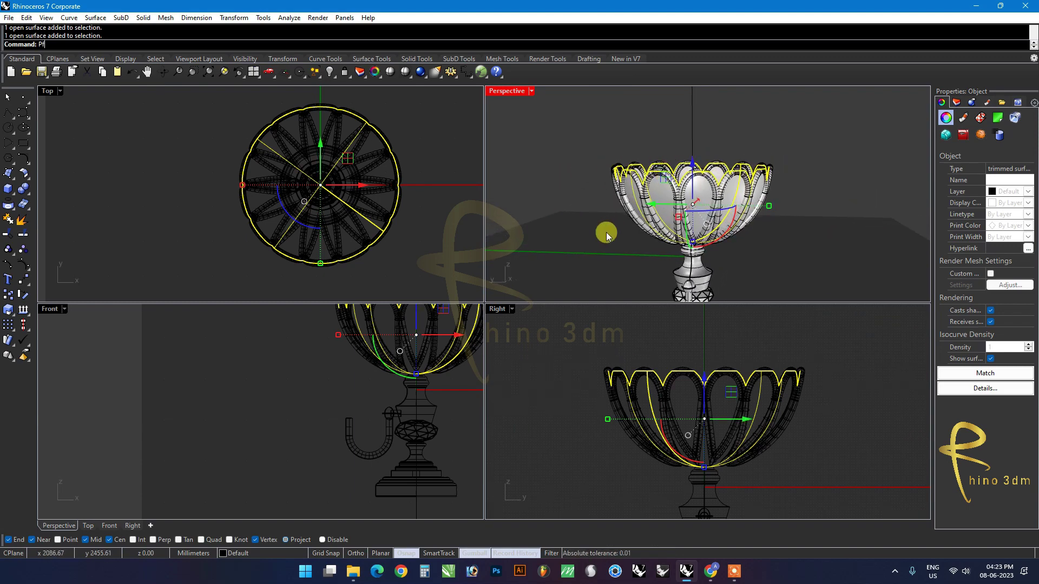
Step: Try offsetting the bowl surface by 25 with flipped direction, then undo it
{"action": "key", "text": "BackSpace"}
{"action": "key", "text": "BackSpace"}
{"action": "type", "text": "OffsetSrf"}
{"action": "key", "text": "Return"}
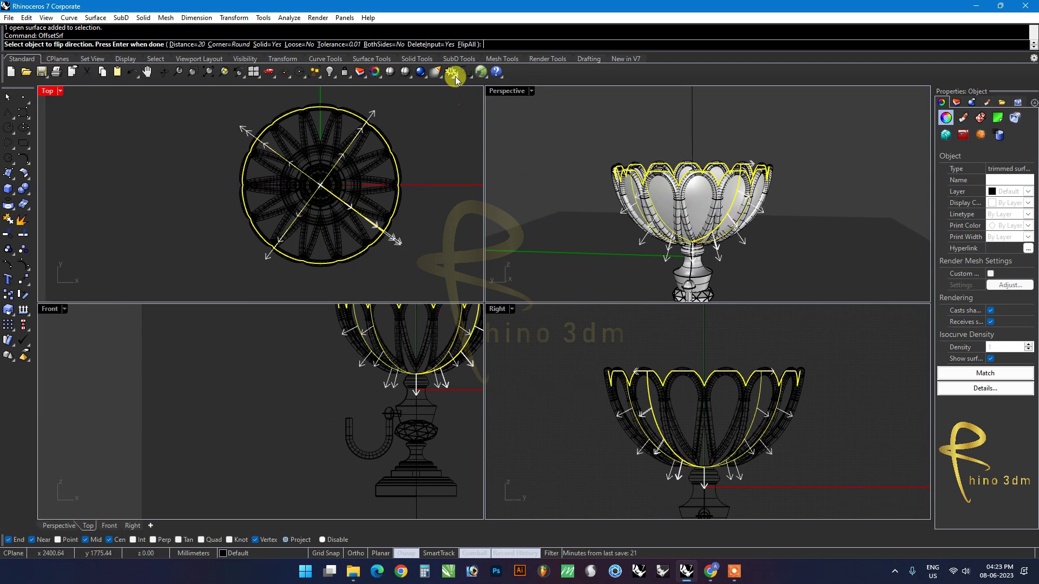
{"action": "left_click", "coordinate": [464, 45]}
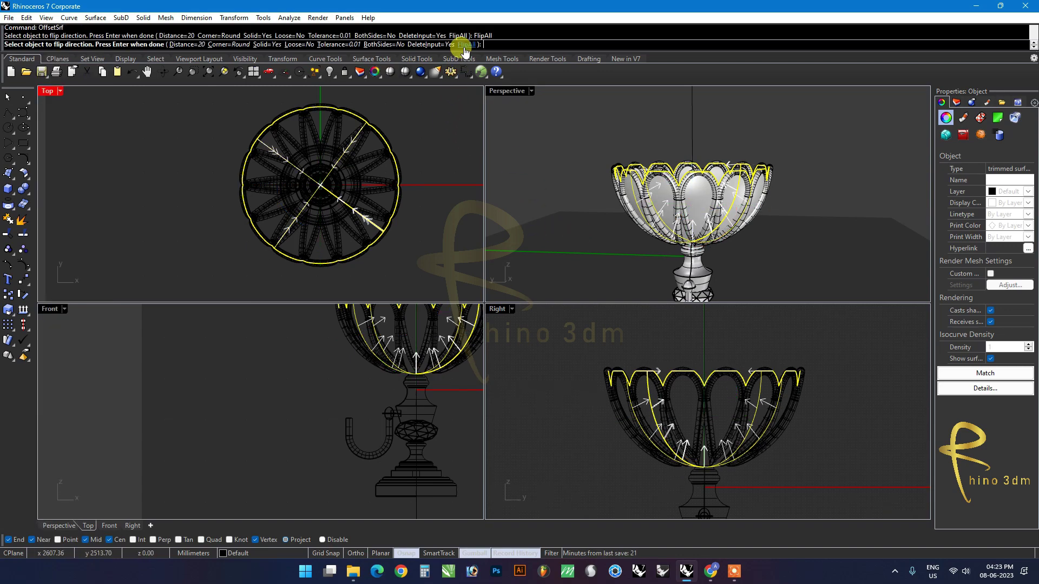
{"action": "left_click", "coordinate": [203, 47]}
{"action": "type", "text": "25"}
{"action": "key", "text": "Return"}
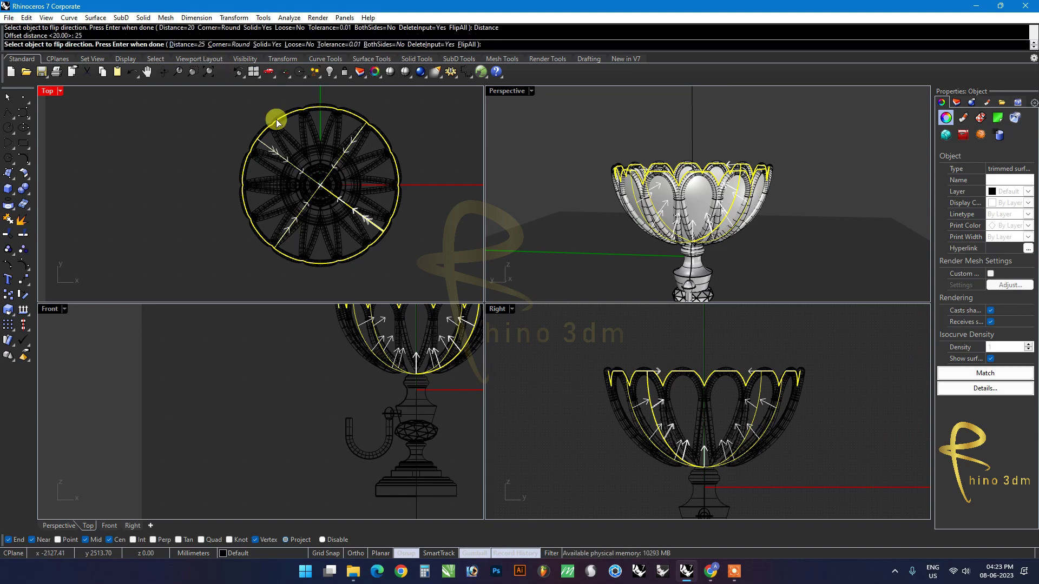
{"action": "right_click_drag", "start_coordinate": [626, 167], "coordinate": [630, 204]}
{"action": "key", "text": "Return"}
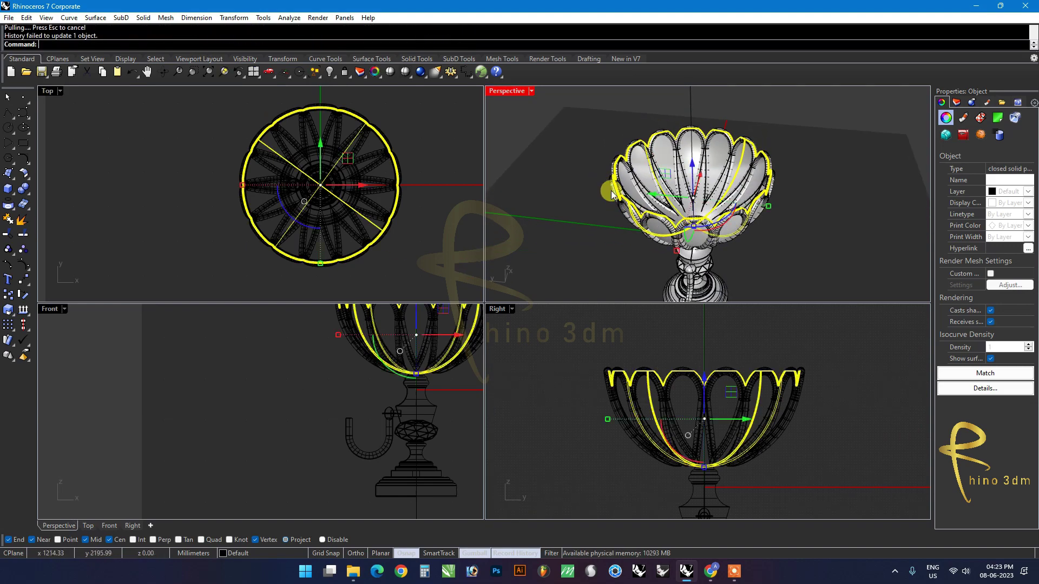
{"action": "scroll", "coordinate": [611, 195], "scroll_direction": "up", "scroll_amount": 3}
{"action": "scroll", "coordinate": [612, 194], "scroll_direction": "up", "scroll_amount": 3}
{"action": "left_click", "coordinate": [579, 199]}
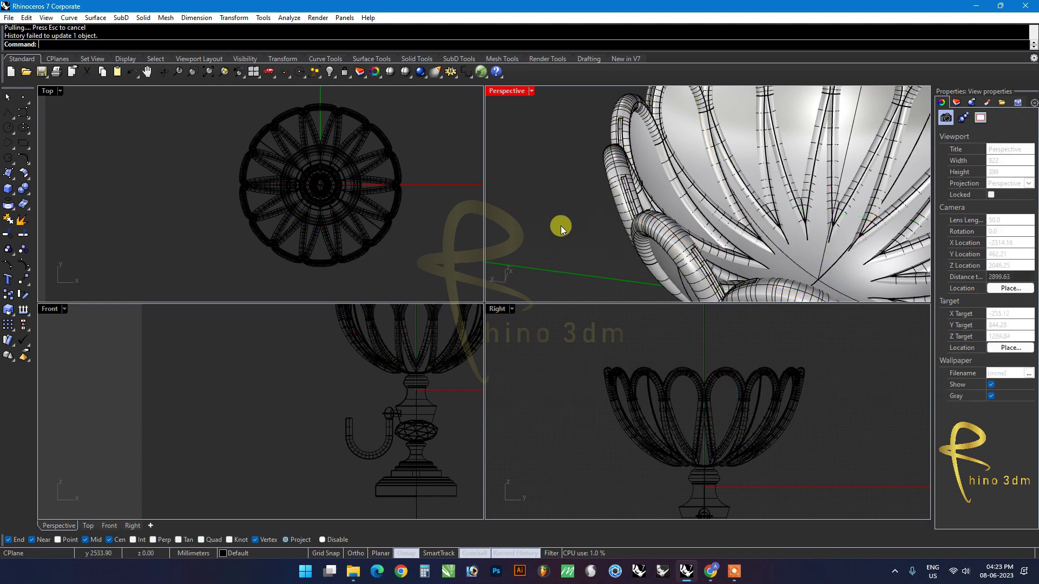
{"action": "key", "text": "ctrl+z"}
Step: Retry the surface offset at distance 60 and undo it
{"action": "type", "text": "OffsetSrf"}
{"action": "key", "text": "Return"}
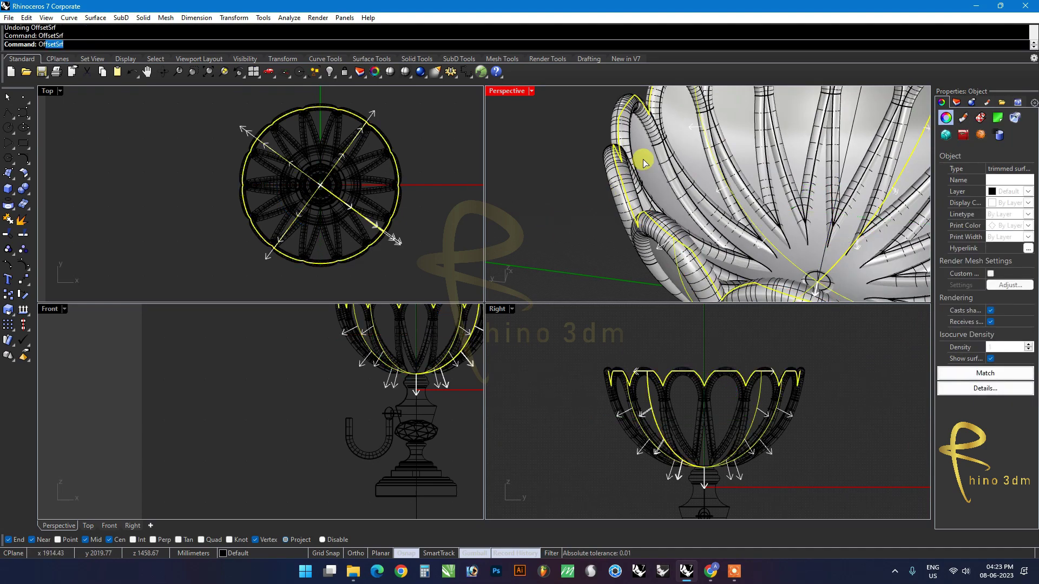
{"action": "left_click", "coordinate": [187, 44]}
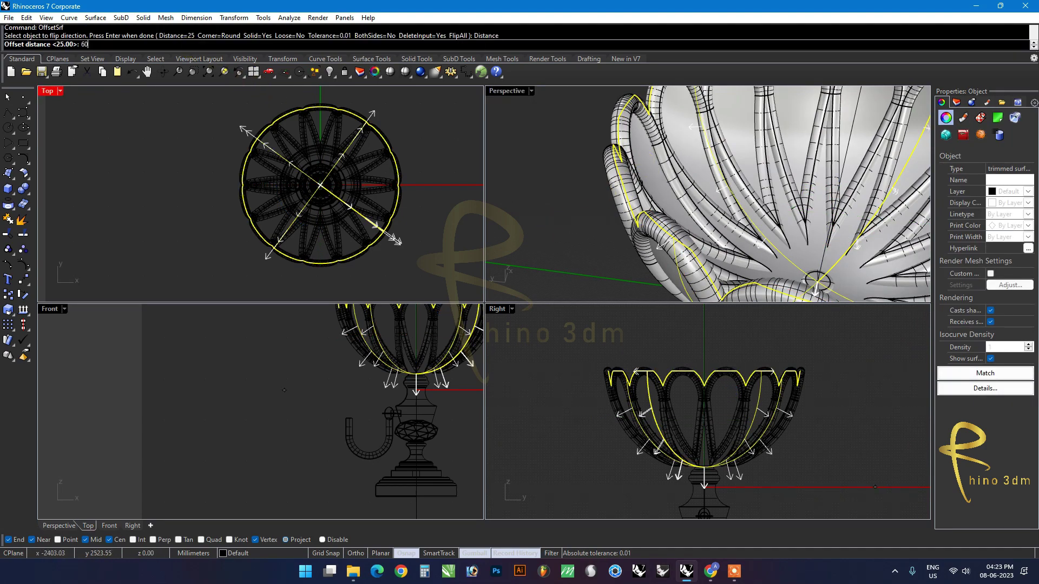
{"action": "key", "text": "Return"}
{"action": "right_click", "coordinate": [188, 46]}
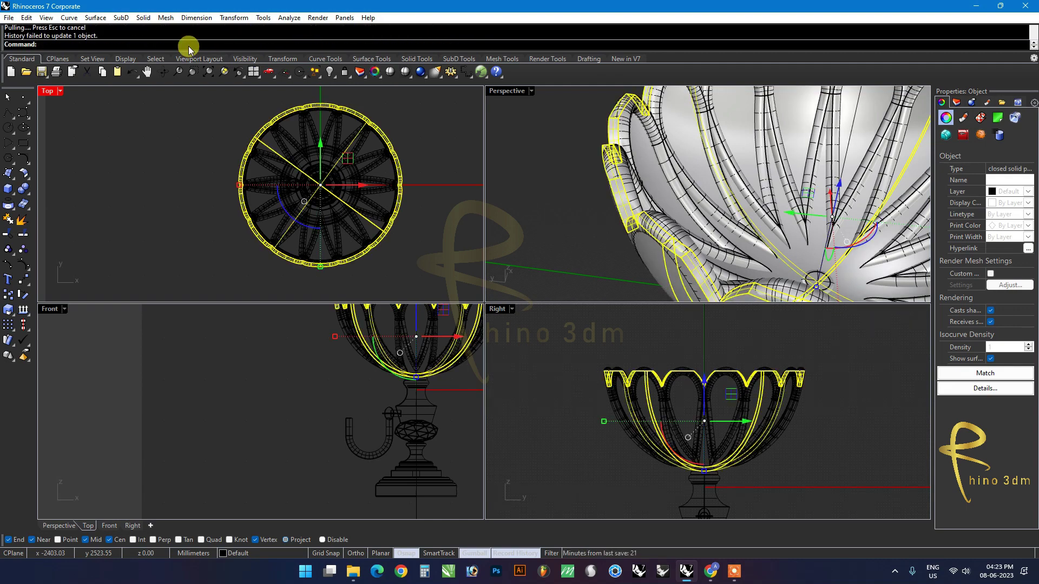
{"action": "key", "text": "ctrl+z"}
Step: Offset the bowl surface 80 units, direction flipped, into a closed solid
{"action": "type", "text": "Of"}
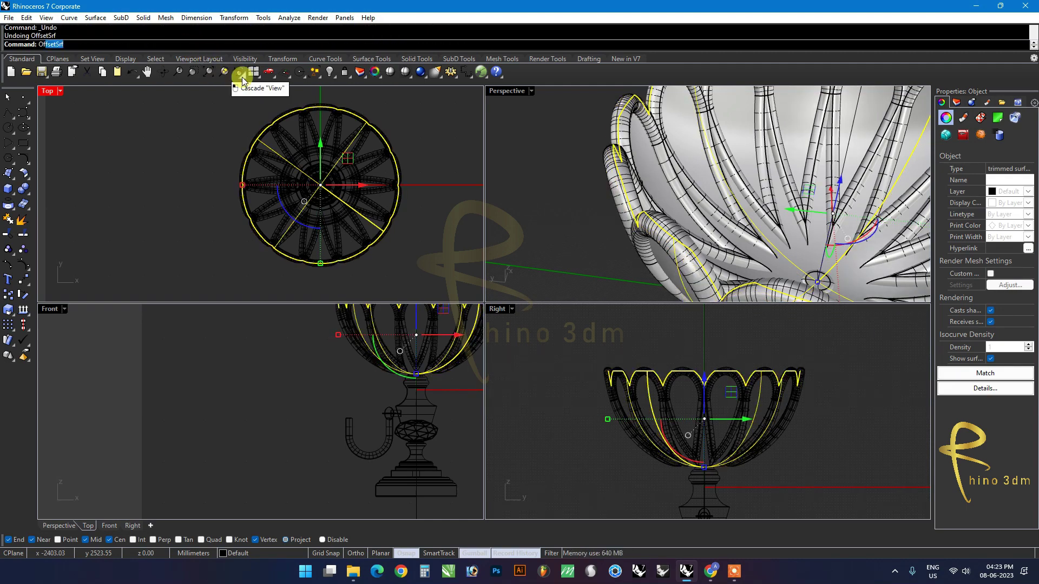
{"action": "key", "text": "Return"}
{"action": "left_click", "coordinate": [469, 44]}
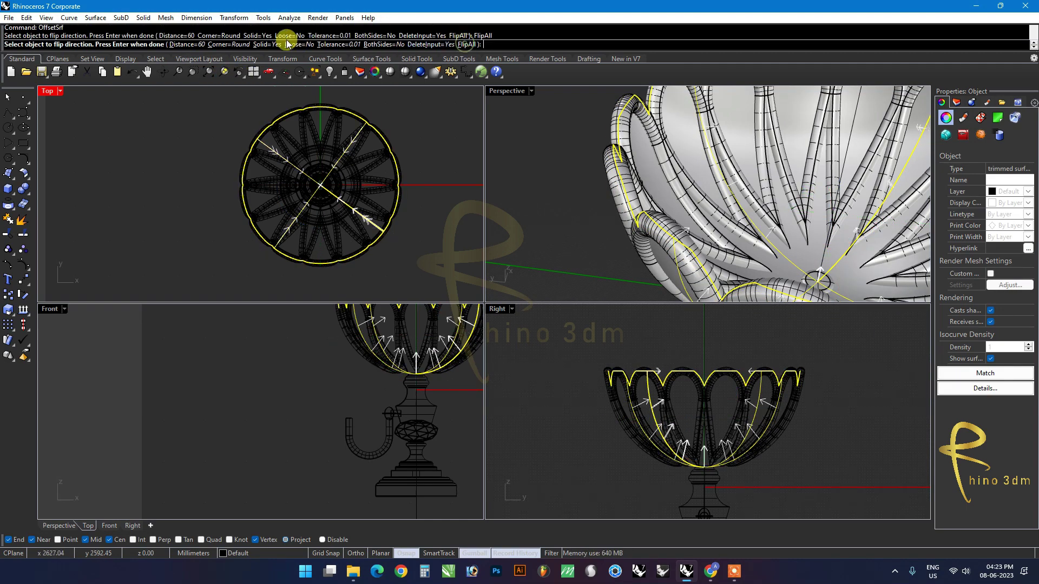
{"action": "left_click", "coordinate": [196, 43]}
{"action": "type", "text": "80"}
{"action": "key", "text": "Return"}
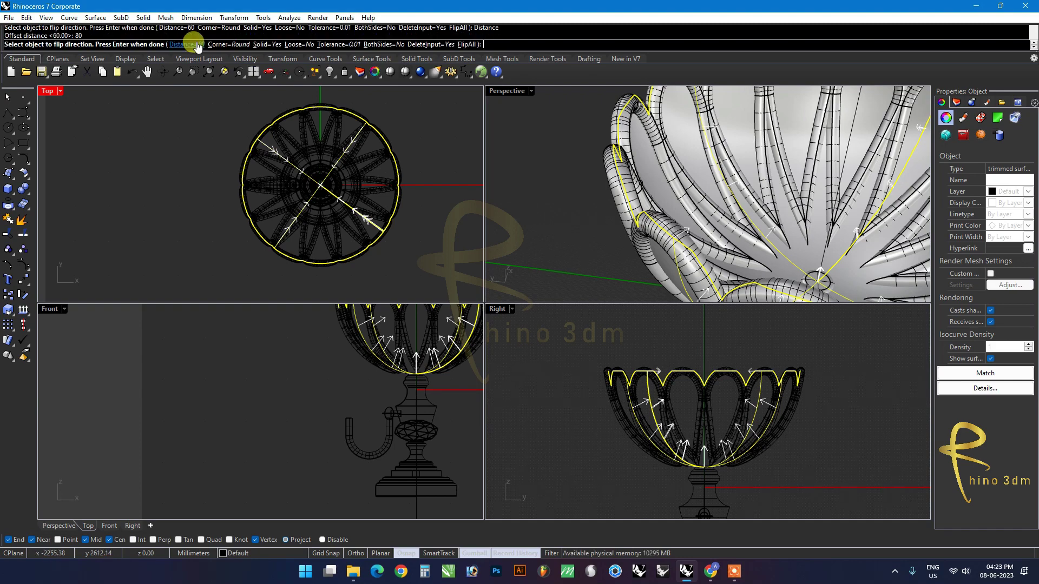
{"action": "key", "text": "Return"}
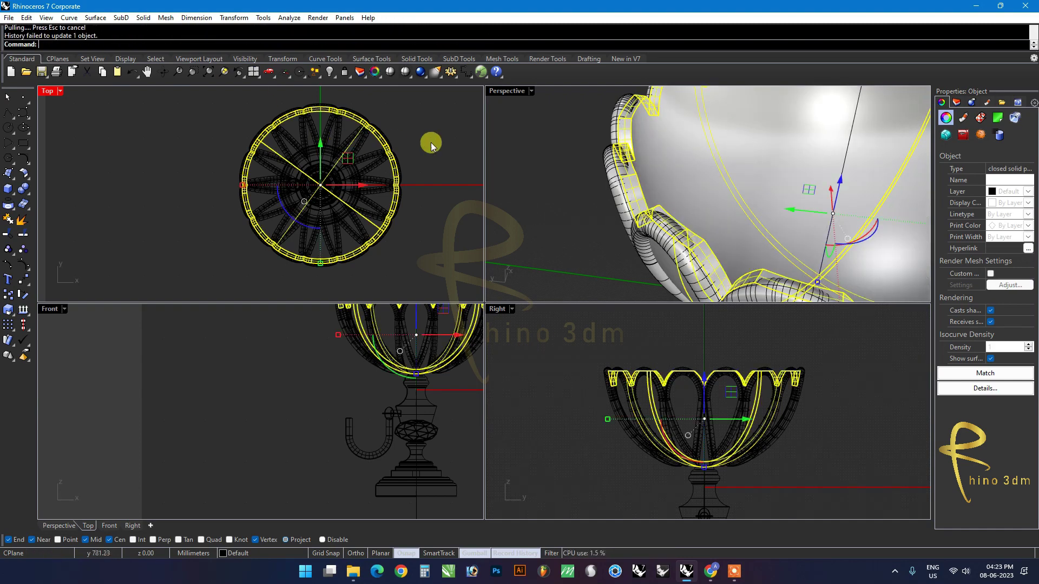
{"action": "left_click", "coordinate": [431, 145]}
{"action": "scroll", "coordinate": [615, 197], "scroll_direction": "down", "scroll_amount": 5}
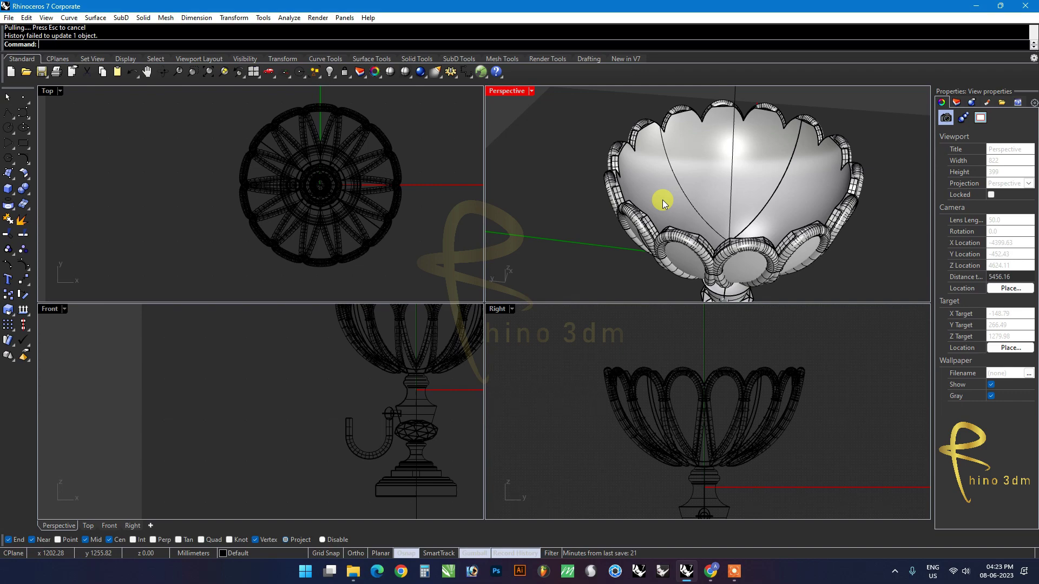
{"action": "mouse_move", "coordinate": [689, 246]}
{"action": "right_mouse_down"}
{"action": "mouse_move", "coordinate": [689, 202]}
{"action": "mouse_move", "coordinate": [722, 177]}
{"action": "mouse_move", "coordinate": [807, 192]}
{"action": "mouse_move", "coordinate": [800, 223]}
{"action": "right_mouse_up"}
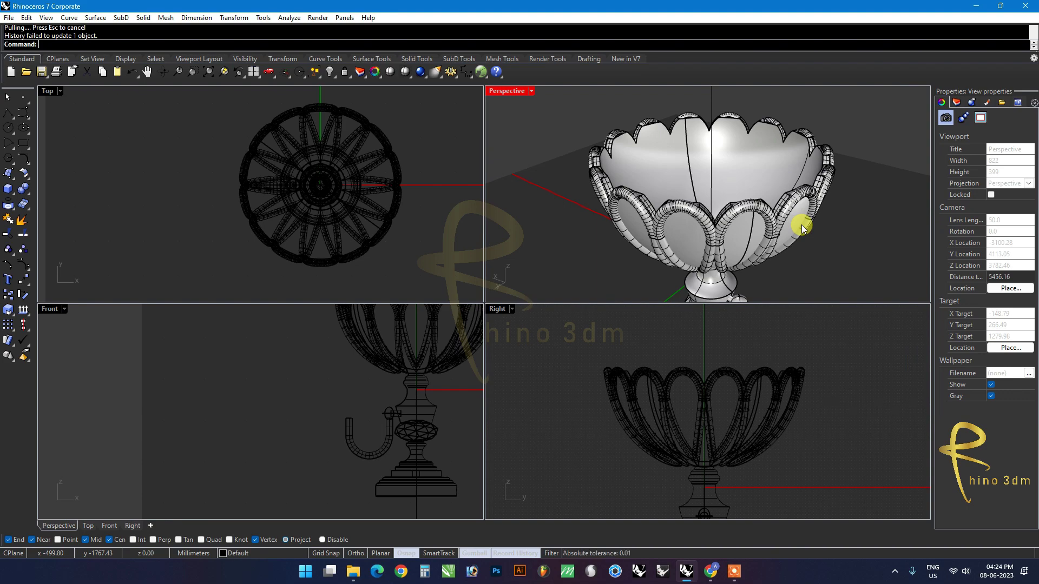
{"action": "key", "text": "ctrl+z"}
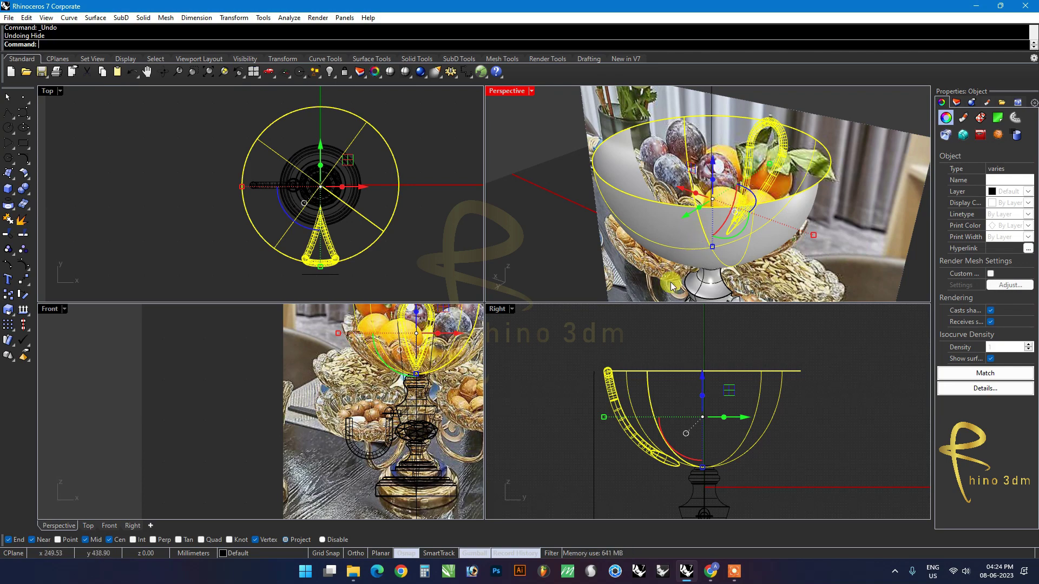
Step: Undo the last loop move and shift the vertical guide curve by an exact distance
{"action": "right_click_drag", "start_coordinate": [595, 249], "coordinate": [704, 232]}
{"action": "key", "text": "ctrl+z"}
{"action": "left_click", "coordinate": [593, 455]}
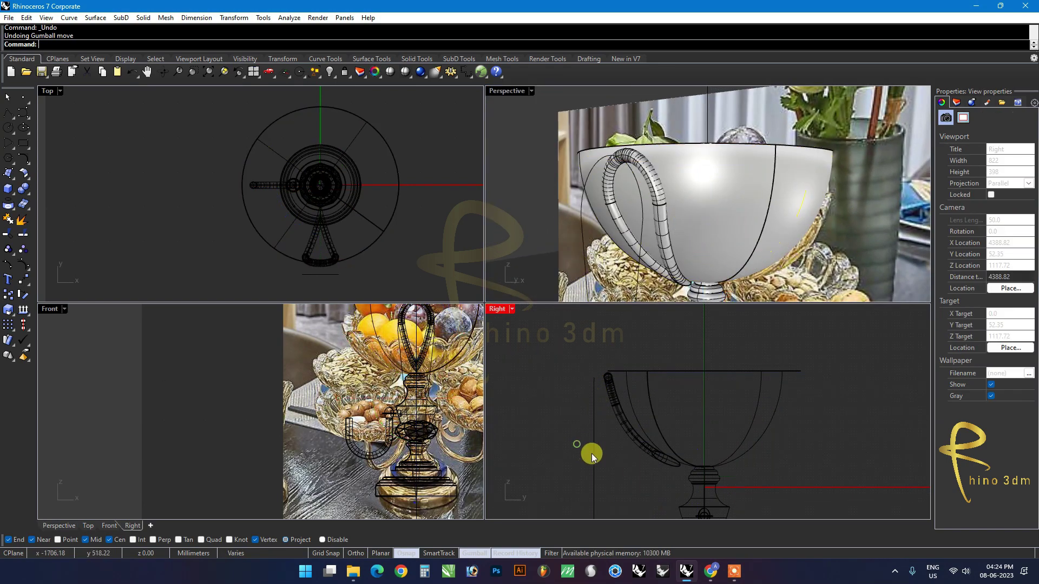
{"action": "left_click", "coordinate": [593, 460]}
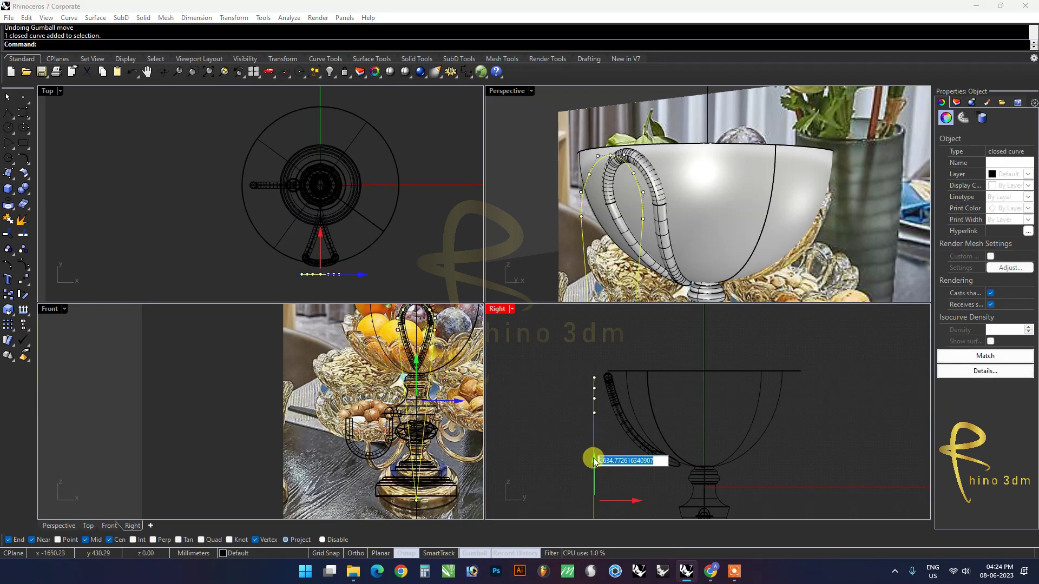
{"action": "key", "text": "Return"}
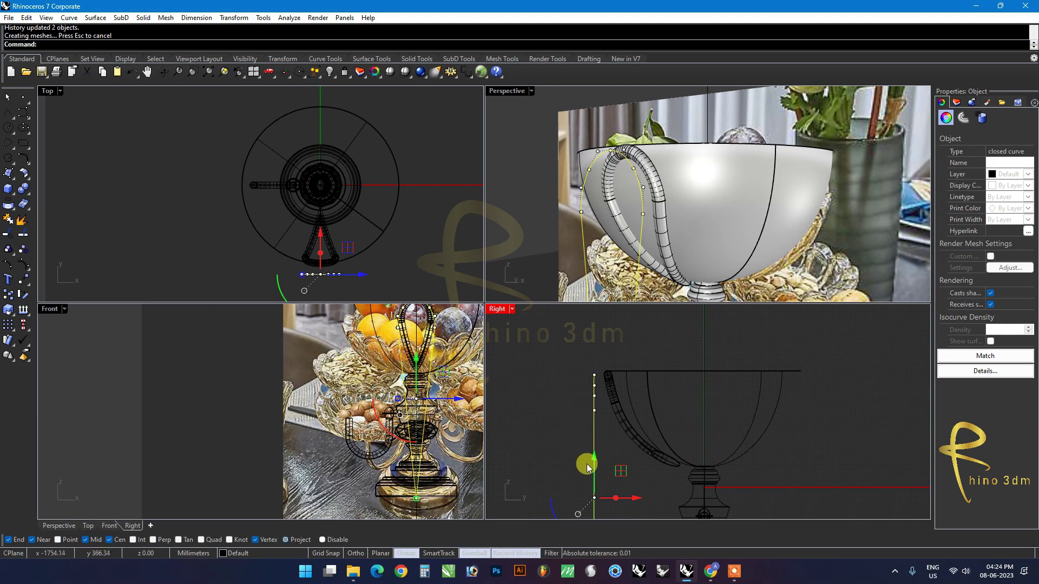
Step: In a maximised perspective view, drag the guide curve upward beside the cup
{"action": "scroll", "coordinate": [595, 469], "scroll_direction": "up", "scroll_amount": 2}
{"action": "scroll", "coordinate": [615, 379], "scroll_direction": "up", "scroll_amount": 2}
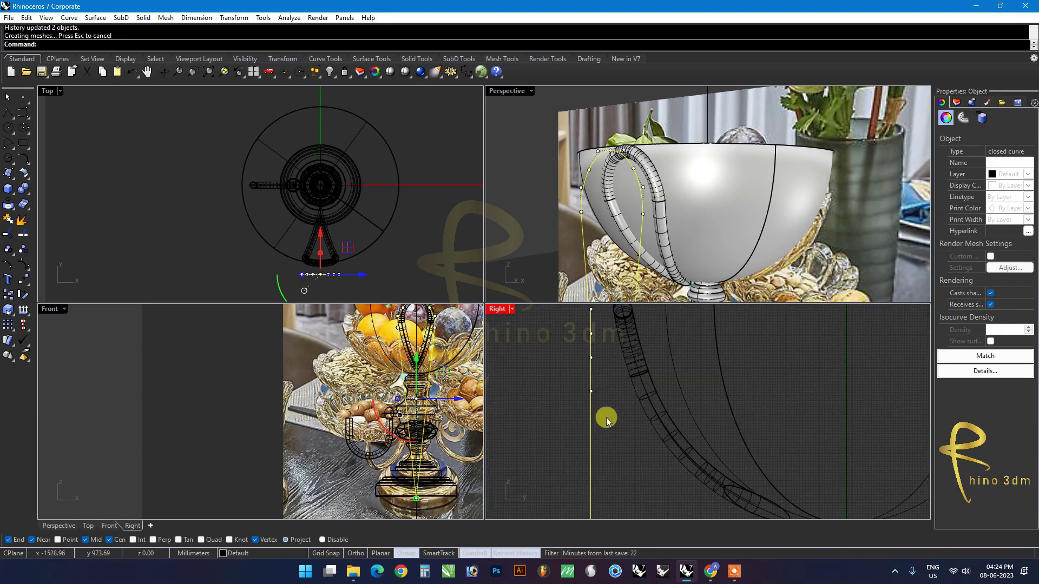
{"action": "double_click", "coordinate": [503, 309]}
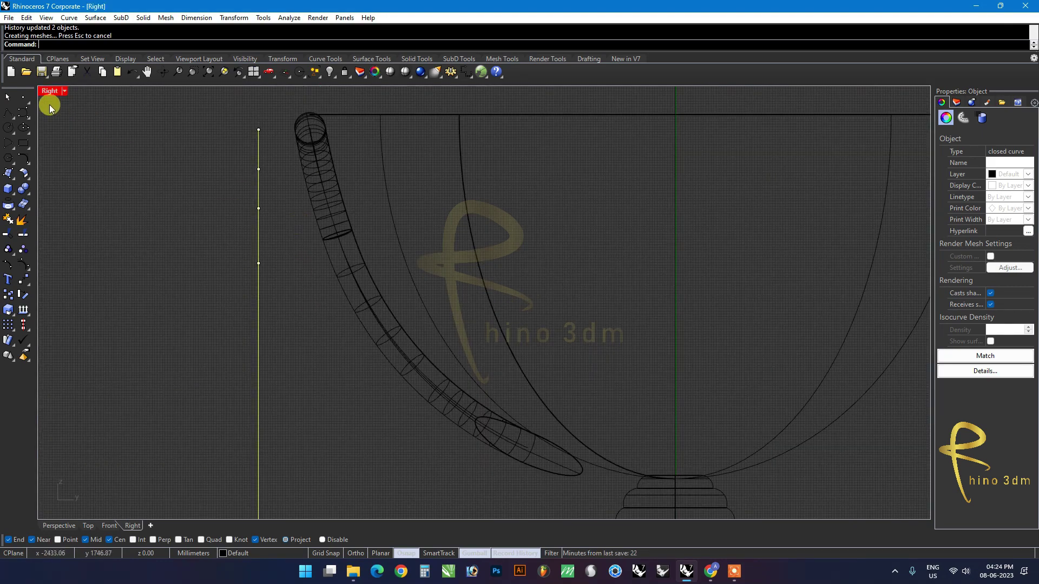
{"action": "key", "text": "ctrl+Tab"}
{"action": "scroll", "coordinate": [268, 332], "scroll_direction": "down", "scroll_amount": 2}
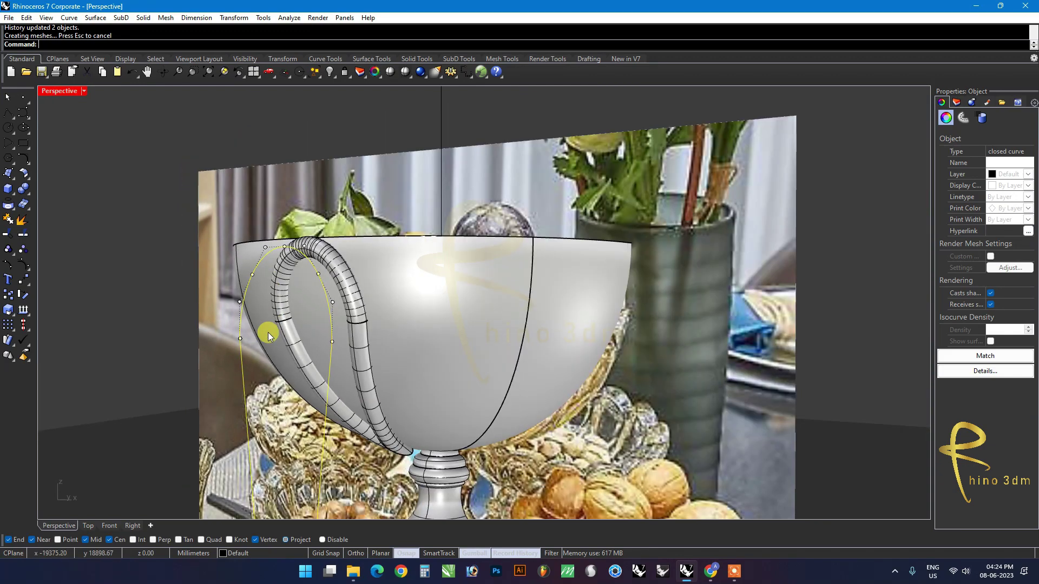
{"action": "right_click_drag", "start_coordinate": [306, 459], "coordinate": [292, 310]}
{"action": "left_click_drag", "start_coordinate": [220, 443], "coordinate": [219, 444]}
{"action": "scroll", "coordinate": [216, 452], "scroll_direction": "up", "scroll_amount": 3}
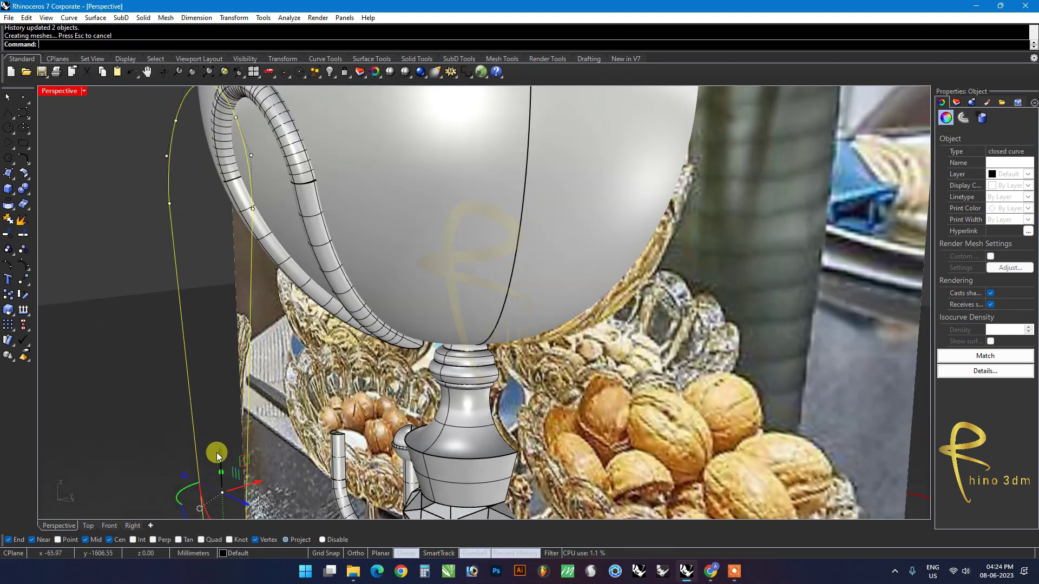
{"action": "left_click_drag", "start_coordinate": [218, 450], "coordinate": [220, 449]}
{"action": "right_click_drag", "start_coordinate": [220, 449], "coordinate": [304, 346]}
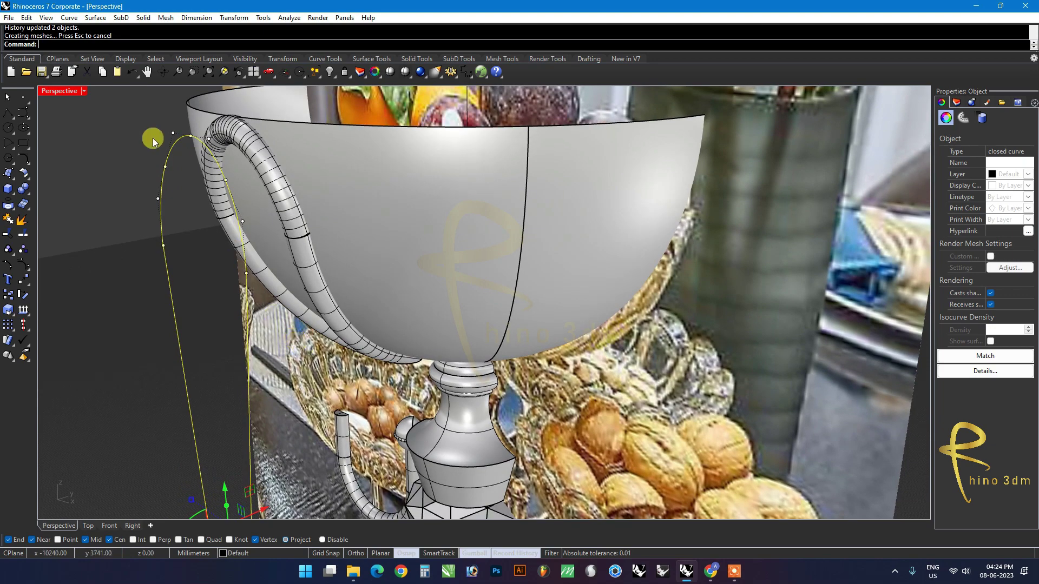
Step: Return to the four-view layout and hide the guide curve
{"action": "double_click", "coordinate": [60, 91]}
{"action": "scroll", "coordinate": [564, 247], "scroll_direction": "down", "scroll_amount": 5}
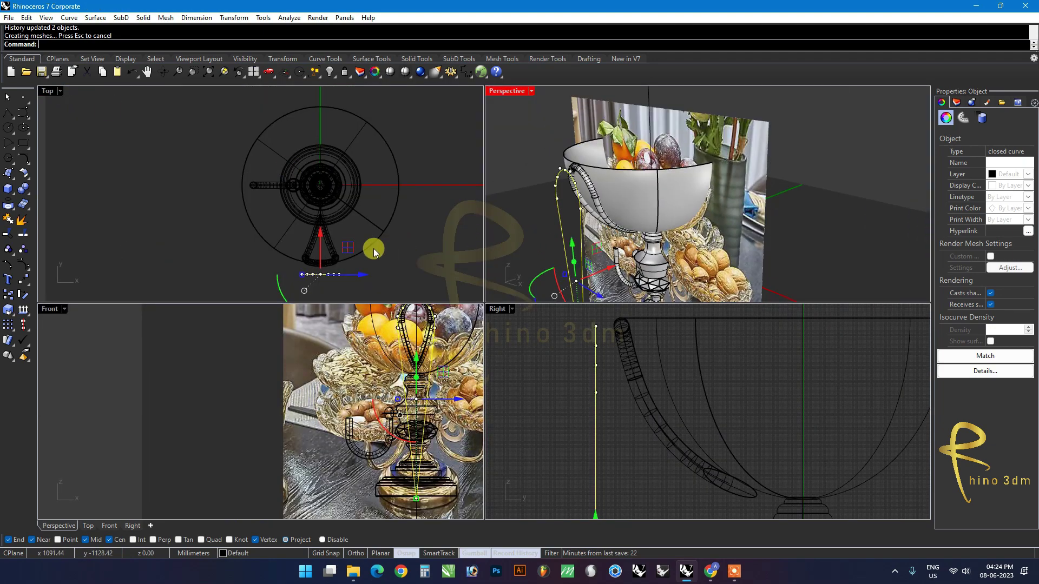
{"action": "scroll", "coordinate": [386, 249], "scroll_direction": "up", "scroll_amount": 2}
{"action": "left_click", "coordinate": [330, 71]}
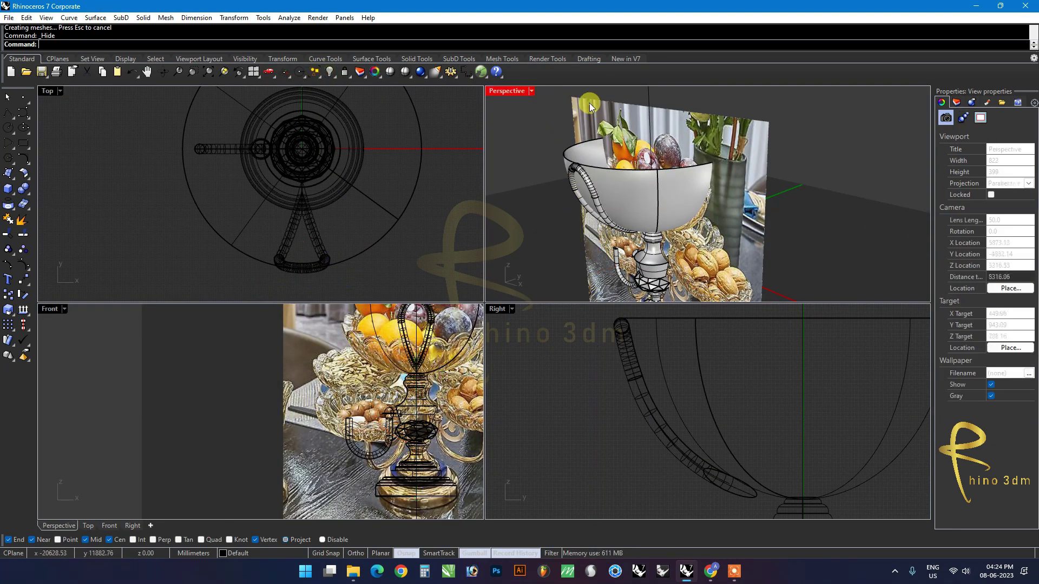
Step: Hide the reference photo planes
{"action": "left_click", "coordinate": [329, 72]}
{"action": "left_click", "coordinate": [344, 72]}
{"action": "key", "text": "Return"}
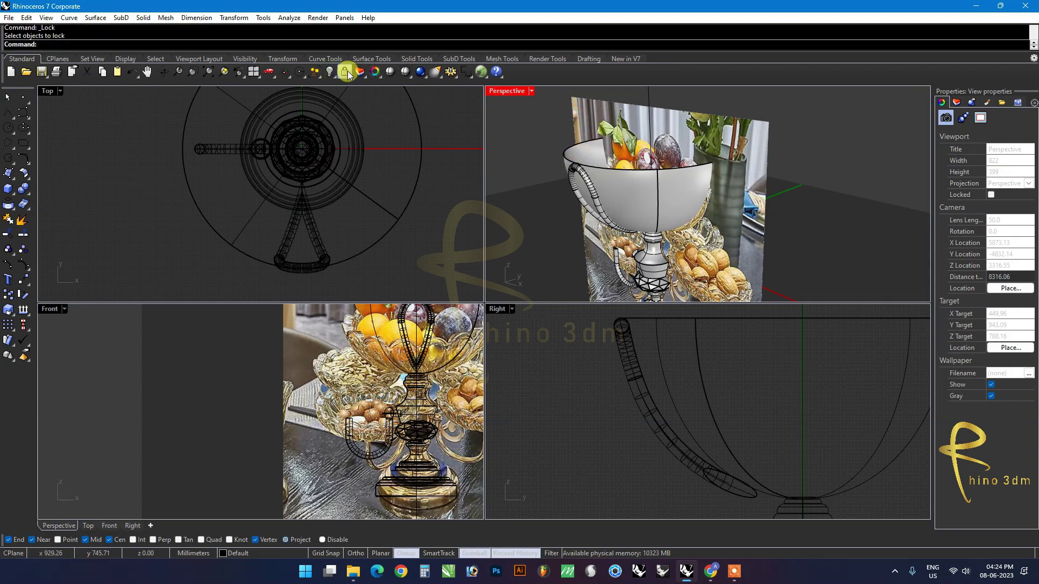
{"action": "left_click", "coordinate": [590, 116]}
{"action": "left_click", "coordinate": [329, 75]}
Step: Group the handle loop and polar-array it 14 times around the bowl centre
{"action": "mouse_move", "coordinate": [345, 285]}
{"action": "left_mouse_down"}
{"action": "mouse_move", "coordinate": [265, 206]}
{"action": "mouse_move", "coordinate": [251, 219]}
{"action": "left_mouse_up"}
{"action": "left_click", "coordinate": [272, 239]}
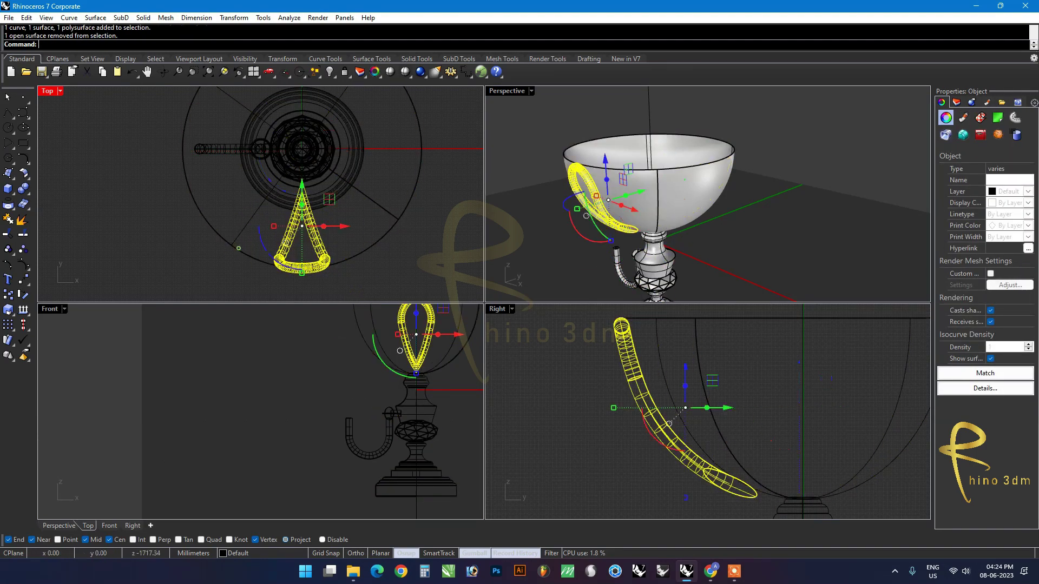
{"action": "key", "text": "ctrl+g"}
{"action": "key", "text": "Return"}
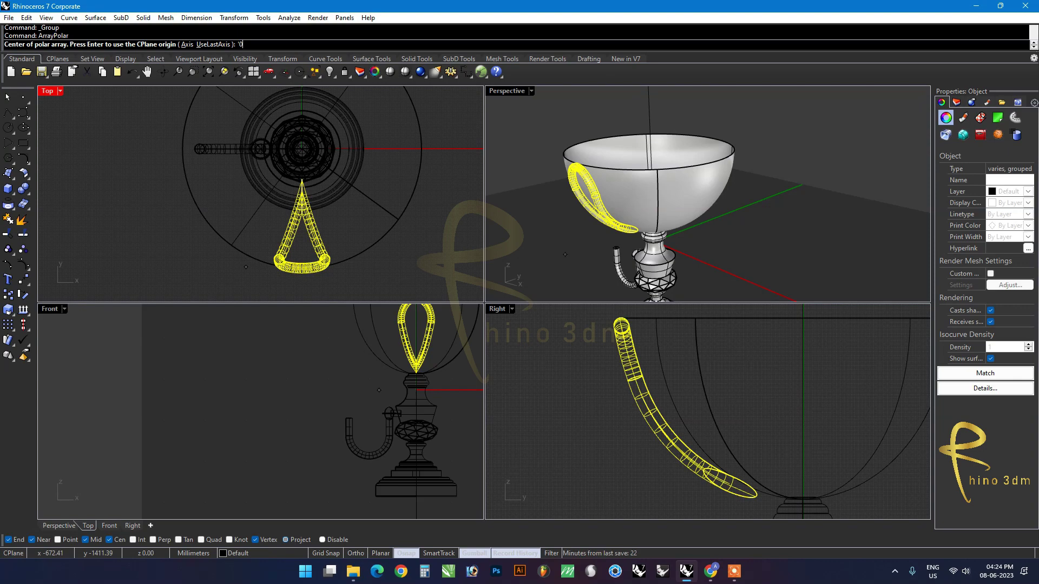
{"action": "left_click", "coordinate": [246, 266]}
{"action": "key", "text": "Return"}
{"action": "key", "text": "Return"}
{"action": "key", "text": "Return"}
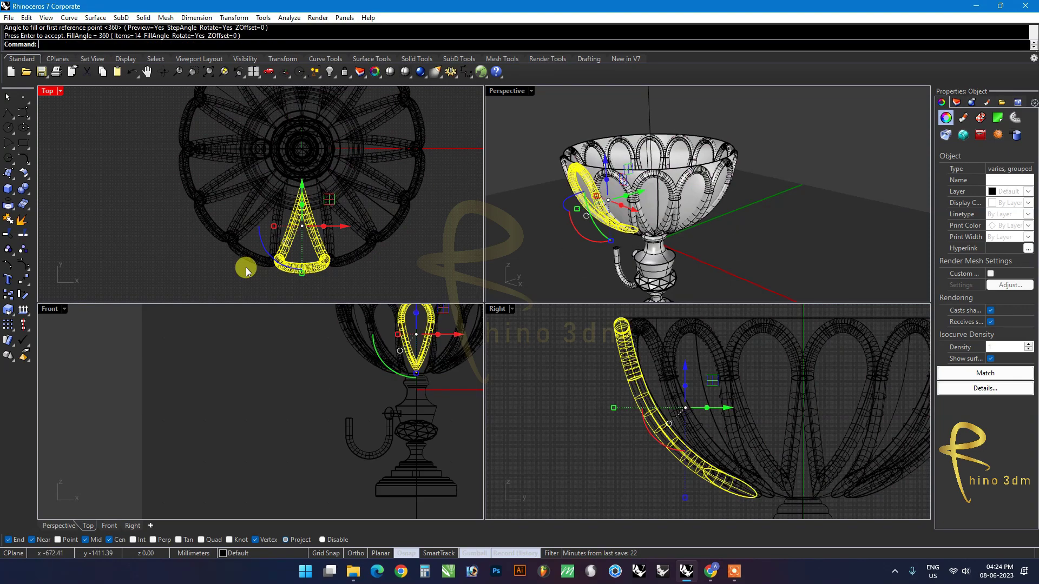
Step: Select all fourteen loops, leaving the bowl surface out of the selection
{"action": "left_click", "coordinate": [531, 230]}
{"action": "scroll", "coordinate": [581, 181], "scroll_direction": "up", "scroll_amount": 3}
{"action": "left_click", "coordinate": [630, 169]}
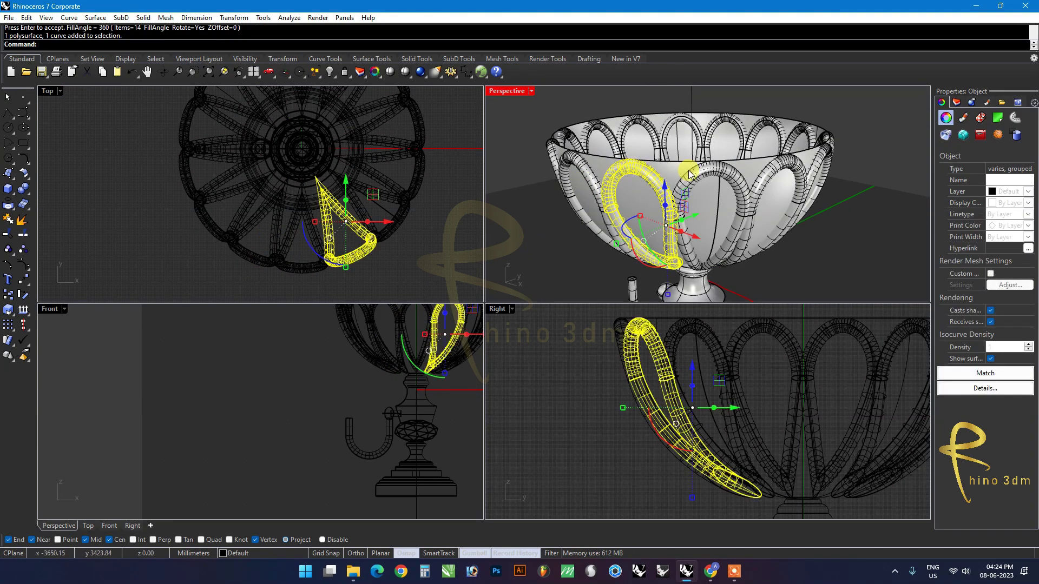
{"action": "left_click", "coordinate": [741, 170], "text": "shift"}
{"action": "left_click", "coordinate": [766, 172], "text": "shift"}
{"action": "scroll", "coordinate": [671, 191], "scroll_direction": "down", "scroll_amount": 2}
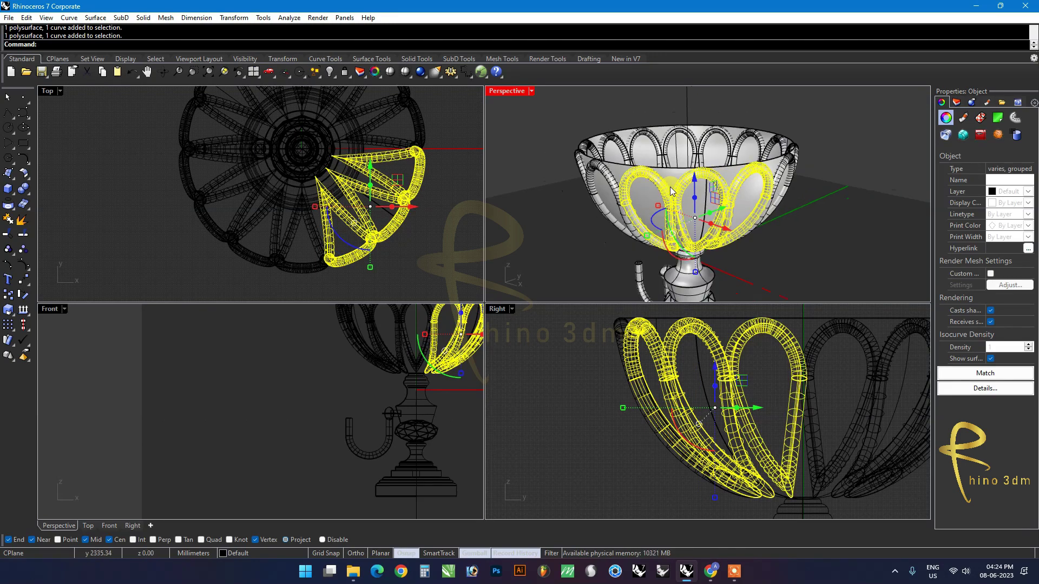
{"action": "left_click_drag", "start_coordinate": [541, 104], "coordinate": [831, 210]}
{"action": "left_click_drag", "start_coordinate": [834, 116], "coordinate": [531, 232]}
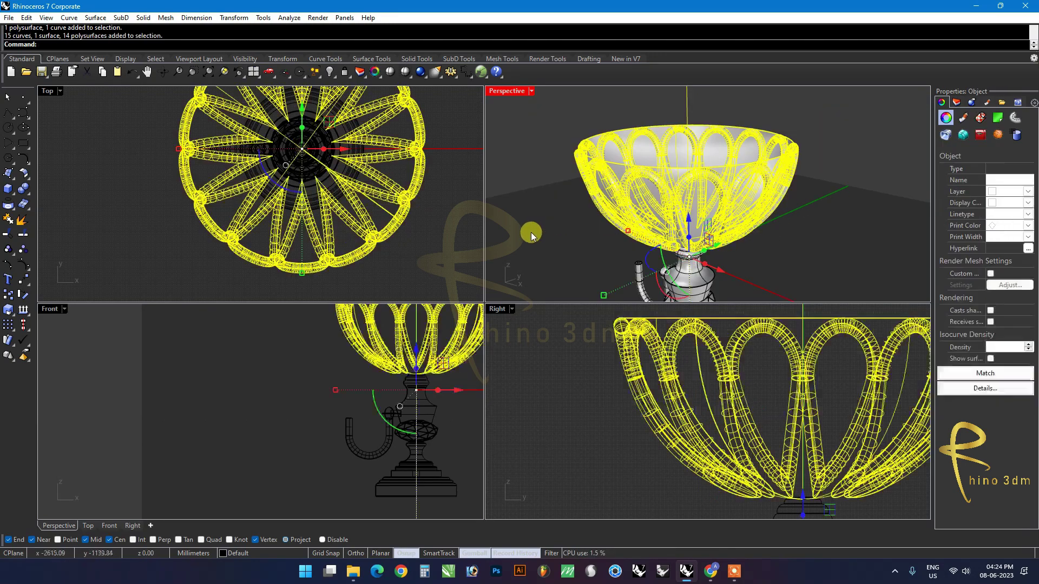
{"action": "right_click_drag", "start_coordinate": [658, 234], "coordinate": [634, 138]}
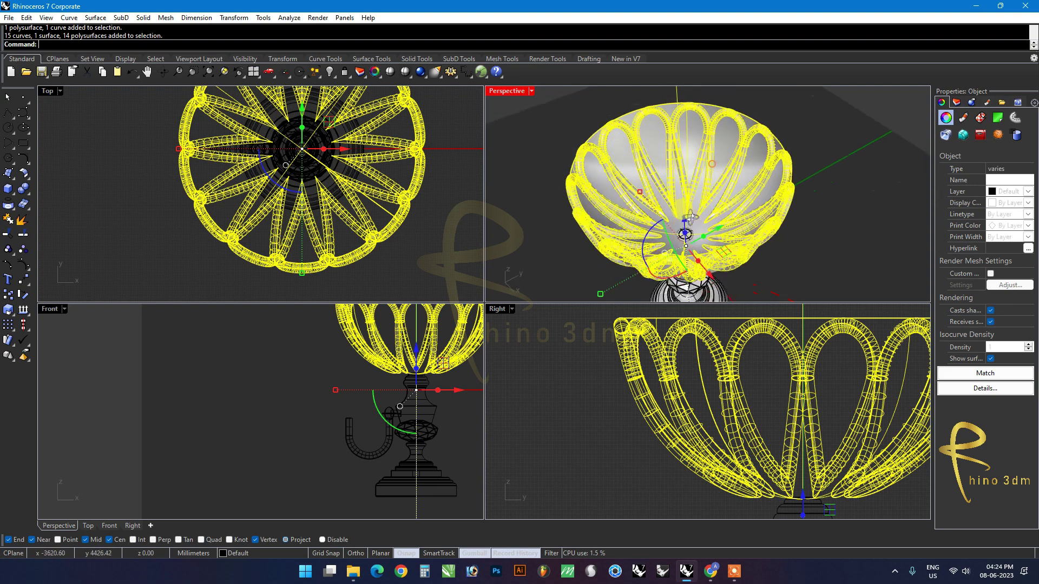
{"action": "left_click", "coordinate": [625, 120], "text": "ctrl"}
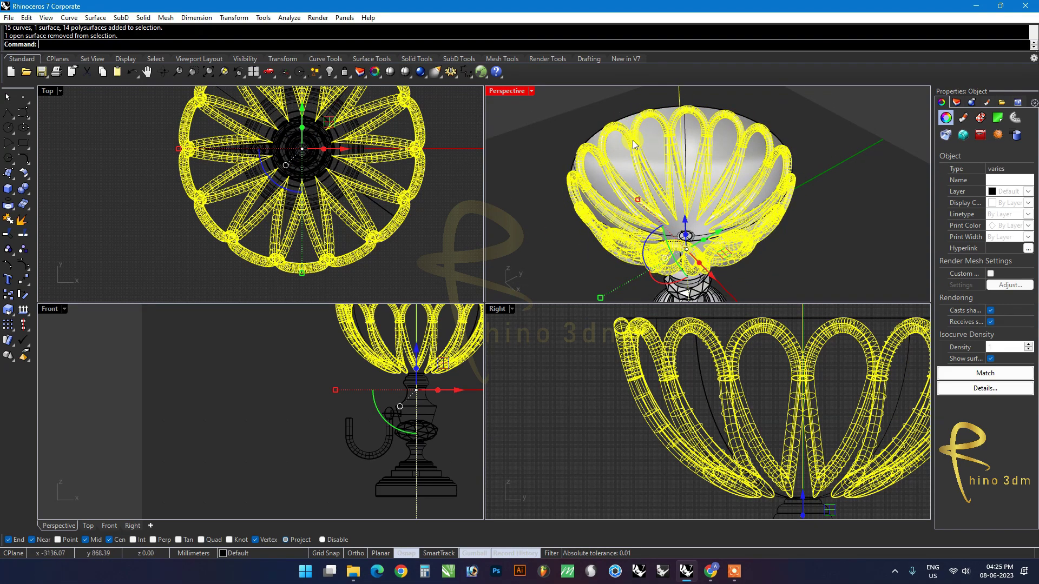
Step: Trim away the bowl surface pieces cut by the fourteen petal loops
{"action": "left_click", "coordinate": [7, 234]}
{"action": "right_click_drag", "start_coordinate": [623, 239], "coordinate": [661, 188]}
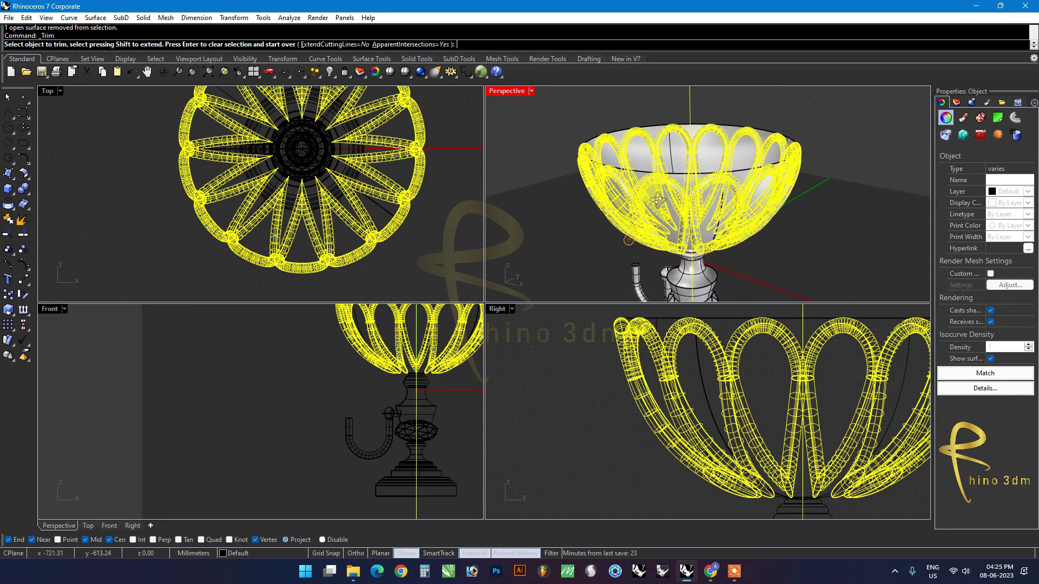
{"action": "left_click", "coordinate": [641, 171]}
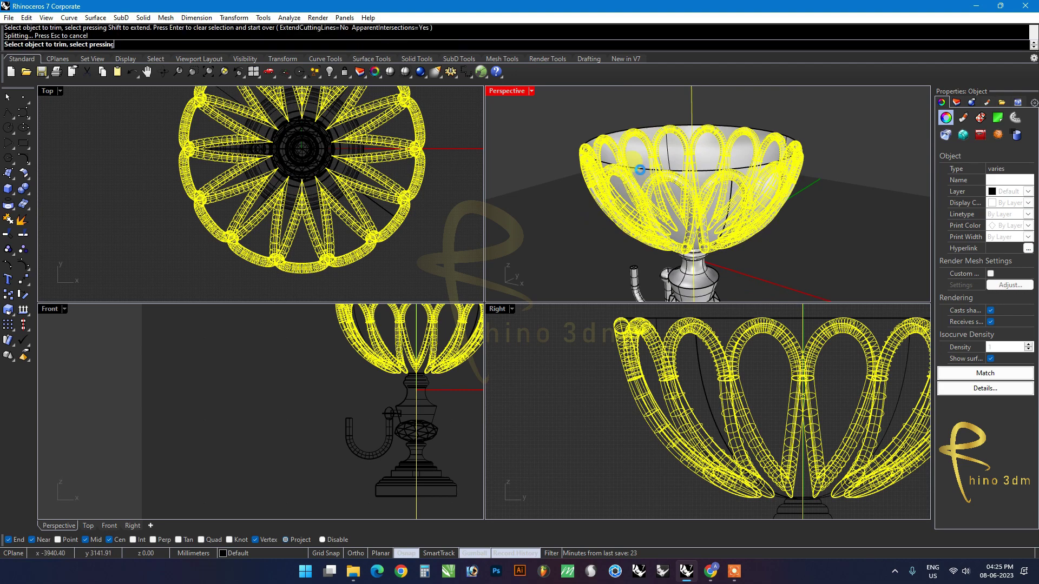
{"action": "left_click", "coordinate": [706, 179]}
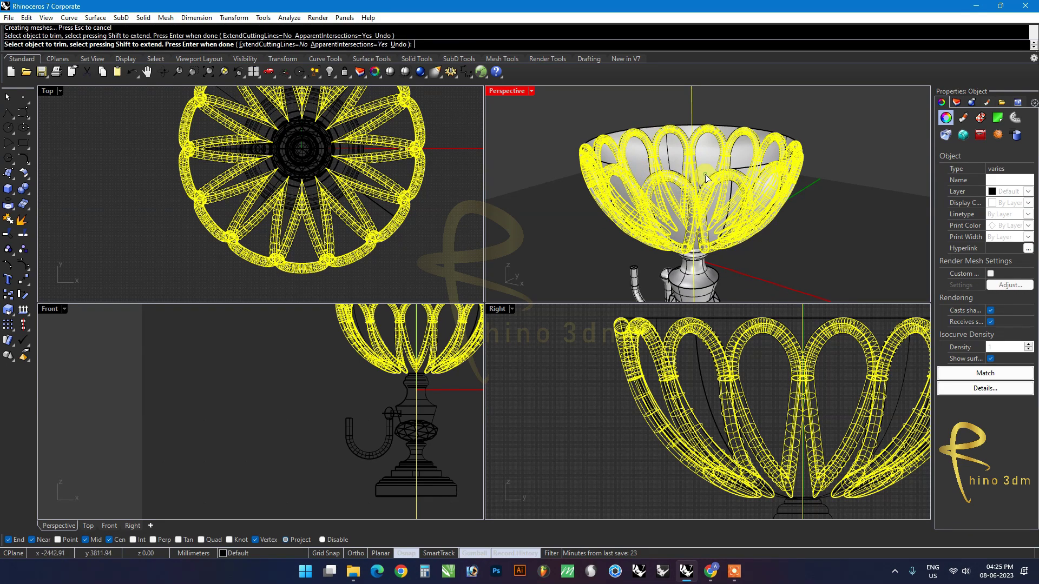
{"action": "left_click", "coordinate": [749, 174]}
{"action": "mouse_move", "coordinate": [752, 174]}
{"action": "right_mouse_down"}
{"action": "mouse_move", "coordinate": [762, 175]}
{"action": "mouse_move", "coordinate": [674, 188]}
{"action": "right_mouse_up"}
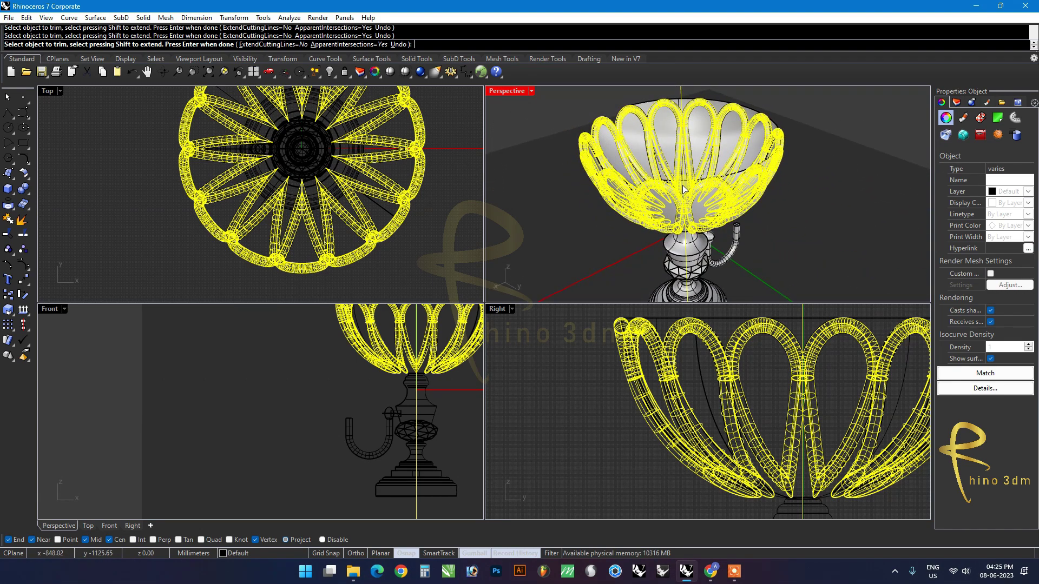
{"action": "mouse_move", "coordinate": [744, 179]}
{"action": "right_mouse_down"}
{"action": "mouse_move", "coordinate": [730, 183]}
{"action": "mouse_move", "coordinate": [767, 172]}
{"action": "mouse_move", "coordinate": [806, 189]}
{"action": "mouse_move", "coordinate": [777, 194]}
{"action": "right_mouse_up"}
{"action": "key", "text": "Return"}
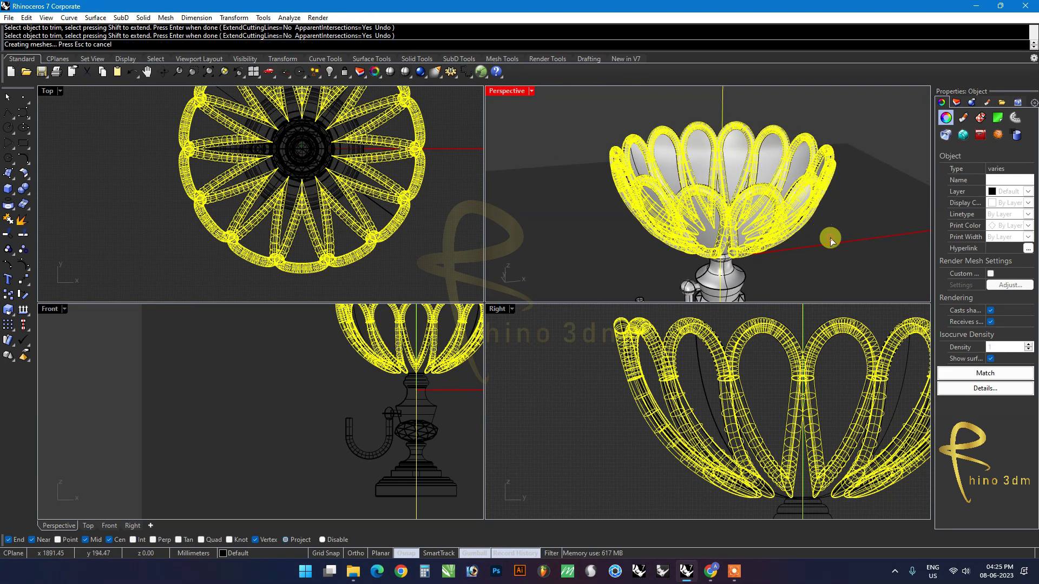
{"action": "left_click", "coordinate": [844, 222]}
{"action": "right_click_drag", "start_coordinate": [849, 180], "coordinate": [806, 210]}
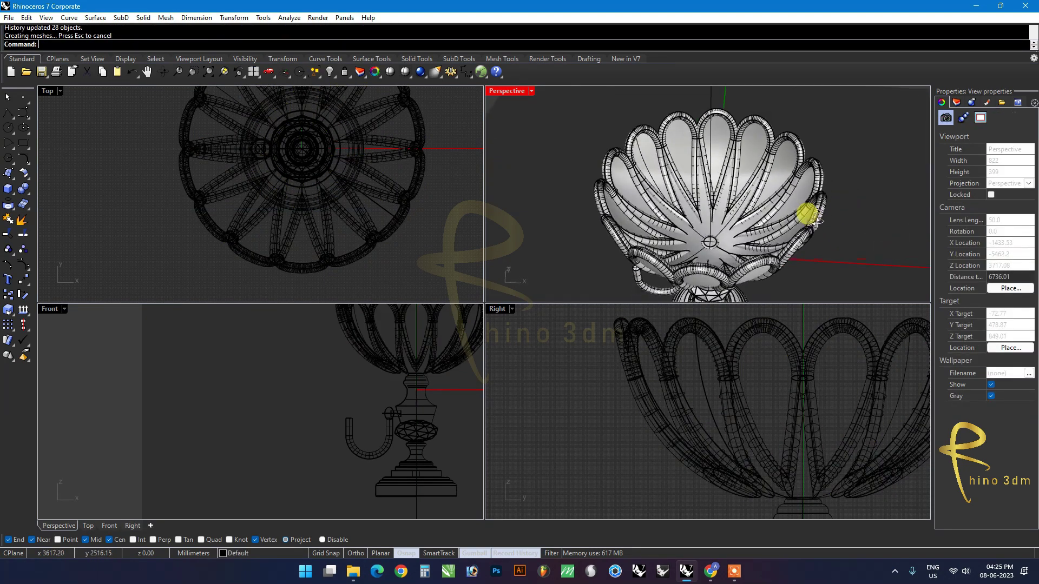
{"action": "left_click", "coordinate": [676, 147]}
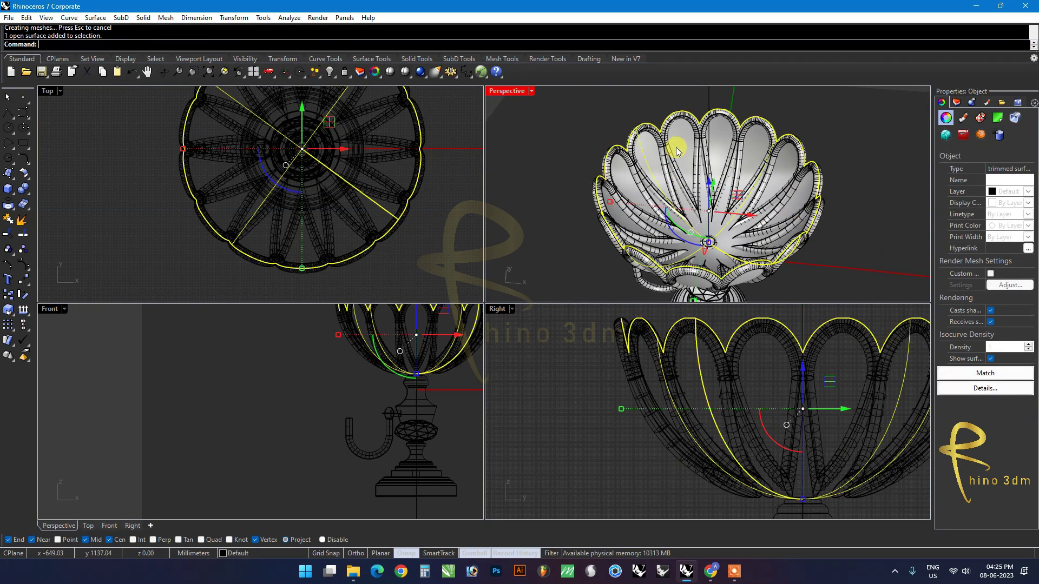
Step: Offset the bowl surface into a solid 80 units thick, with its direction flipped
{"action": "type", "text": "OffsetSrf"}
{"action": "key", "text": "Return"}
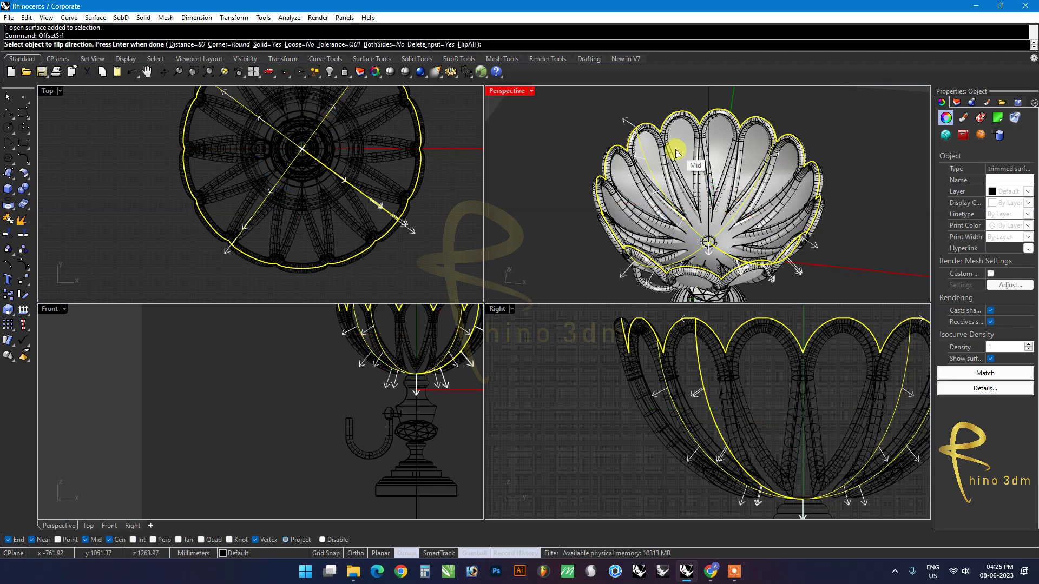
{"action": "left_click", "coordinate": [472, 44]}
{"action": "right_click", "coordinate": [529, 139]}
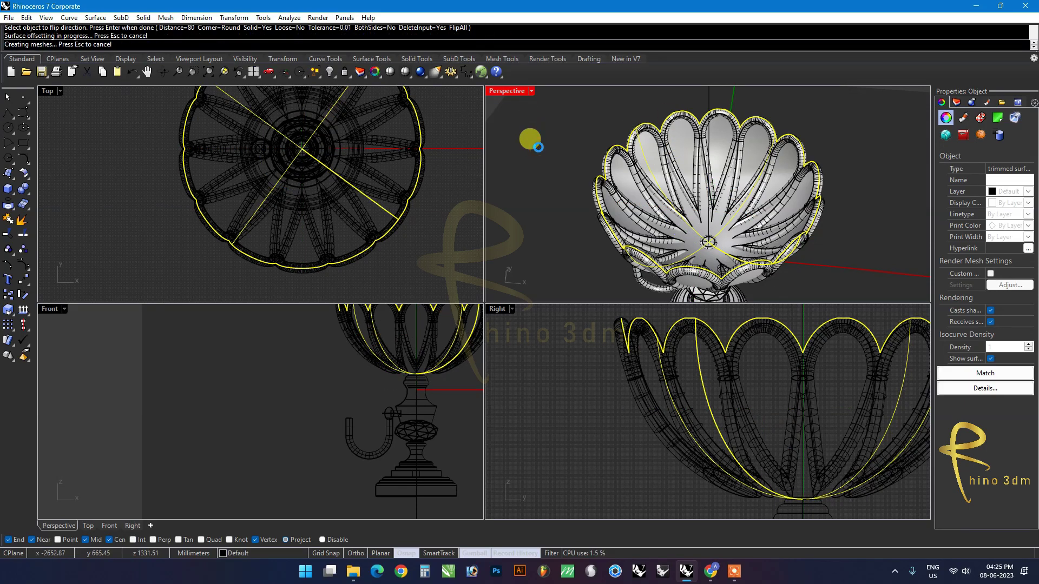
{"action": "mouse_move", "coordinate": [538, 148]}
{"action": "right_mouse_down"}
{"action": "mouse_move", "coordinate": [601, 200]}
{"action": "mouse_move", "coordinate": [610, 163]}
{"action": "mouse_move", "coordinate": [622, 190]}
{"action": "mouse_move", "coordinate": [598, 171]}
{"action": "mouse_move", "coordinate": [598, 144]}
{"action": "mouse_move", "coordinate": [638, 153]}
{"action": "mouse_move", "coordinate": [661, 139]}
{"action": "mouse_move", "coordinate": [777, 204]}
{"action": "mouse_move", "coordinate": [745, 196]}
{"action": "mouse_move", "coordinate": [749, 158]}
{"action": "right_mouse_up"}
{"action": "scroll", "coordinate": [631, 153], "scroll_direction": "up", "scroll_amount": 3}
{"action": "scroll", "coordinate": [719, 151], "scroll_direction": "down", "scroll_amount": 5}
{"action": "scroll", "coordinate": [742, 224], "scroll_direction": "down", "scroll_amount": 3}
Step: Window-select all the petal bowl parts in the Front view
{"action": "mouse_move", "coordinate": [742, 224]}
{"action": "right_mouse_down"}
{"action": "mouse_move", "coordinate": [679, 174]}
{"action": "mouse_move", "coordinate": [674, 192]}
{"action": "right_mouse_up"}
{"action": "right_click_drag", "start_coordinate": [378, 386], "coordinate": [317, 420]}
{"action": "left_click_drag", "start_coordinate": [324, 391], "coordinate": [444, 388]}
{"action": "mouse_move", "coordinate": [451, 349]}
{"action": "left_mouse_down"}
{"action": "mouse_move", "coordinate": [213, 436]}
{"action": "mouse_move", "coordinate": [225, 436]}
{"action": "left_mouse_up"}
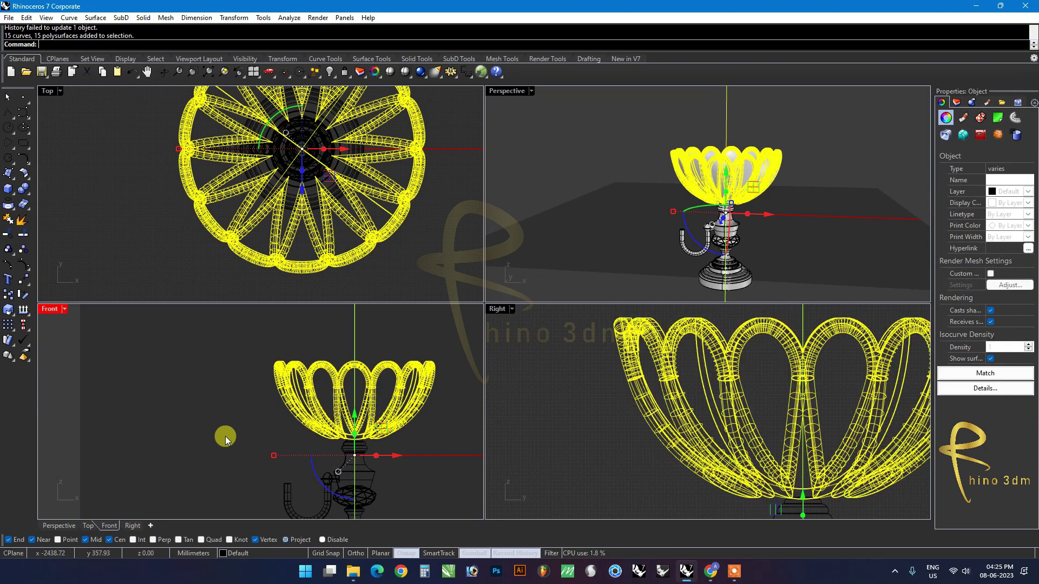
Step: Nudge the bowl cup upward and group the selected petal bowl parts
{"action": "left_click_drag", "start_coordinate": [346, 410], "coordinate": [347, 384]}
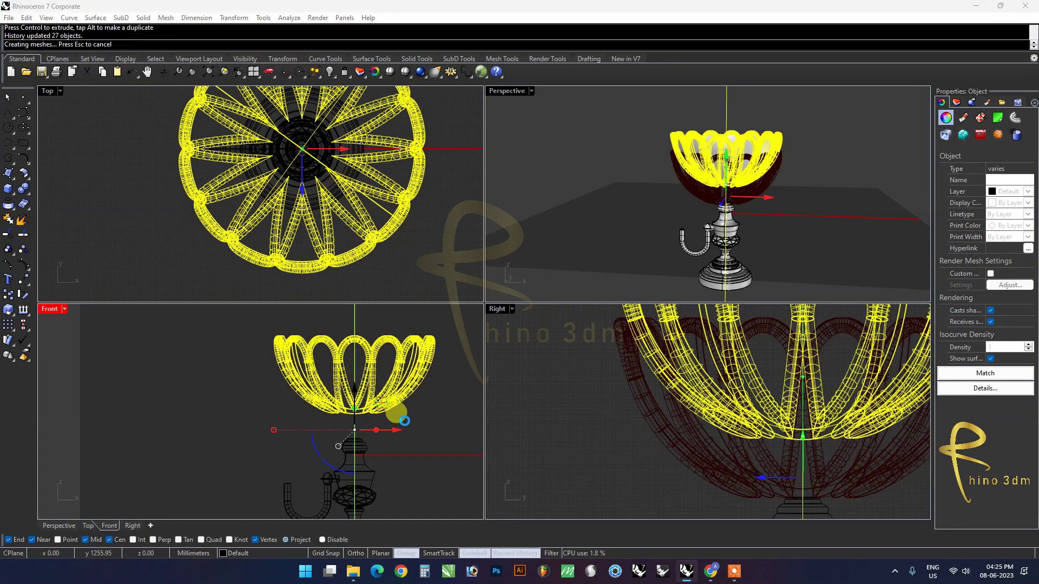
{"action": "left_click", "coordinate": [520, 311]}
{"action": "key", "text": "ctrl+g"}
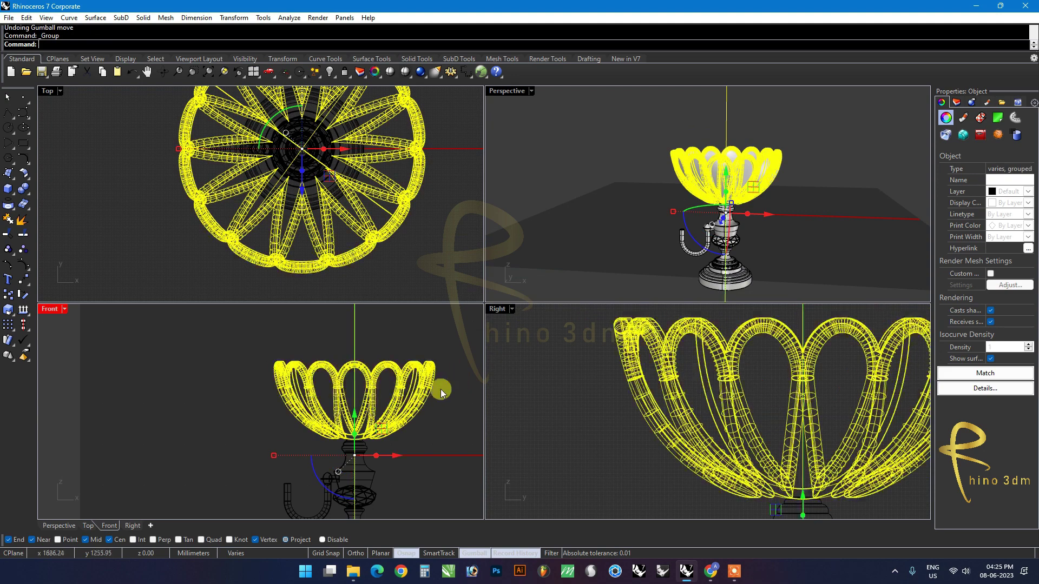
{"action": "scroll", "coordinate": [316, 400], "scroll_direction": "down", "scroll_amount": 2}
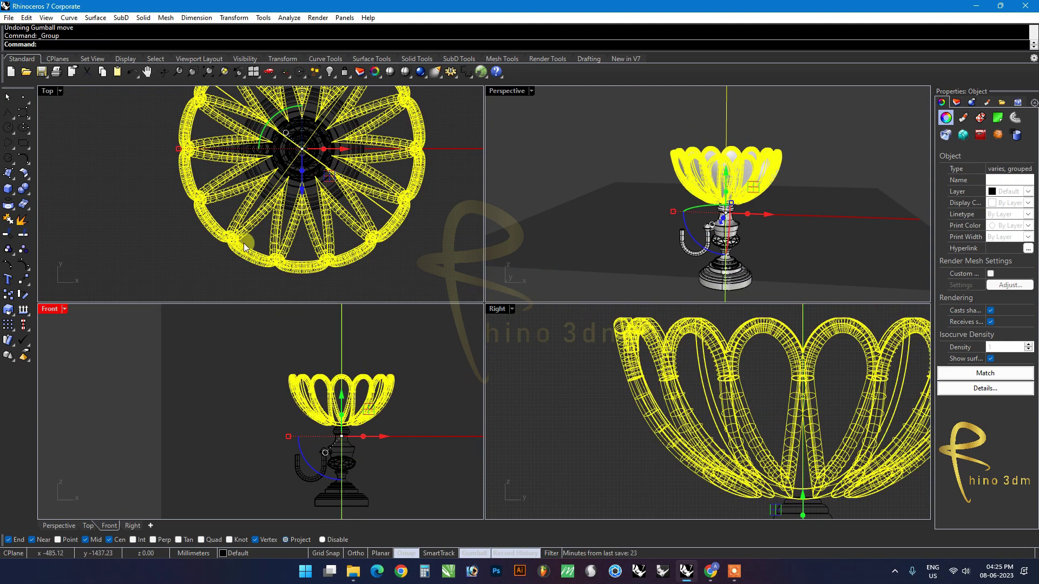
Step: Show the hidden reference photos and delete the stray closed curve
{"action": "right_click", "coordinate": [330, 71]}
{"action": "left_click", "coordinate": [642, 224]}
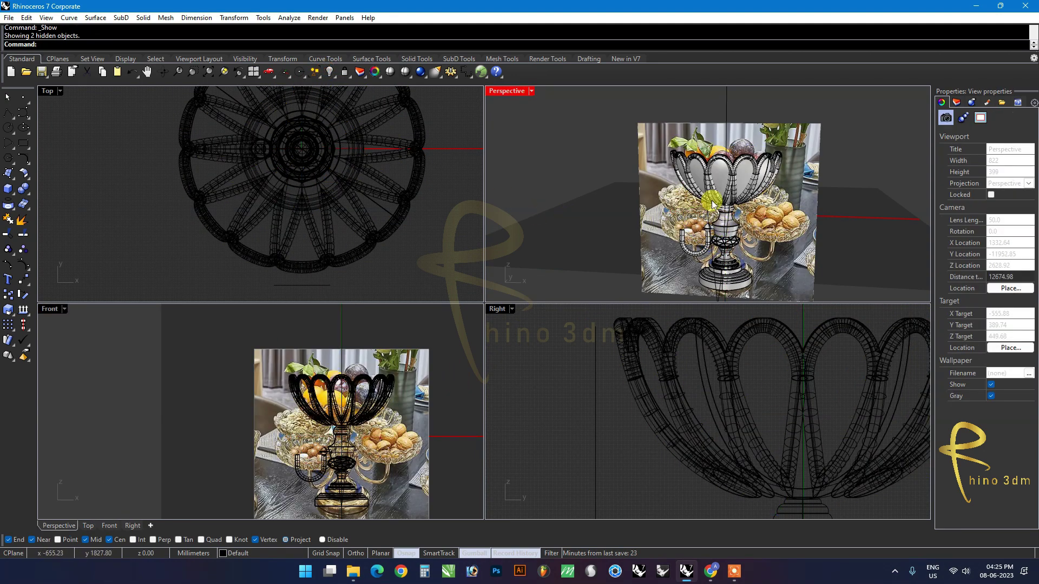
{"action": "left_click", "coordinate": [720, 226]}
{"action": "key", "text": "Delete"}
{"action": "left_click", "coordinate": [537, 308]}
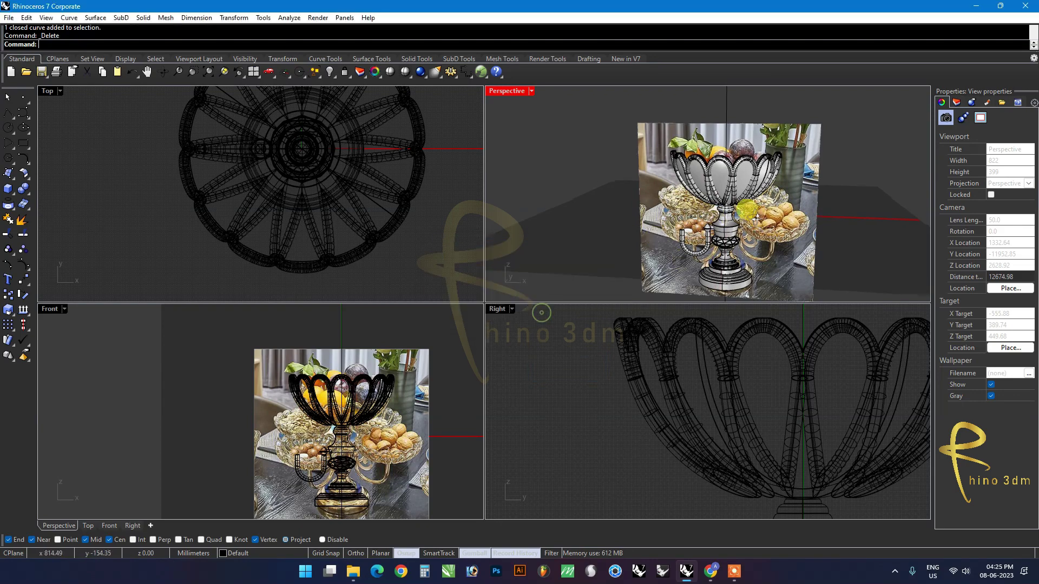
{"action": "right_click_drag", "start_coordinate": [719, 227], "coordinate": [773, 220]}
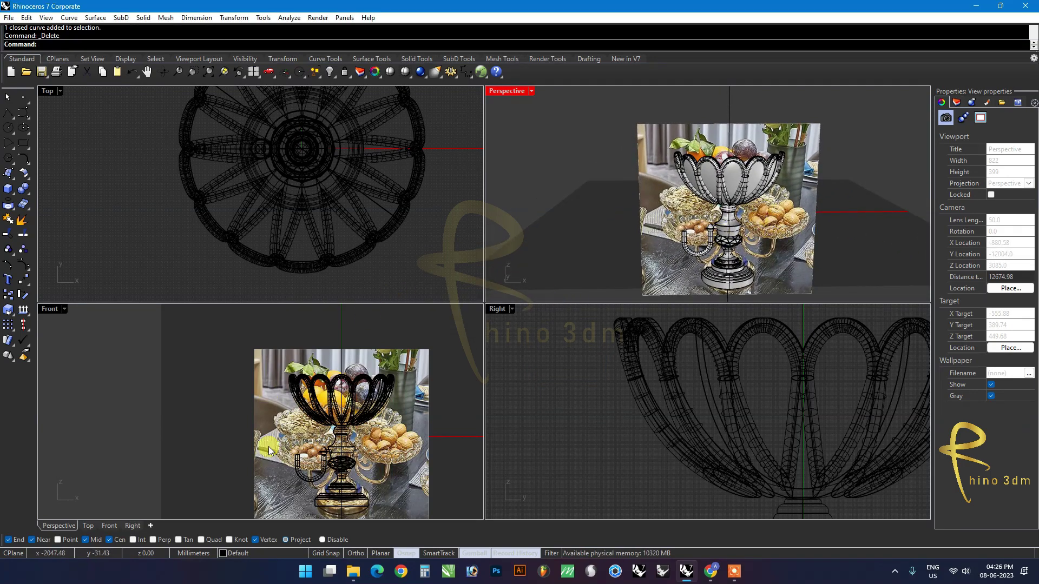
{"action": "scroll", "coordinate": [345, 472], "scroll_direction": "up", "scroll_amount": 3}
{"action": "scroll", "coordinate": [285, 290], "scroll_direction": "down", "scroll_amount": 3}
Step: Pick the reference photo from the overlapping candidates and lock it
{"action": "left_click", "coordinate": [301, 443]}
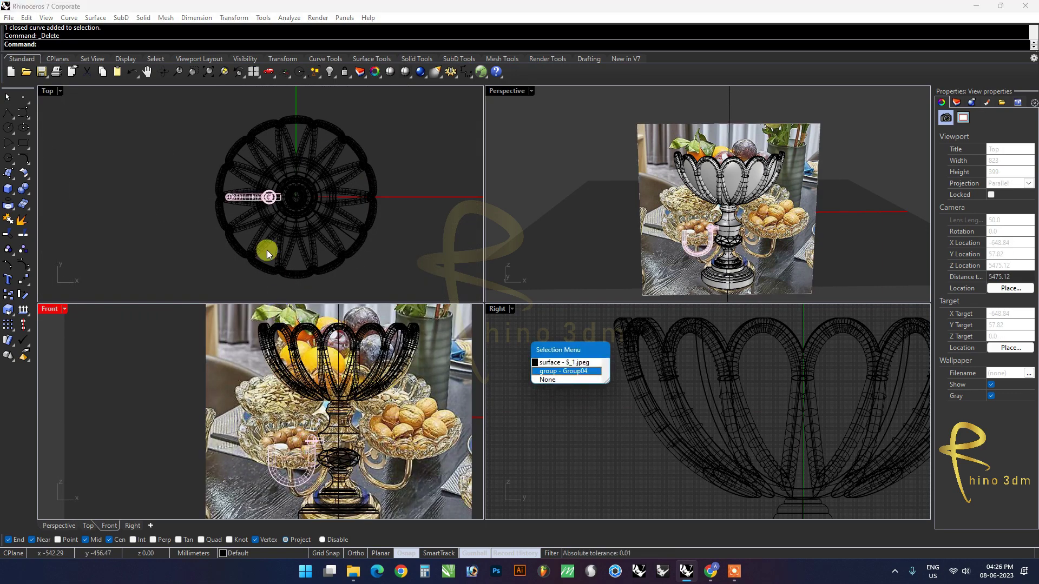
{"action": "left_click", "coordinate": [563, 371]}
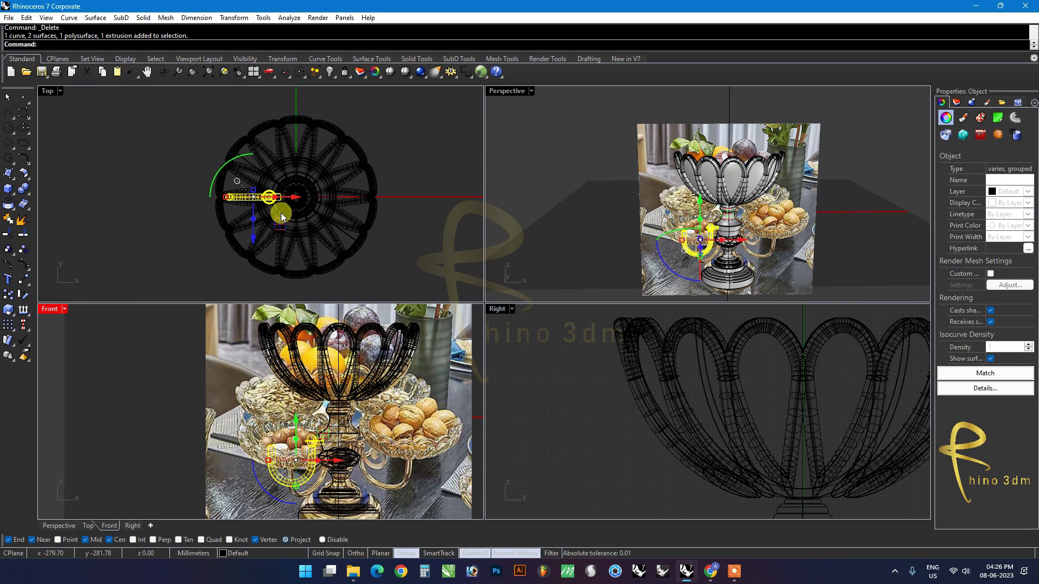
{"action": "left_click", "coordinate": [351, 392]}
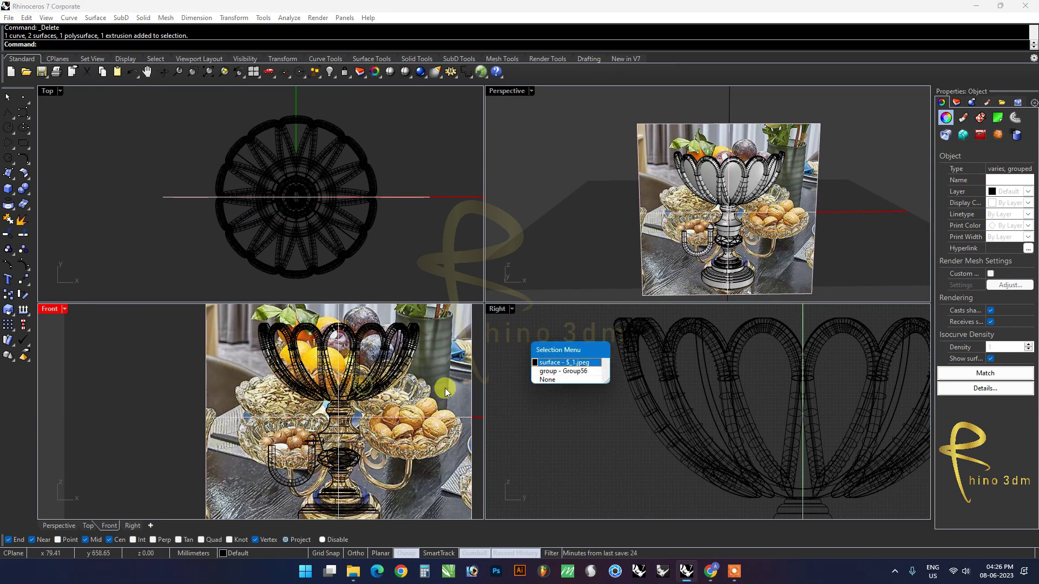
{"action": "left_click", "coordinate": [541, 363]}
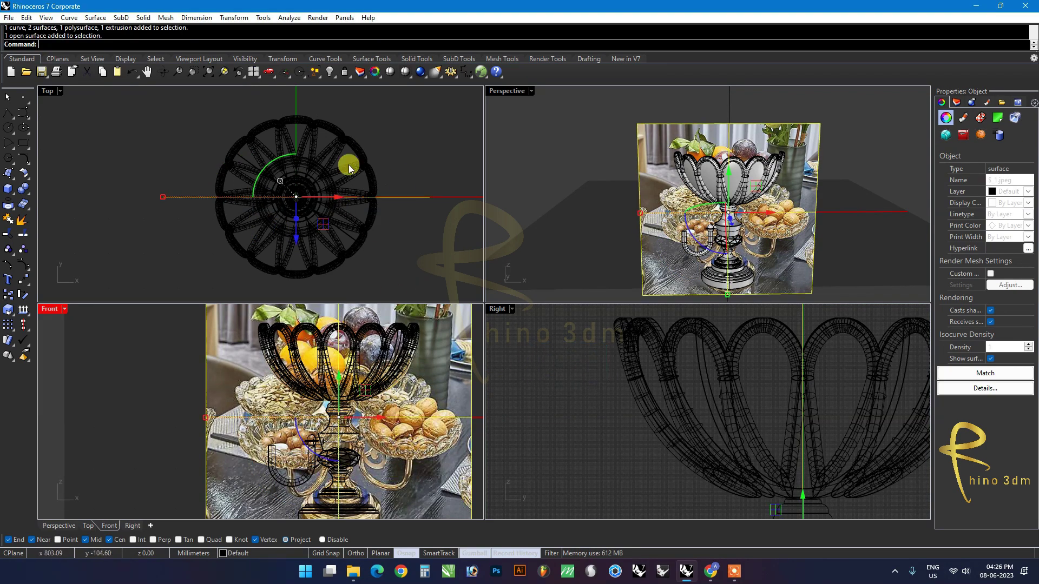
{"action": "left_click", "coordinate": [345, 72]}
{"action": "left_click", "coordinate": [338, 385]}
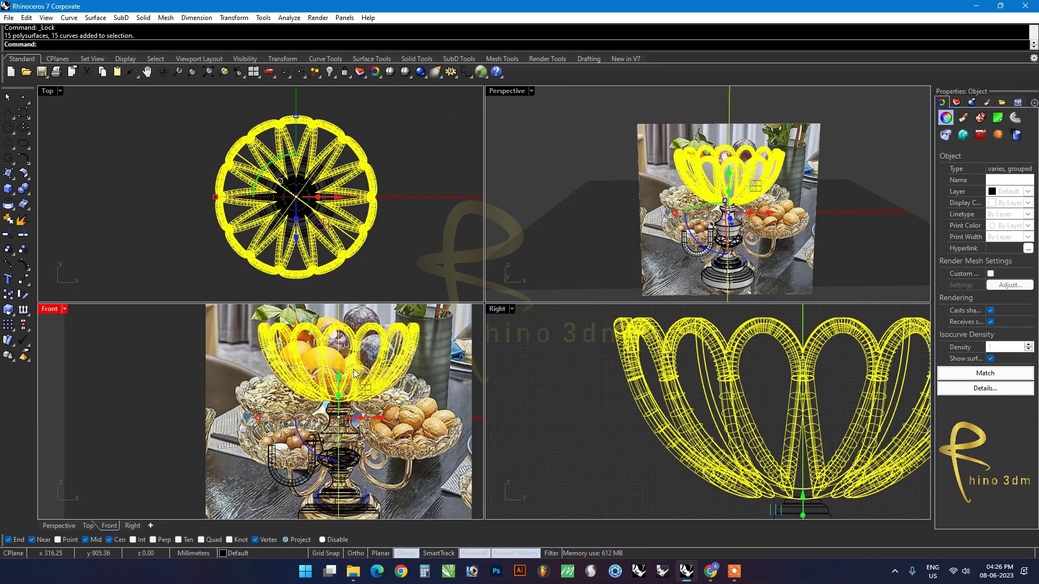
Step: Copy the petal bowl to the left and scale the copy down
{"action": "left_click_drag", "start_coordinate": [358, 368], "coordinate": [257, 457]}
{"action": "scroll", "coordinate": [257, 457], "scroll_direction": "up", "scroll_amount": 2}
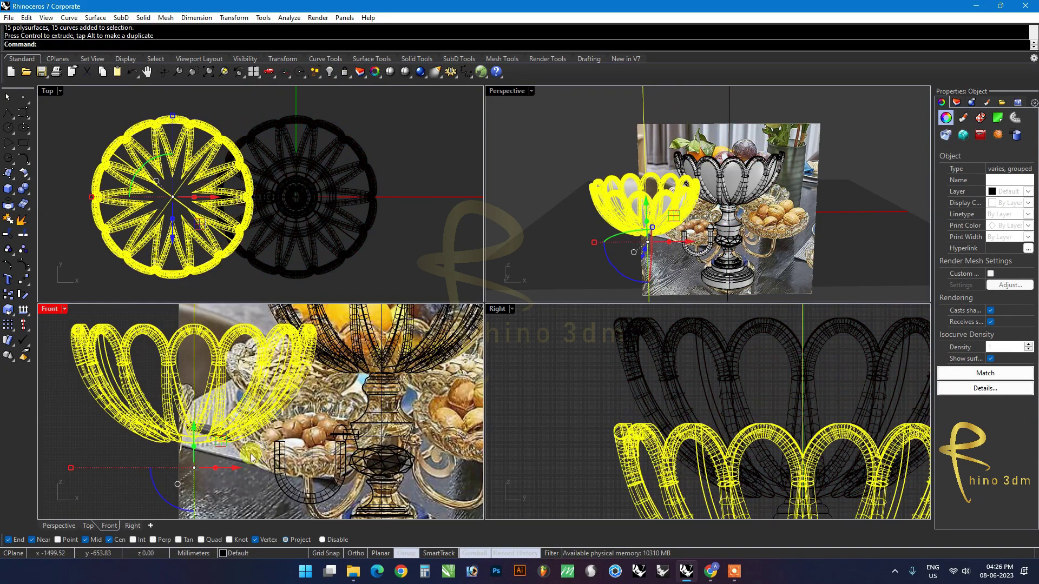
{"action": "mouse_move", "coordinate": [71, 468]}
{"action": "left_mouse_down"}
{"action": "mouse_move", "coordinate": [105, 472]}
{"action": "mouse_move", "coordinate": [120, 406]}
{"action": "left_mouse_up"}
{"action": "left_click_drag", "start_coordinate": [189, 427], "coordinate": [346, 433]}
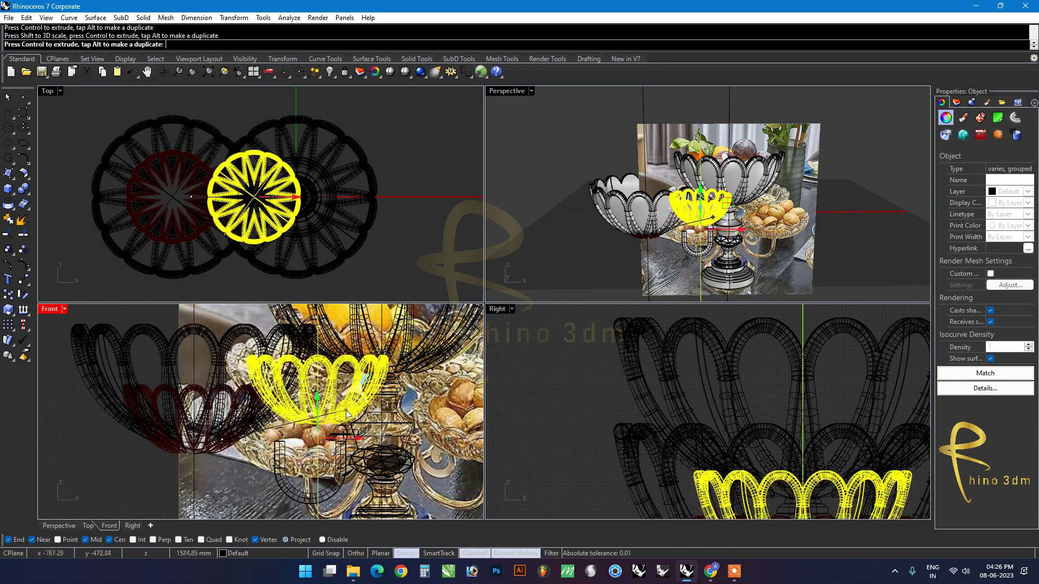
{"action": "left_click", "coordinate": [523, 308]}
{"action": "scroll", "coordinate": [110, 386], "scroll_direction": "up", "scroll_amount": 2}
{"action": "scroll", "coordinate": [111, 386], "scroll_direction": "up", "scroll_amount": 2}
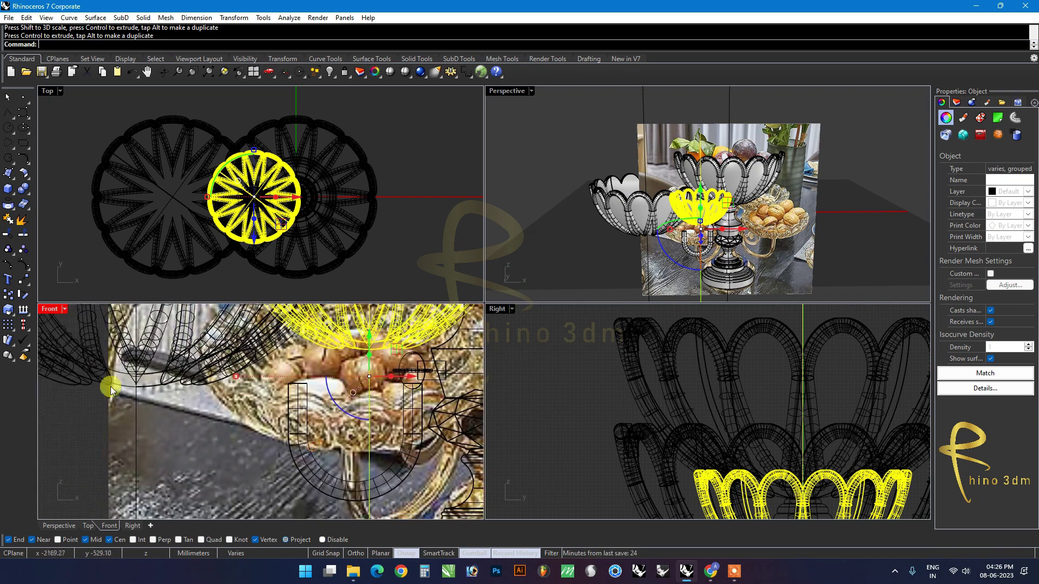
Step: Align the small bowl by vertical centre and lower it onto the photo's side dish
{"action": "left_click", "coordinate": [21, 145]}
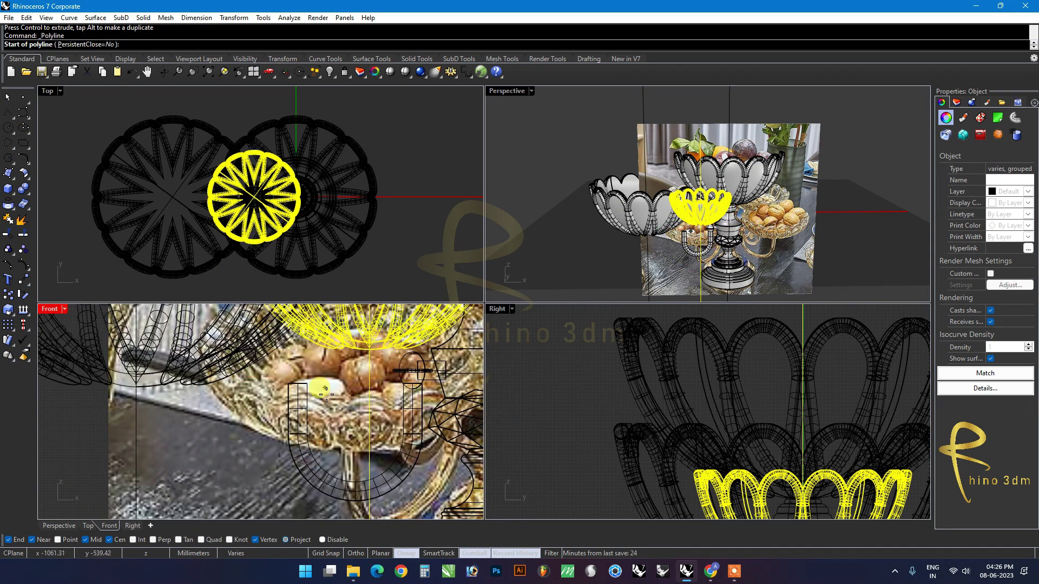
{"action": "key", "text": "Escape"}
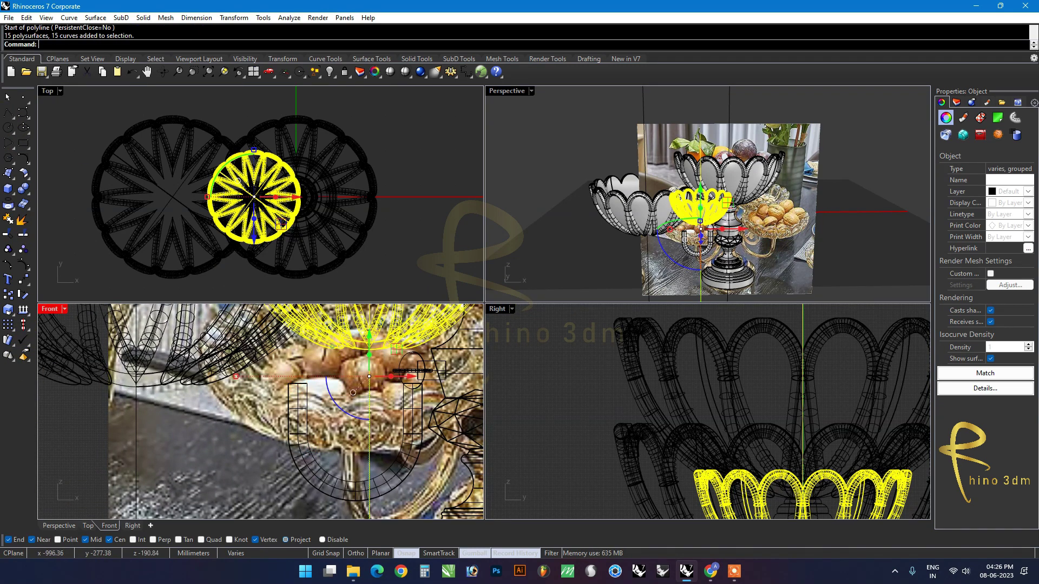
{"action": "left_click", "coordinate": [27, 332]}
{"action": "left_click", "coordinate": [58, 344]}
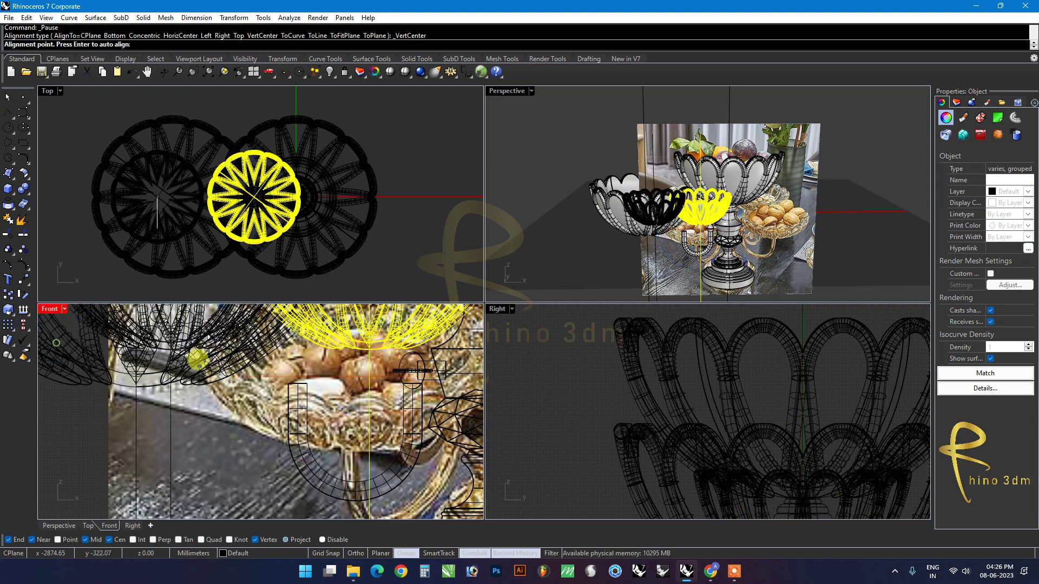
{"action": "left_click", "coordinate": [297, 385]}
{"action": "left_click_drag", "start_coordinate": [297, 342], "coordinate": [298, 392]}
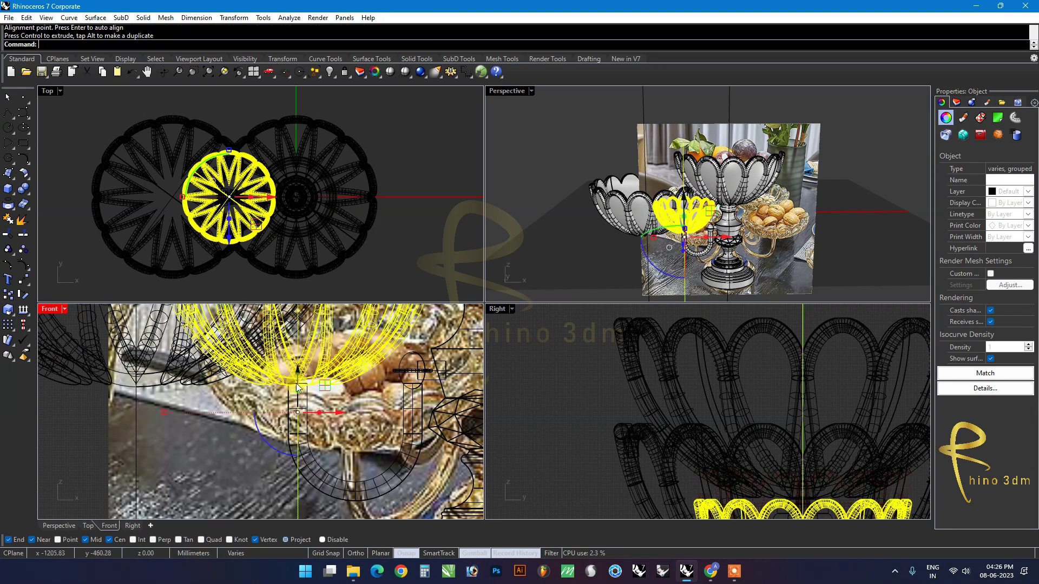
{"action": "left_click", "coordinate": [231, 424]}
{"action": "right_click_drag", "start_coordinate": [647, 262], "coordinate": [617, 232]}
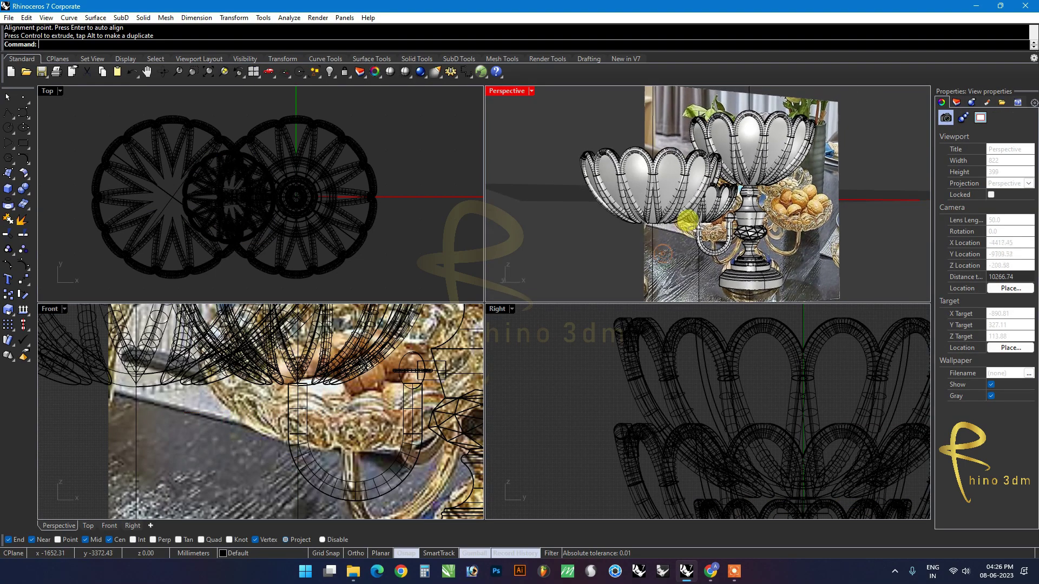
Step: Delete the leftover large bowl copy
{"action": "left_click", "coordinate": [615, 228]}
{"action": "key", "text": "Delete"}
{"action": "scroll", "coordinate": [722, 256], "scroll_direction": "up", "scroll_amount": 5}
{"action": "mouse_move", "coordinate": [672, 225]}
{"action": "right_mouse_down"}
{"action": "mouse_move", "coordinate": [687, 156]}
{"action": "mouse_move", "coordinate": [676, 217]}
{"action": "right_mouse_up"}
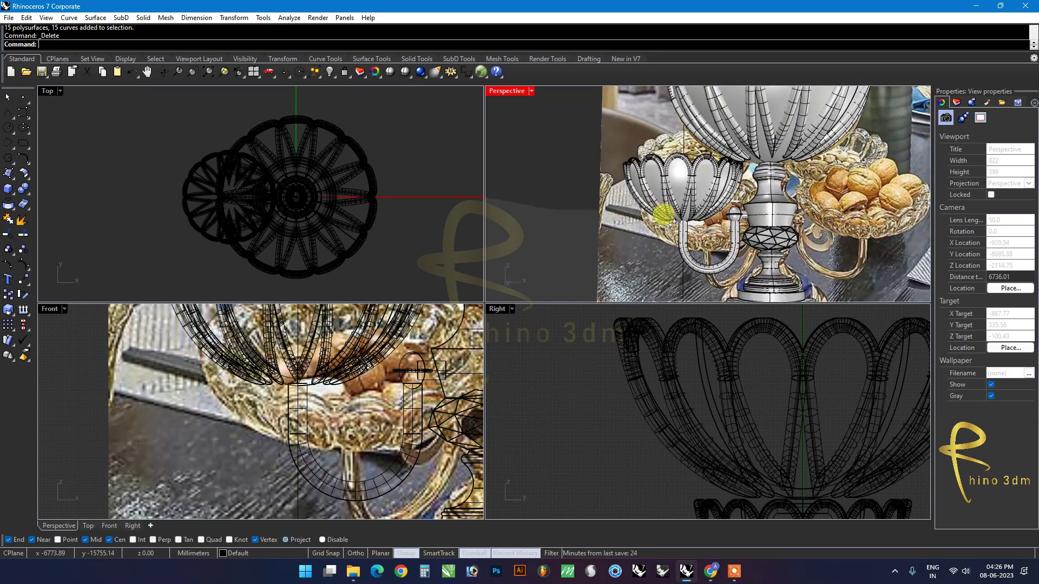
{"action": "scroll", "coordinate": [288, 411], "scroll_direction": "down", "scroll_amount": 2}
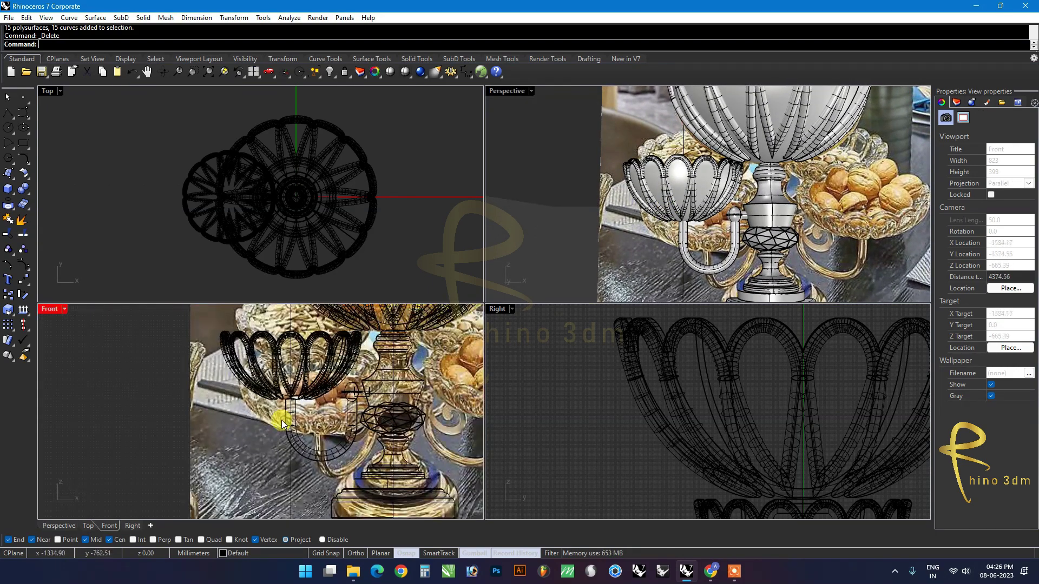
{"action": "scroll", "coordinate": [287, 414], "scroll_direction": "down", "scroll_amount": 1}
Step: Group the small side bowl with its curved arm
{"action": "left_click", "coordinate": [285, 426]}
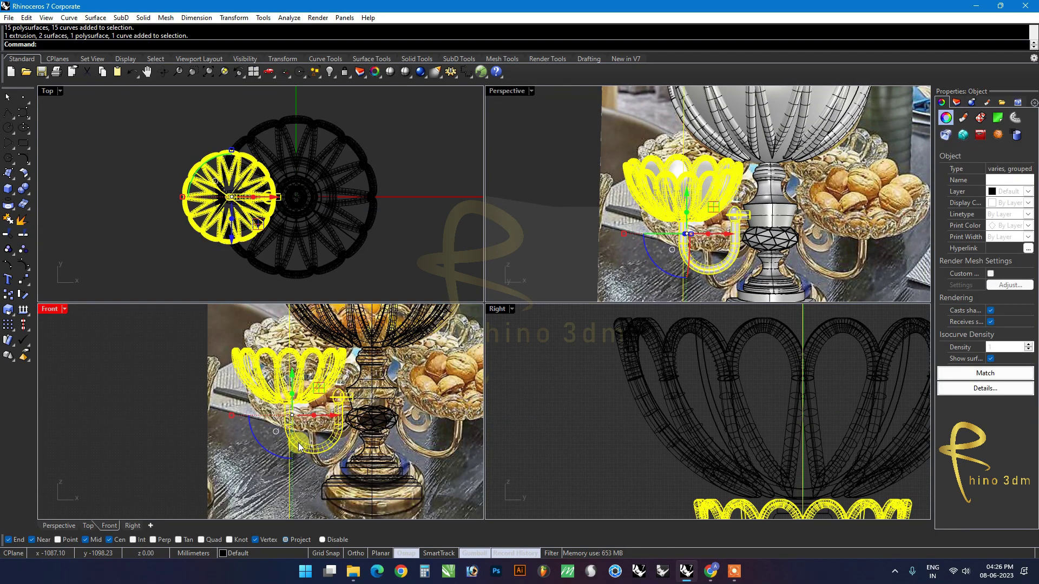
{"action": "key", "text": "ctrl+g"}
{"action": "left_click", "coordinate": [209, 449]}
{"action": "scroll", "coordinate": [209, 449], "scroll_direction": "down", "scroll_amount": 1}
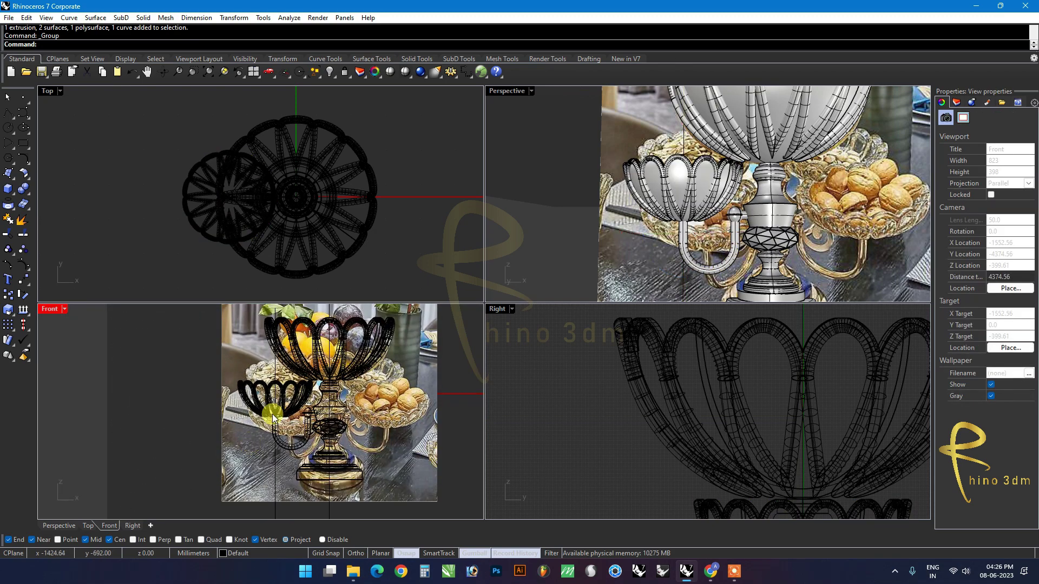
{"action": "scroll", "coordinate": [278, 415], "scroll_direction": "down", "scroll_amount": 1}
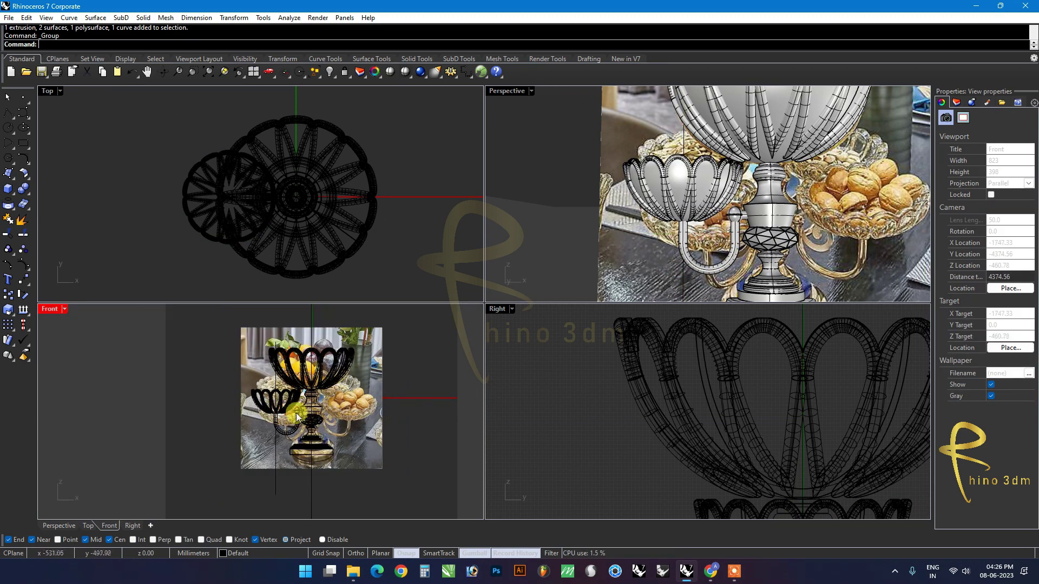
{"action": "left_click", "coordinate": [297, 411]}
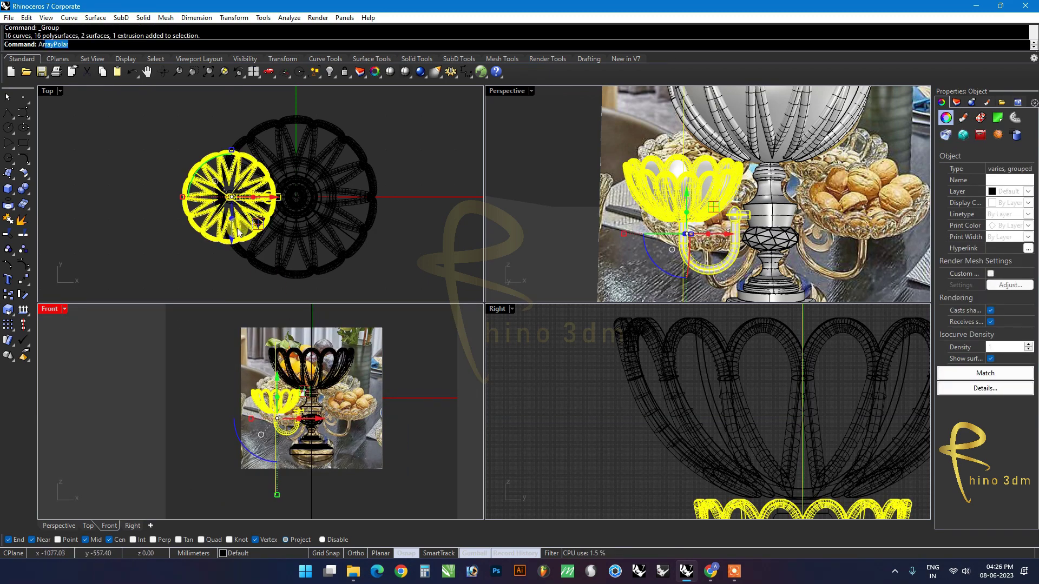
Step: Polar-array the side bowl and arm 4 times about the origin, then ungroup the left bowl
{"action": "key", "text": "Return"}
{"action": "key", "text": "Return"}
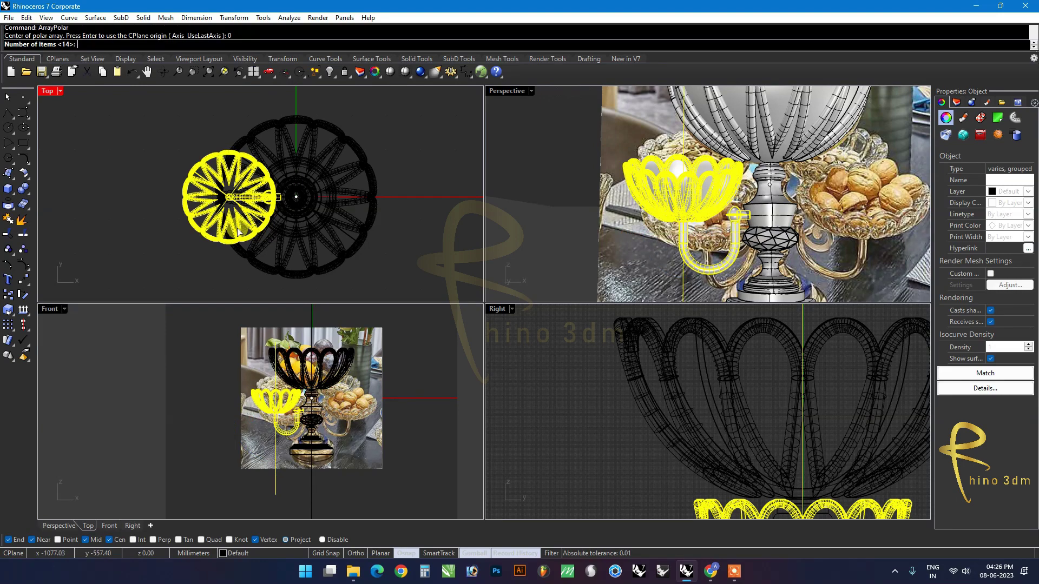
{"action": "type", "text": "4"}
{"action": "key", "text": "Return"}
{"action": "key", "text": "Return"}
{"action": "key", "text": "Return"}
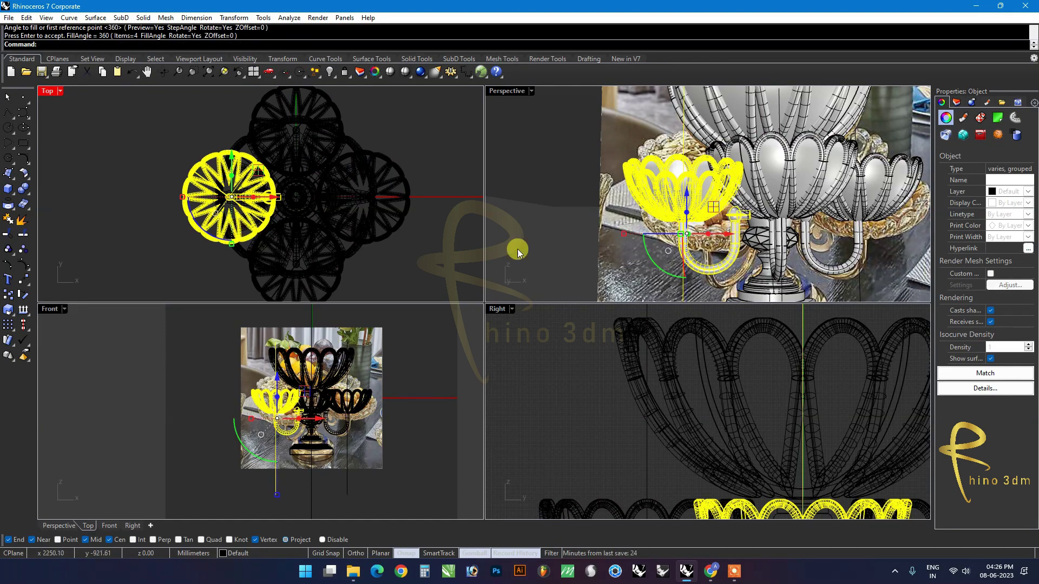
{"action": "left_click", "coordinate": [468, 354]}
{"action": "mouse_move", "coordinate": [606, 247]}
{"action": "right_mouse_down"}
{"action": "mouse_move", "coordinate": [744, 231]}
{"action": "mouse_move", "coordinate": [720, 232]}
{"action": "right_mouse_up"}
{"action": "left_click", "coordinate": [706, 225]}
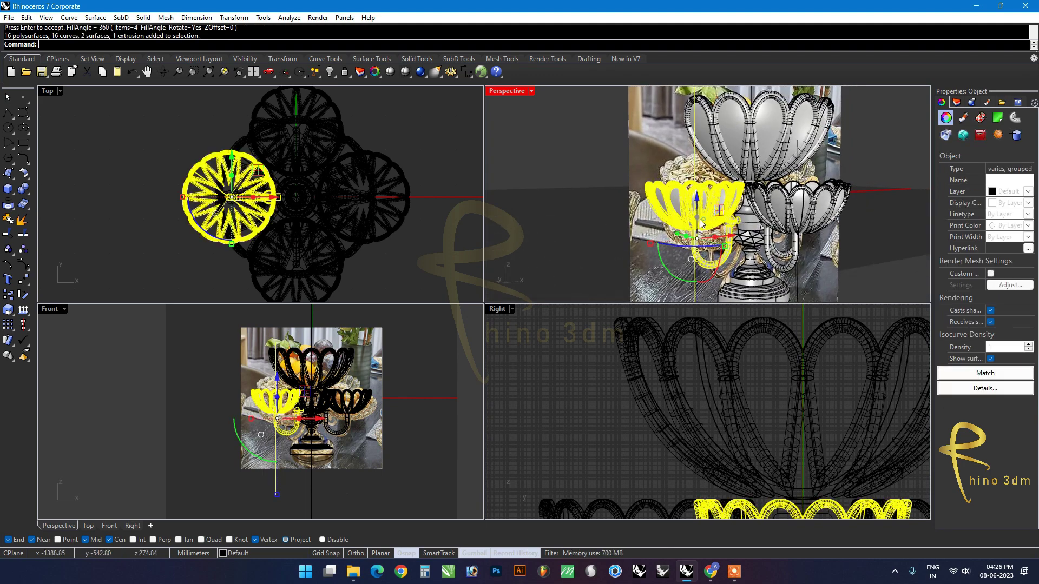
{"action": "left_click", "coordinate": [20, 263]}
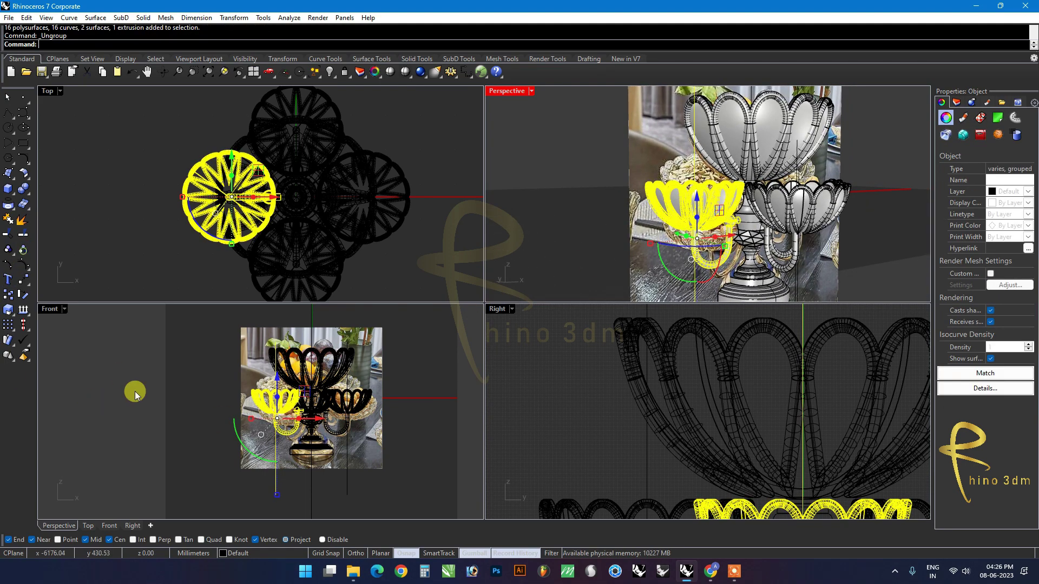
Step: Scale the left side bowl narrower with the gumball in the Front view
{"action": "left_click", "coordinate": [135, 390]}
{"action": "left_click", "coordinate": [258, 407]}
{"action": "scroll", "coordinate": [256, 411], "scroll_direction": "up", "scroll_amount": 3}
{"action": "scroll", "coordinate": [254, 430], "scroll_direction": "up", "scroll_amount": 1}
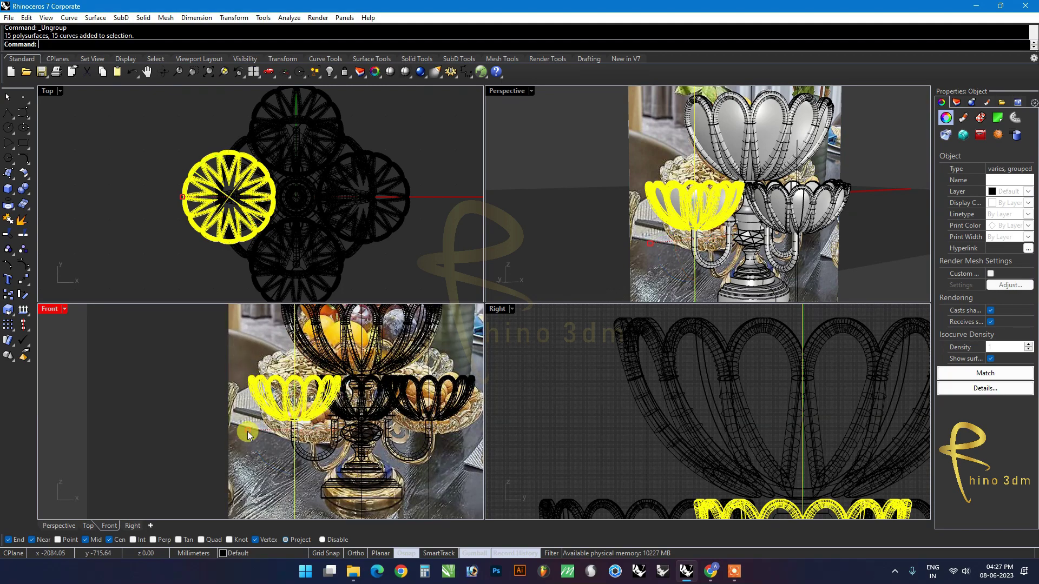
{"action": "left_click_drag", "start_coordinate": [255, 429], "coordinate": [251, 431]}
{"action": "key", "text": "ctrl+z"}
{"action": "scroll", "coordinate": [260, 430], "scroll_direction": "up", "scroll_amount": 4}
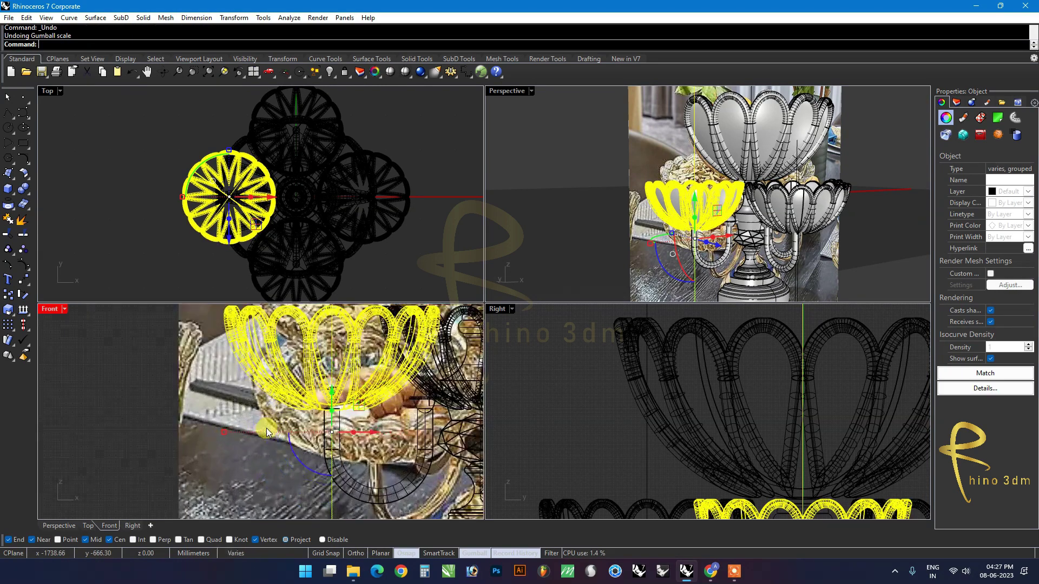
{"action": "left_click_drag", "start_coordinate": [225, 431], "coordinate": [233, 433]}
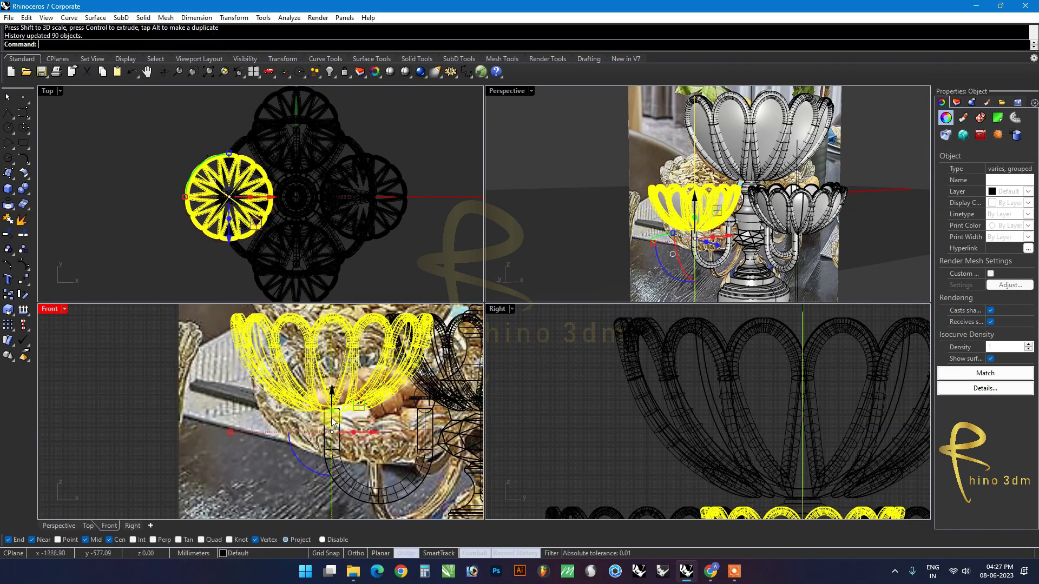
{"action": "mouse_move", "coordinate": [656, 297]}
{"action": "right_mouse_down"}
{"action": "mouse_move", "coordinate": [728, 284]}
{"action": "mouse_move", "coordinate": [663, 261]}
{"action": "right_mouse_up"}
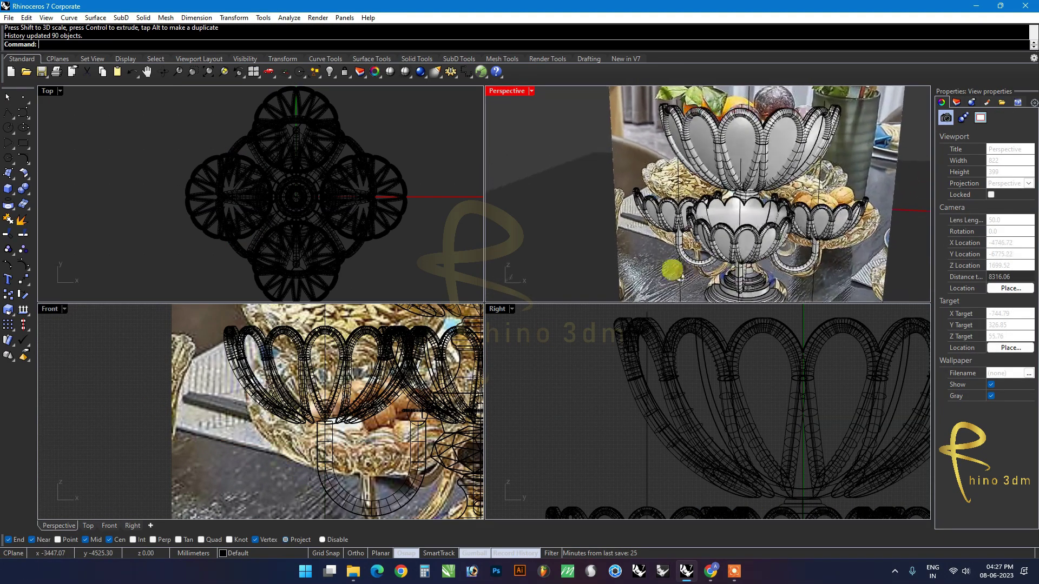
{"action": "left_click", "coordinate": [311, 387]}
{"action": "left_click_drag", "start_coordinate": [222, 447], "coordinate": [269, 444]}
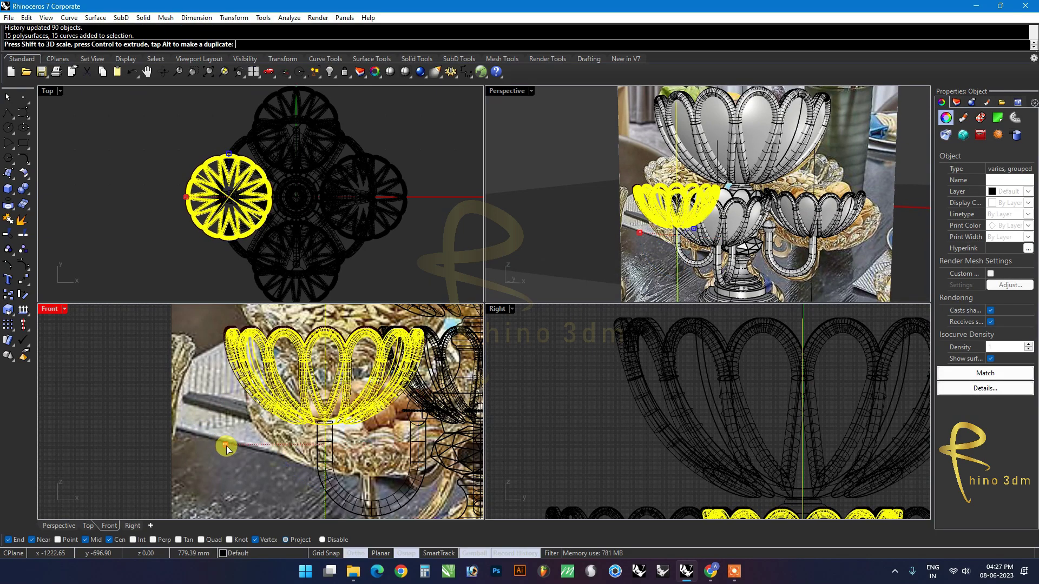
{"action": "mouse_move", "coordinate": [686, 258]}
{"action": "right_mouse_down"}
{"action": "mouse_move", "coordinate": [881, 260]}
{"action": "mouse_move", "coordinate": [649, 253]}
{"action": "right_mouse_up"}
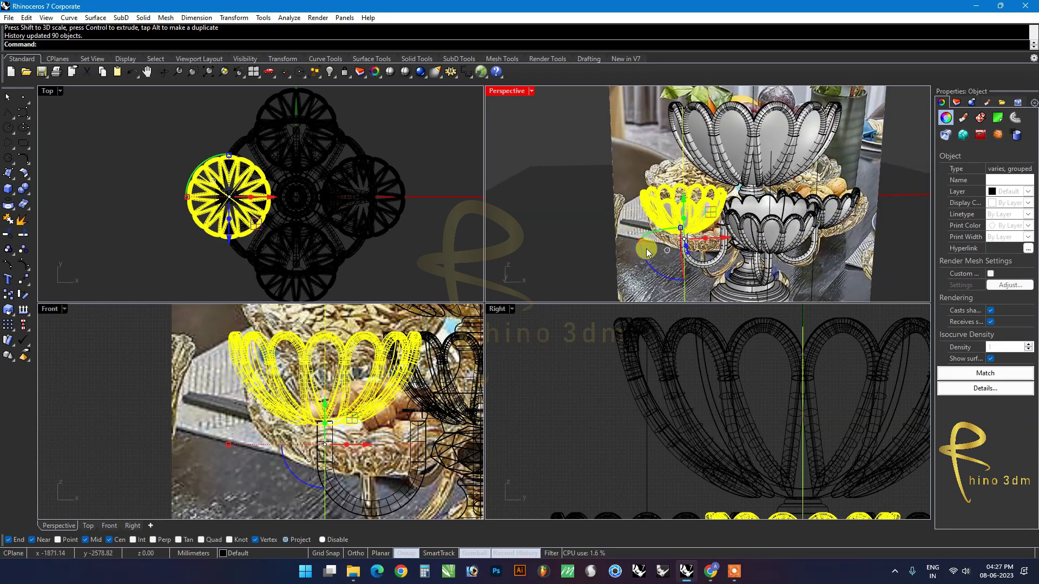
Step: Group the left bowl with its curved arm
{"action": "left_click", "coordinate": [103, 391]}
{"action": "scroll", "coordinate": [259, 367], "scroll_direction": "down", "scroll_amount": 5}
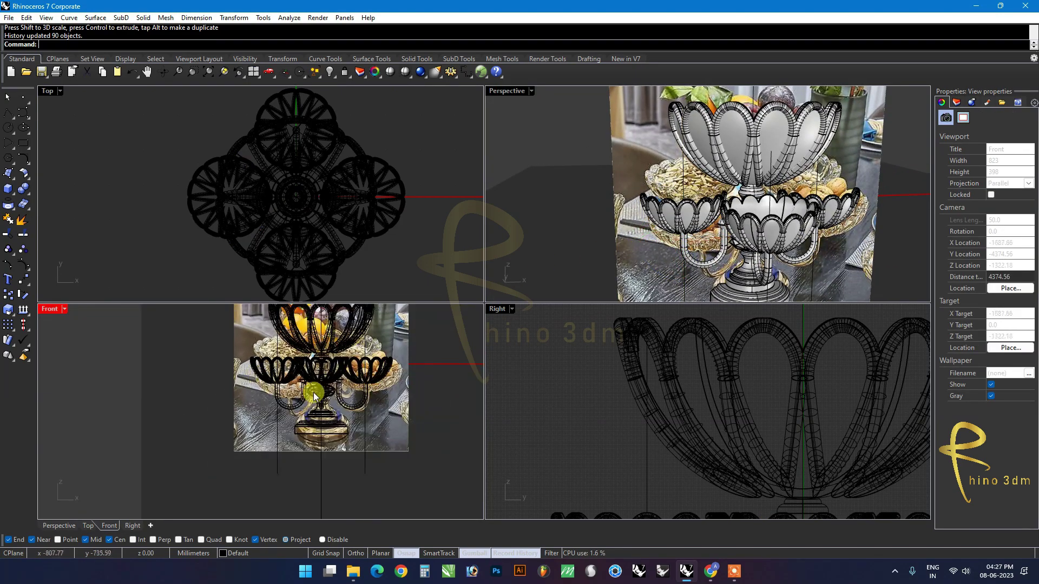
{"action": "scroll", "coordinate": [318, 381], "scroll_direction": "up", "scroll_amount": 2}
{"action": "scroll", "coordinate": [325, 379], "scroll_direction": "up", "scroll_amount": 2}
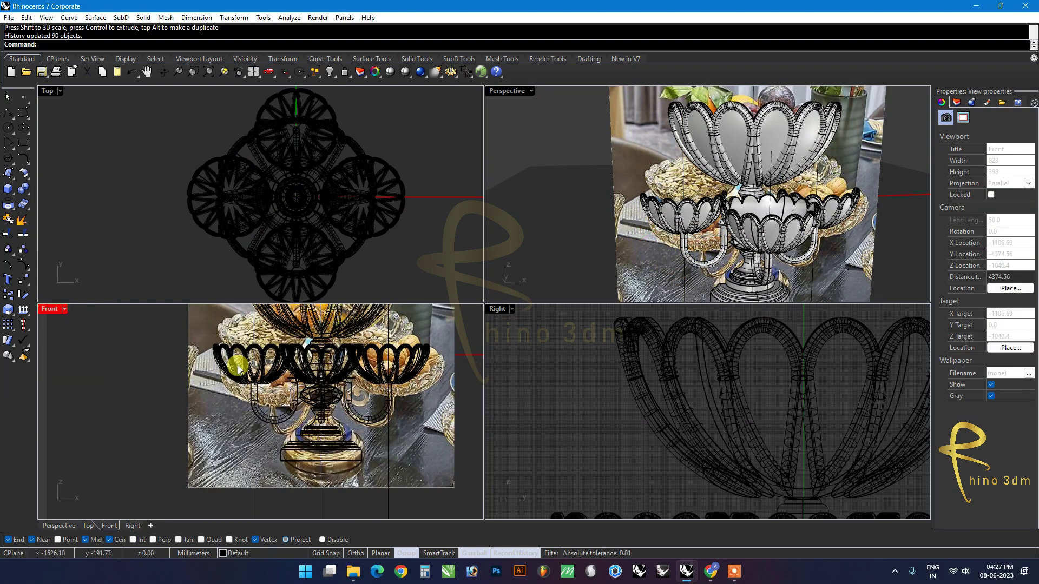
{"action": "left_click", "coordinate": [274, 396]}
{"action": "left_click", "coordinate": [318, 405], "text": "shift"}
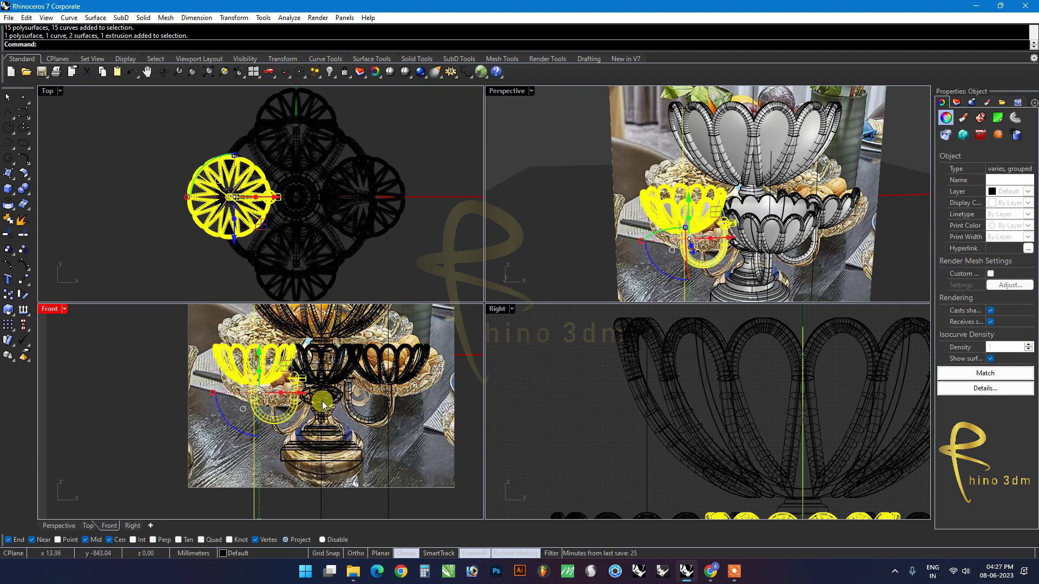
{"action": "key", "text": "ctrl+g"}
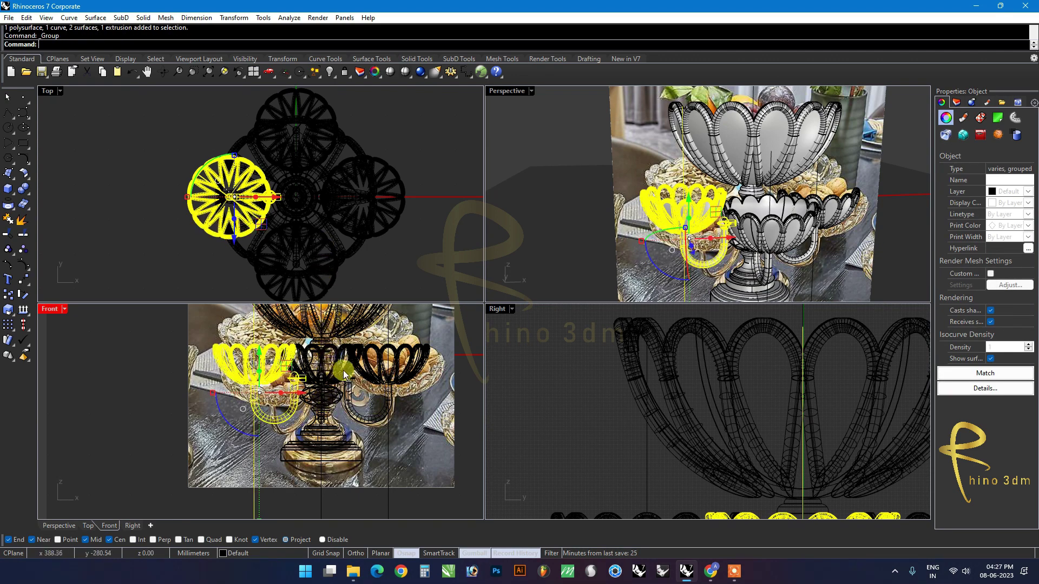
Step: Group the back, right, lower and left side bowls together and hide them
{"action": "left_click", "coordinate": [344, 373]}
{"action": "scroll", "coordinate": [330, 379], "scroll_direction": "up", "scroll_amount": 1}
{"action": "left_click", "coordinate": [410, 374], "text": "shift"}
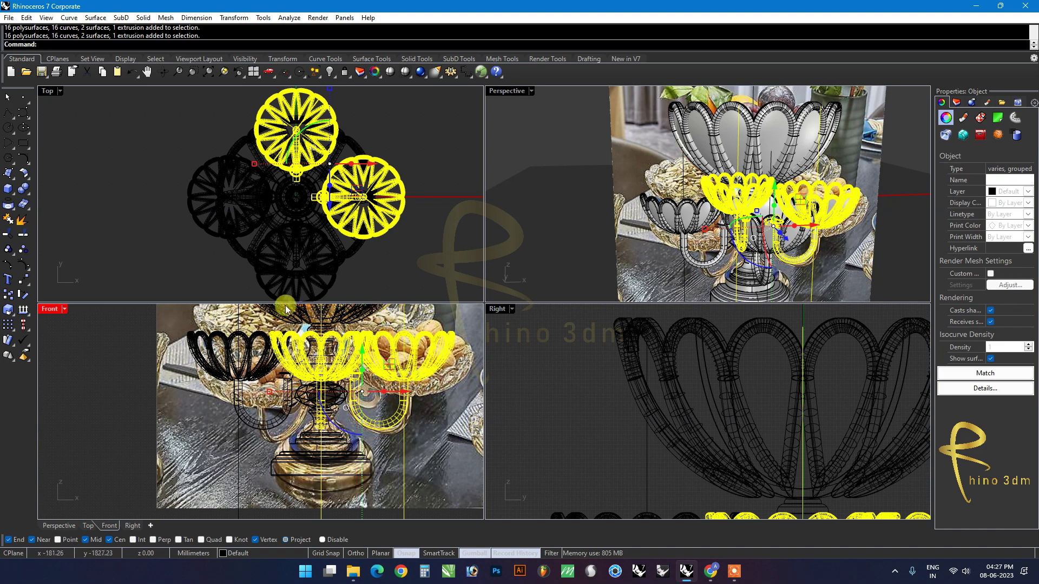
{"action": "left_click", "coordinate": [268, 291], "text": "shift"}
{"action": "left_click", "coordinate": [206, 219], "text": "shift"}
{"action": "key", "text": "ctrl+g"}
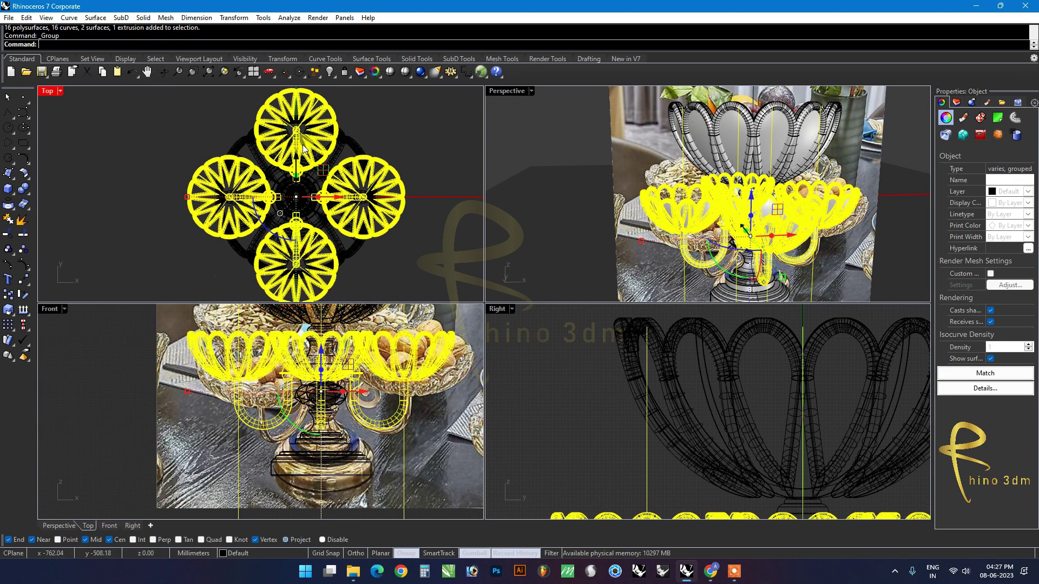
{"action": "left_click", "coordinate": [331, 72]}
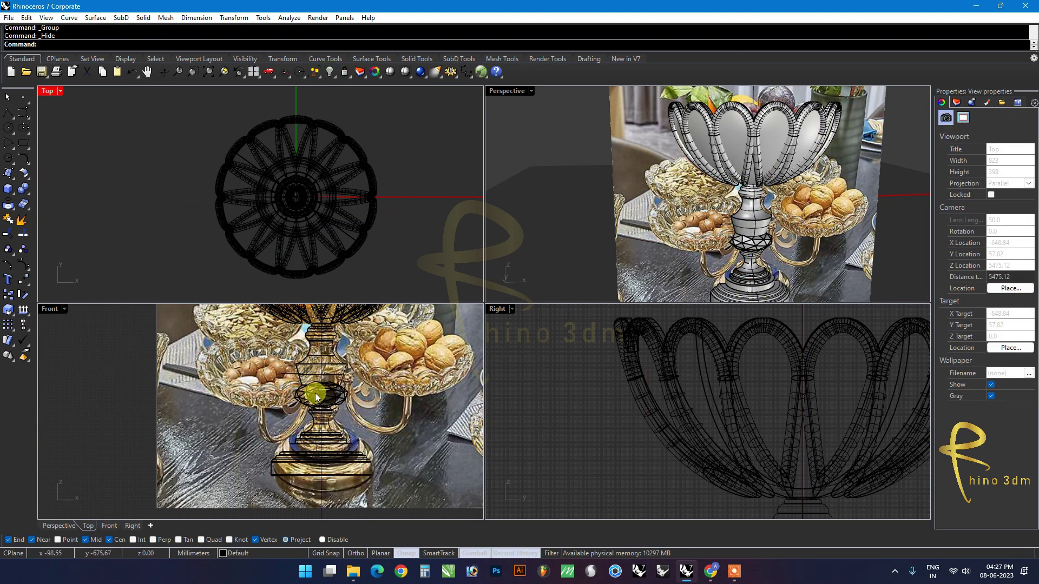
Step: Trace an arc from beside the stem along the arm, then start a curve at the scroll
{"action": "scroll", "coordinate": [315, 393], "scroll_direction": "up", "scroll_amount": 2}
{"action": "scroll", "coordinate": [337, 420], "scroll_direction": "up", "scroll_amount": 1}
{"action": "scroll", "coordinate": [336, 420], "scroll_direction": "up", "scroll_amount": 1}
{"action": "scroll", "coordinate": [329, 411], "scroll_direction": "up", "scroll_amount": 1}
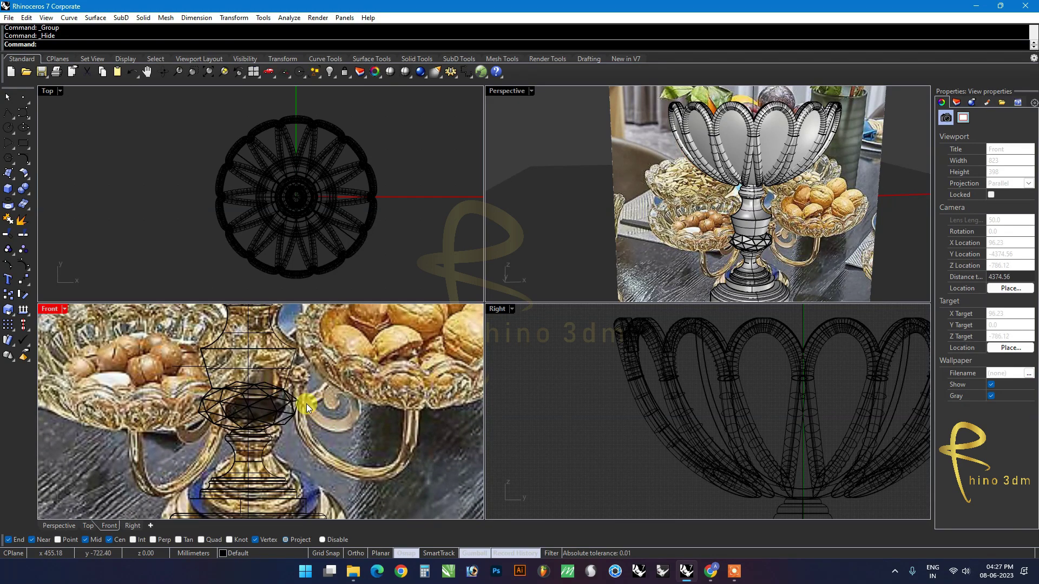
{"action": "left_click", "coordinate": [15, 151]}
{"action": "left_click", "coordinate": [41, 145]}
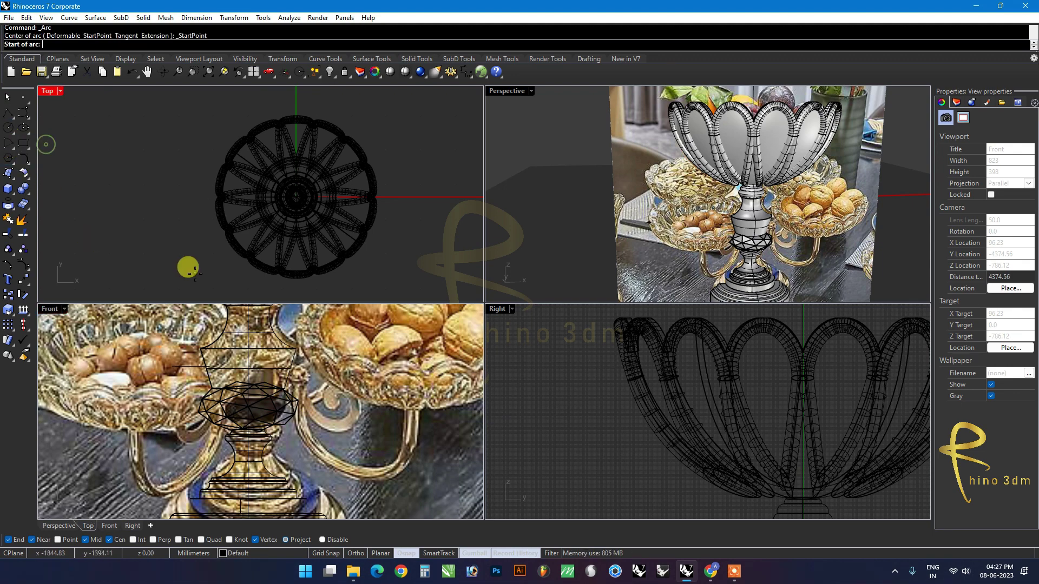
{"action": "scroll", "coordinate": [346, 425], "scroll_direction": "up", "scroll_amount": 2}
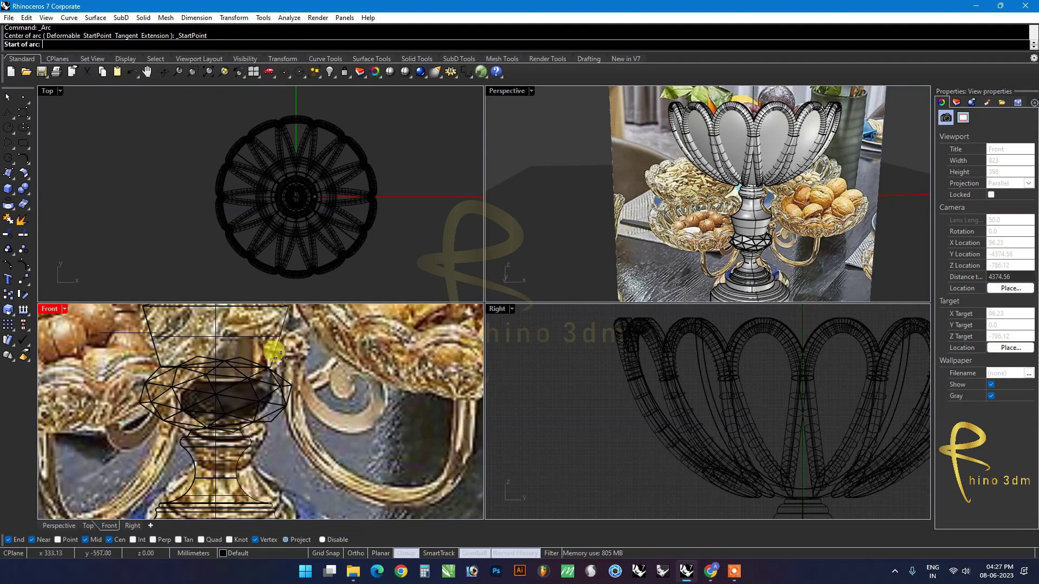
{"action": "left_click", "coordinate": [282, 352]}
{"action": "left_click", "coordinate": [383, 411]}
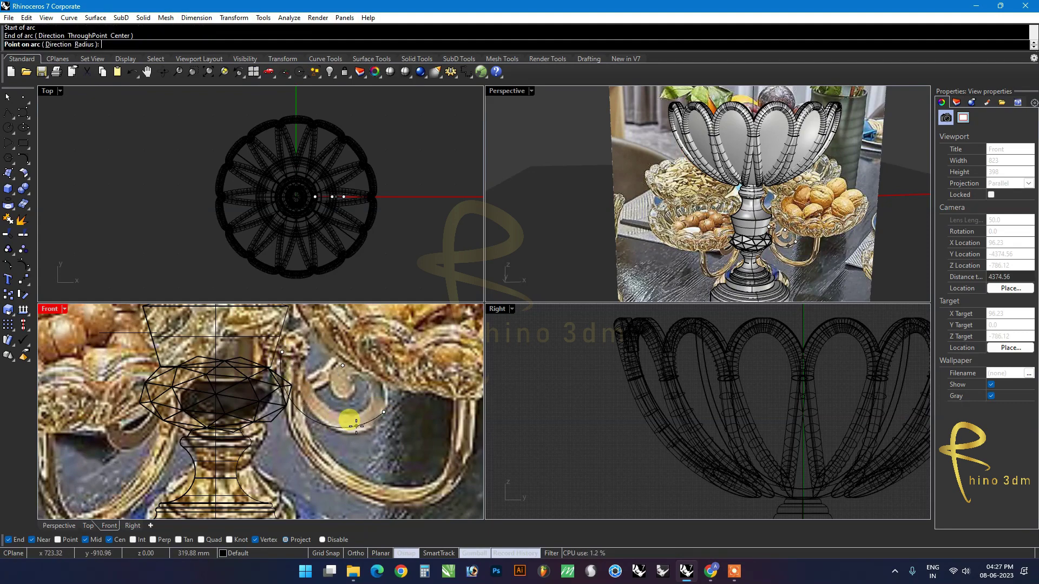
{"action": "left_click", "coordinate": [359, 413]}
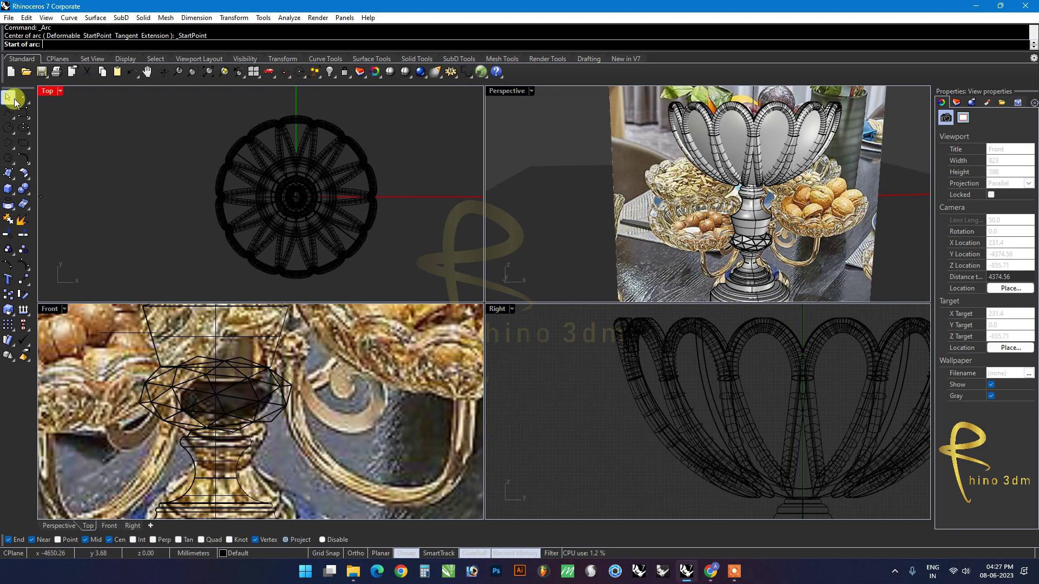
{"action": "left_click", "coordinate": [23, 112]}
{"action": "left_click", "coordinate": [283, 347]}
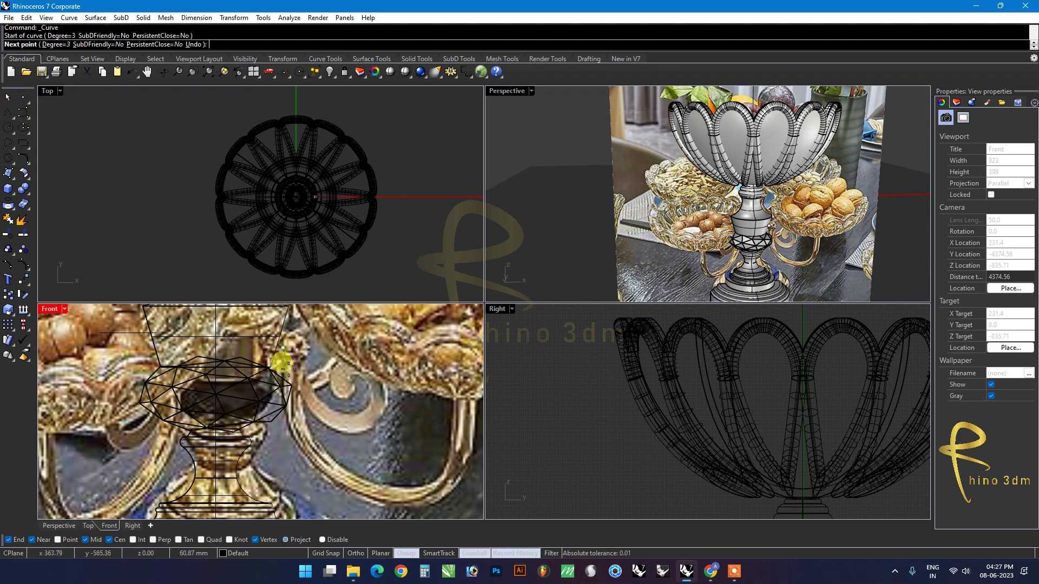
Step: Extend the curve down the arm, around the scroll's outer curl and top, spiralling inward
{"action": "left_click", "coordinate": [292, 385]}
{"action": "left_click", "coordinate": [311, 414]}
{"action": "left_click", "coordinate": [331, 429]}
{"action": "left_click", "coordinate": [360, 435]}
{"action": "left_click", "coordinate": [380, 422]}
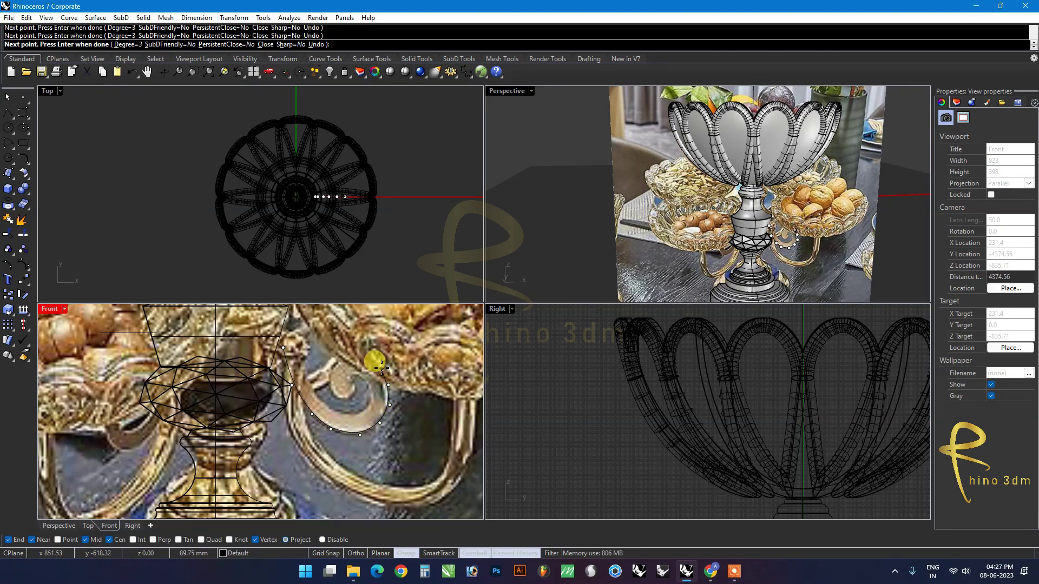
{"action": "left_click", "coordinate": [353, 356]}
{"action": "left_click", "coordinate": [331, 374]}
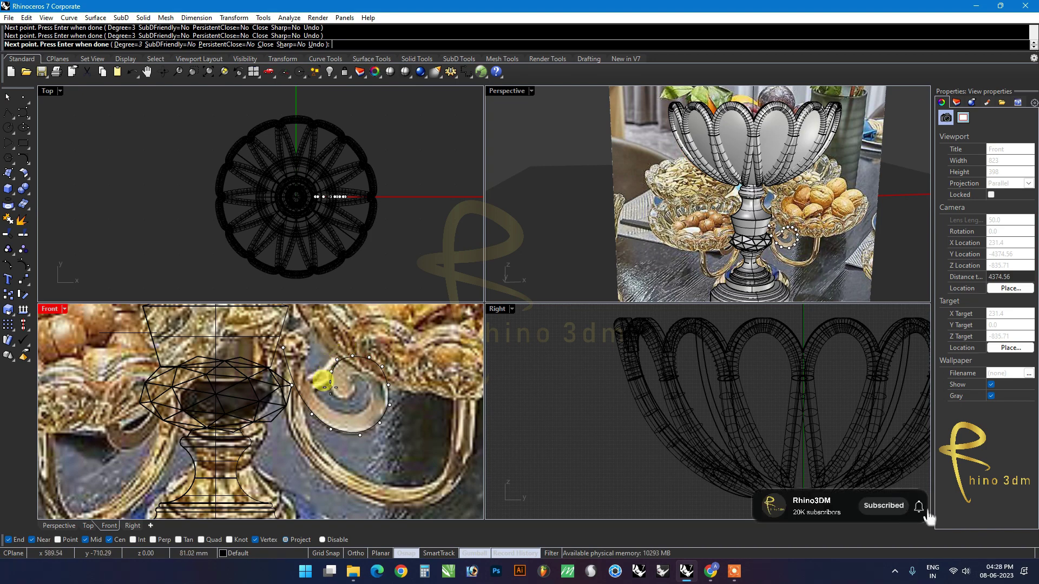
{"action": "left_click", "coordinate": [350, 400]}
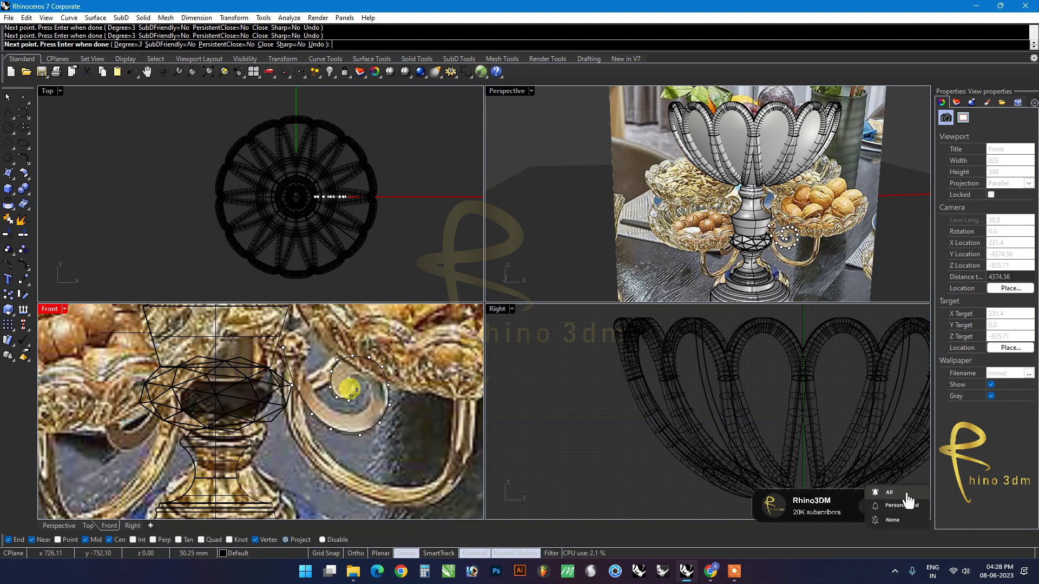
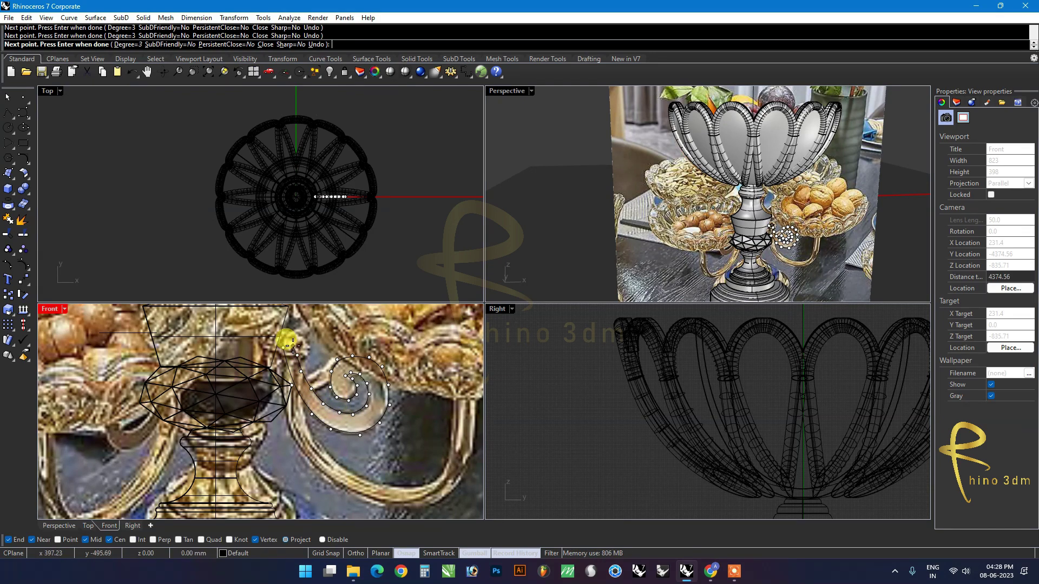
Step: End the spiral curve and rebuild it with 30 control points at degree 2
{"action": "key", "text": "Return"}
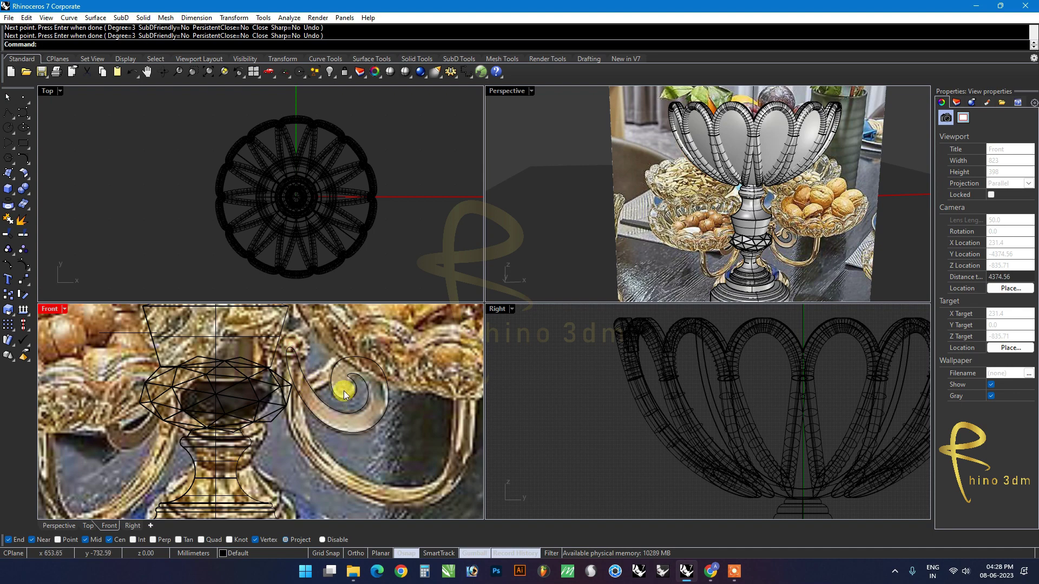
{"action": "scroll", "coordinate": [342, 395], "scroll_direction": "up", "scroll_amount": 2}
{"action": "left_click", "coordinate": [379, 387]}
{"action": "type", "text": "Rebuil"}
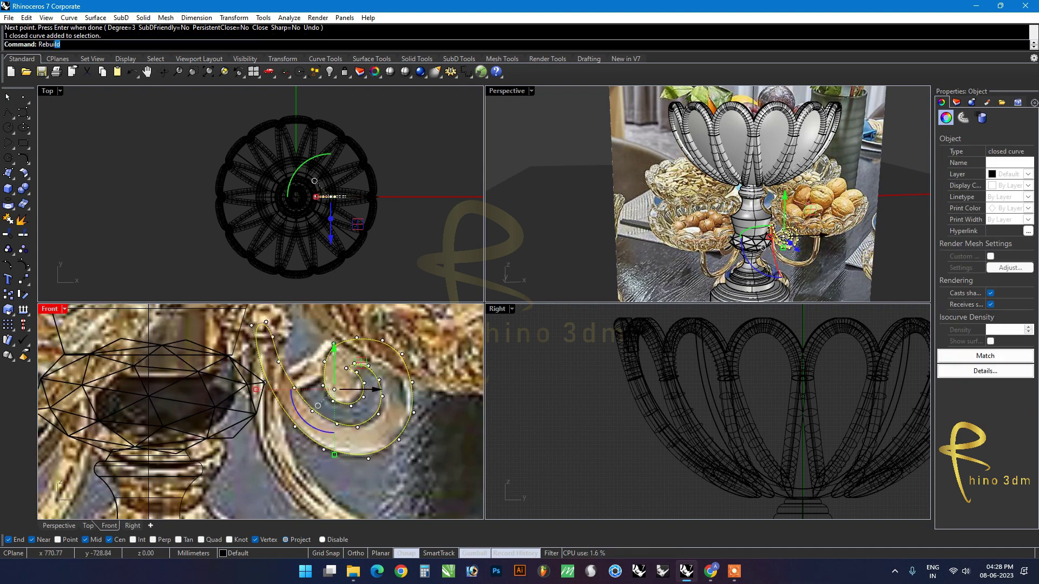
{"action": "key", "text": "Return"}
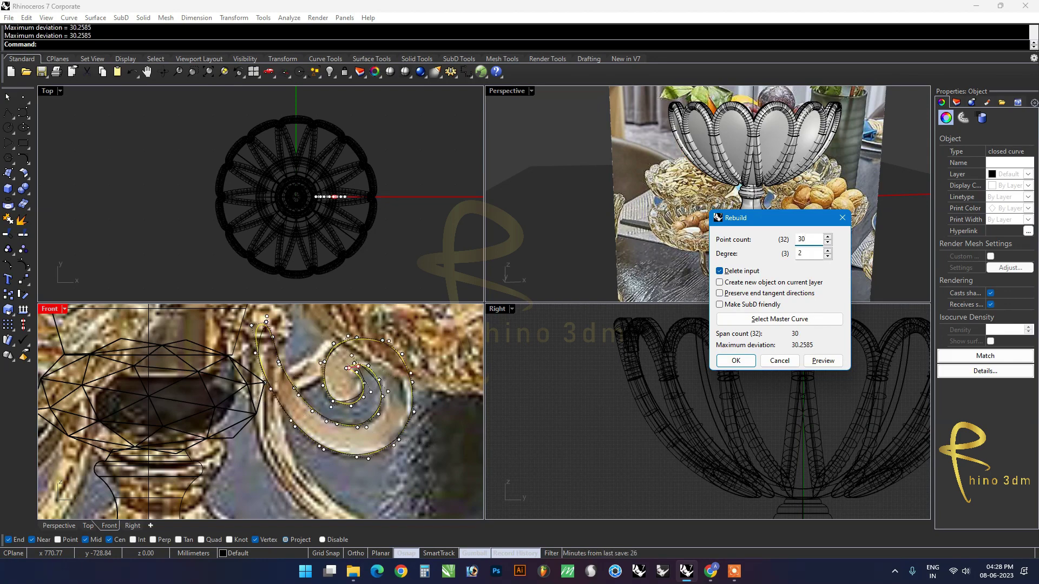
{"action": "key", "text": "Return"}
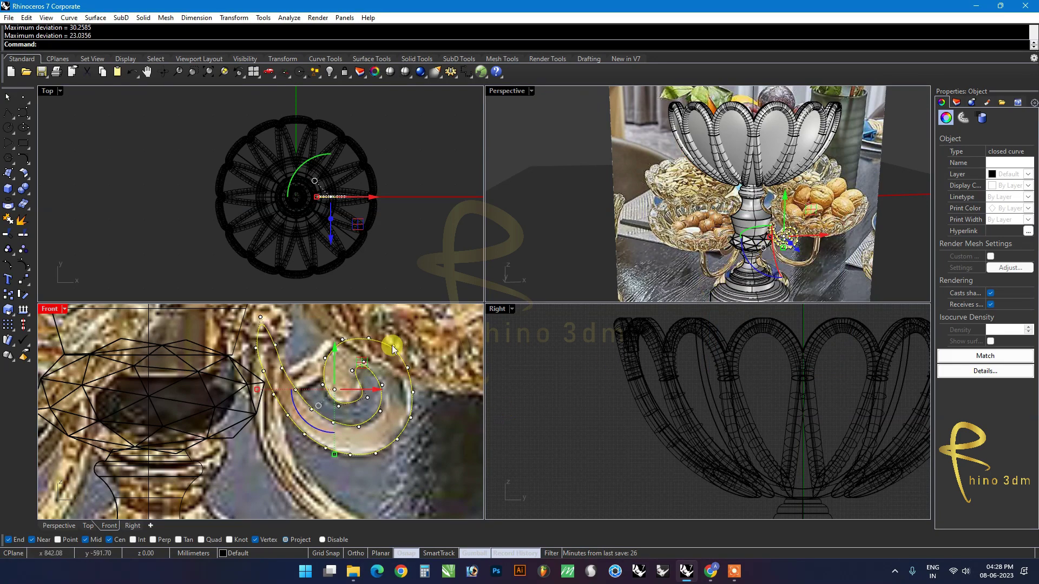
Step: Drag a spiral control point to start tracing the reference scroll
{"action": "scroll", "coordinate": [404, 356], "scroll_direction": "up", "scroll_amount": 3}
{"action": "left_click", "coordinate": [389, 352]}
{"action": "scroll", "coordinate": [400, 346], "scroll_direction": "up", "scroll_amount": 2}
{"action": "mouse_move", "coordinate": [424, 319]}
{"action": "left_mouse_down"}
{"action": "mouse_move", "coordinate": [362, 364]}
{"action": "mouse_move", "coordinate": [371, 332]}
{"action": "left_mouse_up"}
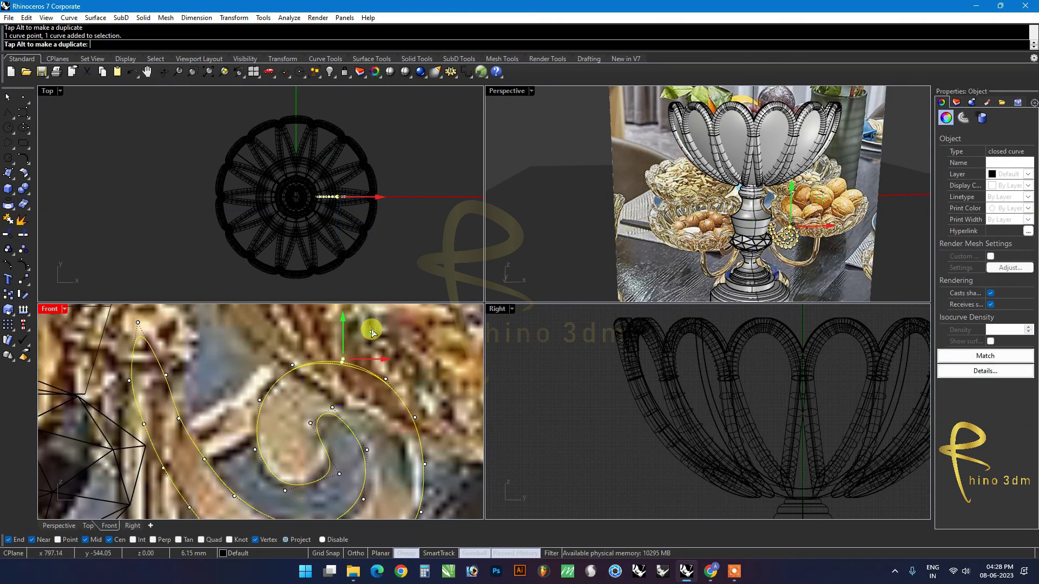
Step: Pull the spiral's inner and lower control points up and right to fit the photo's scroll
{"action": "left_click", "coordinate": [333, 407]}
{"action": "left_click_drag", "start_coordinate": [285, 491], "coordinate": [312, 473]}
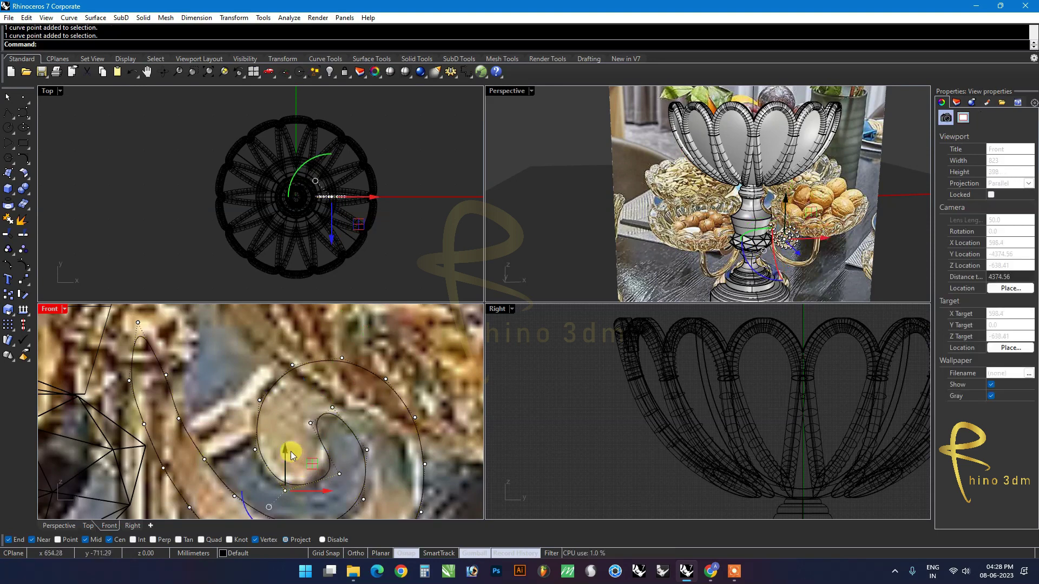
{"action": "mouse_move", "coordinate": [314, 473]}
{"action": "left_mouse_down"}
{"action": "mouse_move", "coordinate": [290, 480]}
{"action": "mouse_move", "coordinate": [320, 476]}
{"action": "mouse_move", "coordinate": [311, 464]}
{"action": "mouse_move", "coordinate": [361, 447]}
{"action": "mouse_move", "coordinate": [360, 434]}
{"action": "left_mouse_up"}
{"action": "mouse_move", "coordinate": [290, 492]}
{"action": "left_mouse_down"}
{"action": "mouse_move", "coordinate": [320, 479]}
{"action": "mouse_move", "coordinate": [317, 470]}
{"action": "left_mouse_up"}
{"action": "key", "text": "Escape"}
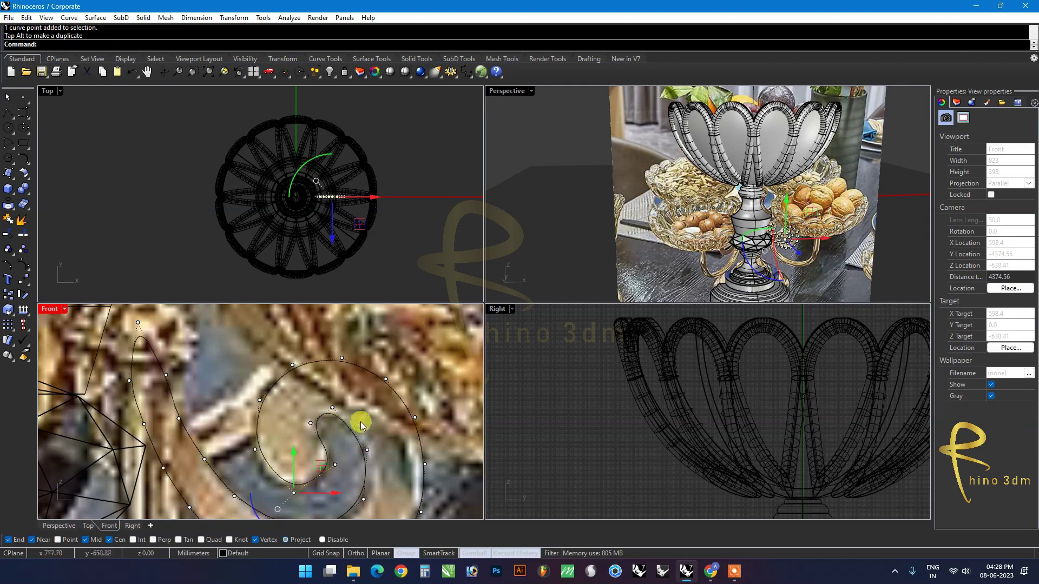
Step: Adjust the control point on the spiral's tail, then reselect the spiral outline
{"action": "scroll", "coordinate": [361, 421], "scroll_direction": "down", "scroll_amount": 4}
{"action": "scroll", "coordinate": [394, 454], "scroll_direction": "up", "scroll_amount": 2}
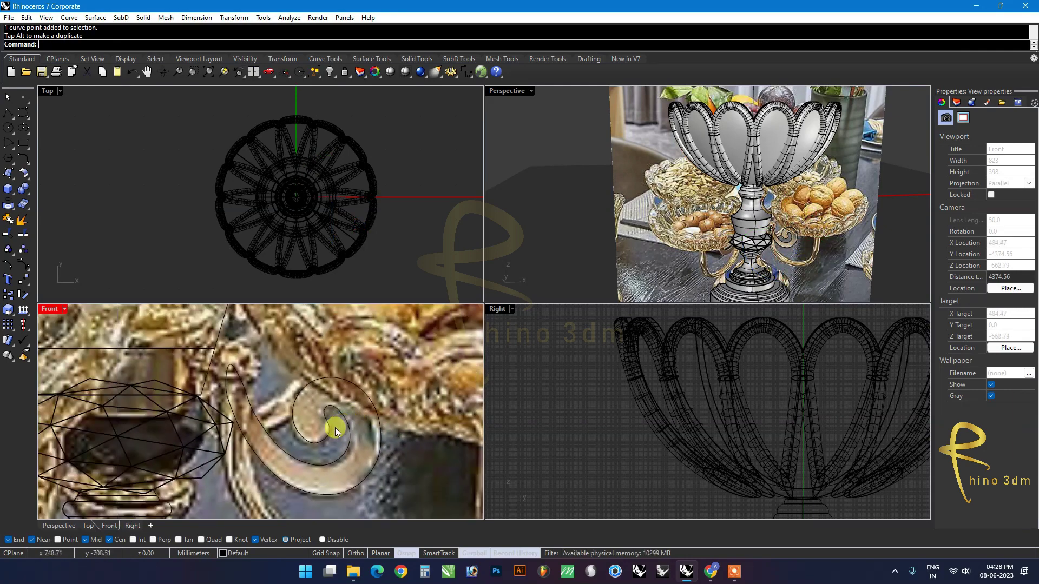
{"action": "left_click", "coordinate": [266, 430]}
{"action": "scroll", "coordinate": [262, 406], "scroll_direction": "up", "scroll_amount": 2}
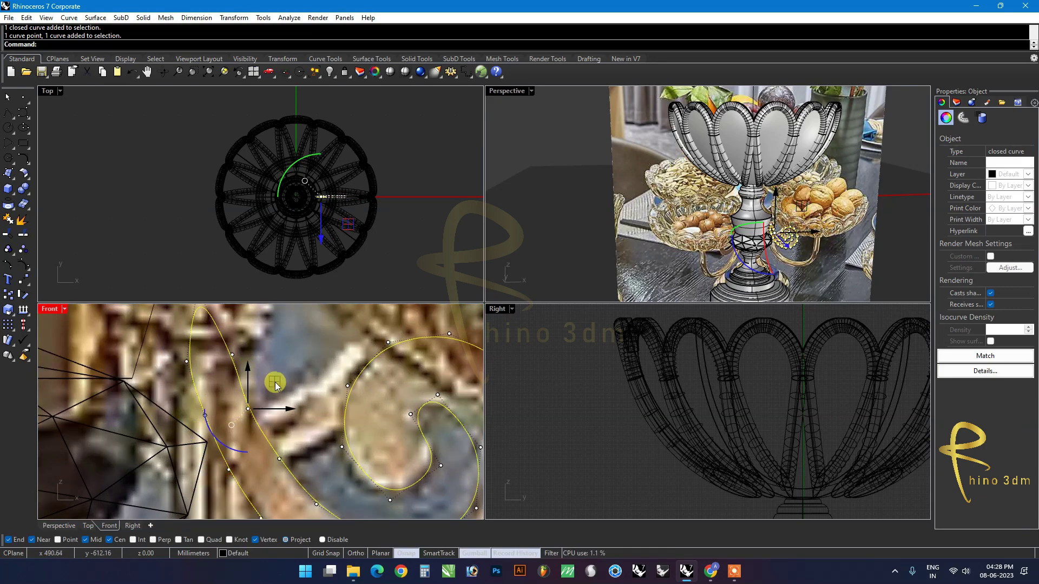
{"action": "left_click_drag", "start_coordinate": [274, 379], "coordinate": [278, 389]}
{"action": "scroll", "coordinate": [279, 388], "scroll_direction": "down", "scroll_amount": 2}
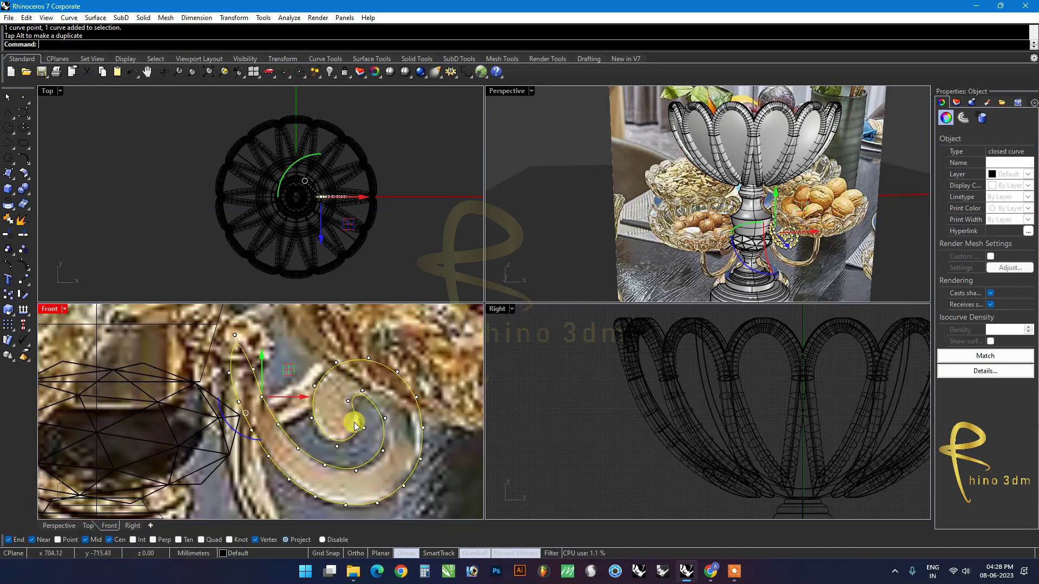
{"action": "scroll", "coordinate": [352, 413], "scroll_direction": "up", "scroll_amount": 1}
{"action": "key", "text": "Escape"}
{"action": "left_click", "coordinate": [392, 438]}
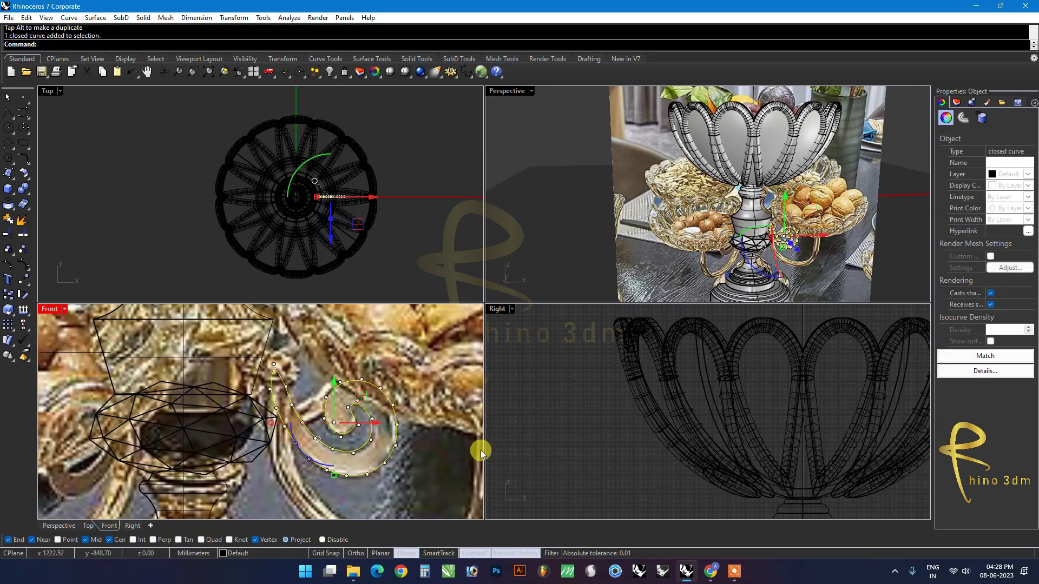
{"action": "scroll", "coordinate": [722, 277], "scroll_direction": "up", "scroll_amount": 2}
{"action": "scroll", "coordinate": [747, 265], "scroll_direction": "up", "scroll_amount": 2}
{"action": "scroll", "coordinate": [758, 259], "scroll_direction": "up", "scroll_amount": 1}
{"action": "scroll", "coordinate": [762, 255], "scroll_direction": "up", "scroll_amount": 2}
{"action": "scroll", "coordinate": [379, 439], "scroll_direction": "down", "scroll_amount": 3}
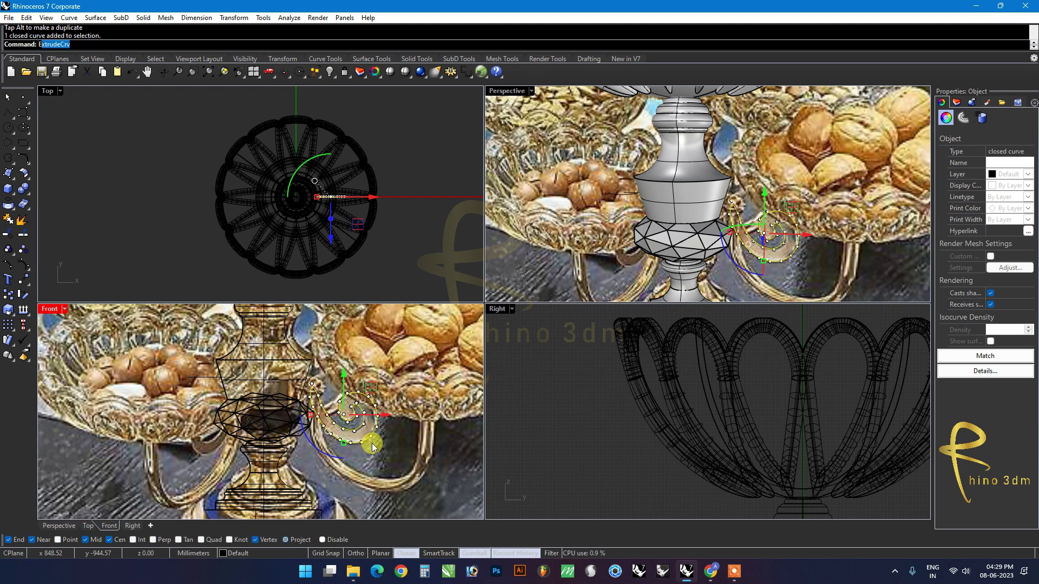
Step: Extrude the spiral curve 50 mm as a trial scroll handle
{"action": "type", "text": "t"}
{"action": "key", "text": "Return"}
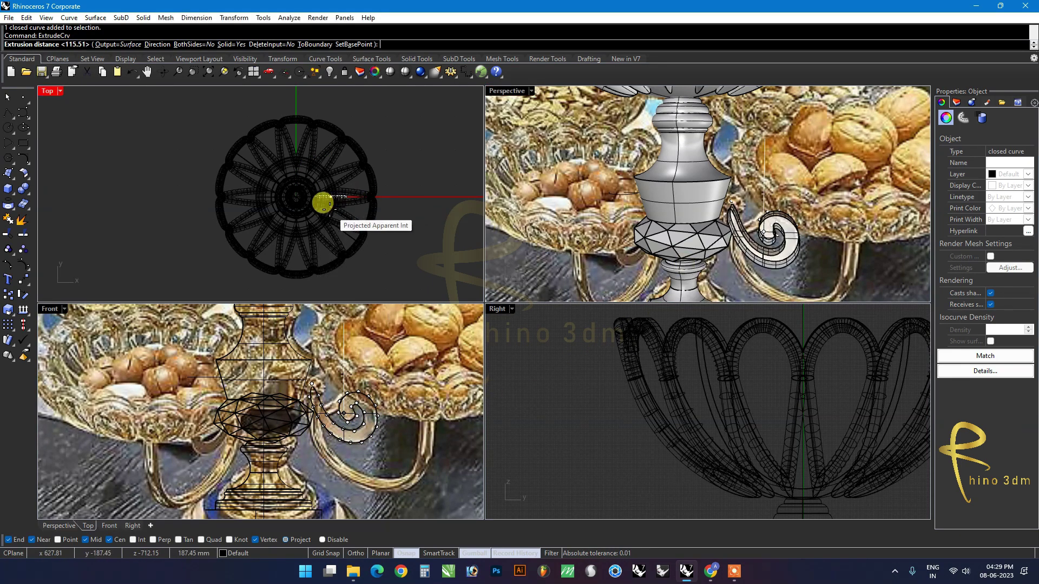
{"action": "type", "text": "50"}
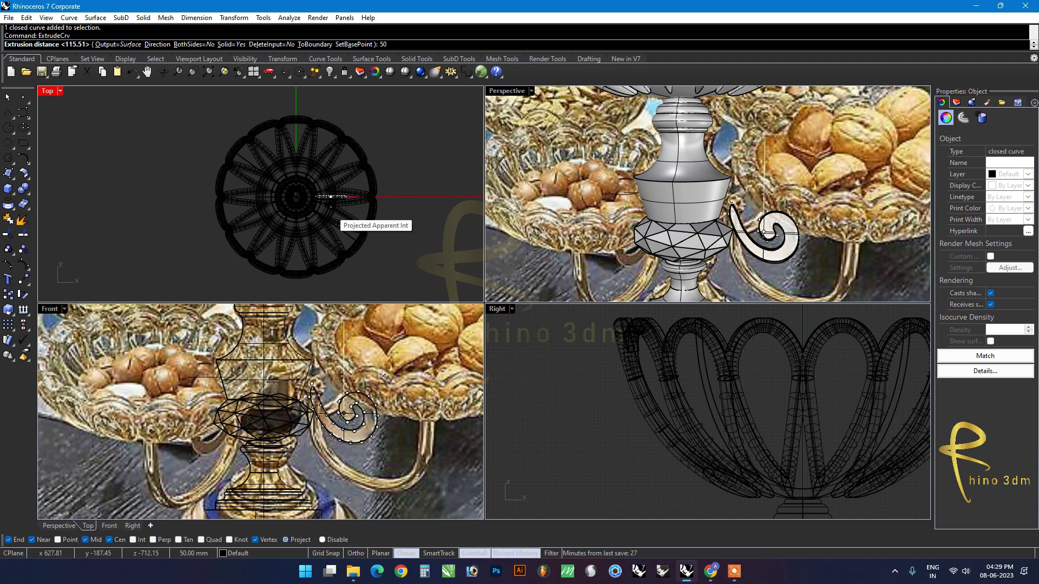
{"action": "scroll", "coordinate": [331, 207], "scroll_direction": "up", "scroll_amount": 5}
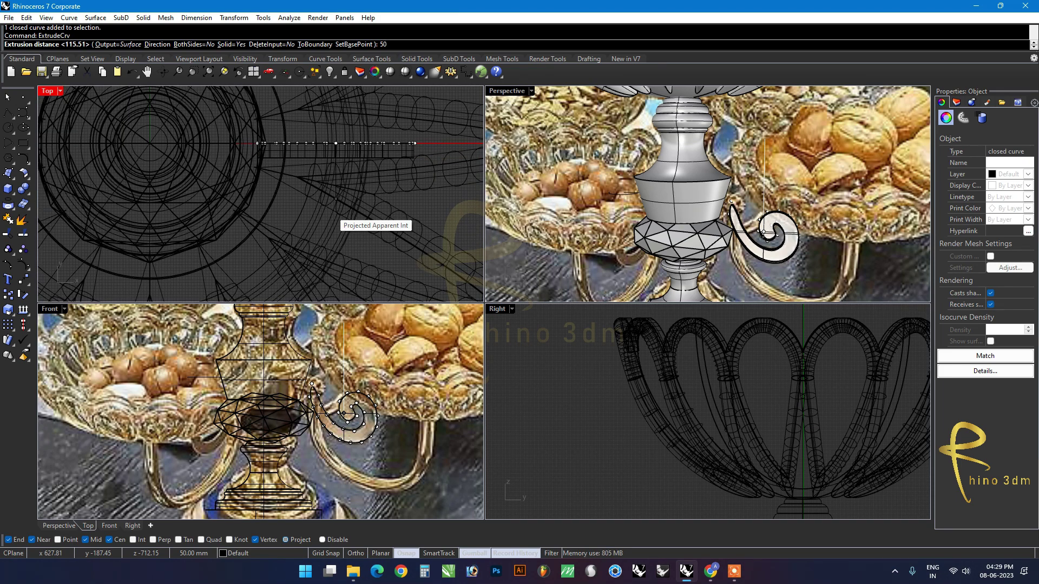
{"action": "key", "text": "Return"}
Step: Unlock and hide the reference photo surface
{"action": "mouse_move", "coordinate": [706, 229]}
{"action": "right_mouse_down"}
{"action": "mouse_move", "coordinate": [717, 249]}
{"action": "mouse_move", "coordinate": [698, 189]}
{"action": "right_mouse_up"}
{"action": "left_click", "coordinate": [696, 183]}
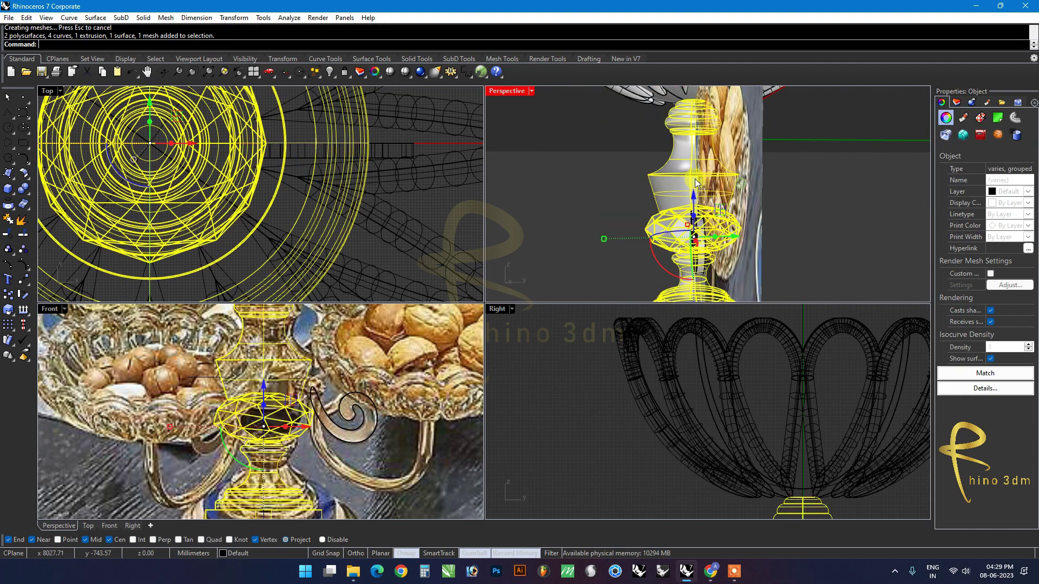
{"action": "key", "text": "Escape"}
{"action": "right_click", "coordinate": [344, 71]}
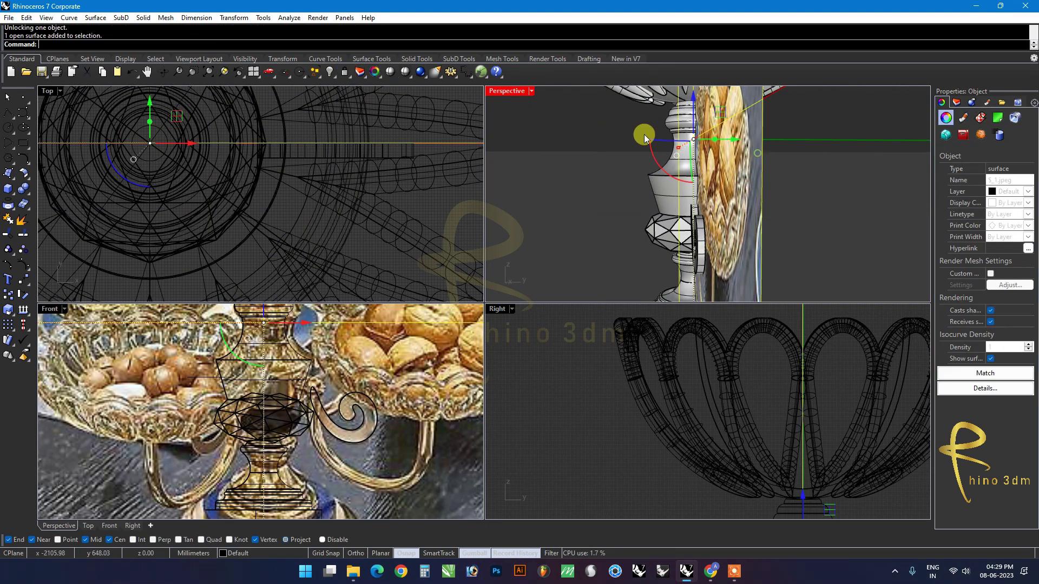
{"action": "left_click", "coordinate": [327, 71]}
Step: Try moving the extruded scroll handle upward, then undo the extrusion
{"action": "mouse_move", "coordinate": [647, 250]}
{"action": "right_mouse_down"}
{"action": "mouse_move", "coordinate": [719, 227]}
{"action": "mouse_move", "coordinate": [788, 238]}
{"action": "mouse_move", "coordinate": [798, 209]}
{"action": "right_mouse_up"}
{"action": "left_click", "coordinate": [798, 209]}
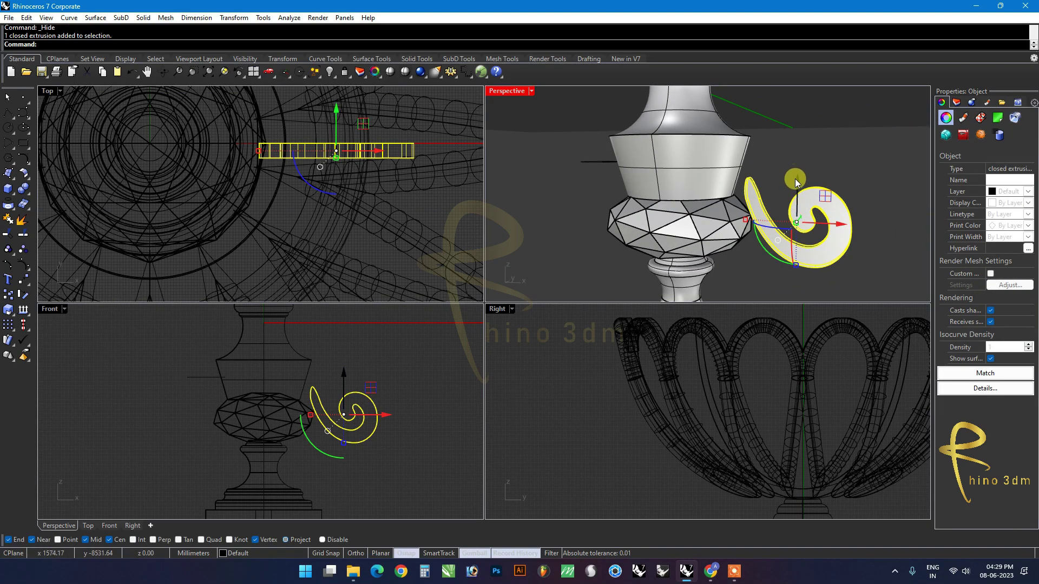
{"action": "left_click_drag", "start_coordinate": [796, 181], "coordinate": [800, 165]}
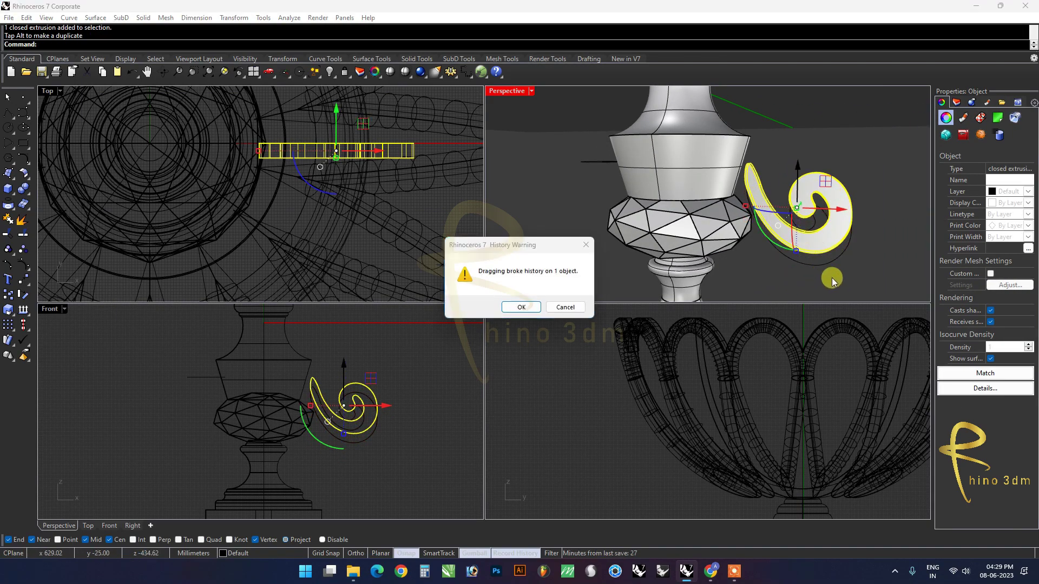
{"action": "left_click", "coordinate": [566, 307]}
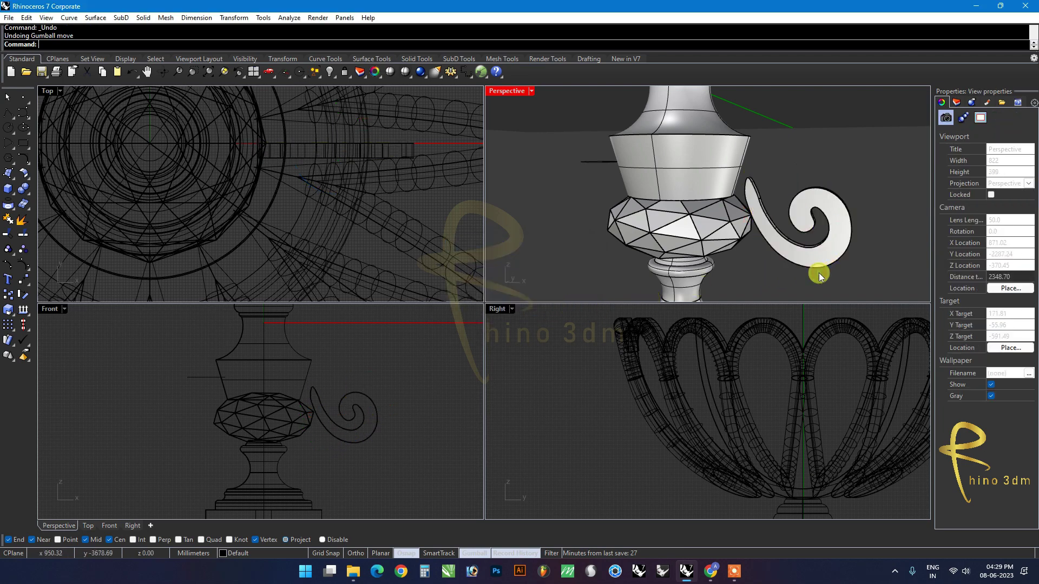
{"action": "key", "text": "ctrl+z"}
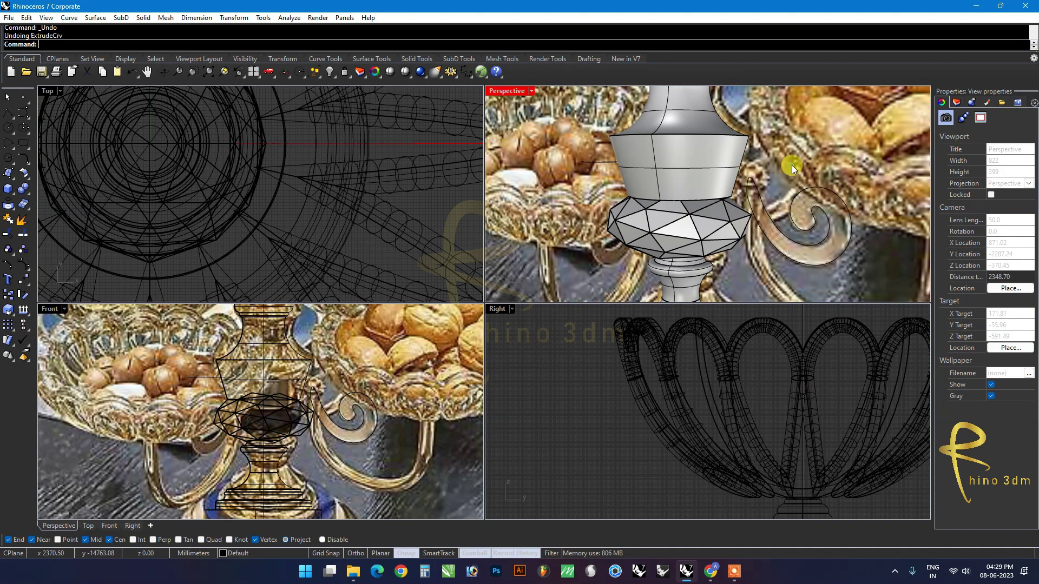
Step: Hide the reference photo surface again and reselect the spiral outline
{"action": "right_click", "coordinate": [346, 72]}
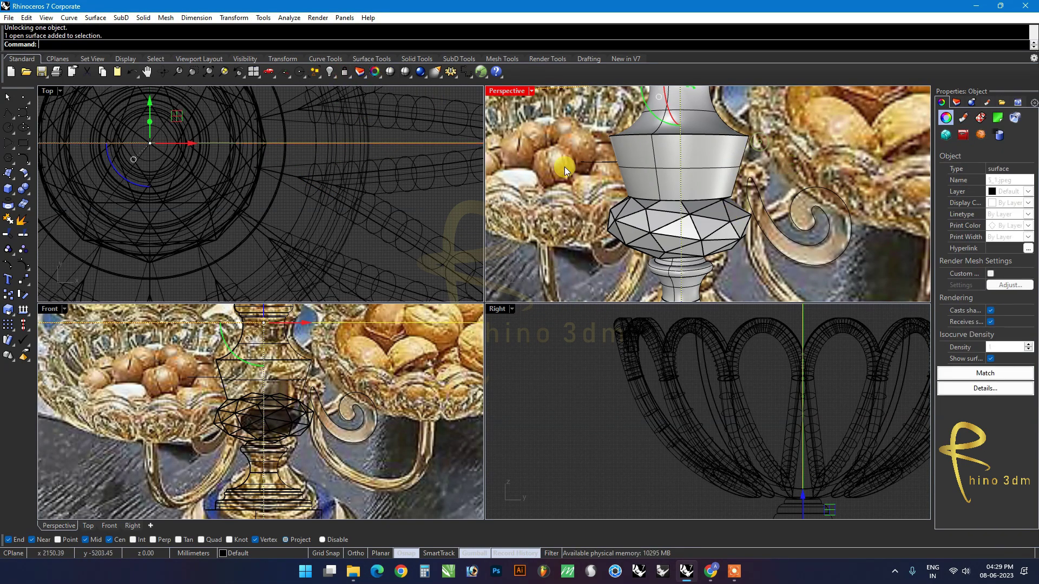
{"action": "left_click", "coordinate": [331, 73]}
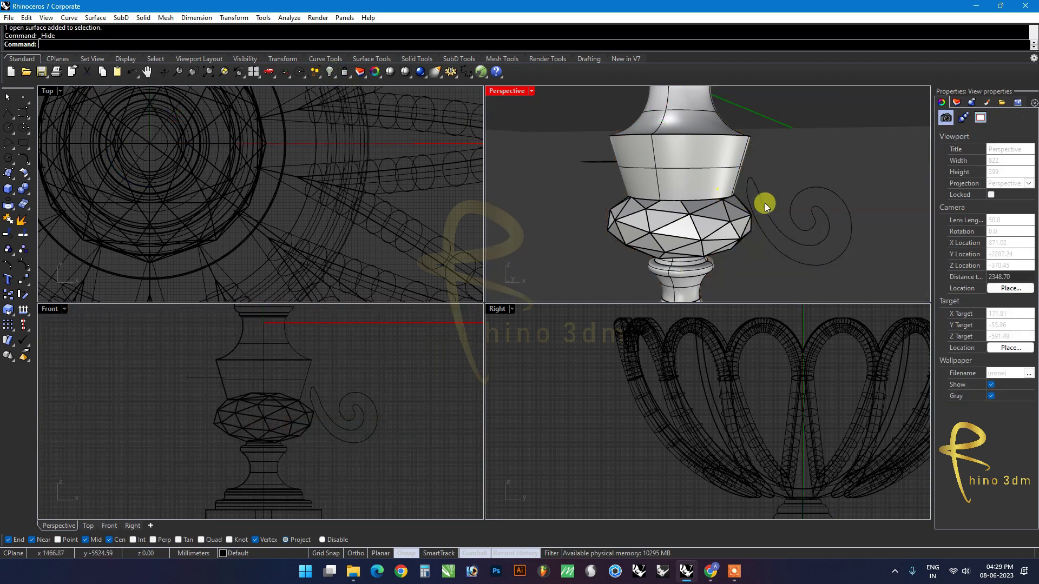
{"action": "mouse_move", "coordinate": [794, 242]}
{"action": "right_mouse_down"}
{"action": "mouse_move", "coordinate": [798, 228]}
{"action": "mouse_move", "coordinate": [753, 225]}
{"action": "right_mouse_up"}
{"action": "left_click", "coordinate": [755, 224]}
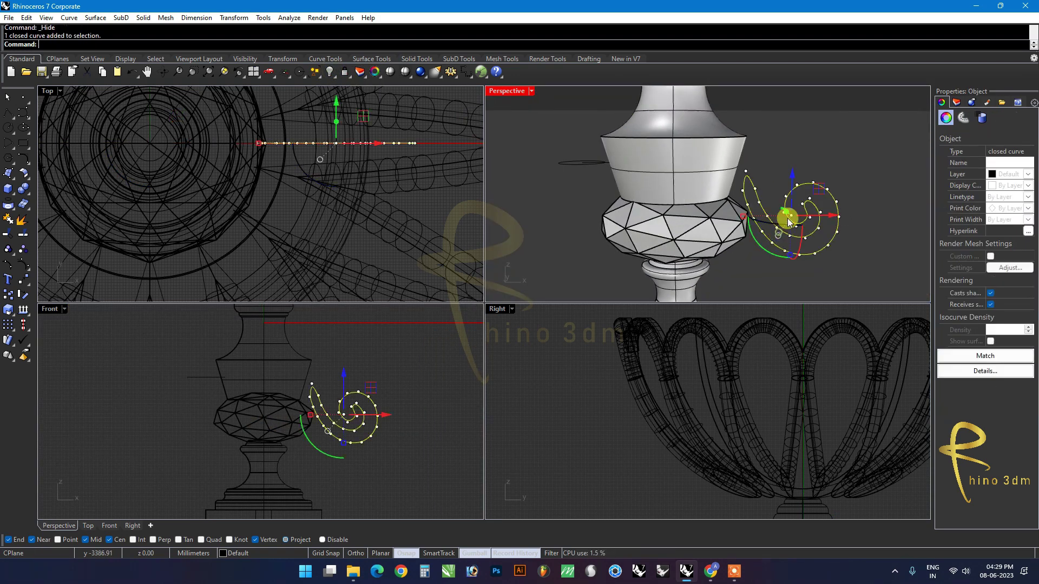
Step: Draw a small rectangle with corners near the spiral's top tip
{"action": "left_click", "coordinate": [792, 171]}
{"action": "scroll", "coordinate": [747, 167], "scroll_direction": "up", "scroll_amount": 2}
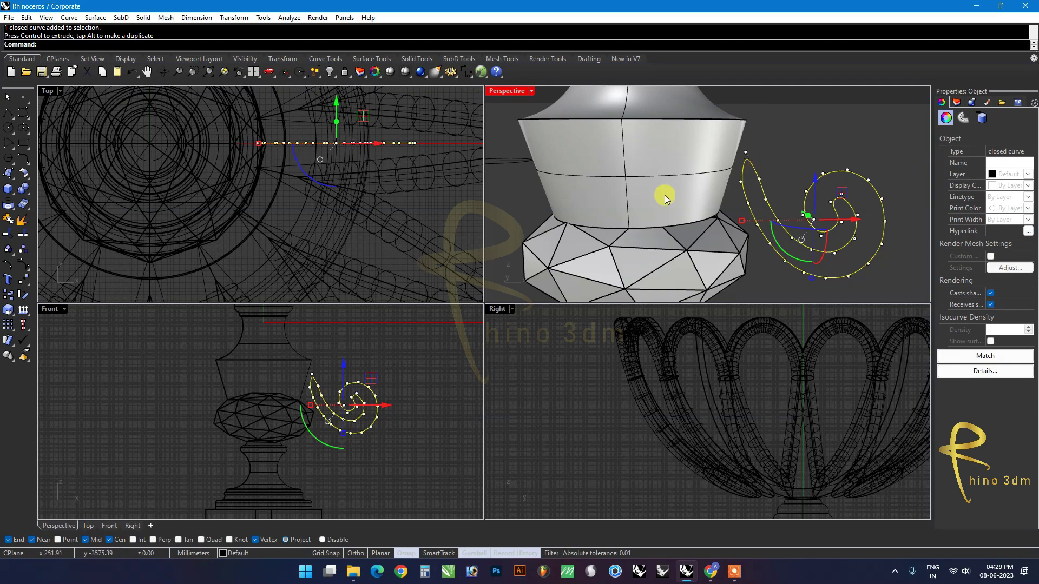
{"action": "left_click", "coordinate": [23, 143]}
{"action": "scroll", "coordinate": [703, 209], "scroll_direction": "up", "scroll_amount": 3}
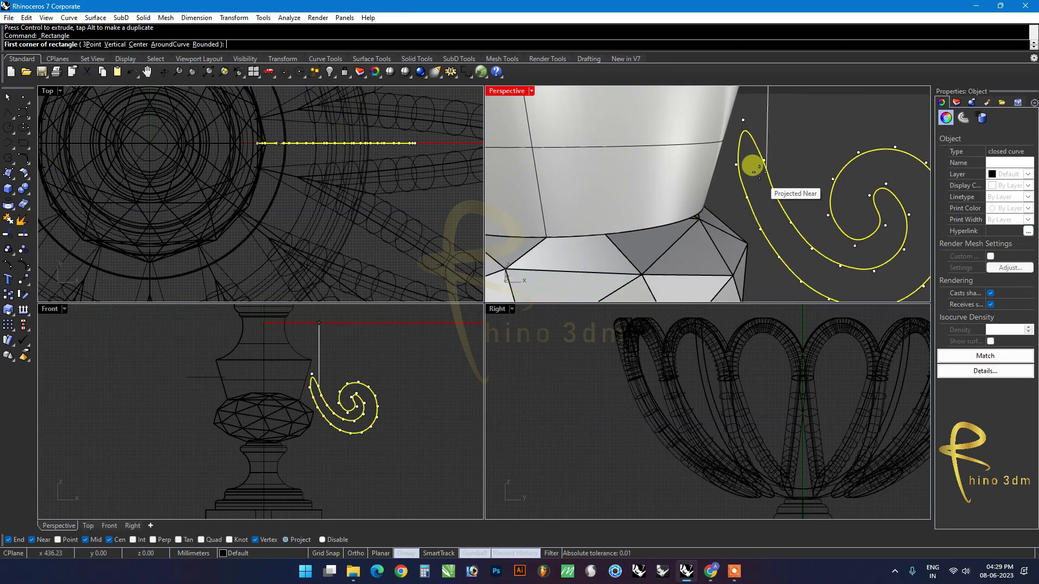
{"action": "scroll", "coordinate": [295, 387], "scroll_direction": "up", "scroll_amount": 3}
{"action": "scroll", "coordinate": [343, 348], "scroll_direction": "up", "scroll_amount": 3}
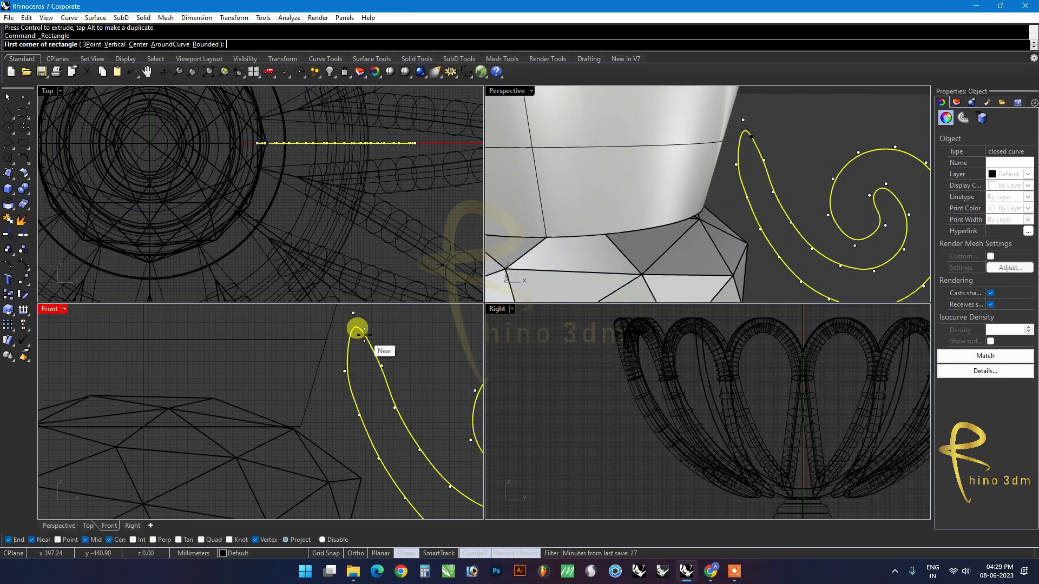
{"action": "left_click", "coordinate": [303, 321]}
{"action": "left_click", "coordinate": [368, 361]}
Step: Move the rectangle and spiral so they overlap at the spiral's end
{"action": "right_click_drag", "start_coordinate": [336, 316], "coordinate": [336, 350]}
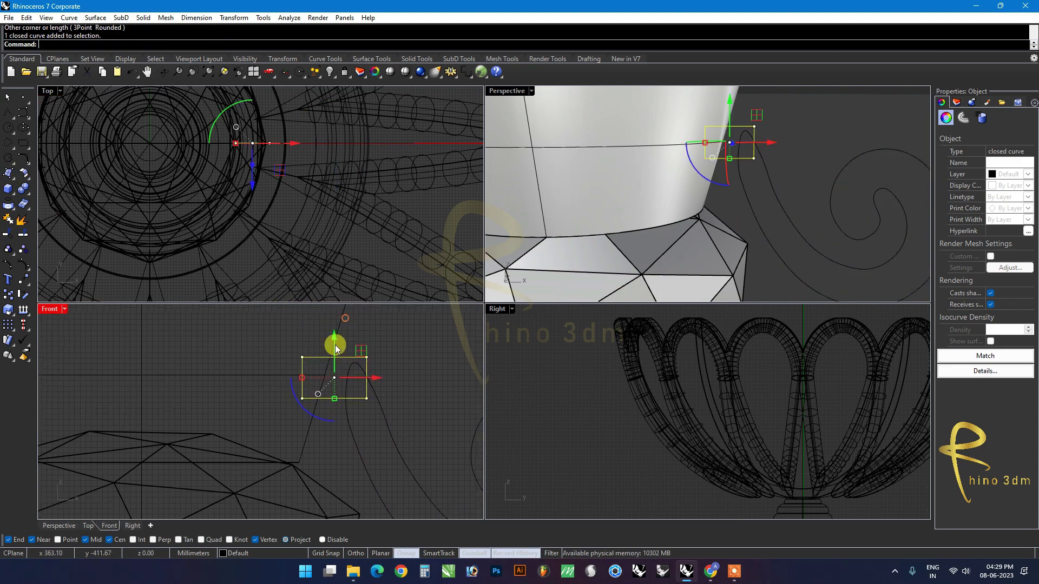
{"action": "left_click_drag", "start_coordinate": [338, 361], "coordinate": [350, 371]}
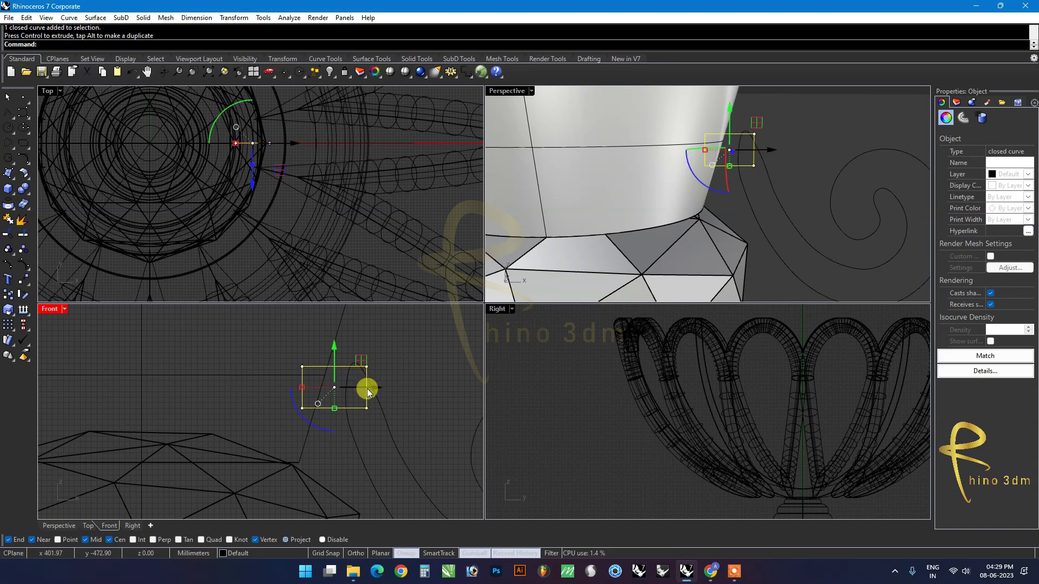
{"action": "left_click", "coordinate": [379, 401]}
{"action": "right_click_drag", "start_coordinate": [396, 428], "coordinate": [319, 455]}
{"action": "left_click_drag", "start_coordinate": [429, 478], "coordinate": [453, 482]}
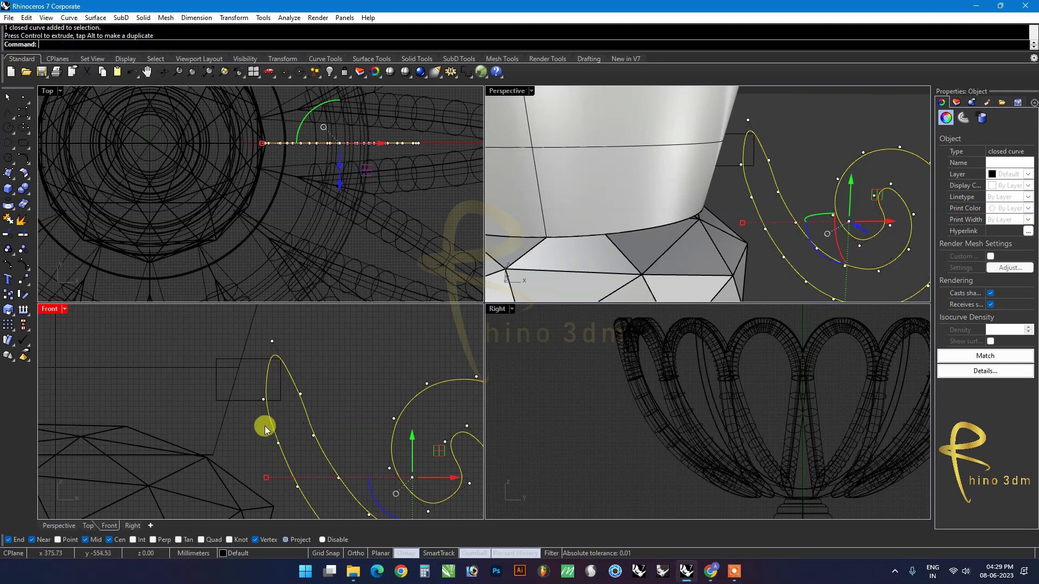
Step: Select the spiral and rectangle together and trim a piece of the overlap
{"action": "left_click", "coordinate": [252, 401], "text": "shift"}
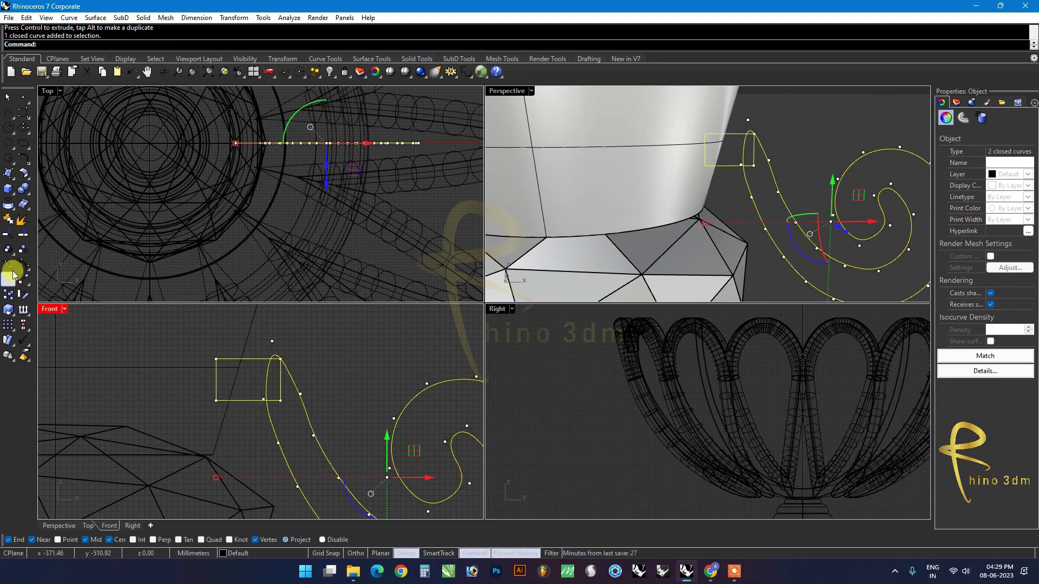
{"action": "left_click", "coordinate": [7, 233]}
{"action": "scroll", "coordinate": [261, 325], "scroll_direction": "up", "scroll_amount": 3}
{"action": "left_click", "coordinate": [281, 378]}
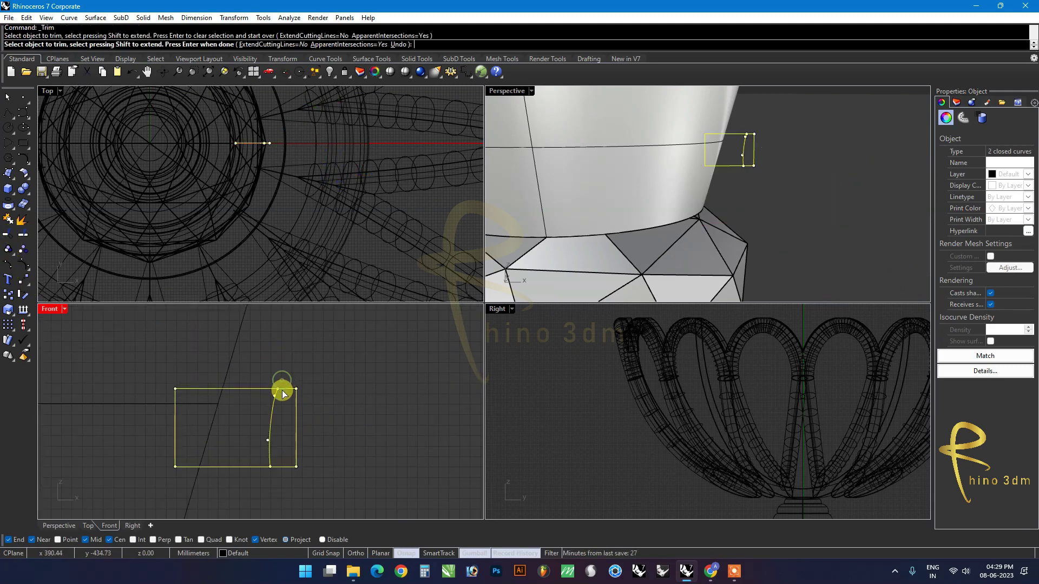
Step: Undo the mistaken cut and trim away the overlapping rectangle and spiral segments
{"action": "key", "text": "ctrl+z"}
{"action": "left_click", "coordinate": [295, 456]}
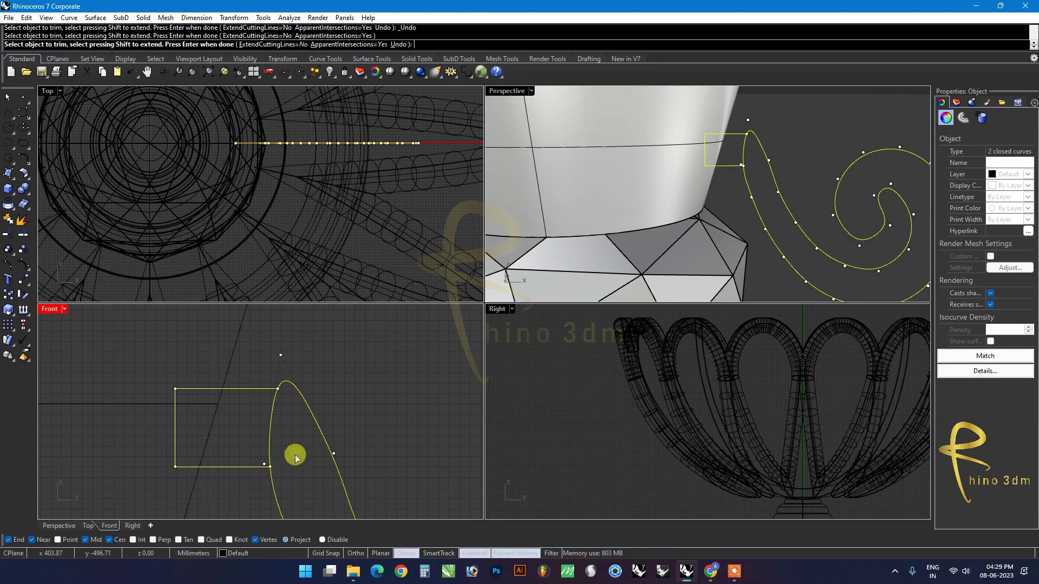
{"action": "right_click", "coordinate": [250, 375]}
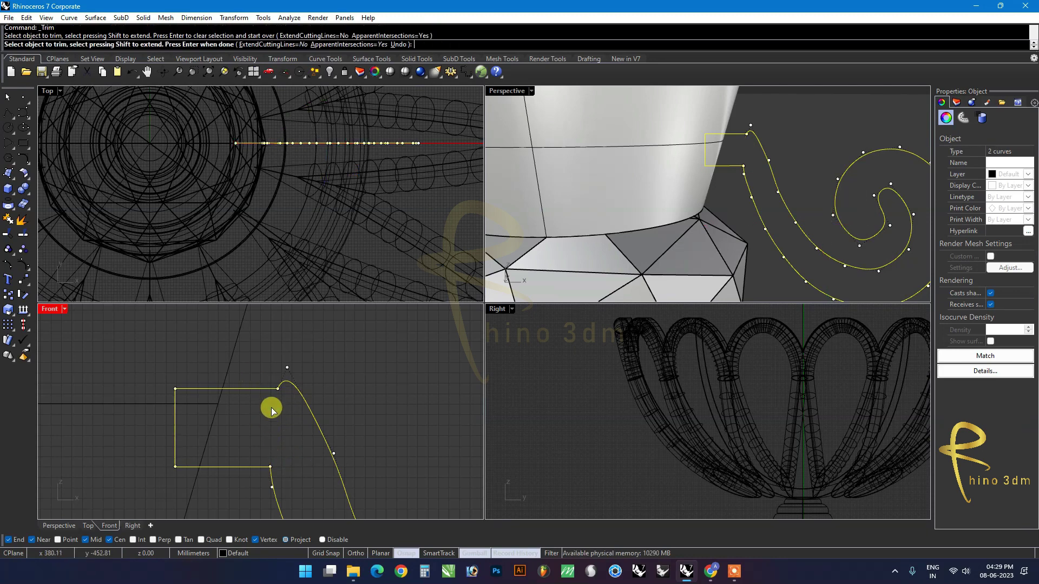
{"action": "left_click", "coordinate": [274, 406]}
{"action": "key", "text": "Escape"}
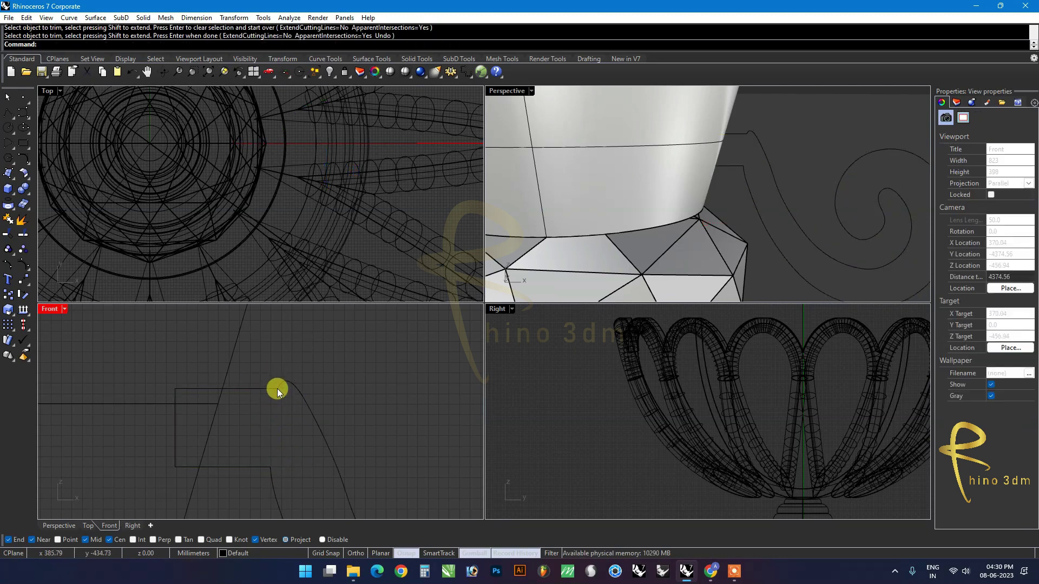
Step: Join the two trimmed curves into one closed arm profile
{"action": "left_click", "coordinate": [278, 388]}
{"action": "left_click", "coordinate": [284, 406], "text": "shift"}
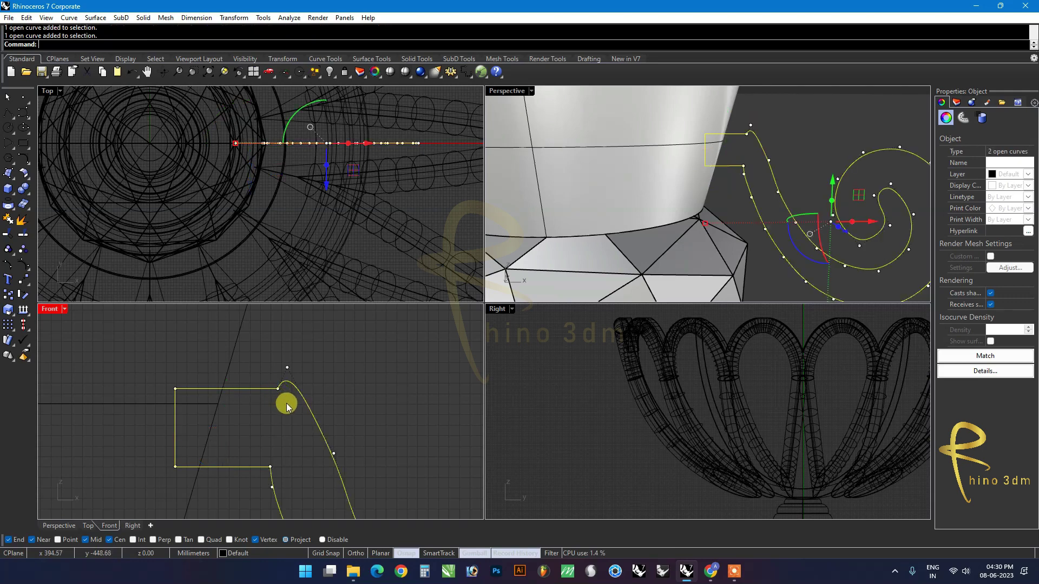
{"action": "key", "text": "ctrl+j"}
Step: Lower the bump's control point and adjust another point on the closed arm curve
{"action": "scroll", "coordinate": [279, 393], "scroll_direction": "up", "scroll_amount": 3}
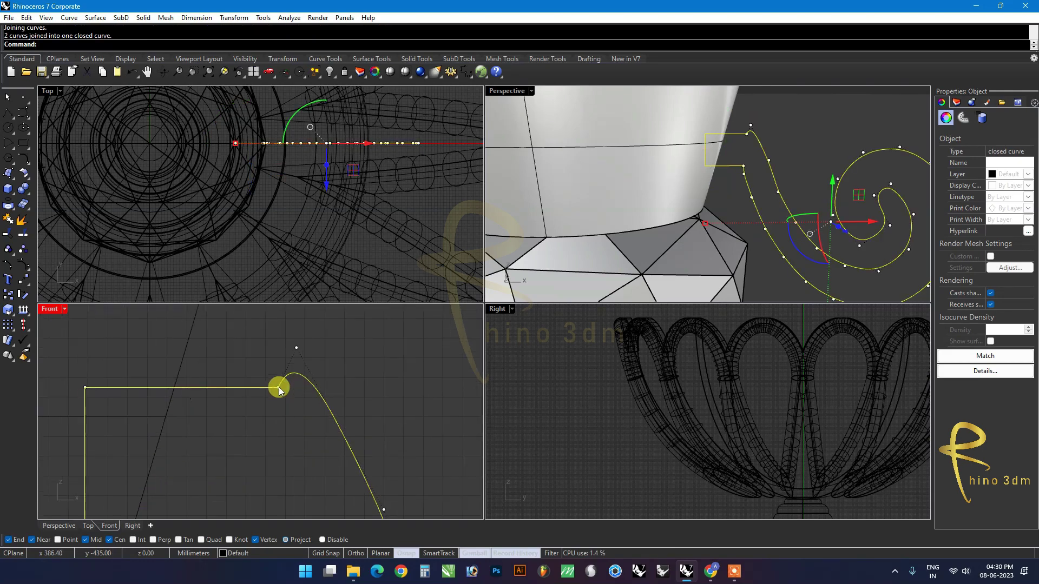
{"action": "left_click", "coordinate": [297, 348]}
{"action": "left_click_drag", "start_coordinate": [298, 309], "coordinate": [297, 355]}
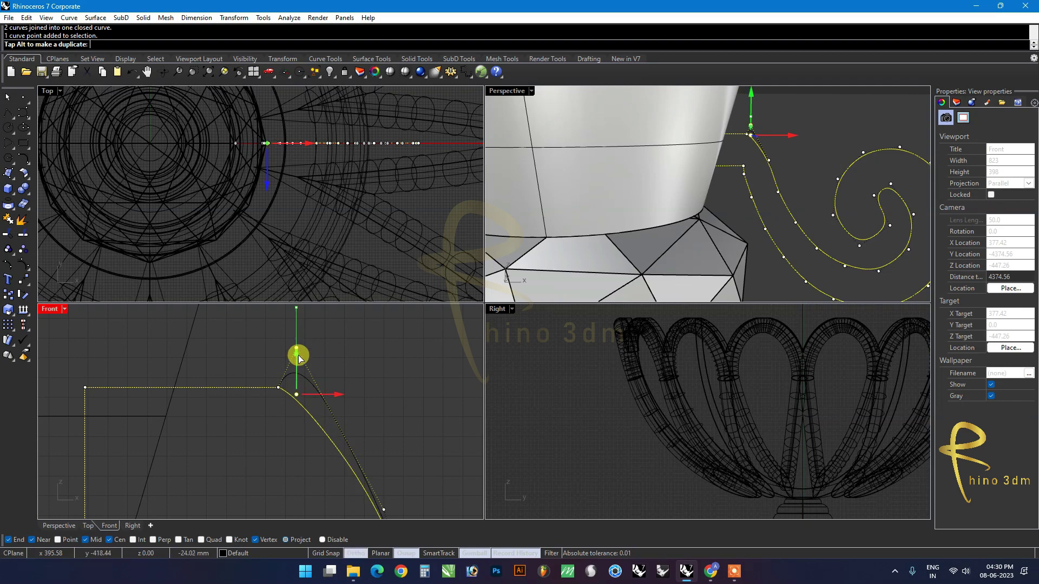
{"action": "scroll", "coordinate": [301, 431], "scroll_direction": "down", "scroll_amount": 3}
{"action": "scroll", "coordinate": [298, 436], "scroll_direction": "down", "scroll_amount": 1}
{"action": "left_click", "coordinate": [300, 440]}
{"action": "left_click", "coordinate": [297, 421]}
{"action": "scroll", "coordinate": [279, 417], "scroll_direction": "up", "scroll_amount": 2}
{"action": "left_click", "coordinate": [290, 414]}
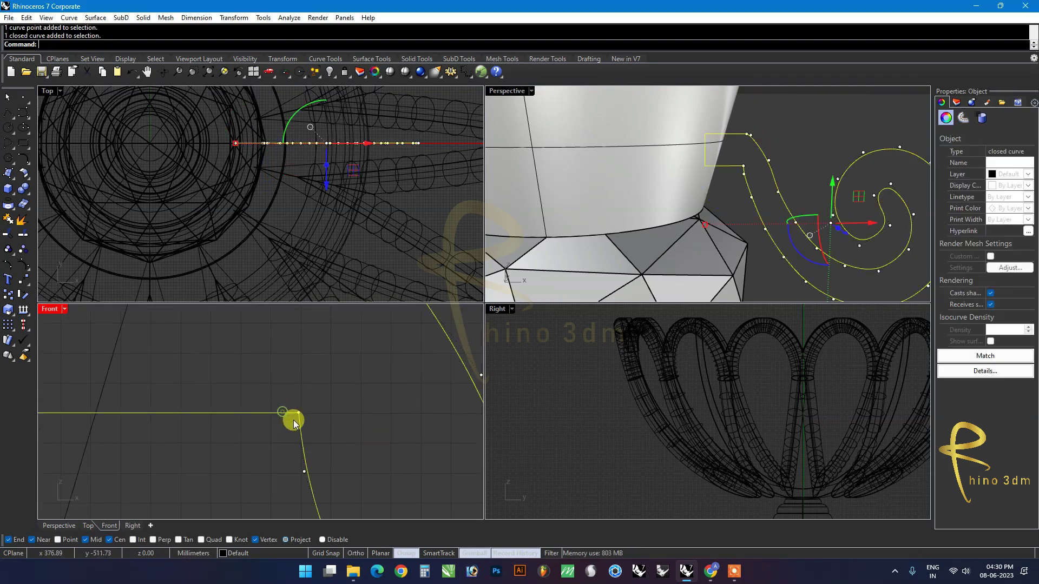
{"action": "type", "text": "Fil"}
{"action": "key", "text": "Return"}
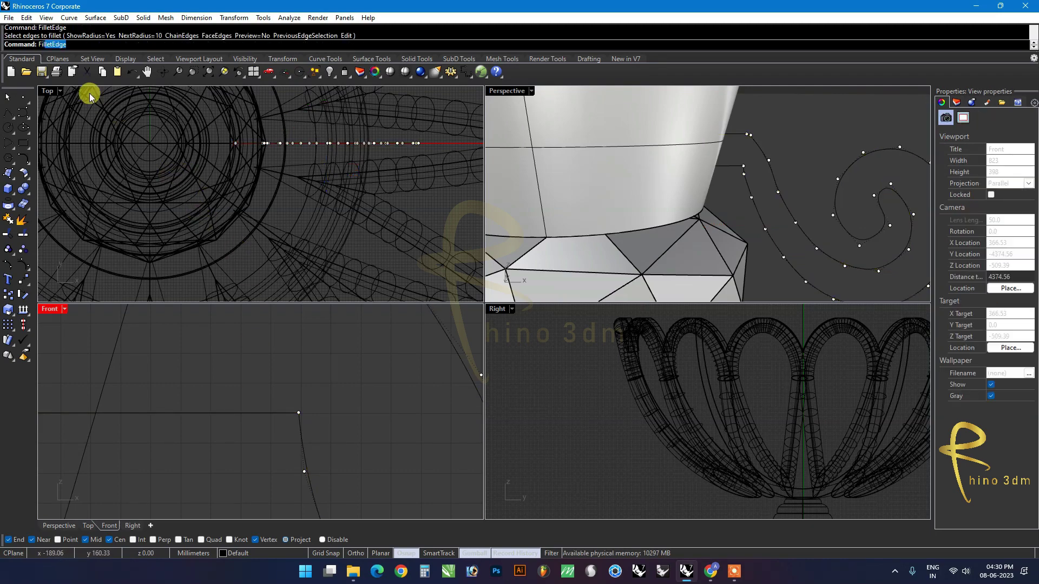
Step: Fillet one corner of the arm curve at radius 50
{"action": "left_click", "coordinate": [76, 54]}
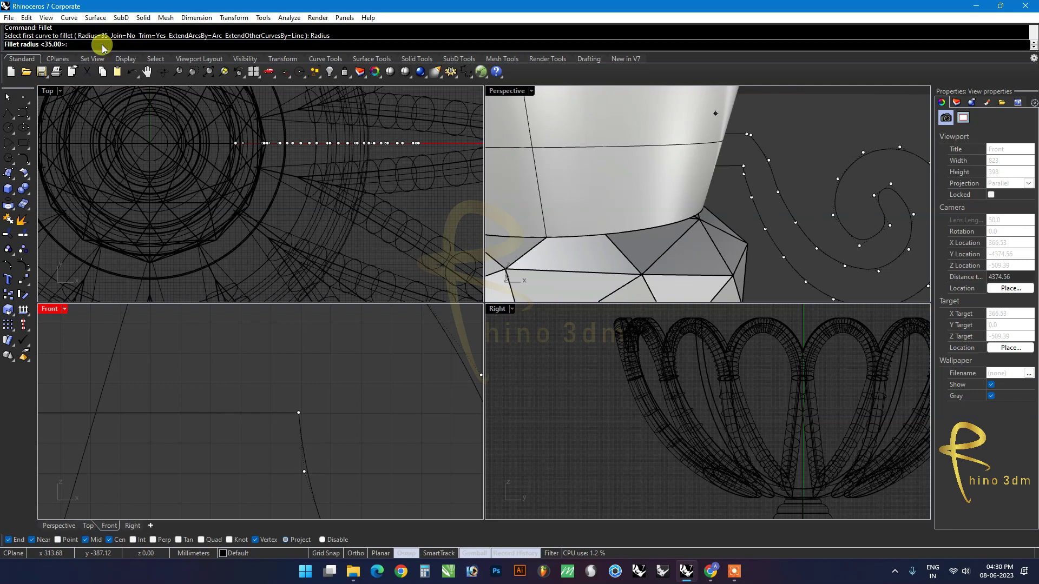
{"action": "type", "text": "50"}
{"action": "key", "text": "Return"}
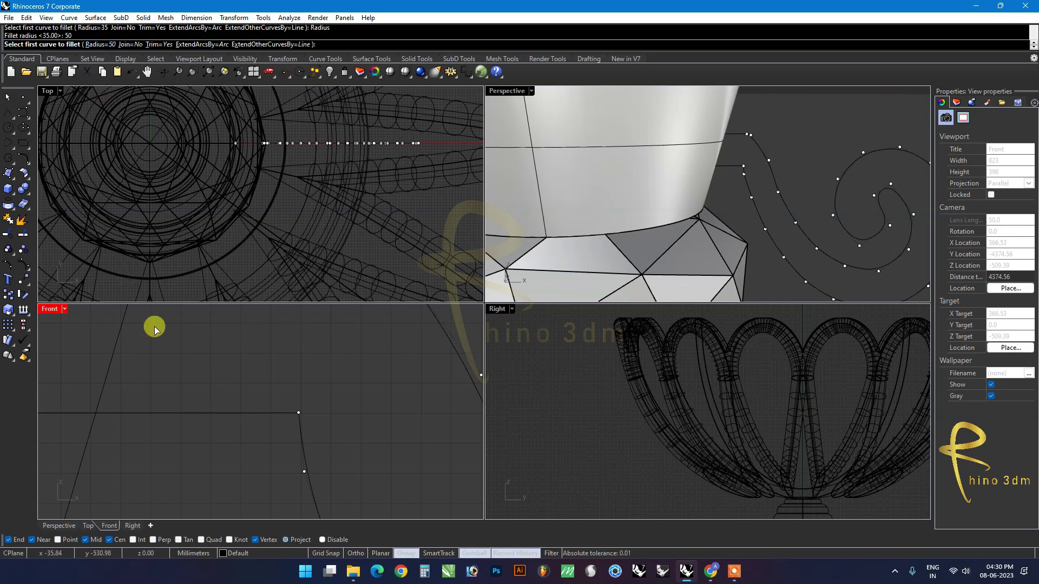
{"action": "left_click", "coordinate": [262, 414]}
{"action": "left_click", "coordinate": [301, 443]}
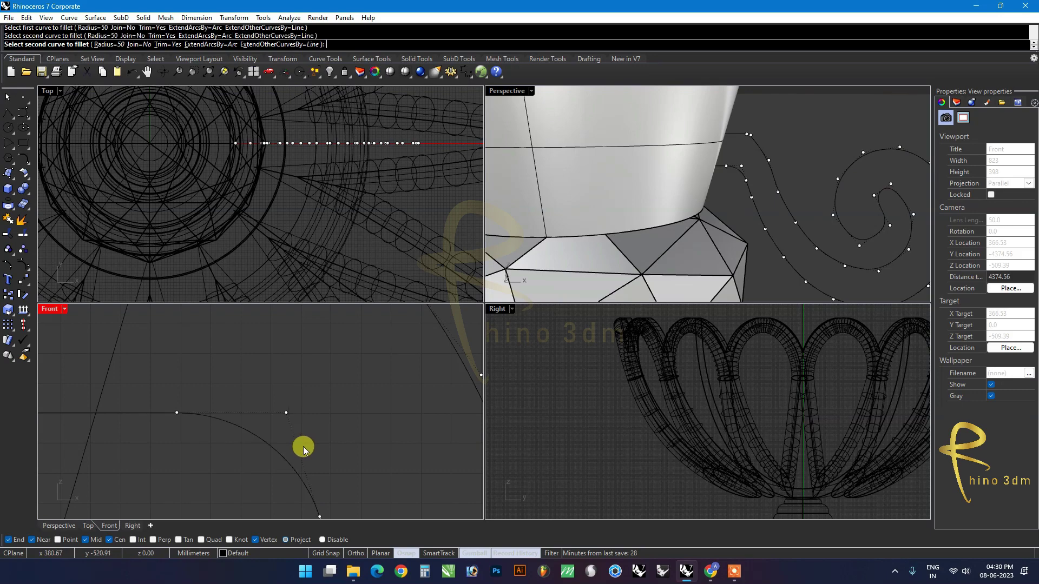
{"action": "scroll", "coordinate": [282, 411], "scroll_direction": "down", "scroll_amount": 3}
{"action": "key", "text": "Return"}
{"action": "key", "text": "Escape"}
{"action": "scroll", "coordinate": [362, 411], "scroll_direction": "down", "scroll_amount": 4}
{"action": "scroll", "coordinate": [326, 360], "scroll_direction": "up", "scroll_amount": 3}
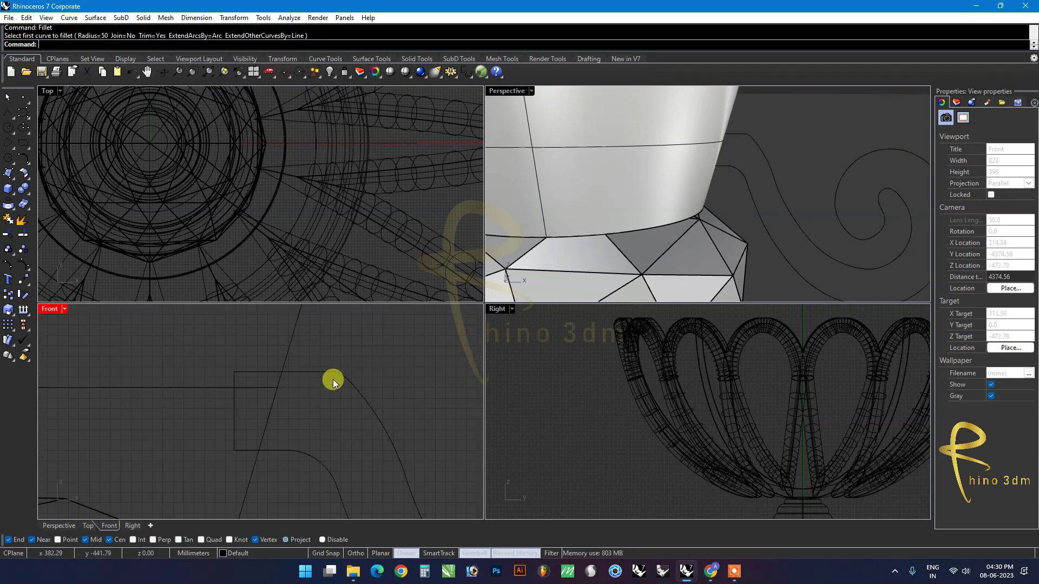
Step: Try a radius 10 fillet on the tab's top-right corner, then undo it
{"action": "right_click", "coordinate": [39, 46]}
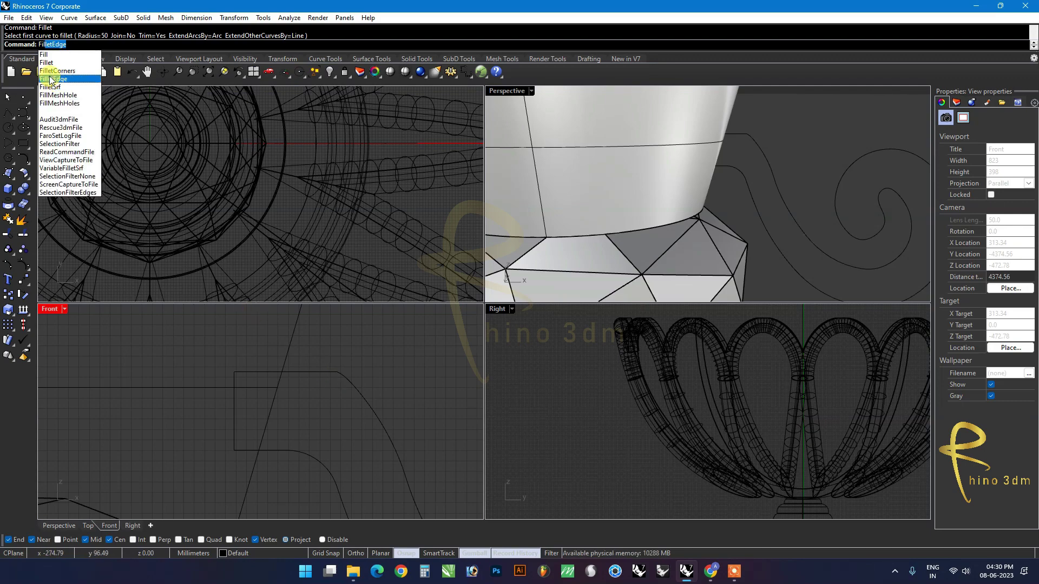
{"action": "left_click", "coordinate": [65, 63]}
{"action": "left_click", "coordinate": [107, 44]}
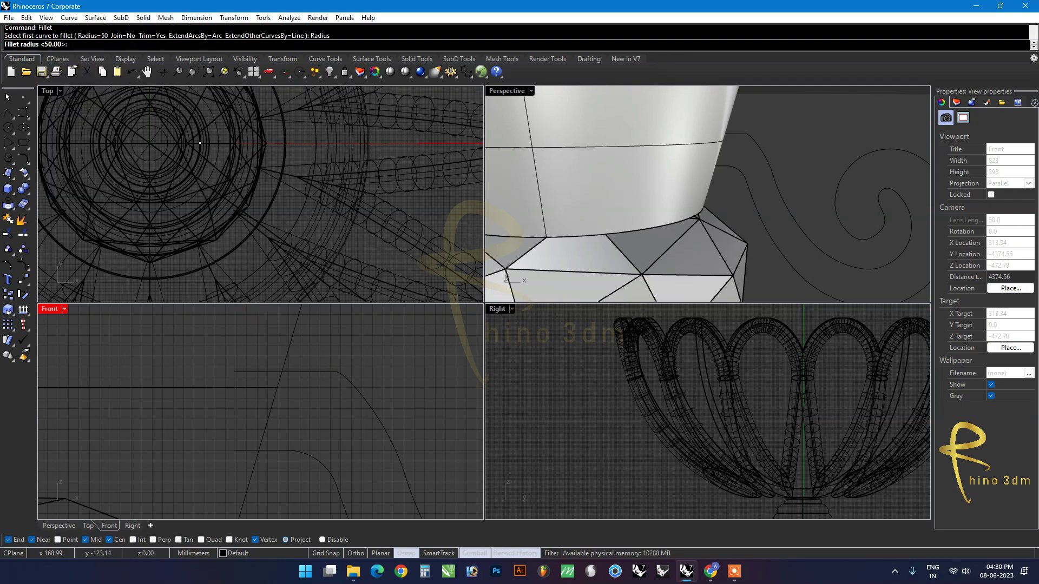
{"action": "type", "text": "10"}
{"action": "key", "text": "Return"}
{"action": "left_click", "coordinate": [322, 376]}
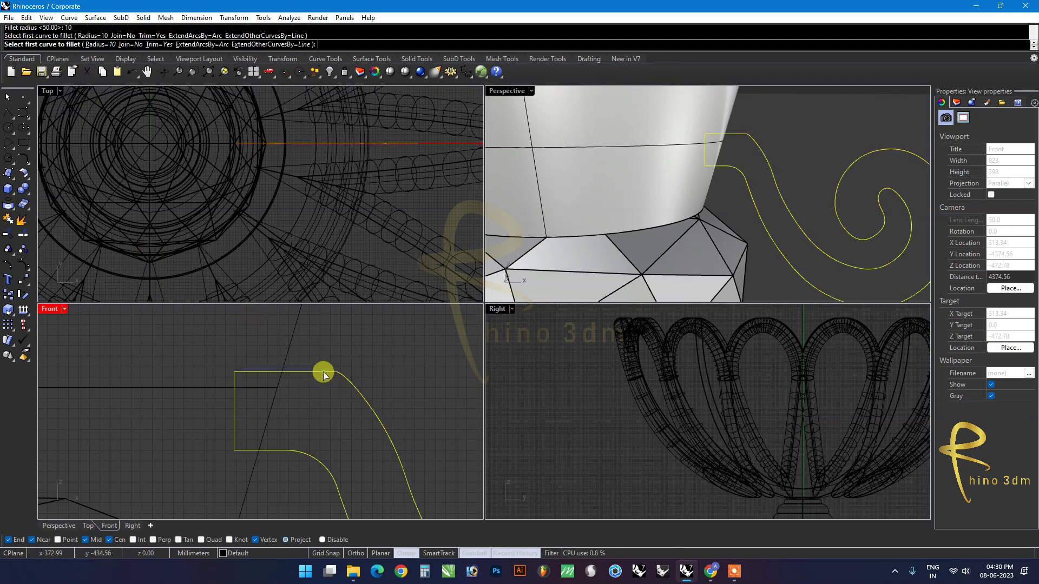
{"action": "left_click", "coordinate": [352, 387]}
{"action": "scroll", "coordinate": [346, 382], "scroll_direction": "up", "scroll_amount": 5}
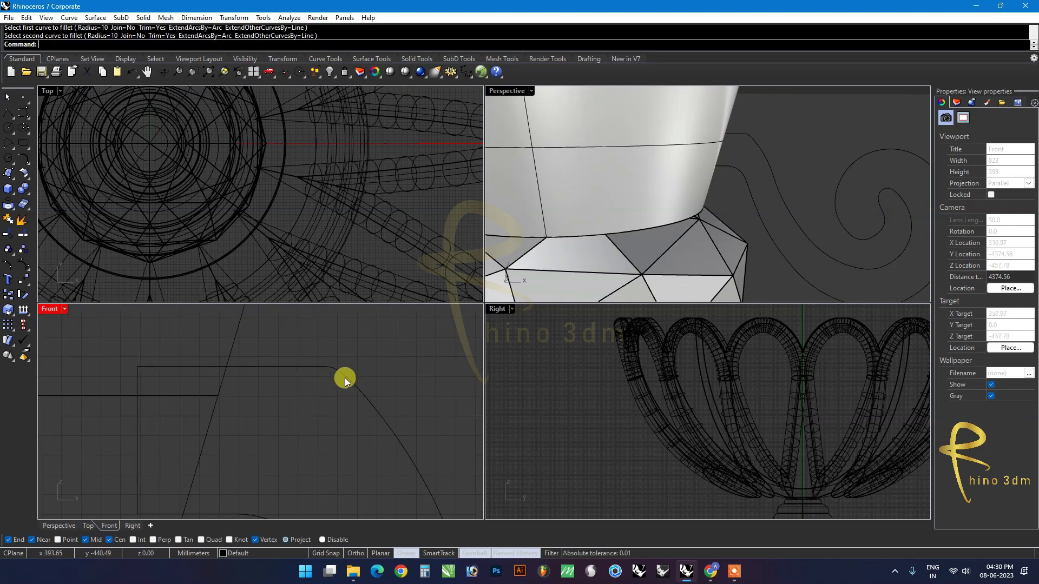
{"action": "key", "text": "ctrl+z"}
Step: Round the tab's top-right corner with a 40 mm fillet
{"action": "type", "text": "FilletEdge"}
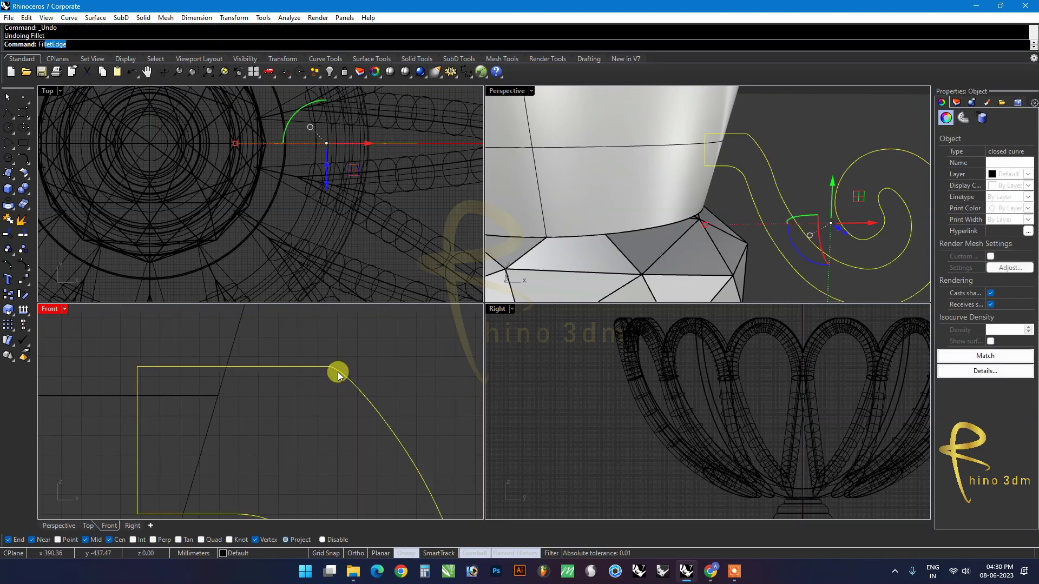
{"action": "left_click", "coordinate": [54, 55]}
{"action": "left_click", "coordinate": [114, 45]}
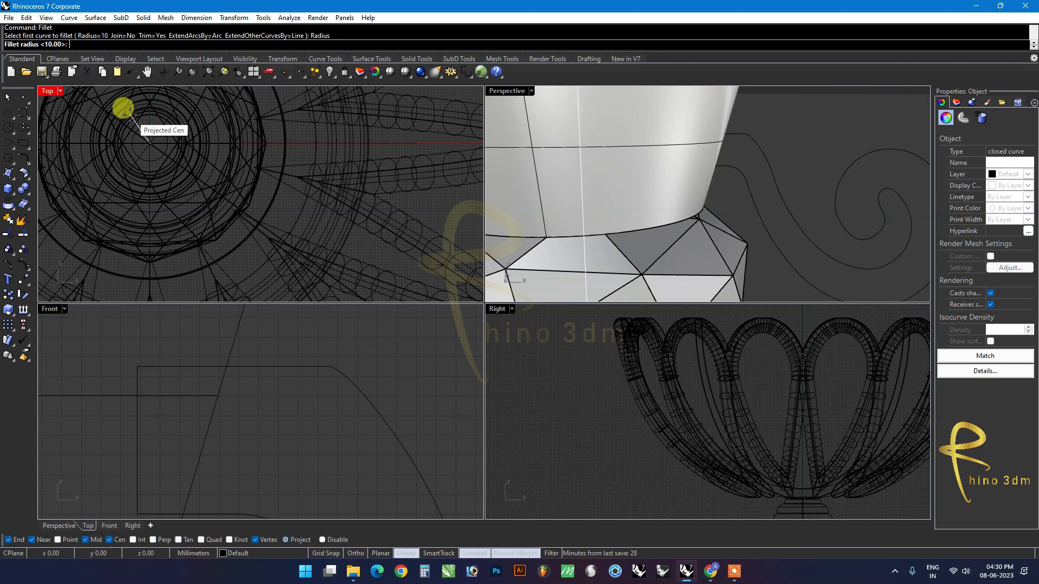
{"action": "type", "text": "40"}
{"action": "key", "text": "Return"}
{"action": "left_click", "coordinate": [297, 366]}
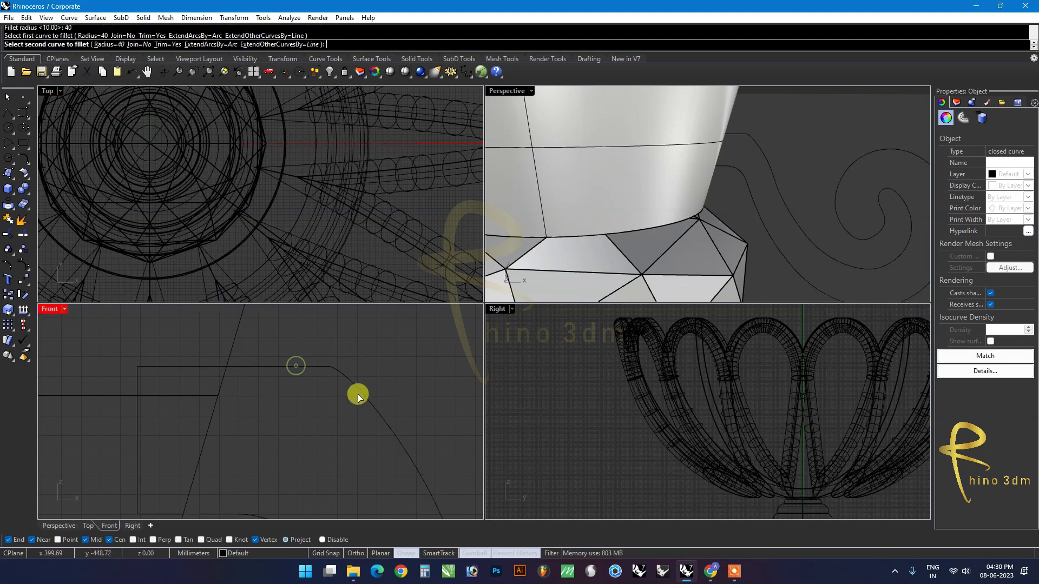
{"action": "left_click", "coordinate": [370, 400]}
{"action": "scroll", "coordinate": [329, 358], "scroll_direction": "down", "scroll_amount": 4}
{"action": "scroll", "coordinate": [386, 371], "scroll_direction": "up", "scroll_amount": 2}
Step: Nudge a control point to smooth the arm curve, then reselect the finished curve
{"action": "left_click", "coordinate": [381, 405]}
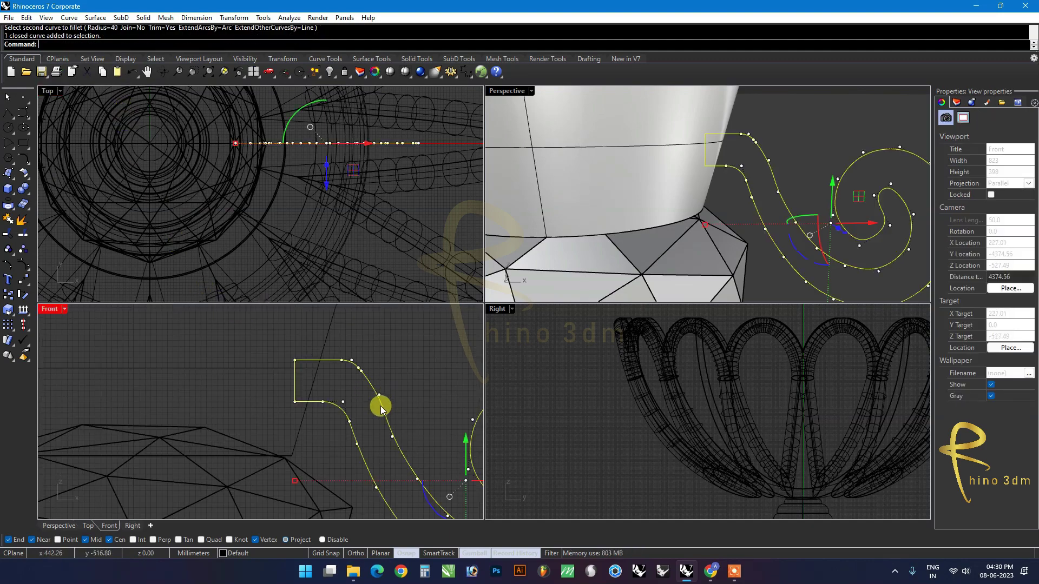
{"action": "key", "text": "F10"}
{"action": "left_click", "coordinate": [376, 378]}
{"action": "left_click_drag", "start_coordinate": [390, 368], "coordinate": [406, 360]}
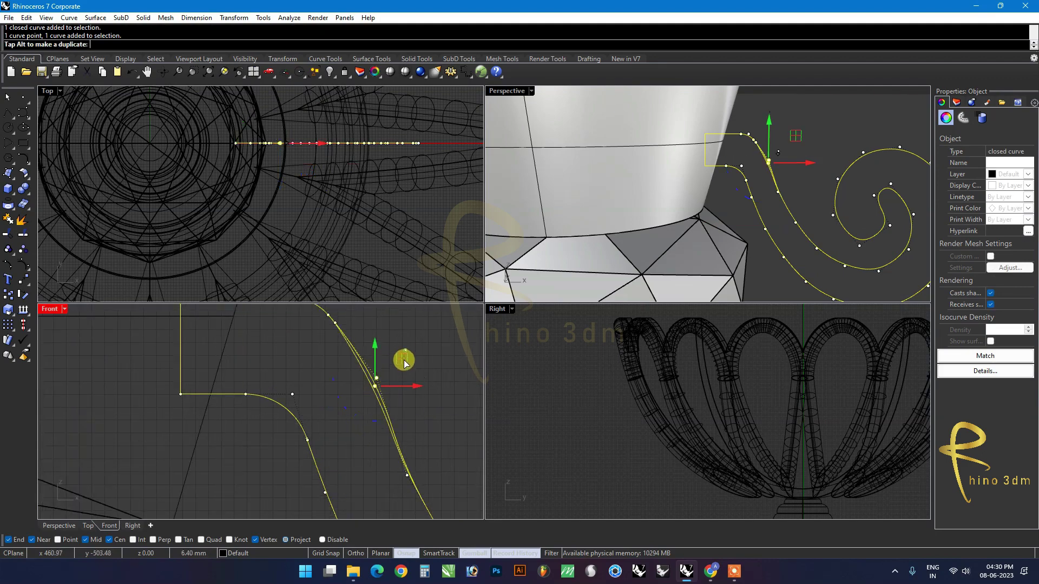
{"action": "scroll", "coordinate": [403, 364], "scroll_direction": "down", "scroll_amount": 2}
{"action": "scroll", "coordinate": [404, 364], "scroll_direction": "down", "scroll_amount": 2}
{"action": "scroll", "coordinate": [400, 414], "scroll_direction": "down", "scroll_amount": 3}
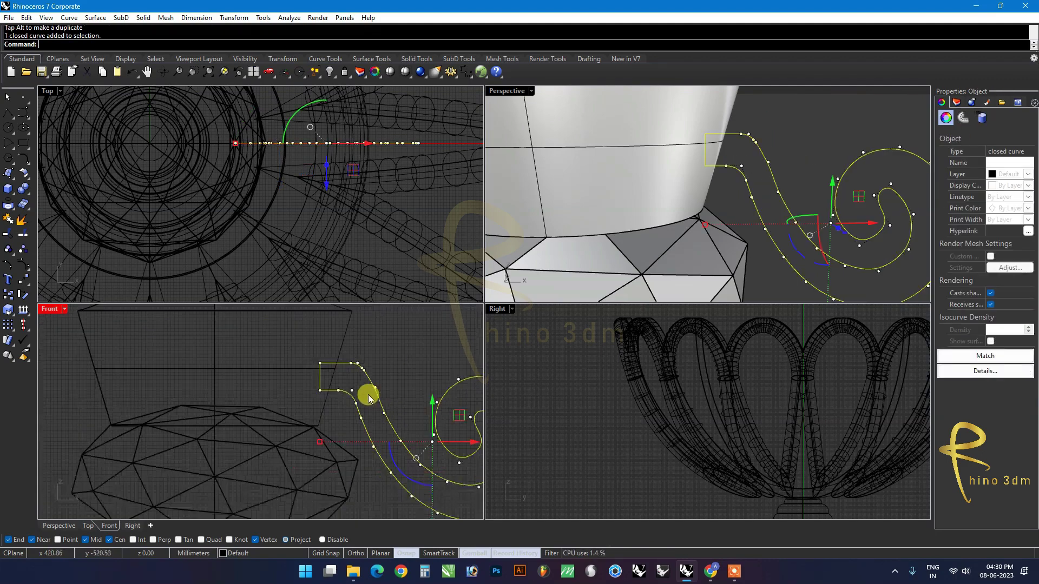
{"action": "key", "text": "Escape"}
{"action": "scroll", "coordinate": [403, 395], "scroll_direction": "up", "scroll_amount": 1}
{"action": "scroll", "coordinate": [411, 422], "scroll_direction": "up", "scroll_amount": 1}
{"action": "left_click", "coordinate": [410, 438]}
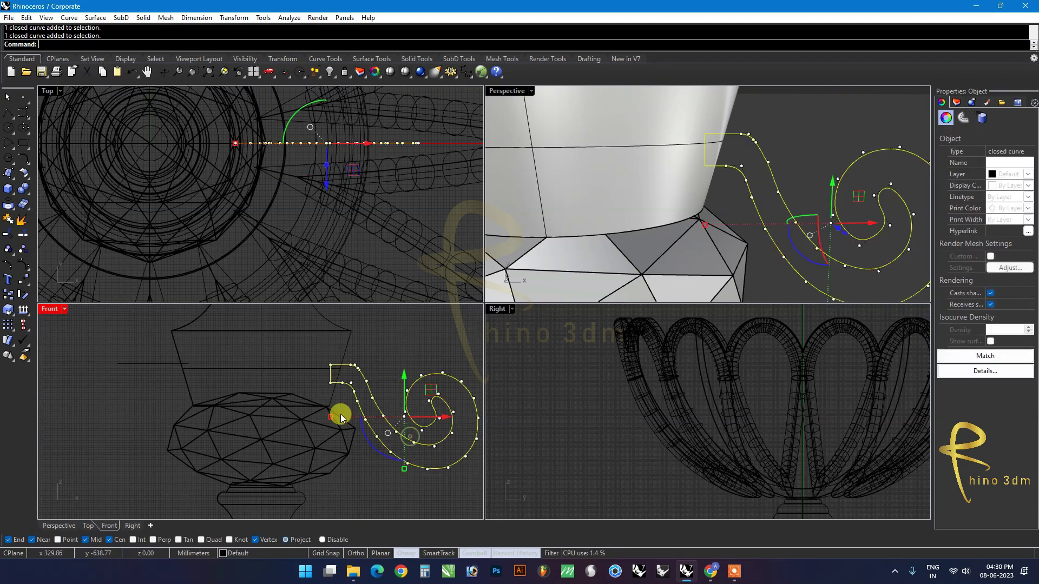
Step: Extrude the closed arm curve 50 mm into a solid scroll handle
{"action": "type", "text": "ExtrudeCrv"}
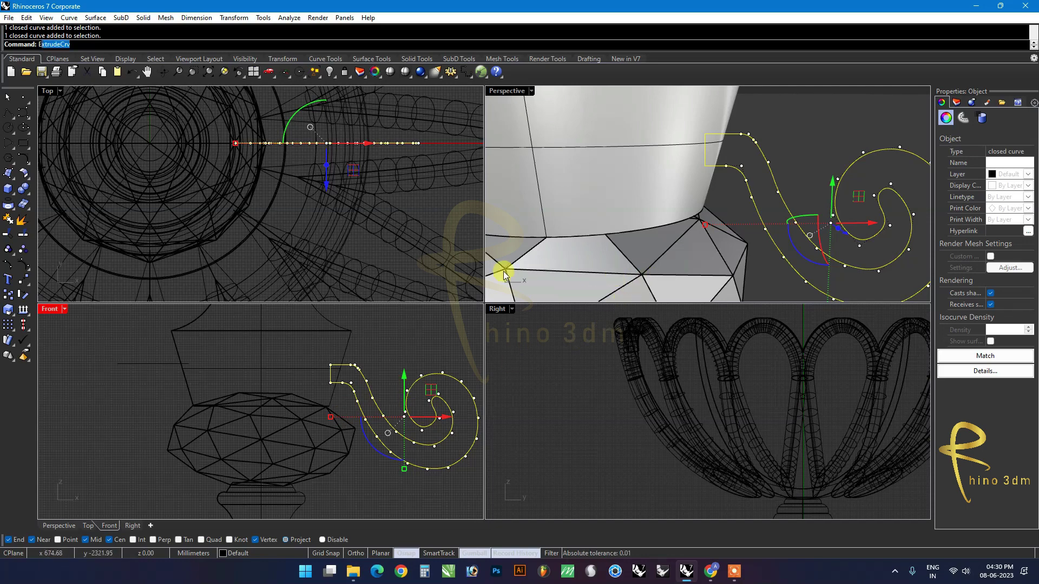
{"action": "key", "text": "Return"}
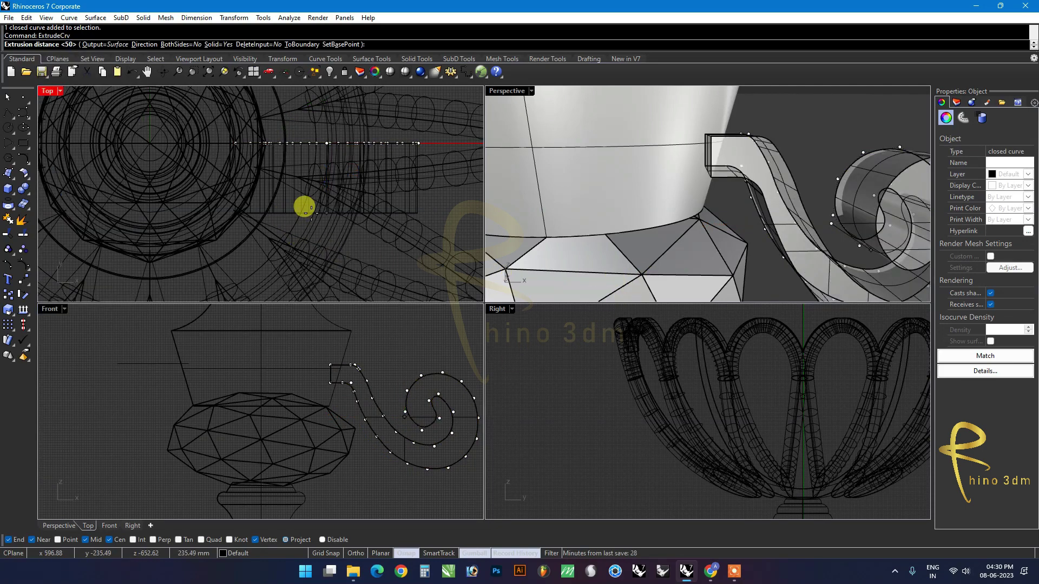
{"action": "type", "text": "50"}
{"action": "key", "text": "Return"}
{"action": "key", "text": "Escape"}
{"action": "mouse_move", "coordinate": [749, 179]}
{"action": "right_mouse_down"}
{"action": "mouse_move", "coordinate": [772, 162]}
{"action": "mouse_move", "coordinate": [670, 172]}
{"action": "mouse_move", "coordinate": [691, 170]}
{"action": "mouse_move", "coordinate": [759, 217]}
{"action": "mouse_move", "coordinate": [778, 204]}
{"action": "right_mouse_up"}
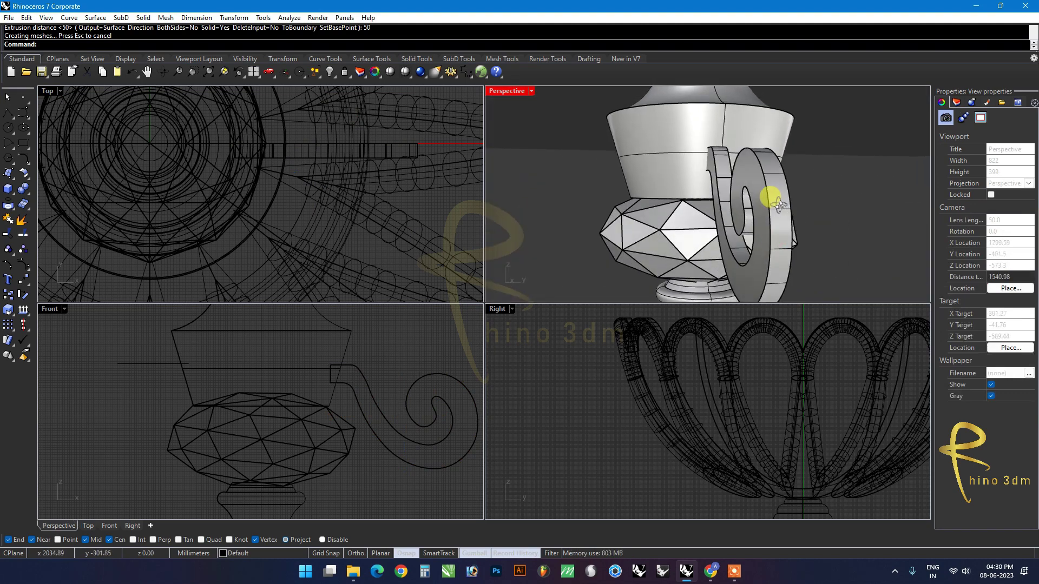
{"action": "type", "text": "FilletEdge"}
{"action": "key", "text": "Return"}
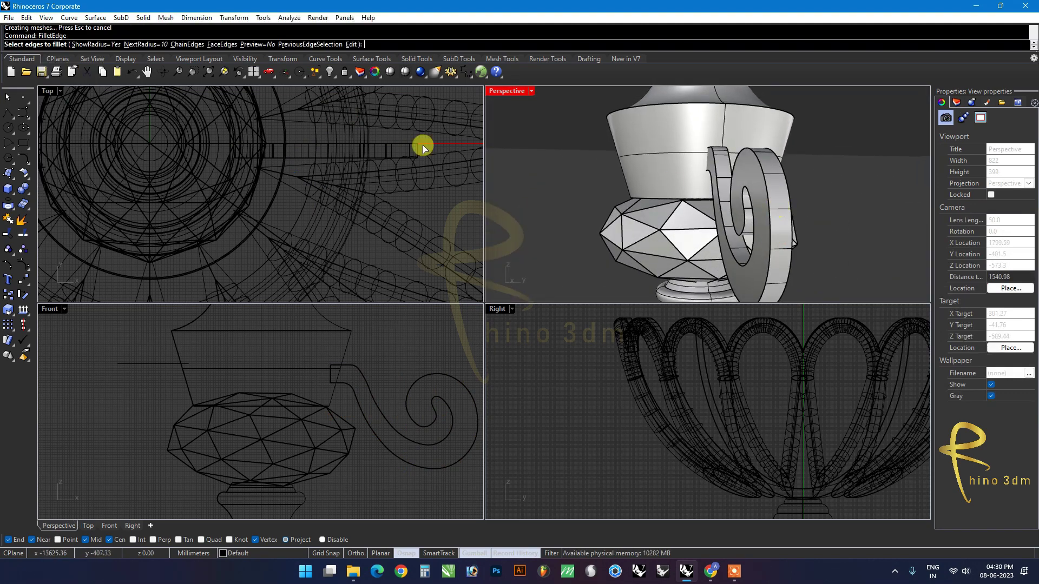
Step: Try a 10 mm fillet on the spiral handle's front edge chain, then discard it
{"action": "left_click", "coordinate": [757, 230]}
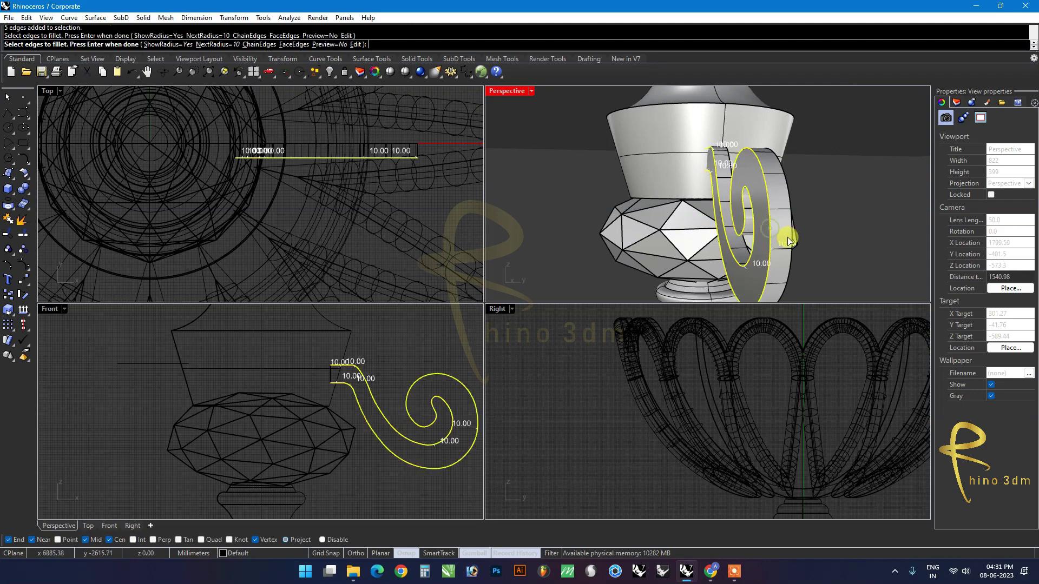
{"action": "key", "text": "Return"}
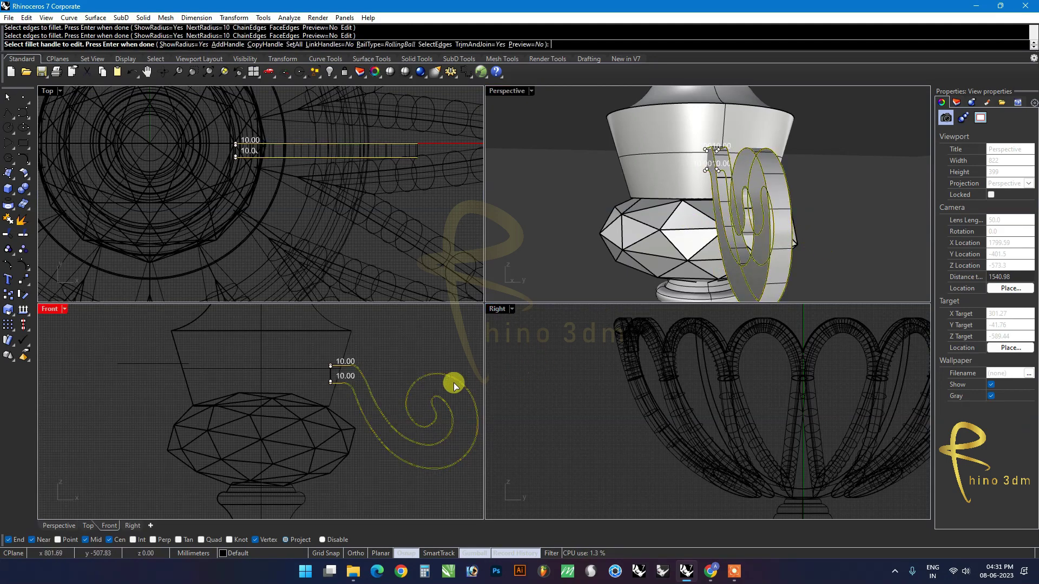
{"action": "scroll", "coordinate": [249, 151], "scroll_direction": "up", "scroll_amount": 4}
{"action": "scroll", "coordinate": [239, 149], "scroll_direction": "up", "scroll_amount": 3}
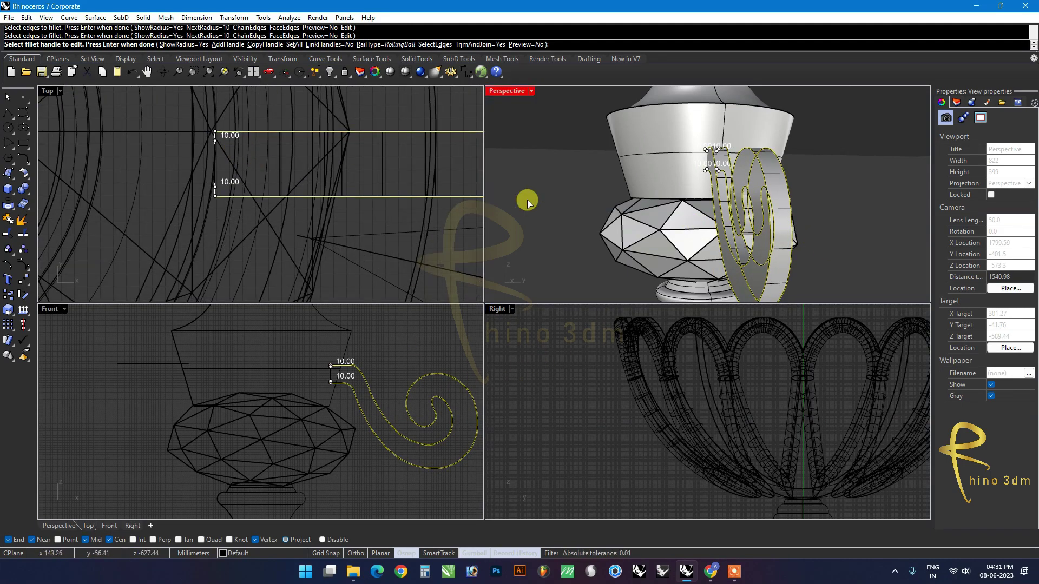
{"action": "key", "text": "Return"}
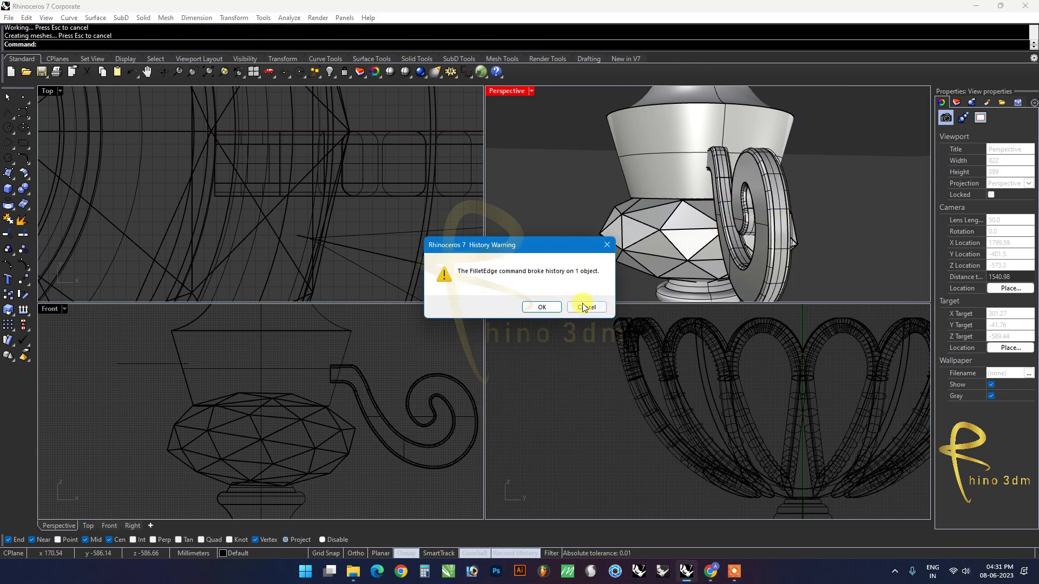
{"action": "left_click", "coordinate": [583, 303]}
{"action": "key", "text": "ctrl+z"}
{"action": "key", "text": "ctrl+y"}
Step: Try a 30 mm fillet on both side edge chains of the handle, then discard it
{"action": "type", "text": "f"}
{"action": "key", "text": "Return"}
{"action": "left_click", "coordinate": [155, 45]}
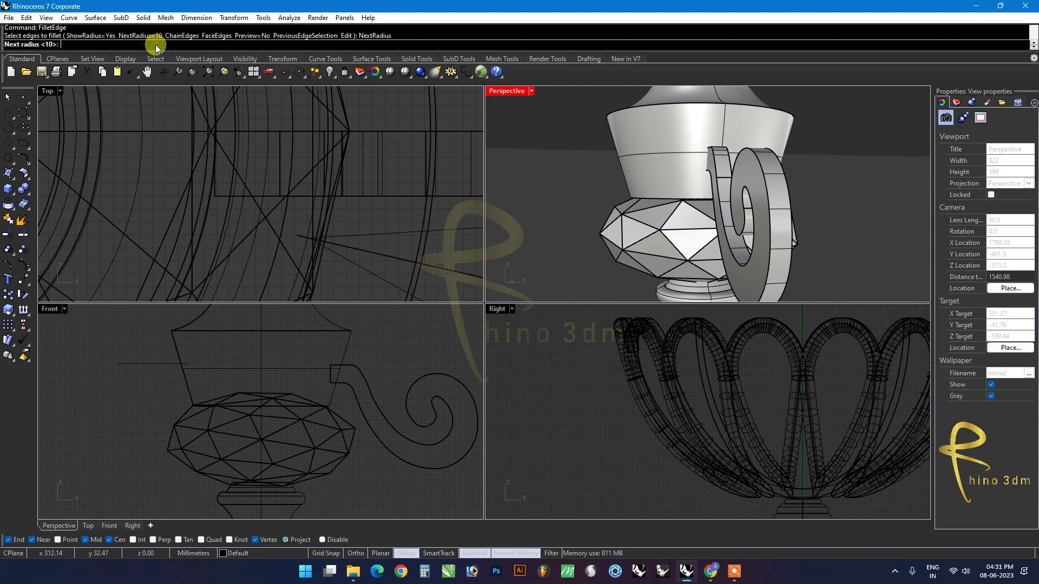
{"action": "type", "text": "0"}
{"action": "key", "text": "Return"}
{"action": "left_click", "coordinate": [765, 204]}
{"action": "left_click", "coordinate": [790, 203]}
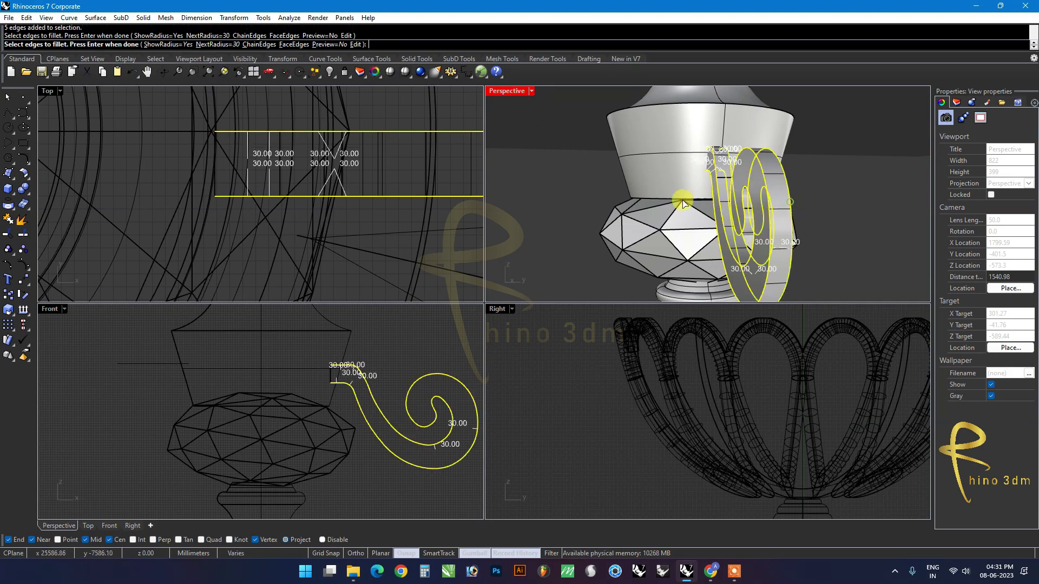
{"action": "right_click", "coordinate": [208, 160]}
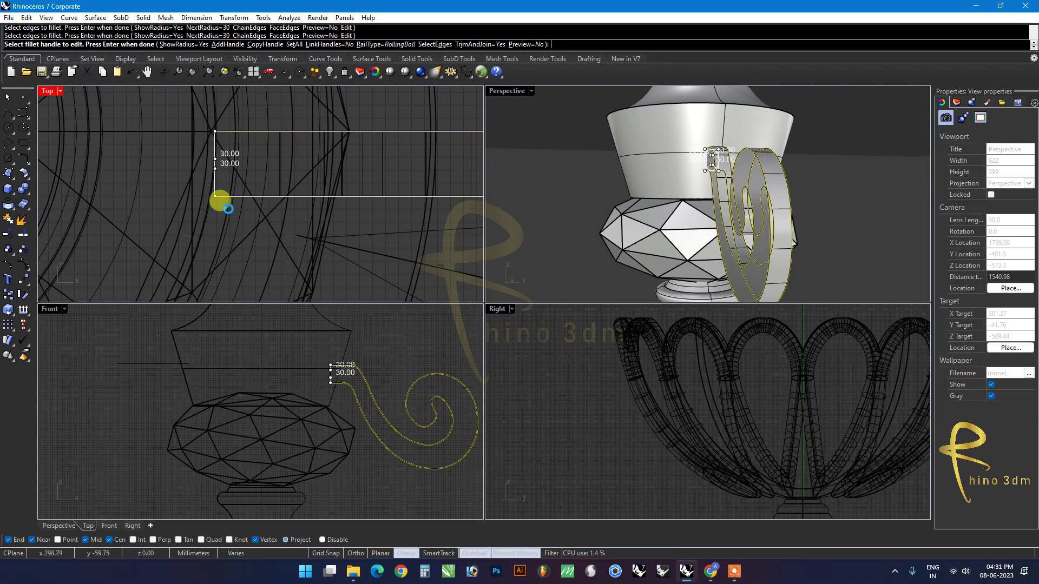
{"action": "key", "text": "Return"}
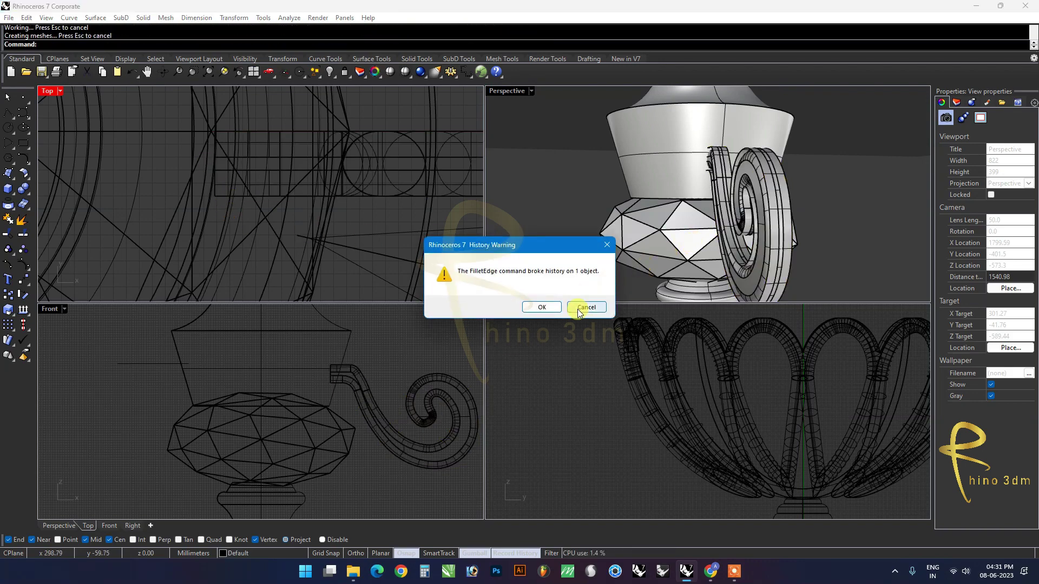
{"action": "left_click", "coordinate": [577, 308]}
Step: Try a 20 mm fillet on both sides of the handle, inspect it, then undo it
{"action": "key", "text": "Return"}
{"action": "left_click", "coordinate": [150, 45]}
{"action": "type", "text": "0"}
{"action": "key", "text": "Return"}
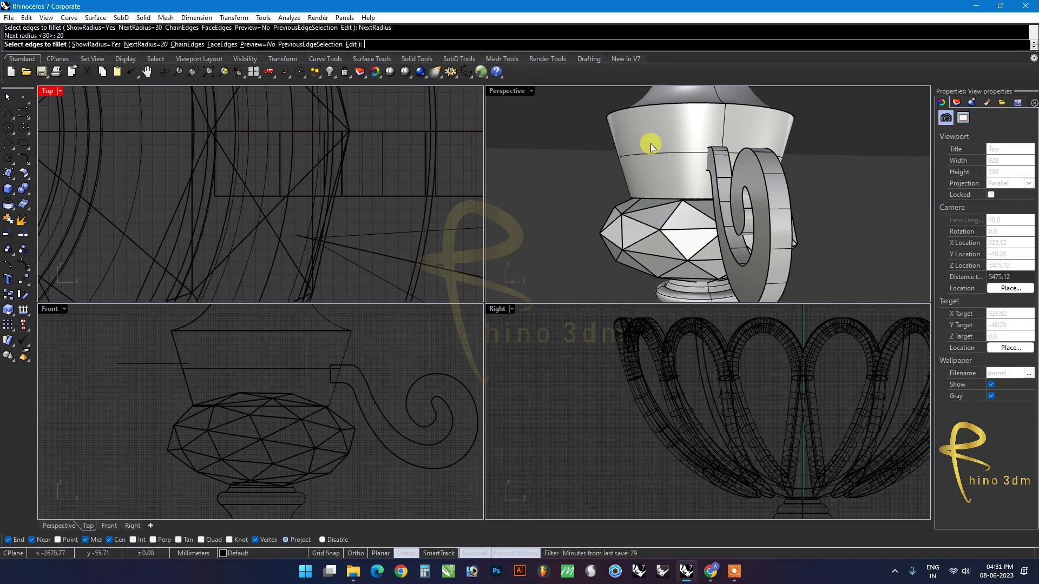
{"action": "left_click", "coordinate": [763, 202]}
{"action": "left_click", "coordinate": [794, 212]}
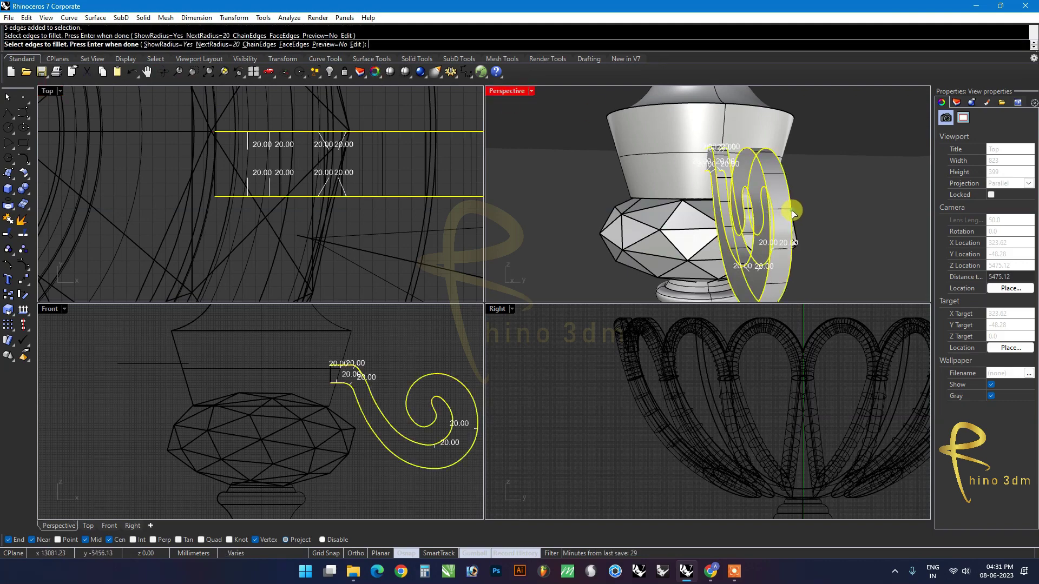
{"action": "right_click", "coordinate": [325, 222]}
{"action": "right_click", "coordinate": [252, 212]}
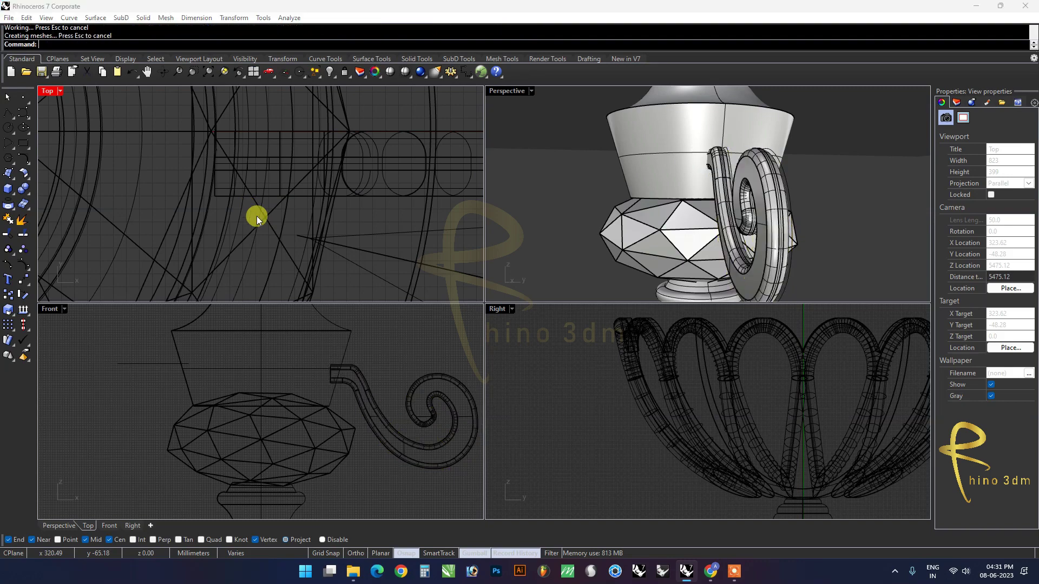
{"action": "left_click", "coordinate": [542, 307]}
{"action": "mouse_move", "coordinate": [872, 242]}
{"action": "right_mouse_down"}
{"action": "mouse_move", "coordinate": [822, 228]}
{"action": "mouse_move", "coordinate": [679, 233]}
{"action": "right_mouse_up"}
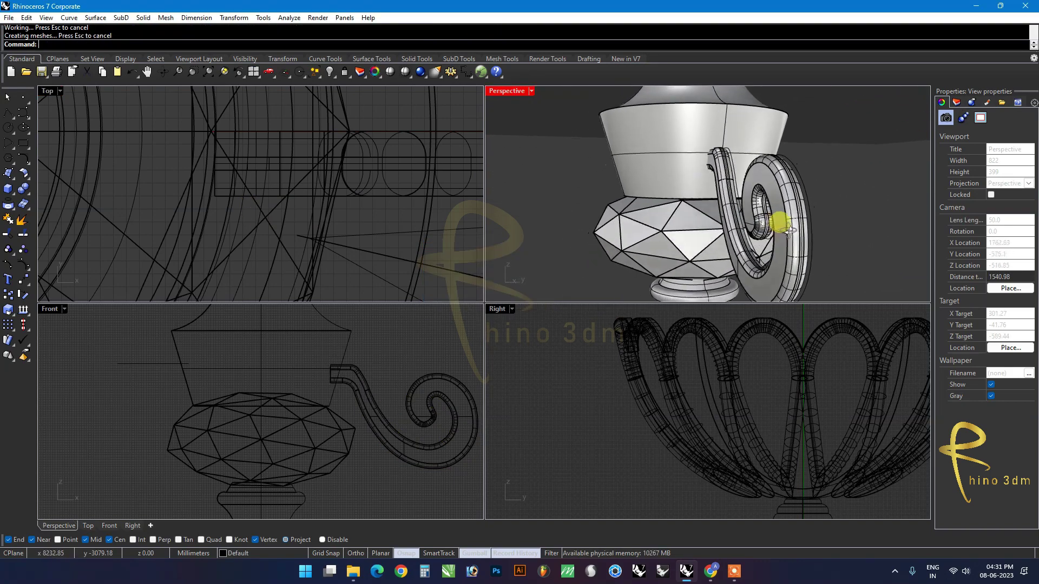
{"action": "key", "text": "ctrl+z"}
Step: Fillet the spiral handle's edge chains with a 23 mm radius and keep the result
{"action": "key", "text": "Return"}
{"action": "left_click", "coordinate": [153, 44]}
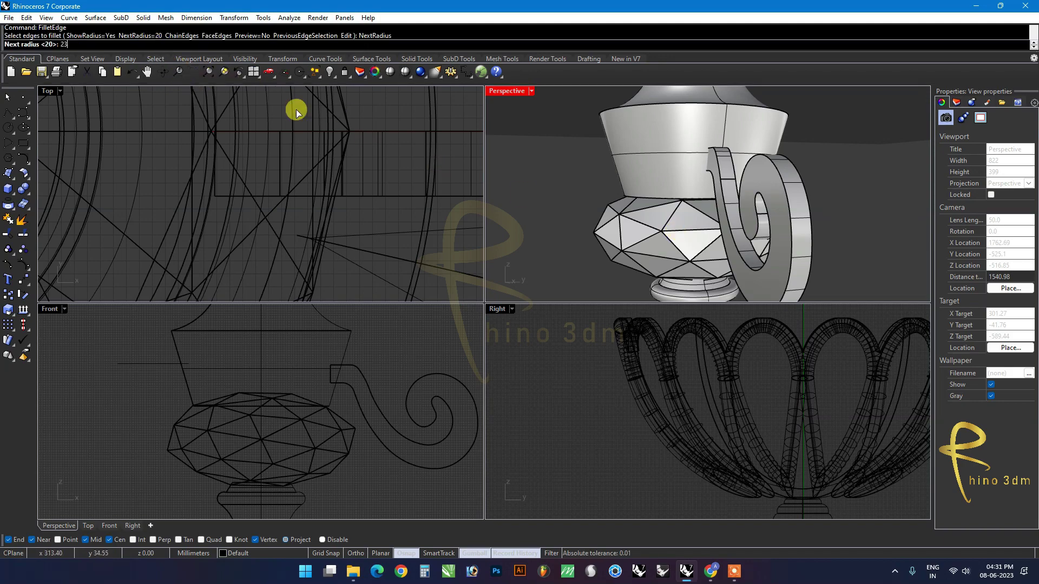
{"action": "key", "text": "Return"}
{"action": "left_click", "coordinate": [791, 214]}
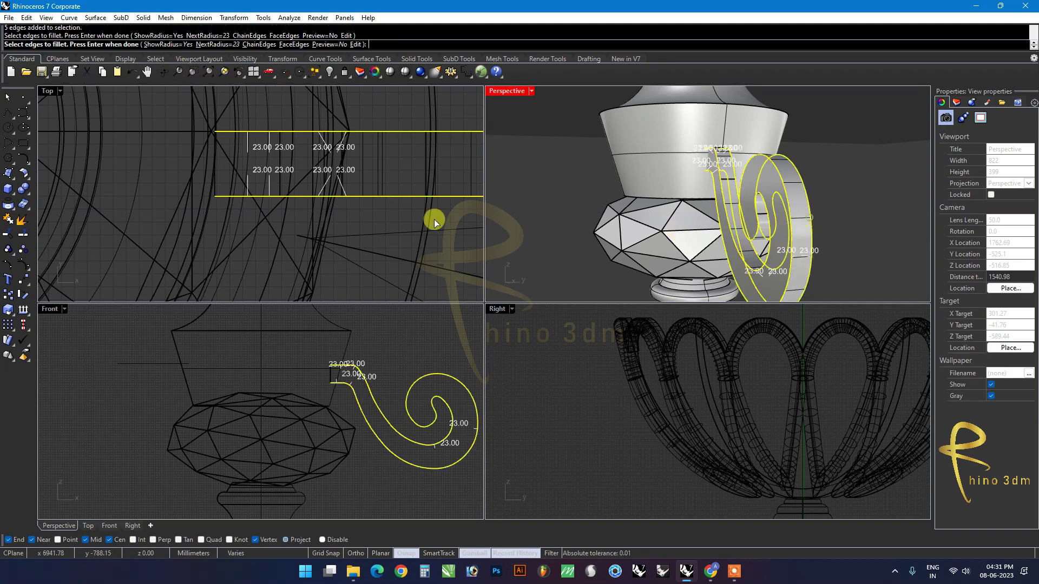
{"action": "key", "text": "Return"}
{"action": "right_click", "coordinate": [263, 237]}
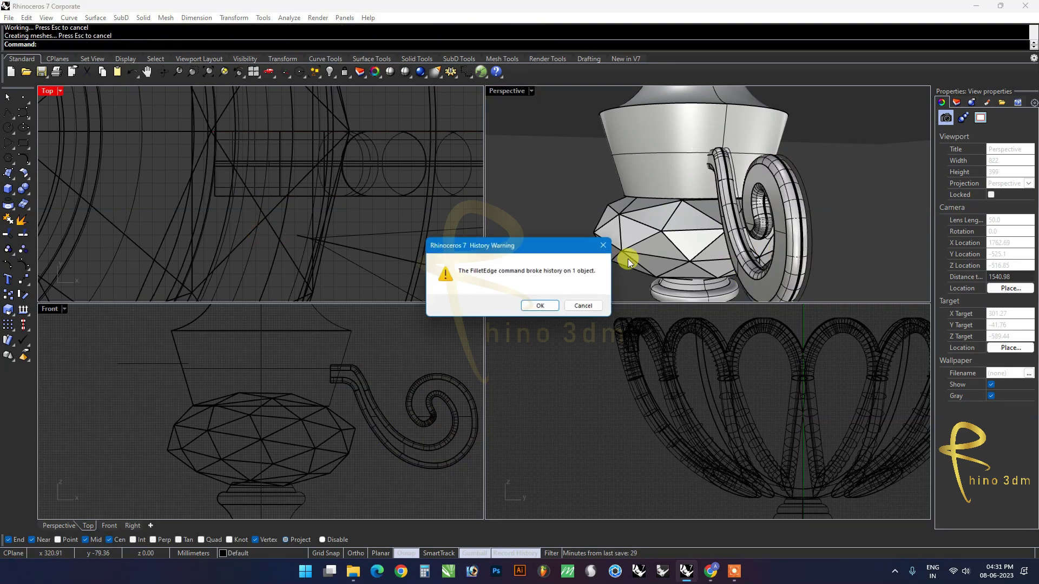
{"action": "left_click", "coordinate": [558, 307]}
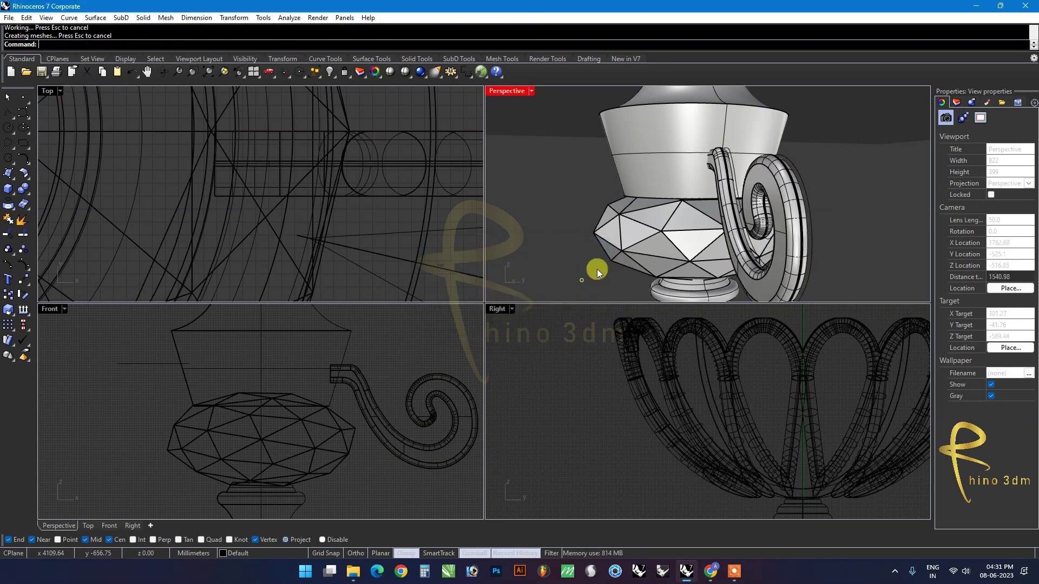
{"action": "right_click_drag", "start_coordinate": [596, 269], "coordinate": [726, 235]}
{"action": "scroll", "coordinate": [641, 194], "scroll_direction": "down", "scroll_amount": 5}
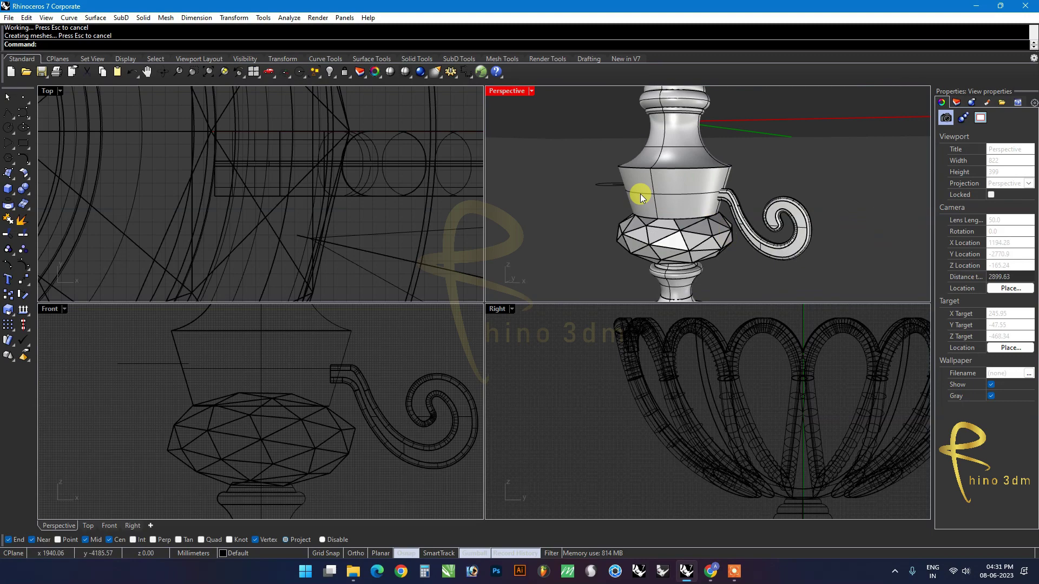
Step: Delete the small stray closed curve near the pot
{"action": "left_click", "coordinate": [610, 187]}
{"action": "right_click_drag", "start_coordinate": [614, 231], "coordinate": [618, 266]}
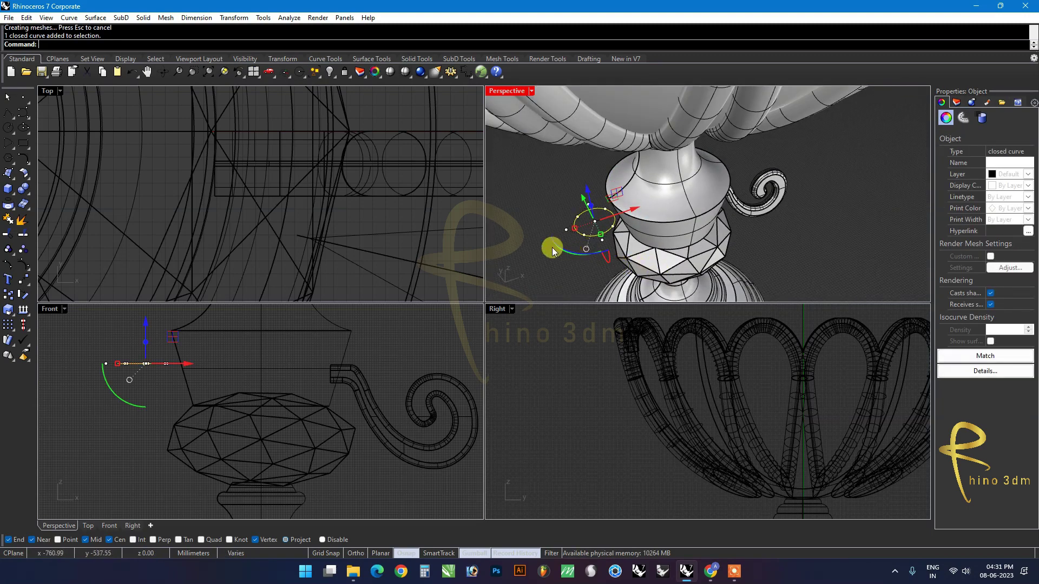
{"action": "key", "text": "Delete"}
{"action": "left_click", "coordinate": [548, 307]}
Step: Temporarily reveal hidden objects, pick the polysurface among overlapping geometry, then re-hide them
{"action": "right_click", "coordinate": [329, 71]}
{"action": "scroll", "coordinate": [505, 203], "scroll_direction": "down", "scroll_amount": 3}
{"action": "scroll", "coordinate": [509, 210], "scroll_direction": "down", "scroll_amount": 3}
{"action": "scroll", "coordinate": [509, 210], "scroll_direction": "down", "scroll_amount": 2}
{"action": "scroll", "coordinate": [274, 387], "scroll_direction": "down", "scroll_amount": 3}
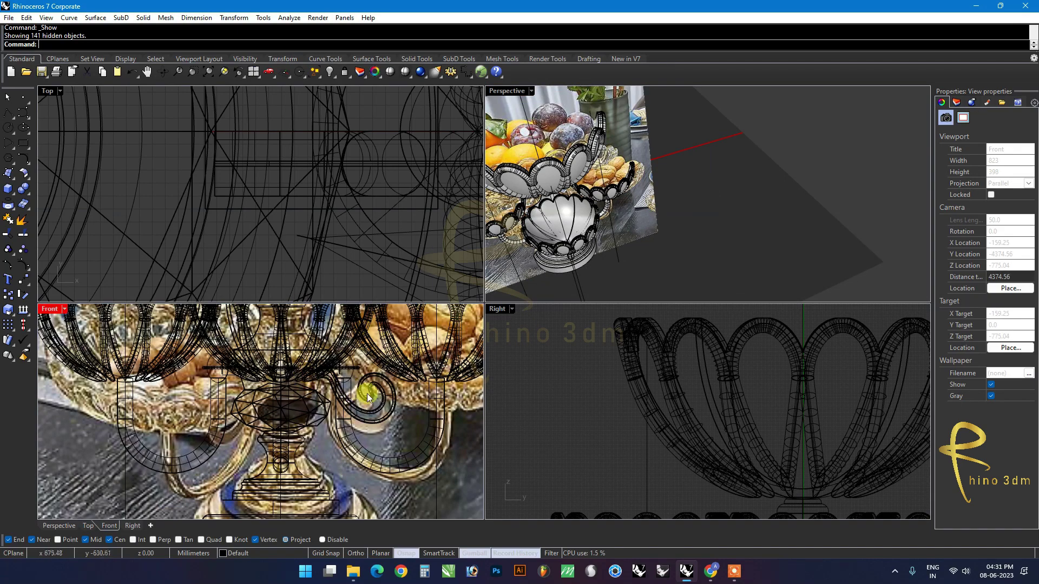
{"action": "left_click", "coordinate": [383, 391]}
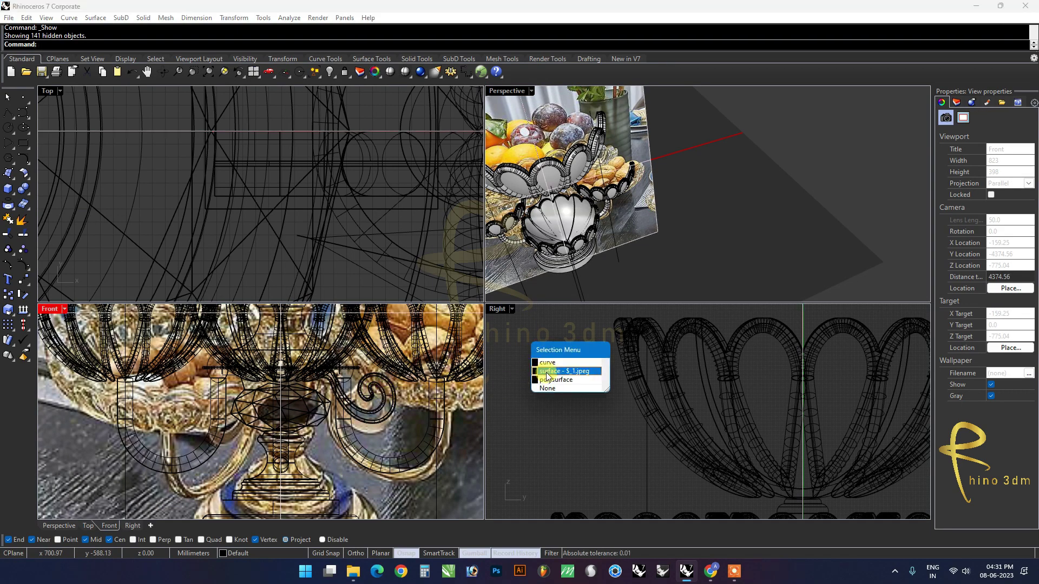
{"action": "left_click", "coordinate": [556, 380]}
{"action": "scroll", "coordinate": [412, 346], "scroll_direction": "down", "scroll_amount": 2}
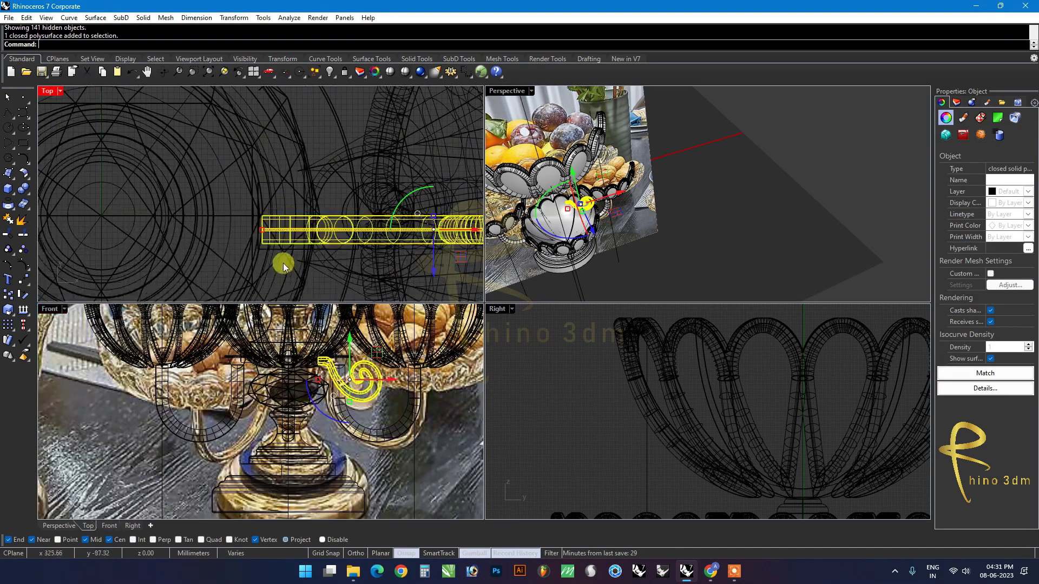
{"action": "scroll", "coordinate": [281, 259], "scroll_direction": "up", "scroll_amount": 5}
{"action": "scroll", "coordinate": [287, 255], "scroll_direction": "down", "scroll_amount": 2}
{"action": "key", "text": "ctrl+z"}
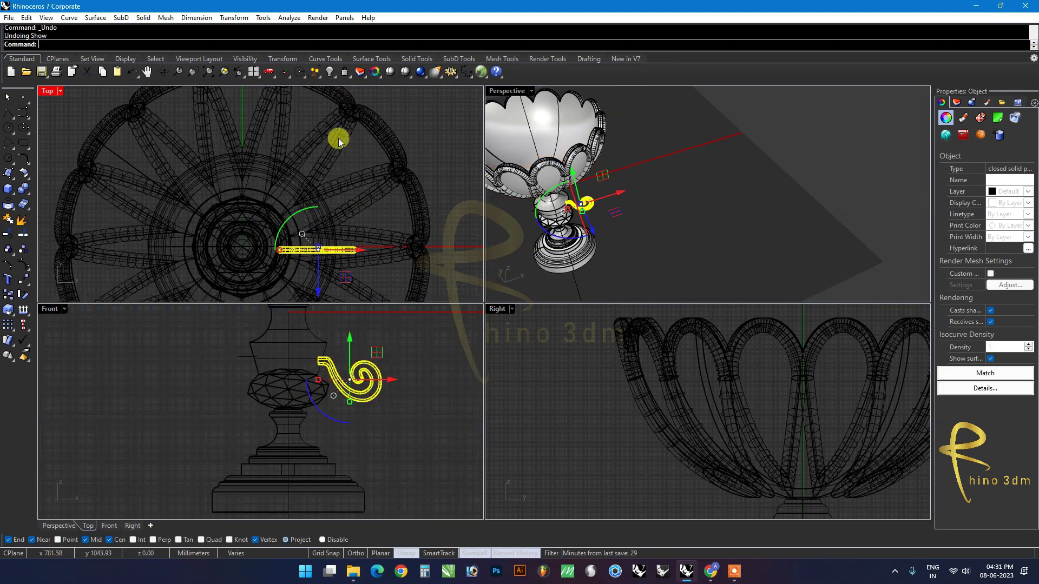
Step: Window-select all scroll arm parts and group them
{"action": "scroll", "coordinate": [629, 242], "scroll_direction": "up", "scroll_amount": 3}
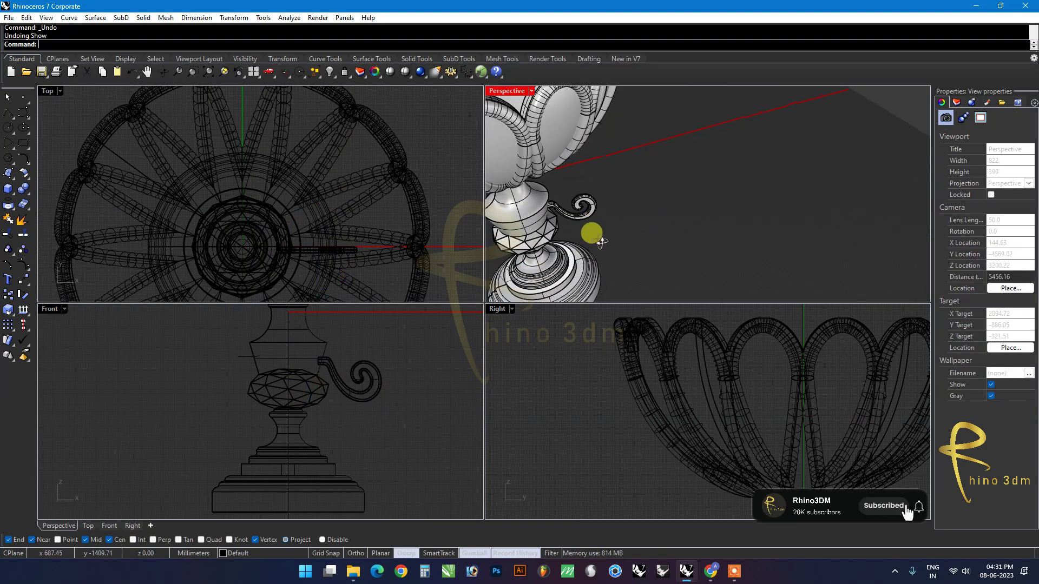
{"action": "mouse_move", "coordinate": [654, 158]}
{"action": "left_mouse_down"}
{"action": "mouse_move", "coordinate": [561, 185]}
{"action": "mouse_move", "coordinate": [628, 192]}
{"action": "left_mouse_up"}
{"action": "key", "text": "ctrl+g"}
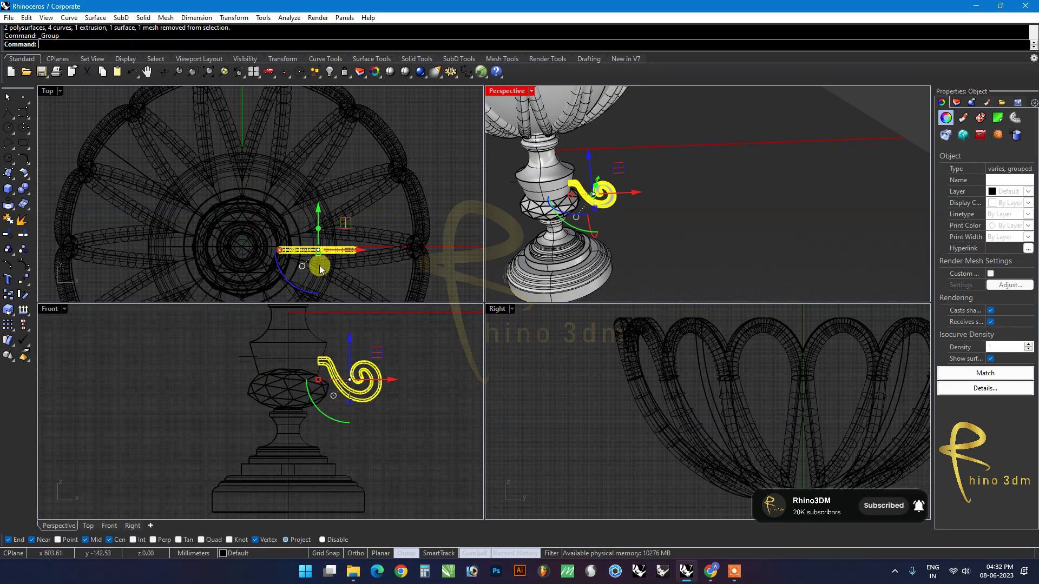
{"action": "type", "text": "A"}
Step: Polar-array the scroll arm into four copies around the origin
{"action": "key", "text": "Return"}
{"action": "type", "text": "0"}
{"action": "key", "text": "Return"}
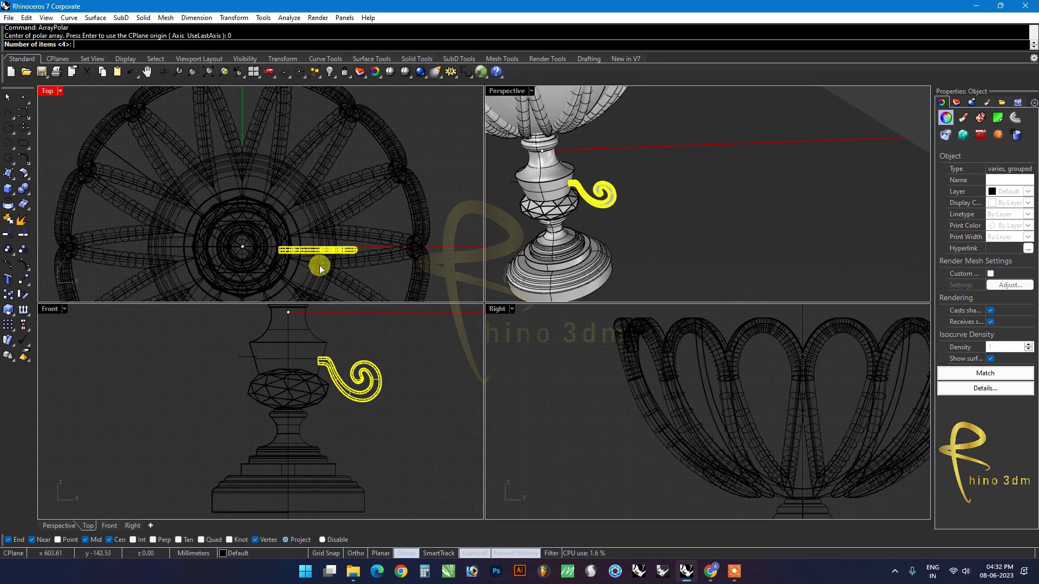
{"action": "key", "text": "Return"}
{"action": "key", "text": "Return"}
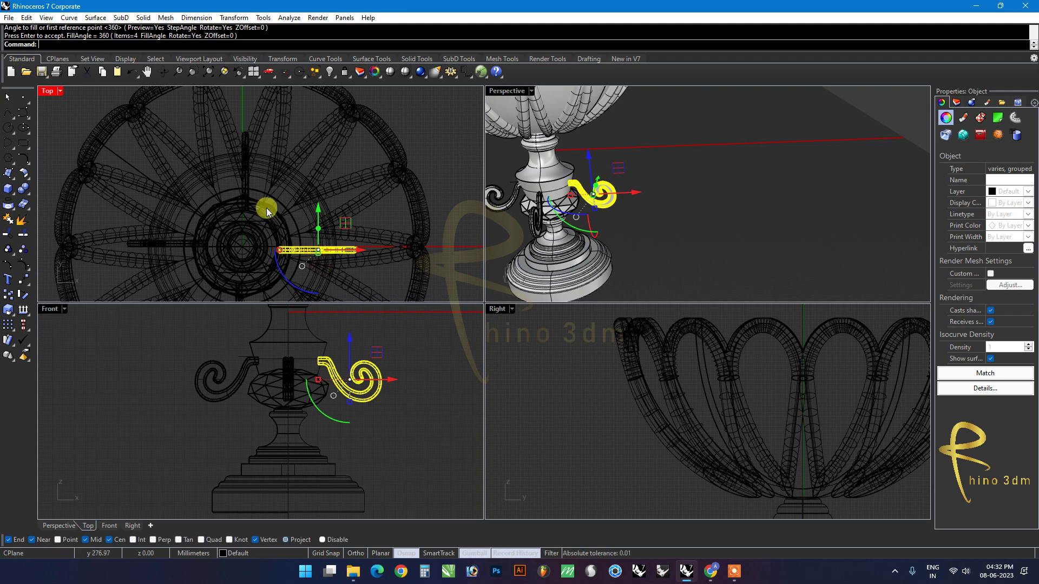
Step: Select the upper, left and vertical arm copies, excluding the wheel spokes, and group them
{"action": "left_click", "coordinate": [248, 161], "text": "shift"}
{"action": "key", "text": "Return"}
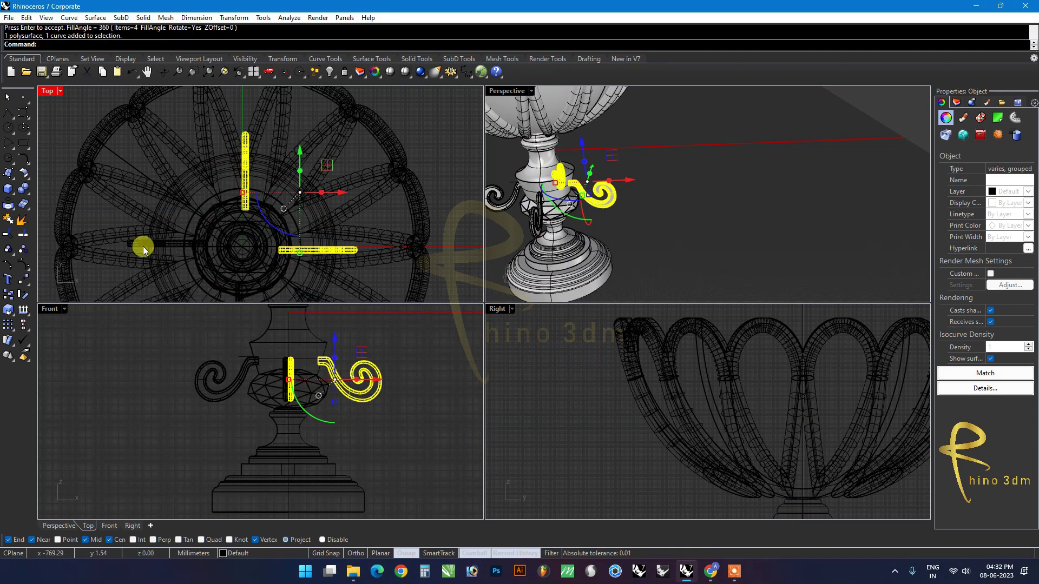
{"action": "left_click", "coordinate": [142, 247], "text": "shift"}
{"action": "left_click", "coordinate": [252, 244], "text": "shift"}
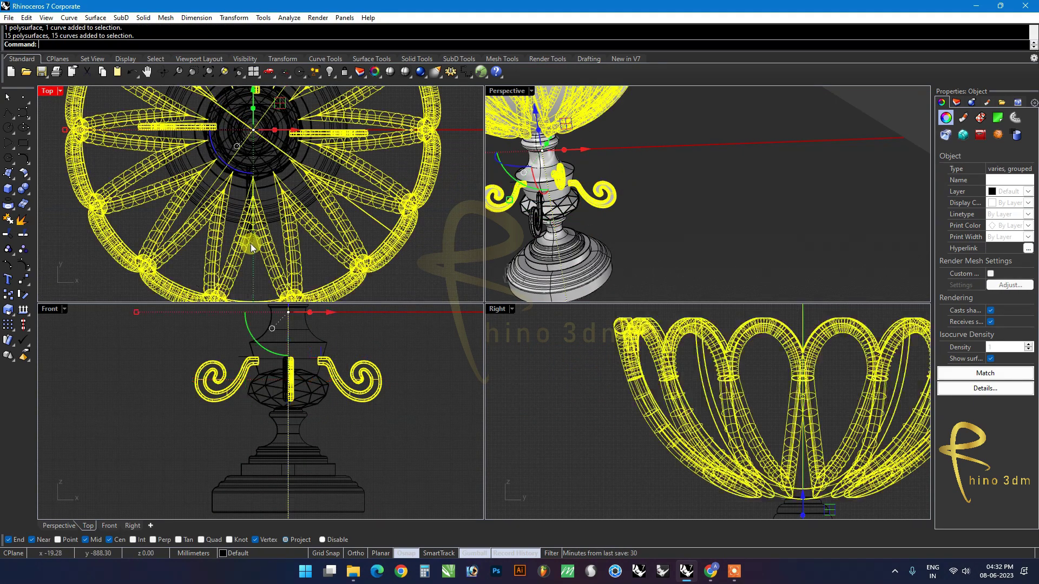
{"action": "left_click", "coordinate": [252, 248], "text": "shift"}
{"action": "left_click", "coordinate": [268, 260], "text": "ctrl"}
{"action": "scroll", "coordinate": [260, 260], "scroll_direction": "down", "scroll_amount": 3}
{"action": "key", "text": "ctrl+g"}
Step: Orbit the Perspective view to inspect the arms, then undo the polar array
{"action": "scroll", "coordinate": [240, 216], "scroll_direction": "up", "scroll_amount": 3}
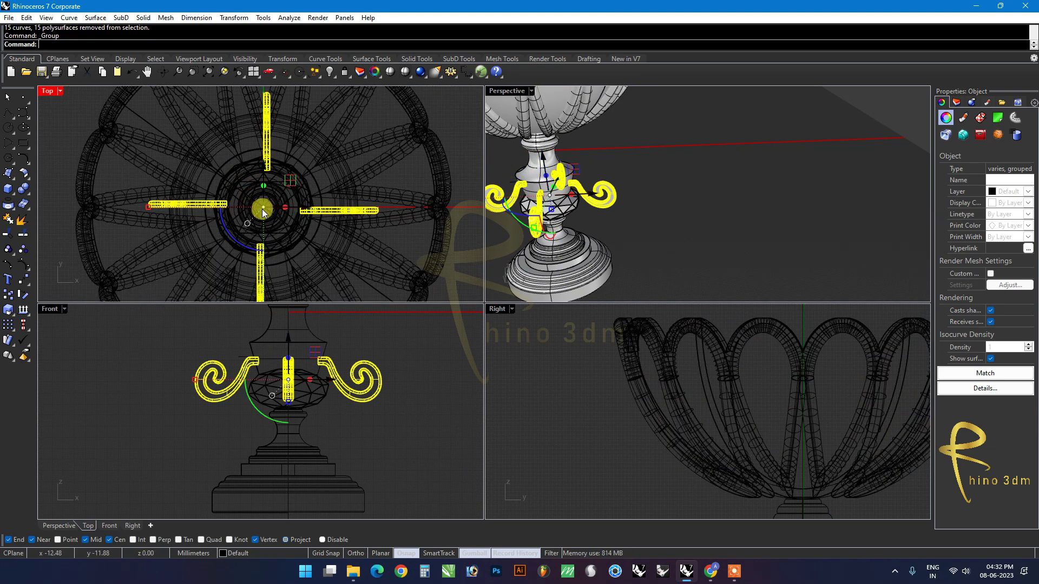
{"action": "scroll", "coordinate": [262, 209], "scroll_direction": "down", "scroll_amount": 2}
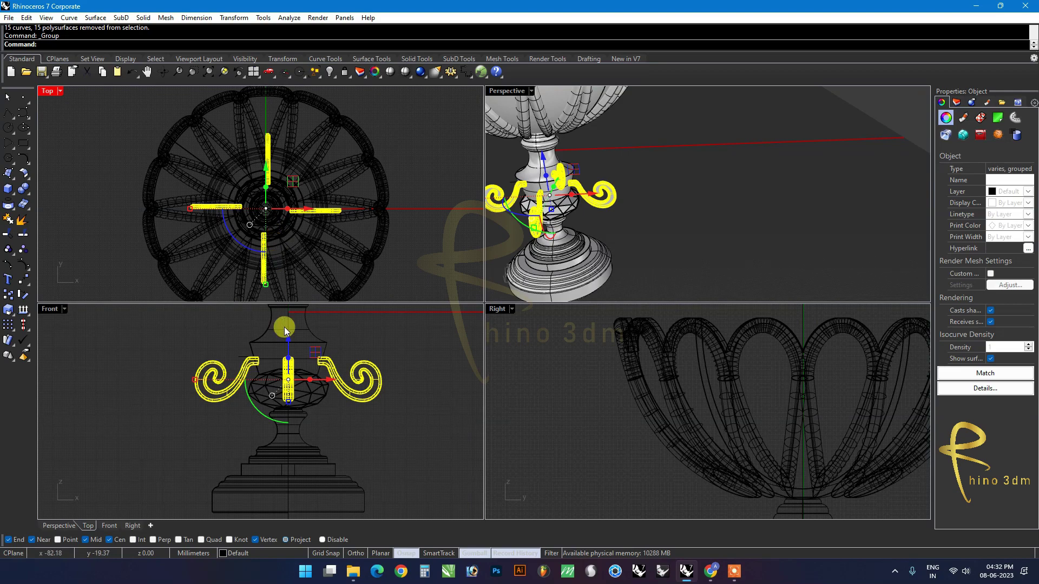
{"action": "left_click", "coordinate": [604, 222]}
{"action": "mouse_move", "coordinate": [604, 222]}
{"action": "right_mouse_down"}
{"action": "mouse_move", "coordinate": [539, 204]}
{"action": "mouse_move", "coordinate": [599, 192]}
{"action": "mouse_move", "coordinate": [541, 204]}
{"action": "mouse_move", "coordinate": [605, 176]}
{"action": "mouse_move", "coordinate": [550, 188]}
{"action": "mouse_move", "coordinate": [492, 176]}
{"action": "mouse_move", "coordinate": [914, 176]}
{"action": "mouse_move", "coordinate": [865, 178]}
{"action": "right_mouse_up"}
{"action": "key", "text": "ctrl+z"}
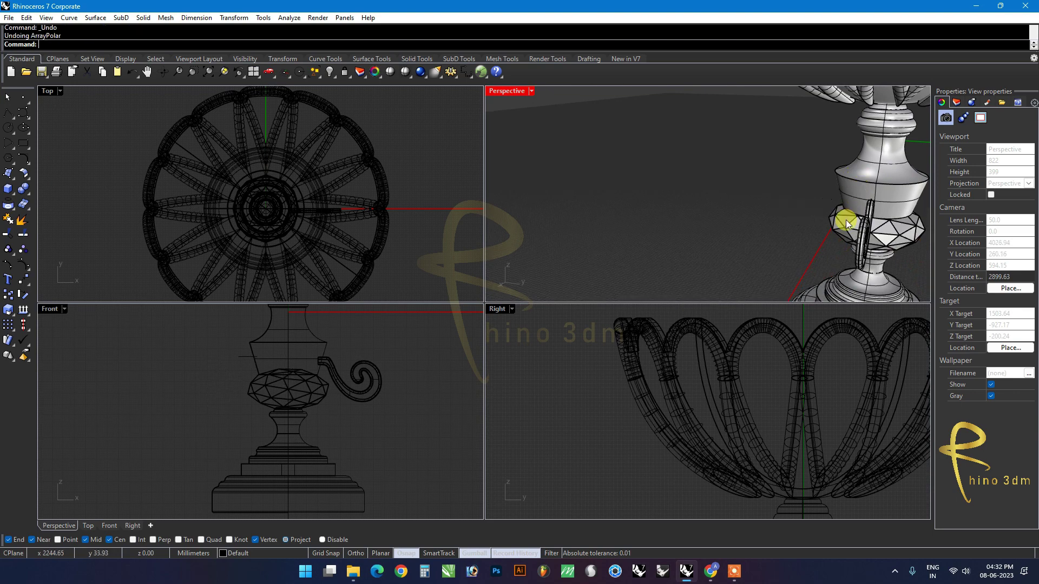
Step: Vertically centre the remaining scroll arm on the stem's end point
{"action": "scroll", "coordinate": [751, 209], "scroll_direction": "down", "scroll_amount": 2}
{"action": "left_click", "coordinate": [331, 374]}
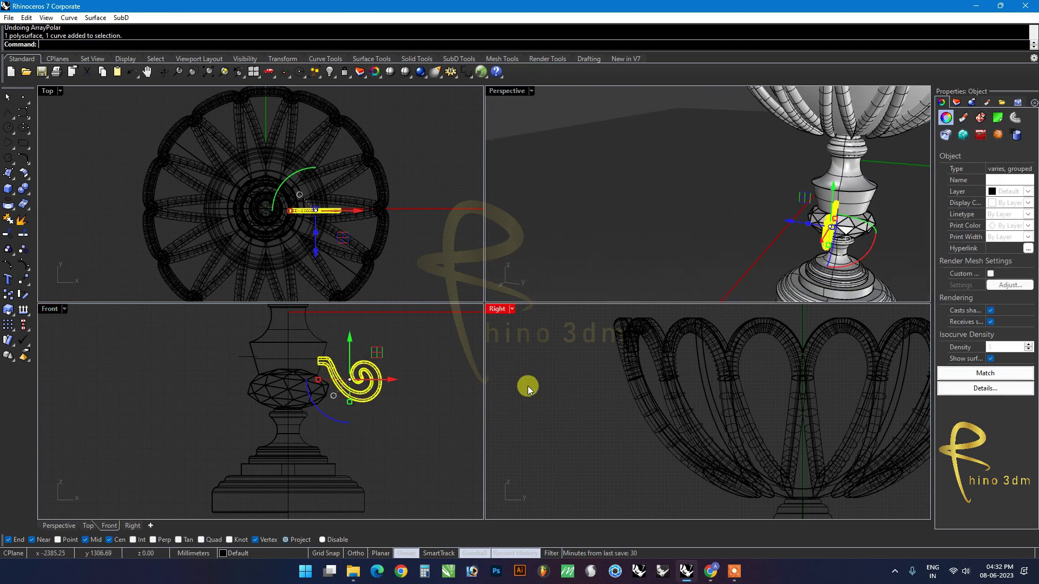
{"action": "scroll", "coordinate": [529, 387], "scroll_direction": "down", "scroll_amount": 5}
{"action": "scroll", "coordinate": [658, 468], "scroll_direction": "up", "scroll_amount": 2}
{"action": "scroll", "coordinate": [656, 390], "scroll_direction": "up", "scroll_amount": 3}
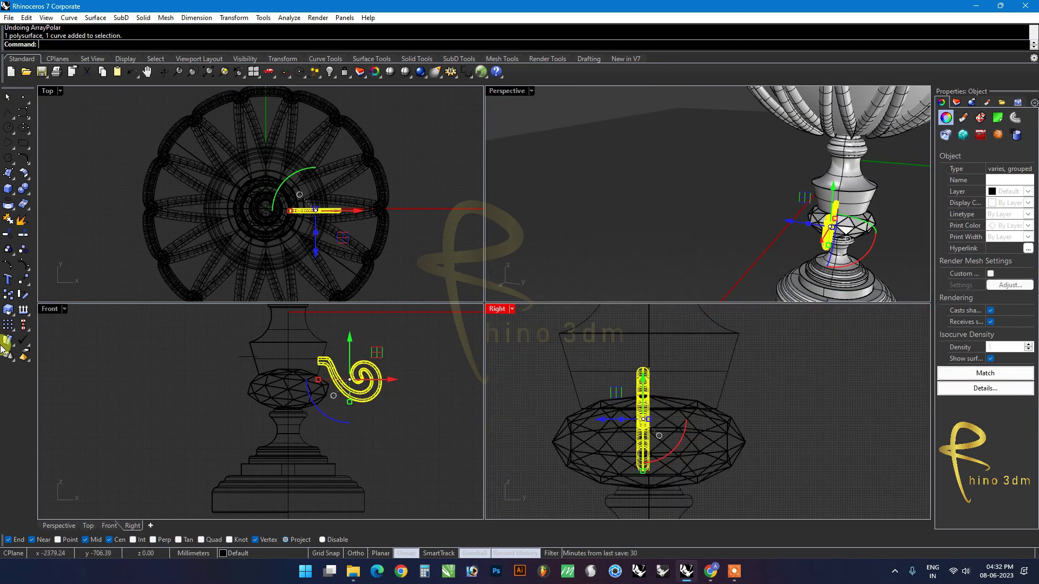
{"action": "left_click", "coordinate": [26, 331]}
{"action": "left_click", "coordinate": [52, 346]}
{"action": "scroll", "coordinate": [600, 406], "scroll_direction": "up", "scroll_amount": 3}
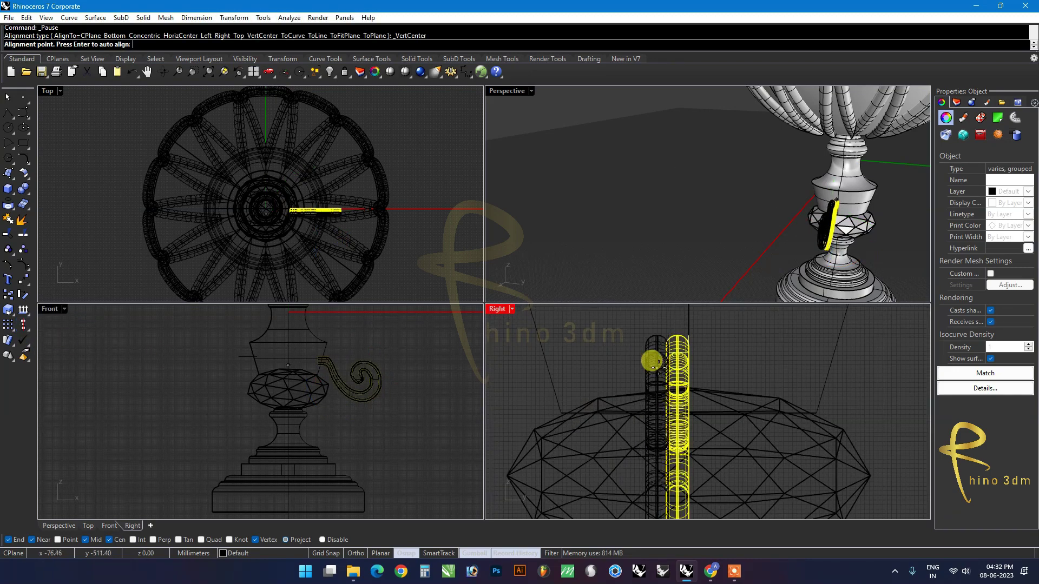
{"action": "left_click", "coordinate": [693, 326]}
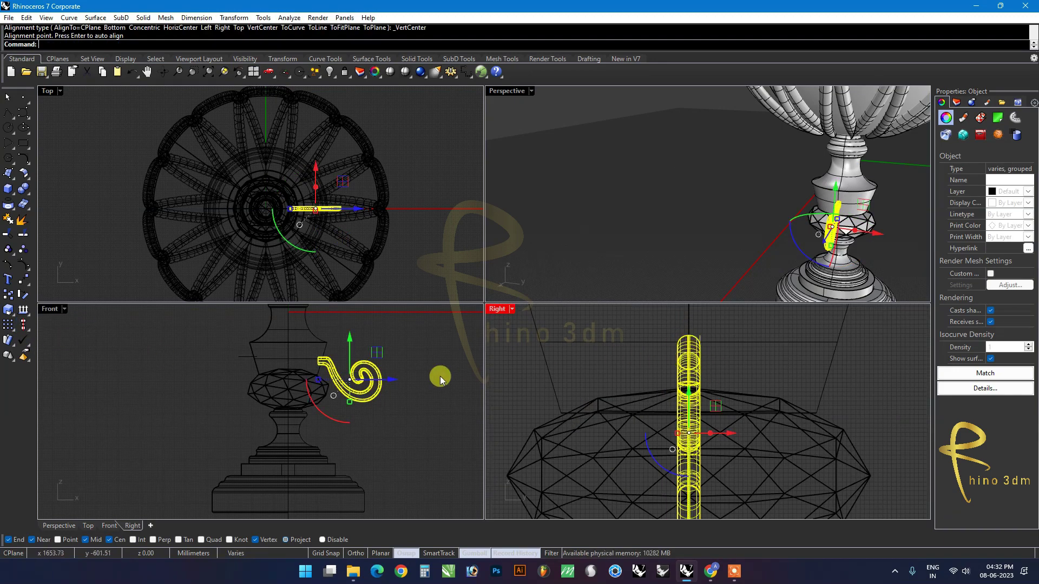
{"action": "key", "text": "Return"}
Step: Polar-array the arm into 4 copies around the origin
{"action": "type", "text": "ArrayPolar"}
{"action": "key", "text": "Return"}
{"action": "key", "text": "Return"}
{"action": "type", "text": "4"}
{"action": "key", "text": "Return"}
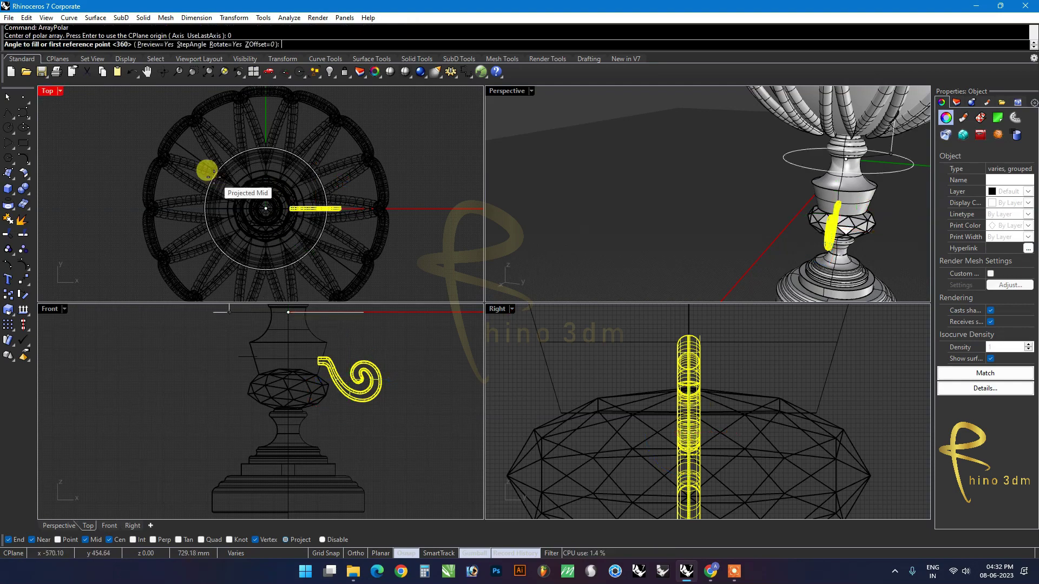
{"action": "key", "text": "Return"}
{"action": "key", "text": "Return"}
Step: Select the top, left and bottom arm copies together with the original
{"action": "scroll", "coordinate": [213, 177], "scroll_direction": "up", "scroll_amount": 3}
{"action": "left_click", "coordinate": [274, 136], "text": "shift"}
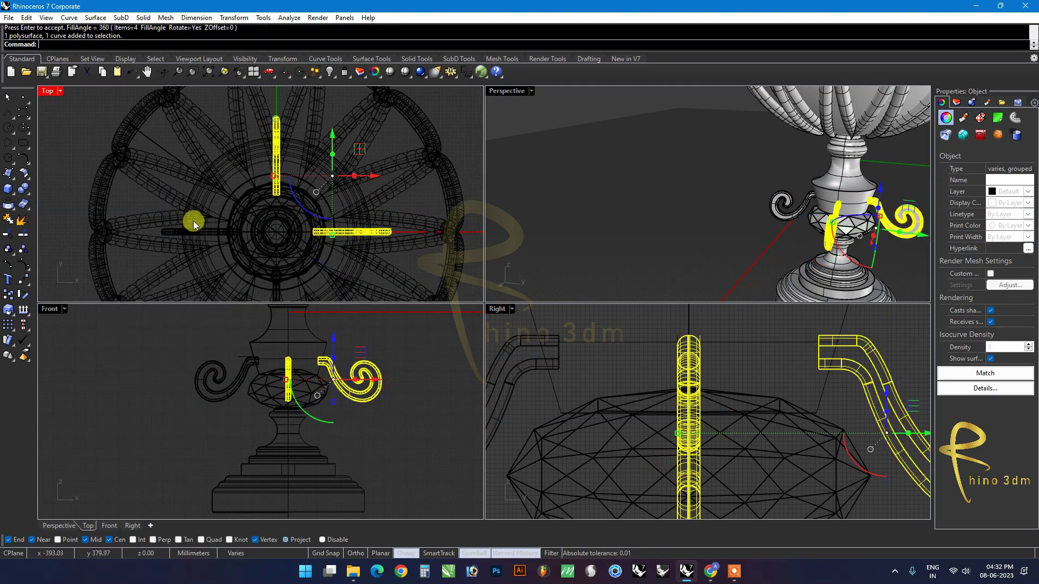
{"action": "left_click", "coordinate": [161, 231], "text": "shift"}
{"action": "scroll", "coordinate": [161, 231], "scroll_direction": "down", "scroll_amount": 3}
{"action": "scroll", "coordinate": [217, 276], "scroll_direction": "up", "scroll_amount": 3}
{"action": "left_click", "coordinate": [230, 279], "text": "shift"}
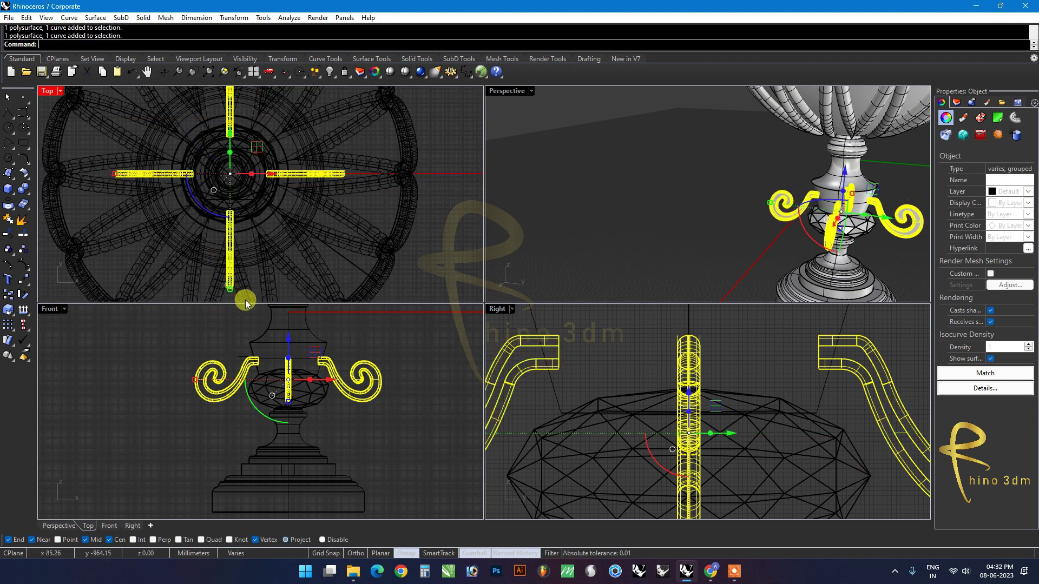
{"action": "scroll", "coordinate": [246, 208], "scroll_direction": "down", "scroll_amount": 2}
{"action": "type", "text": "otate"}
{"action": "key", "text": "Return"}
Step: Rotate the four scroll arms 45 degrees about the origin, after trying 90, 180 and 270
{"action": "type", "text": "0"}
{"action": "key", "text": "Return"}
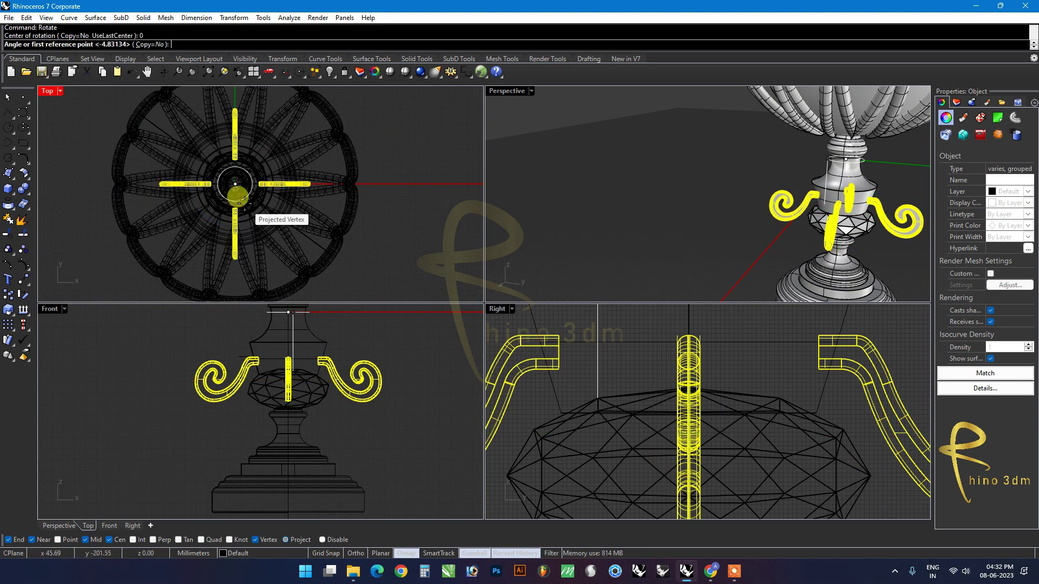
{"action": "left_click", "coordinate": [371, 180]}
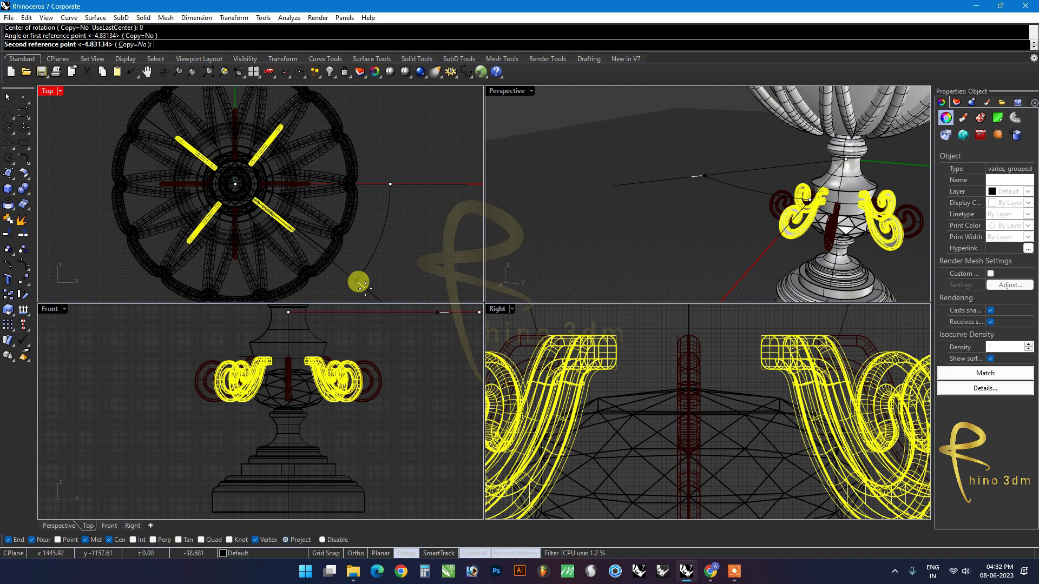
{"action": "type", "text": "90"}
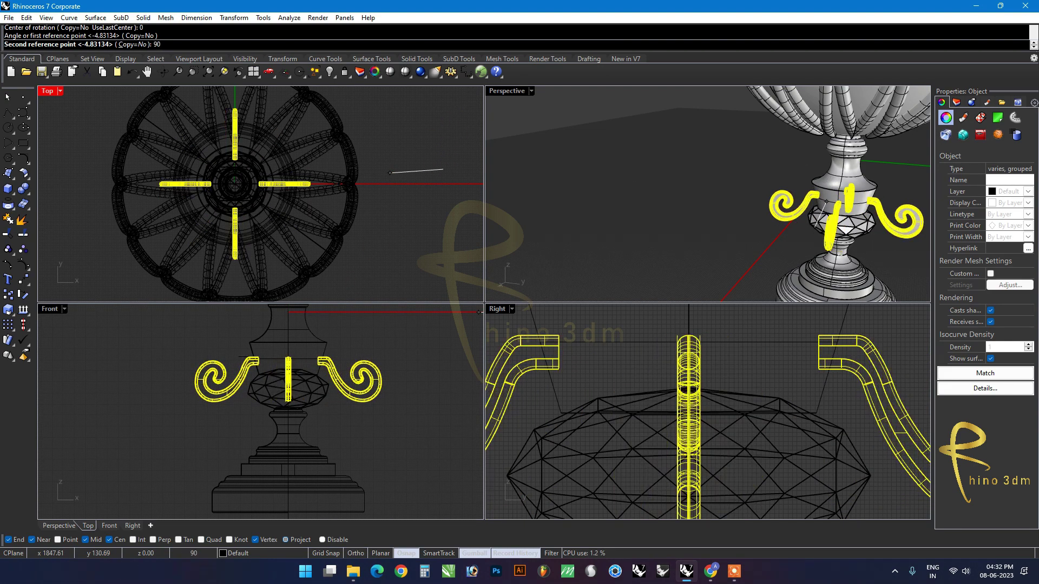
{"action": "key", "text": "BackSpace"}
{"action": "key", "text": "BackSpace"}
{"action": "type", "text": "180"}
{"action": "key", "text": "BackSpace"}
{"action": "key", "text": "BackSpace"}
{"action": "key", "text": "BackSpace"}
{"action": "type", "text": "270"}
{"action": "key", "text": "BackSpace"}
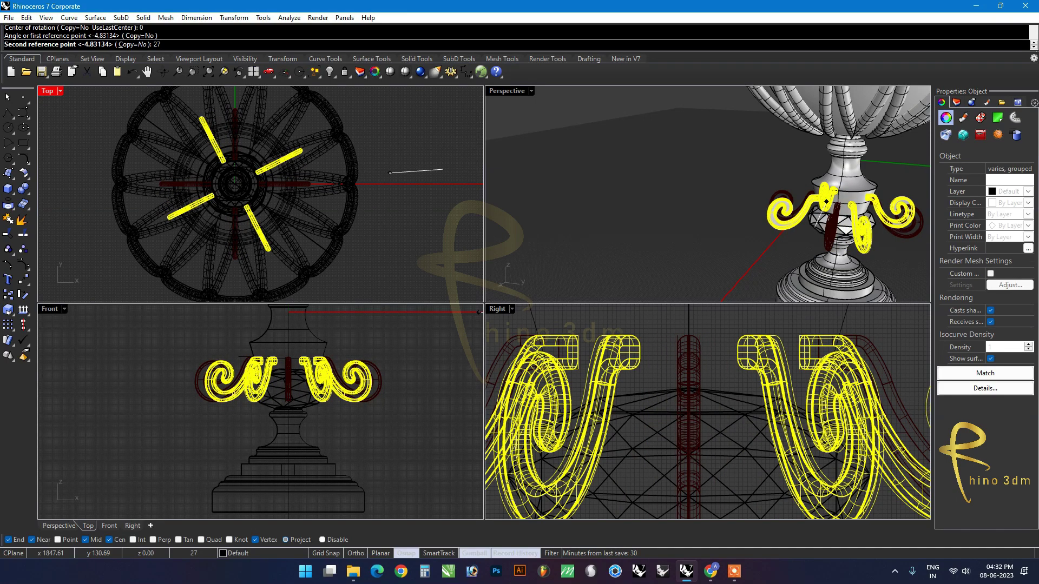
{"action": "key", "text": "BackSpace"}
{"action": "key", "text": "BackSpace"}
{"action": "type", "text": "45"}
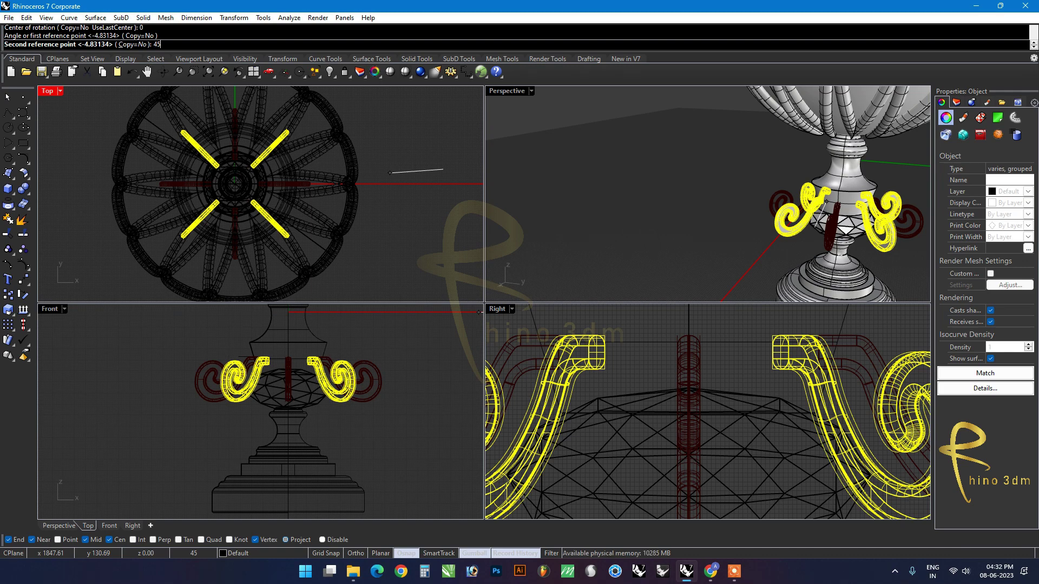
{"action": "key", "text": "Return"}
{"action": "key", "text": "Return"}
{"action": "key", "text": "Escape"}
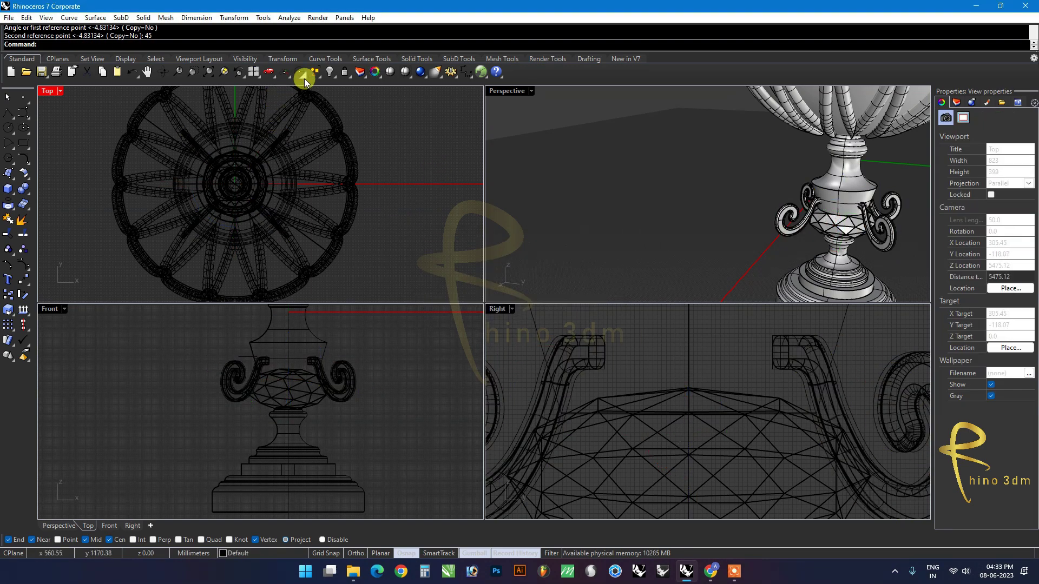
Step: Reveal all hidden objects, then hide only the reference photo surface
{"action": "left_click", "coordinate": [329, 73]}
{"action": "mouse_move", "coordinate": [586, 235]}
{"action": "right_mouse_down"}
{"action": "mouse_move", "coordinate": [676, 205]}
{"action": "mouse_move", "coordinate": [646, 216]}
{"action": "right_mouse_up"}
{"action": "scroll", "coordinate": [646, 216], "scroll_direction": "down", "scroll_amount": 3}
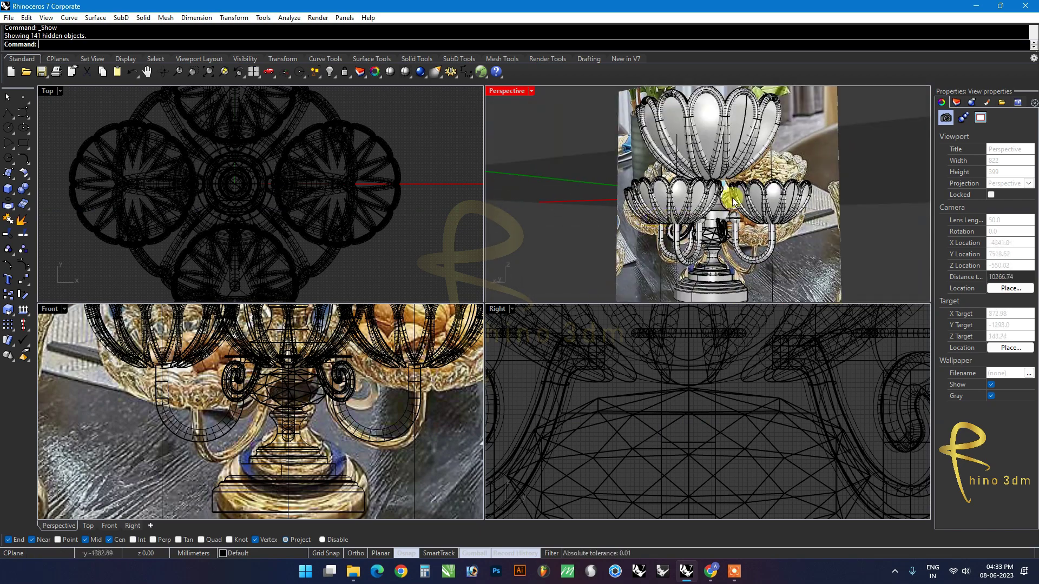
{"action": "key", "text": "ctrl+a"}
{"action": "left_click", "coordinate": [699, 143]}
{"action": "left_click", "coordinate": [330, 72]}
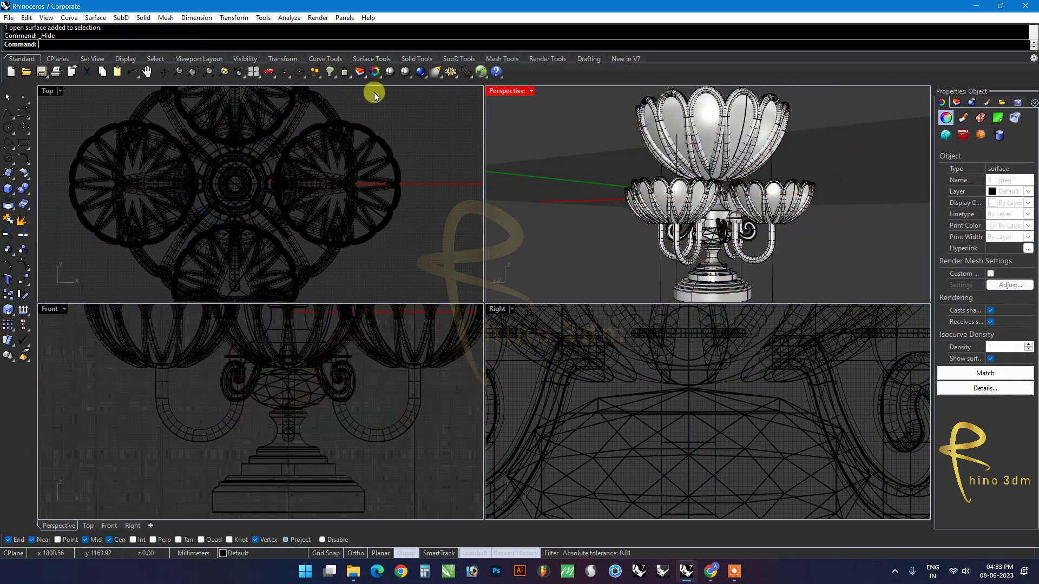
Step: Orbit and zoom the Perspective view to see the whole centrepiece
{"action": "scroll", "coordinate": [628, 222], "scroll_direction": "down", "scroll_amount": 3}
{"action": "right_click_drag", "start_coordinate": [633, 220], "coordinate": [777, 251]}
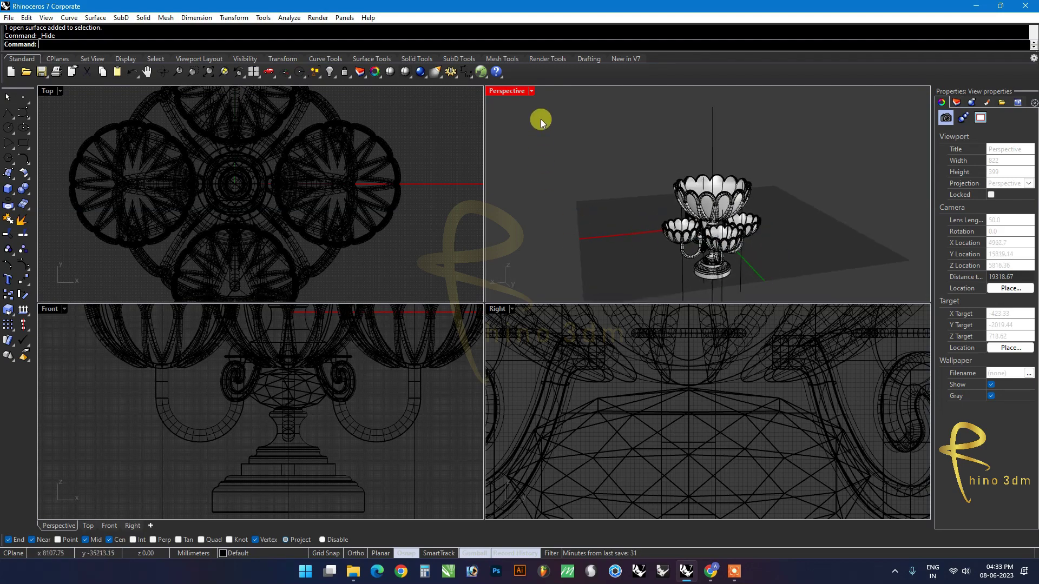
{"action": "scroll", "coordinate": [284, 405], "scroll_direction": "down", "scroll_amount": 2}
{"action": "scroll", "coordinate": [271, 419], "scroll_direction": "down", "scroll_amount": 2}
{"action": "key", "text": "ctrl+a"}
{"action": "key", "text": "Escape"}
Step: Raise the upper bowl slightly in the Front view
{"action": "right_click_drag", "start_coordinate": [358, 423], "coordinate": [364, 392]}
{"action": "mouse_move", "coordinate": [711, 246]}
{"action": "right_mouse_down"}
{"action": "mouse_move", "coordinate": [708, 190]}
{"action": "mouse_move", "coordinate": [701, 209]}
{"action": "mouse_move", "coordinate": [738, 222]}
{"action": "right_mouse_up"}
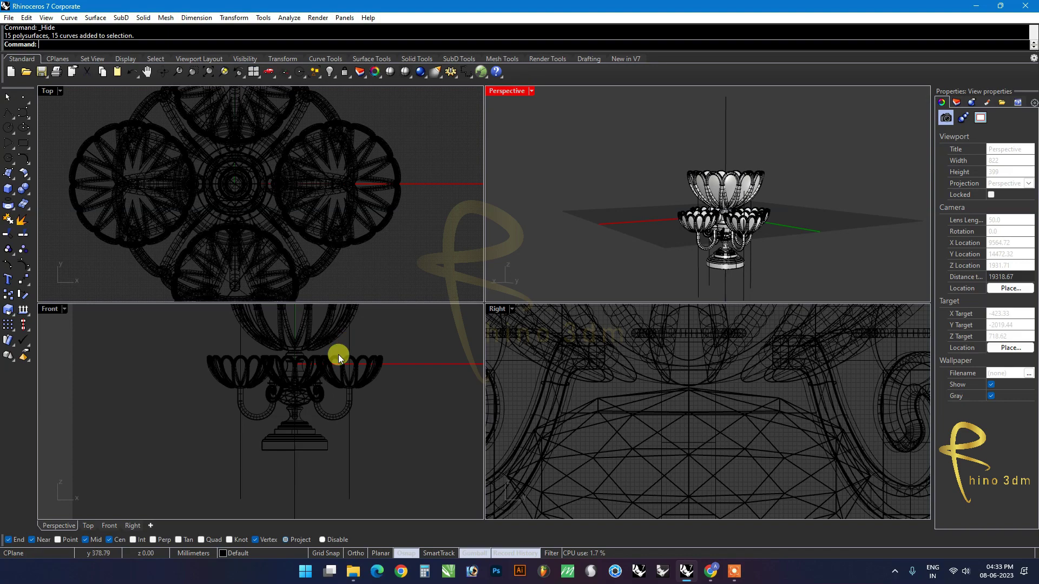
{"action": "right_click_drag", "start_coordinate": [348, 345], "coordinate": [300, 390]}
{"action": "left_click", "coordinate": [300, 394]}
{"action": "left_click_drag", "start_coordinate": [289, 394], "coordinate": [289, 379]}
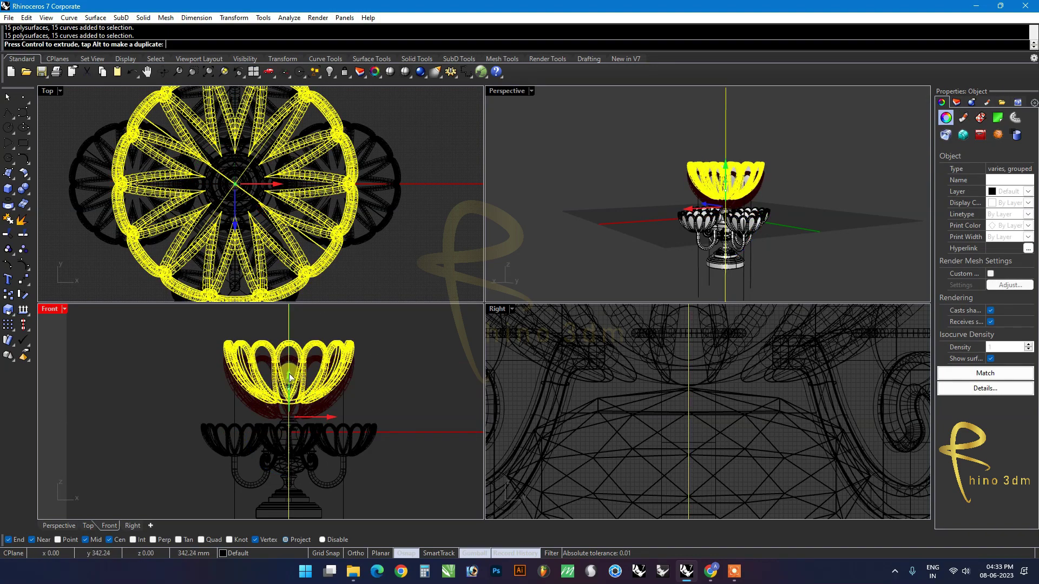
Step: Deselect the upper bowl and maximize the Front view on the gap beneath it
{"action": "left_click", "coordinate": [397, 389]}
{"action": "scroll", "coordinate": [291, 430], "scroll_direction": "up", "scroll_amount": 5}
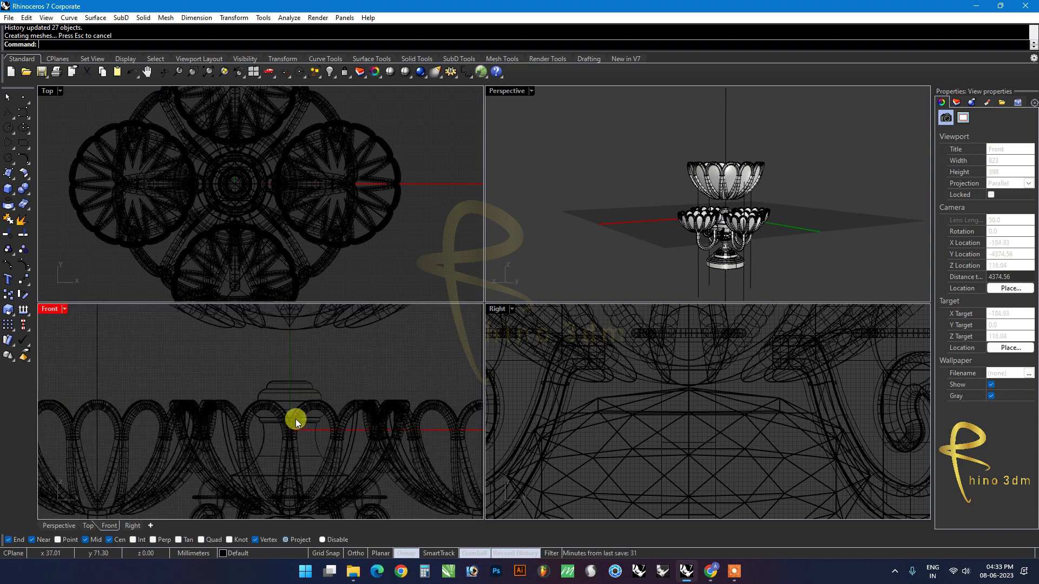
{"action": "double_click", "coordinate": [50, 309]}
{"action": "right_click_drag", "start_coordinate": [375, 326], "coordinate": [350, 473]}
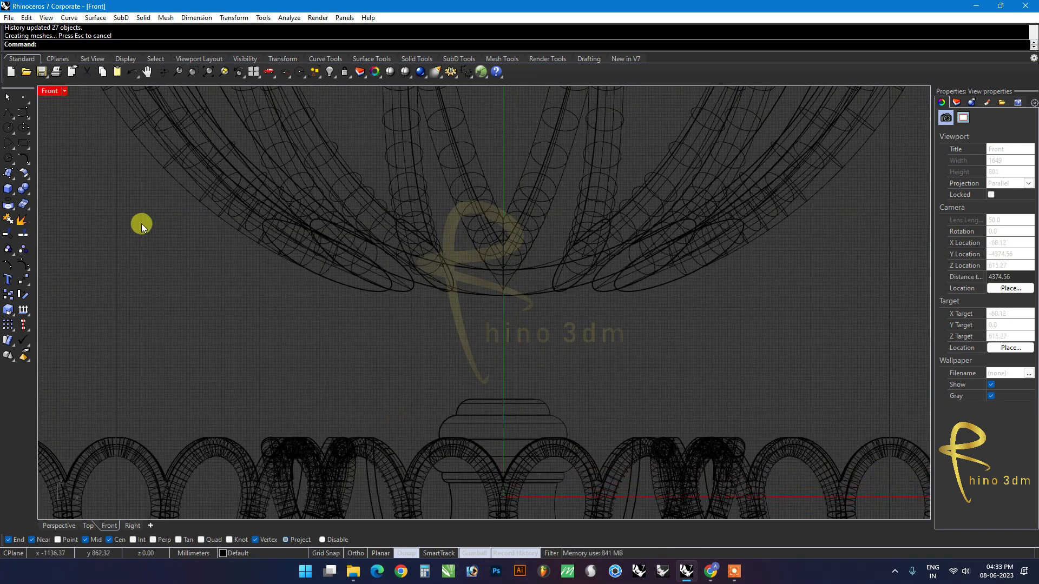
Step: Draw an outward-bulging arc from the upper bowl's underside to the stem top
{"action": "left_click", "coordinate": [10, 115]}
{"action": "left_click", "coordinate": [52, 162]}
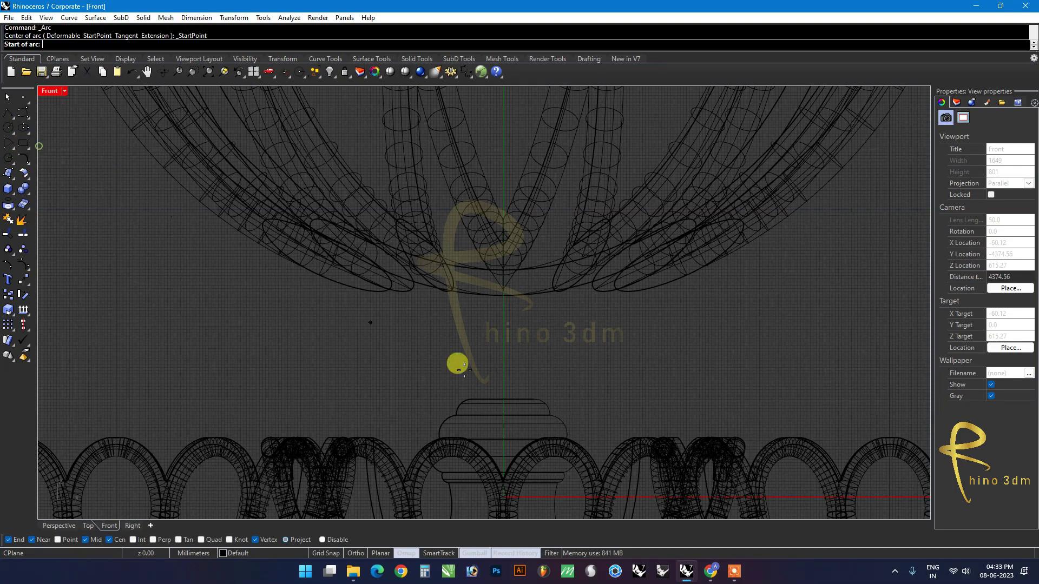
{"action": "left_click", "coordinate": [424, 284]}
{"action": "scroll", "coordinate": [459, 394], "scroll_direction": "up", "scroll_amount": 5}
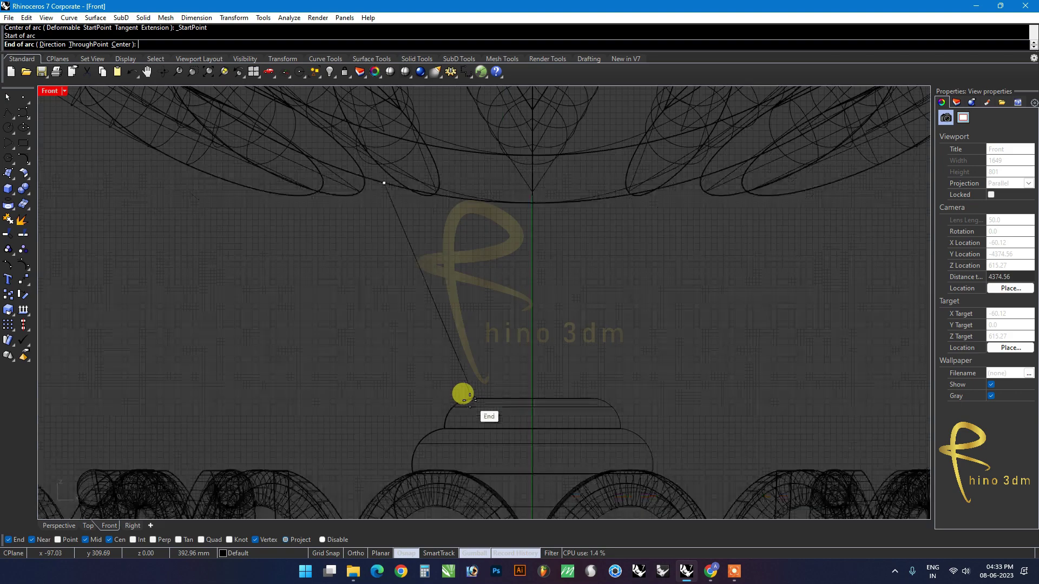
{"action": "scroll", "coordinate": [459, 394], "scroll_direction": "up", "scroll_amount": 5}
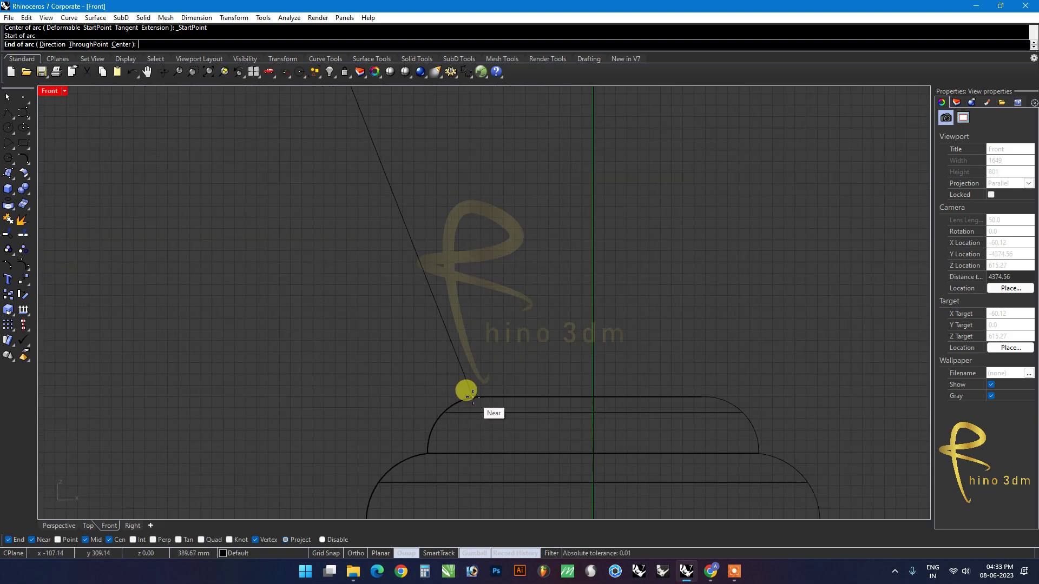
{"action": "left_click", "coordinate": [467, 395]}
{"action": "scroll", "coordinate": [467, 395], "scroll_direction": "down", "scroll_amount": 3}
{"action": "left_click", "coordinate": [464, 287]}
{"action": "scroll", "coordinate": [457, 331], "scroll_direction": "down", "scroll_amount": 3}
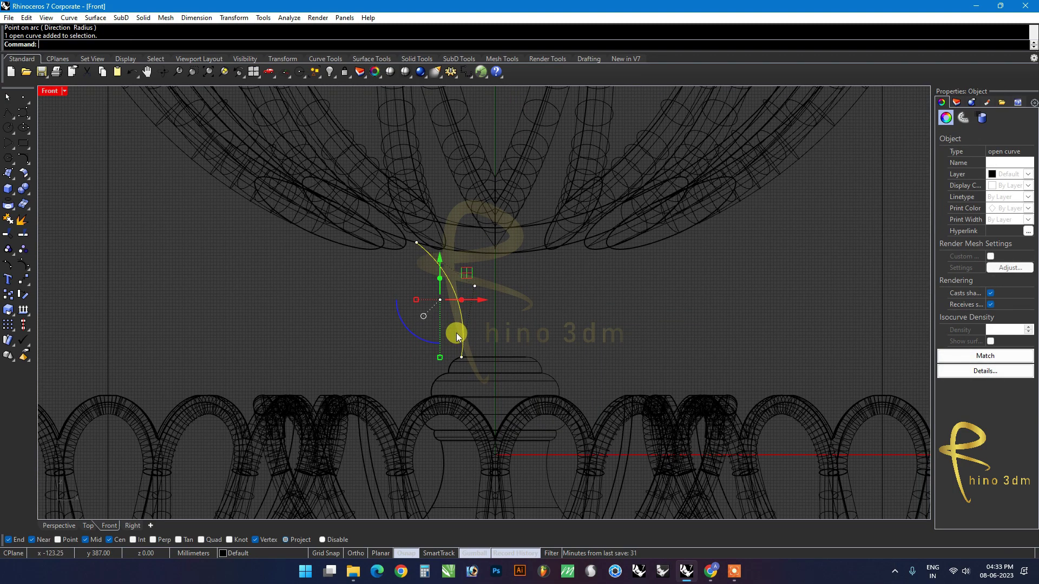
Step: Revolve the arc a full 360 degrees around the vertical centre line
{"action": "type", "text": "evolve"}
{"action": "key", "text": "Return"}
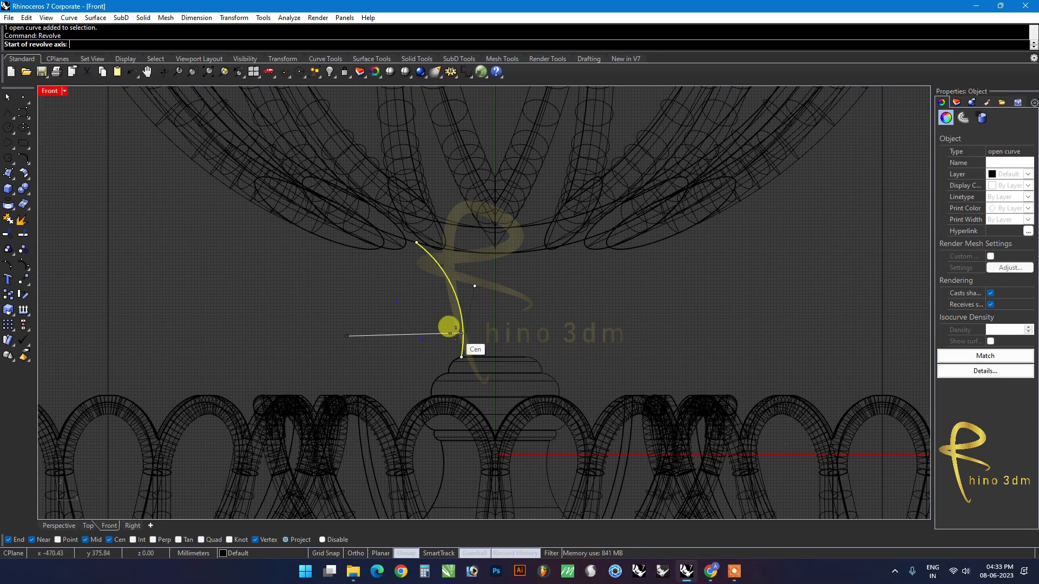
{"action": "left_click", "coordinate": [489, 197]}
{"action": "left_click", "coordinate": [168, 44]}
{"action": "left_click", "coordinate": [452, 305]}
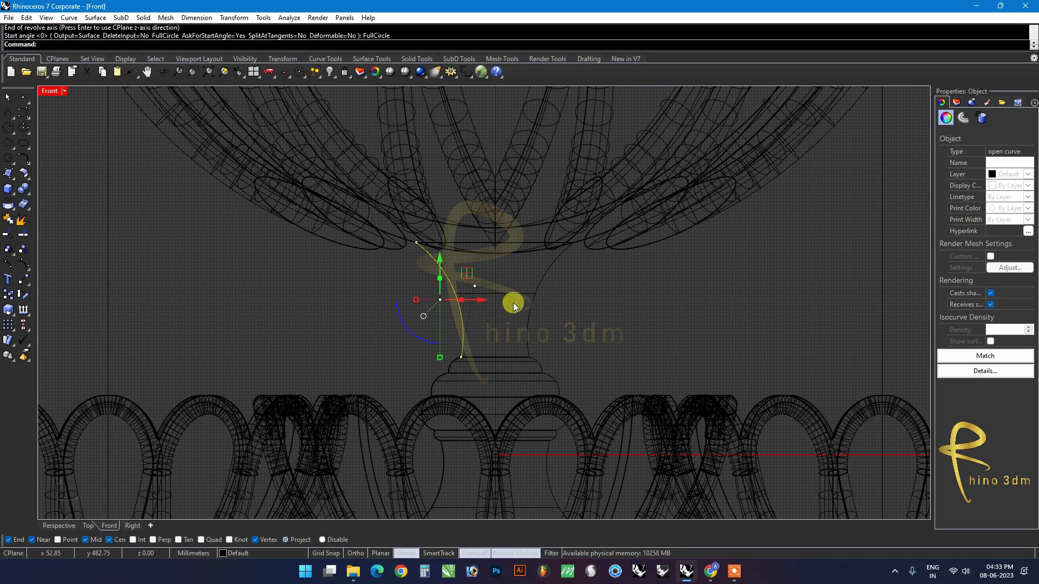
{"action": "scroll", "coordinate": [513, 303], "scroll_direction": "down", "scroll_amount": 3}
Step: Restore the four-view layout, orbit the Perspective view and select the top bowl group
{"action": "double_click", "coordinate": [50, 90]}
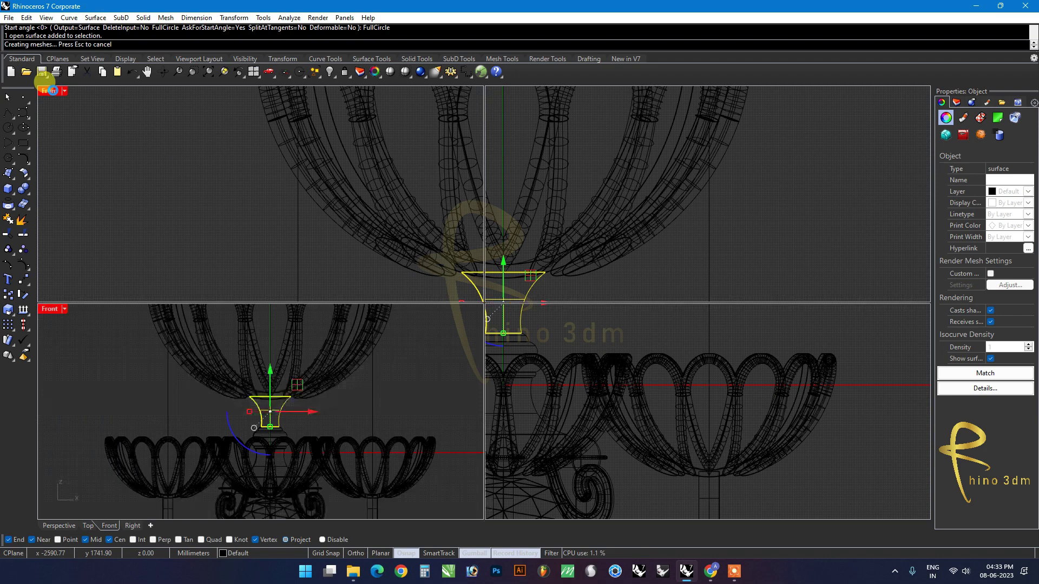
{"action": "left_click", "coordinate": [623, 234]}
{"action": "scroll", "coordinate": [747, 198], "scroll_direction": "up", "scroll_amount": 5}
{"action": "mouse_move", "coordinate": [746, 199]}
{"action": "right_mouse_down"}
{"action": "mouse_move", "coordinate": [742, 163]}
{"action": "mouse_move", "coordinate": [735, 185]}
{"action": "right_mouse_up"}
{"action": "scroll", "coordinate": [727, 190], "scroll_direction": "down", "scroll_amount": 5}
{"action": "scroll", "coordinate": [790, 179], "scroll_direction": "down", "scroll_amount": 2}
{"action": "left_click", "coordinate": [738, 190]}
{"action": "scroll", "coordinate": [294, 369], "scroll_direction": "up", "scroll_amount": 3}
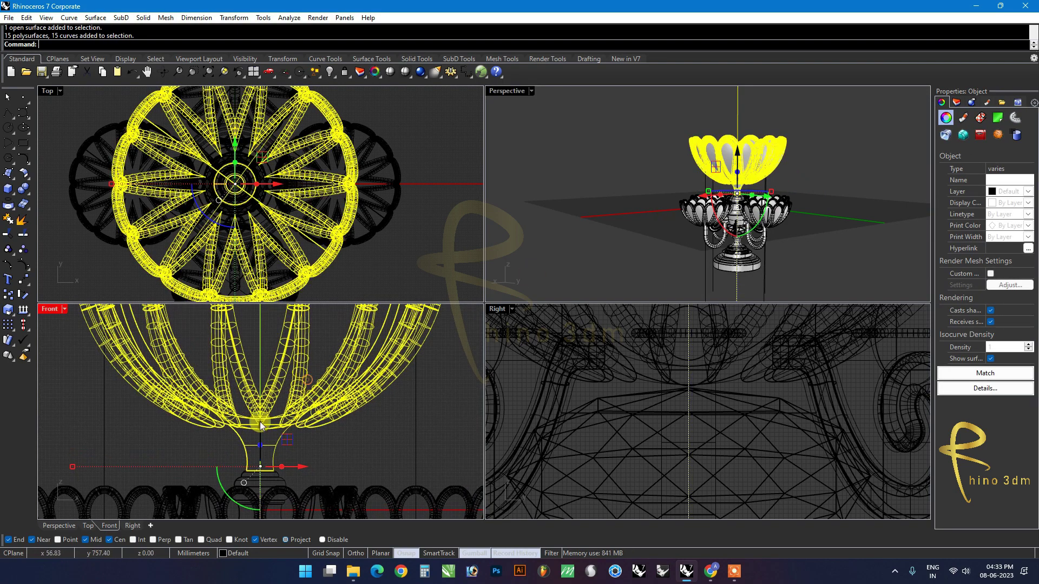
Step: Move the top bowl group downward and dismiss the history warning
{"action": "left_click_drag", "start_coordinate": [260, 423], "coordinate": [197, 460]}
{"action": "left_click", "coordinate": [507, 316]}
{"action": "left_click", "coordinate": [624, 255]}
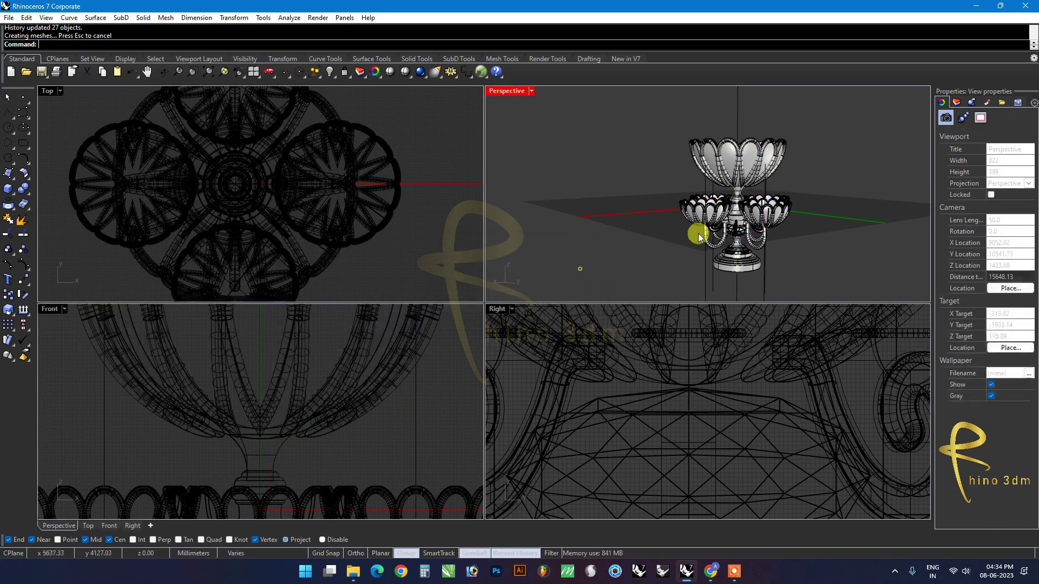
{"action": "scroll", "coordinate": [735, 212], "scroll_direction": "up", "scroll_amount": 5}
{"action": "scroll", "coordinate": [731, 221], "scroll_direction": "up", "scroll_amount": 3}
{"action": "scroll", "coordinate": [721, 241], "scroll_direction": "up", "scroll_amount": 3}
{"action": "scroll", "coordinate": [721, 241], "scroll_direction": "down", "scroll_amount": 5}
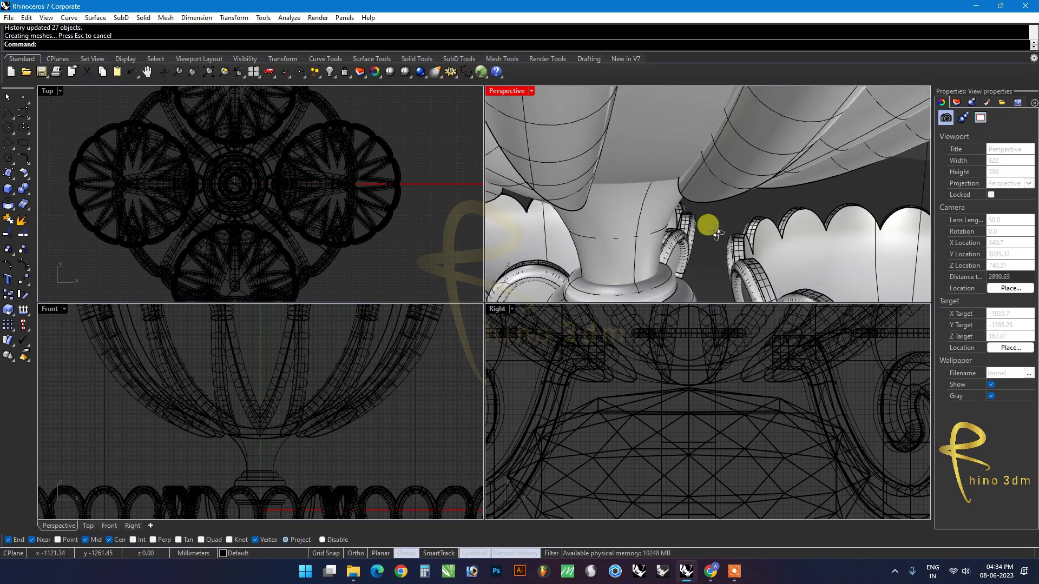
Step: Widen the flared neck surface with the gumball and raise it slightly
{"action": "left_click", "coordinate": [638, 265]}
{"action": "scroll", "coordinate": [276, 476], "scroll_direction": "up", "scroll_amount": 3}
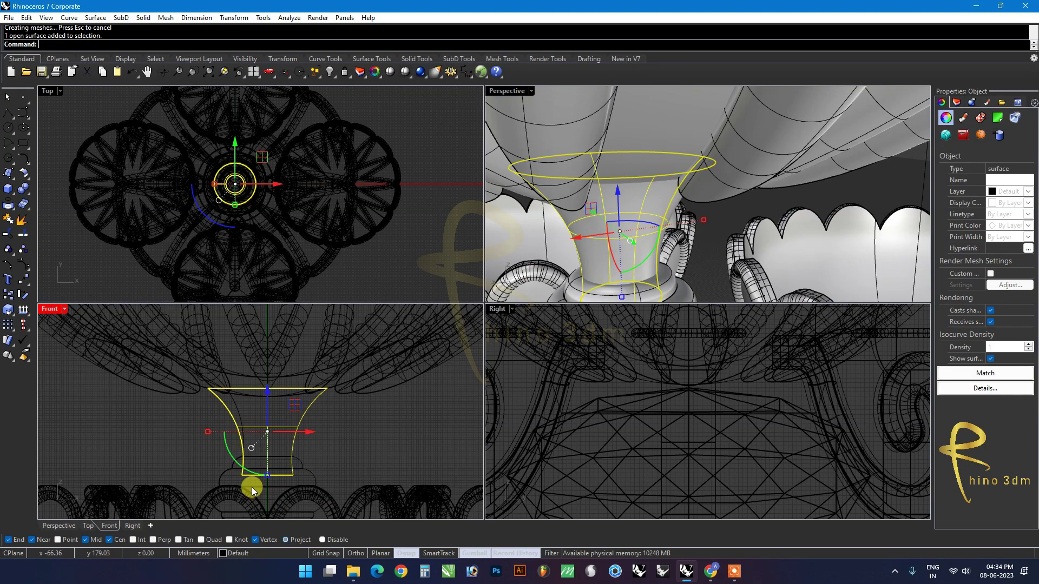
{"action": "scroll", "coordinate": [251, 481], "scroll_direction": "up", "scroll_amount": 3}
{"action": "left_click_drag", "start_coordinate": [185, 410], "coordinate": [179, 410]}
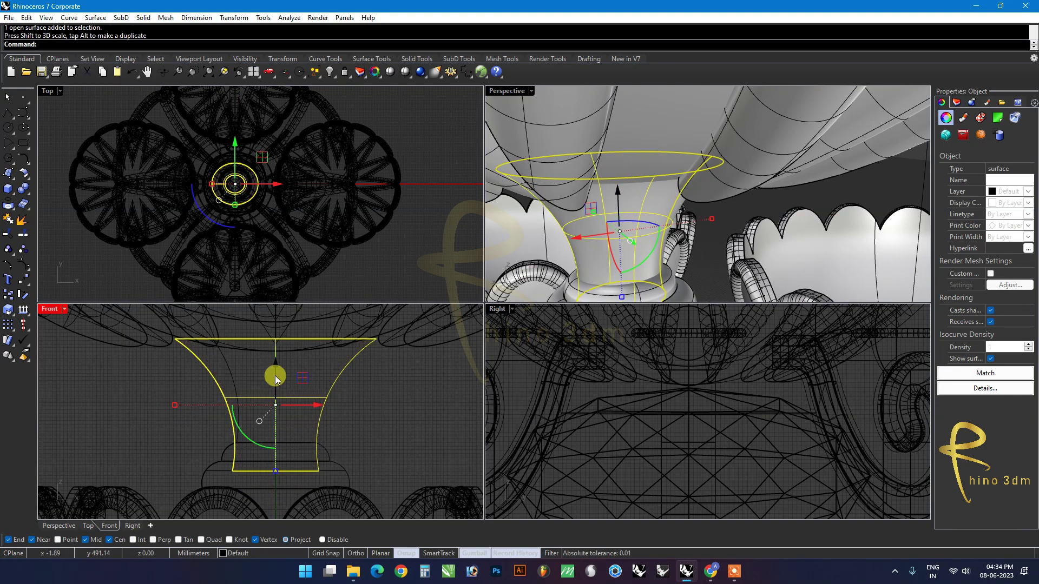
{"action": "left_click_drag", "start_coordinate": [275, 371], "coordinate": [274, 365]}
{"action": "left_click", "coordinate": [380, 388]}
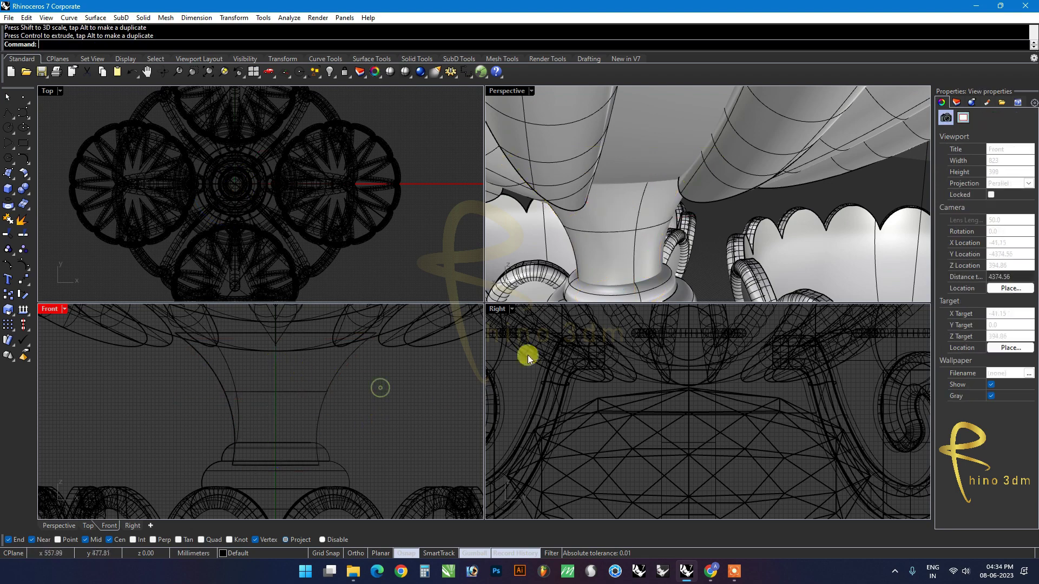
Step: Zoom out and maximize the Perspective view to see the whole centrepiece
{"action": "scroll", "coordinate": [671, 238], "scroll_direction": "down", "scroll_amount": 3}
{"action": "scroll", "coordinate": [686, 231], "scroll_direction": "down", "scroll_amount": 3}
{"action": "scroll", "coordinate": [686, 230], "scroll_direction": "down", "scroll_amount": 3}
{"action": "scroll", "coordinate": [704, 237], "scroll_direction": "down", "scroll_amount": 2}
{"action": "scroll", "coordinate": [698, 227], "scroll_direction": "down", "scroll_amount": 3}
{"action": "key", "text": "ctrl+m"}
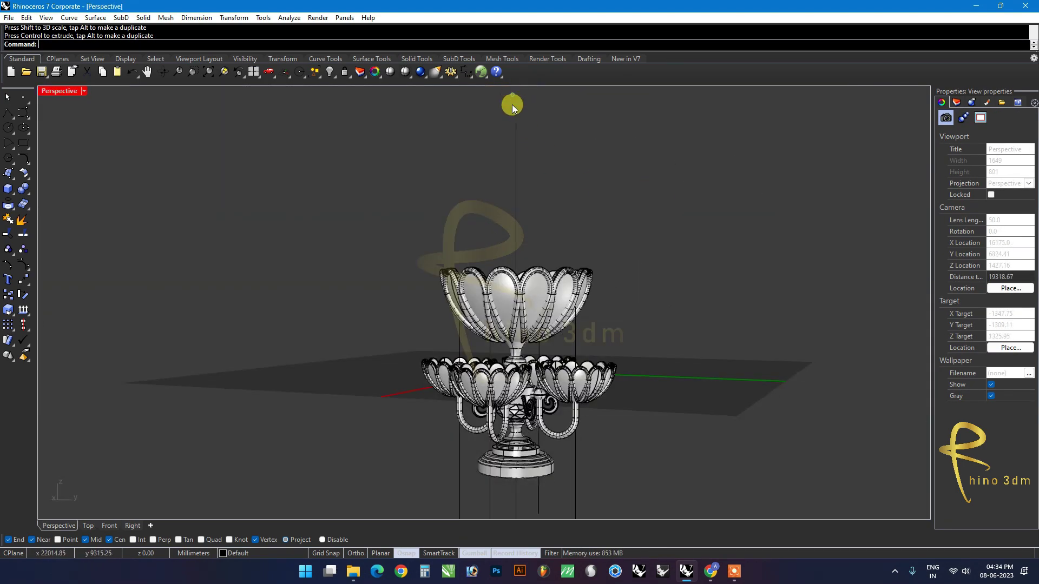
Step: Ungroup the top bowl group and window-select every part of the stand
{"action": "mouse_move", "coordinate": [498, 295]}
{"action": "right_mouse_down"}
{"action": "mouse_move", "coordinate": [549, 302]}
{"action": "mouse_move", "coordinate": [475, 343]}
{"action": "mouse_move", "coordinate": [364, 302]}
{"action": "mouse_move", "coordinate": [255, 212]}
{"action": "right_mouse_up"}
{"action": "double_click", "coordinate": [60, 91]}
{"action": "scroll", "coordinate": [301, 405], "scroll_direction": "down", "scroll_amount": 3}
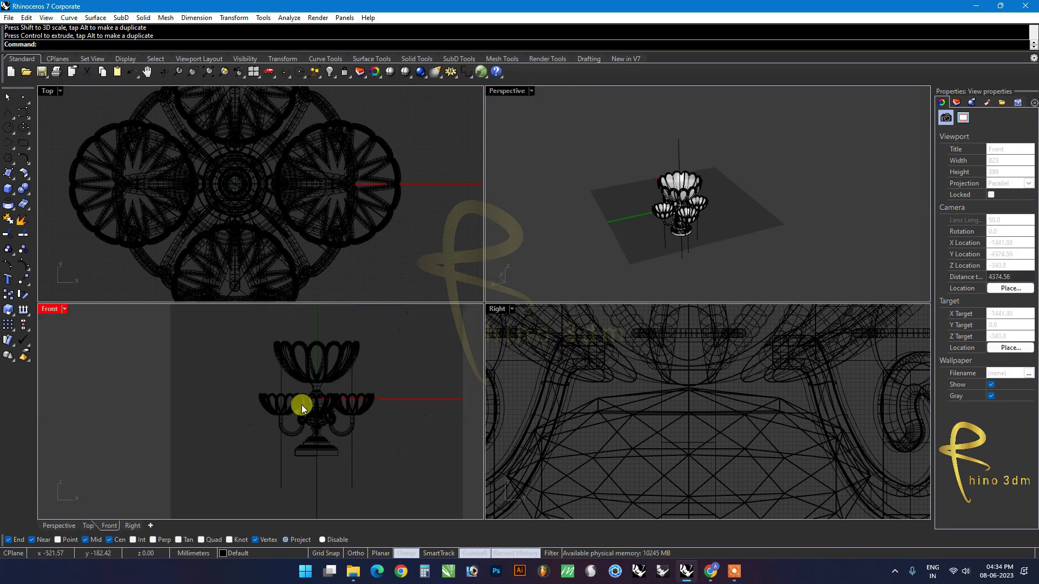
{"action": "scroll", "coordinate": [253, 362], "scroll_direction": "down", "scroll_amount": 2}
{"action": "left_click_drag", "start_coordinate": [242, 330], "coordinate": [405, 513]}
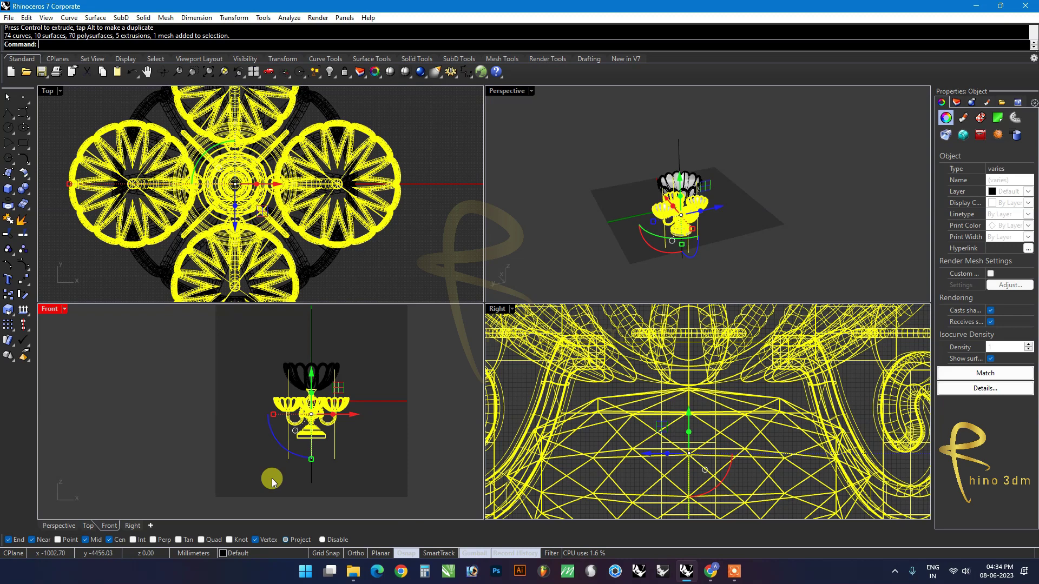
{"action": "left_click", "coordinate": [331, 384]}
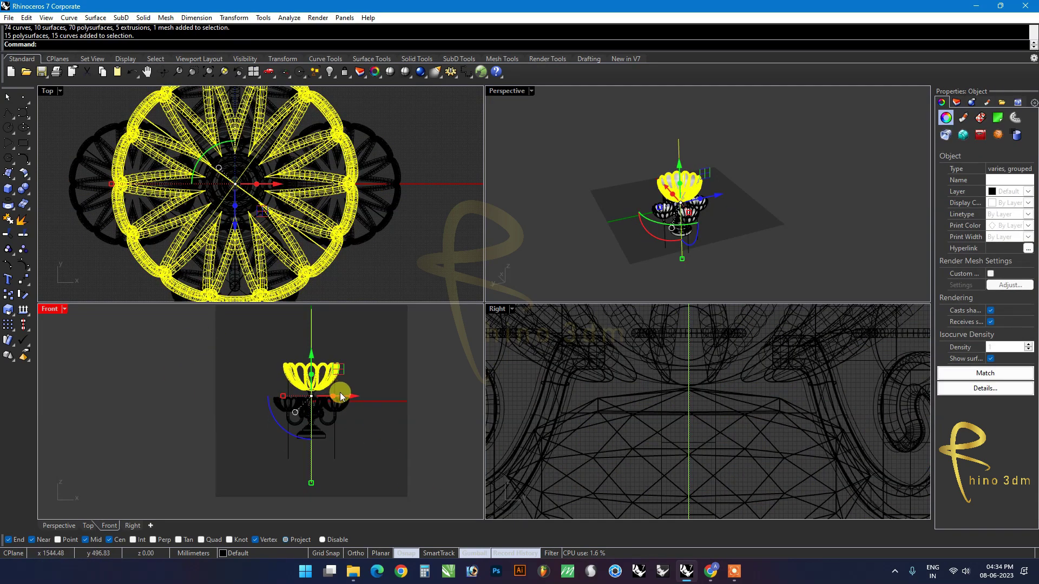
{"action": "left_click", "coordinate": [20, 252]}
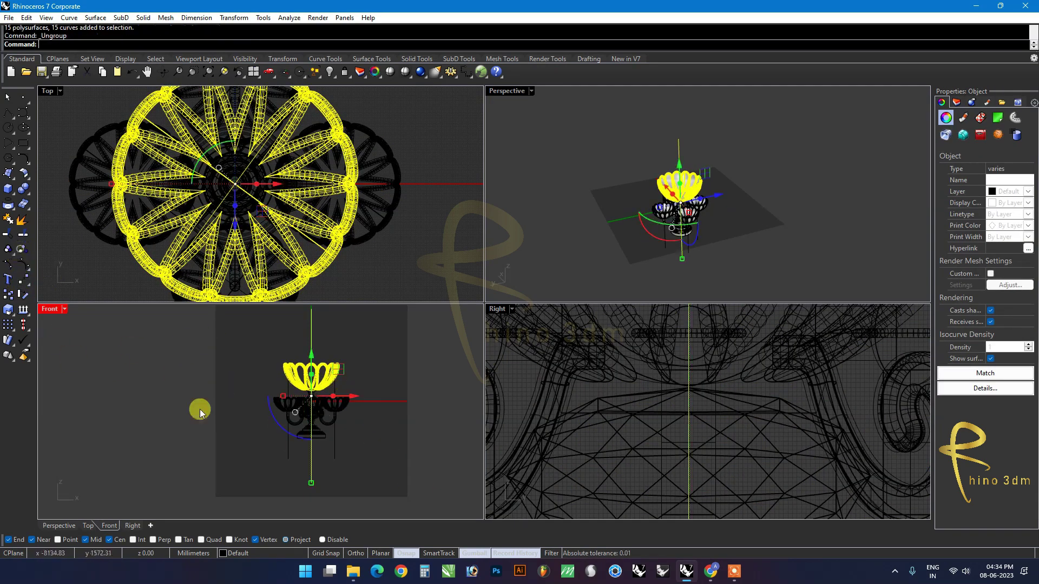
{"action": "scroll", "coordinate": [238, 444], "scroll_direction": "down", "scroll_amount": 2}
{"action": "left_click", "coordinate": [228, 436]}
{"action": "left_click_drag", "start_coordinate": [212, 338], "coordinate": [390, 512]}
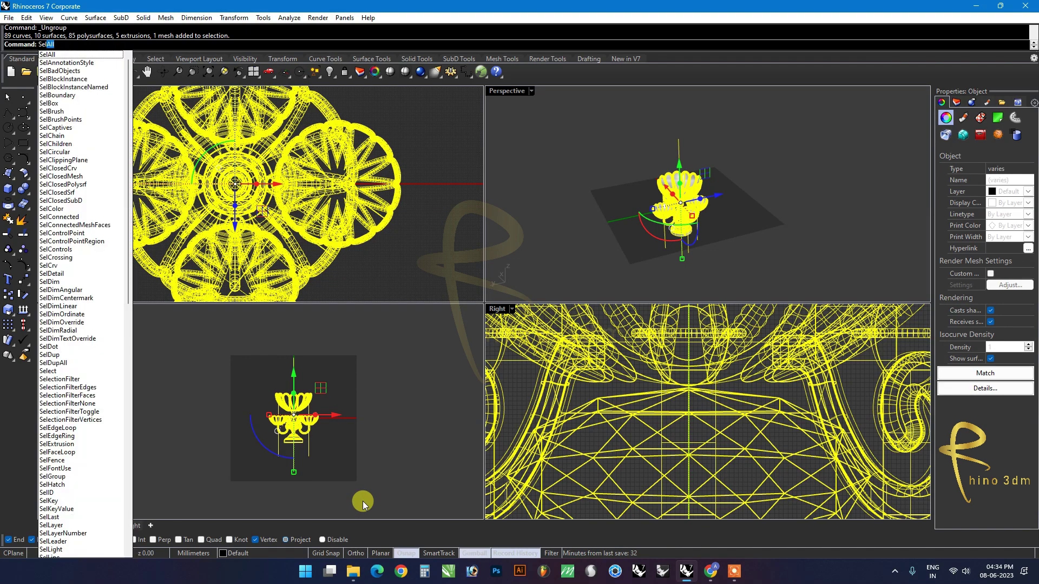
Step: Select all curves with SelCrv and delete them
{"action": "type", "text": "Crv"}
{"action": "key", "text": "Return"}
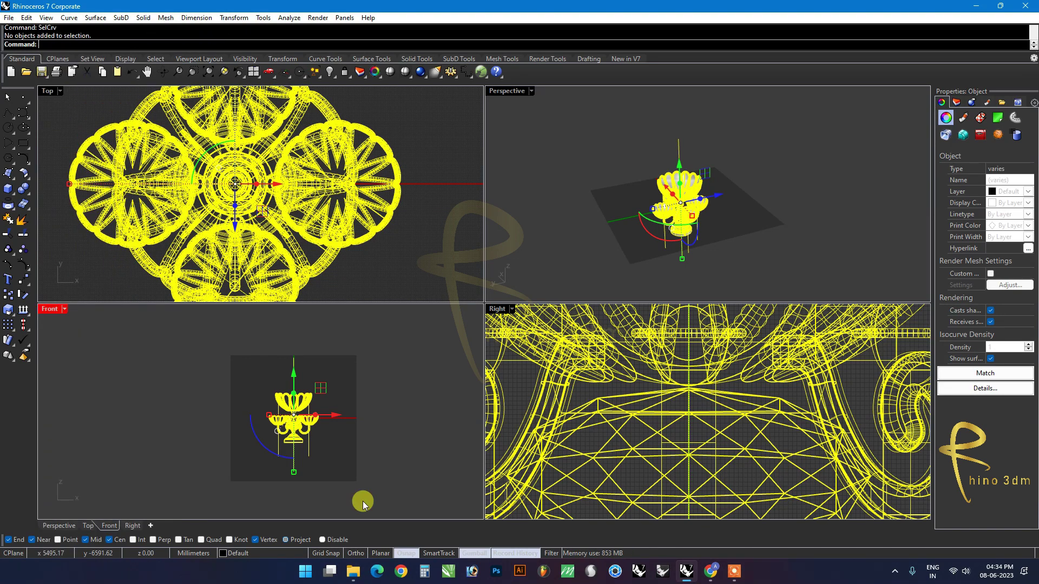
{"action": "key", "text": "Escape"}
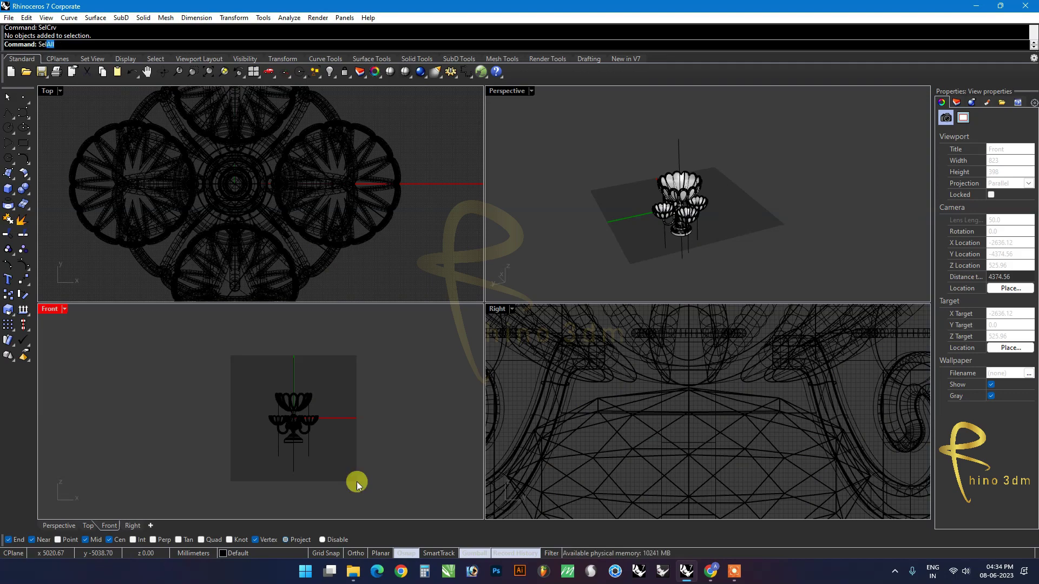
{"action": "type", "text": "Crv"}
{"action": "key", "text": "Return"}
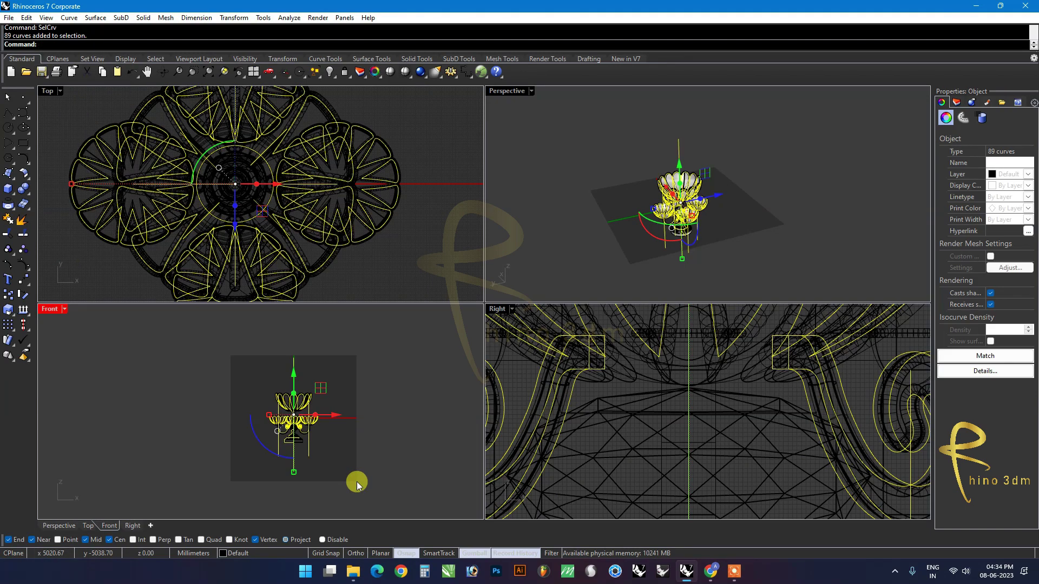
{"action": "key", "text": "Delete"}
{"action": "left_click", "coordinate": [530, 304]}
Step: Group the remaining stand parts and move them so the base sits on the ground plane
{"action": "left_click_drag", "start_coordinate": [227, 365], "coordinate": [331, 458]}
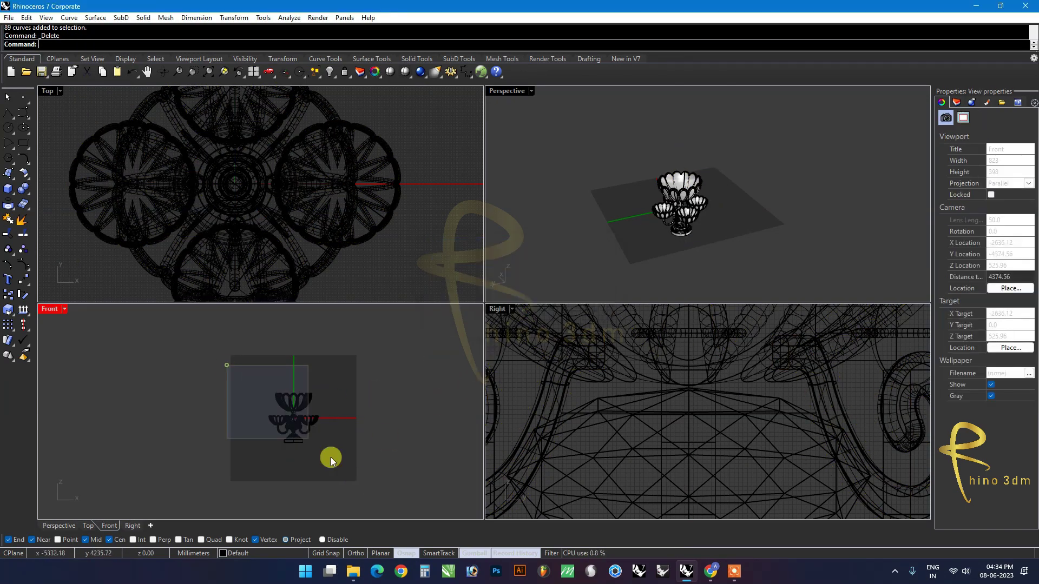
{"action": "key", "text": "ctrl+g"}
{"action": "scroll", "coordinate": [295, 446], "scroll_direction": "up", "scroll_amount": 5}
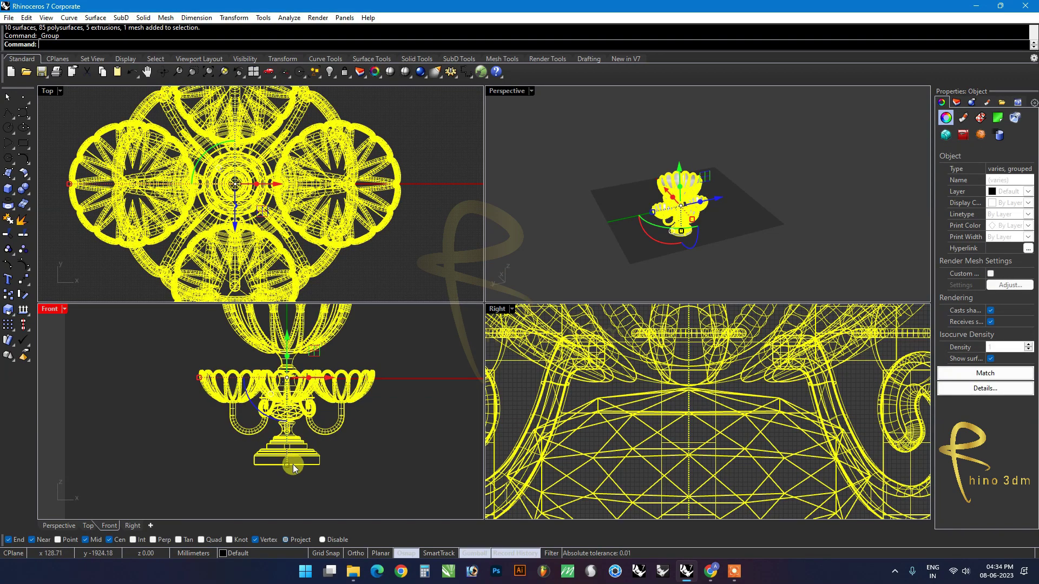
{"action": "type", "text": "Mo"}
{"action": "key", "text": "Return"}
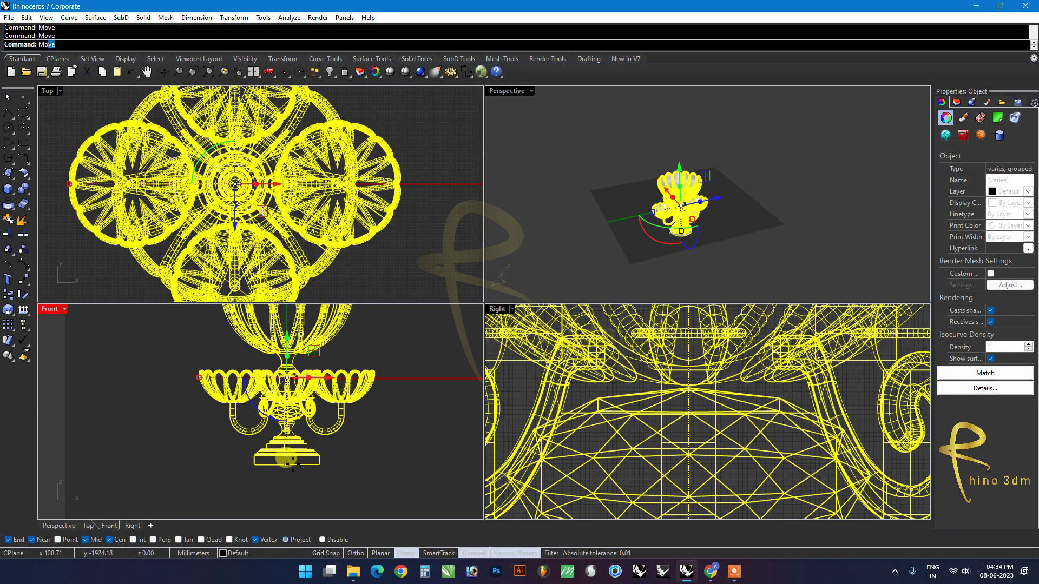
{"action": "left_click", "coordinate": [287, 463]}
{"action": "key", "text": "Return"}
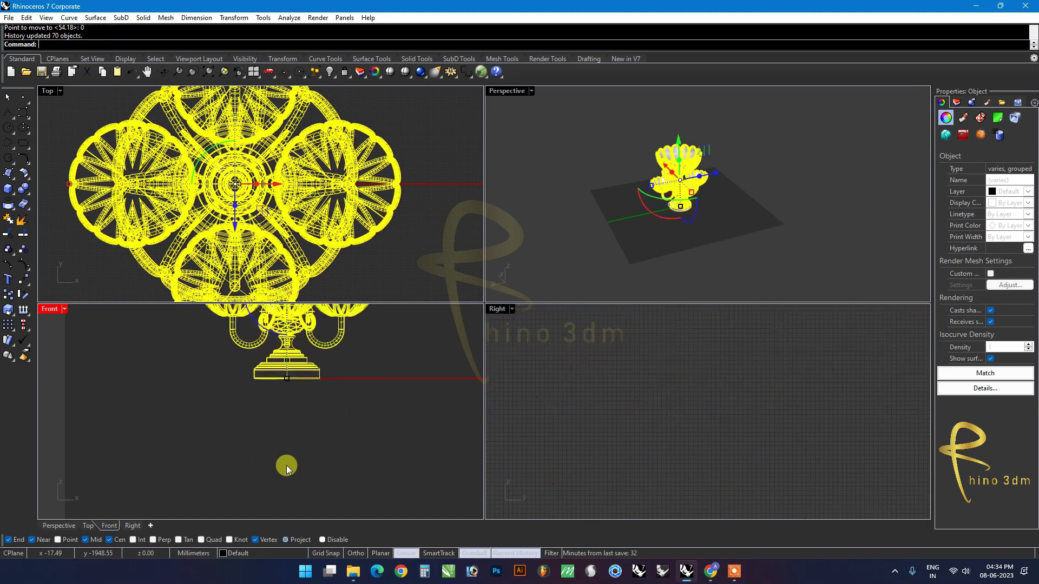
{"action": "left_click", "coordinate": [620, 244]}
{"action": "double_click", "coordinate": [520, 91]}
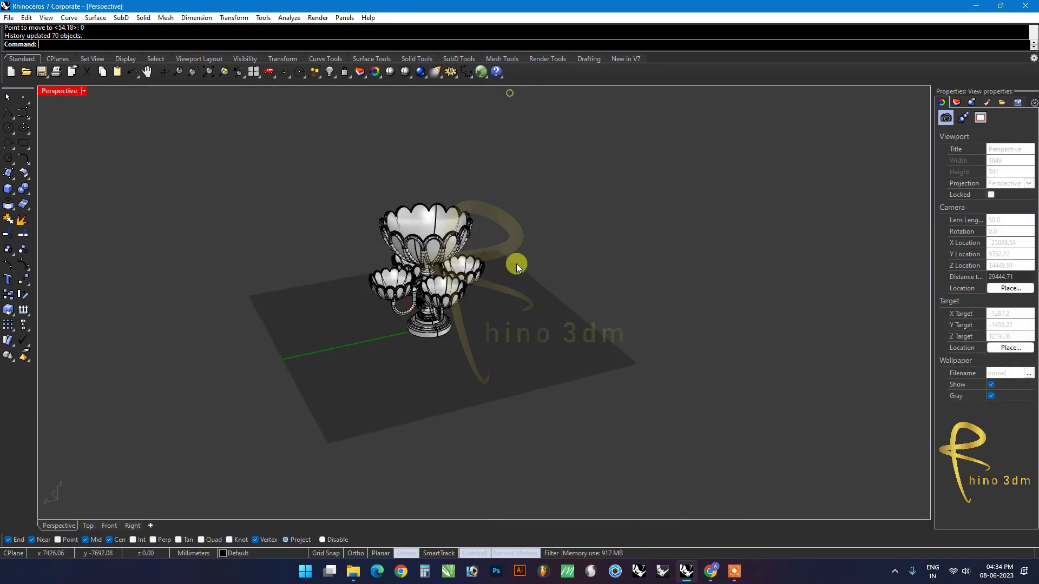
Step: Orbit around the stand, then select and ungroup the whole grouped stand
{"action": "scroll", "coordinate": [516, 264], "scroll_direction": "up", "scroll_amount": 5}
{"action": "scroll", "coordinate": [446, 265], "scroll_direction": "up", "scroll_amount": 3}
{"action": "mouse_move", "coordinate": [457, 274]}
{"action": "right_mouse_down"}
{"action": "mouse_move", "coordinate": [478, 239]}
{"action": "mouse_move", "coordinate": [492, 248]}
{"action": "mouse_move", "coordinate": [480, 301]}
{"action": "mouse_move", "coordinate": [494, 324]}
{"action": "right_mouse_up"}
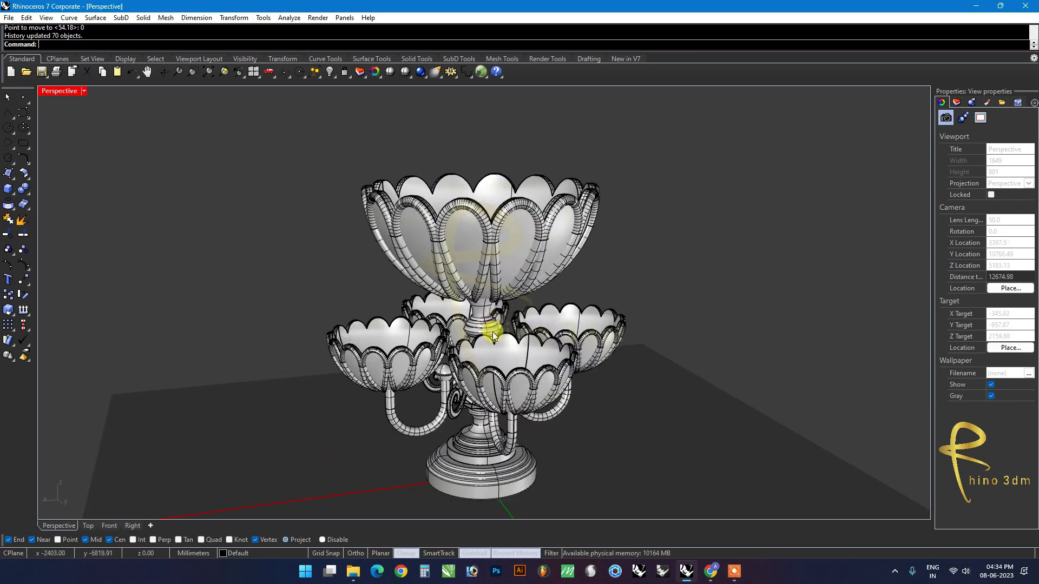
{"action": "mouse_move", "coordinate": [481, 340]}
{"action": "right_mouse_down"}
{"action": "mouse_move", "coordinate": [447, 300]}
{"action": "mouse_move", "coordinate": [461, 276]}
{"action": "mouse_move", "coordinate": [541, 262]}
{"action": "mouse_move", "coordinate": [587, 271]}
{"action": "mouse_move", "coordinate": [454, 276]}
{"action": "right_mouse_up"}
{"action": "double_click", "coordinate": [61, 93]}
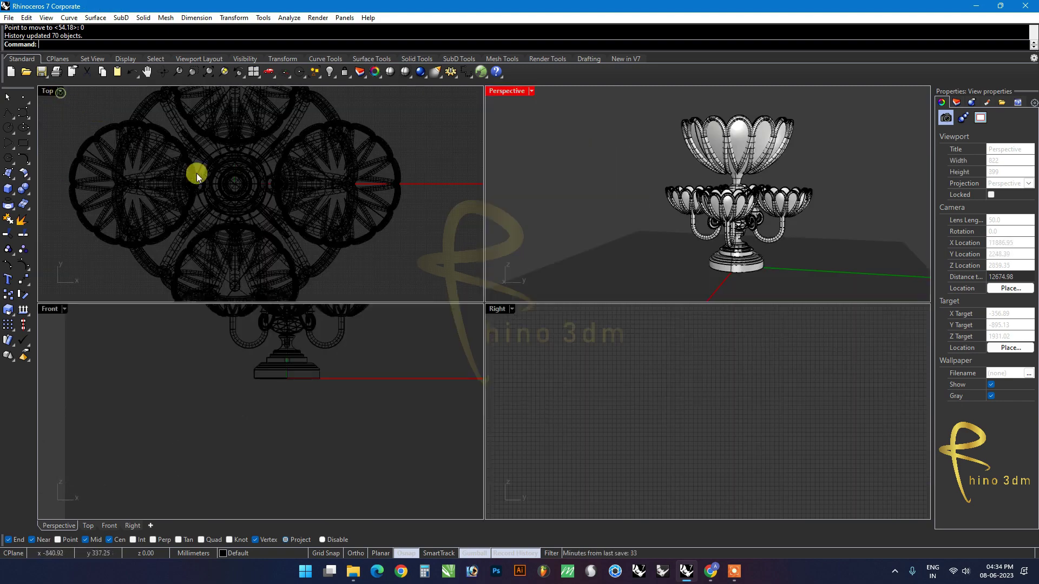
{"action": "double_click", "coordinate": [506, 92]}
{"action": "left_click", "coordinate": [571, 164]}
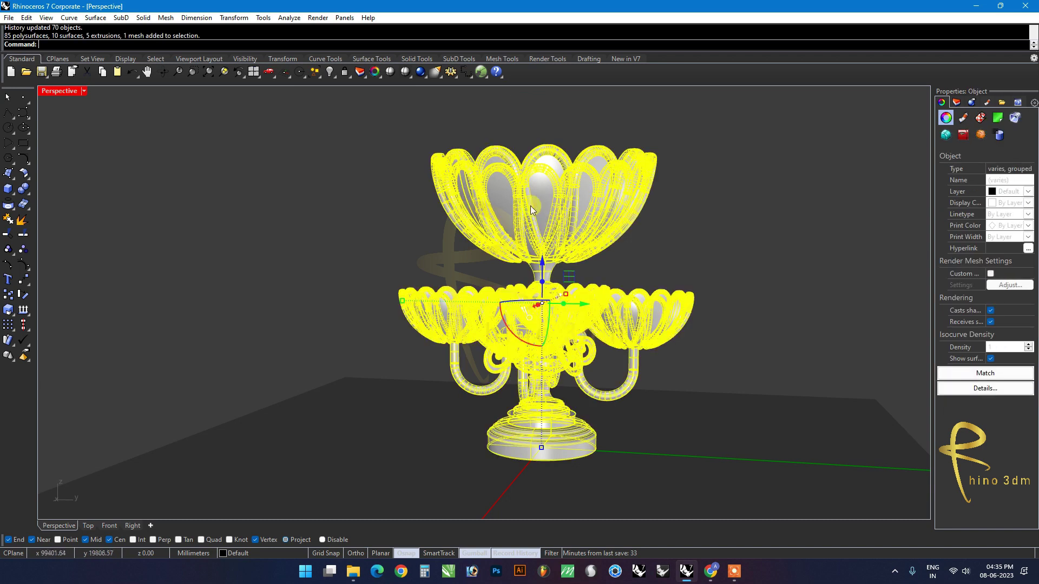
{"action": "left_click", "coordinate": [22, 250]}
Step: Window-select the petals of the top bowl in the Perspective view
{"action": "left_click", "coordinate": [480, 195]}
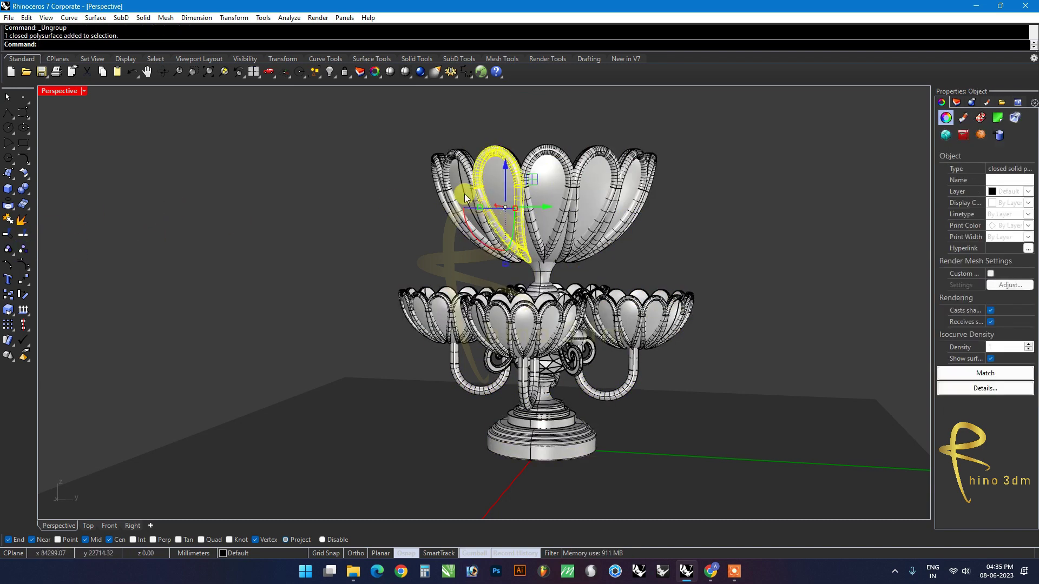
{"action": "right_click_drag", "start_coordinate": [462, 206], "coordinate": [449, 194]}
{"action": "key", "text": "Escape"}
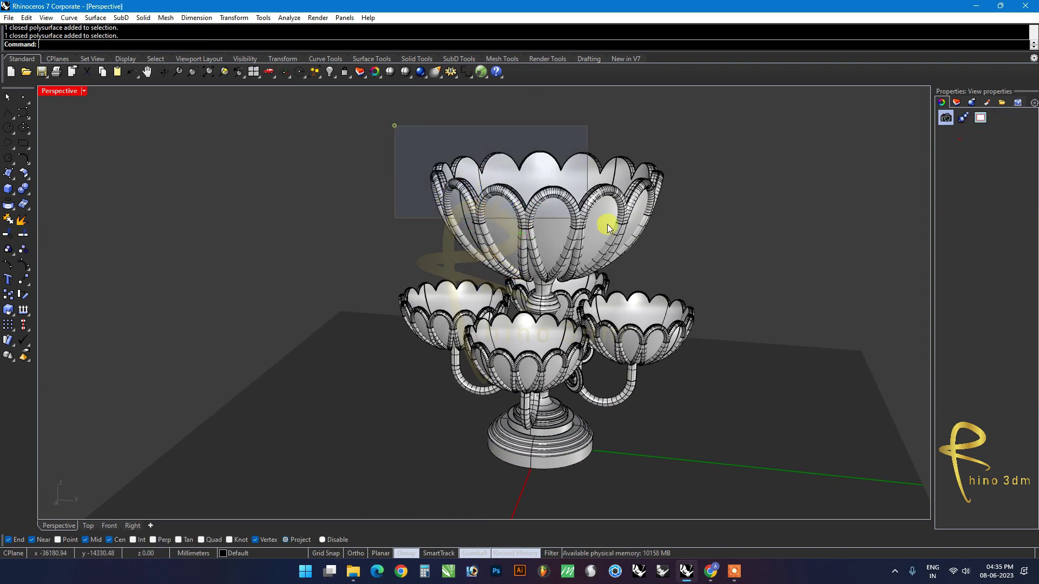
{"action": "left_click_drag", "start_coordinate": [490, 176], "coordinate": [707, 250]}
{"action": "left_click_drag", "start_coordinate": [362, 122], "coordinate": [760, 275]}
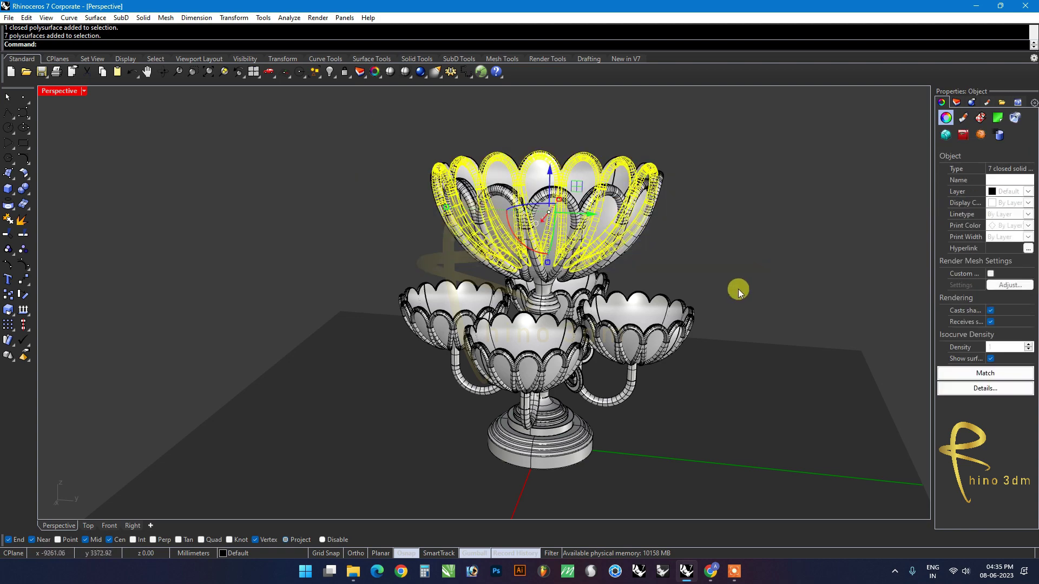
{"action": "key", "text": "Escape"}
{"action": "right_click_drag", "start_coordinate": [681, 267], "coordinate": [643, 238]}
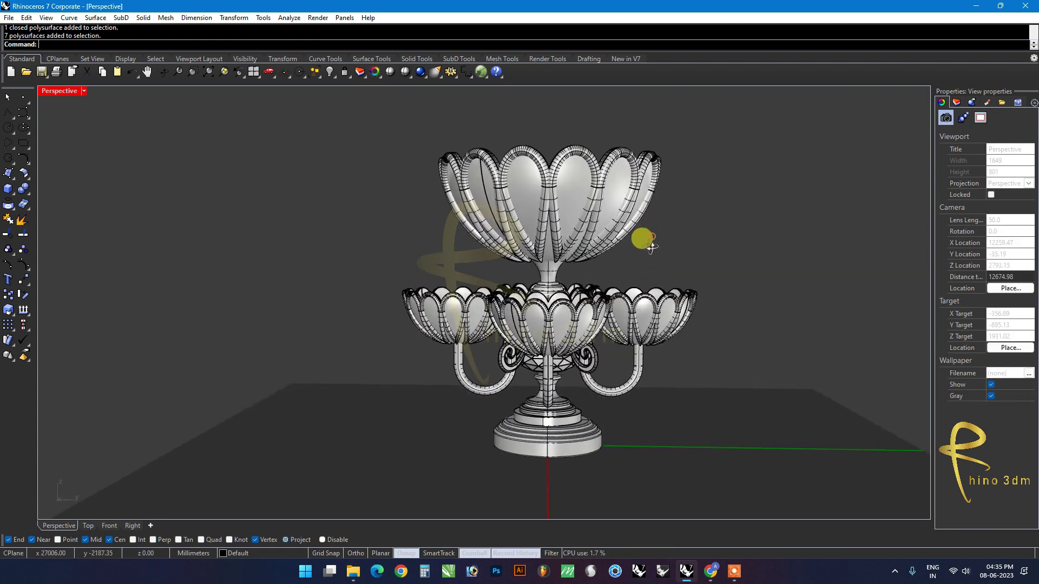
{"action": "mouse_move", "coordinate": [364, 117]}
{"action": "left_mouse_down"}
{"action": "mouse_move", "coordinate": [778, 255]}
{"action": "mouse_move", "coordinate": [340, 123]}
{"action": "left_mouse_up"}
Step: Drop the stem surface from the selection and group the 15 bowl solids
{"action": "left_click", "coordinate": [546, 270], "text": "ctrl"}
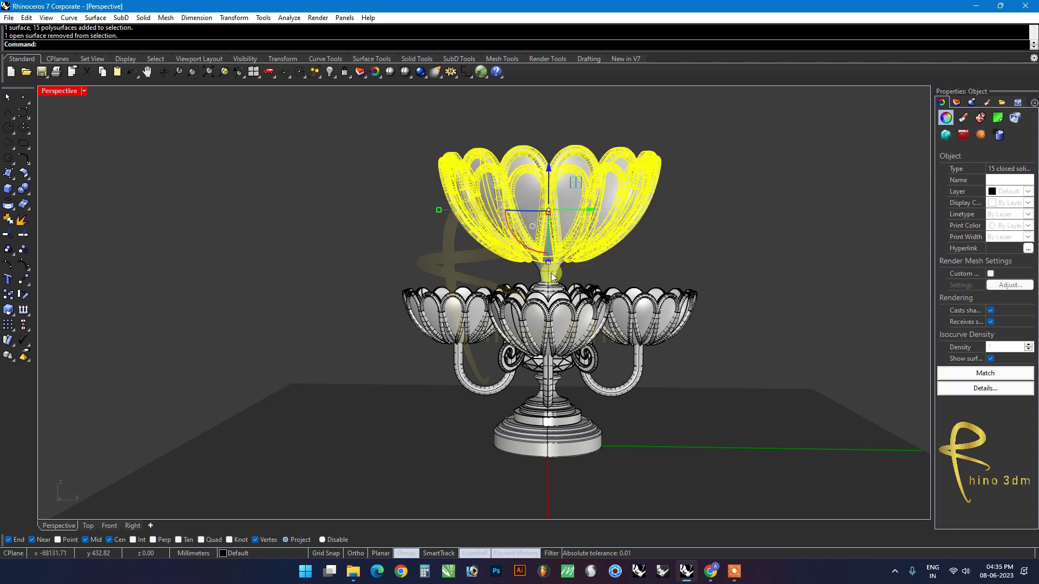
{"action": "key", "text": "ctrl+g"}
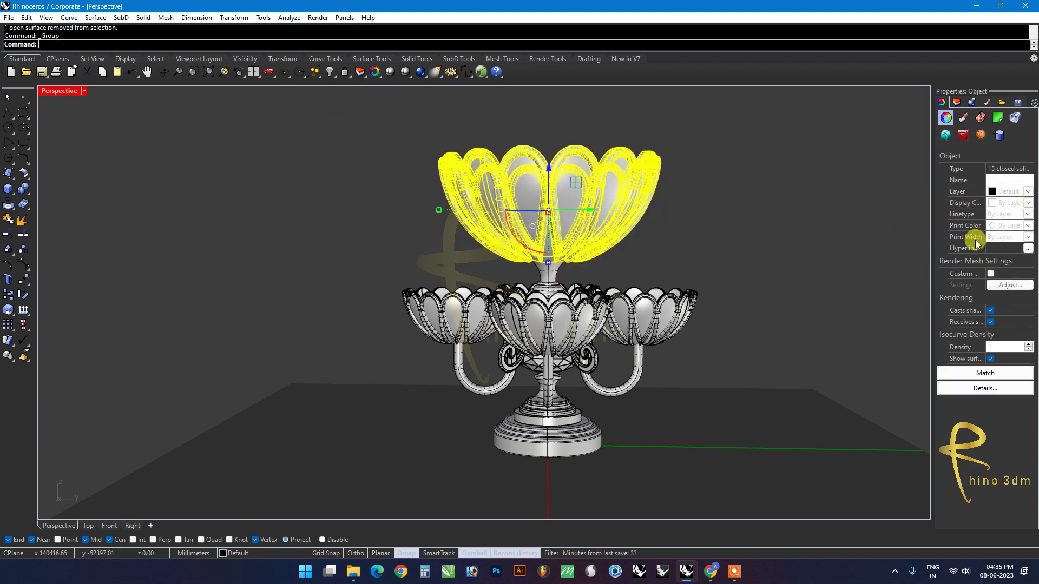
{"action": "left_click", "coordinate": [1009, 204]}
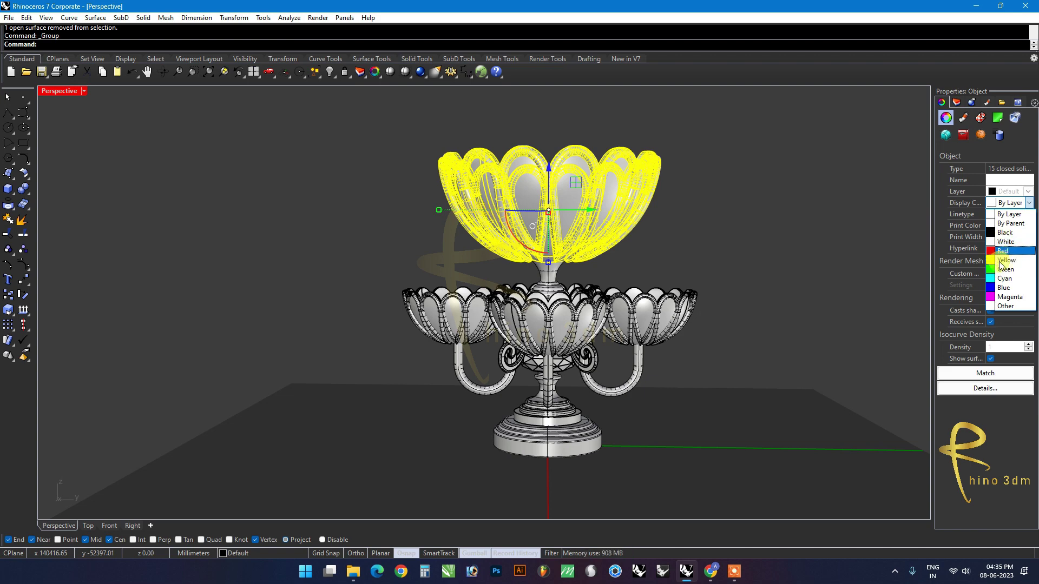
Step: Make the top bowl cyan and ungroup the lower bowls from their arms
{"action": "left_click", "coordinate": [1001, 279]}
{"action": "left_click", "coordinate": [657, 304]}
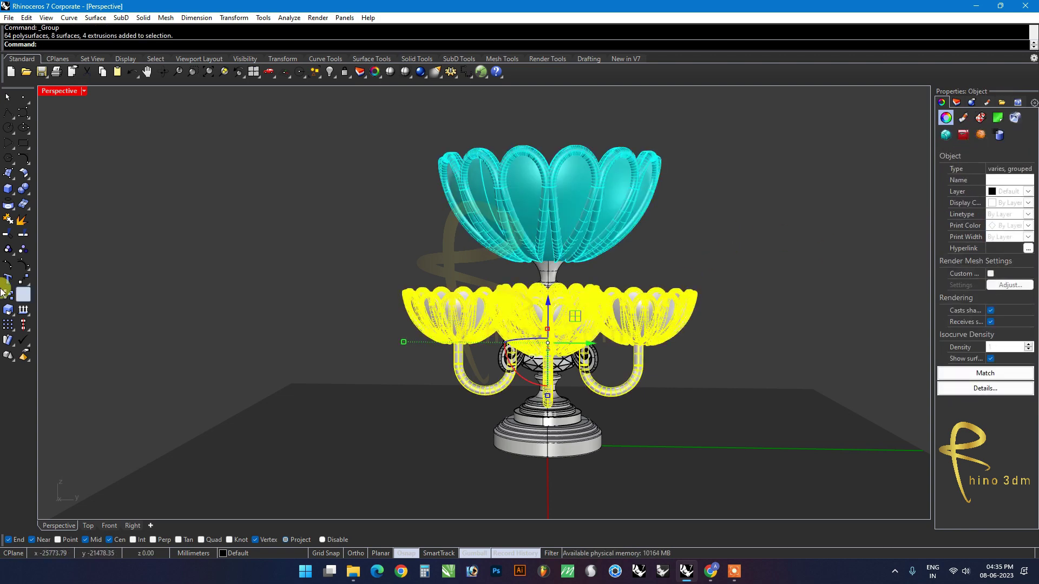
{"action": "left_click", "coordinate": [19, 261]}
{"action": "left_click", "coordinate": [394, 334]}
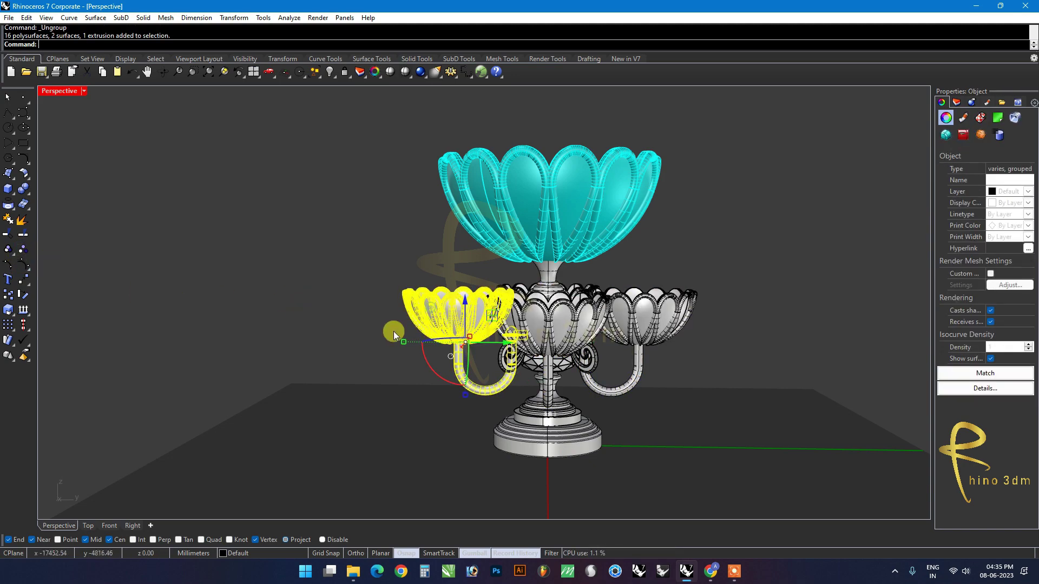
{"action": "left_click", "coordinate": [546, 319], "text": "shift"}
{"action": "left_click", "coordinate": [649, 314], "text": "shift"}
{"action": "right_click_drag", "start_coordinate": [650, 314], "coordinate": [587, 335]}
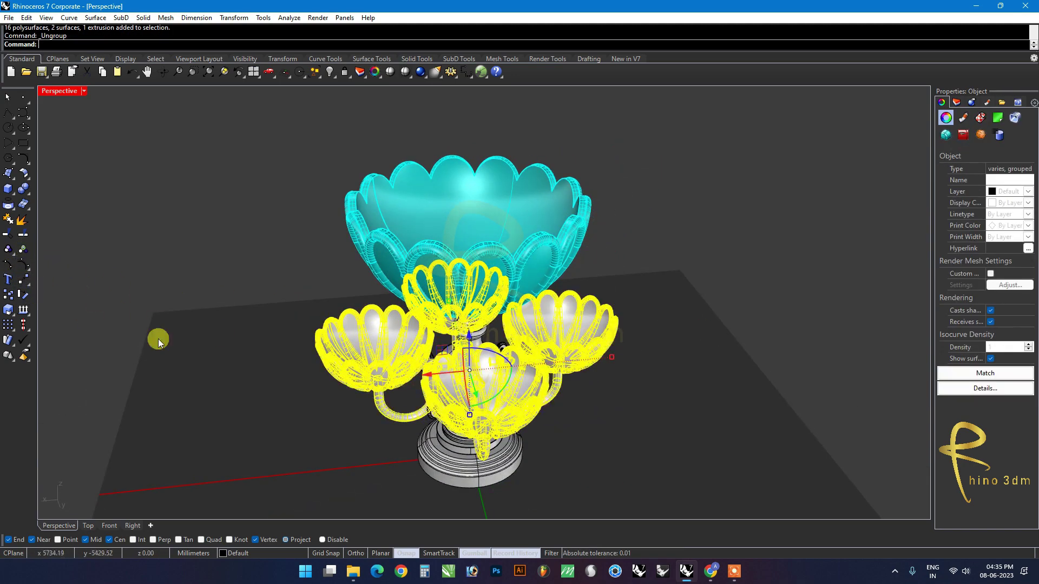
{"action": "right_click_drag", "start_coordinate": [157, 340], "coordinate": [366, 359]}
Step: Colour the four lower bowls (left, front, right, back) cyan
{"action": "left_click", "coordinate": [455, 314]}
{"action": "left_click", "coordinate": [560, 343], "text": "shift"}
{"action": "left_click", "coordinate": [636, 323], "text": "shift"}
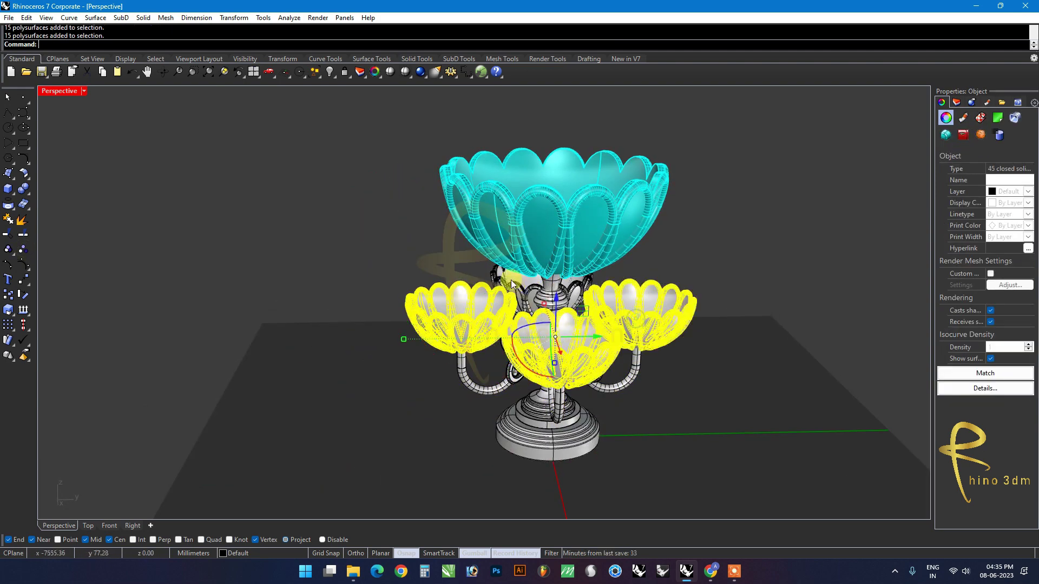
{"action": "left_click", "coordinate": [513, 278], "text": "shift"}
{"action": "left_click", "coordinate": [1015, 205]}
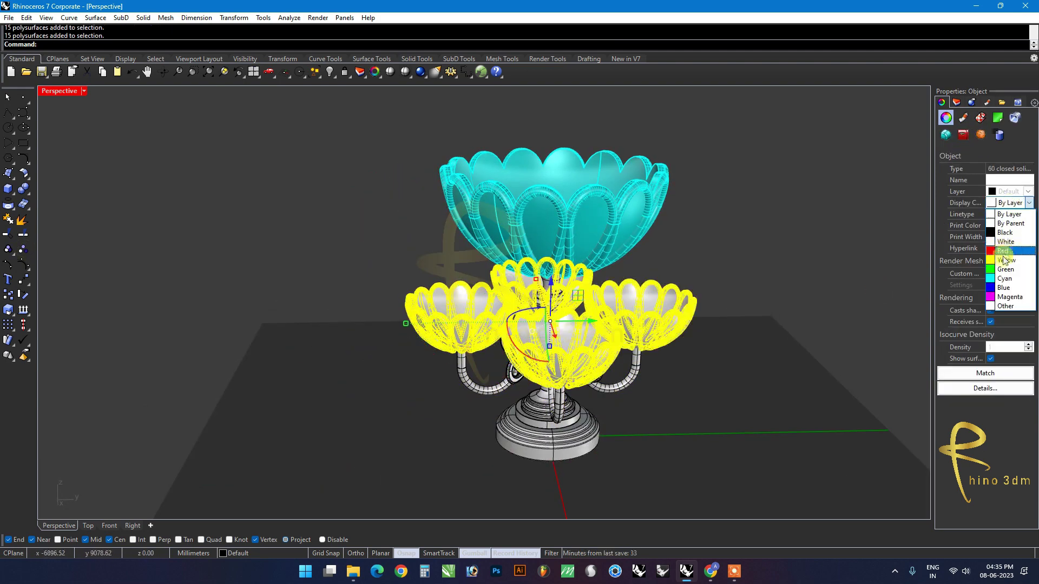
{"action": "left_click", "coordinate": [999, 276]}
Step: Undo the stray green colour change and group all five bowls together
{"action": "left_click", "coordinate": [822, 308]}
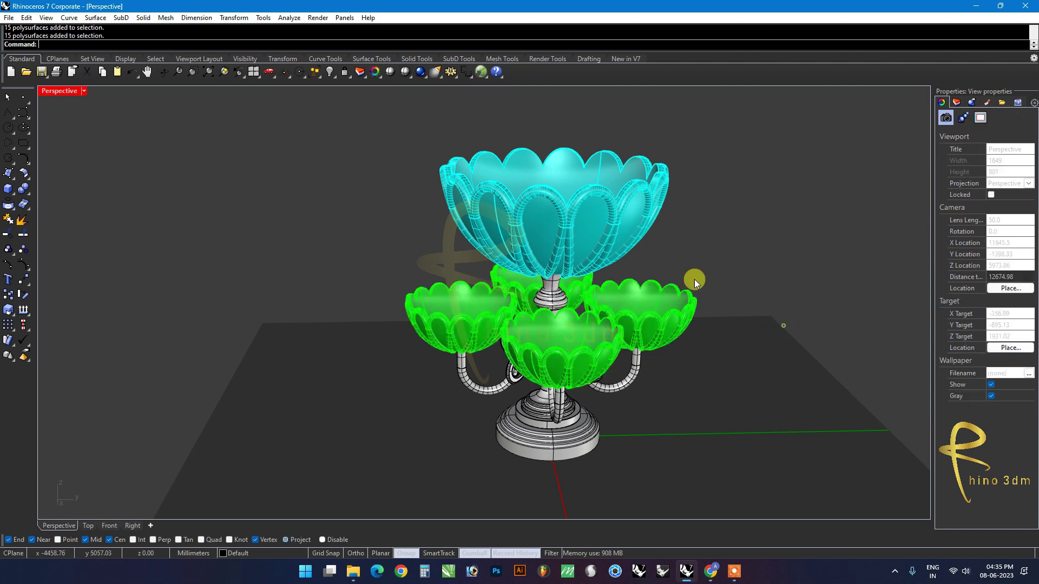
{"action": "key", "text": "ctrl+z"}
{"action": "left_click", "coordinate": [648, 321]}
{"action": "left_click", "coordinate": [557, 352], "text": "shift"}
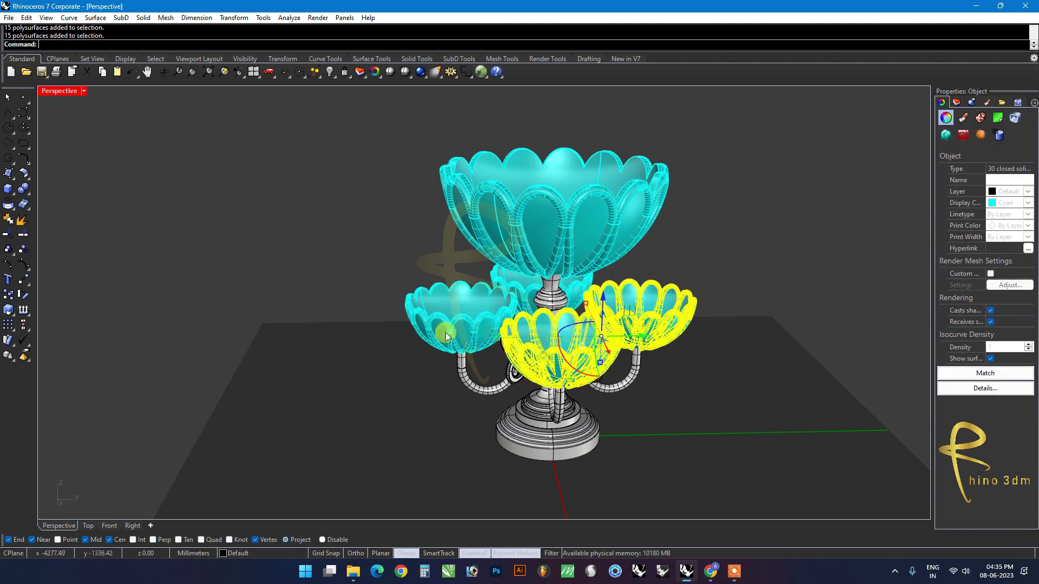
{"action": "left_click", "coordinate": [460, 319], "text": "shift"}
{"action": "left_click", "coordinate": [509, 276], "text": "shift"}
{"action": "left_click", "coordinate": [515, 252], "text": "shift"}
{"action": "key", "text": "ctrl+g"}
Step: Group the scroll arms and set their display colour to red
{"action": "left_click", "coordinate": [705, 262]}
{"action": "mouse_move", "coordinate": [737, 287]}
{"action": "right_mouse_down"}
{"action": "mouse_move", "coordinate": [686, 334]}
{"action": "mouse_move", "coordinate": [465, 375]}
{"action": "right_mouse_up"}
{"action": "left_click", "coordinate": [481, 379]}
{"action": "left_click", "coordinate": [567, 377], "text": "shift"}
{"action": "right_click_drag", "start_coordinate": [611, 386], "coordinate": [492, 395]}
{"action": "left_click", "coordinate": [510, 390], "text": "shift"}
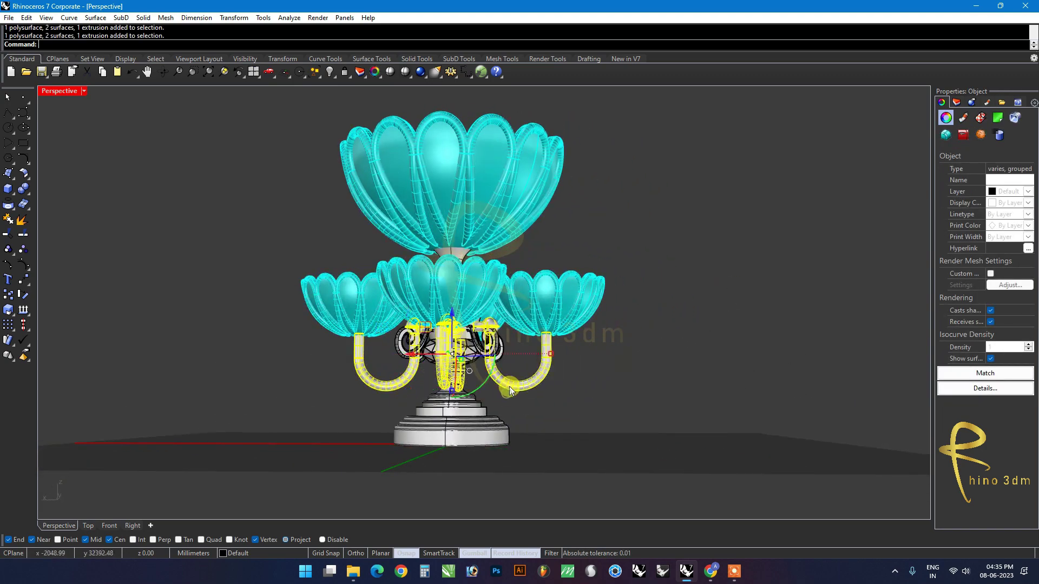
{"action": "left_click", "coordinate": [401, 352], "text": "shift"}
{"action": "right_click_drag", "start_coordinate": [511, 376], "coordinate": [467, 411]}
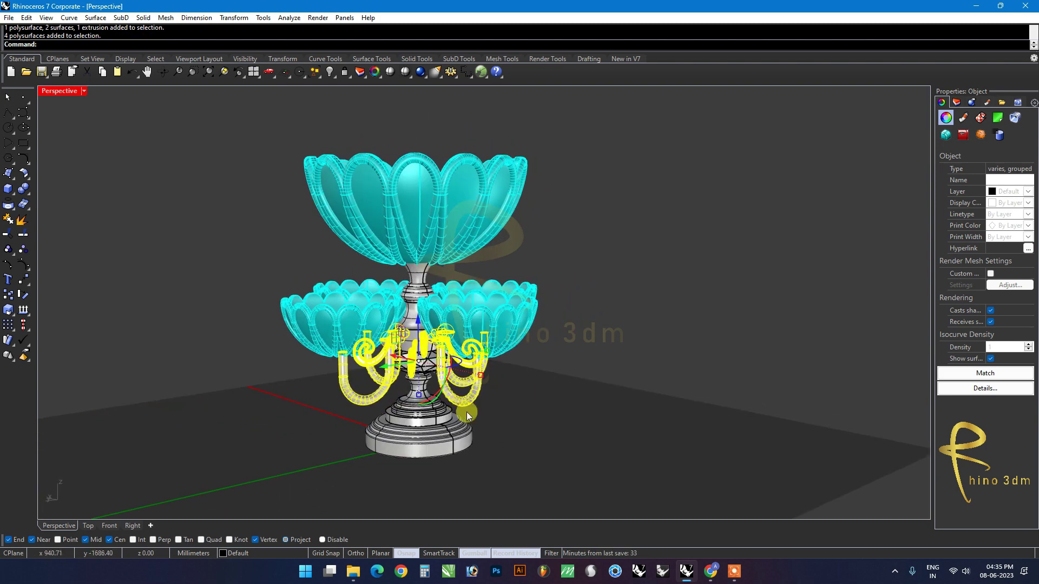
{"action": "key", "text": "ctrl+g"}
{"action": "left_click", "coordinate": [999, 205]}
{"action": "left_click", "coordinate": [998, 252]}
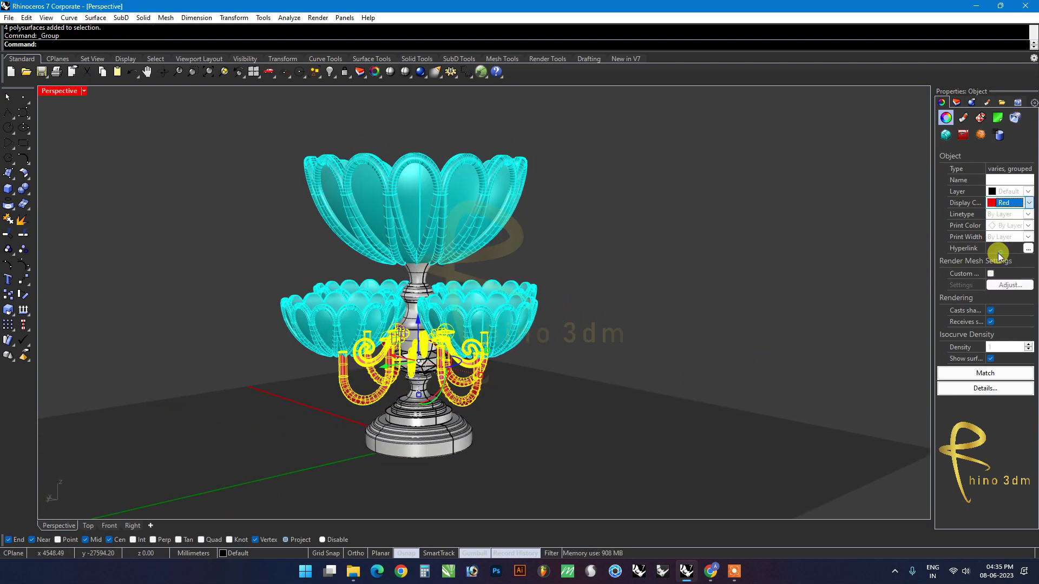
Step: Select the neck and middle pieces of the centre column
{"action": "left_click", "coordinate": [767, 269]}
{"action": "left_click", "coordinate": [421, 276]}
{"action": "right_click_drag", "start_coordinate": [421, 276], "coordinate": [421, 299]}
{"action": "left_click", "coordinate": [421, 299], "text": "shift"}
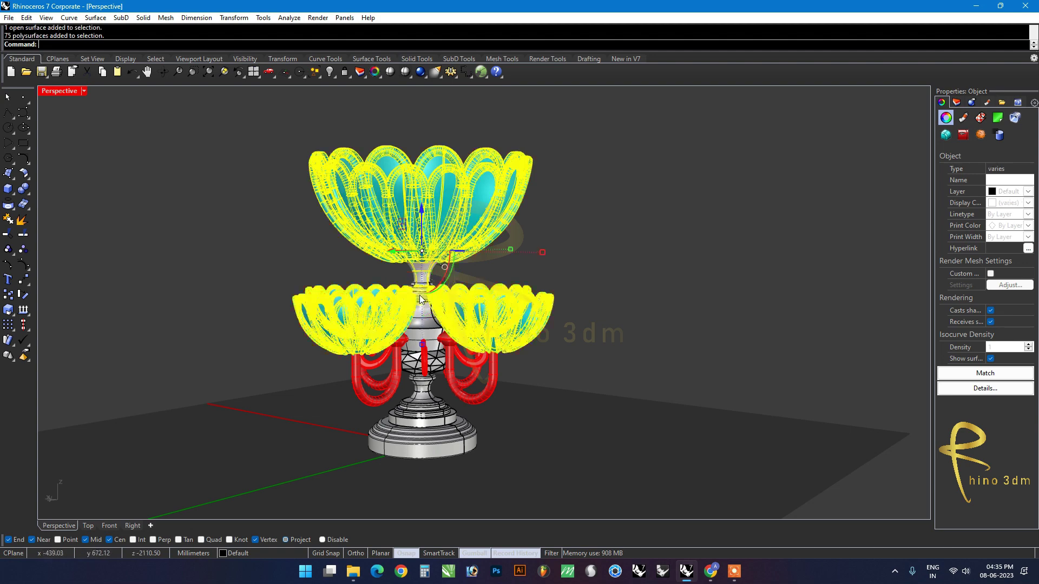
{"action": "scroll", "coordinate": [433, 324], "scroll_direction": "up", "scroll_amount": 3}
{"action": "left_click", "coordinate": [417, 298]}
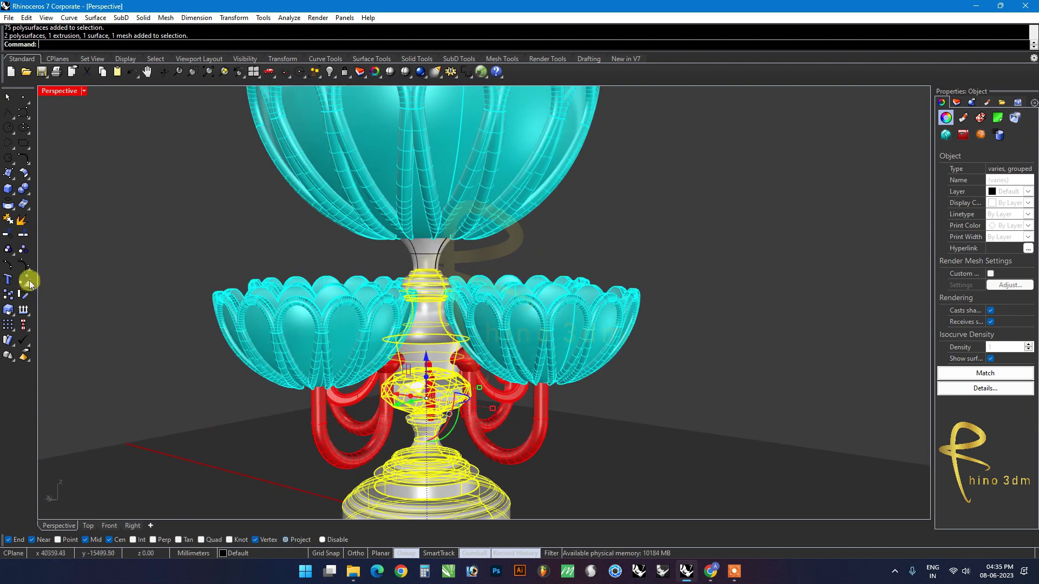
{"action": "left_click", "coordinate": [24, 252]}
{"action": "left_click", "coordinate": [449, 268]}
{"action": "left_click", "coordinate": [433, 320], "text": "shift"}
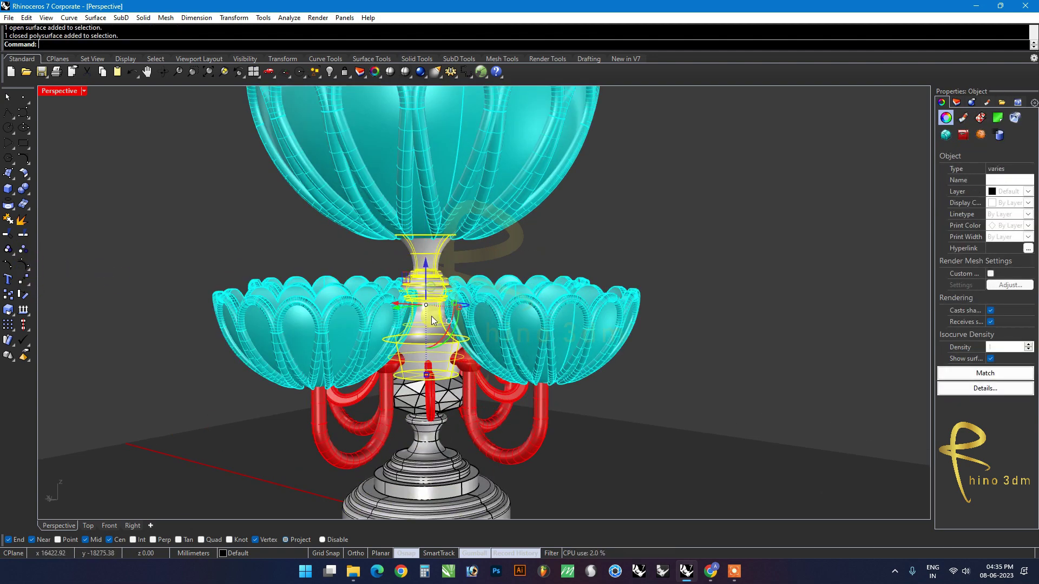
Step: Add the lower column and stepped base, group them, and colour them red
{"action": "right_click_drag", "start_coordinate": [488, 372], "coordinate": [498, 351]}
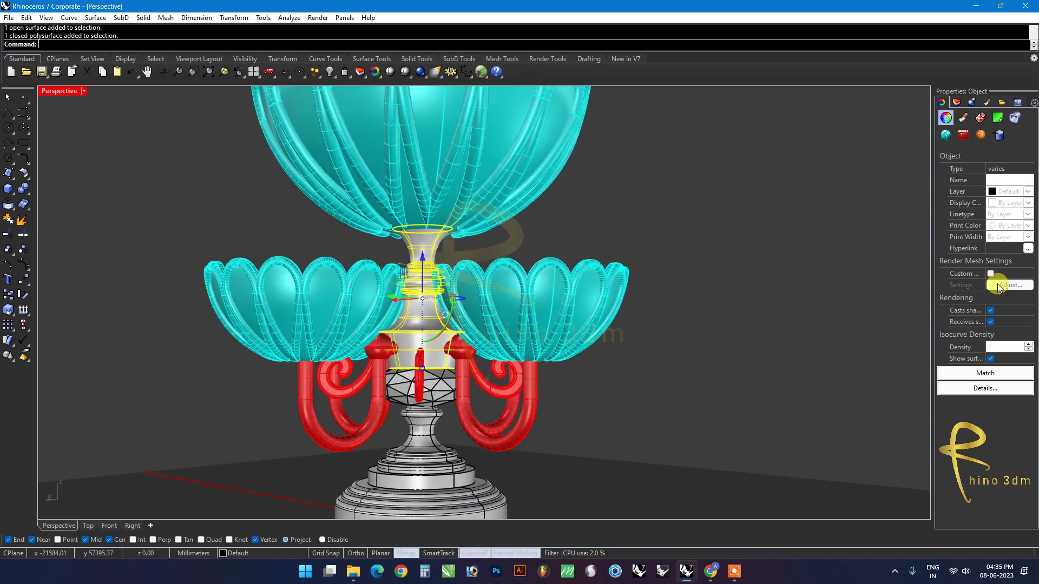
{"action": "left_click", "coordinate": [423, 437], "text": "shift"}
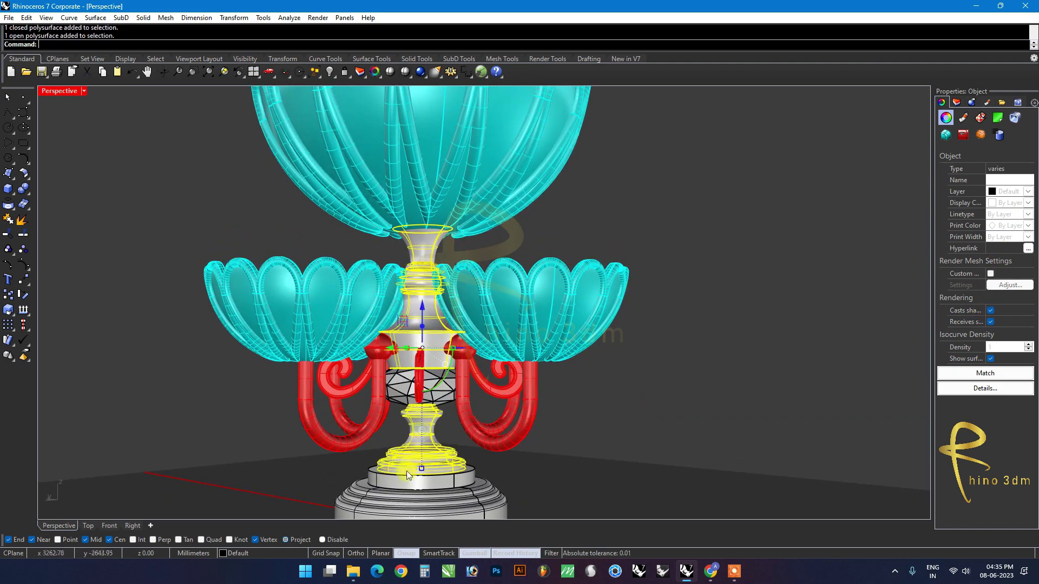
{"action": "left_click", "coordinate": [382, 495], "text": "shift"}
{"action": "right_click", "coordinate": [498, 478]}
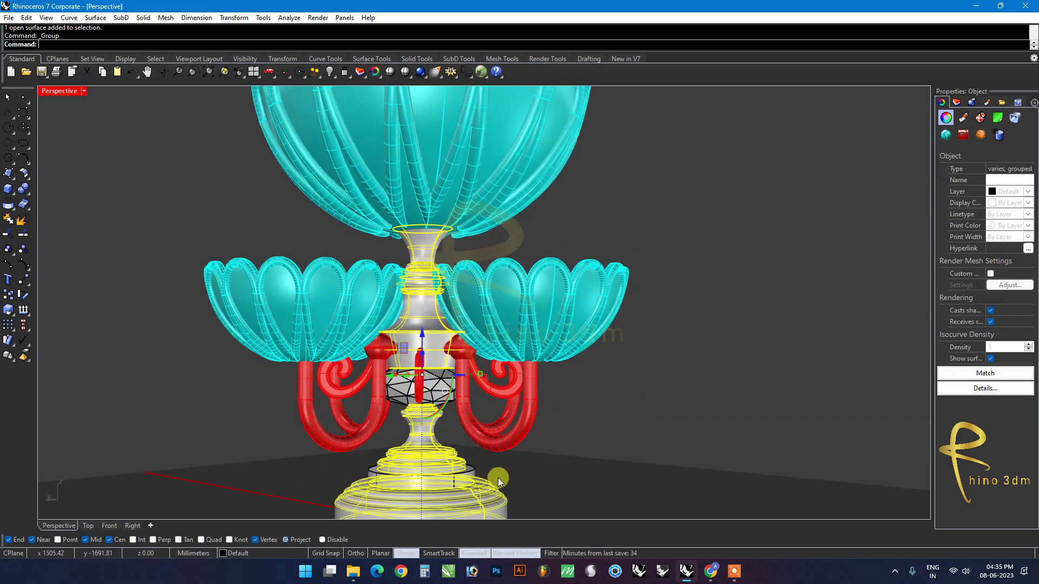
{"action": "left_click", "coordinate": [1028, 202]}
{"action": "left_click", "coordinate": [1001, 248]}
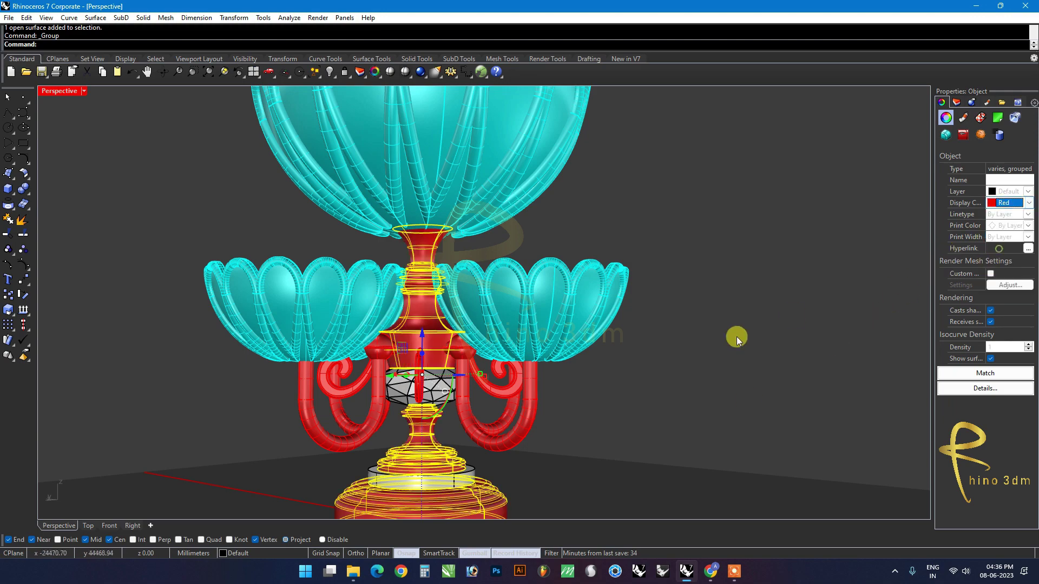
Step: Colour the ring around the base blue
{"action": "left_click", "coordinate": [662, 392]}
{"action": "left_click", "coordinate": [417, 466]}
{"action": "left_click", "coordinate": [592, 449]}
{"action": "scroll", "coordinate": [592, 449], "scroll_direction": "down", "scroll_amount": 5}
{"action": "mouse_move", "coordinate": [461, 445]}
{"action": "right_mouse_down"}
{"action": "mouse_move", "coordinate": [480, 381]}
{"action": "mouse_move", "coordinate": [462, 386]}
{"action": "right_mouse_up"}
{"action": "scroll", "coordinate": [462, 385], "scroll_direction": "up", "scroll_amount": 3}
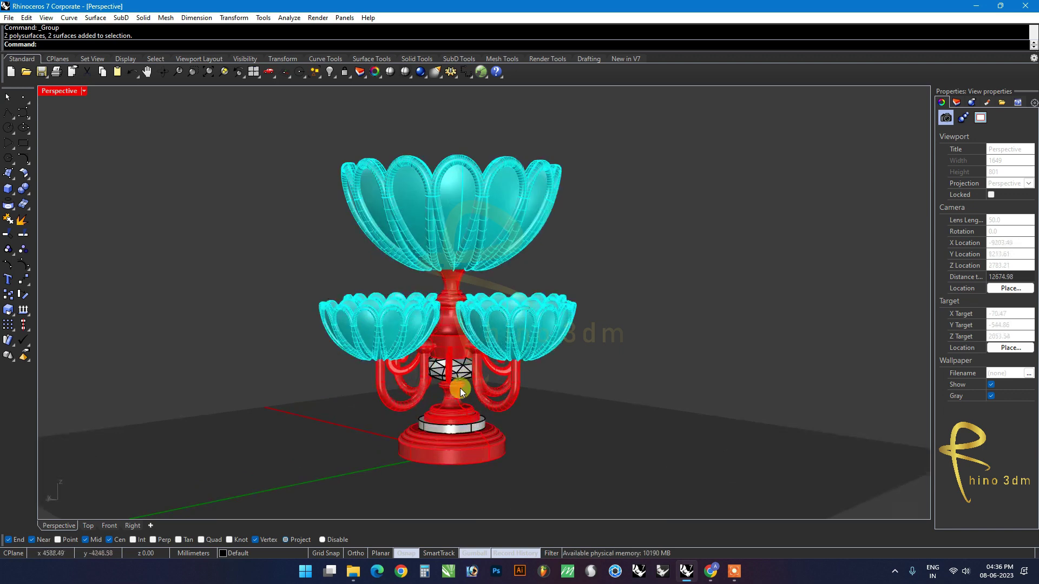
{"action": "left_click", "coordinate": [458, 430]}
{"action": "left_click", "coordinate": [997, 204]}
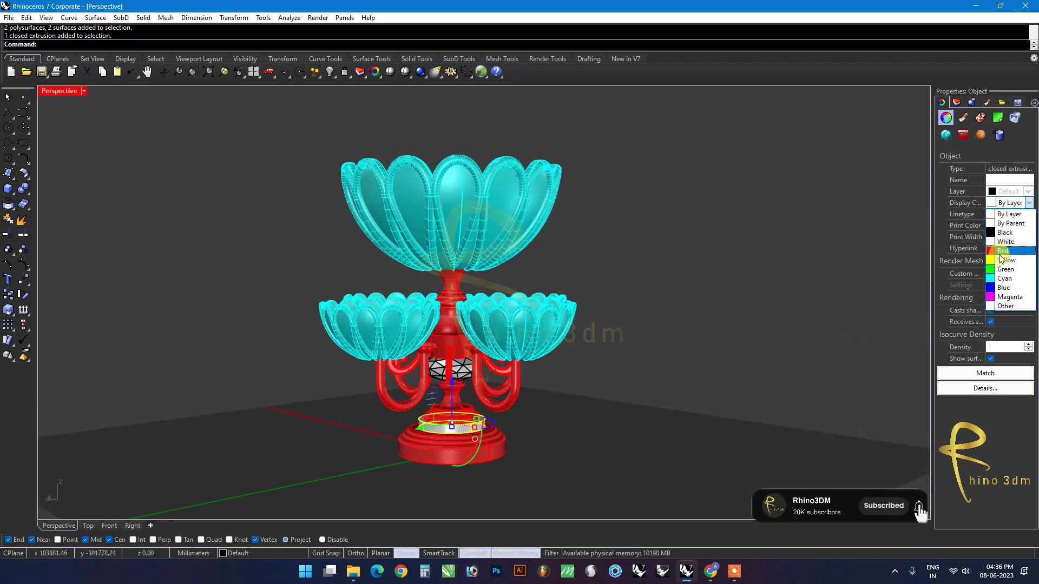
{"action": "left_click", "coordinate": [999, 287]}
Step: Colour the white centre gem green and orbit to review the coloured stand
{"action": "left_click", "coordinate": [731, 320]}
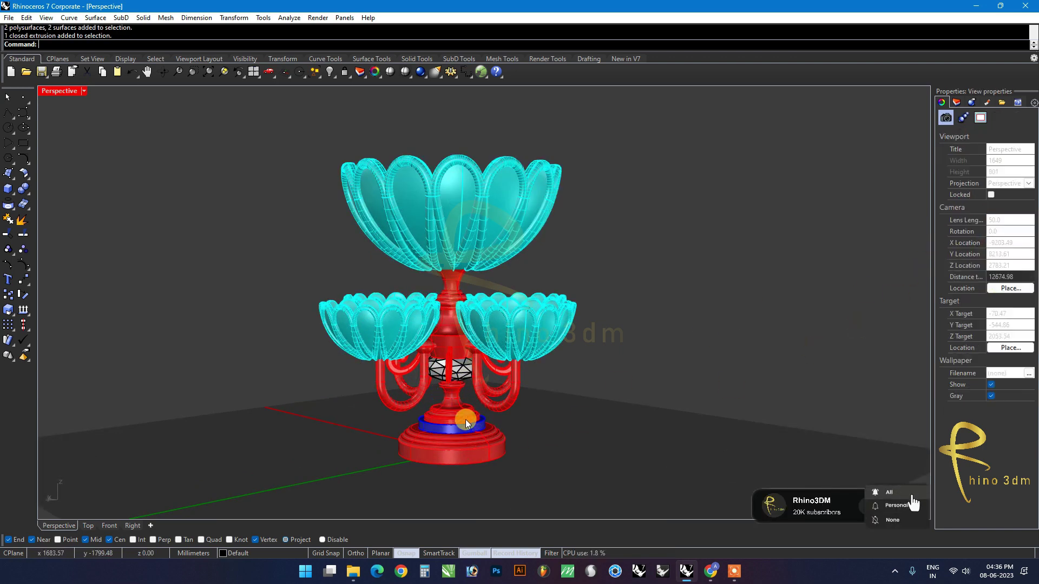
{"action": "scroll", "coordinate": [455, 381], "scroll_direction": "up", "scroll_amount": 2}
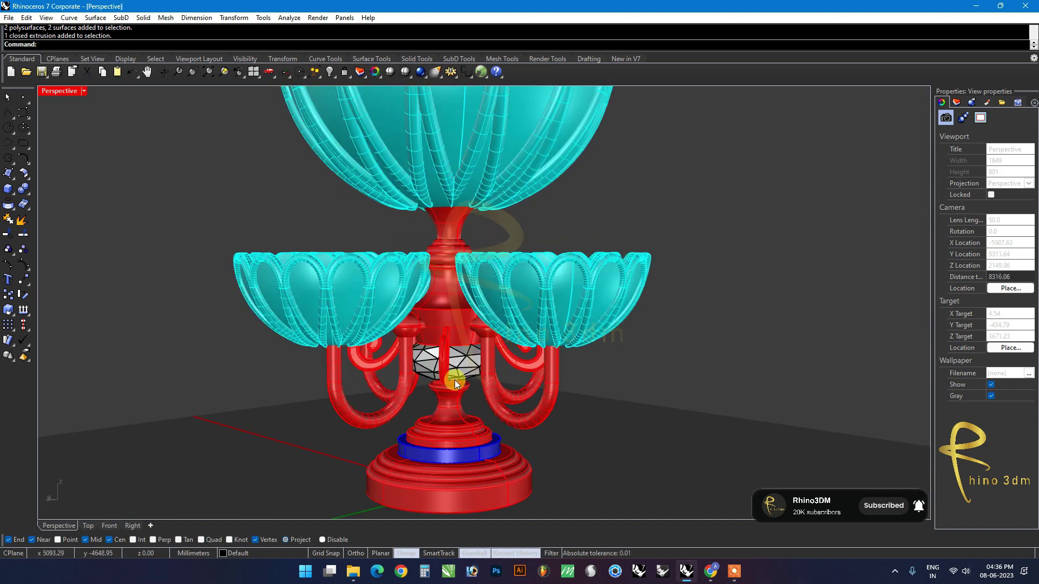
{"action": "scroll", "coordinate": [453, 362], "scroll_direction": "up", "scroll_amount": 2}
{"action": "scroll", "coordinate": [451, 369], "scroll_direction": "up", "scroll_amount": 2}
{"action": "right_click_drag", "start_coordinate": [451, 370], "coordinate": [442, 374]}
{"action": "left_click", "coordinate": [443, 373]}
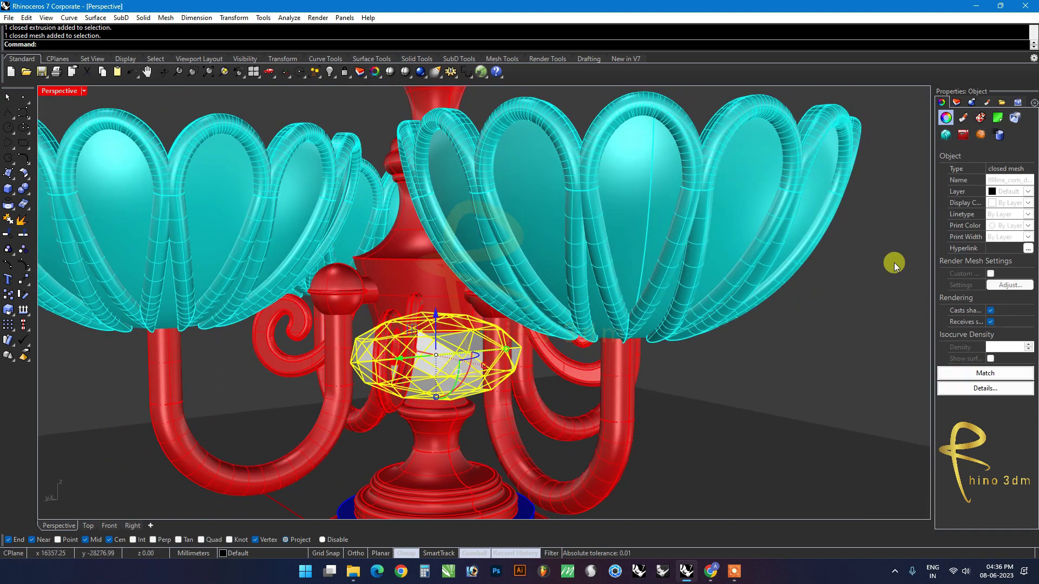
{"action": "left_click", "coordinate": [994, 207]}
{"action": "left_click", "coordinate": [1007, 269]}
{"action": "left_click", "coordinate": [534, 412]}
{"action": "scroll", "coordinate": [379, 361], "scroll_direction": "down", "scroll_amount": 2}
{"action": "scroll", "coordinate": [353, 300], "scroll_direction": "down", "scroll_amount": 2}
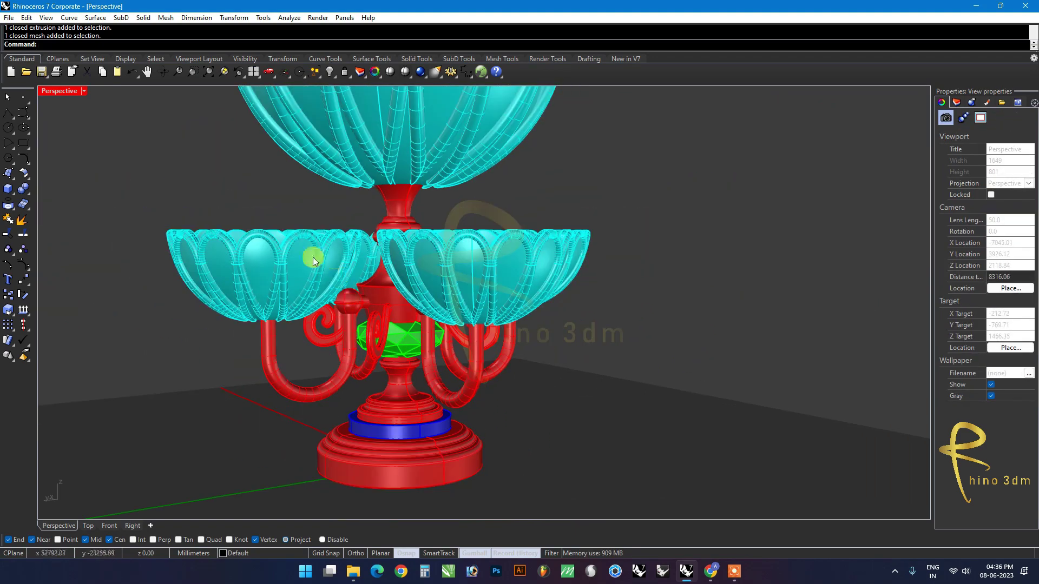
{"action": "scroll", "coordinate": [268, 243], "scroll_direction": "up", "scroll_amount": 2}
{"action": "mouse_move", "coordinate": [301, 267]}
{"action": "right_mouse_down"}
{"action": "mouse_move", "coordinate": [524, 229]}
{"action": "mouse_move", "coordinate": [571, 234]}
{"action": "mouse_move", "coordinate": [586, 309]}
{"action": "mouse_move", "coordinate": [566, 308]}
{"action": "mouse_move", "coordinate": [586, 242]}
{"action": "mouse_move", "coordinate": [487, 297]}
{"action": "mouse_move", "coordinate": [607, 297]}
{"action": "mouse_move", "coordinate": [549, 307]}
{"action": "mouse_move", "coordinate": [464, 290]}
{"action": "mouse_move", "coordinate": [494, 271]}
{"action": "mouse_move", "coordinate": [618, 297]}
{"action": "mouse_move", "coordinate": [670, 290]}
{"action": "mouse_move", "coordinate": [527, 307]}
{"action": "mouse_move", "coordinate": [422, 297]}
{"action": "mouse_move", "coordinate": [413, 310]}
{"action": "right_mouse_up"}
Step: Confirm saving the coloured stand as the 3dm file Icecream Bowl
{"action": "scroll", "coordinate": [587, 242], "scroll_direction": "down", "scroll_amount": 3}
{"action": "scroll", "coordinate": [482, 310], "scroll_direction": "up", "scroll_amount": 2}
{"action": "type", "text": "Icecream Bowl"}
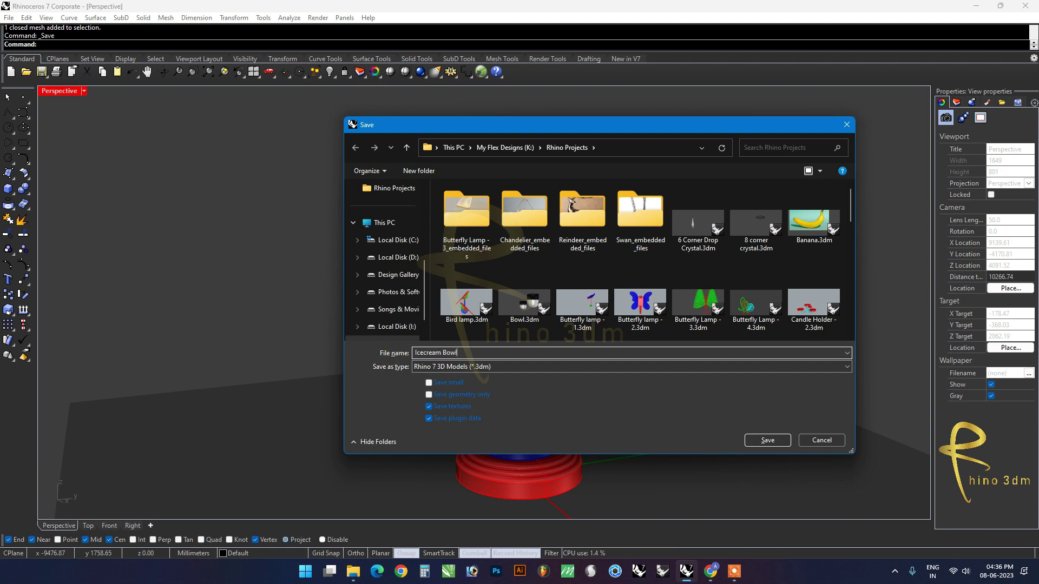
{"action": "key", "text": "Return"}
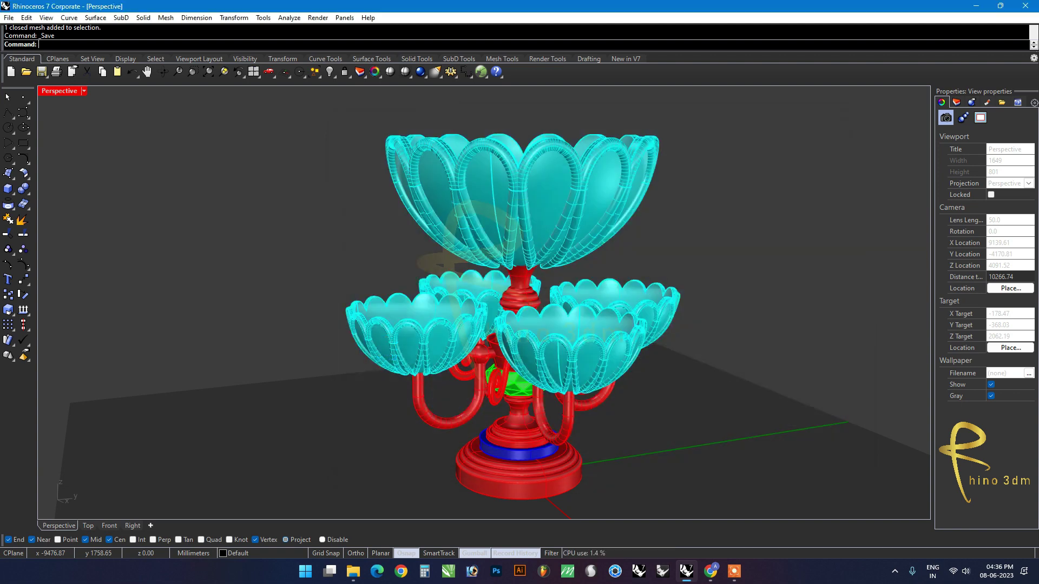